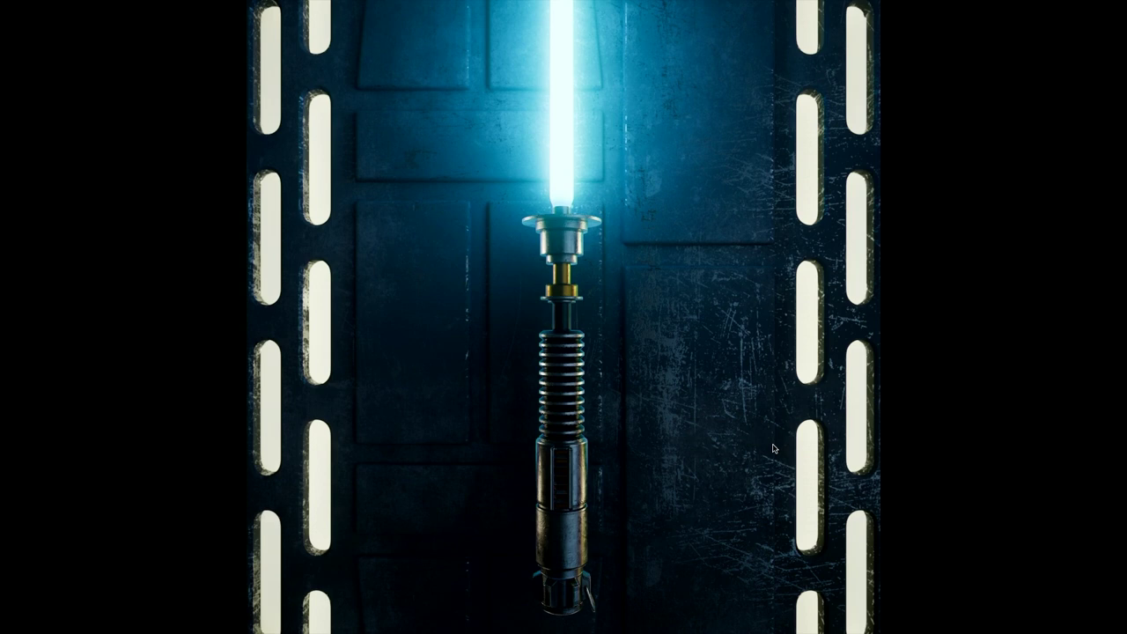
Switch to ZBrush and inspect the lightsaber mounted on its back panel
{"action": "key", "text": "super+Tab"}
{"action": "key", "text": "super+Tab"}
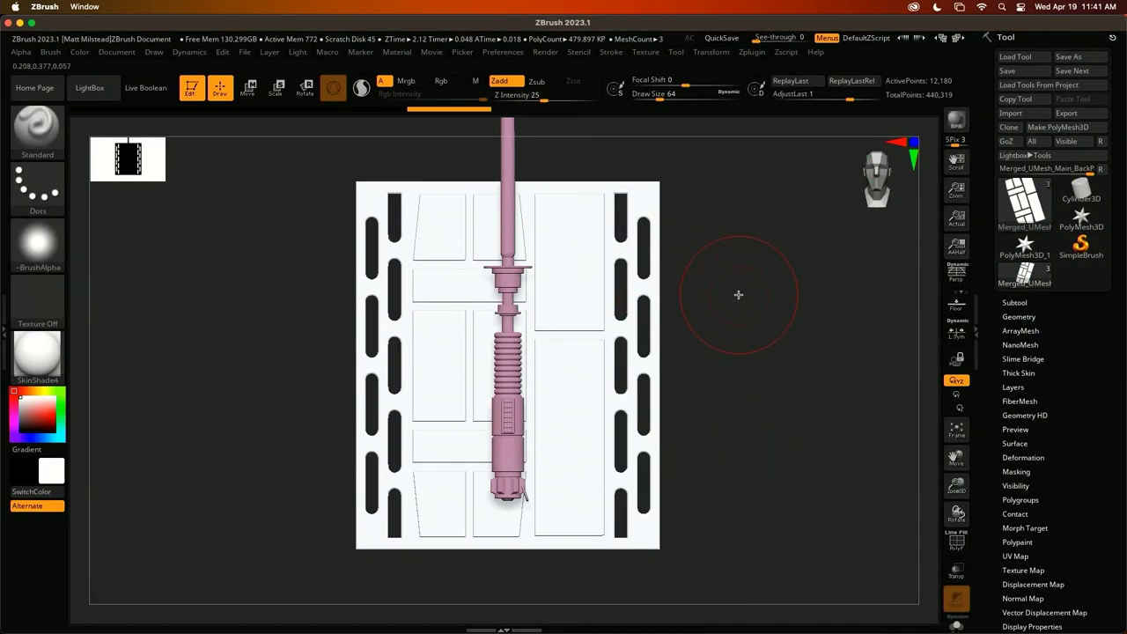
{"action": "left_click_drag", "start_coordinate": [737, 294], "coordinate": [780, 305]}
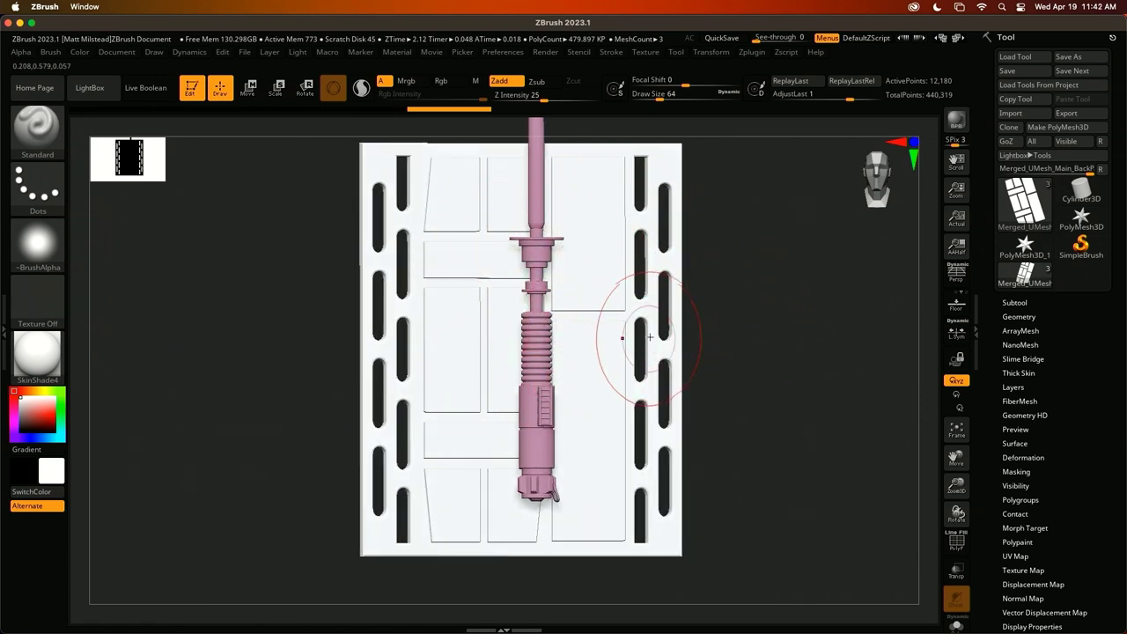
{"action": "left_click_drag", "start_coordinate": [772, 292], "coordinate": [836, 303], "text": "alt"}
Hide the back panel, frame and lightsaber subtools in the subtool list
{"action": "left_click", "coordinate": [1014, 302]}
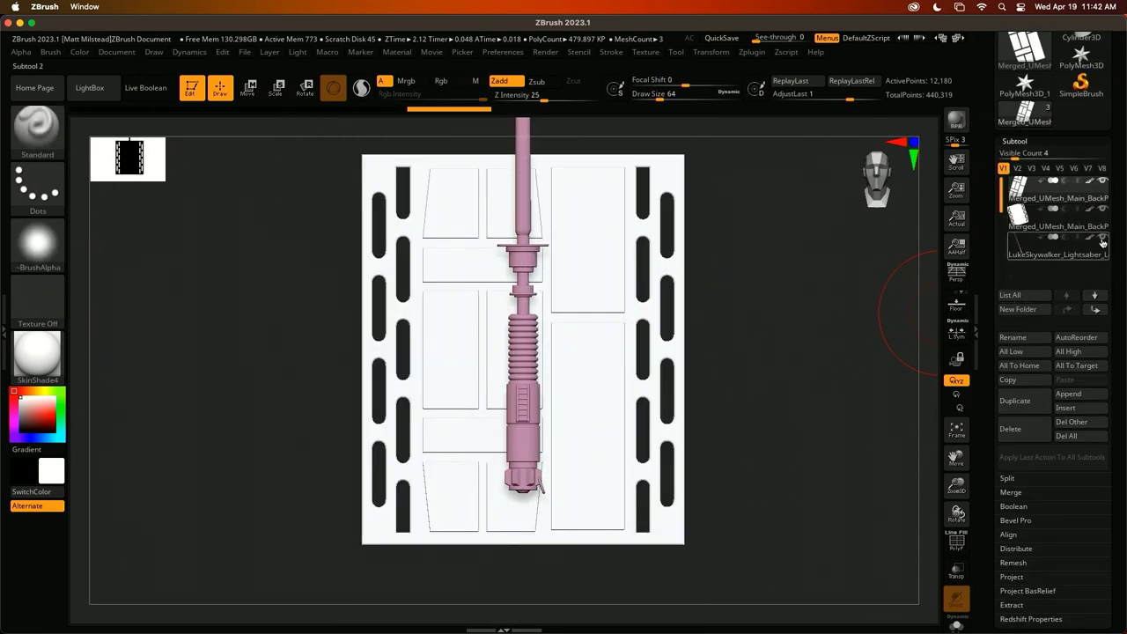
{"action": "mouse_move", "coordinate": [1102, 245]}
{"action": "key", "text": "shift"}
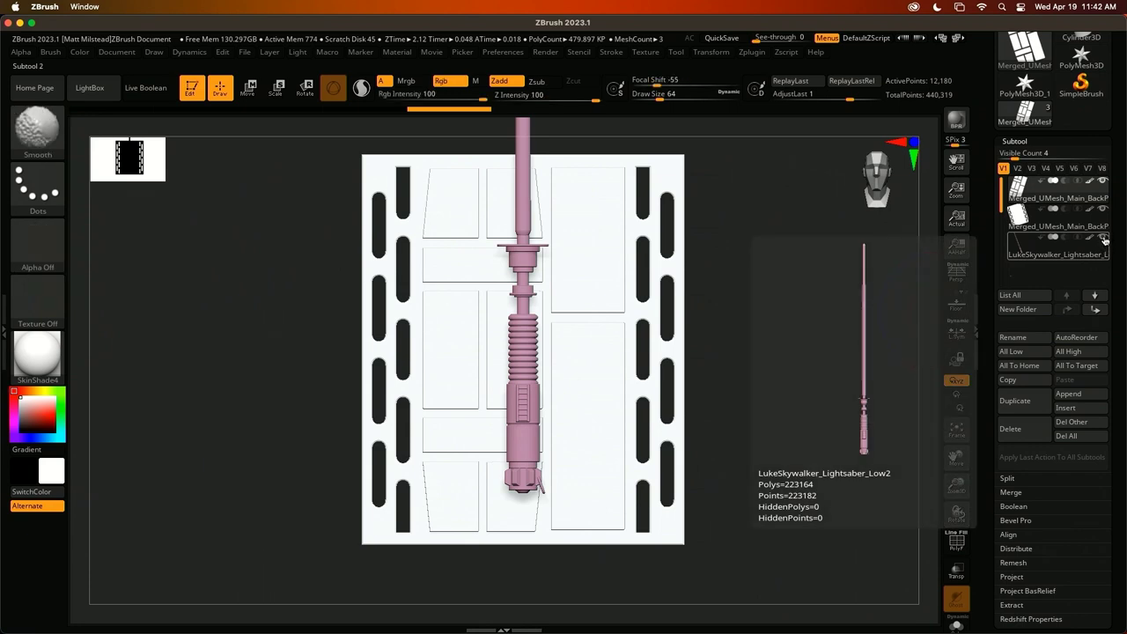
{"action": "left_click", "coordinate": [1104, 240]}
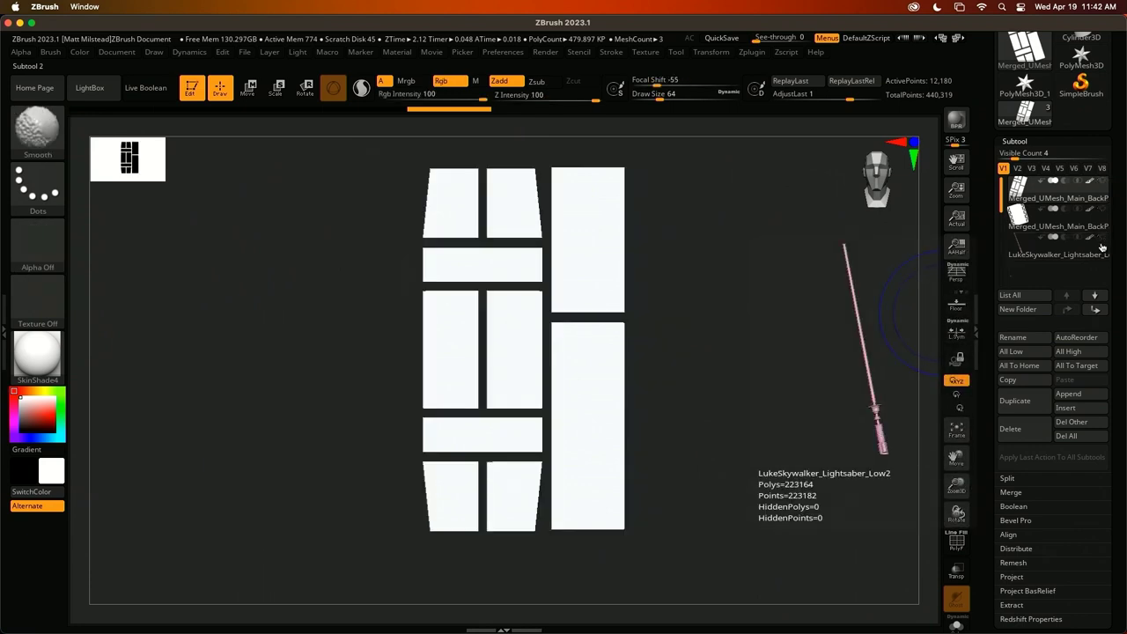
Append a Plane3D mesh after the LukeSkywalker_Lightsaber_Low2 subtool and make the plane the active subtool
{"action": "left_click", "coordinate": [1035, 255]}
{"action": "left_click", "coordinate": [1072, 408]}
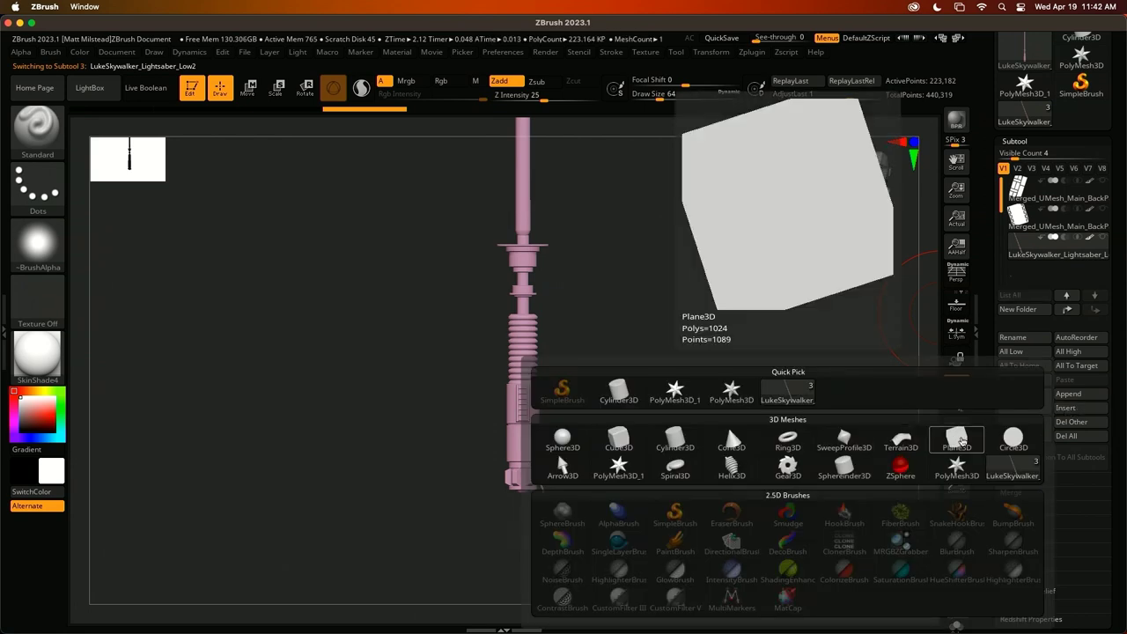
{"action": "left_click", "coordinate": [956, 440]}
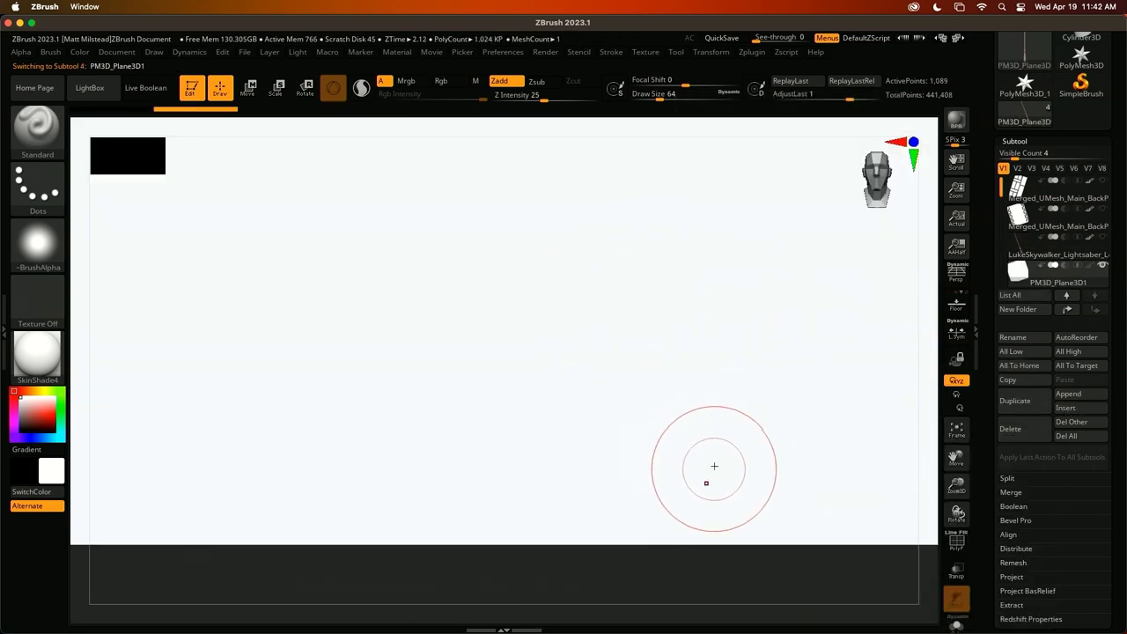
{"action": "left_click_drag", "start_coordinate": [706, 566], "coordinate": [684, 478], "text": "alt"}
{"action": "left_click_drag", "start_coordinate": [830, 312], "coordinate": [820, 407], "text": "alt"}
{"action": "left_click_drag", "start_coordinate": [845, 345], "coordinate": [825, 322], "text": "alt"}
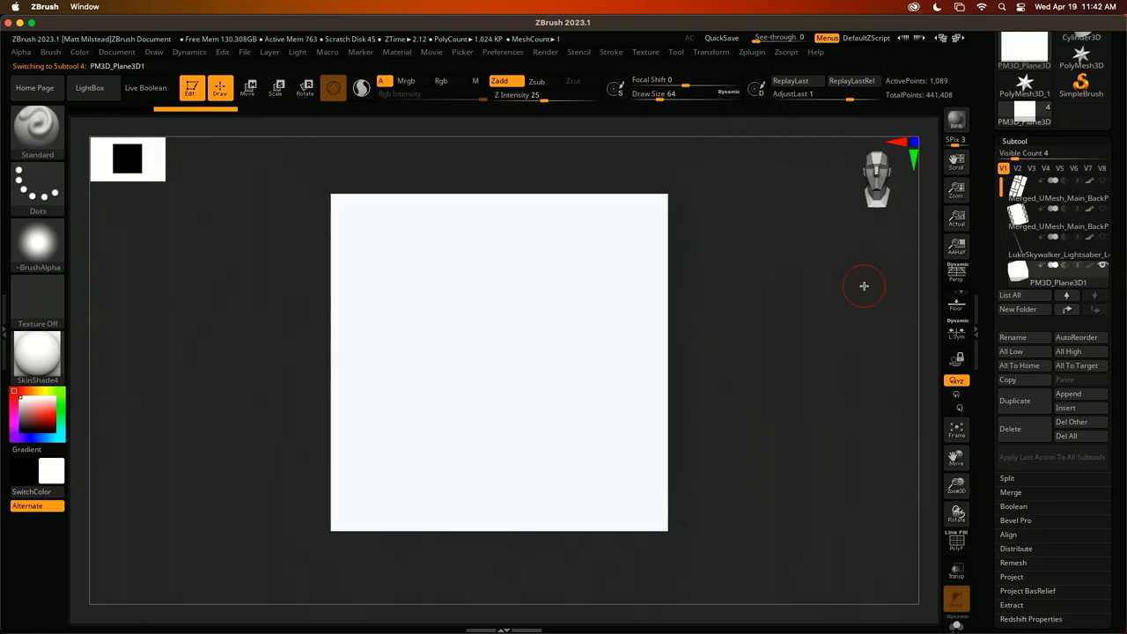
Show the plane's polyframe and reconstruct its lower subdivision levels until it is a 4 by 4 grid
{"action": "key", "text": "shift+f"}
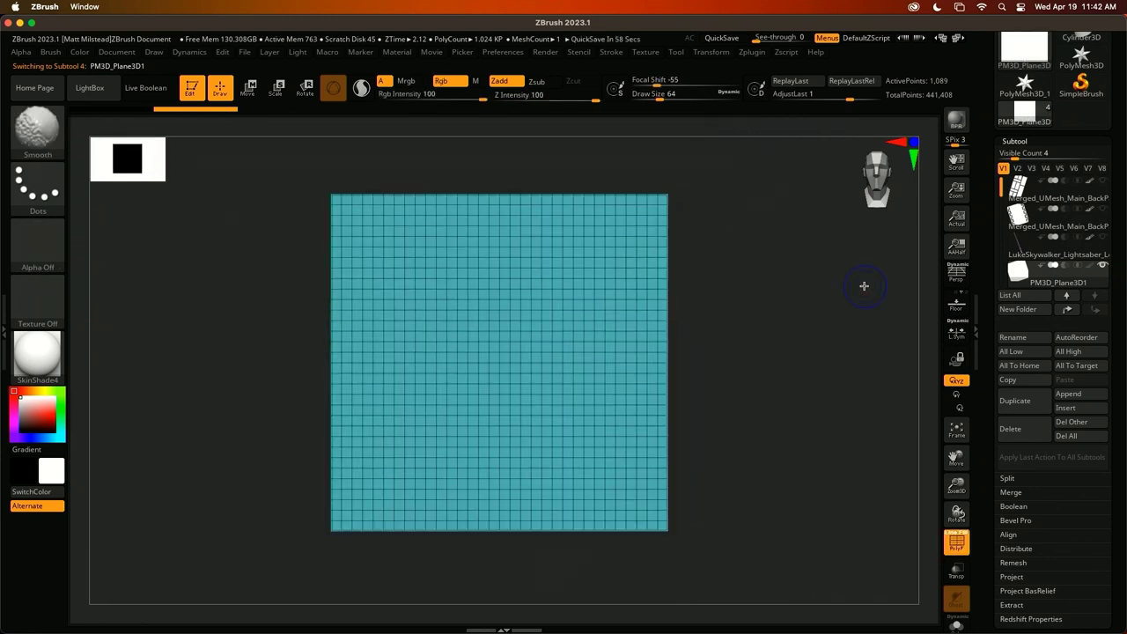
{"action": "left_click_drag", "start_coordinate": [755, 272], "coordinate": [780, 265]}
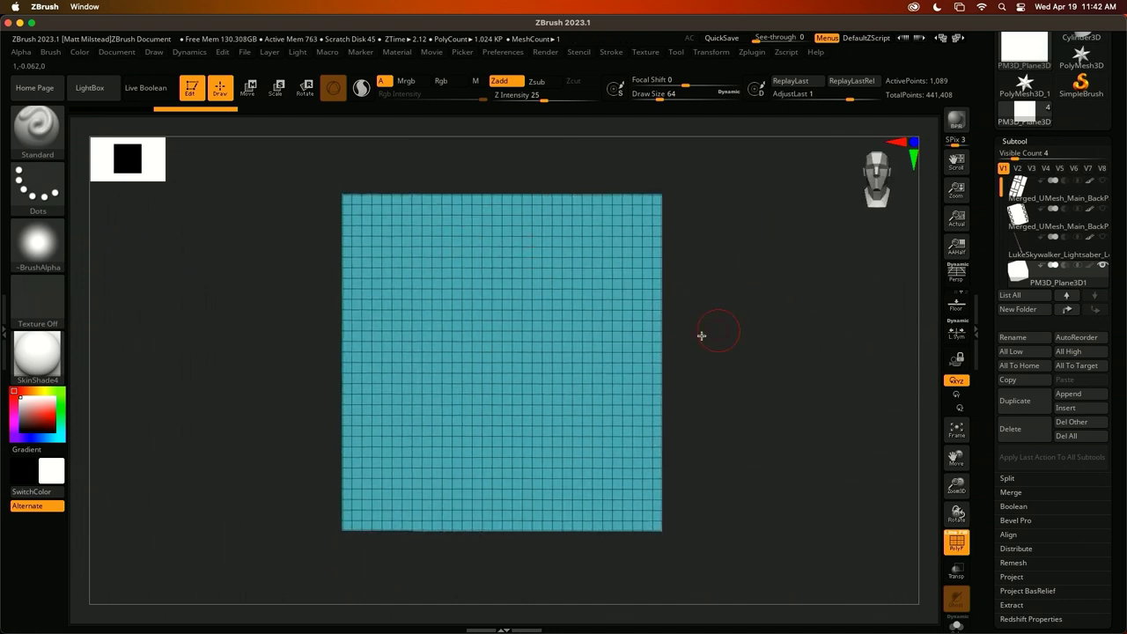
{"action": "mouse_move", "coordinate": [780, 309]}
{"action": "left_mouse_down"}
{"action": "mouse_move", "coordinate": [774, 317]}
{"action": "mouse_move", "coordinate": [789, 300]}
{"action": "left_mouse_up"}
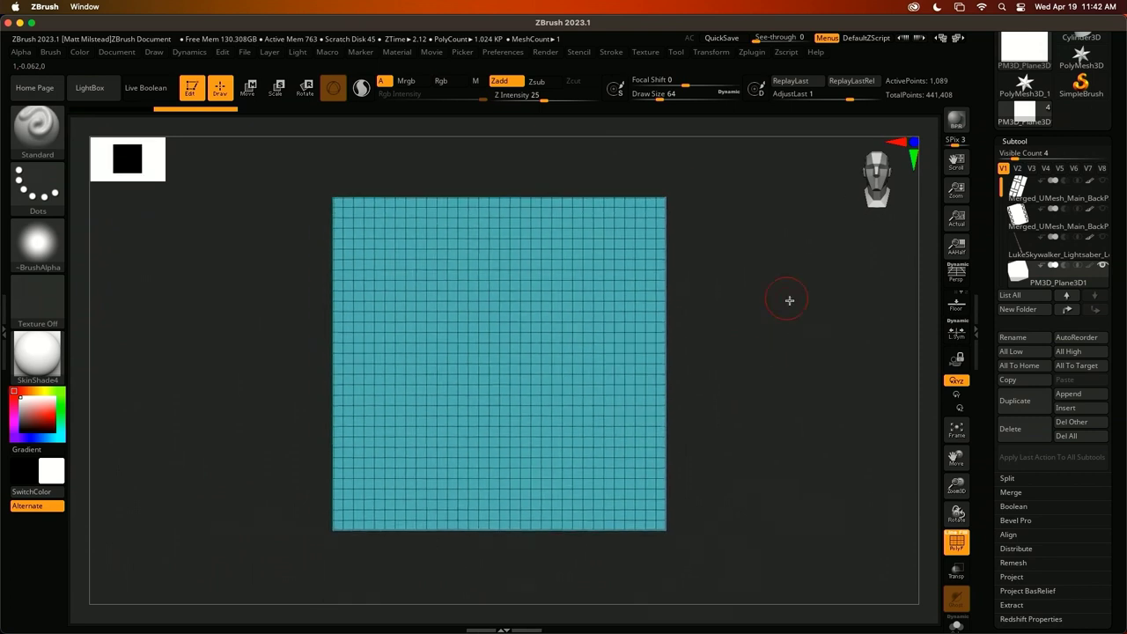
{"action": "left_click", "coordinate": [1026, 141]}
{"action": "left_click", "coordinate": [1030, 154]}
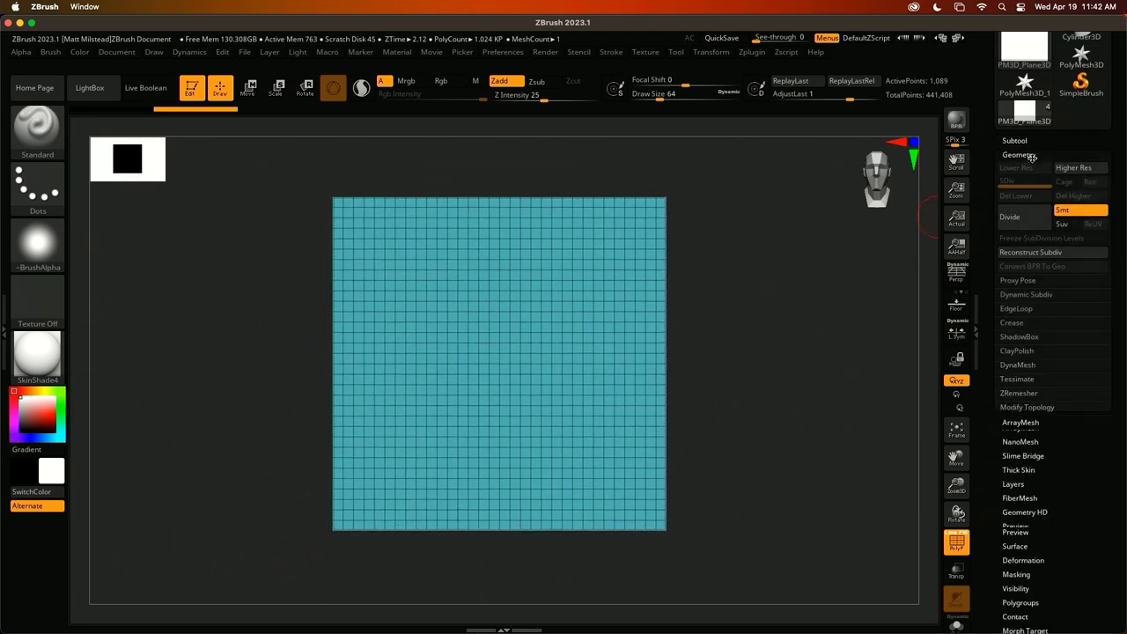
{"action": "left_click", "coordinate": [1036, 253]}
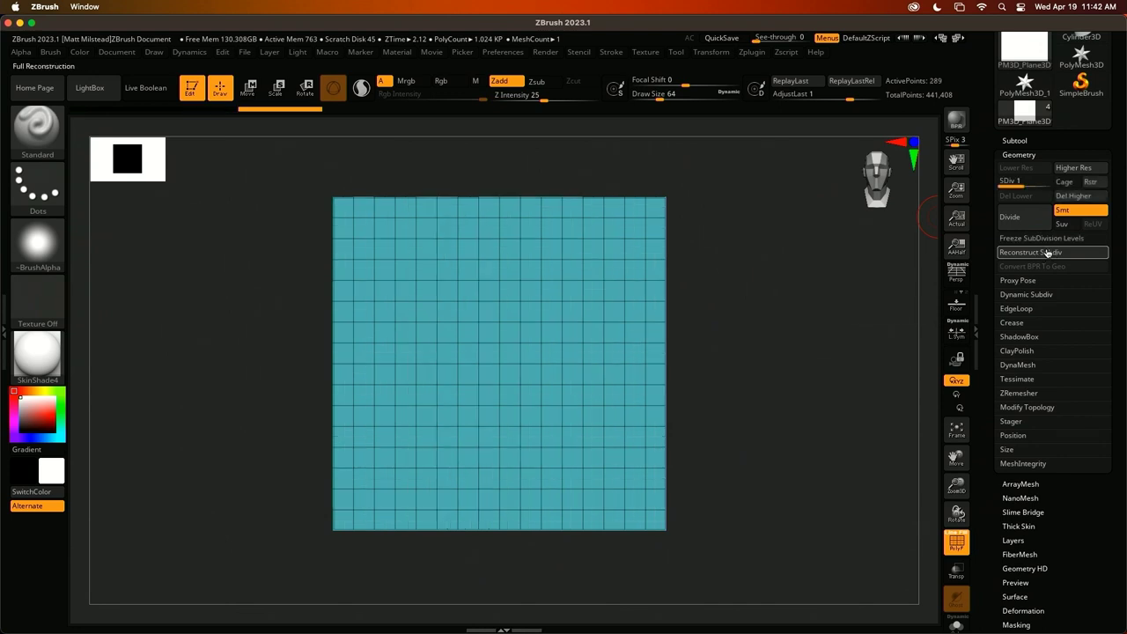
{"action": "left_click", "coordinate": [1035, 254]}
{"action": "left_click", "coordinate": [1036, 253]}
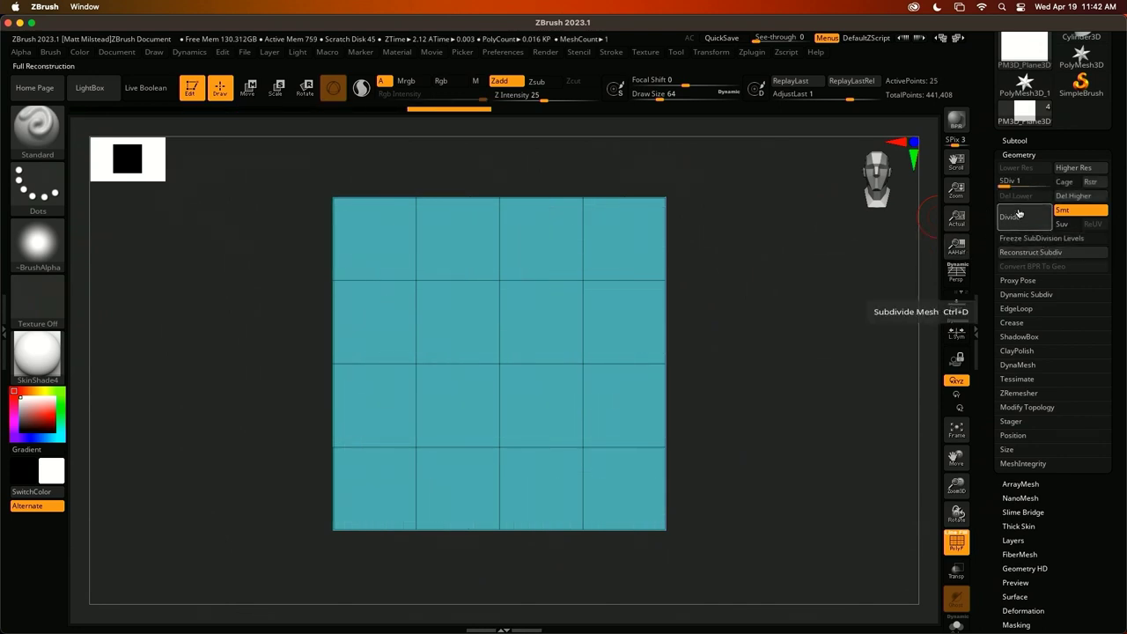
Set the plane to subdivision level 1 and delete its higher subdivision levels
{"action": "mouse_move", "coordinate": [1012, 187]}
{"action": "left_mouse_down"}
{"action": "mouse_move", "coordinate": [1044, 193]}
{"action": "mouse_move", "coordinate": [1003, 186]}
{"action": "left_mouse_up"}
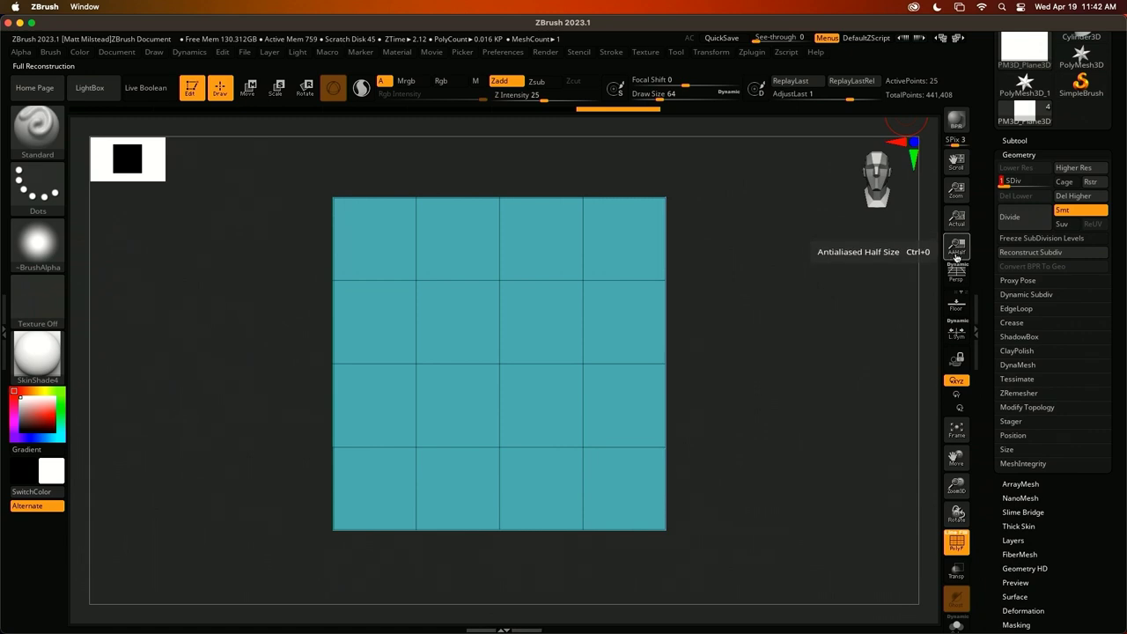
{"action": "left_click", "coordinate": [1086, 202]}
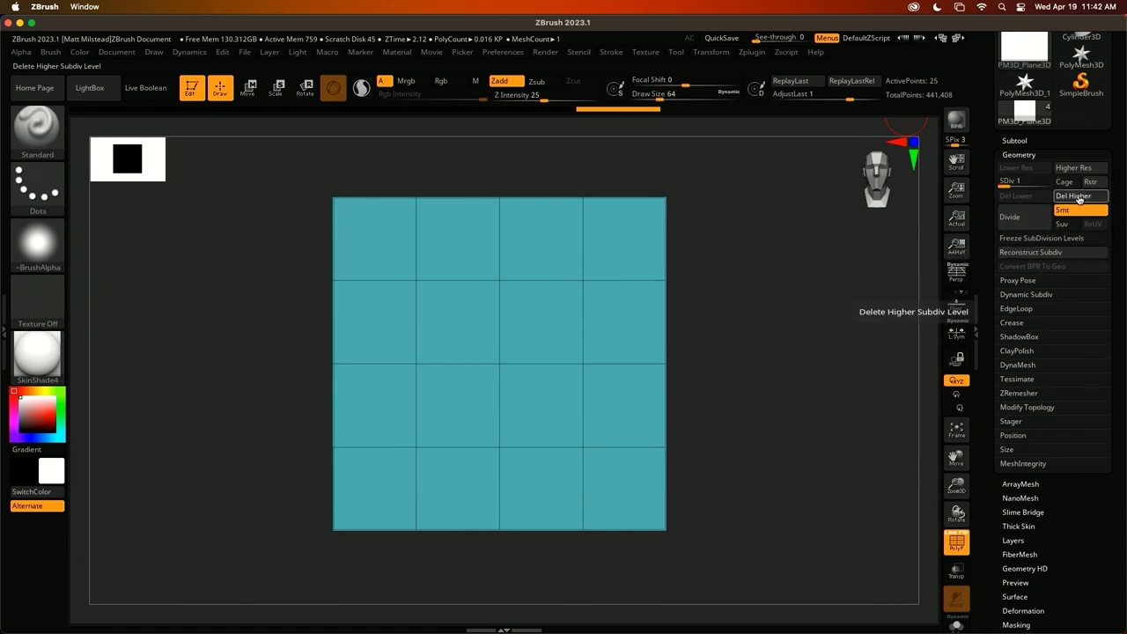
Activate the ZModeler brush for editing the angled plane's polygons
{"action": "left_click_drag", "start_coordinate": [787, 246], "coordinate": [750, 273]}
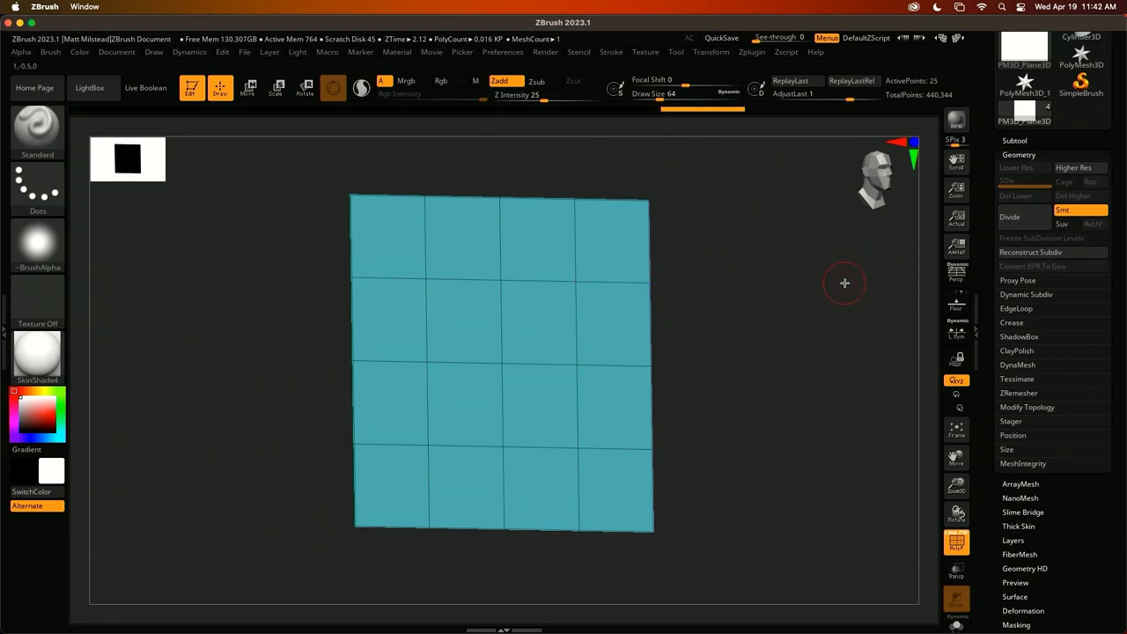
{"action": "key", "text": "b"}
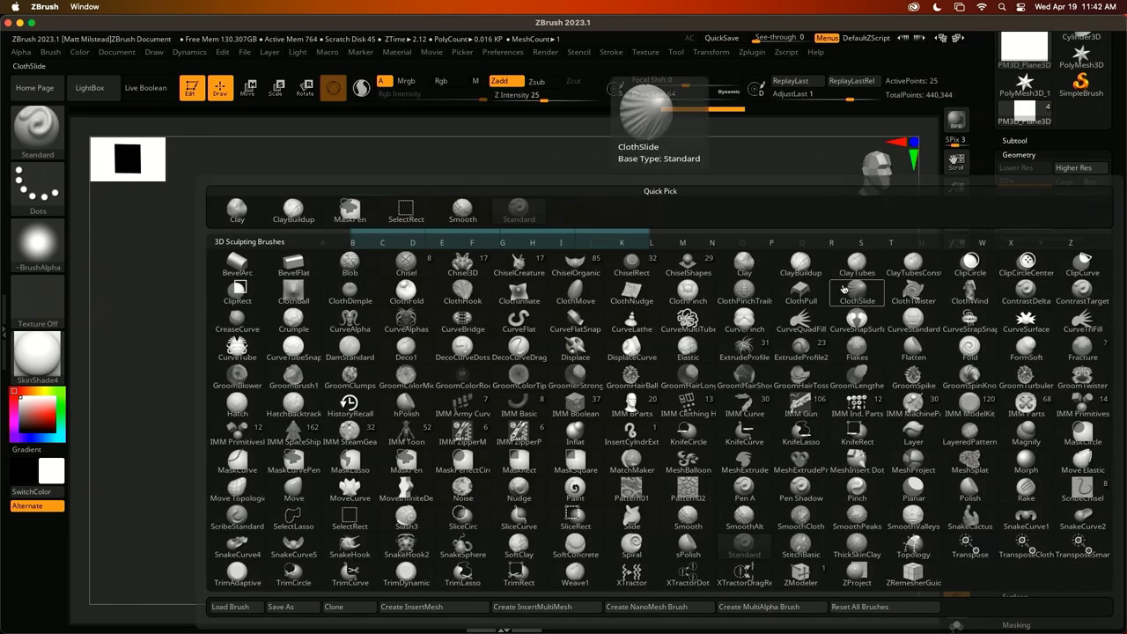
{"action": "key", "text": "z"}
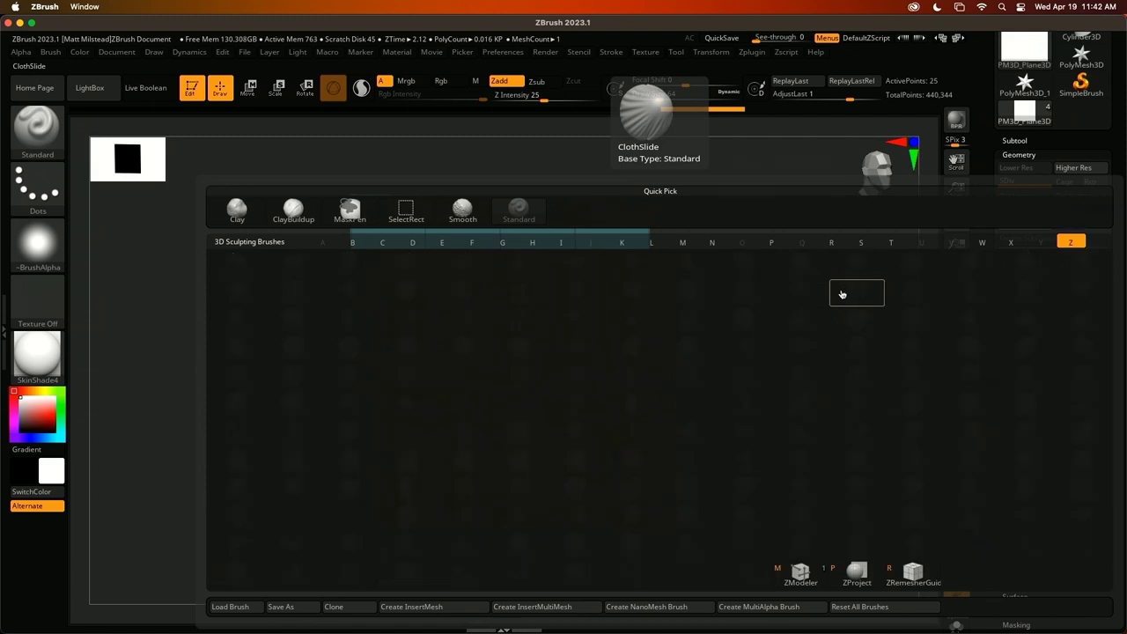
{"action": "key", "text": "m"}
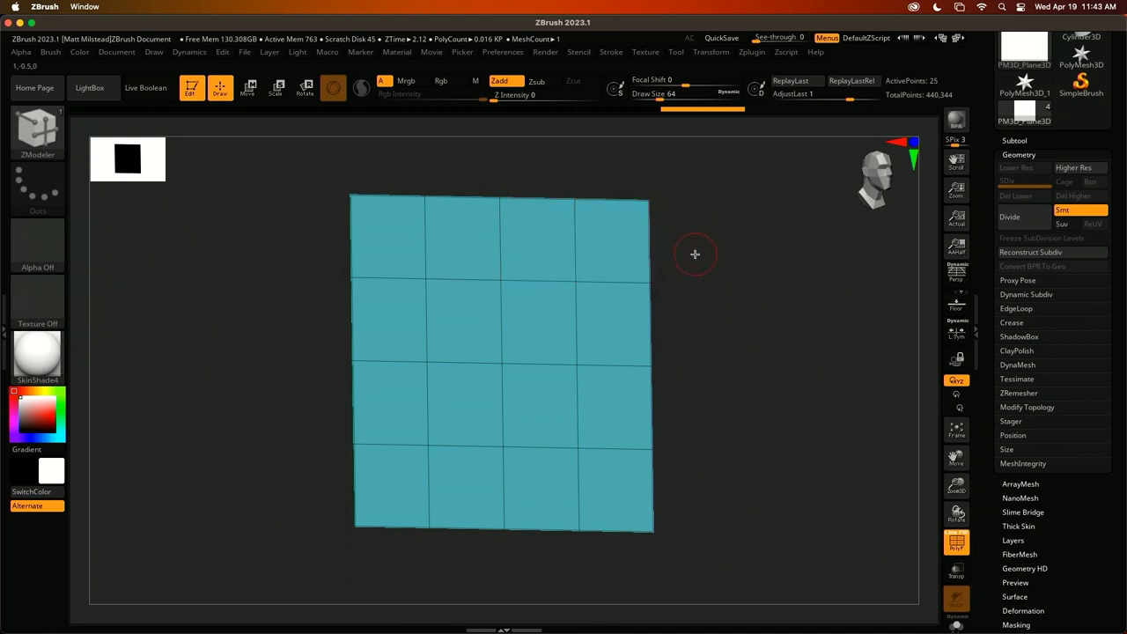
{"action": "left_click_drag", "start_coordinate": [695, 251], "coordinate": [714, 226]}
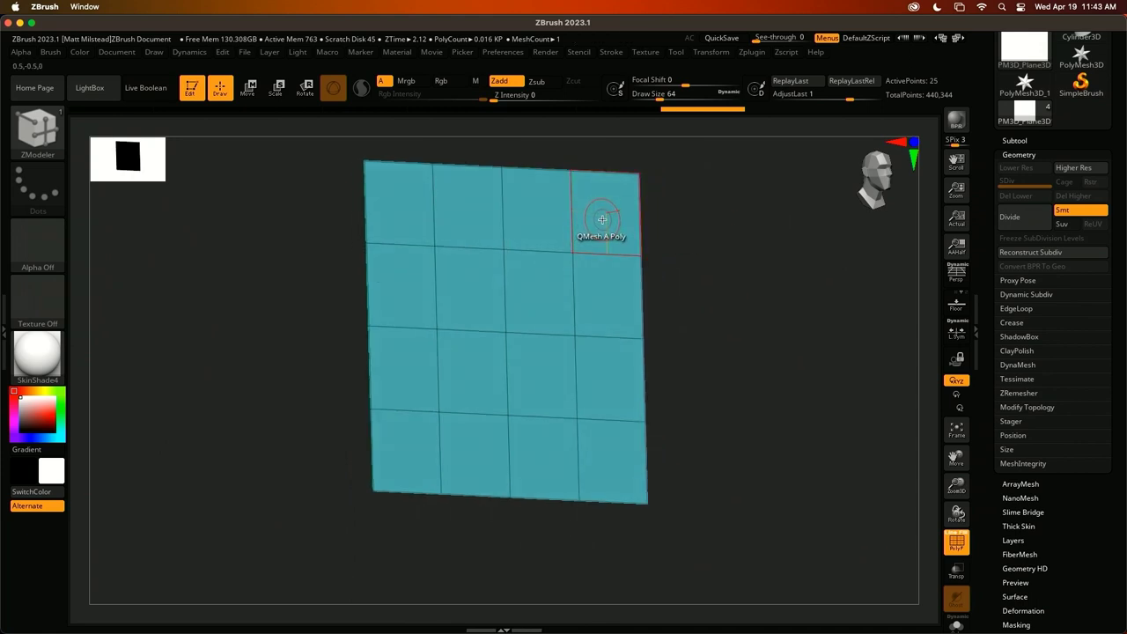
Try QMesh with the A Single Poly target by extruding two neighbouring faces outward, and undo both extrusions
{"action": "key", "text": "space"}
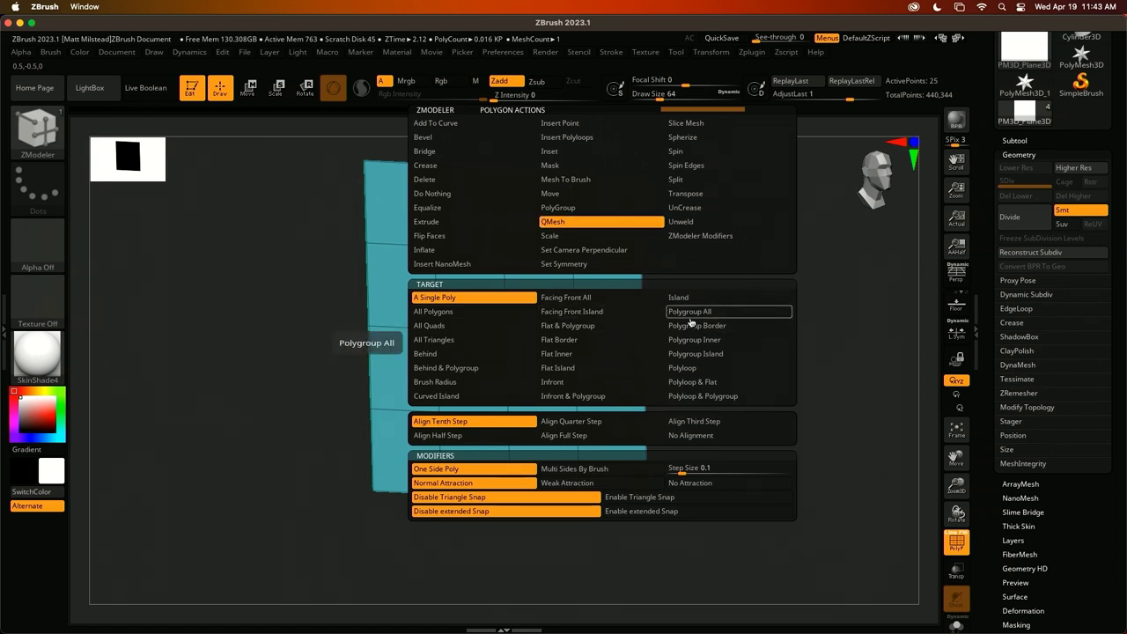
{"action": "left_click", "coordinate": [493, 306]}
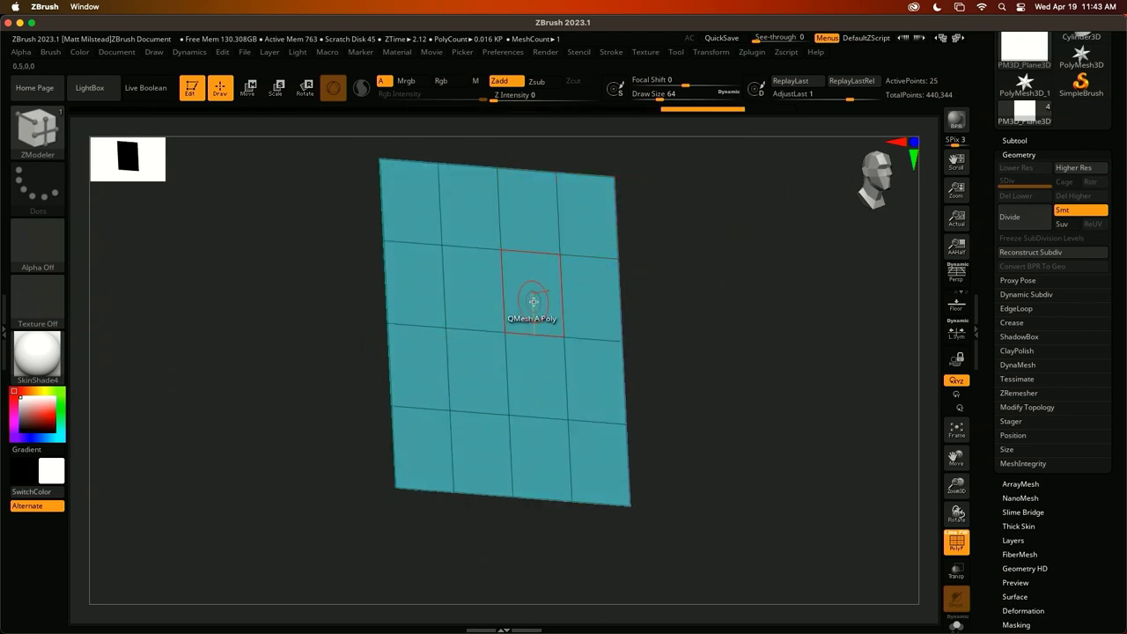
{"action": "left_click_drag", "start_coordinate": [533, 302], "coordinate": [773, 301]}
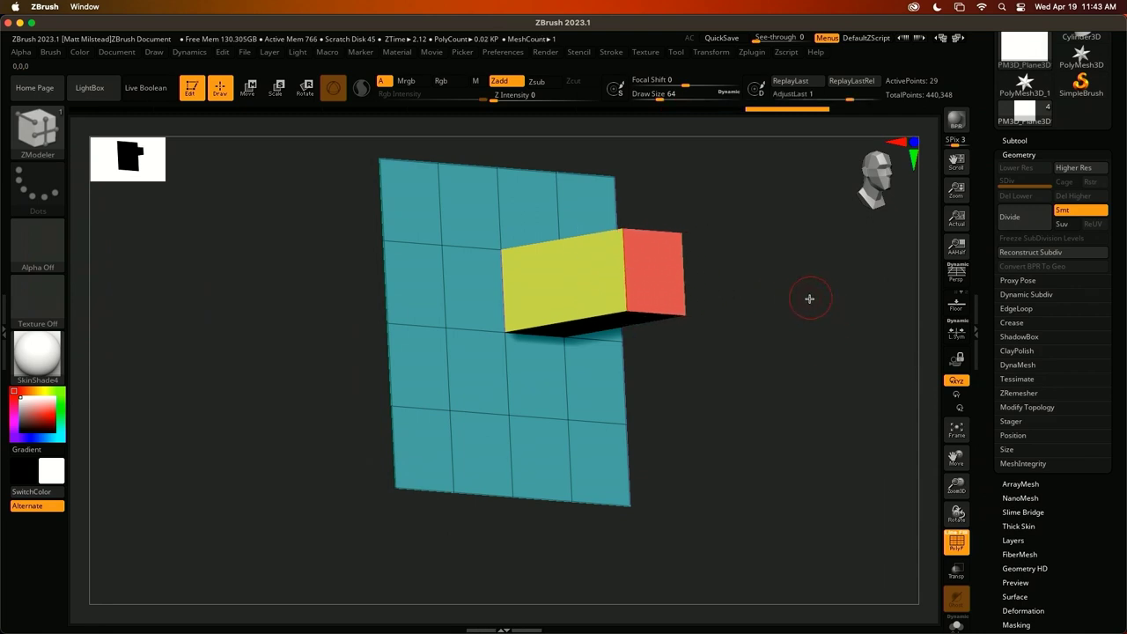
{"action": "left_click", "coordinate": [469, 282]}
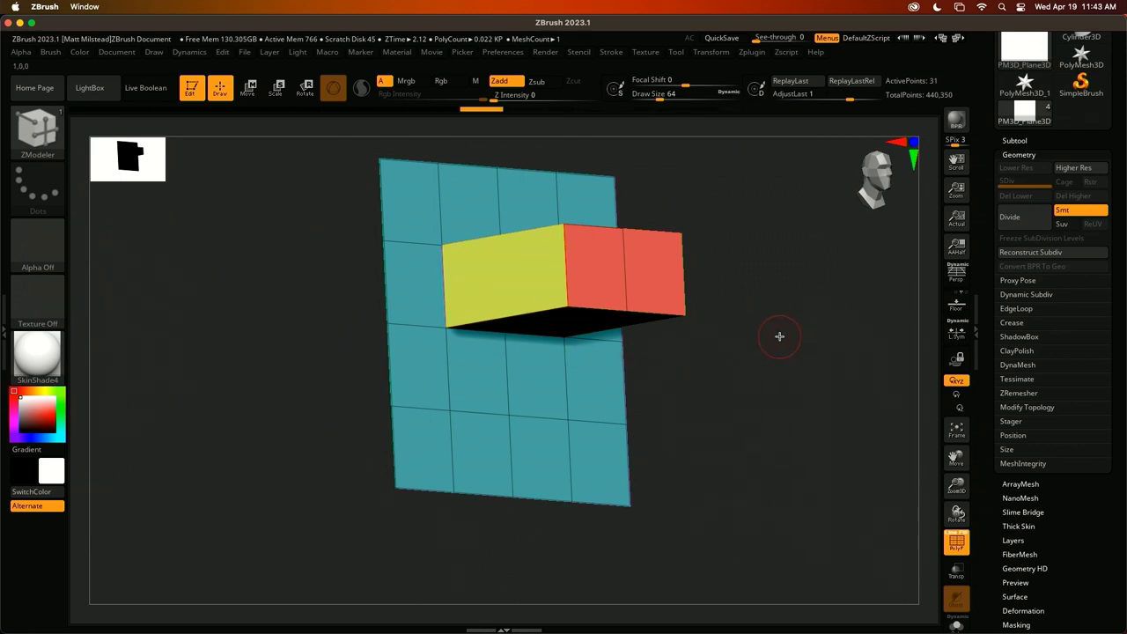
{"action": "key", "text": "ctrl+z"}
{"action": "key", "text": "ctrl+z"}
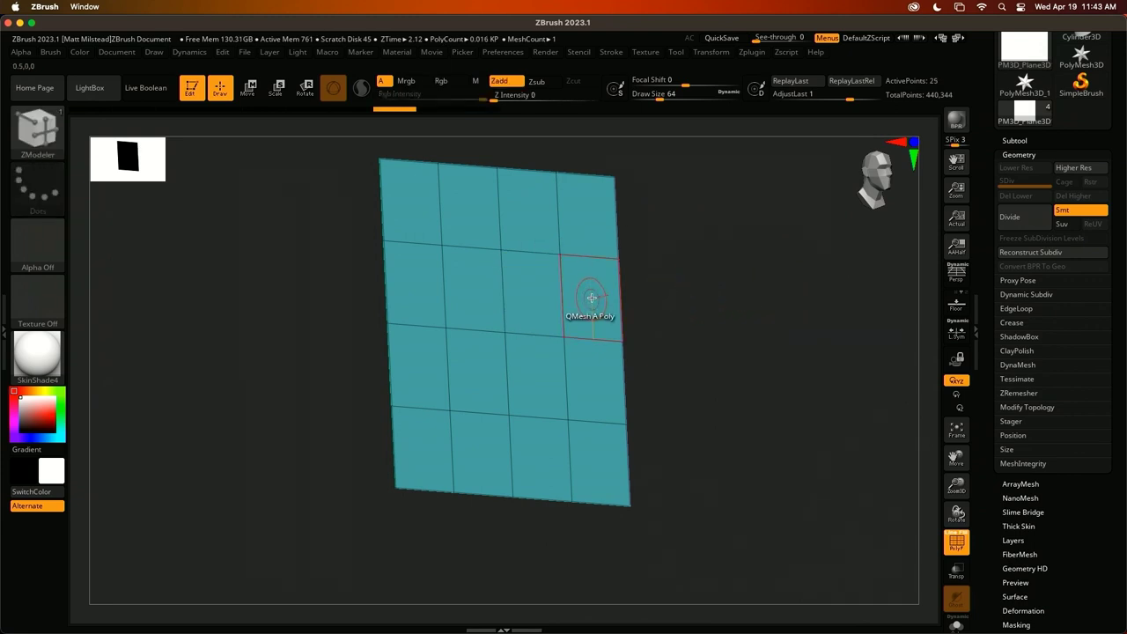
Extrude the whole plane into a thin slab using QMesh with the Polygroup All target, and activate the Move gizmo
{"action": "key", "text": "space"}
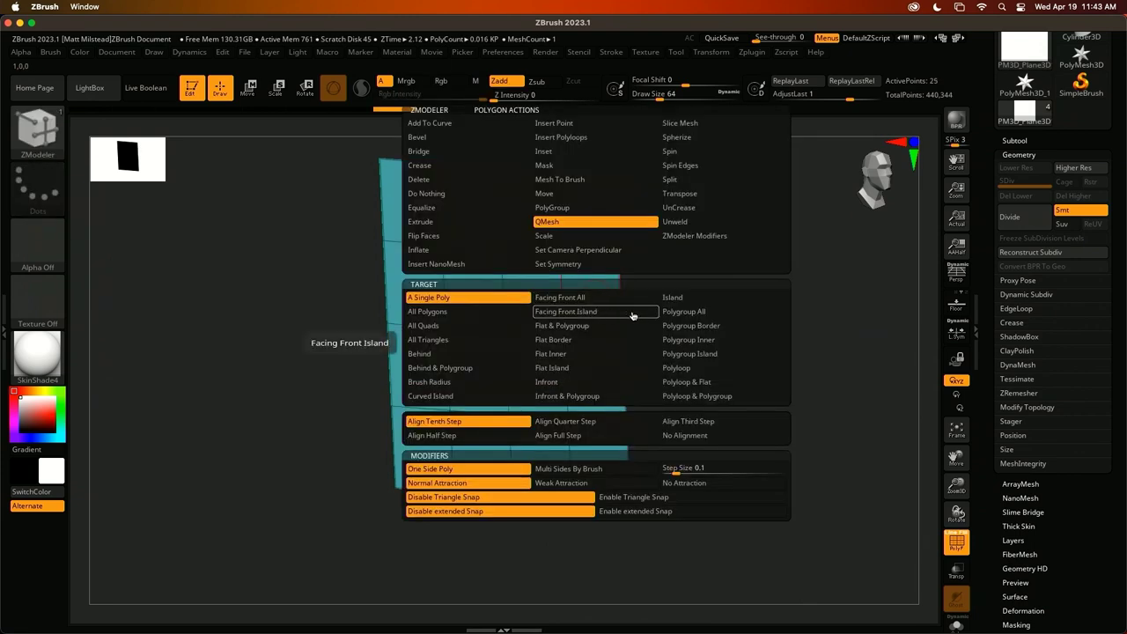
{"action": "left_click", "coordinate": [694, 312]}
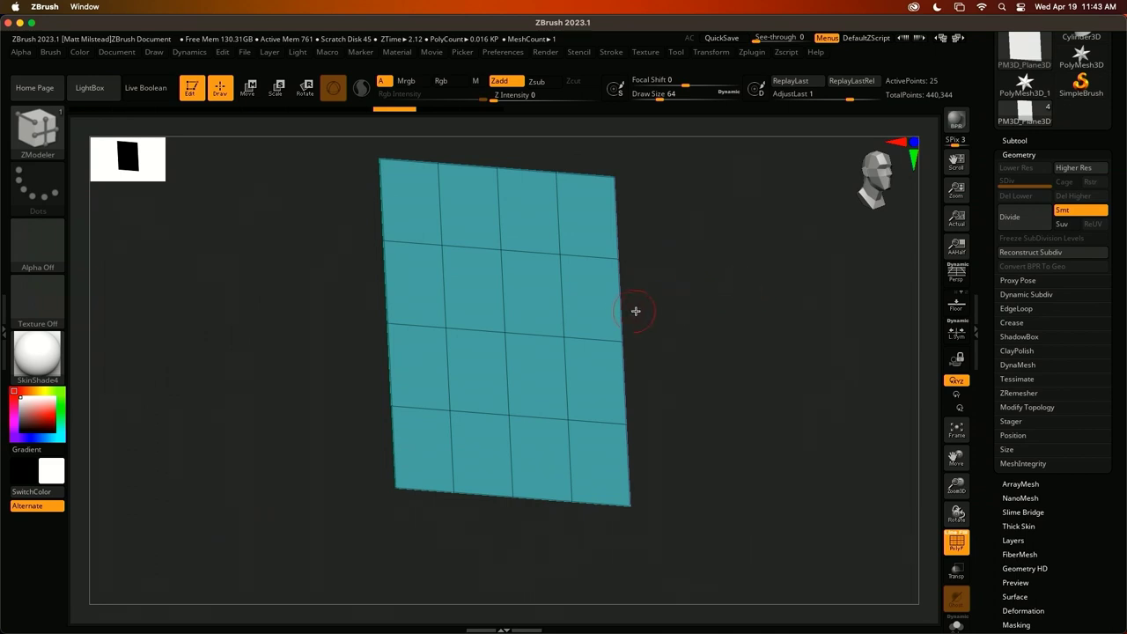
{"action": "left_click_drag", "start_coordinate": [598, 320], "coordinate": [631, 302]}
{"action": "mouse_move", "coordinate": [757, 295]}
{"action": "left_mouse_down", "text": "shift"}
{"action": "mouse_move", "coordinate": [765, 305]}
{"action": "mouse_move", "coordinate": [734, 305]}
{"action": "mouse_move", "coordinate": [746, 271]}
{"action": "mouse_move", "coordinate": [775, 301]}
{"action": "left_mouse_up", "text": "shift"}
{"action": "key", "text": "w"}
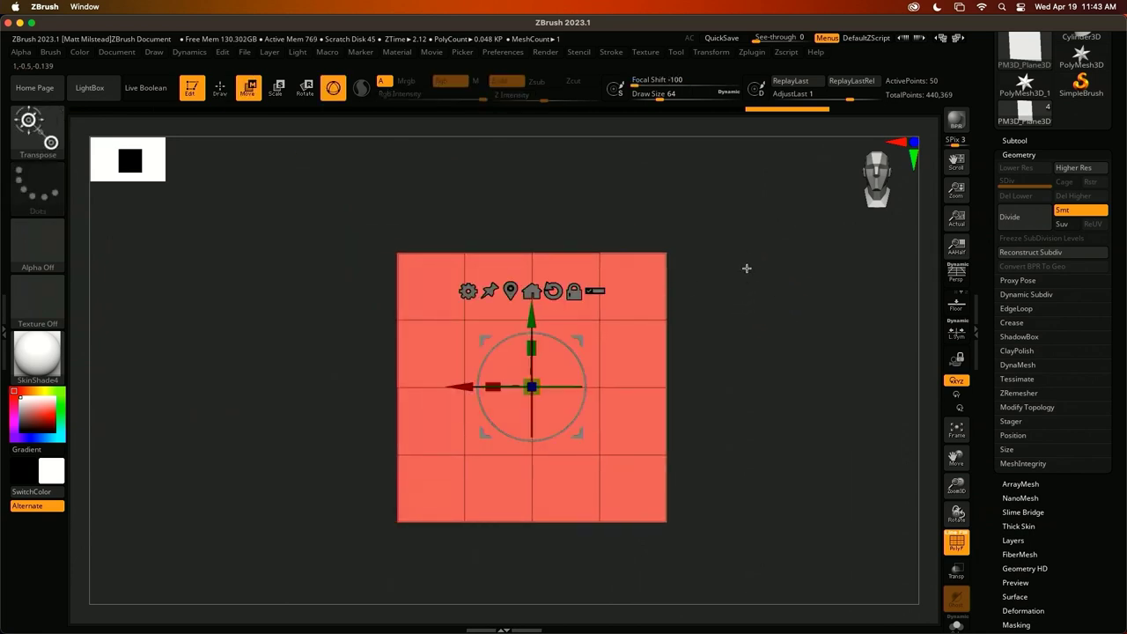
{"action": "left_click_drag", "start_coordinate": [515, 350], "coordinate": [569, 364]}
{"action": "right_click_drag", "start_coordinate": [616, 344], "coordinate": [673, 294]}
{"action": "key", "text": "super+z"}
{"action": "key", "text": "super+z"}
{"action": "key", "text": "super+z"}
{"action": "key", "text": "super+z"}
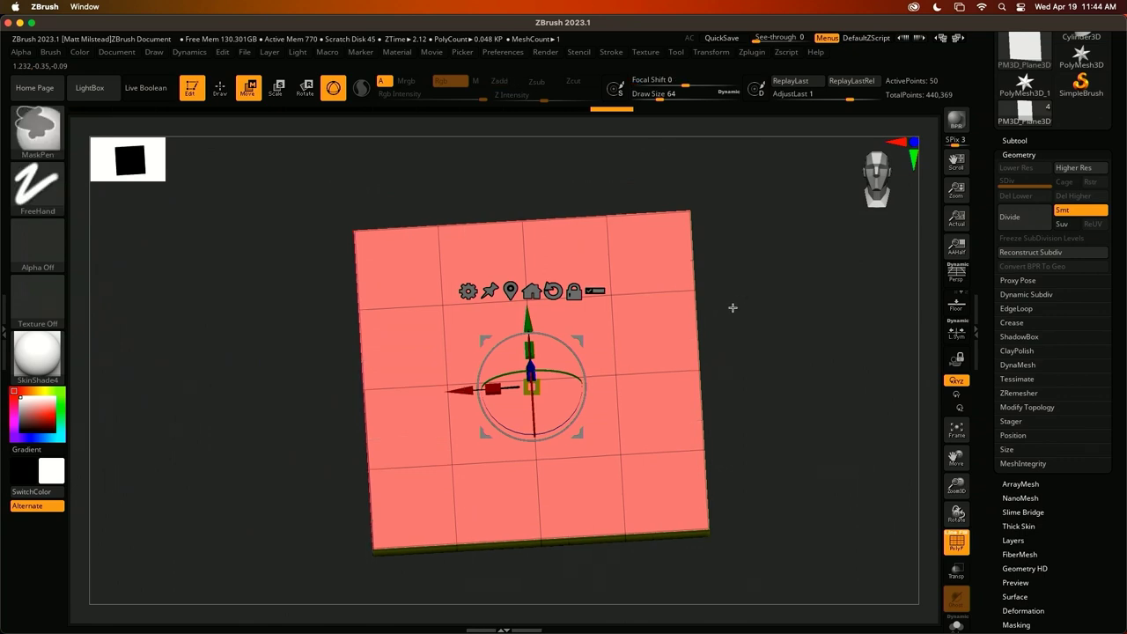
Scale the slab along its height and width into a tall, portrait-shaped back panel
{"action": "left_click_drag", "start_coordinate": [531, 348], "coordinate": [542, 260]}
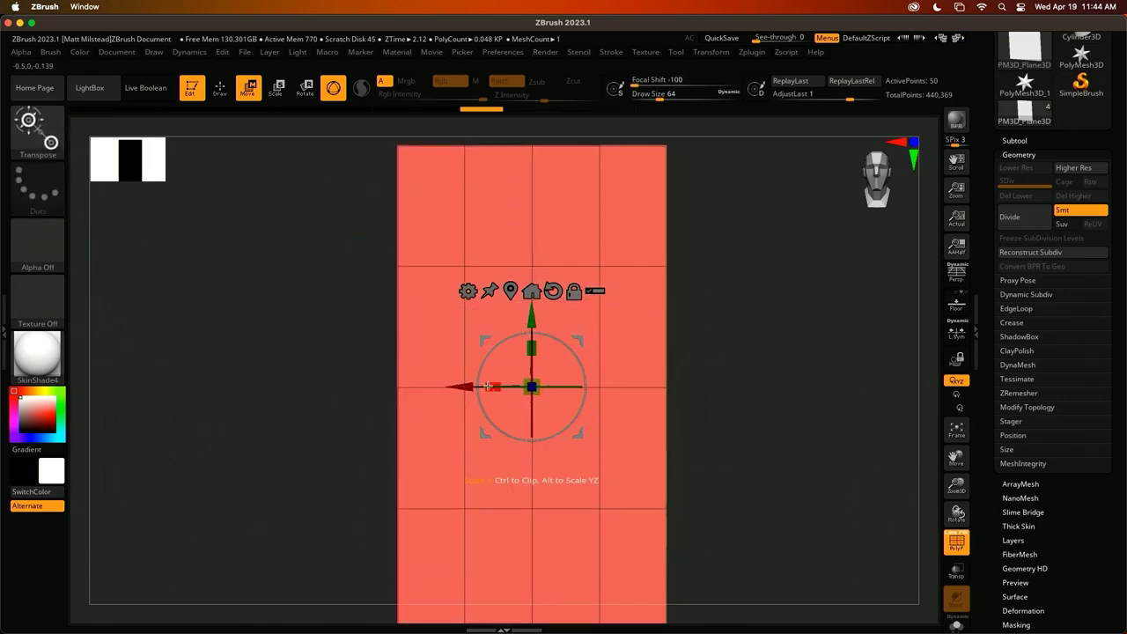
{"action": "left_click_drag", "start_coordinate": [492, 387], "coordinate": [431, 385]}
{"action": "left_click_drag", "start_coordinate": [812, 342], "coordinate": [827, 325], "text": "alt"}
{"action": "left_click_drag", "start_coordinate": [747, 353], "coordinate": [774, 317], "text": "alt"}
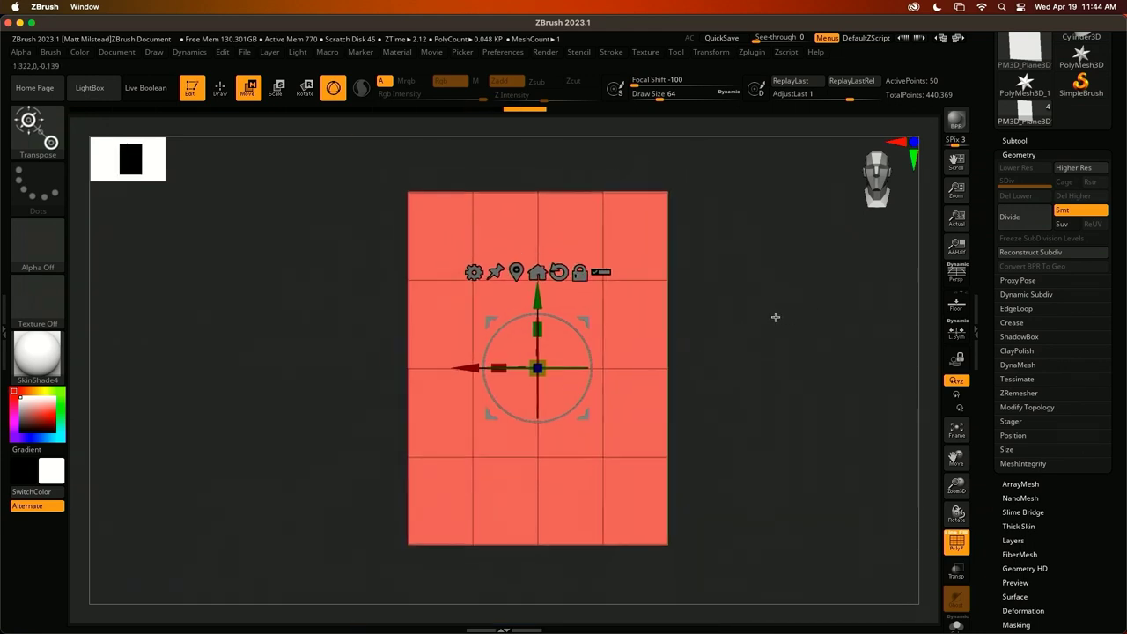
Make the lightsaber subtool visible and move the slab back along Z so it sits behind the lightsaber
{"action": "left_click", "coordinate": [1012, 140]}
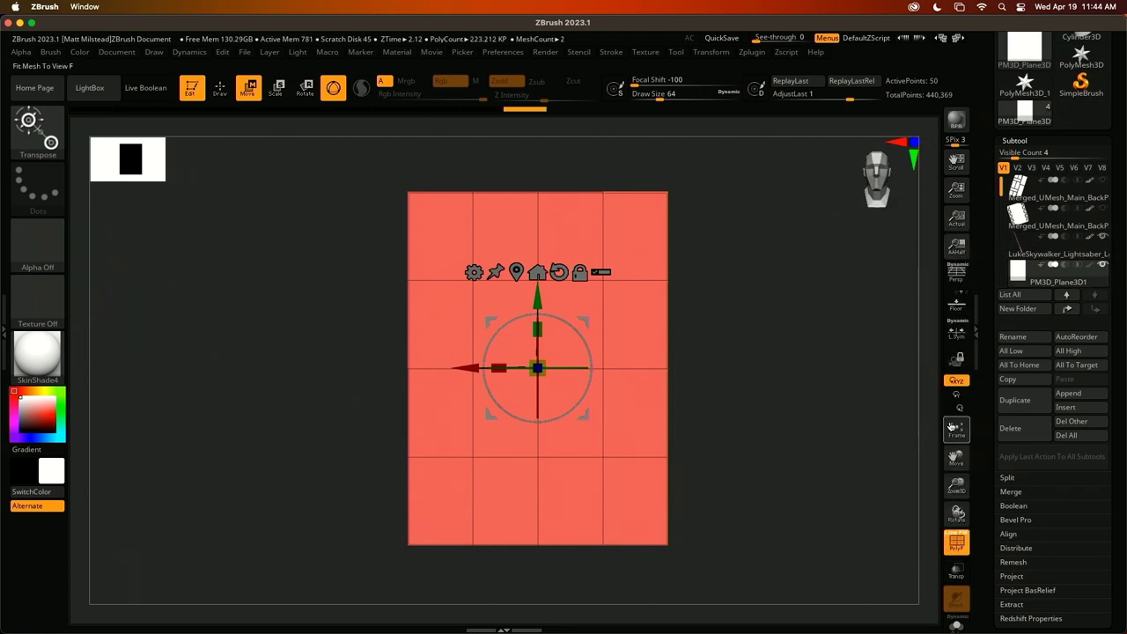
{"action": "left_click_drag", "start_coordinate": [734, 335], "coordinate": [789, 334], "text": "shift"}
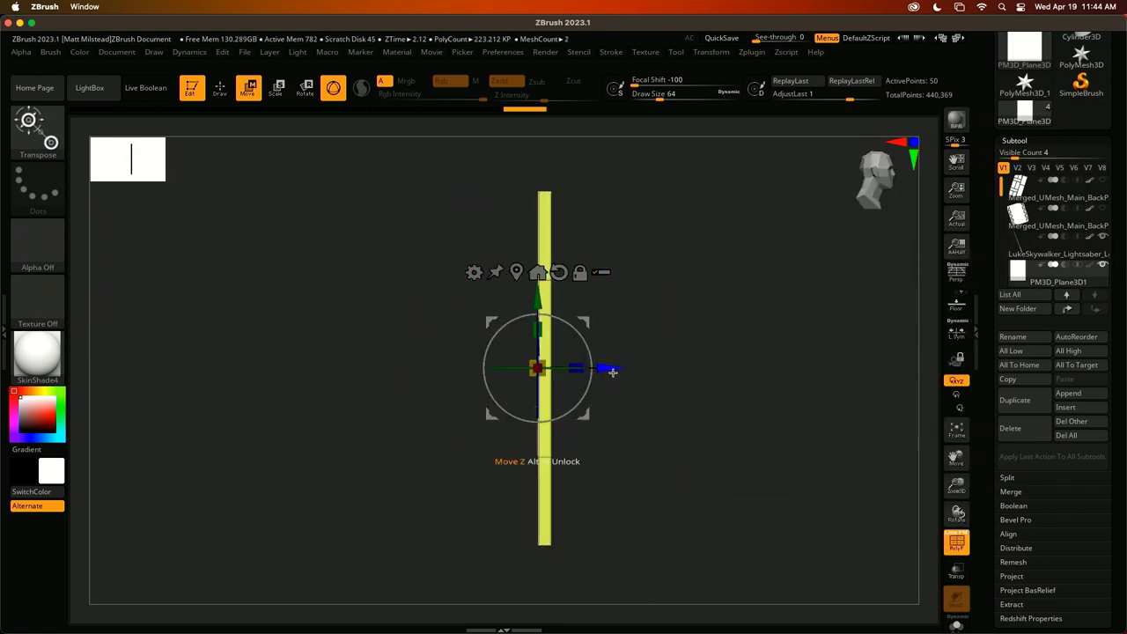
{"action": "left_click_drag", "start_coordinate": [615, 371], "coordinate": [581, 375]}
{"action": "left_click_drag", "start_coordinate": [757, 335], "coordinate": [692, 329], "text": "shift"}
{"action": "left_click_drag", "start_coordinate": [767, 290], "coordinate": [728, 314], "text": "alt"}
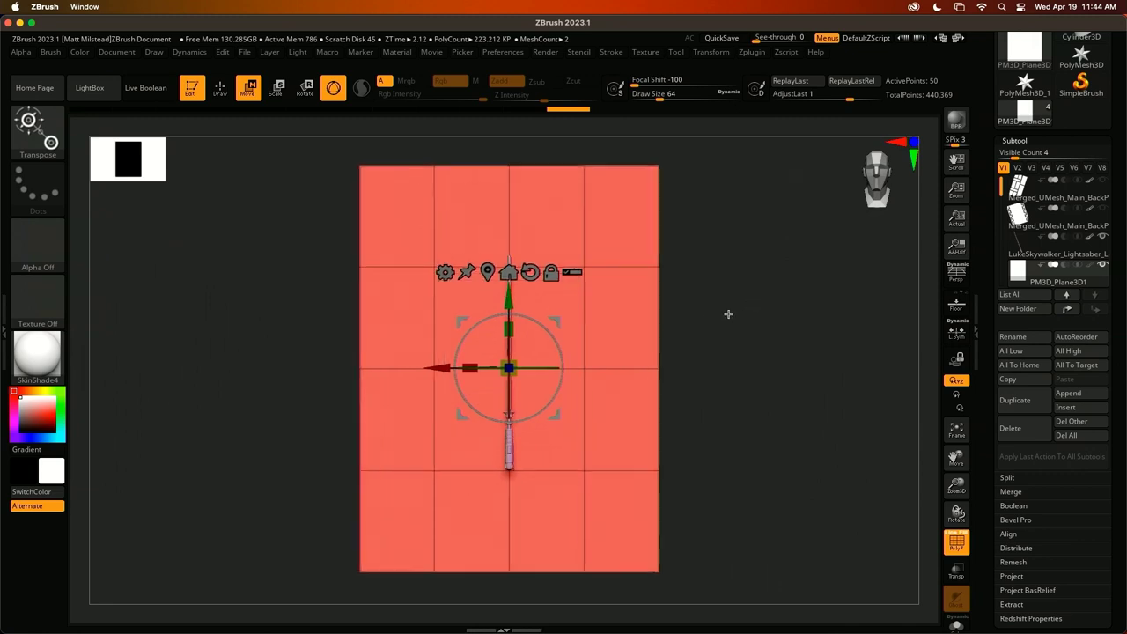
Scale the back panel down uniformly and move it down behind the lightsaber hilt
{"action": "left_click_drag", "start_coordinate": [510, 368], "coordinate": [481, 431]}
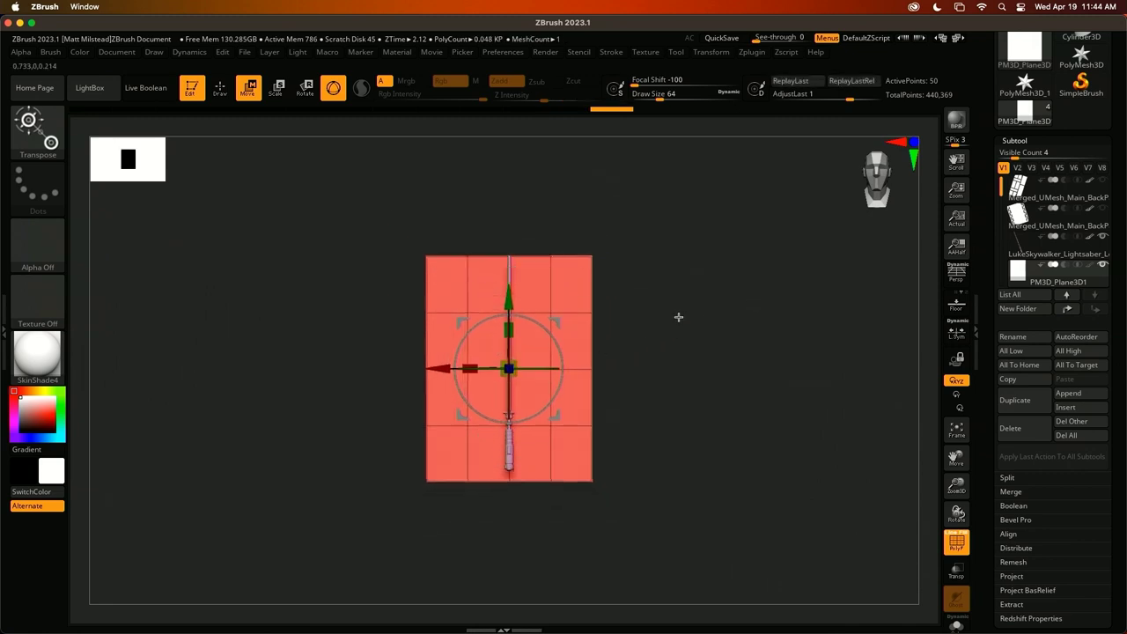
{"action": "left_click_drag", "start_coordinate": [678, 317], "coordinate": [757, 288], "text": "alt"}
{"action": "left_click_drag", "start_coordinate": [515, 208], "coordinate": [515, 306]}
{"action": "left_click_drag", "start_coordinate": [718, 340], "coordinate": [713, 285], "text": "alt"}
{"action": "left_click_drag", "start_coordinate": [464, 348], "coordinate": [448, 355]}
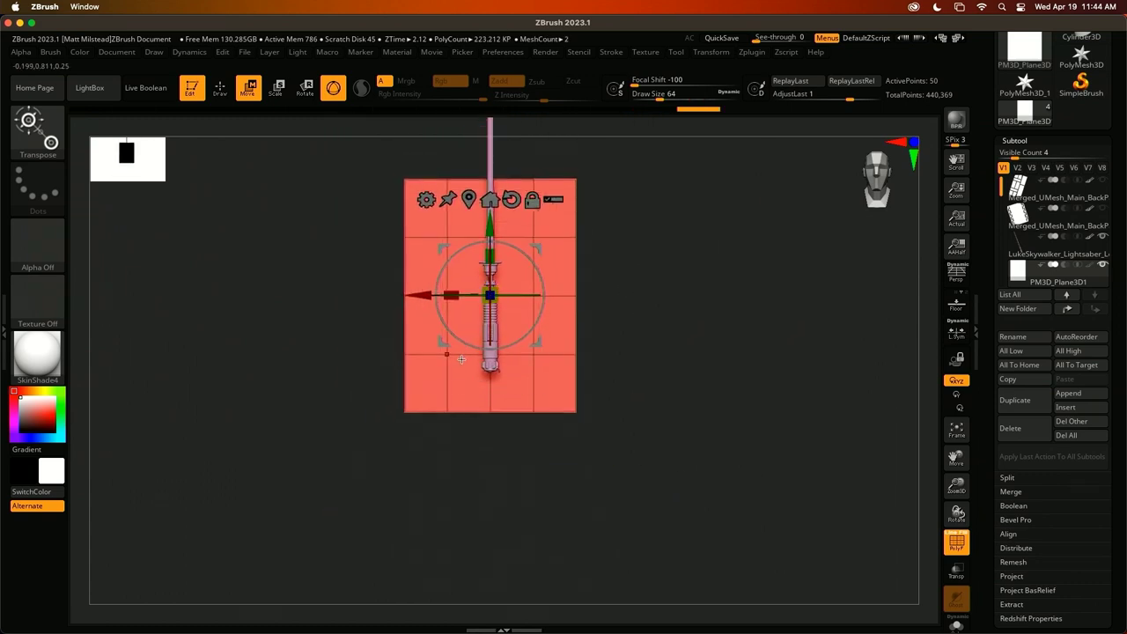
{"action": "left_click_drag", "start_coordinate": [724, 270], "coordinate": [747, 338], "text": "alt"}
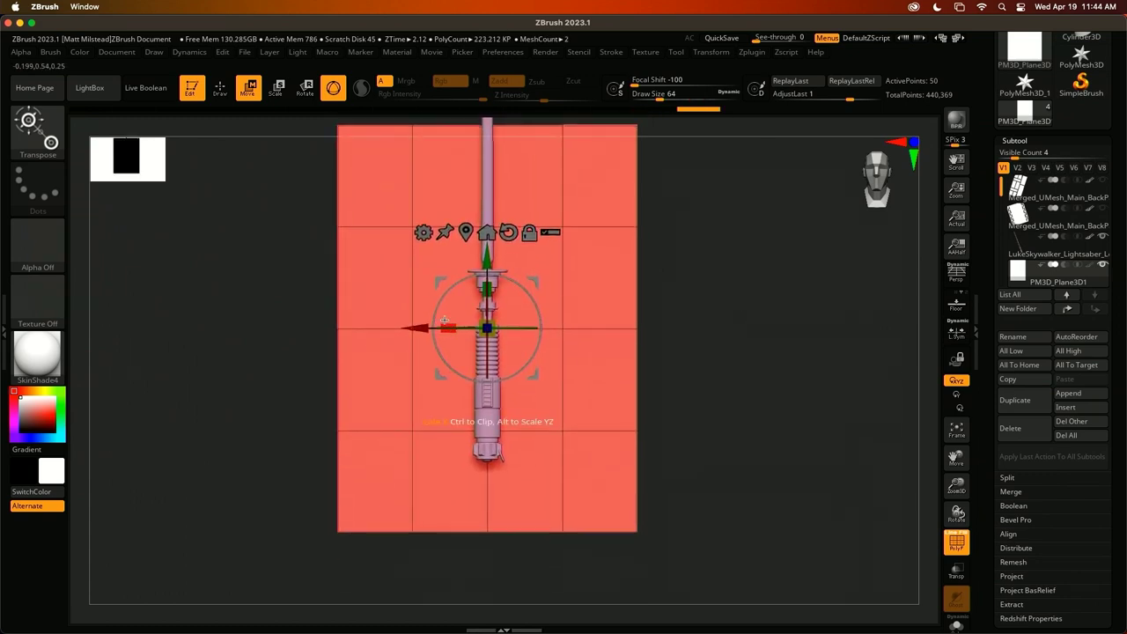
Fine-tune the panel's width and height around the lightsaber hilt, and return to Draw mode
{"action": "left_click_drag", "start_coordinate": [448, 328], "coordinate": [437, 328]}
{"action": "right_click_drag", "start_coordinate": [778, 252], "coordinate": [790, 318], "text": "ctrl"}
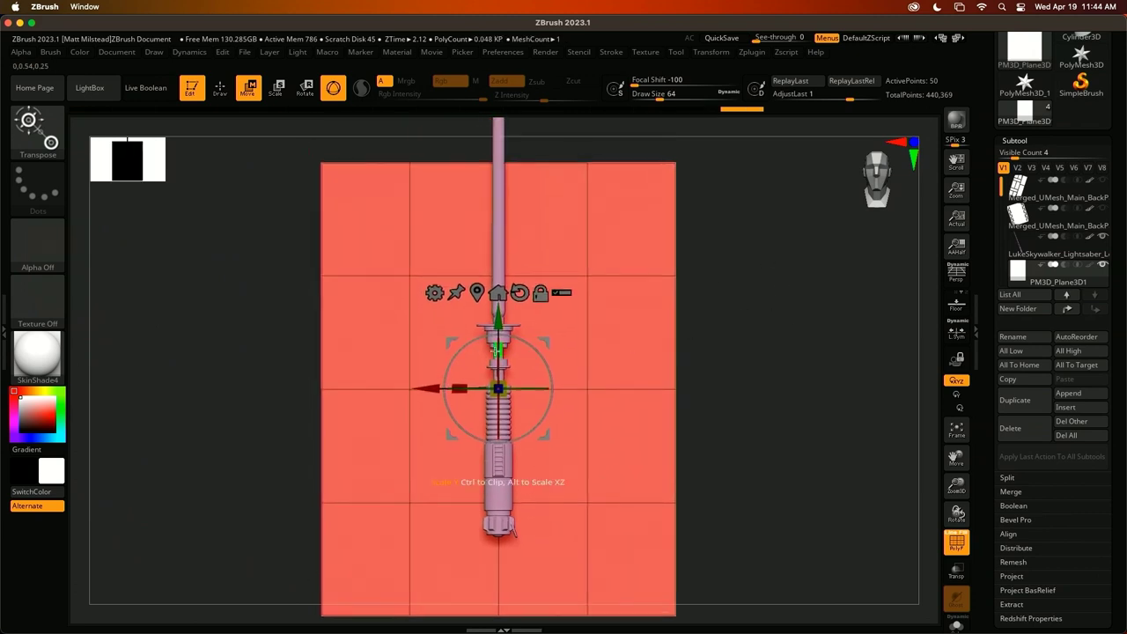
{"action": "left_click_drag", "start_coordinate": [495, 350], "coordinate": [496, 342]}
{"action": "right_click_drag", "start_coordinate": [762, 340], "coordinate": [762, 302], "text": "alt"}
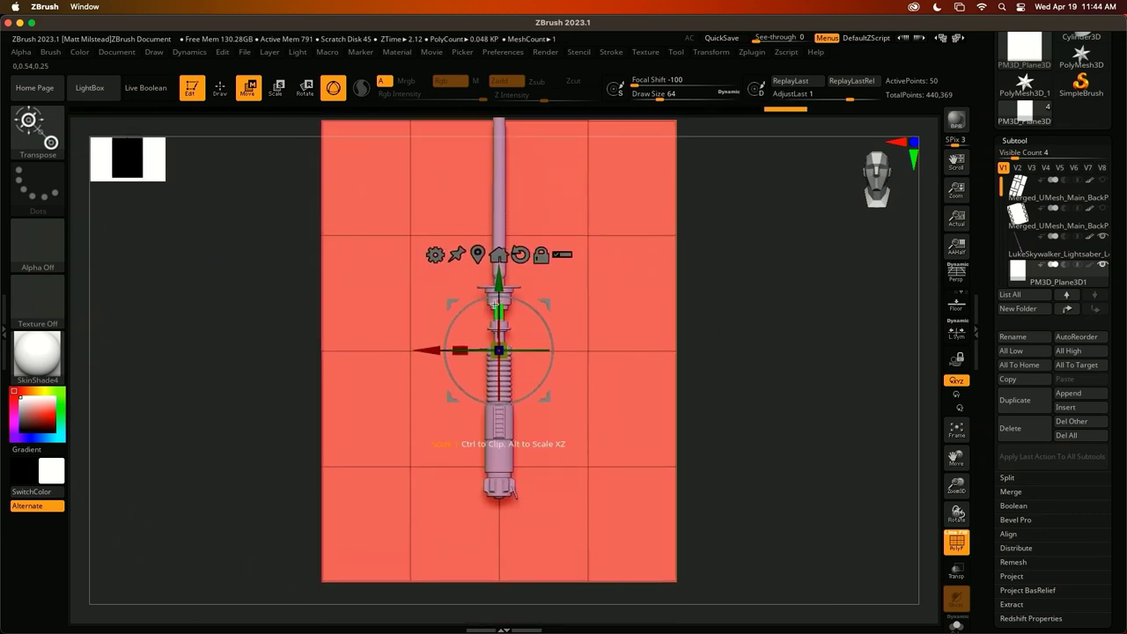
{"action": "scroll", "coordinate": [787, 291], "scroll_direction": "down", "scroll_amount": 4}
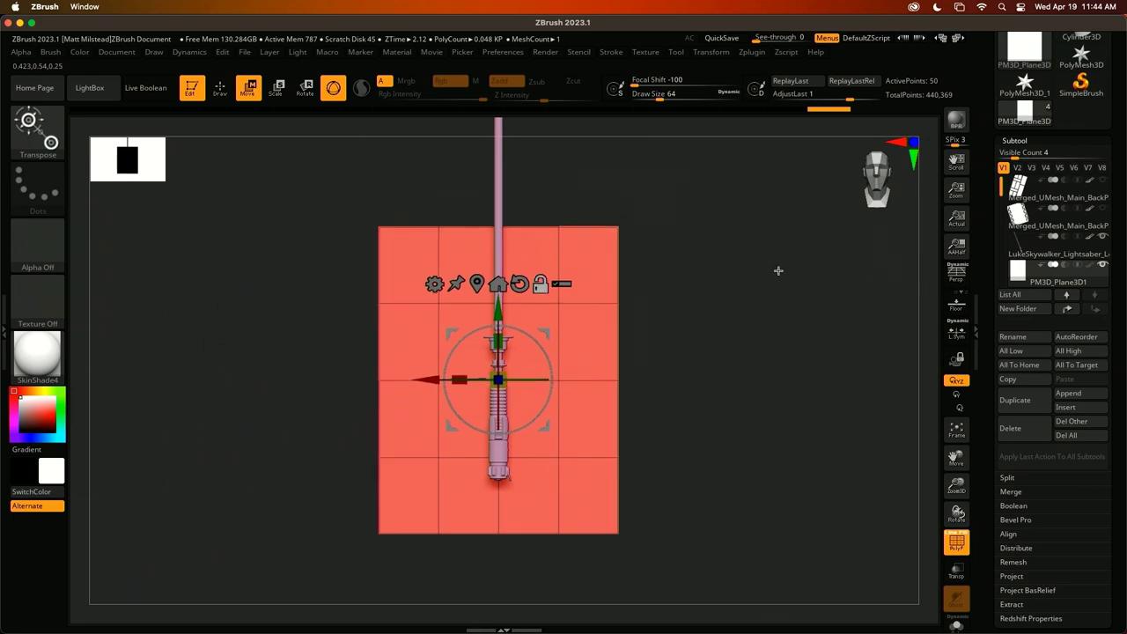
{"action": "key", "text": "q"}
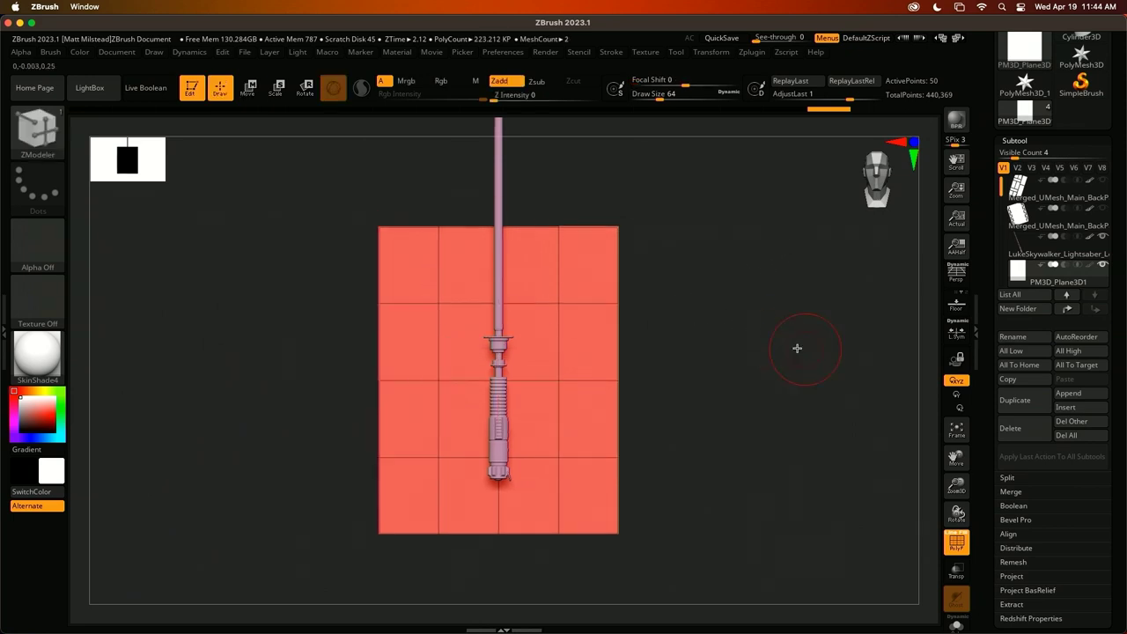
{"action": "left_click_drag", "start_coordinate": [717, 307], "coordinate": [758, 301]}
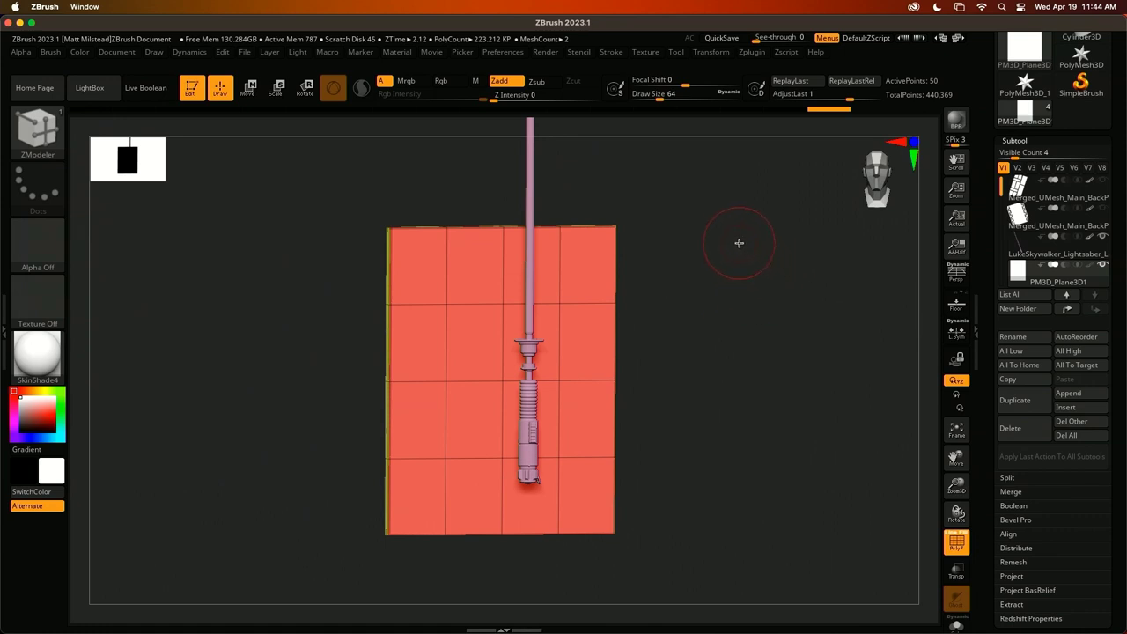
{"action": "left_click_drag", "start_coordinate": [757, 298], "coordinate": [762, 288], "text": "shift"}
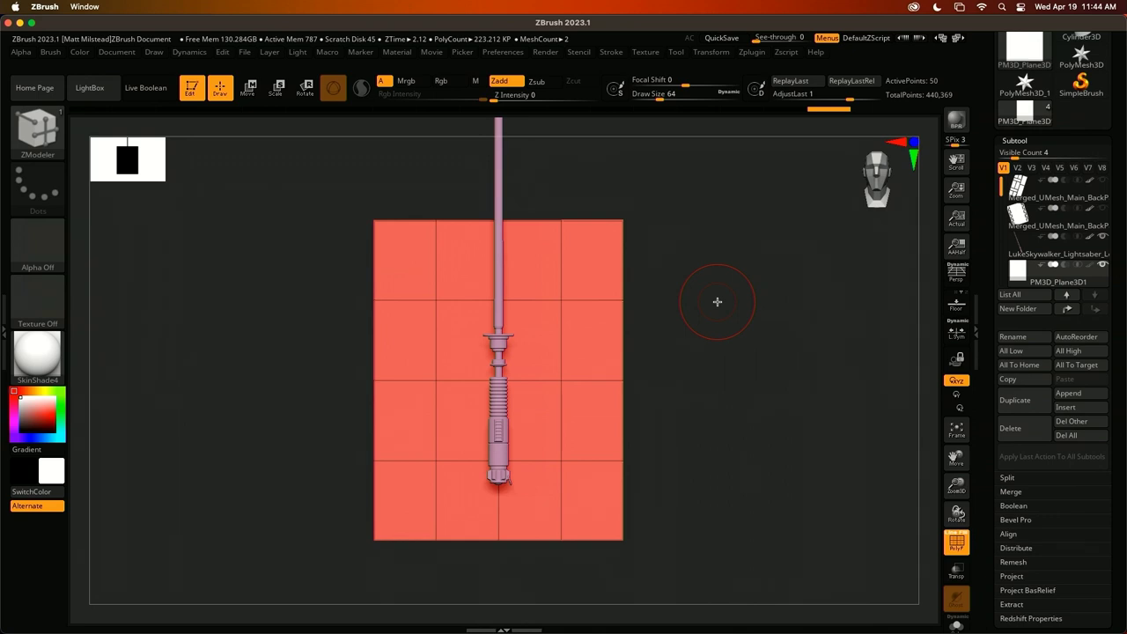
Try subdividing the panel to SDiv 4 with Smt on, and undo the subdivision
{"action": "left_click", "coordinate": [1014, 140]}
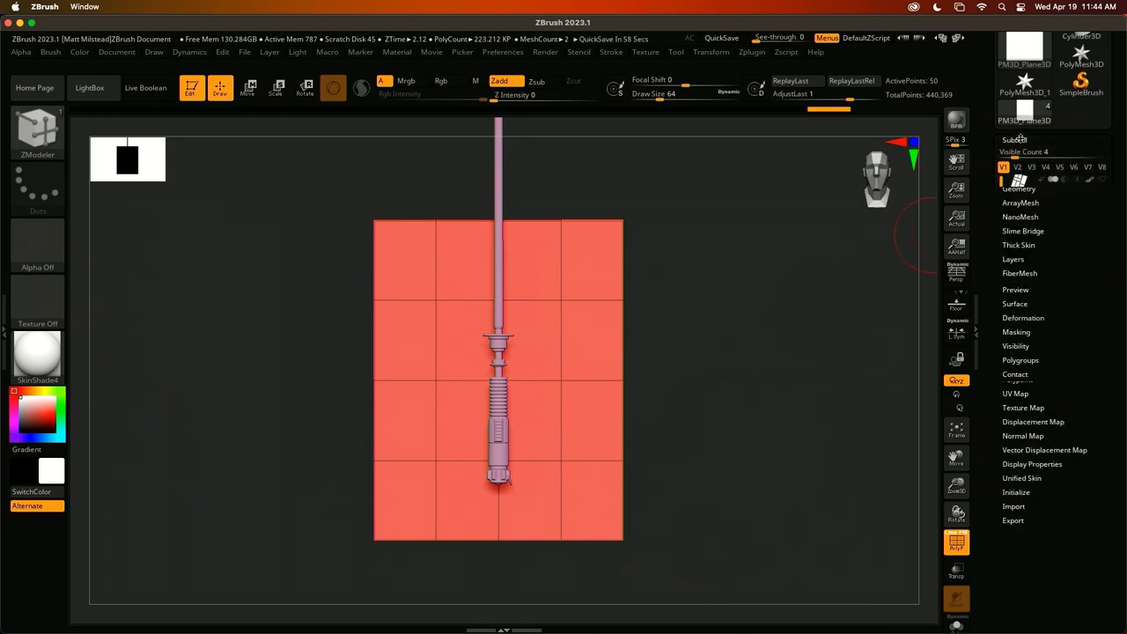
{"action": "left_click", "coordinate": [1018, 155]}
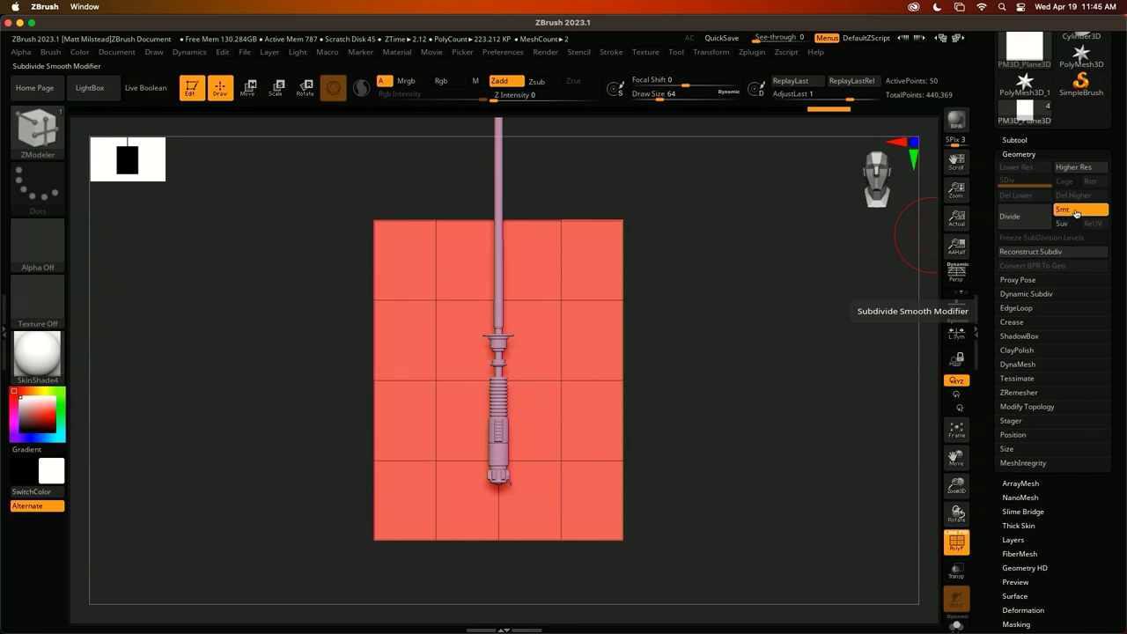
{"action": "left_click", "coordinate": [1011, 216]}
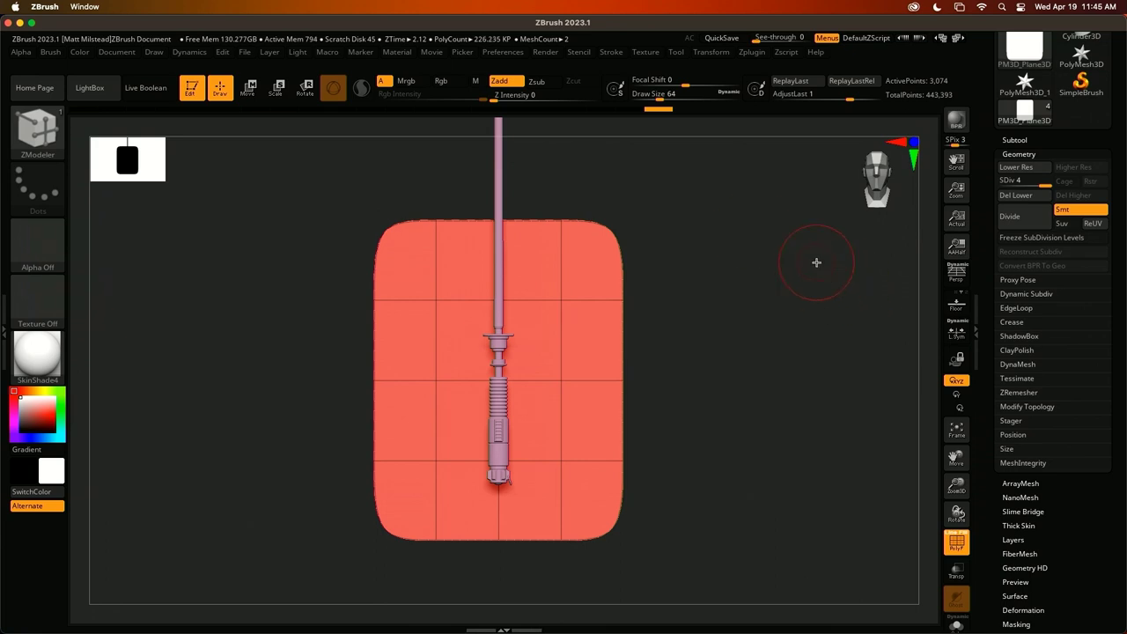
{"action": "key", "text": "shift+d"}
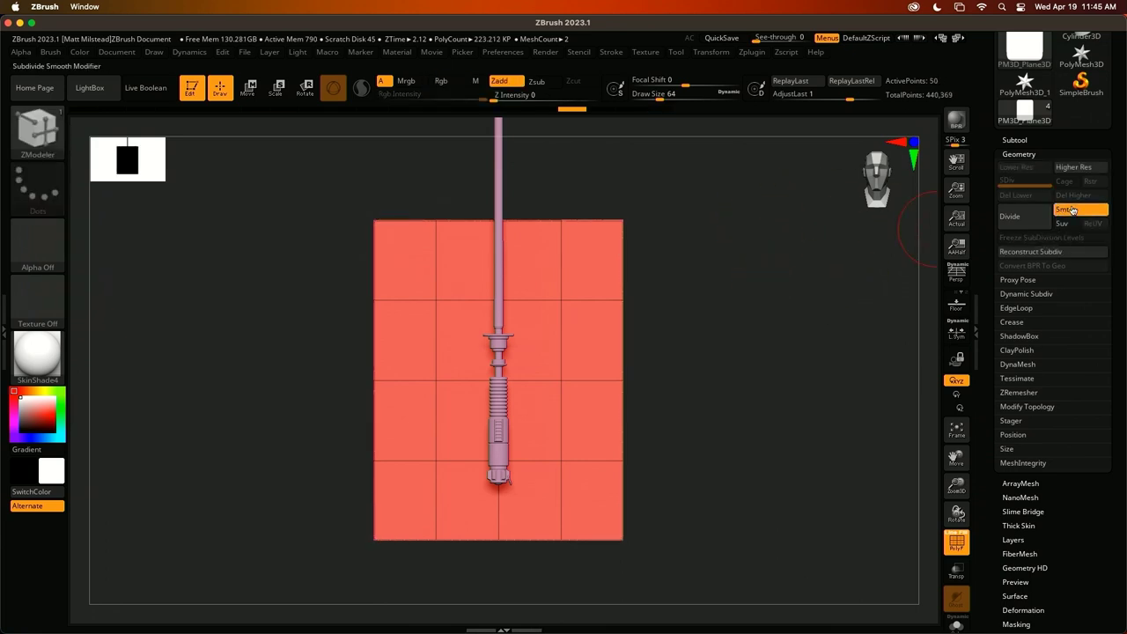
{"action": "mouse_move", "coordinate": [779, 266]}
{"action": "left_mouse_down"}
{"action": "mouse_move", "coordinate": [805, 279]}
{"action": "mouse_move", "coordinate": [793, 274]}
{"action": "left_mouse_up"}
Turn off Smt smoothing and divide the panel to SDiv 4, displaying its polyframe wires
{"action": "left_click", "coordinate": [1066, 214]}
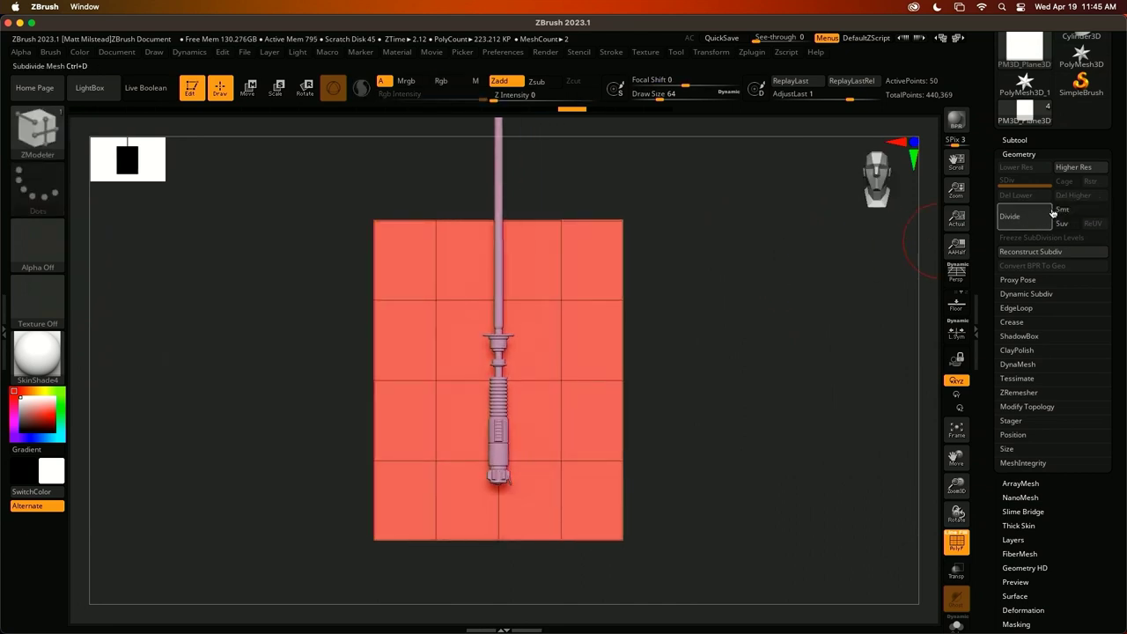
{"action": "left_click", "coordinate": [1018, 217]}
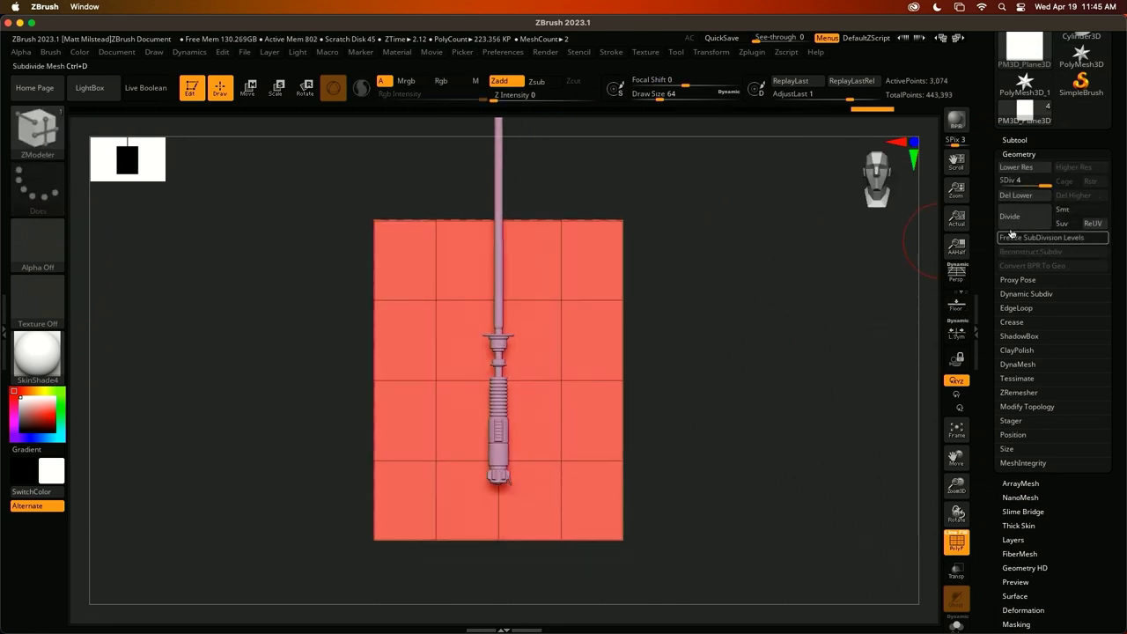
{"action": "key", "text": "shift+f"}
{"action": "key", "text": "shift+f"}
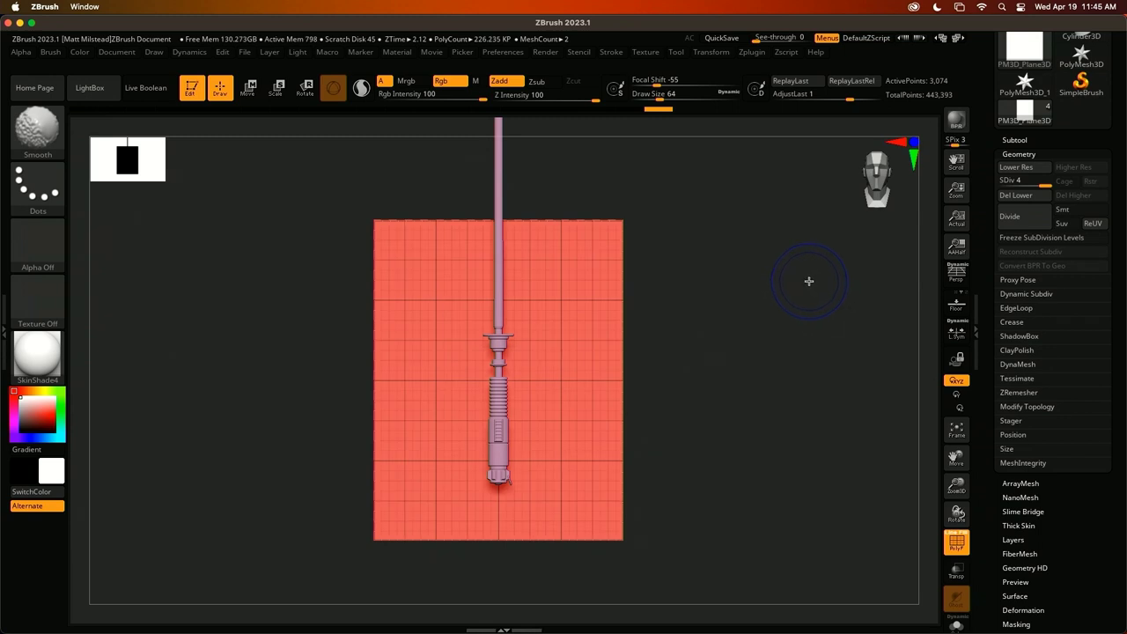
Reselect the ZModeler brush and delete the panel's lower subdivision levels
{"action": "key", "text": "b"}
{"action": "key", "text": "z"}
{"action": "key", "text": "m"}
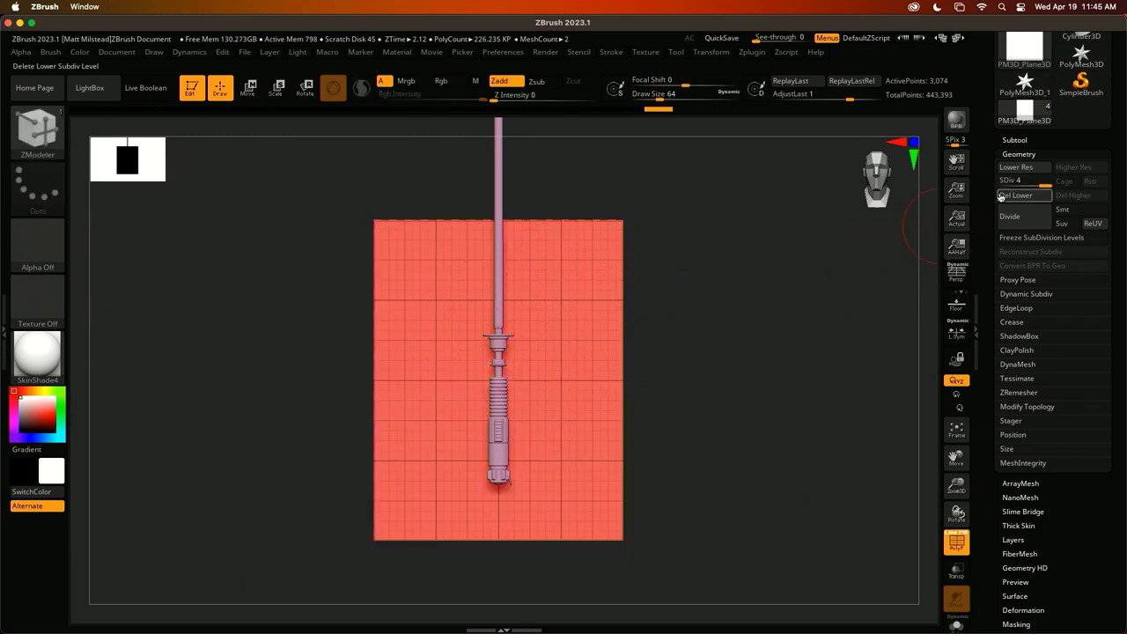
{"action": "left_click", "coordinate": [1021, 195]}
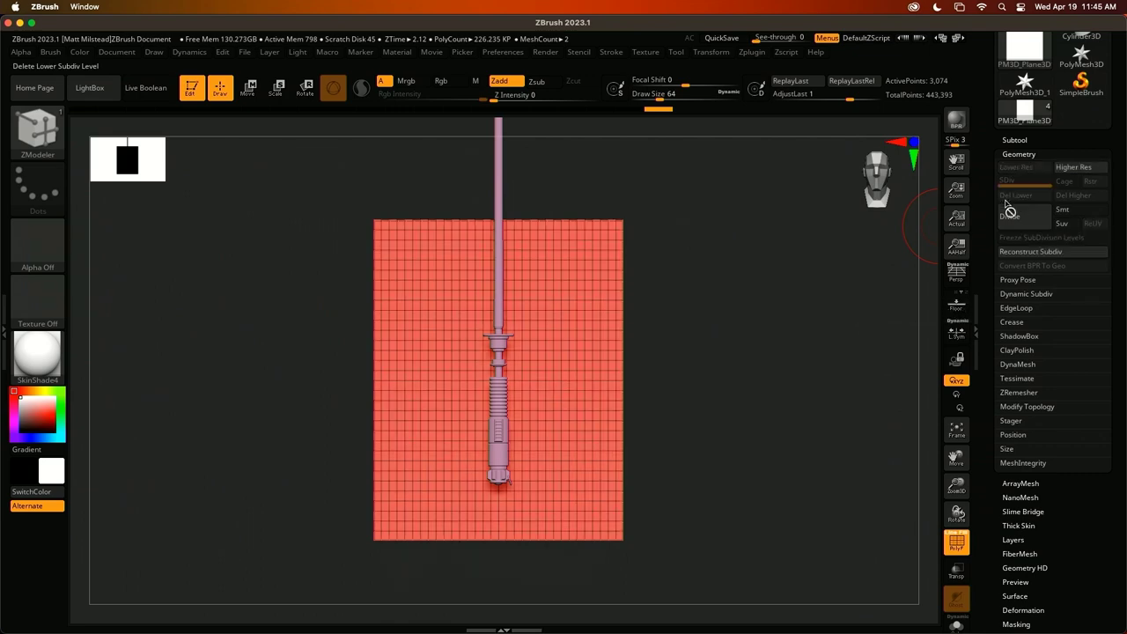
{"action": "mouse_move", "coordinate": [790, 250]}
{"action": "left_mouse_down"}
{"action": "mouse_move", "coordinate": [787, 272]}
{"action": "mouse_move", "coordinate": [805, 272]}
{"action": "mouse_move", "coordinate": [802, 249]}
{"action": "mouse_move", "coordinate": [801, 286]}
{"action": "mouse_move", "coordinate": [819, 255]}
{"action": "left_mouse_up"}
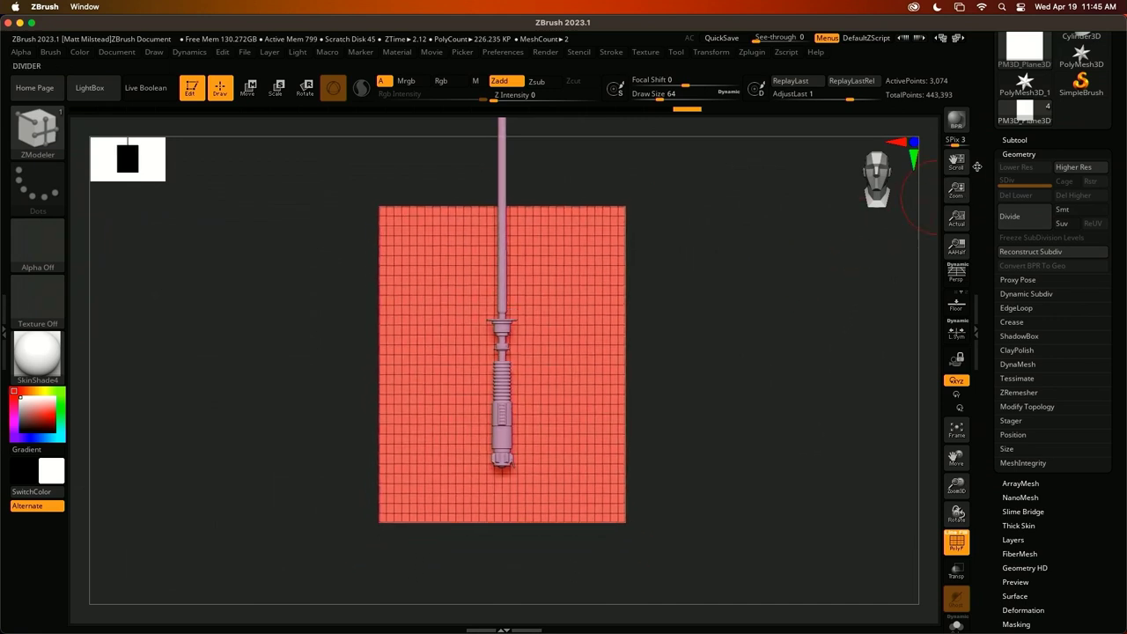
Insert a Cylinder3D as a new subtool below the panel
{"action": "left_click", "coordinate": [1015, 140]}
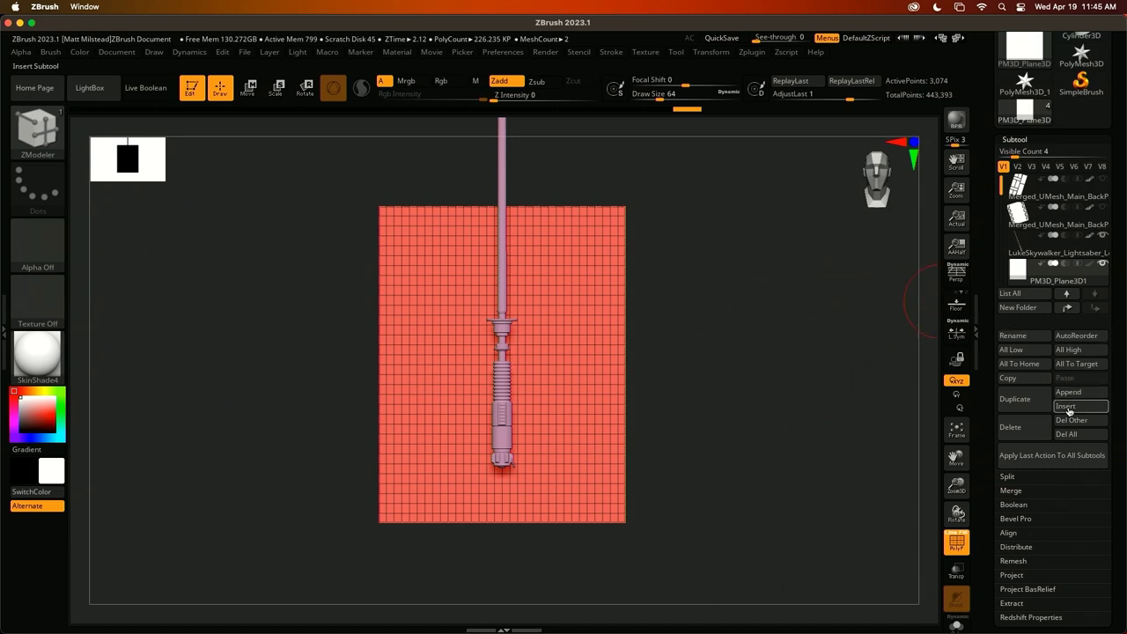
{"action": "left_click", "coordinate": [1066, 406]}
{"action": "left_click", "coordinate": [674, 444]}
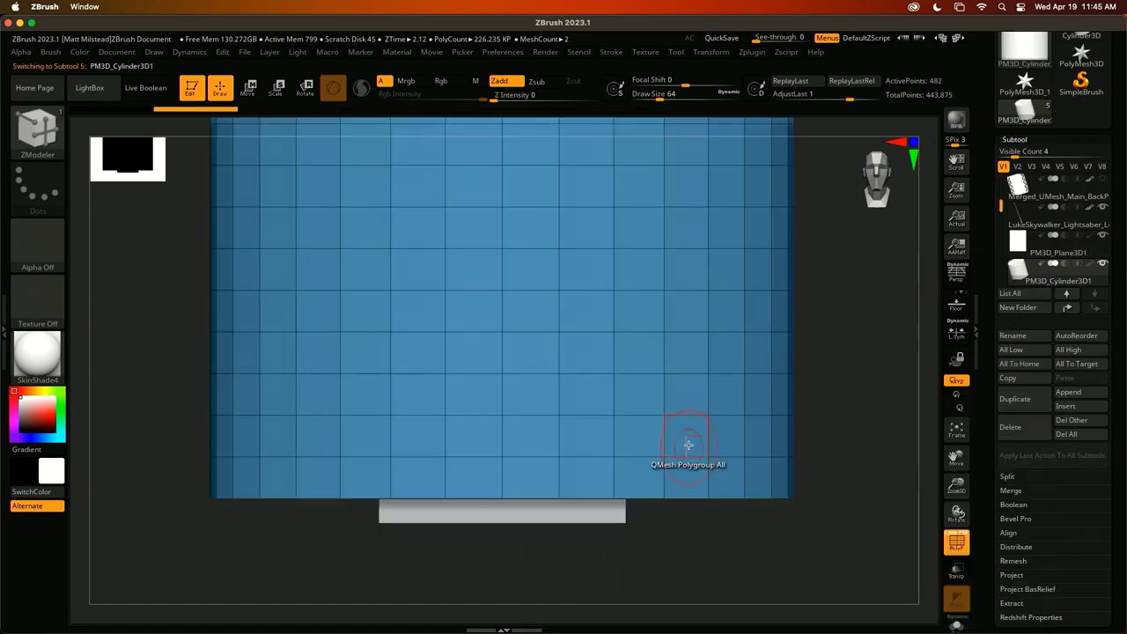
{"action": "mouse_move", "coordinate": [848, 278]}
{"action": "left_mouse_down", "text": "alt"}
{"action": "mouse_move", "coordinate": [856, 267]}
{"action": "mouse_move", "coordinate": [835, 277]}
{"action": "left_mouse_up", "text": "alt"}
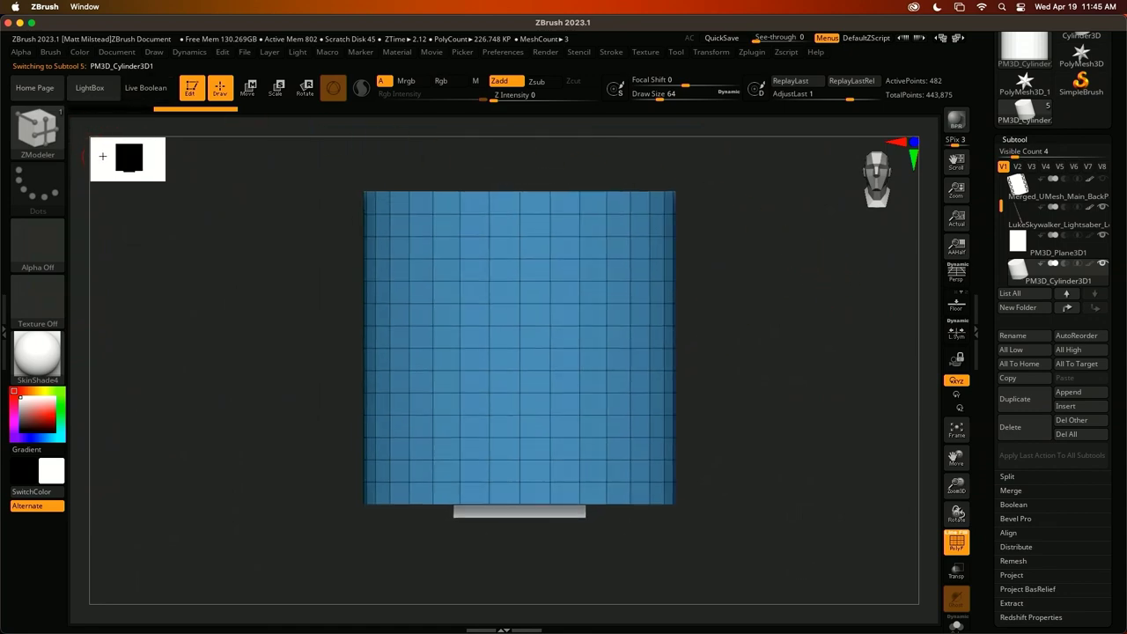
Switch to the IMM Primitives brush and replace the cylinder subtool's mesh with the Cylinder Extended primitive
{"action": "key", "text": "b"}
{"action": "key", "text": "i"}
{"action": "key", "text": "p"}
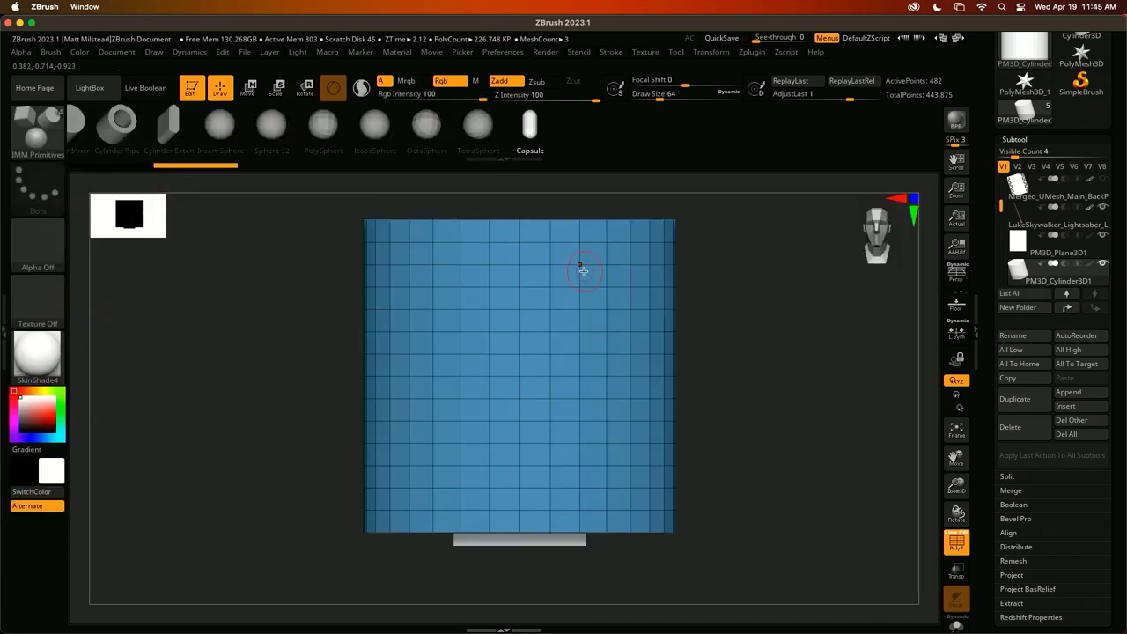
{"action": "key", "text": "w"}
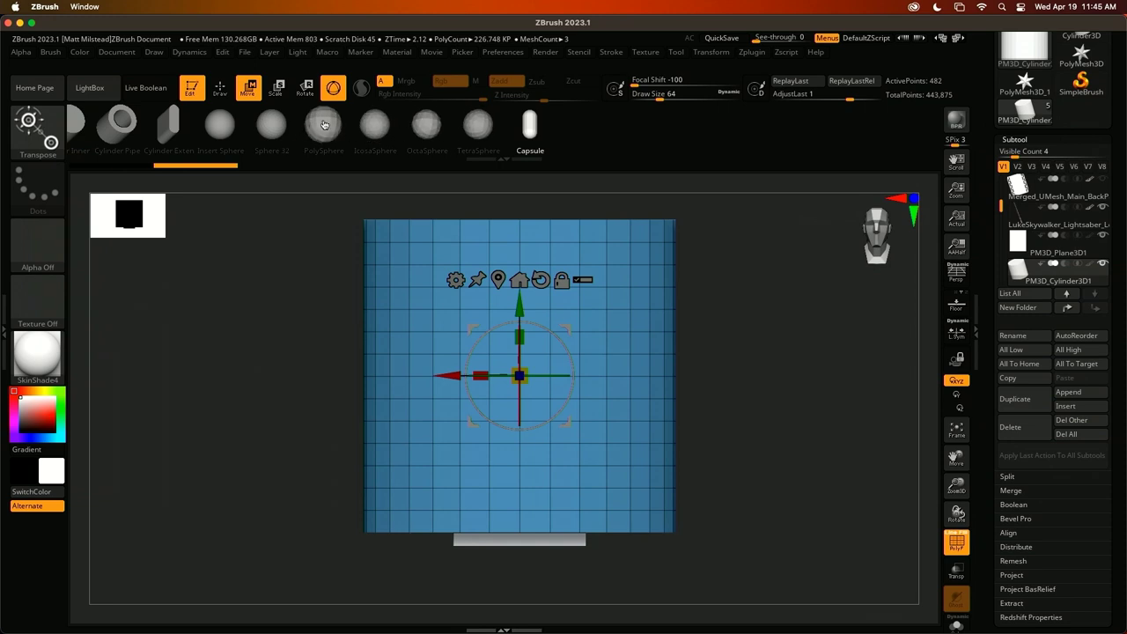
{"action": "key", "text": "Left"}
{"action": "key", "text": "Left"}
{"action": "key", "text": "Left"}
{"action": "key", "text": "Left"}
{"action": "key", "text": "Left"}
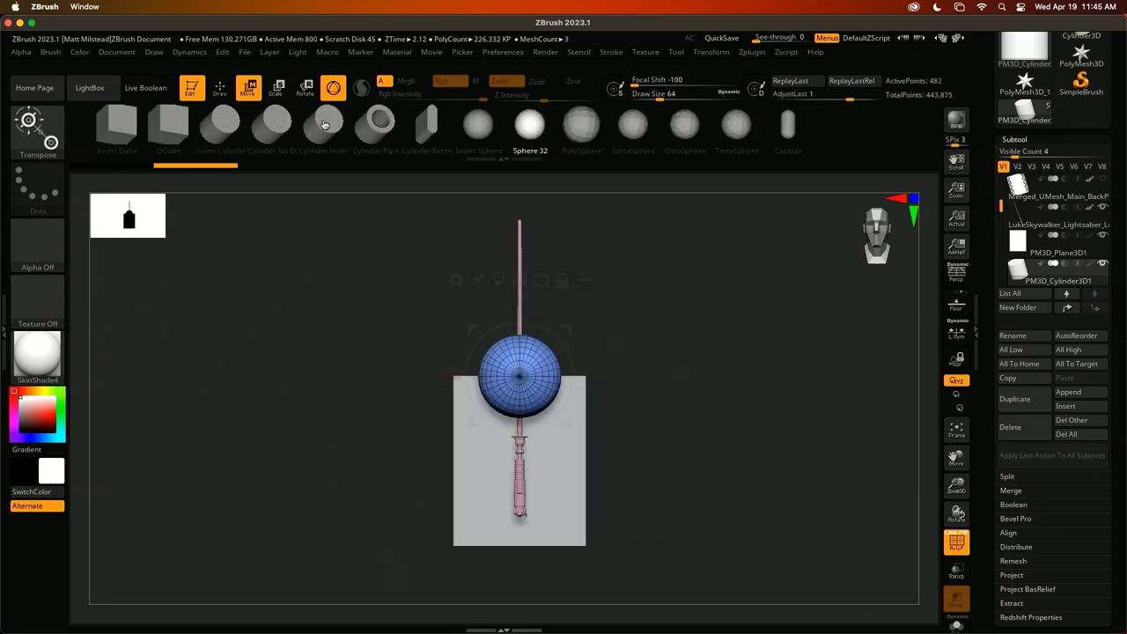
{"action": "key", "text": "Left"}
{"action": "key", "text": "Left"}
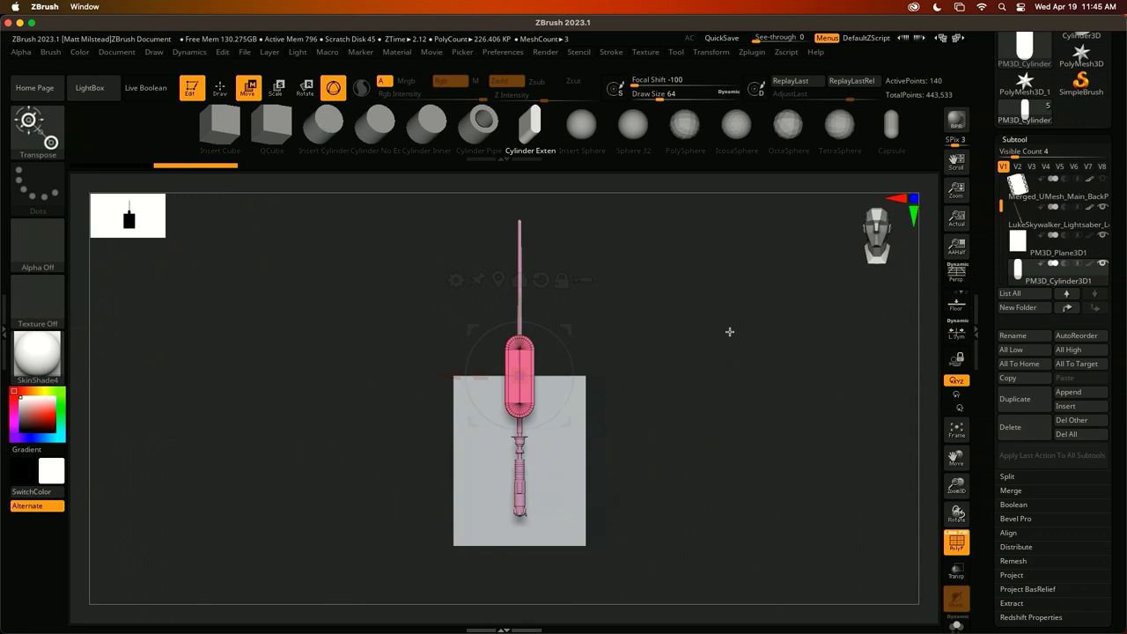
Turn on Live Boolean and move the extended cylinder back through the panel, near its upper-left corner
{"action": "mouse_move", "coordinate": [732, 309]}
{"action": "right_mouse_down", "text": "ctrl"}
{"action": "mouse_move", "coordinate": [735, 337]}
{"action": "mouse_move", "coordinate": [734, 307]}
{"action": "mouse_move", "coordinate": [748, 315]}
{"action": "right_mouse_up", "text": "ctrl"}
{"action": "left_click", "coordinate": [147, 92]}
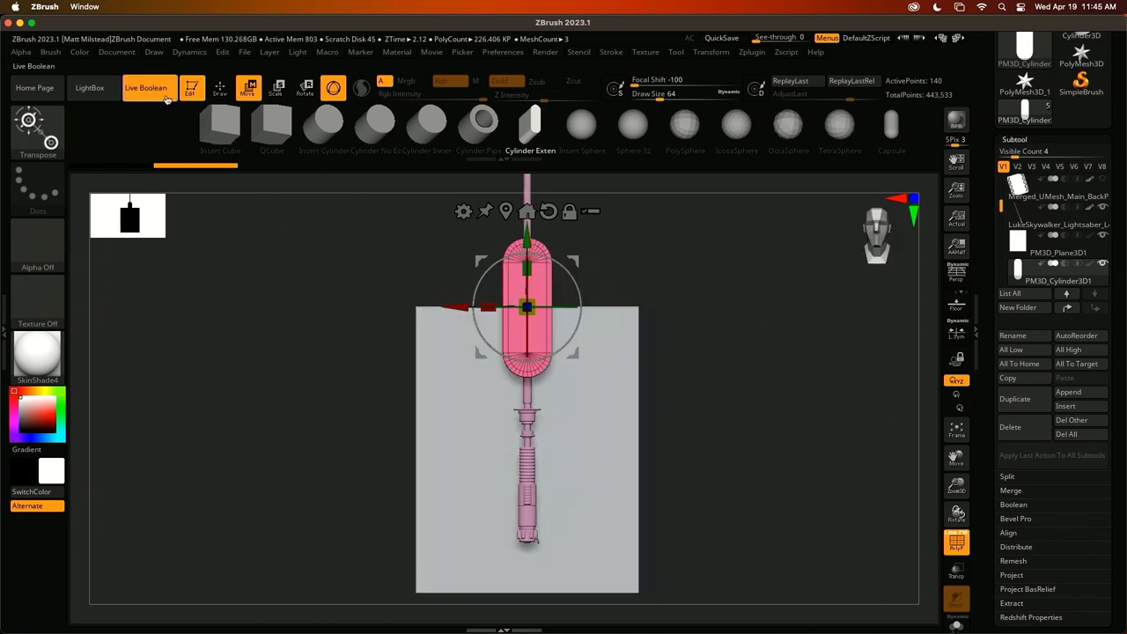
{"action": "left_click_drag", "start_coordinate": [642, 273], "coordinate": [534, 306], "text": "shift"}
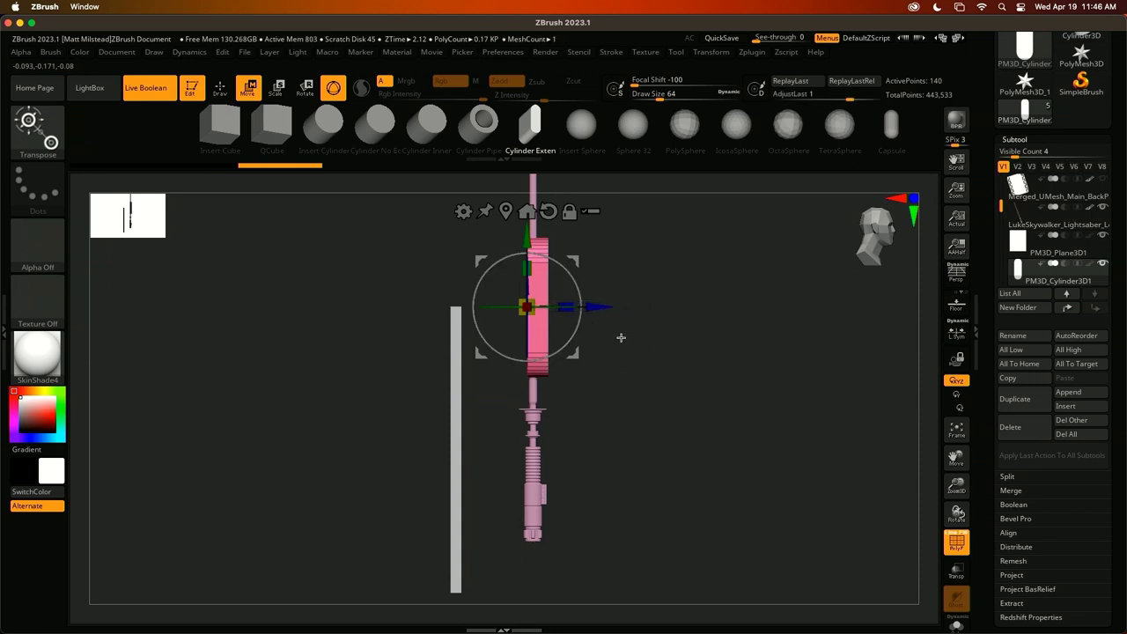
{"action": "left_click_drag", "start_coordinate": [602, 307], "coordinate": [511, 307]}
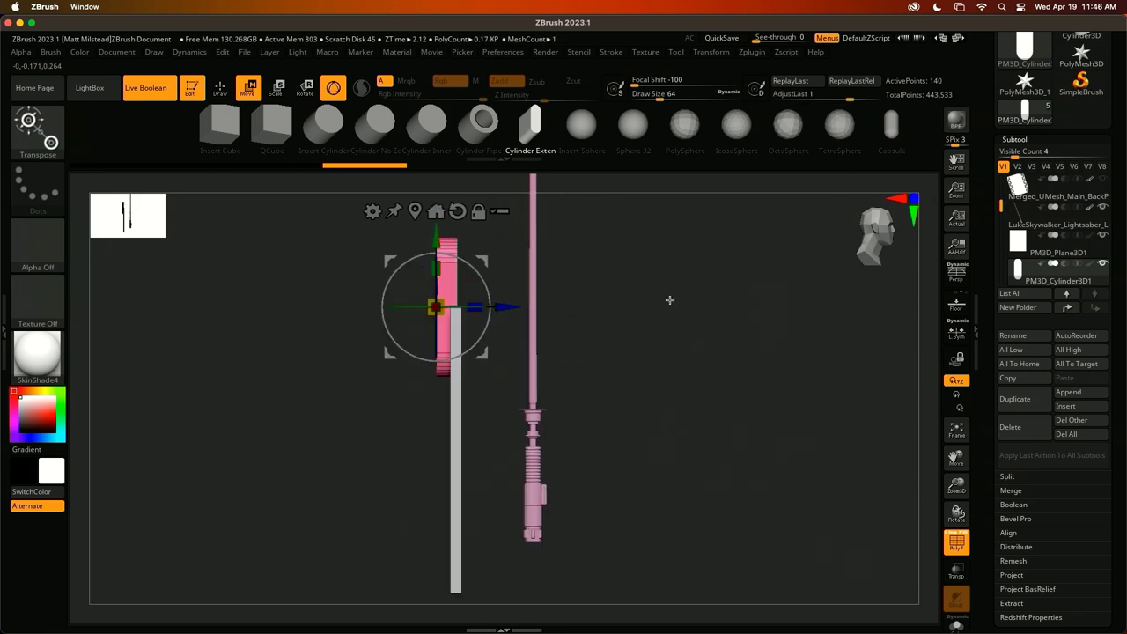
{"action": "left_click_drag", "start_coordinate": [669, 300], "coordinate": [510, 346]}
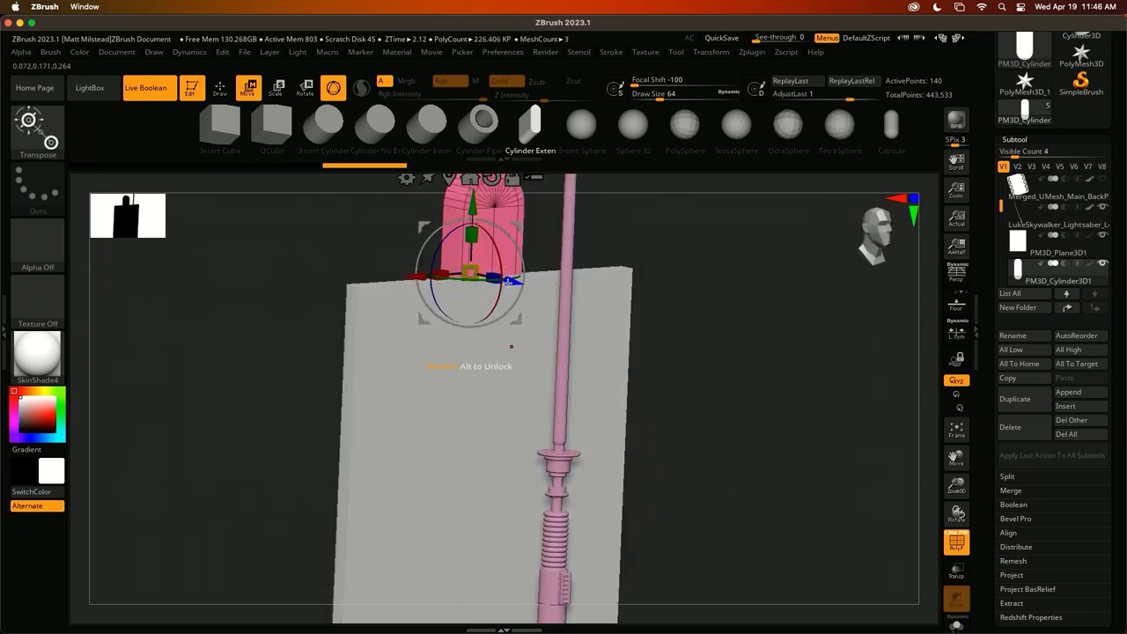
{"action": "left_click_drag", "start_coordinate": [508, 281], "coordinate": [529, 286]}
{"action": "mouse_move", "coordinate": [438, 280]}
{"action": "left_mouse_down"}
{"action": "mouse_move", "coordinate": [361, 285]}
{"action": "mouse_move", "coordinate": [451, 288]}
{"action": "left_mouse_up"}
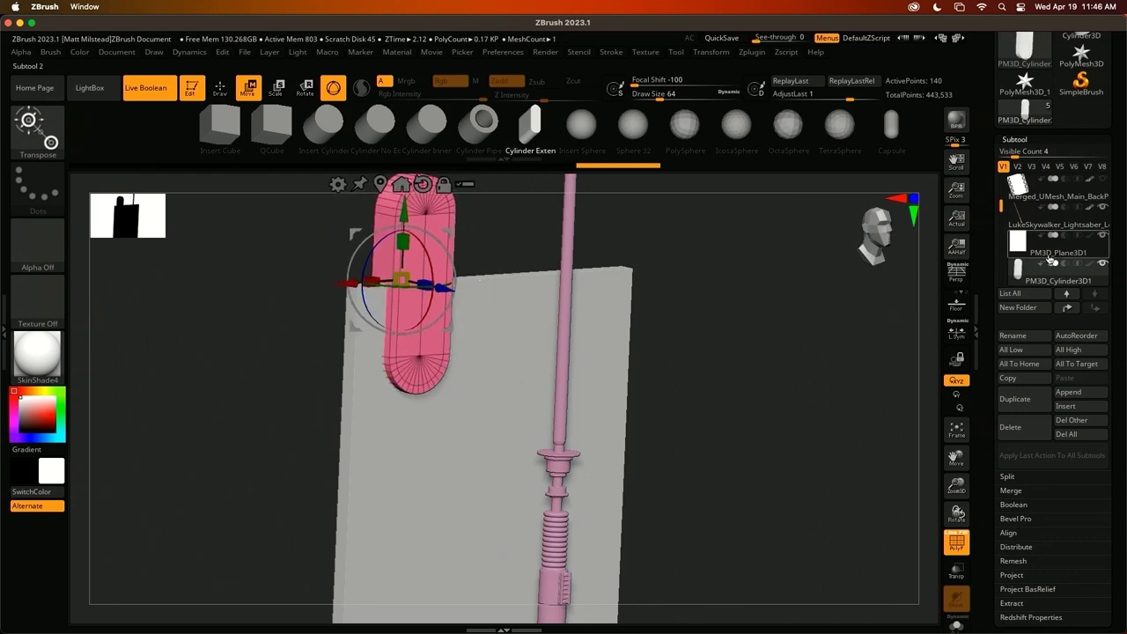
Set the extended cylinder subtool to Boolean subtraction, then move and rotate it diagonally over the panel's right half
{"action": "mouse_move", "coordinate": [1061, 271]}
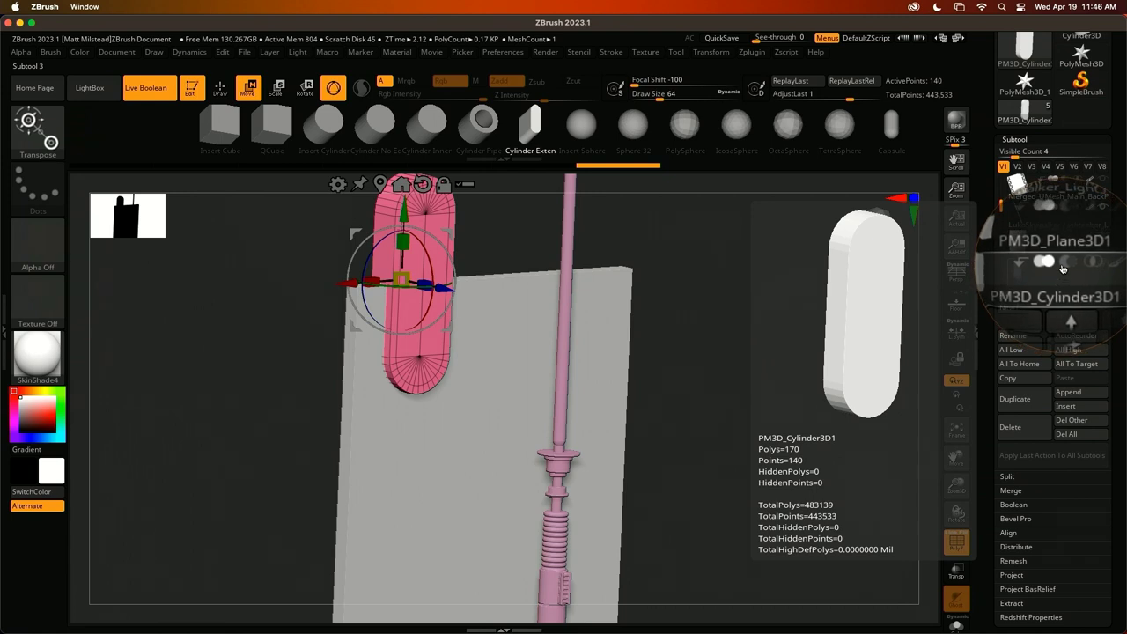
{"action": "left_click", "coordinate": [1063, 267]}
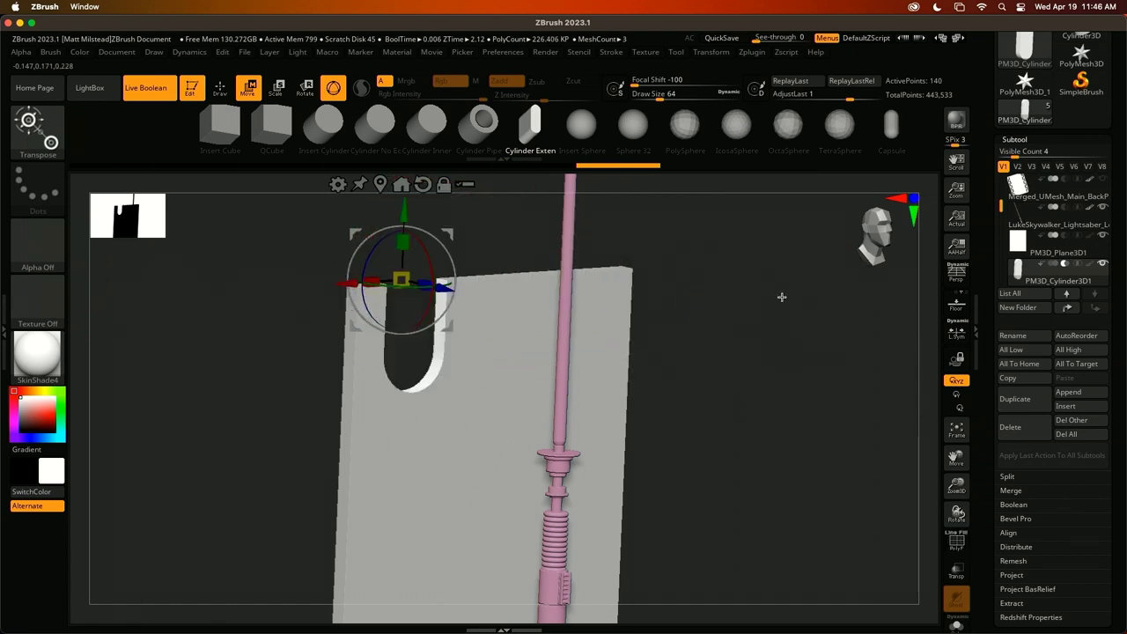
{"action": "left_click_drag", "start_coordinate": [780, 297], "coordinate": [780, 307], "text": "shift"}
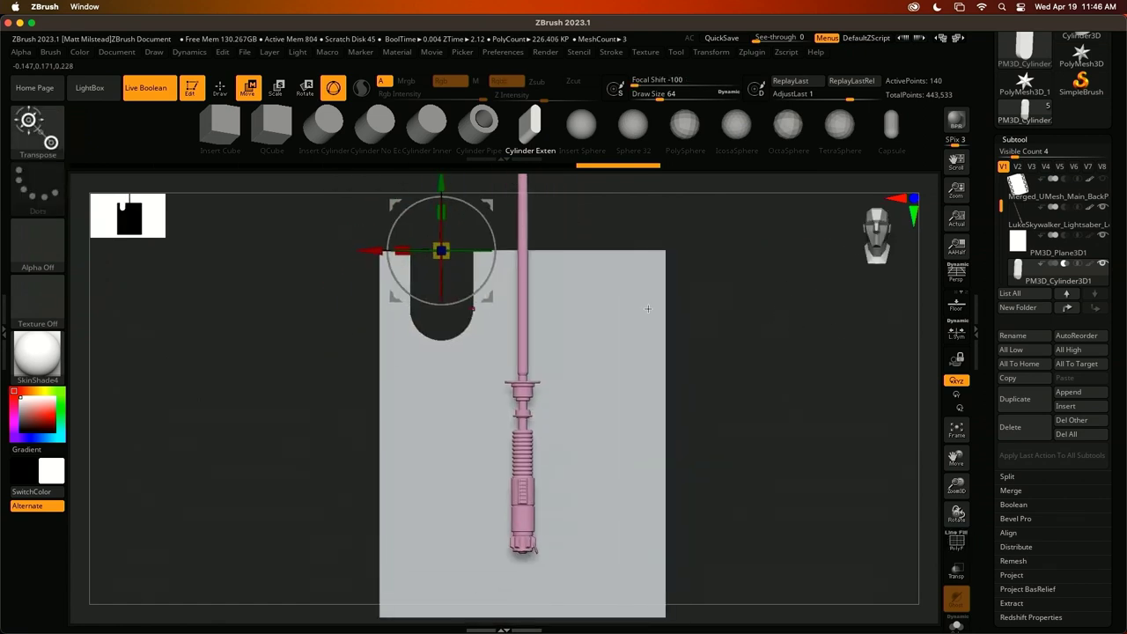
{"action": "left_click_drag", "start_coordinate": [417, 203], "coordinate": [574, 351]}
{"action": "left_click_drag", "start_coordinate": [636, 373], "coordinate": [613, 351]}
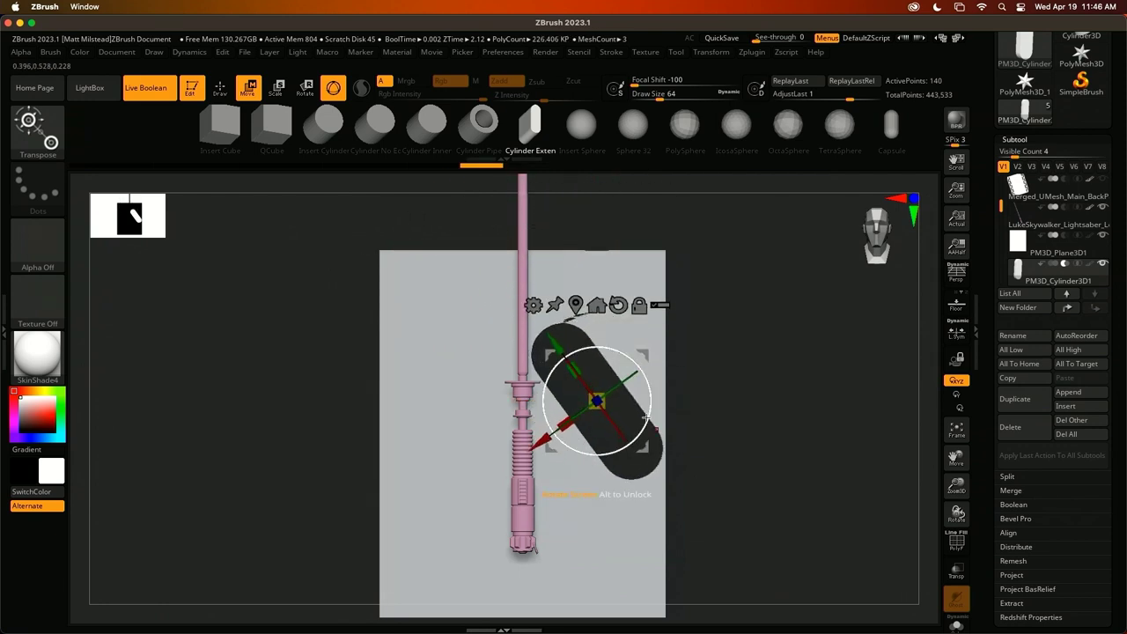
Undo the extended cylinder's latest move and its earlier diagonal placement
{"action": "left_click_drag", "start_coordinate": [639, 451], "coordinate": [573, 448]}
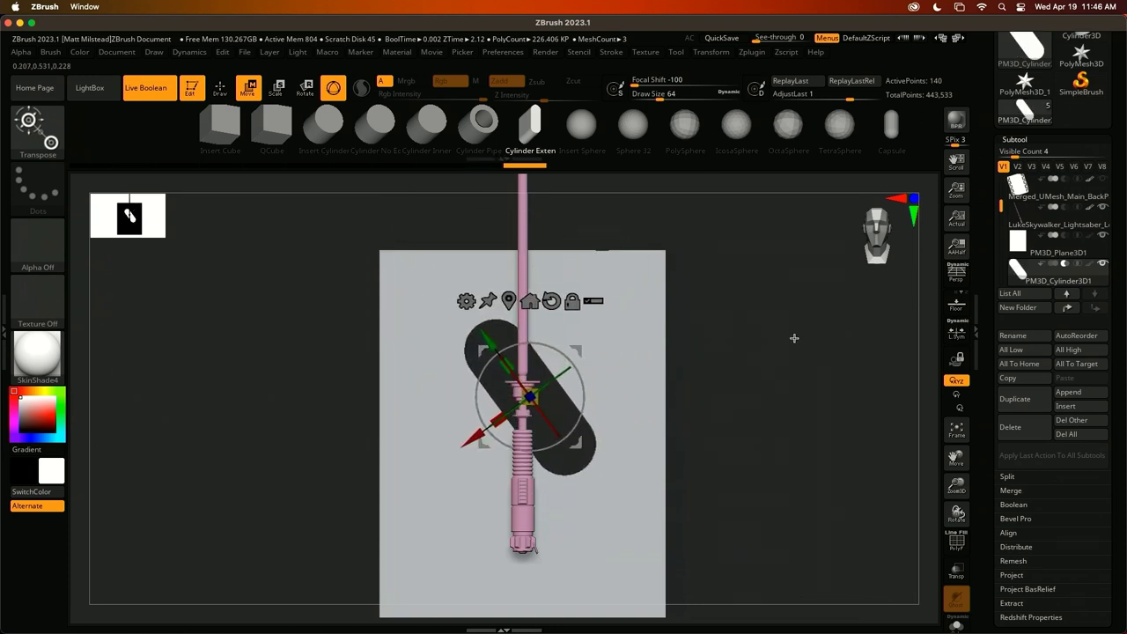
{"action": "key", "text": "super+z"}
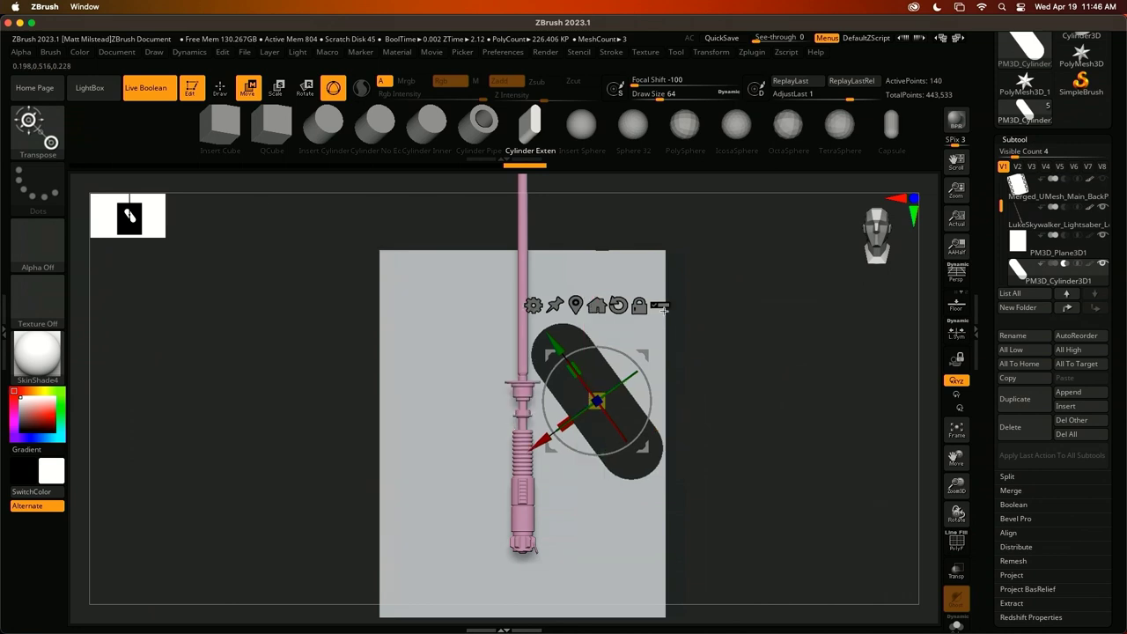
{"action": "key", "text": "super+z"}
Move the upright extended cylinder over the panel's left half and scale it down uniformly
{"action": "right_click_drag", "start_coordinate": [748, 348], "coordinate": [771, 304], "text": "ctrl"}
{"action": "left_click_drag", "start_coordinate": [556, 356], "coordinate": [422, 356]}
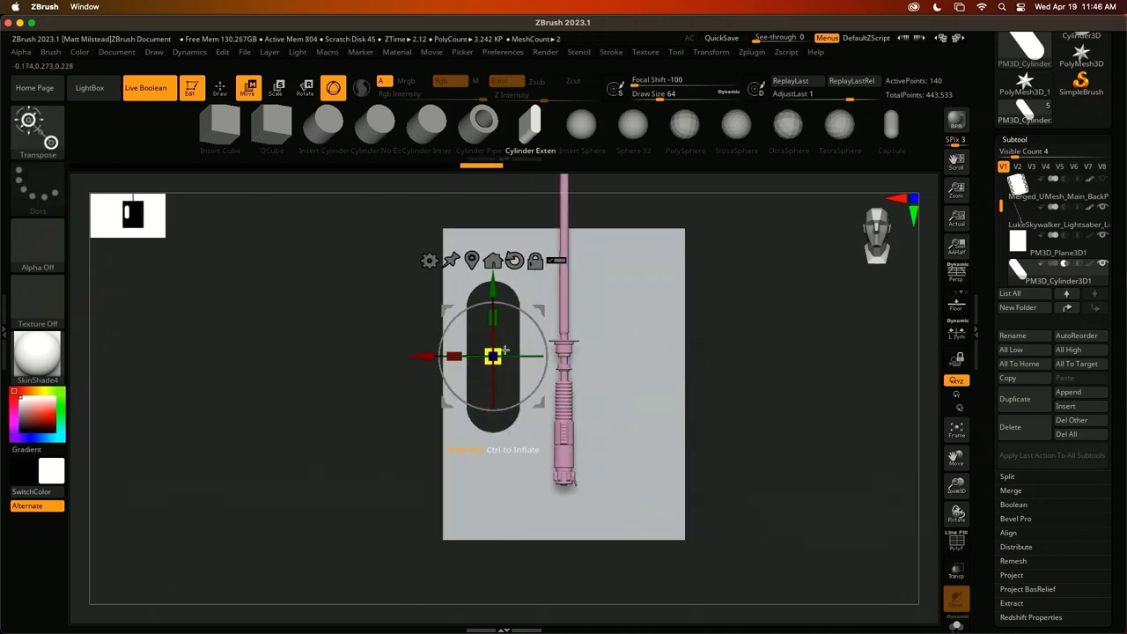
{"action": "left_click_drag", "start_coordinate": [493, 356], "coordinate": [484, 373]}
Stretch the extended cylinder in depth along Z so it passes completely through the panel, checking it with PolyFrame
{"action": "right_click_drag", "start_coordinate": [642, 302], "coordinate": [736, 328], "text": "shift"}
{"action": "left_click_drag", "start_coordinate": [493, 356], "coordinate": [564, 355]}
{"action": "key", "text": "super+z"}
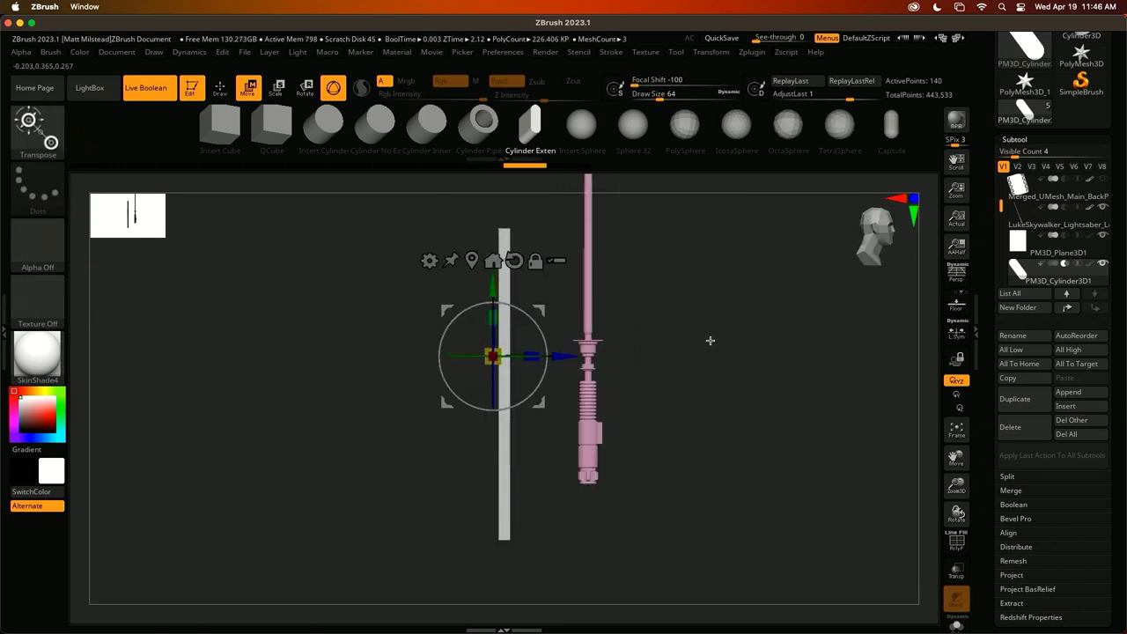
{"action": "key", "text": "shift+f"}
{"action": "right_click_drag", "start_coordinate": [727, 325], "coordinate": [728, 369], "text": "ctrl"}
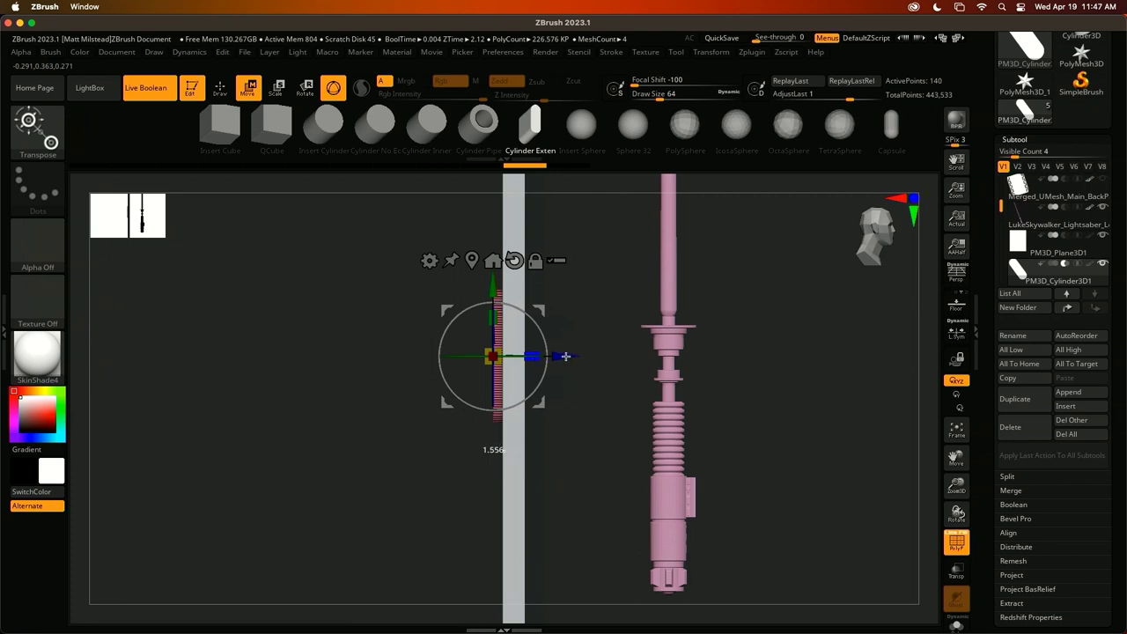
{"action": "left_click_drag", "start_coordinate": [532, 355], "coordinate": [590, 356]}
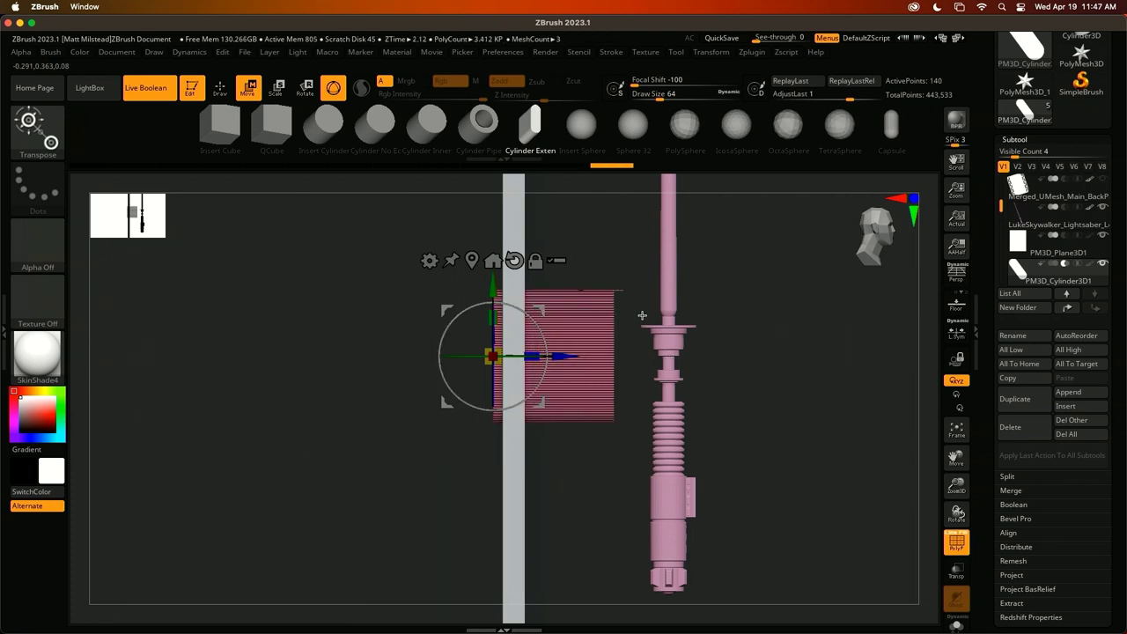
{"action": "left_click_drag", "start_coordinate": [642, 315], "coordinate": [567, 326]}
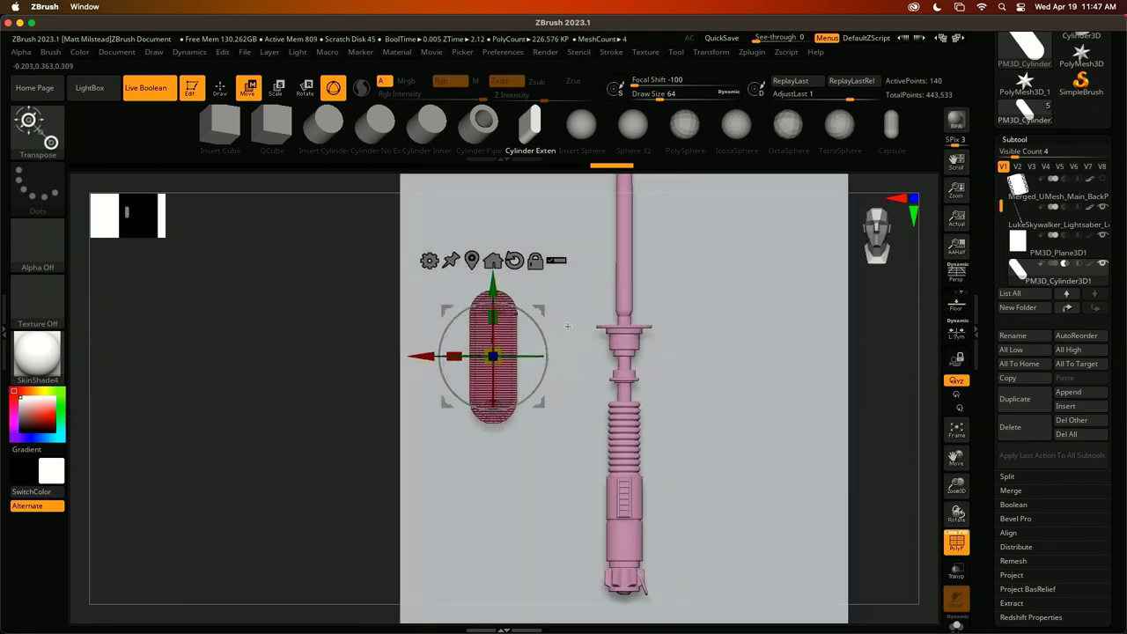
{"action": "key", "text": "shift+f"}
Move the extended cylinder into the panel's upper-left corner and scale it down uniformly to about 0.59
{"action": "right_click_drag", "start_coordinate": [885, 345], "coordinate": [889, 322], "text": "ctrl"}
{"action": "right_click_drag", "start_coordinate": [757, 322], "coordinate": [754, 411], "text": "alt"}
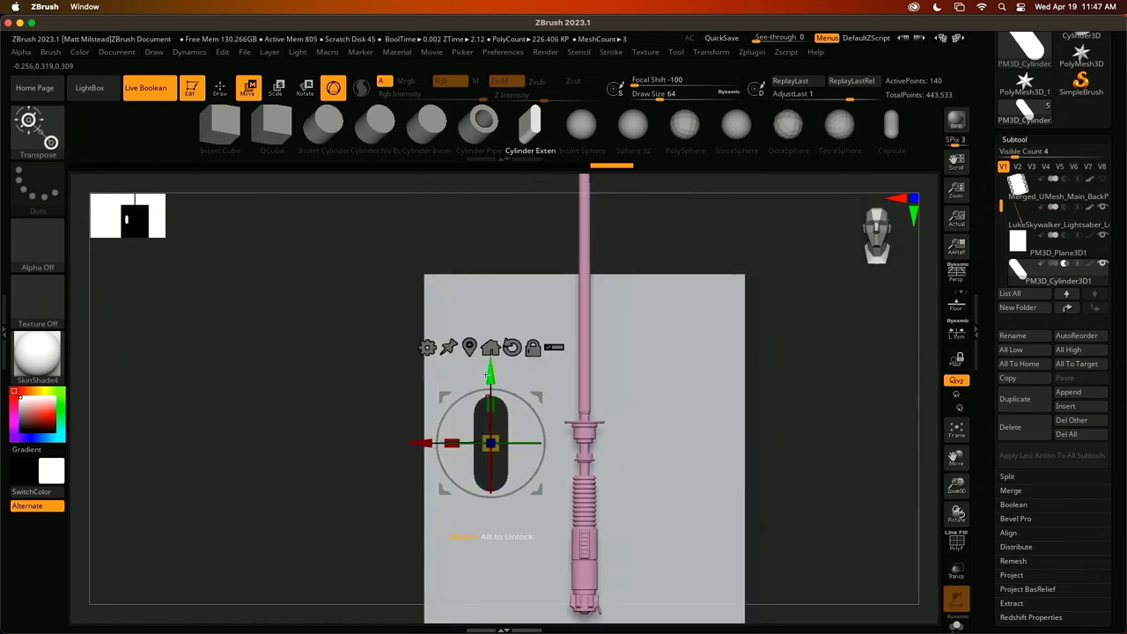
{"action": "left_click_drag", "start_coordinate": [486, 374], "coordinate": [487, 278]}
{"action": "left_click_drag", "start_coordinate": [490, 344], "coordinate": [481, 361]}
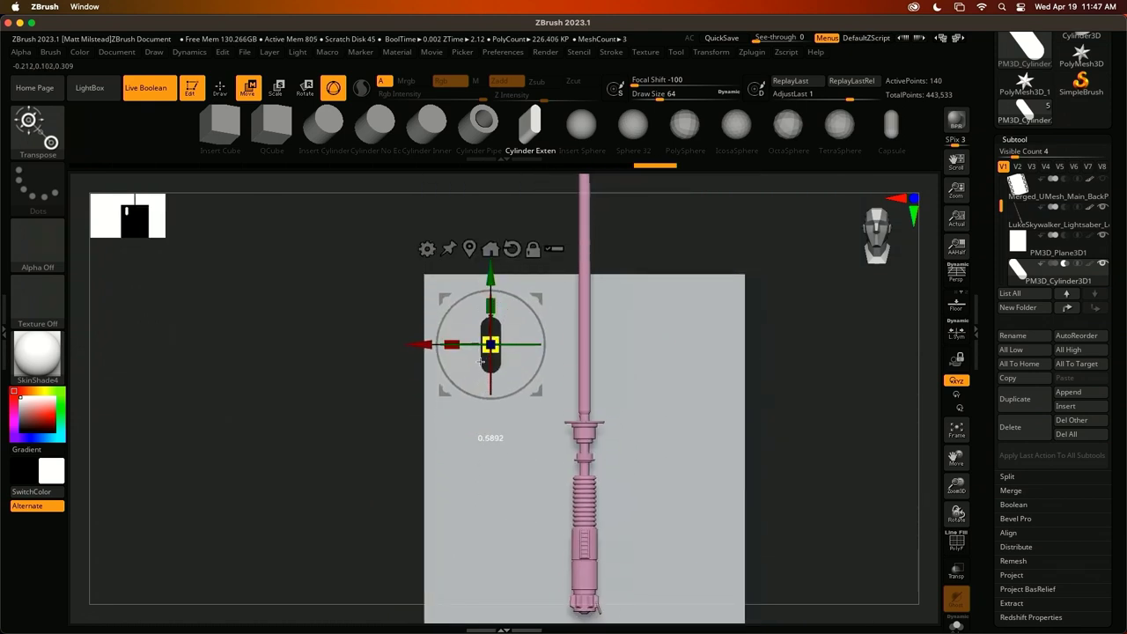
{"action": "left_click_drag", "start_coordinate": [416, 346], "coordinate": [370, 346]}
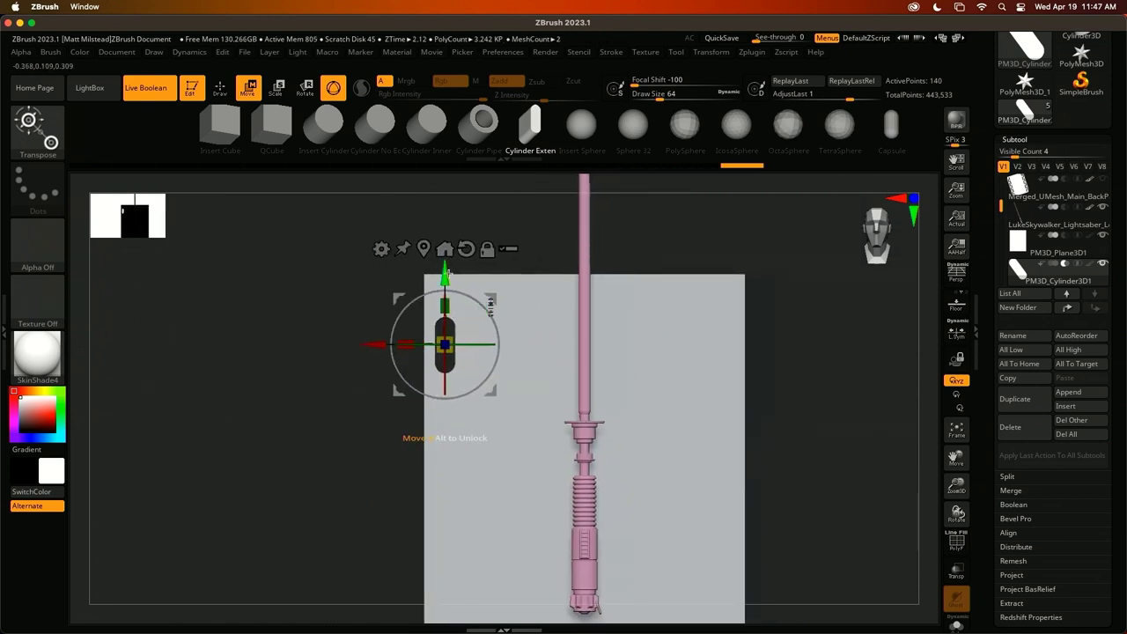
{"action": "left_click_drag", "start_coordinate": [446, 274], "coordinate": [447, 251]}
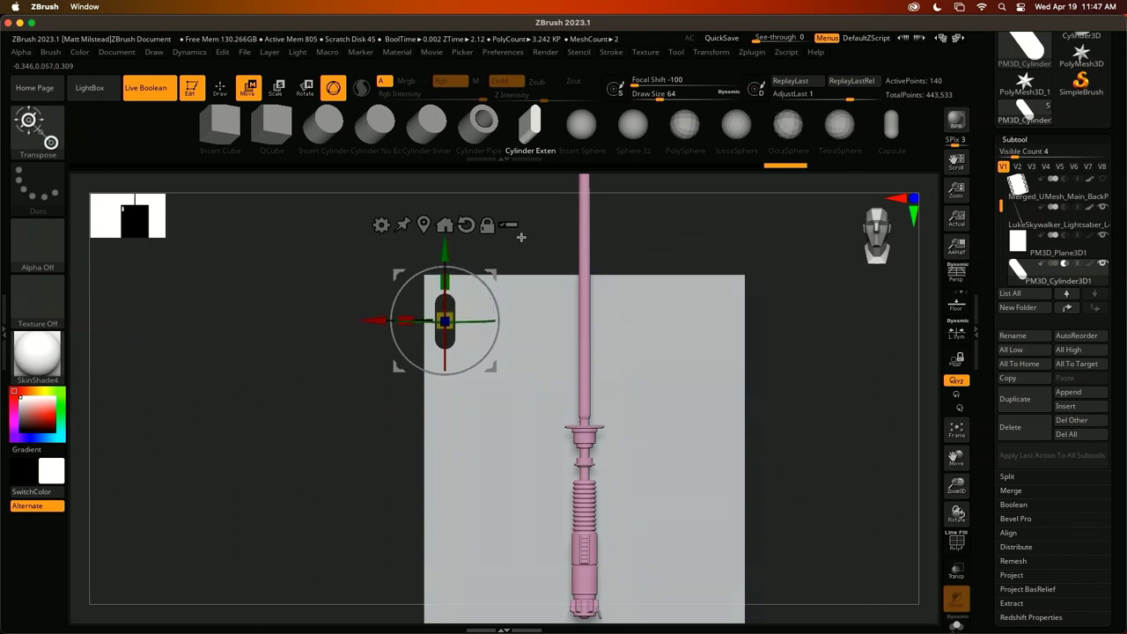
{"action": "mouse_move", "coordinate": [521, 237]}
{"action": "left_mouse_down"}
{"action": "mouse_move", "coordinate": [533, 247]}
{"action": "mouse_move", "coordinate": [526, 232]}
{"action": "left_mouse_up"}
{"action": "right_click_drag", "start_coordinate": [525, 231], "coordinate": [519, 275], "text": "ctrl"}
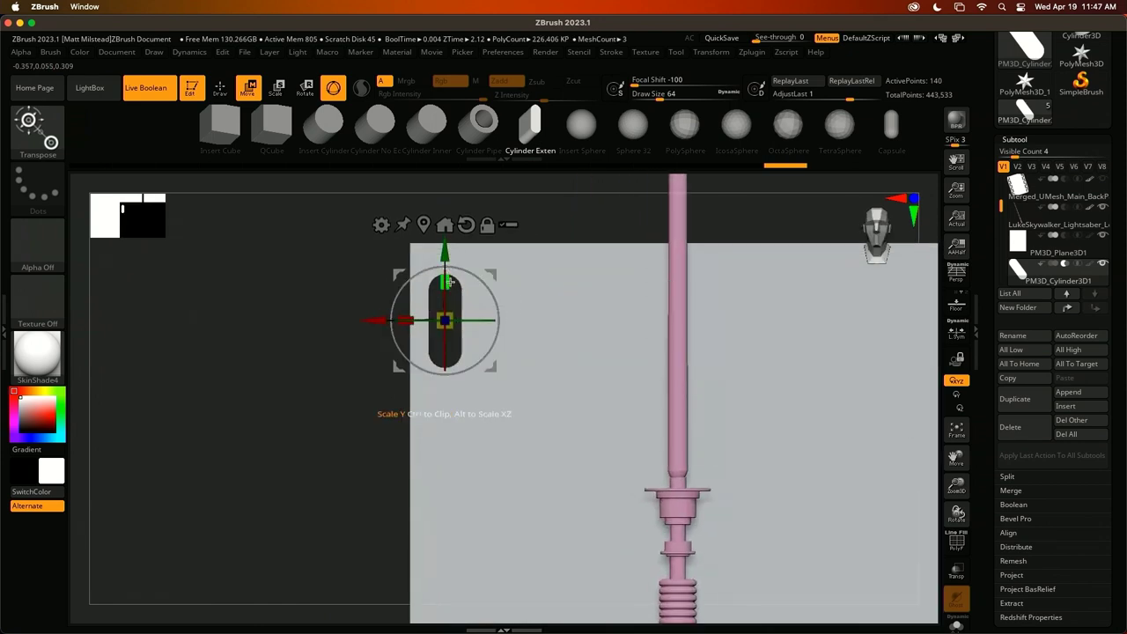
Try to lengthen the slot-shaped cylinder by scaling it along Y
{"action": "mouse_move", "coordinate": [447, 282]}
{"action": "left_mouse_down"}
{"action": "mouse_move", "coordinate": [448, 261]}
{"action": "mouse_move", "coordinate": [454, 297]}
{"action": "left_mouse_up"}
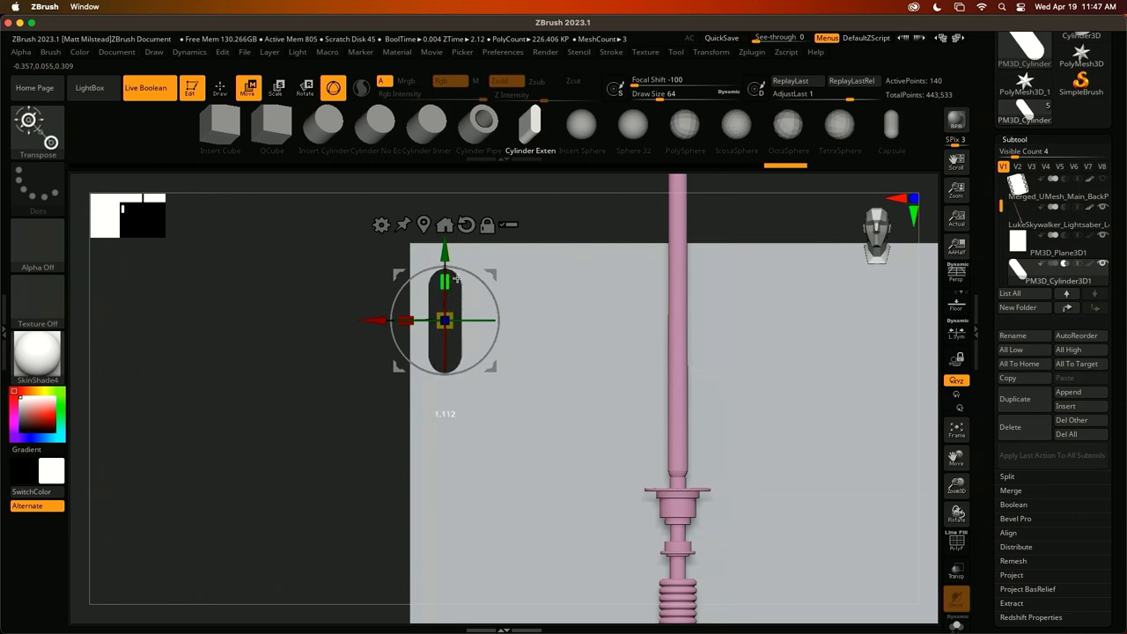
{"action": "left_click_drag", "start_coordinate": [454, 273], "coordinate": [453, 279]}
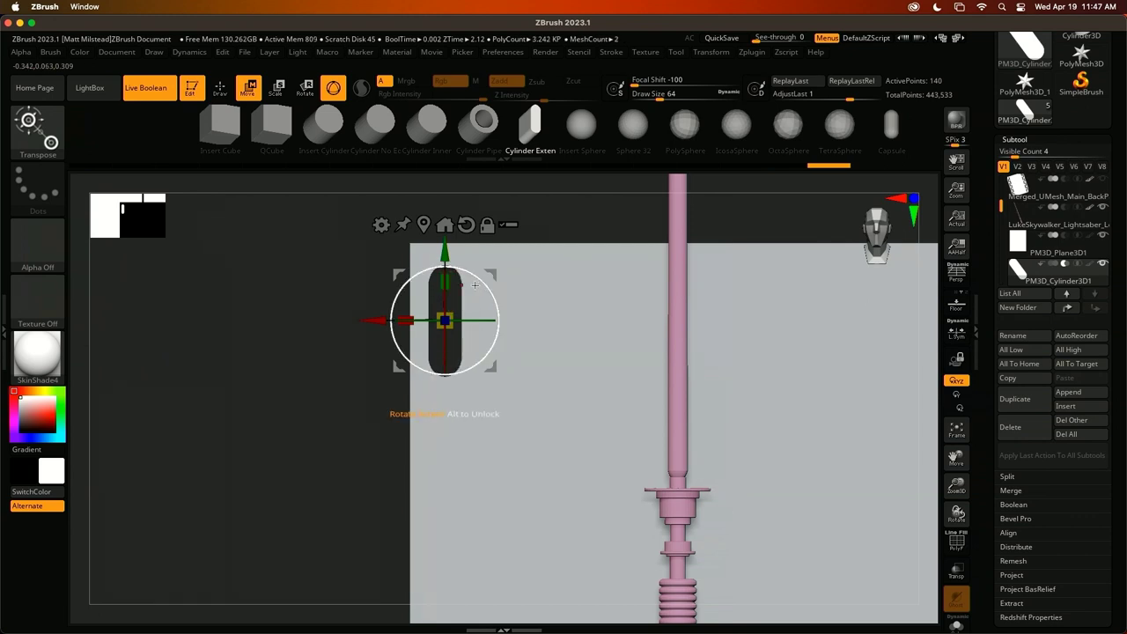
{"action": "key", "text": "q"}
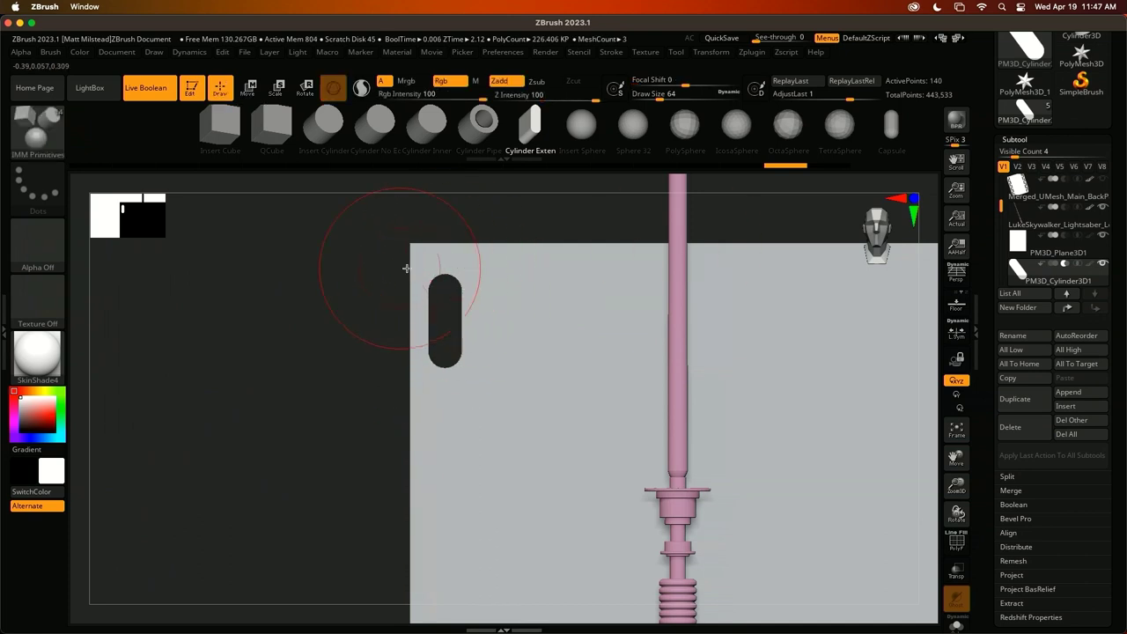
Turn off Live Boolean, show PolyFrame on the cylinder, and reduce the draw size to about 18.5
{"action": "left_click", "coordinate": [164, 97]}
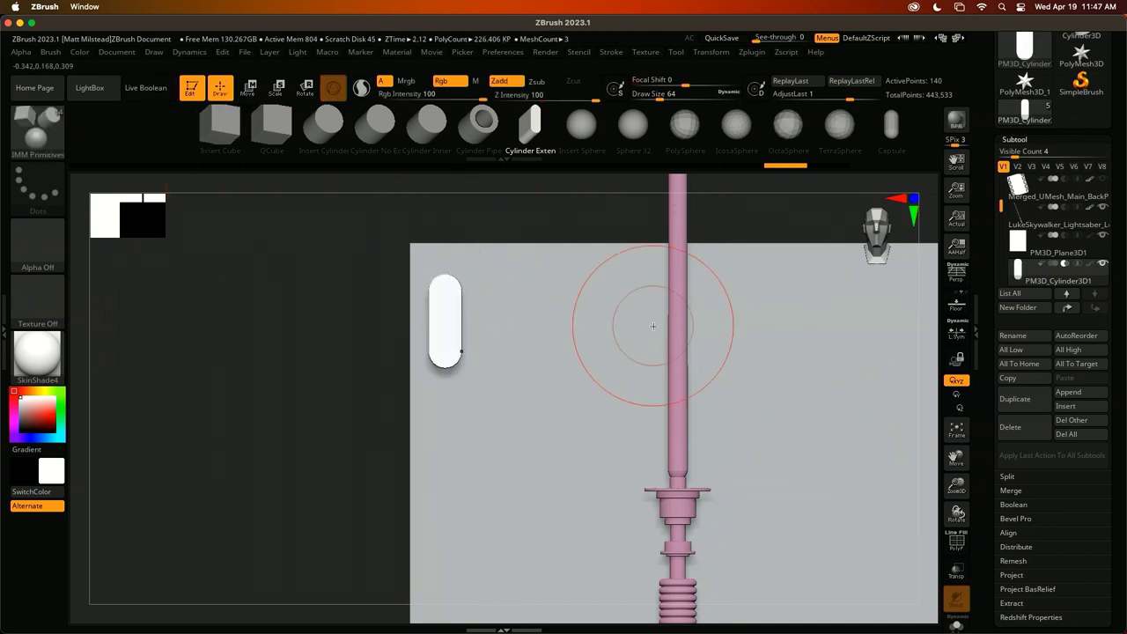
{"action": "key", "text": "shift+f"}
{"action": "left_click_drag", "start_coordinate": [535, 230], "coordinate": [543, 308], "text": "alt"}
{"action": "mouse_move", "coordinate": [280, 294]}
{"action": "left_mouse_down", "text": "alt"}
{"action": "mouse_move", "coordinate": [352, 365]}
{"action": "mouse_move", "coordinate": [352, 353]}
{"action": "left_mouse_up", "text": "alt"}
{"action": "key", "text": "s"}
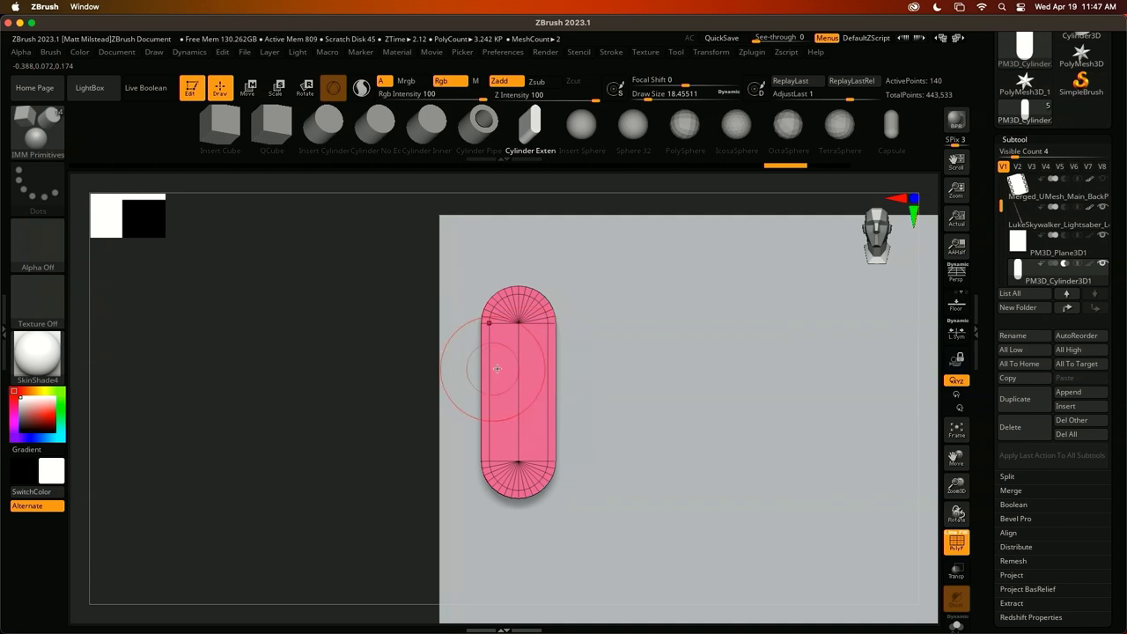
Choose the MaskLasso brush and mask the cylinder except for its lower rounded end
{"action": "key", "text": "ctrl"}
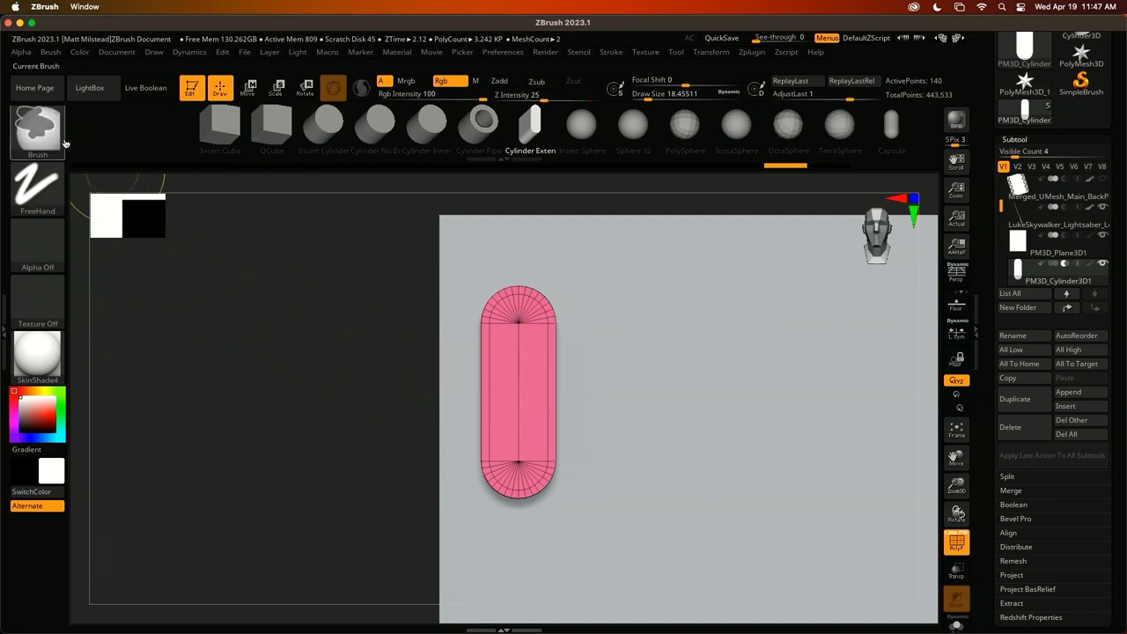
{"action": "left_click", "coordinate": [54, 132]}
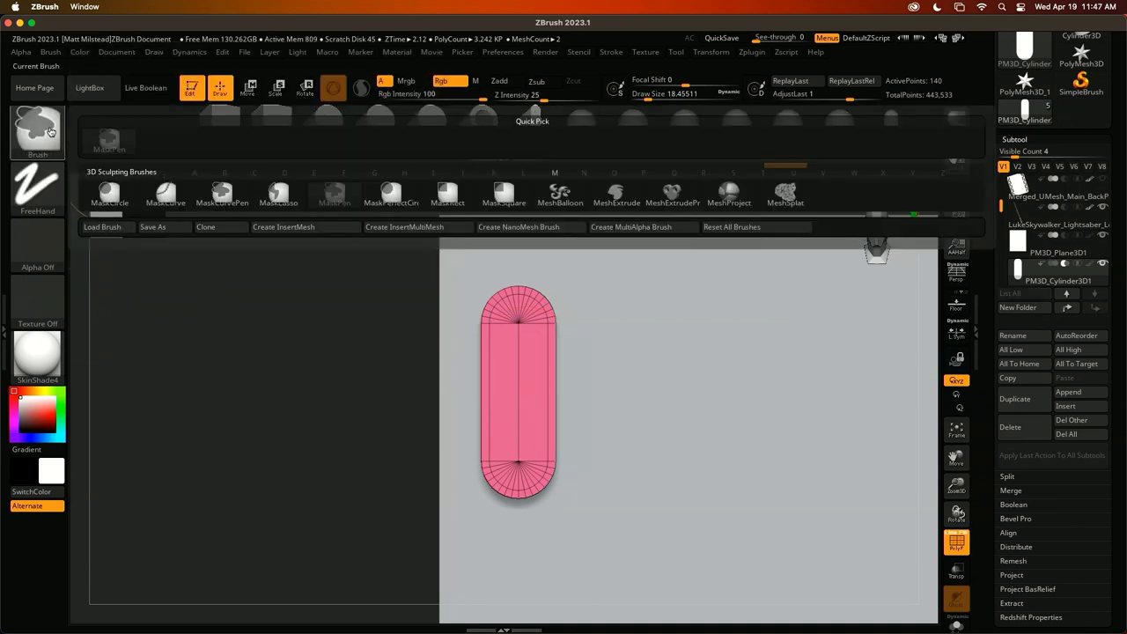
{"action": "left_click", "coordinate": [283, 195]}
{"action": "mouse_move", "coordinate": [379, 364]}
{"action": "left_mouse_down"}
{"action": "mouse_move", "coordinate": [660, 264]}
{"action": "mouse_move", "coordinate": [669, 343]}
{"action": "mouse_move", "coordinate": [659, 372]}
{"action": "left_mouse_up"}
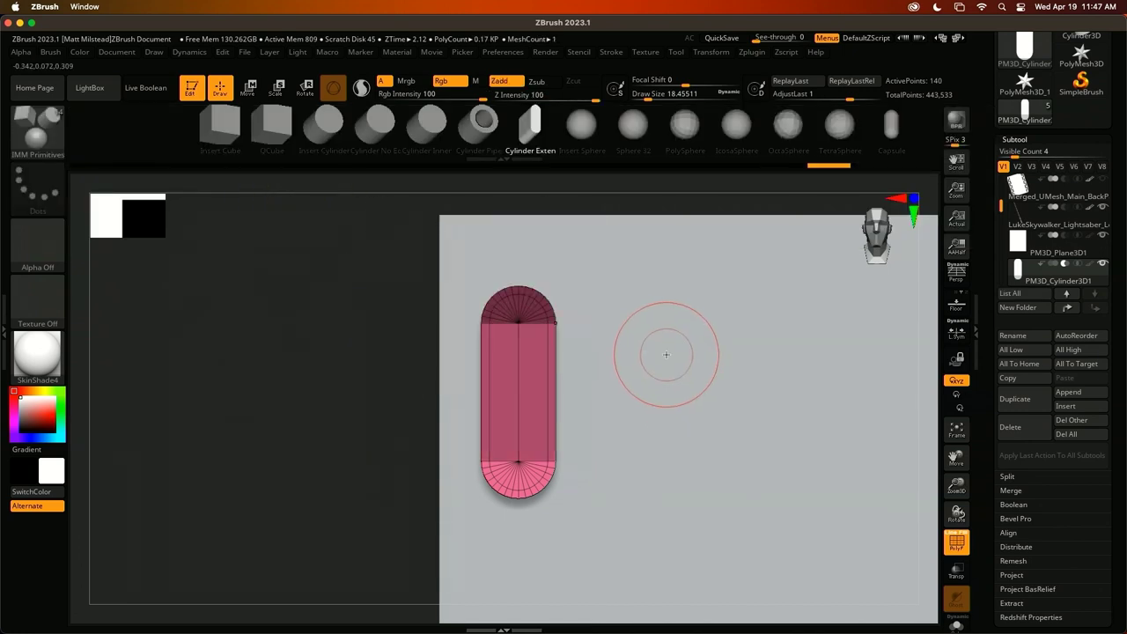
Move the unmasked rounded end down to lengthen the cylinder, and clear the mask
{"action": "key", "text": "w"}
{"action": "left_click_drag", "start_coordinate": [518, 327], "coordinate": [518, 415]}
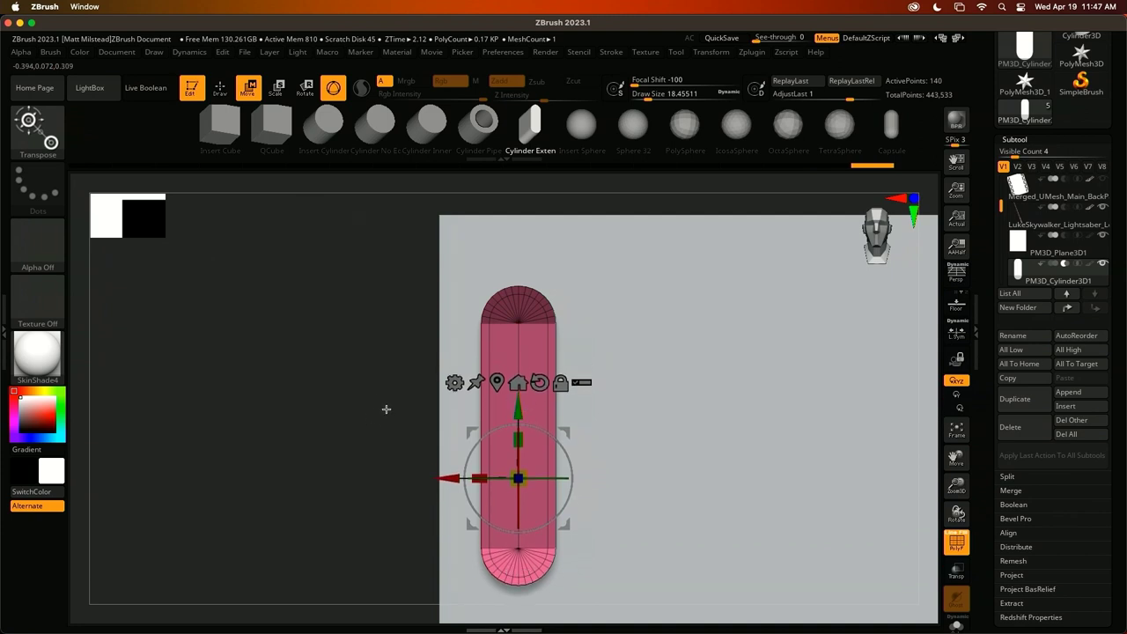
{"action": "left_click_drag", "start_coordinate": [400, 435], "coordinate": [372, 366], "text": "ctrl"}
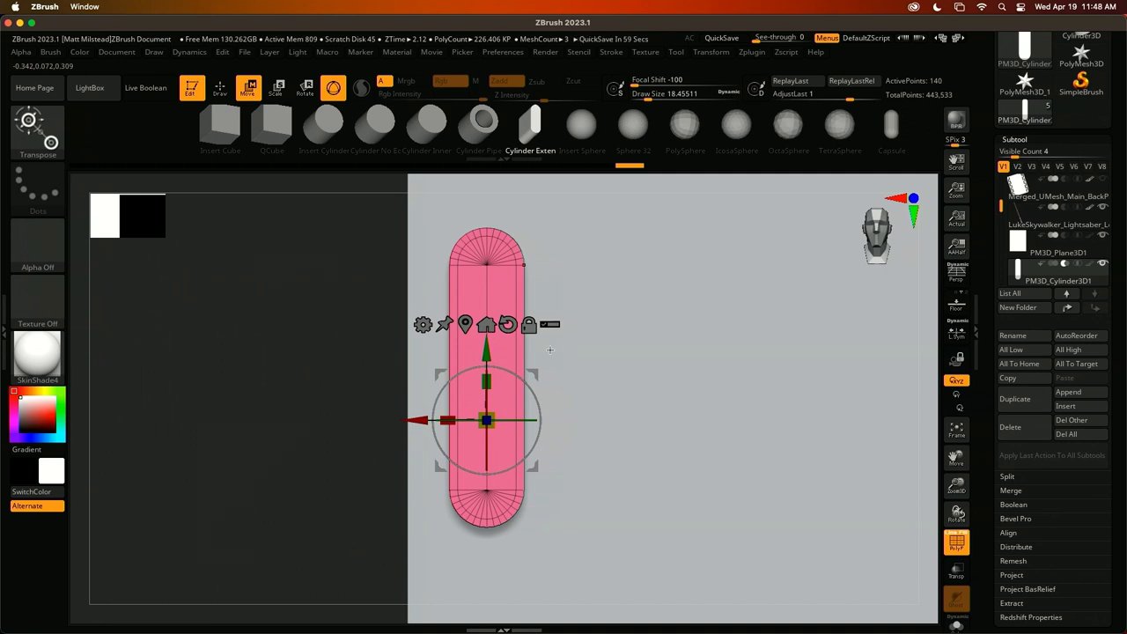
Turn Live Boolean back on and hide PolyFrame to check the lengthened slot cut in the whole panel
{"action": "left_click_drag", "start_coordinate": [342, 385], "coordinate": [345, 367], "text": "alt"}
{"action": "mouse_move", "coordinate": [402, 339]}
{"action": "left_mouse_down", "text": "alt"}
{"action": "mouse_move", "coordinate": [348, 365]}
{"action": "mouse_move", "coordinate": [299, 345]}
{"action": "mouse_move", "coordinate": [334, 372]}
{"action": "mouse_move", "coordinate": [292, 235]}
{"action": "left_mouse_up", "text": "alt"}
{"action": "key", "text": "q"}
{"action": "left_click", "coordinate": [148, 88]}
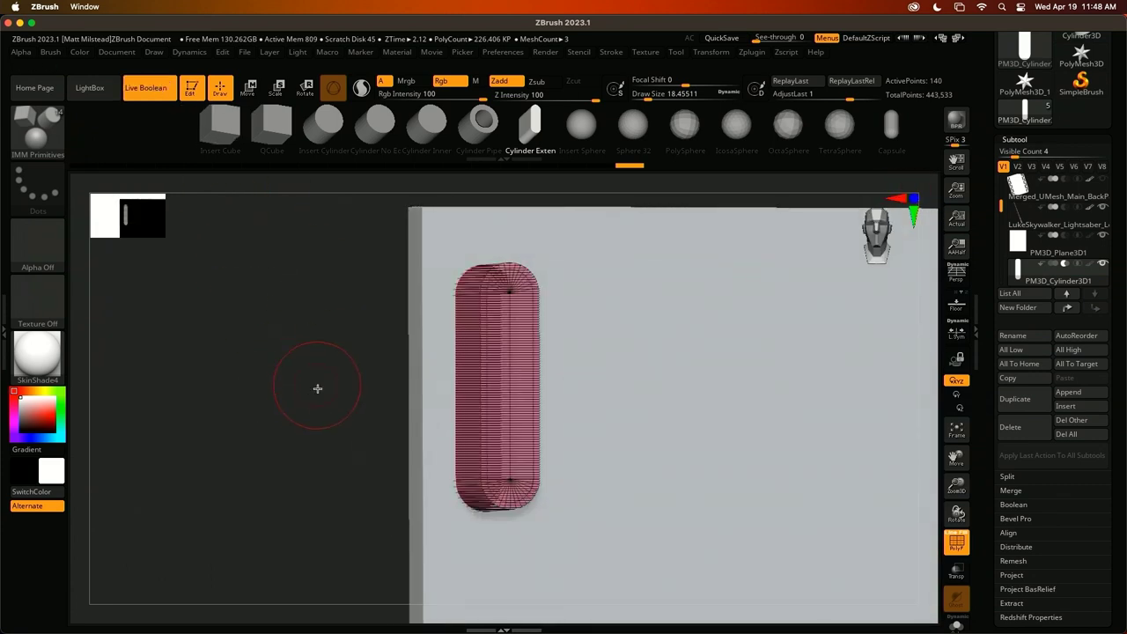
{"action": "left_click_drag", "start_coordinate": [318, 380], "coordinate": [358, 352], "text": "shift"}
{"action": "key", "text": "shift+f"}
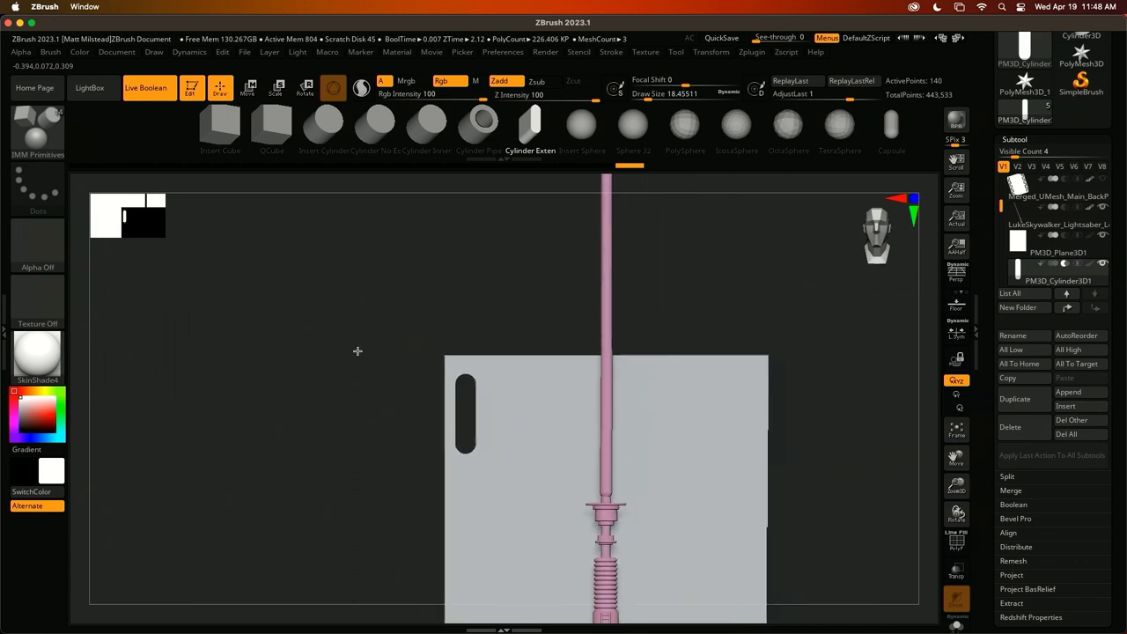
{"action": "left_click_drag", "start_coordinate": [395, 452], "coordinate": [378, 312], "text": "alt"}
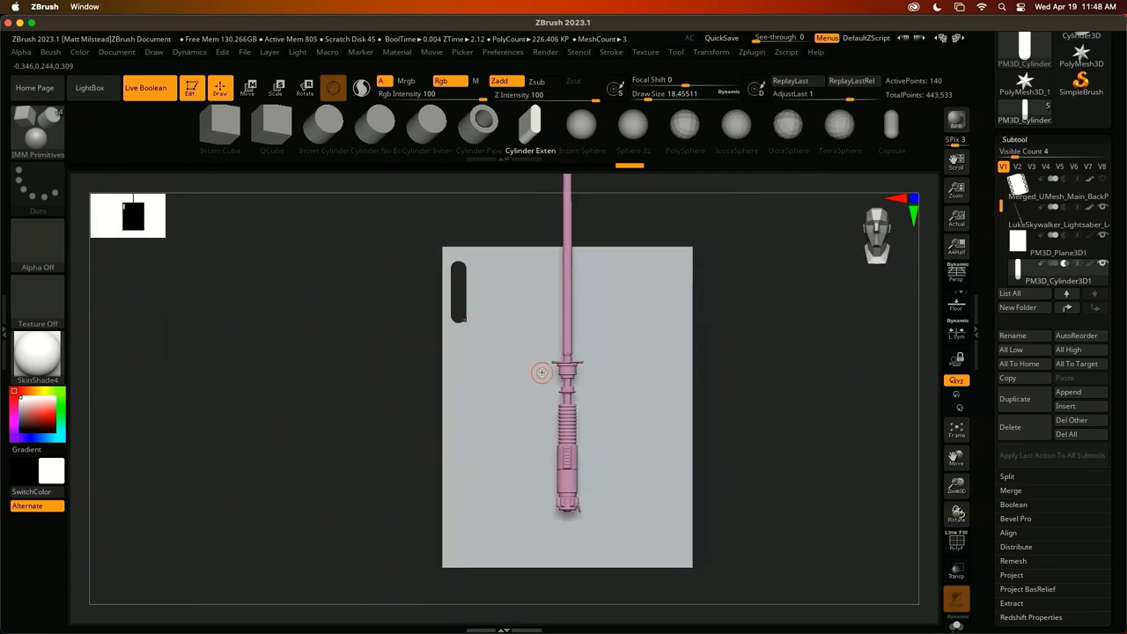
Center the gizmo on the lengthened cylinder and nudge it slightly up toward the panel's top edge
{"action": "key", "text": "w"}
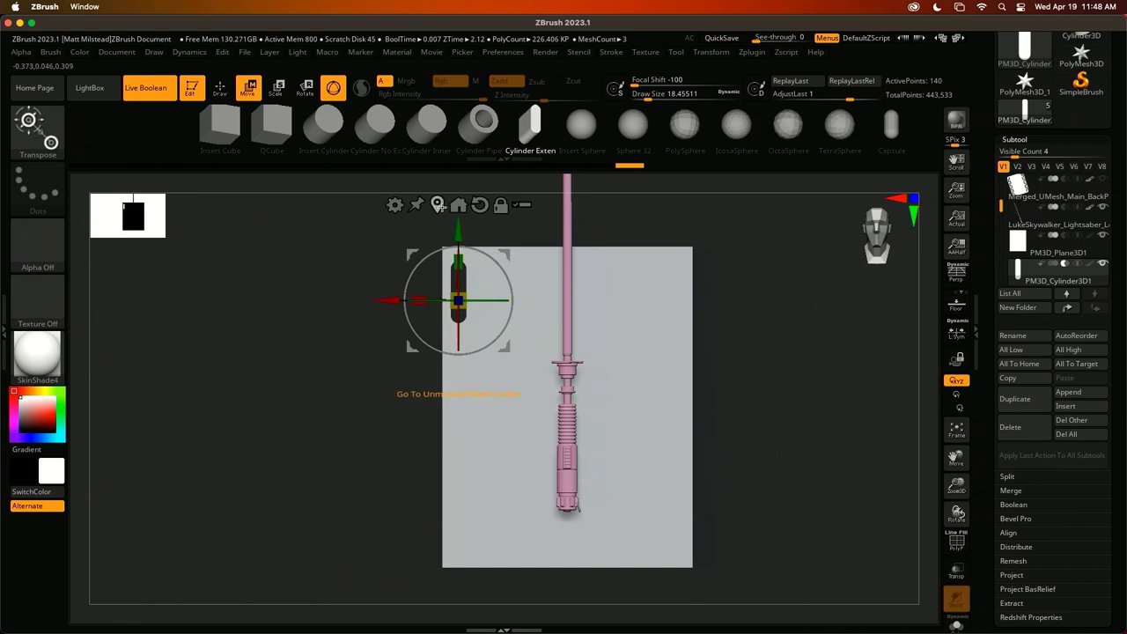
{"action": "left_click", "coordinate": [437, 204]}
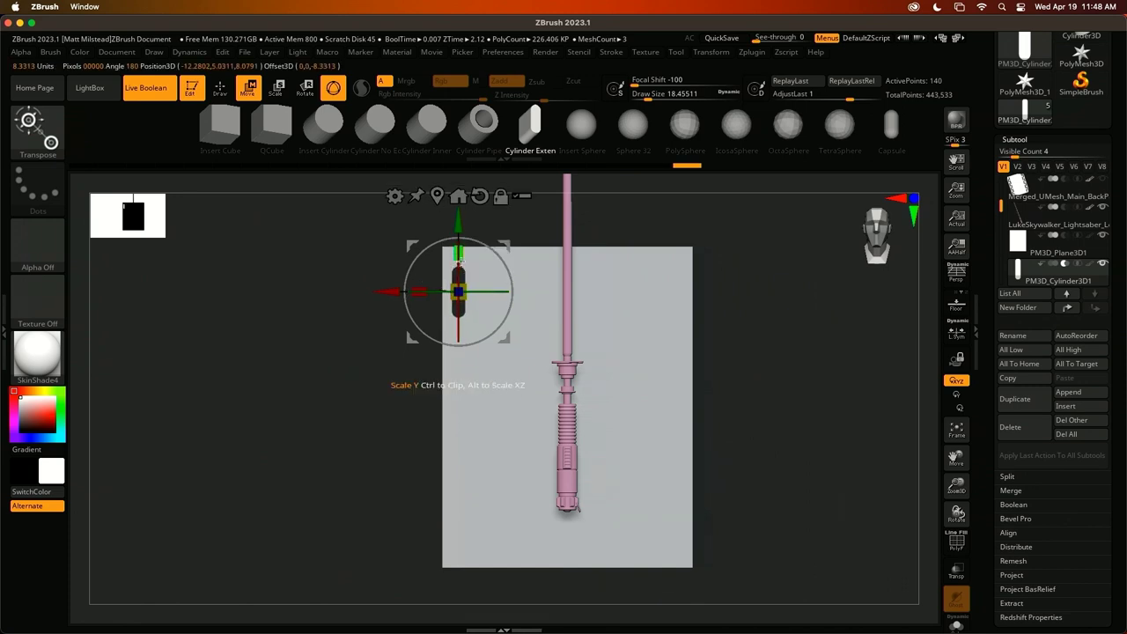
{"action": "left_click_drag", "start_coordinate": [460, 220], "coordinate": [459, 216]}
{"action": "right_click_drag", "start_coordinate": [790, 320], "coordinate": [845, 338], "text": "ctrl"}
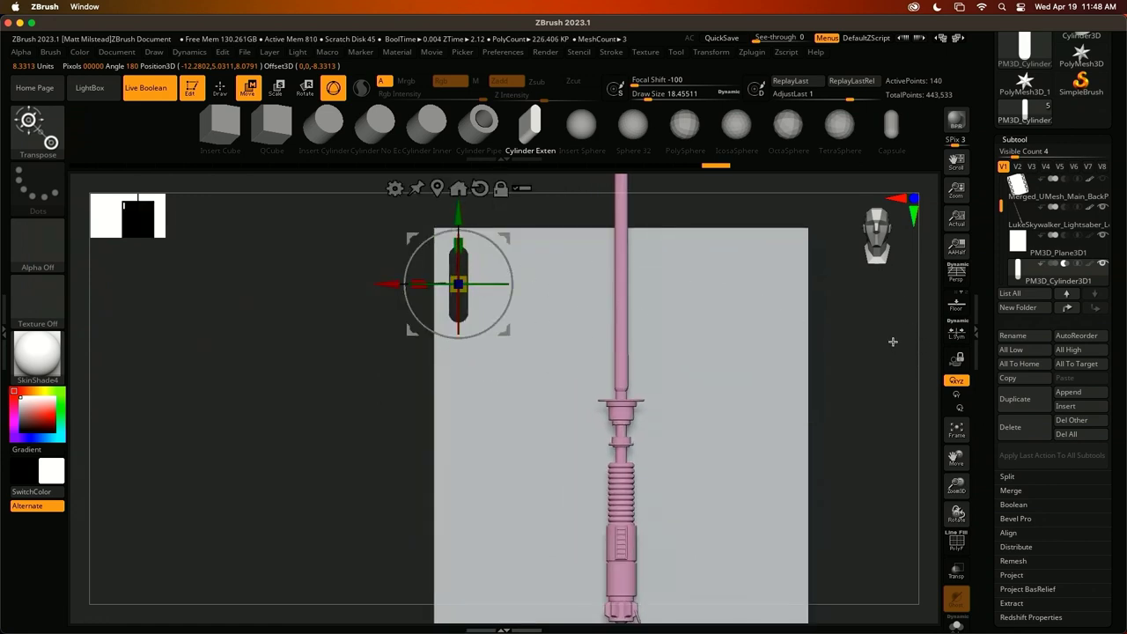
{"action": "key", "text": "q"}
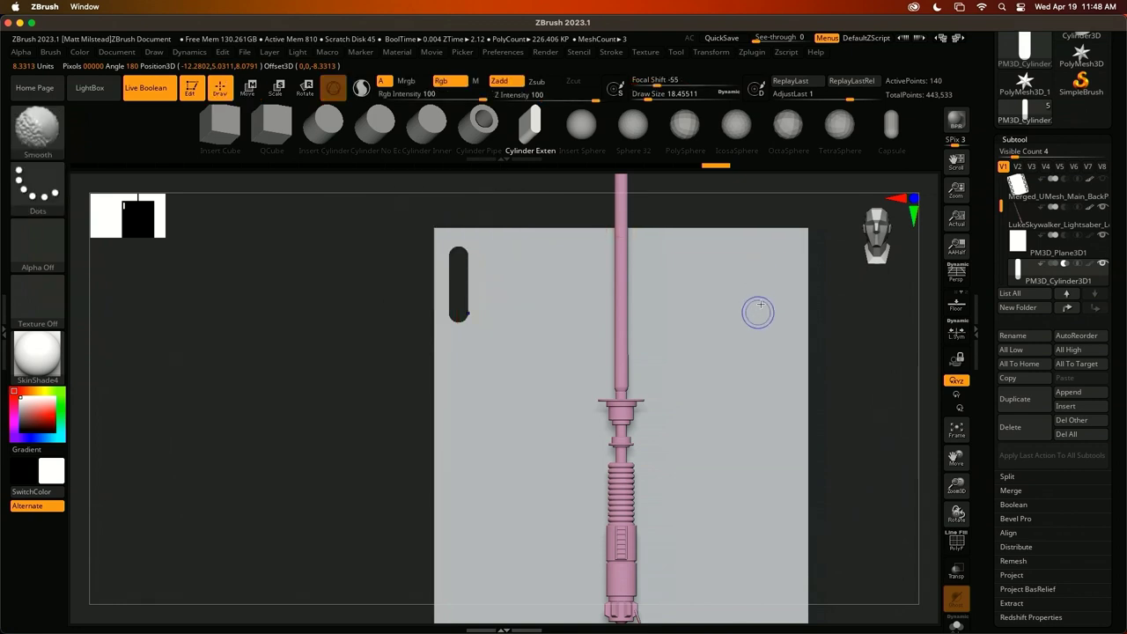
{"action": "scroll", "coordinate": [850, 337], "scroll_direction": "down", "scroll_amount": 2}
Try to repeat the slot cylinder as five evenly spaced copies down the panel's left edge with the gizmo
{"action": "key", "text": "w"}
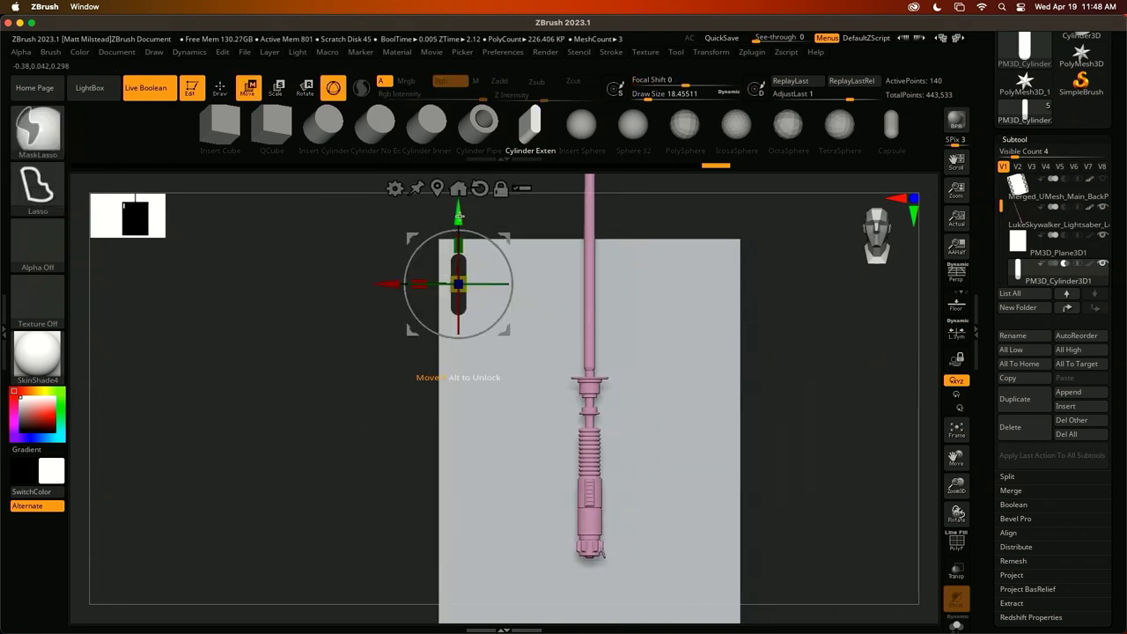
{"action": "left_click_drag", "start_coordinate": [457, 213], "coordinate": [487, 535], "text": "ctrl"}
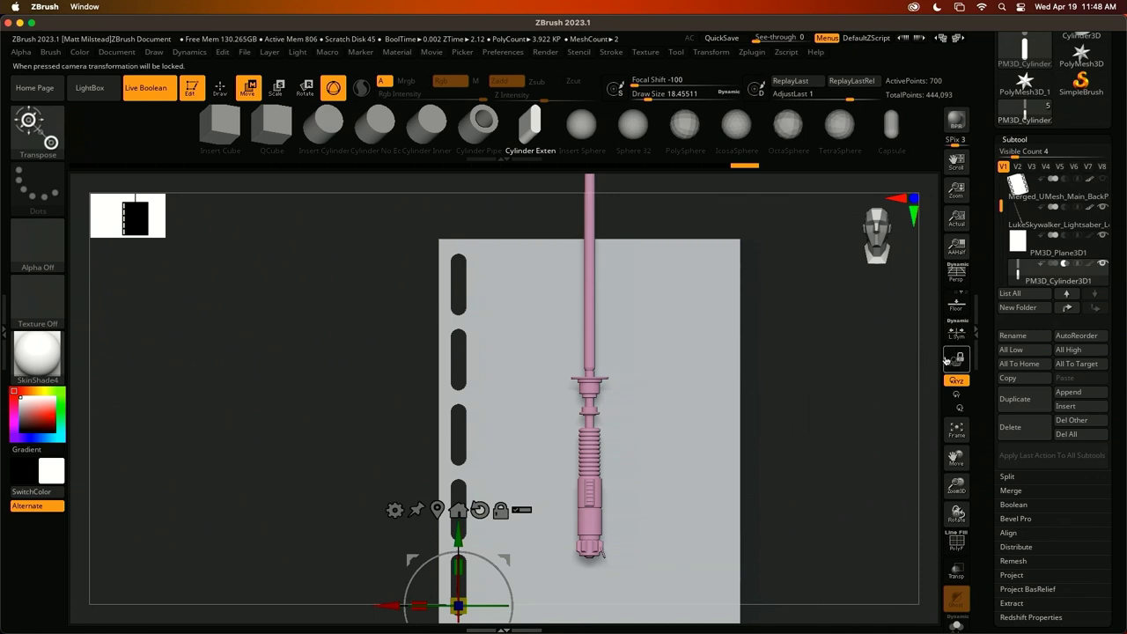
{"action": "key", "text": "ctrl+z"}
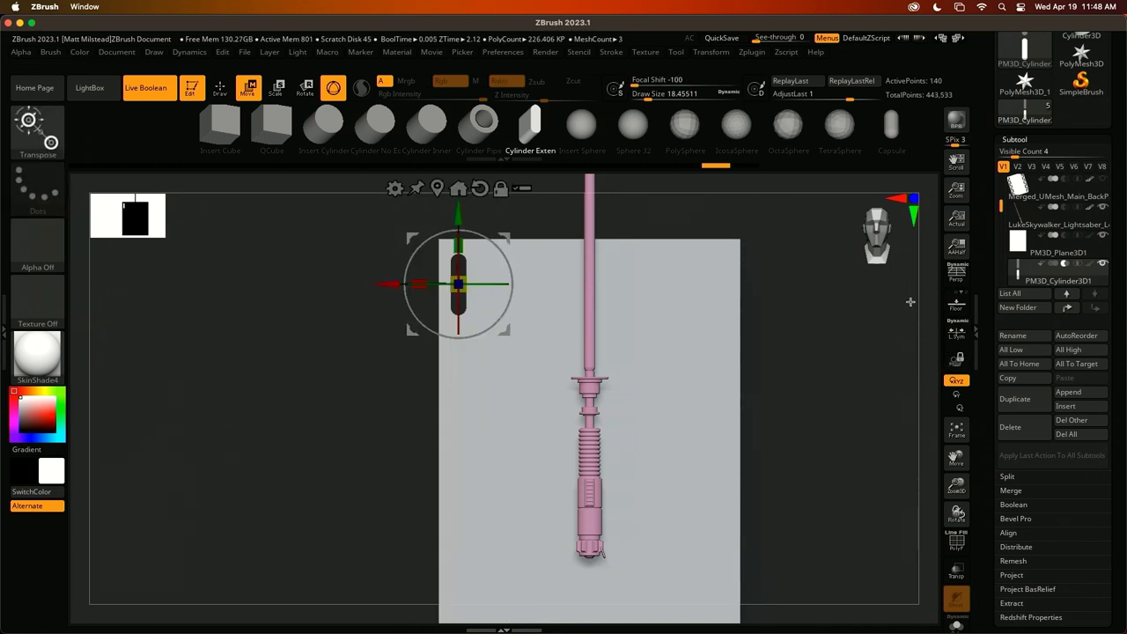
Turn on Array Mesh for the slot cylinder subtool
{"action": "key", "text": "q"}
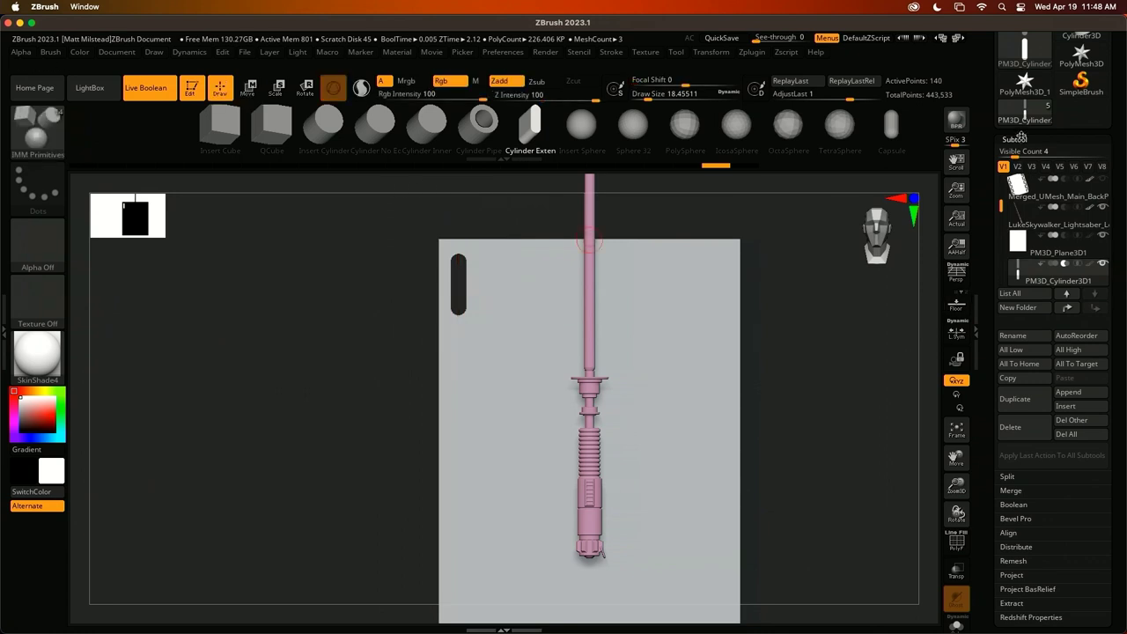
{"action": "left_click", "coordinate": [1014, 139]}
{"action": "left_click", "coordinate": [1021, 167]}
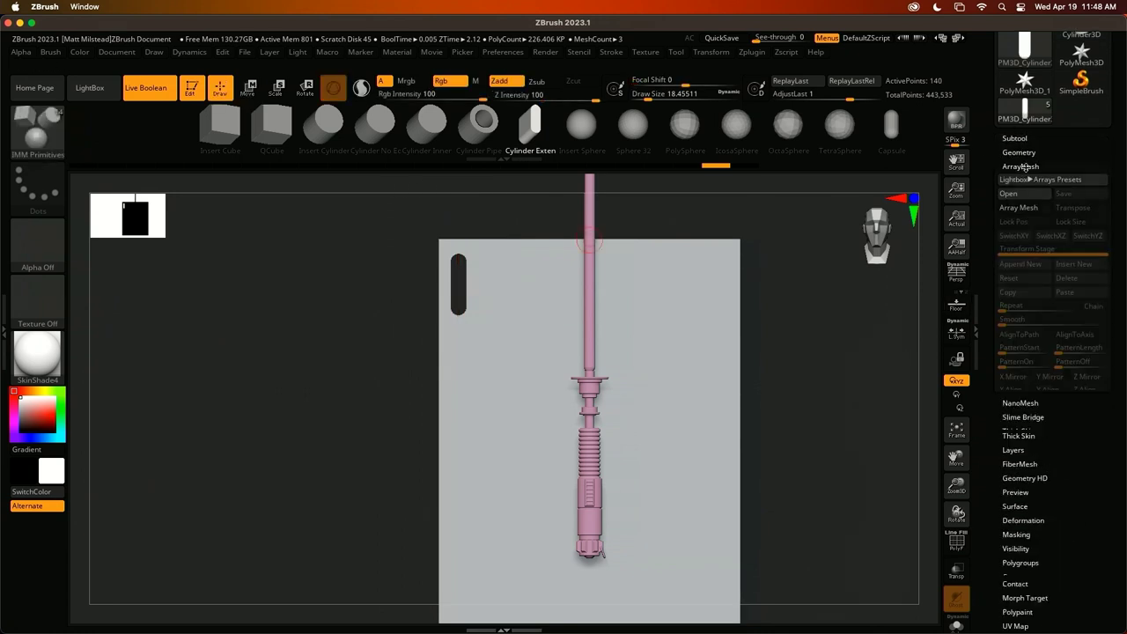
{"action": "left_click", "coordinate": [1018, 206]}
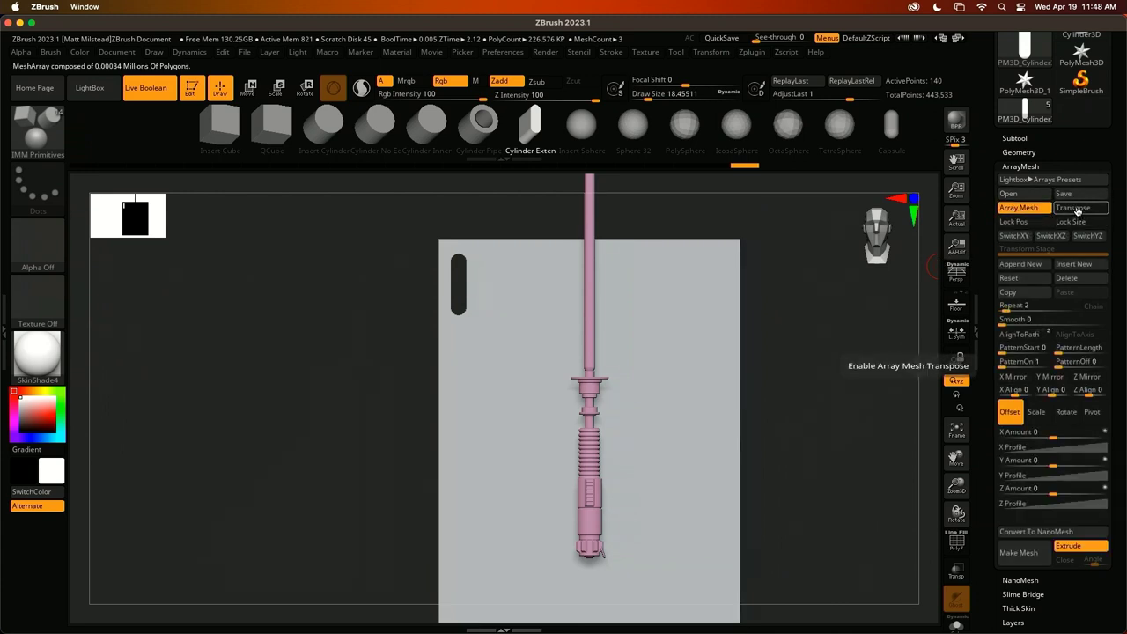
Enable Transpose and Lock Pos for the array, and repeat the slot 5 times with a Y offset of about 6.9
{"action": "left_click", "coordinate": [1073, 208]}
{"action": "left_click", "coordinate": [1027, 221]}
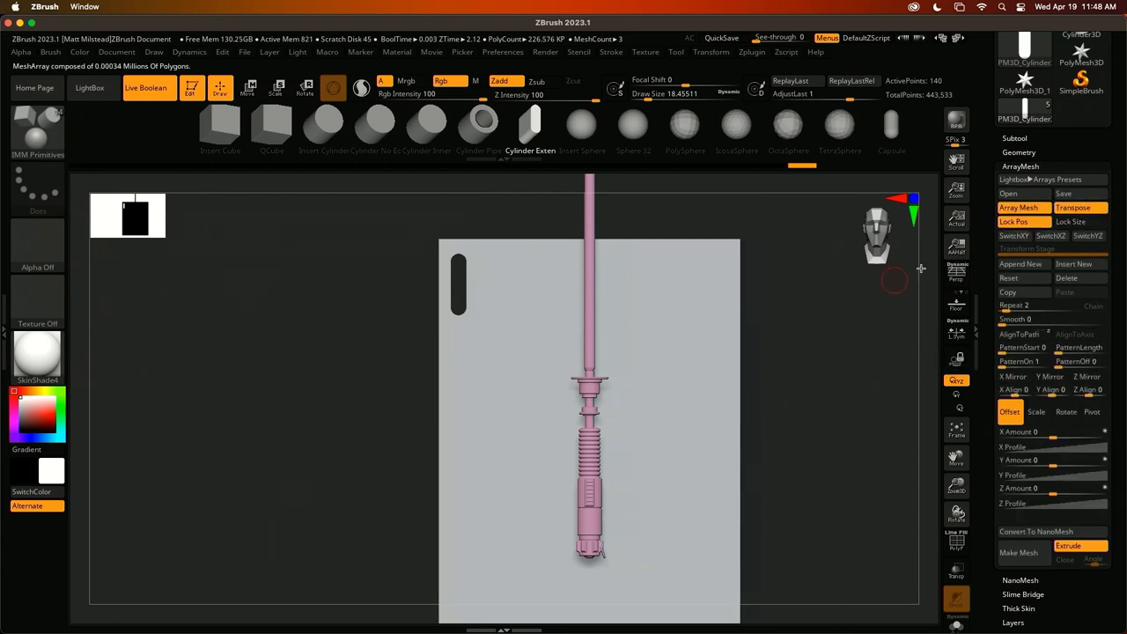
{"action": "mouse_move", "coordinate": [840, 345]}
{"action": "left_mouse_down", "text": "alt"}
{"action": "mouse_move", "coordinate": [800, 335]}
{"action": "mouse_move", "coordinate": [798, 319]}
{"action": "mouse_move", "coordinate": [825, 331]}
{"action": "left_mouse_up", "text": "alt"}
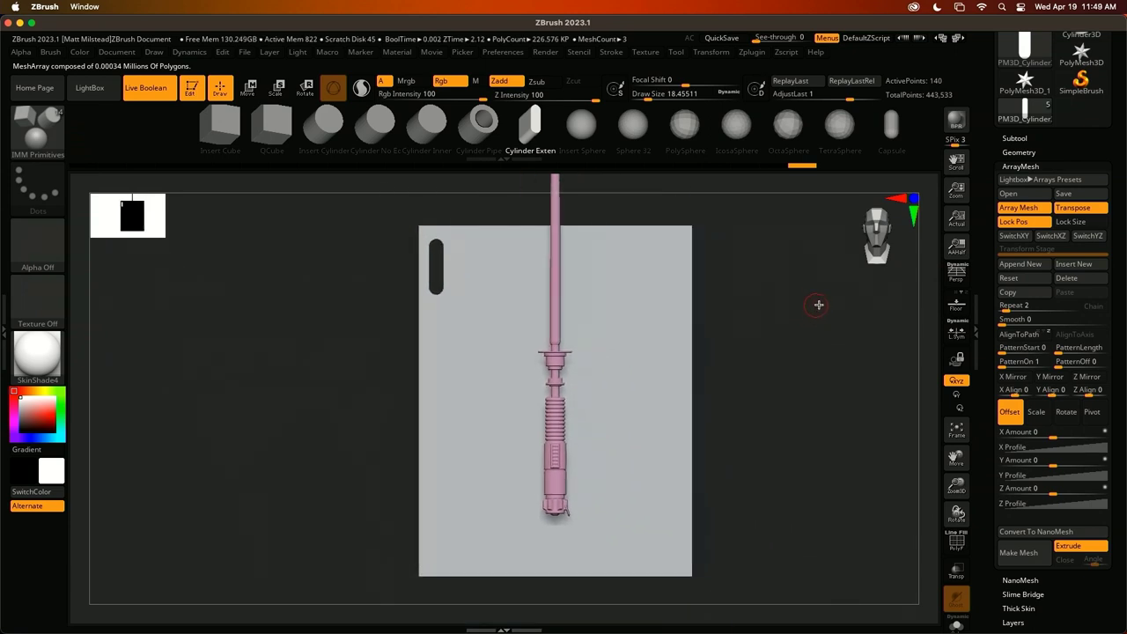
{"action": "left_click_drag", "start_coordinate": [820, 349], "coordinate": [801, 317], "text": "alt"}
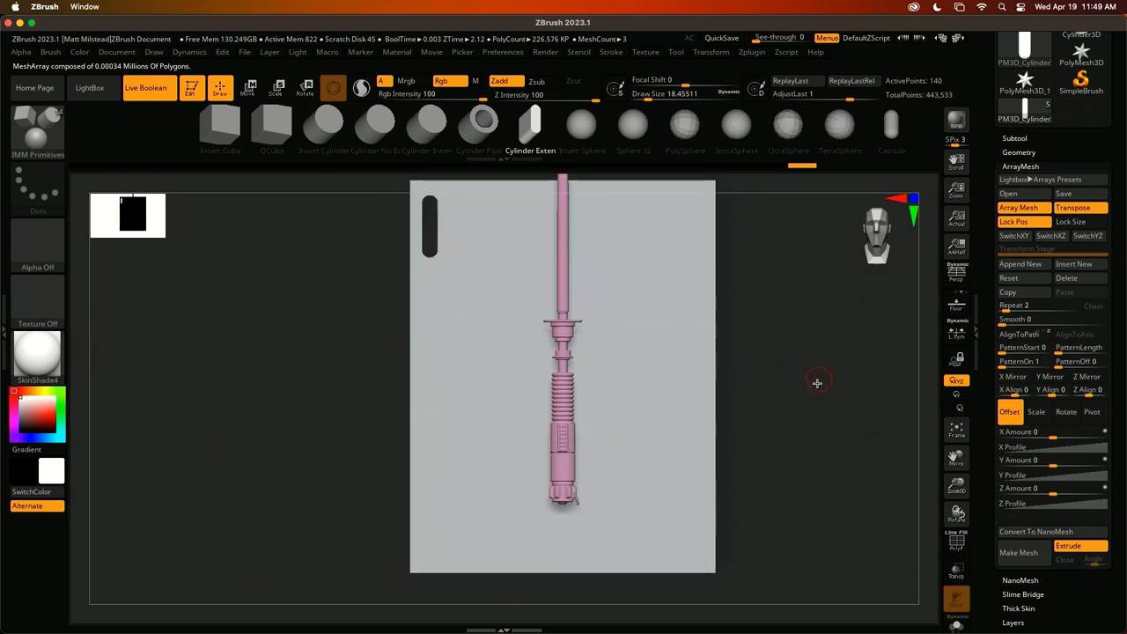
{"action": "left_click_drag", "start_coordinate": [818, 382], "coordinate": [797, 421], "text": "alt"}
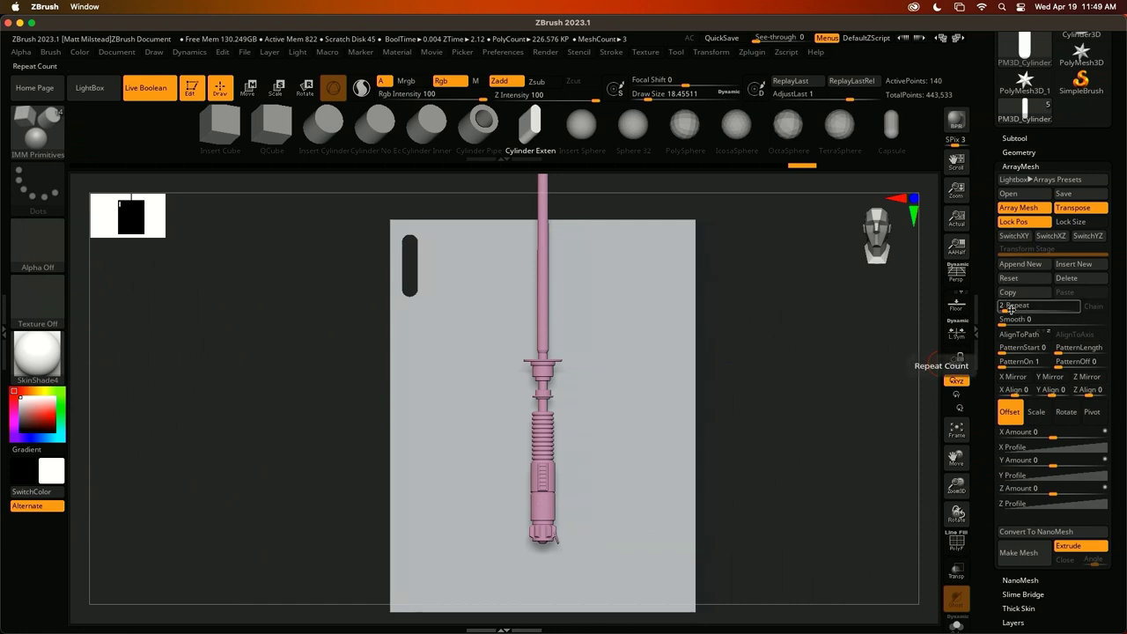
{"action": "left_click_drag", "start_coordinate": [1010, 308], "coordinate": [1018, 308]}
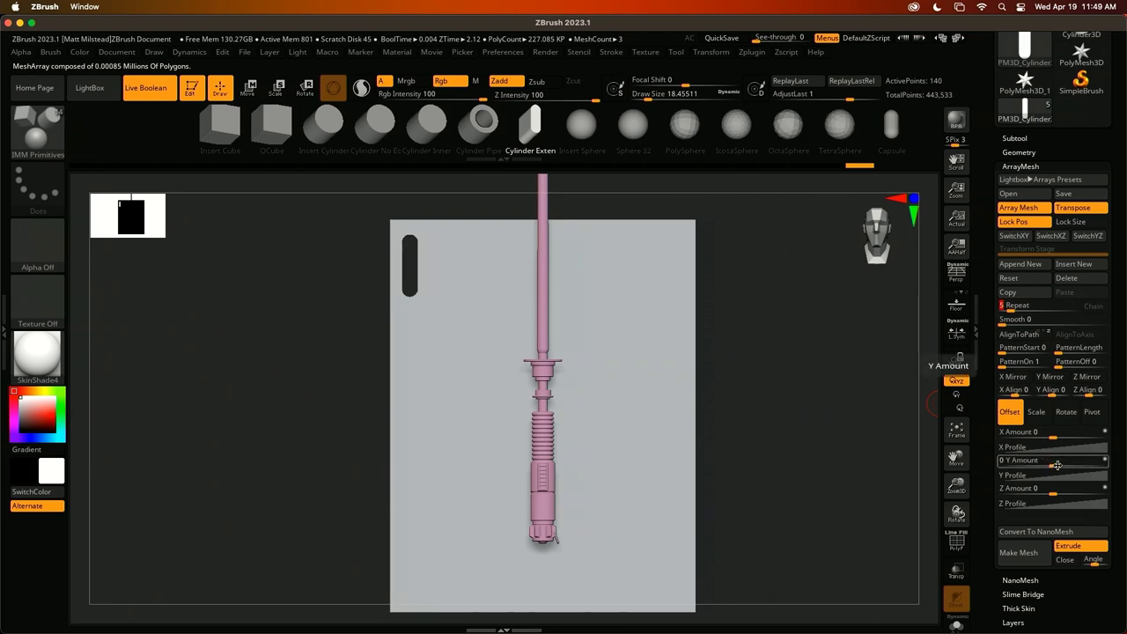
{"action": "left_click_drag", "start_coordinate": [1056, 464], "coordinate": [1087, 461]}
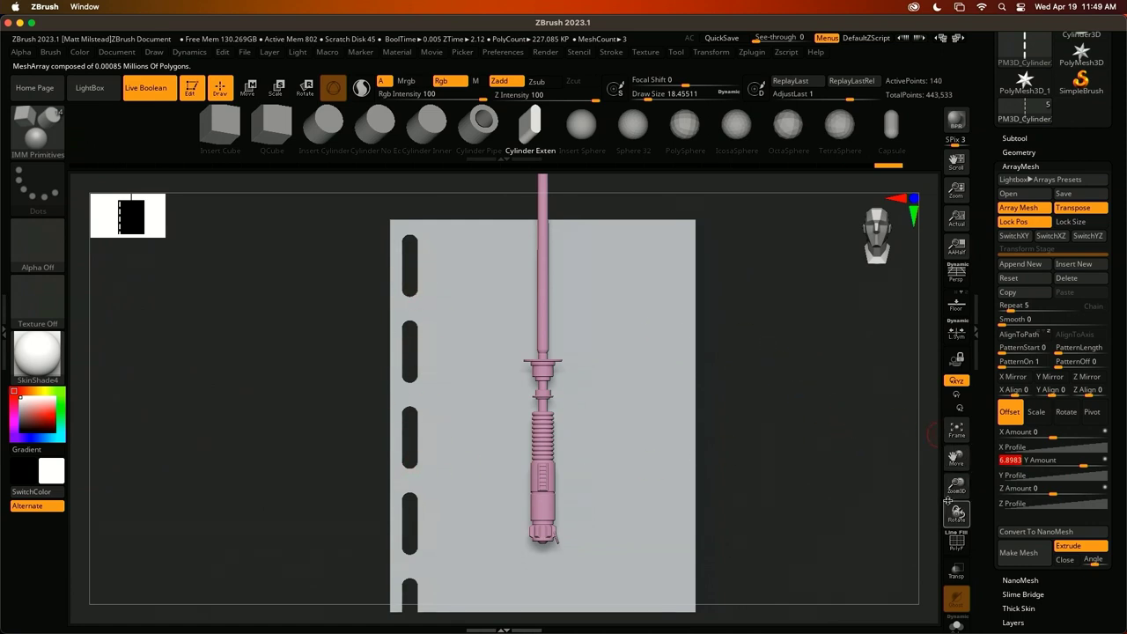
Turn off Live Boolean and examine the arrayed slot cylinders against the panel, briefly showing PolyFrame
{"action": "left_click", "coordinate": [145, 87]}
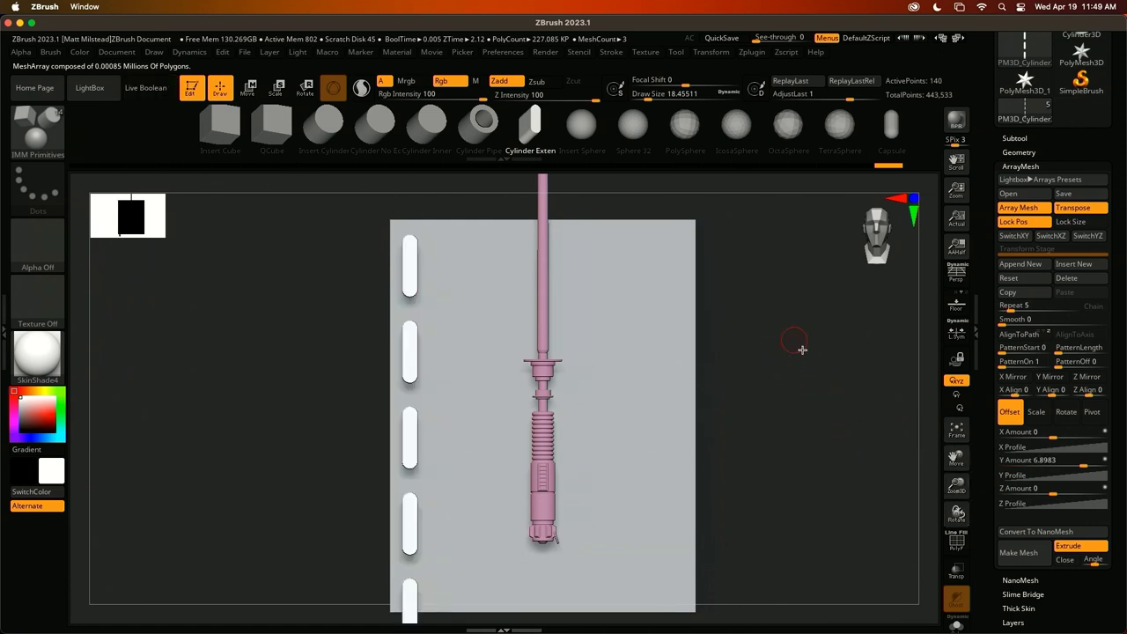
{"action": "key", "text": "shift+f"}
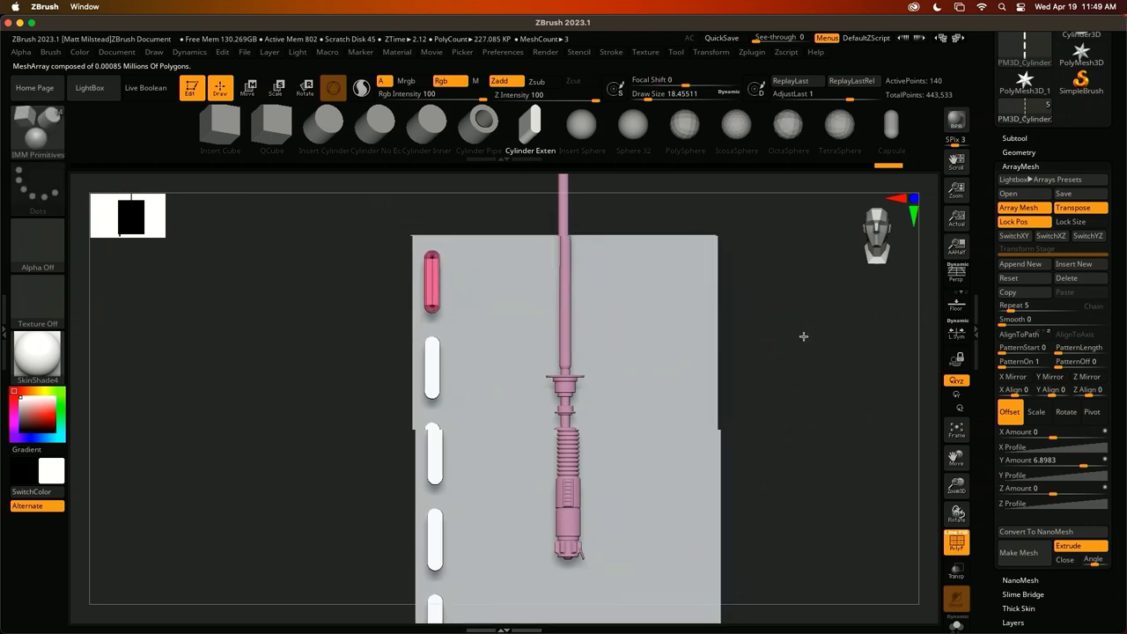
{"action": "left_click_drag", "start_coordinate": [803, 336], "coordinate": [827, 323]}
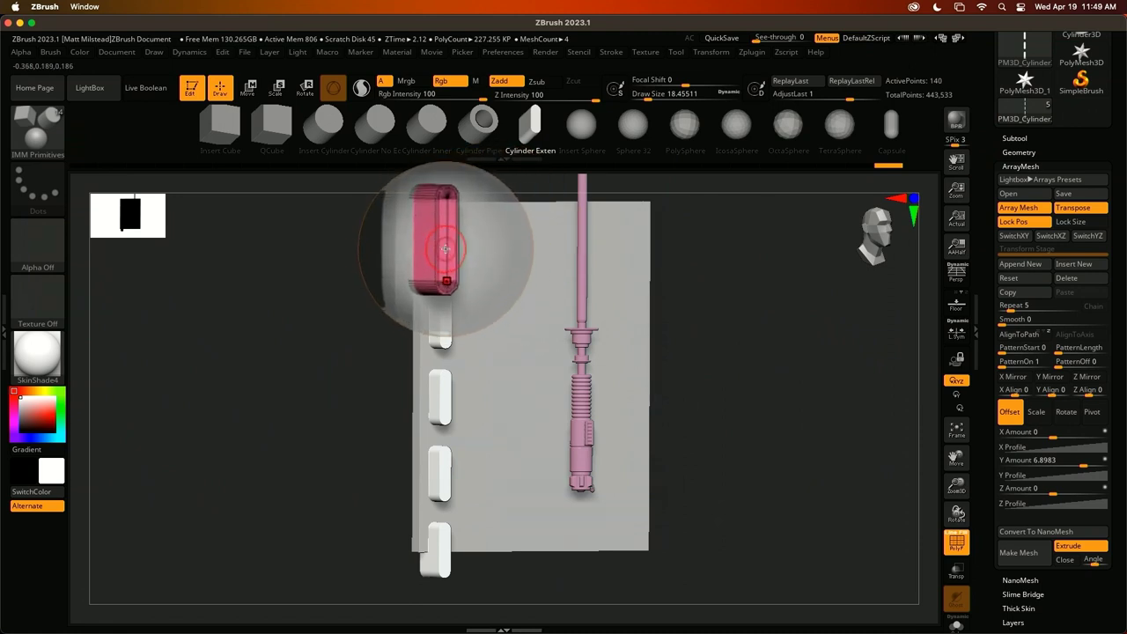
{"action": "key", "text": "shift+f"}
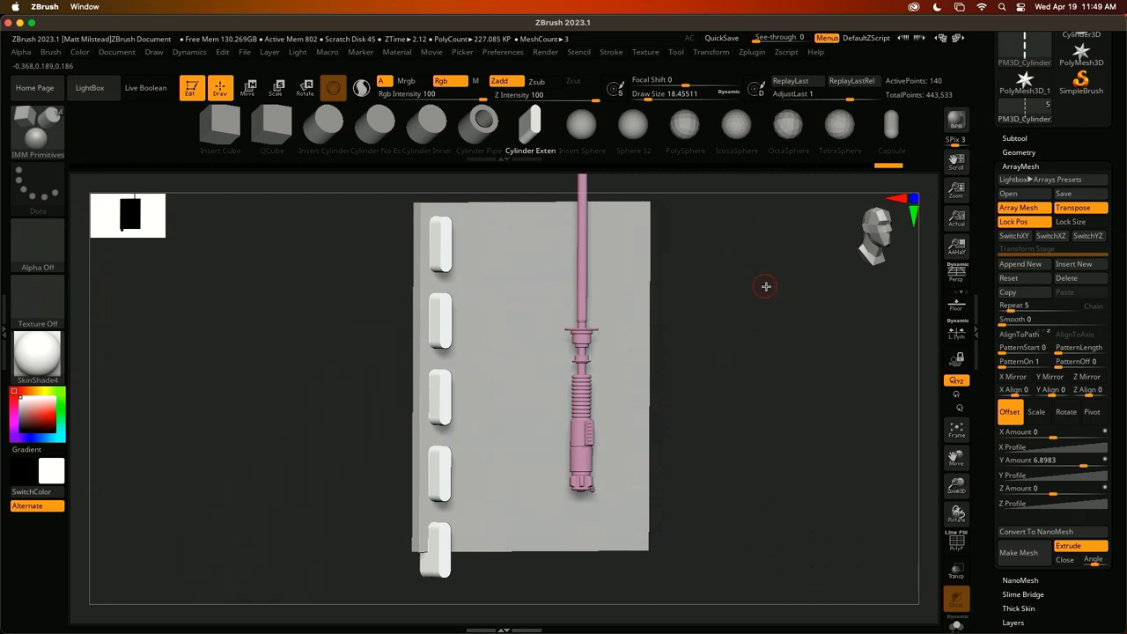
{"action": "mouse_move", "coordinate": [776, 323]}
{"action": "left_mouse_down", "text": "shift"}
{"action": "mouse_move", "coordinate": [780, 337]}
{"action": "mouse_move", "coordinate": [784, 327]}
{"action": "left_mouse_up", "text": "shift"}
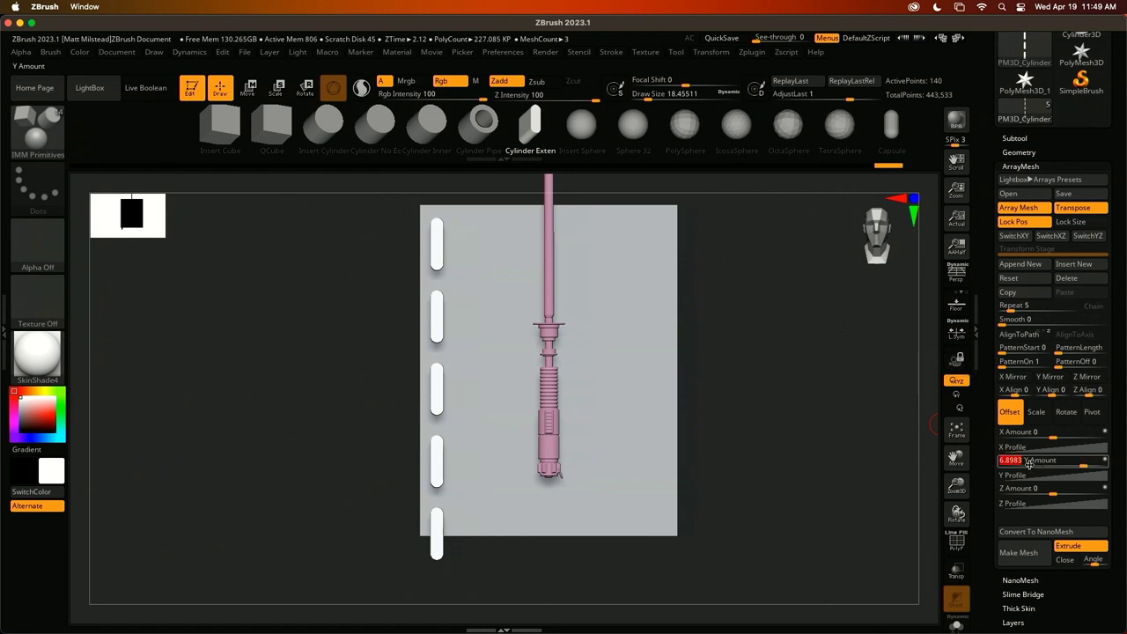
Set the array's Y offset amount to 6 and turn Live Boolean back on
{"action": "left_click", "coordinate": [1021, 459]}
{"action": "type", "text": "6"}
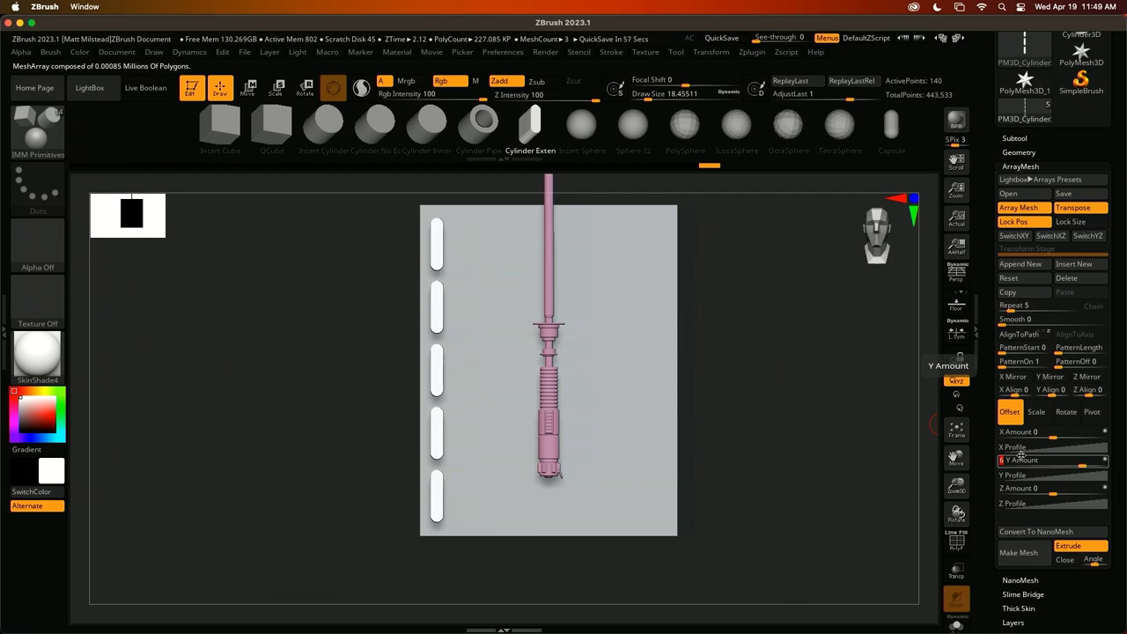
{"action": "key", "text": "Return"}
{"action": "left_click", "coordinate": [145, 87]}
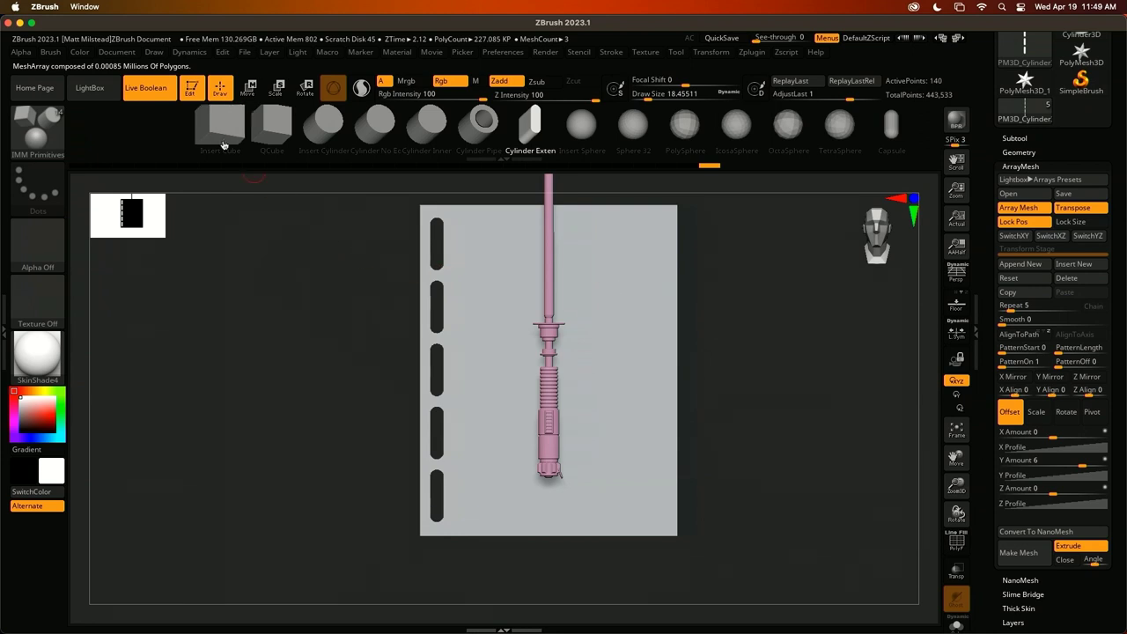
{"action": "left_click_drag", "start_coordinate": [766, 355], "coordinate": [835, 340]}
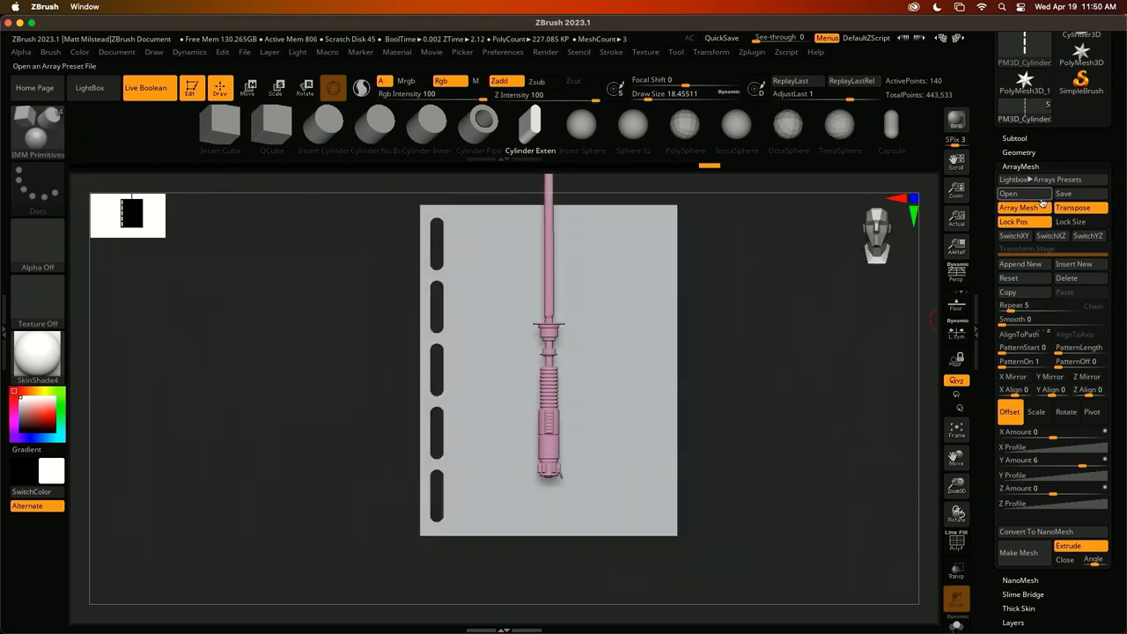
Mirror and weld the slot column to the panel's opposite edge and check the copies with PolyFrame
{"action": "left_click", "coordinate": [1020, 153]}
{"action": "left_click", "coordinate": [1037, 404]}
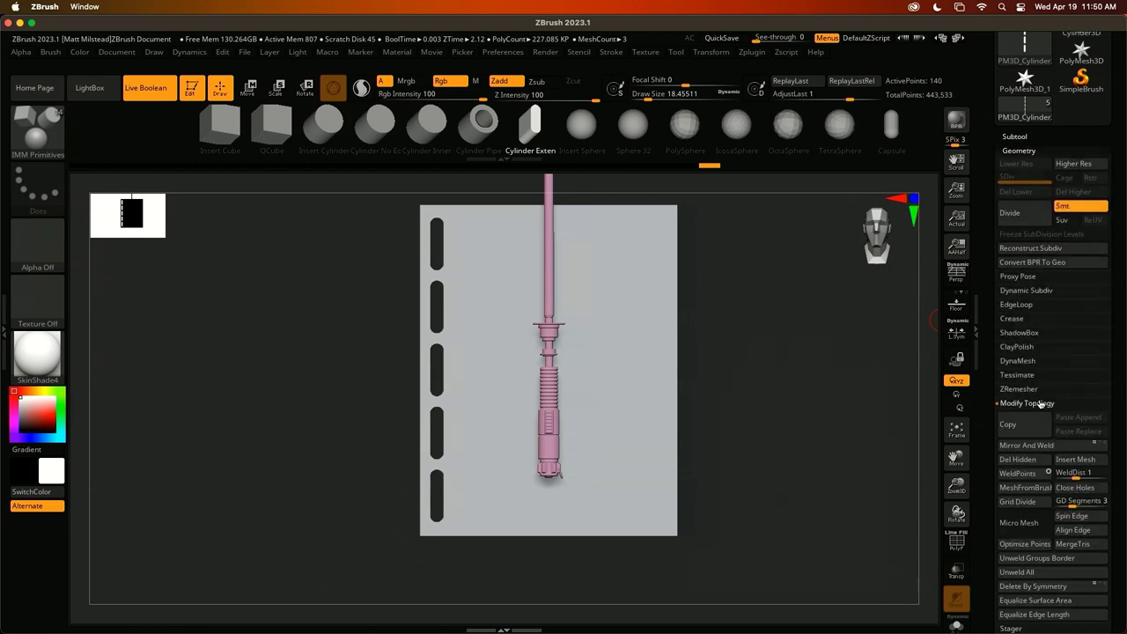
{"action": "left_click", "coordinate": [1046, 445]}
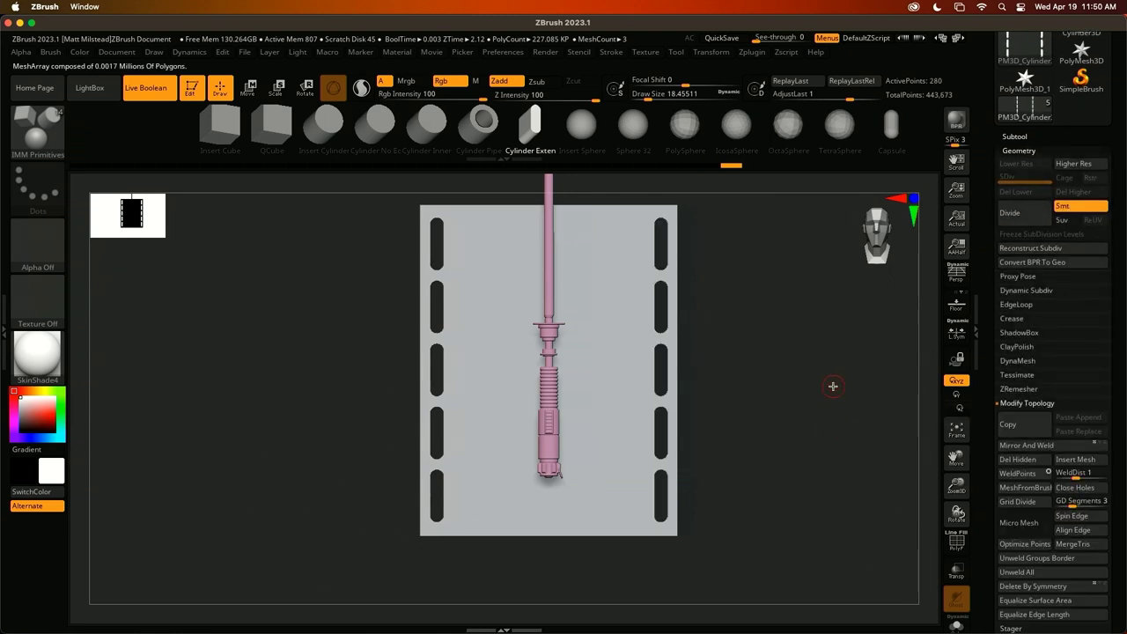
{"action": "key", "text": "shift+f"}
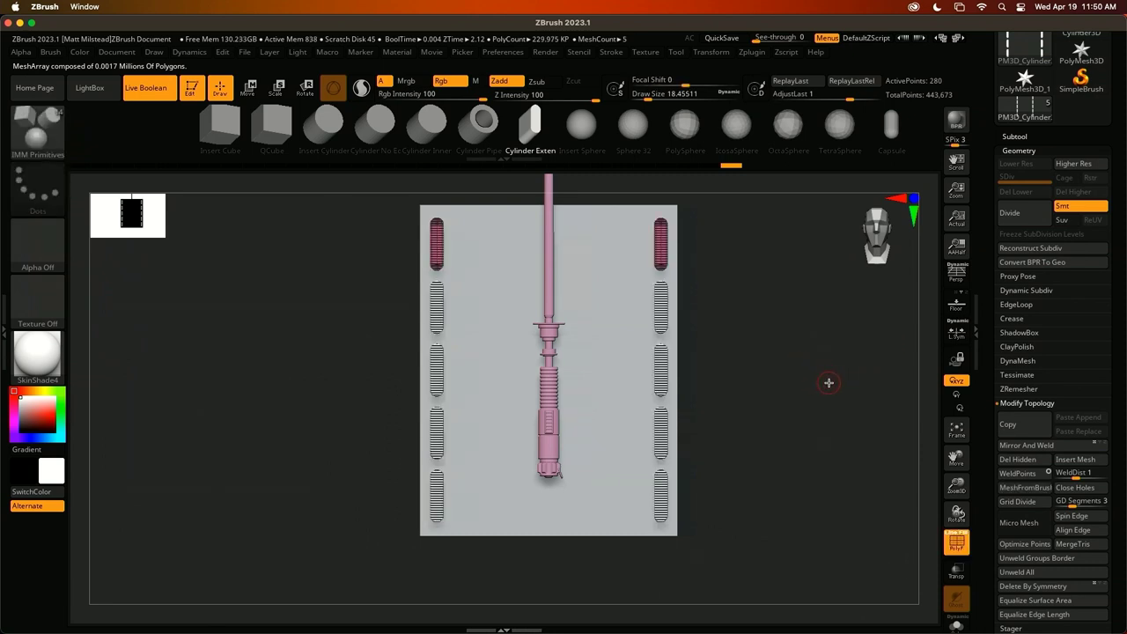
{"action": "key", "text": "shift+f"}
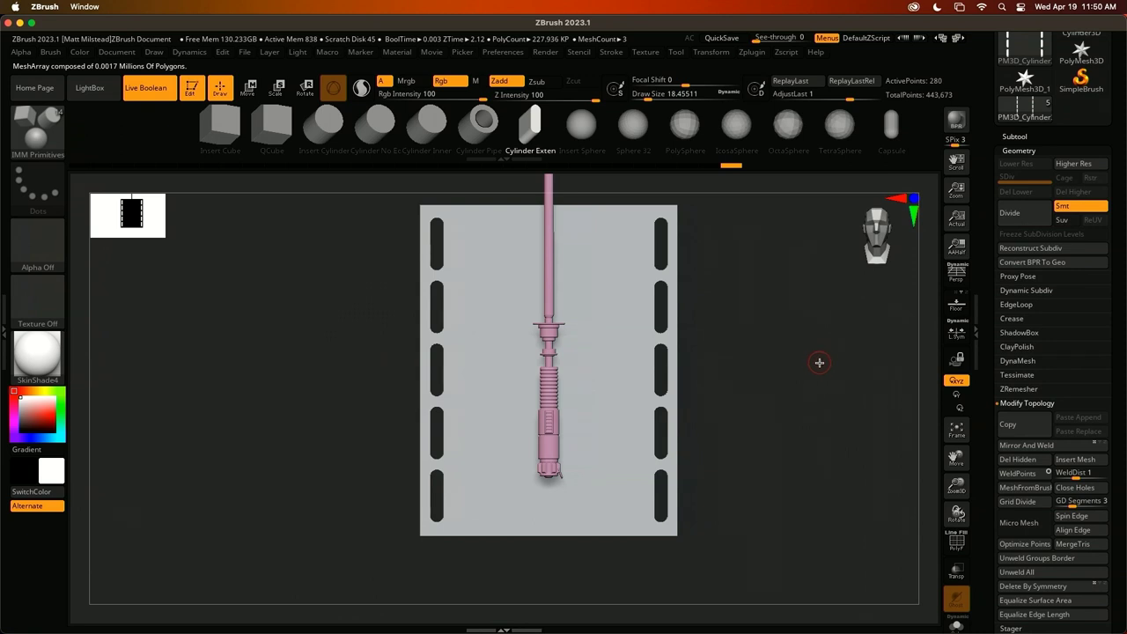
Duplicate both slot columns slightly inward with the gizmo, leaving the originals masked, and show PolyFrame
{"action": "key", "text": "w"}
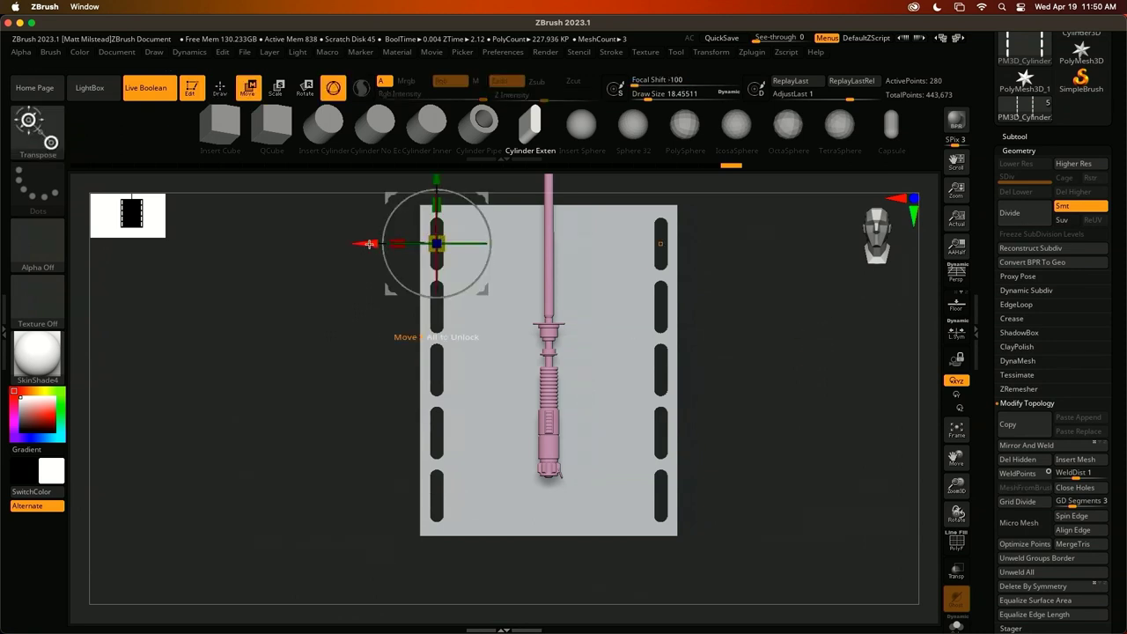
{"action": "key", "text": "ctrl"}
{"action": "left_click_drag", "start_coordinate": [367, 244], "coordinate": [387, 243], "text": "ctrl"}
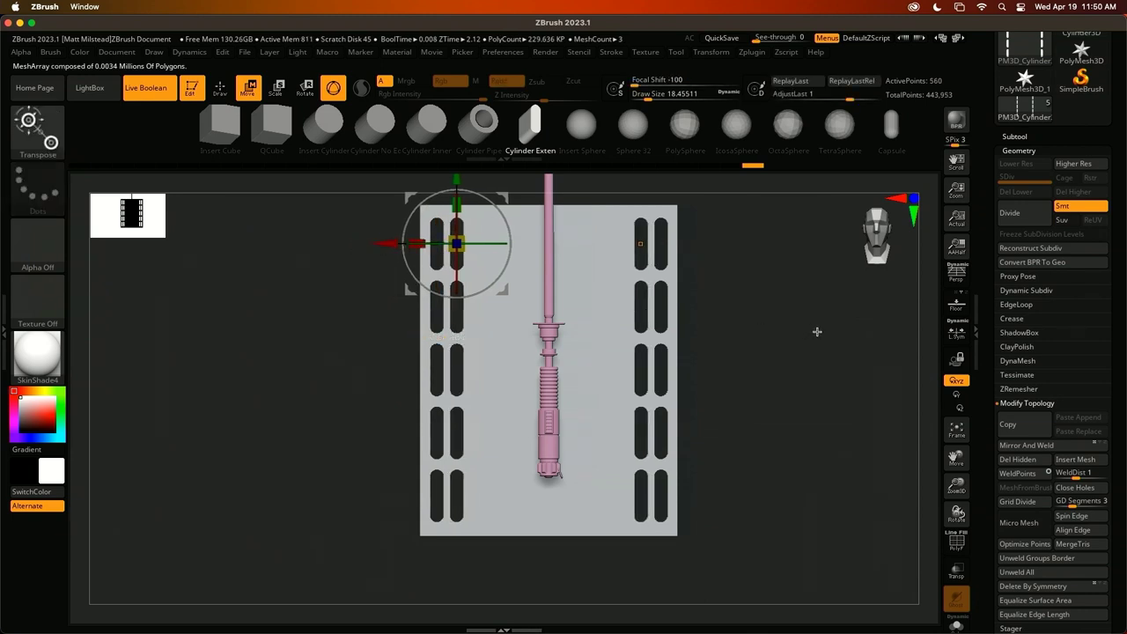
{"action": "key", "text": "shift+f"}
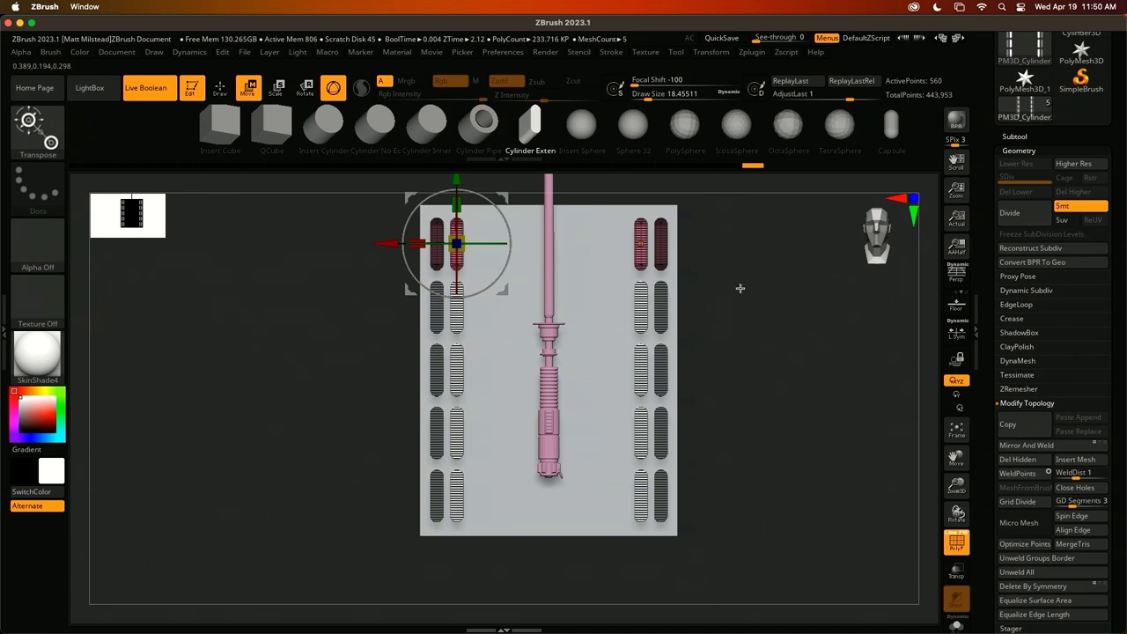
{"action": "key", "text": "q"}
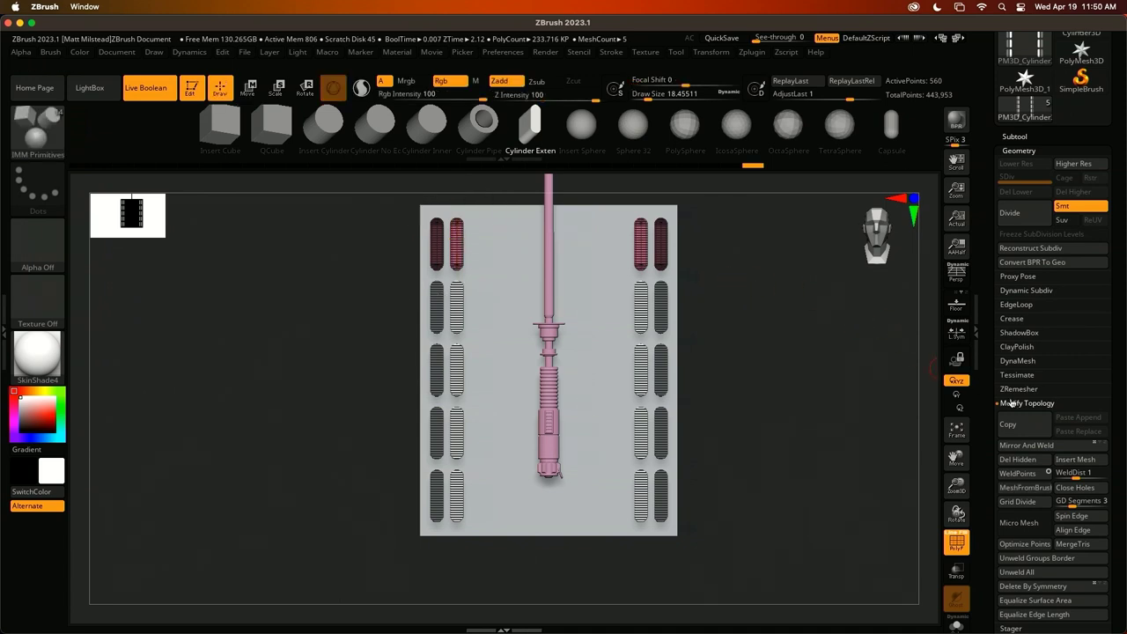
Convert the slot array into real geometry with Make Mesh, comparing before and after through undo and redo
{"action": "left_click", "coordinate": [1022, 151]}
{"action": "left_click", "coordinate": [1027, 122]}
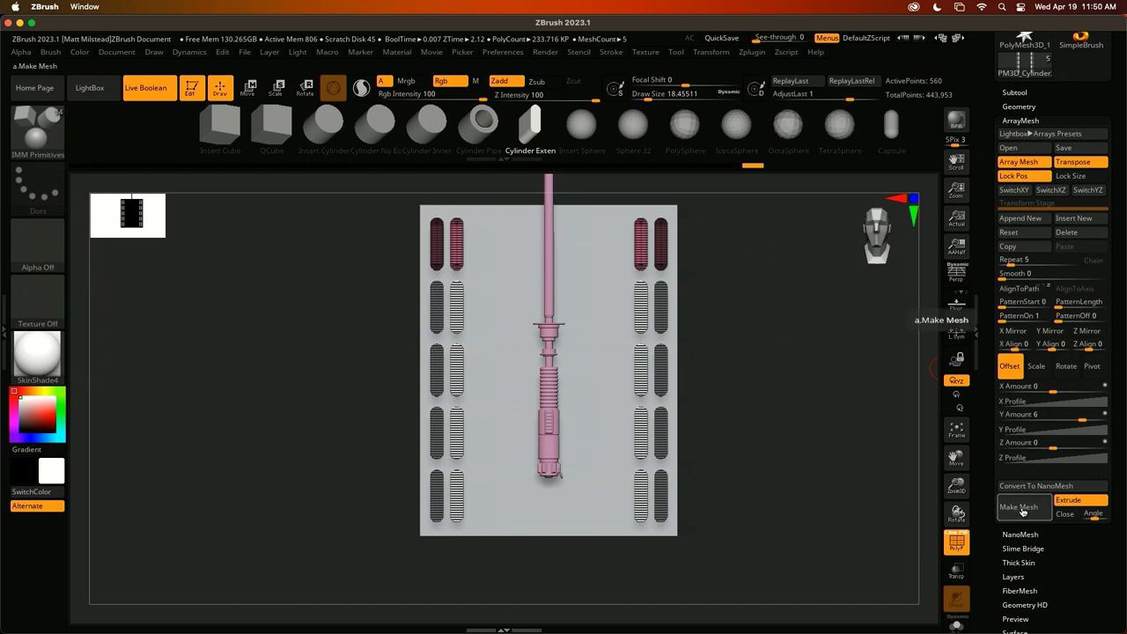
{"action": "left_click", "coordinate": [1026, 504]}
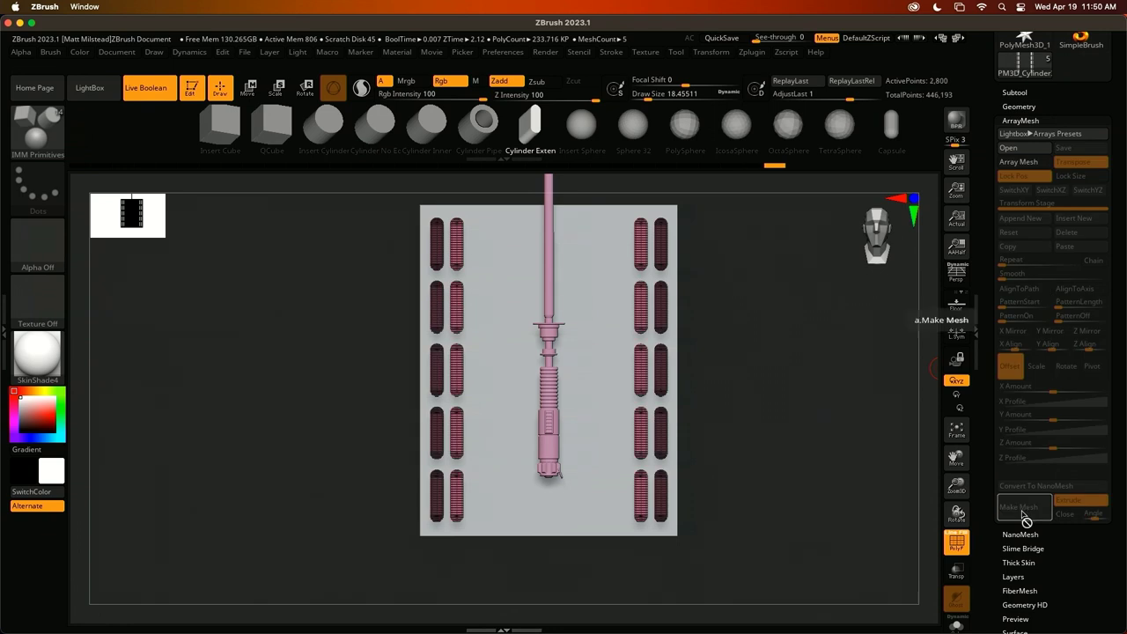
{"action": "key", "text": "ctrl+z"}
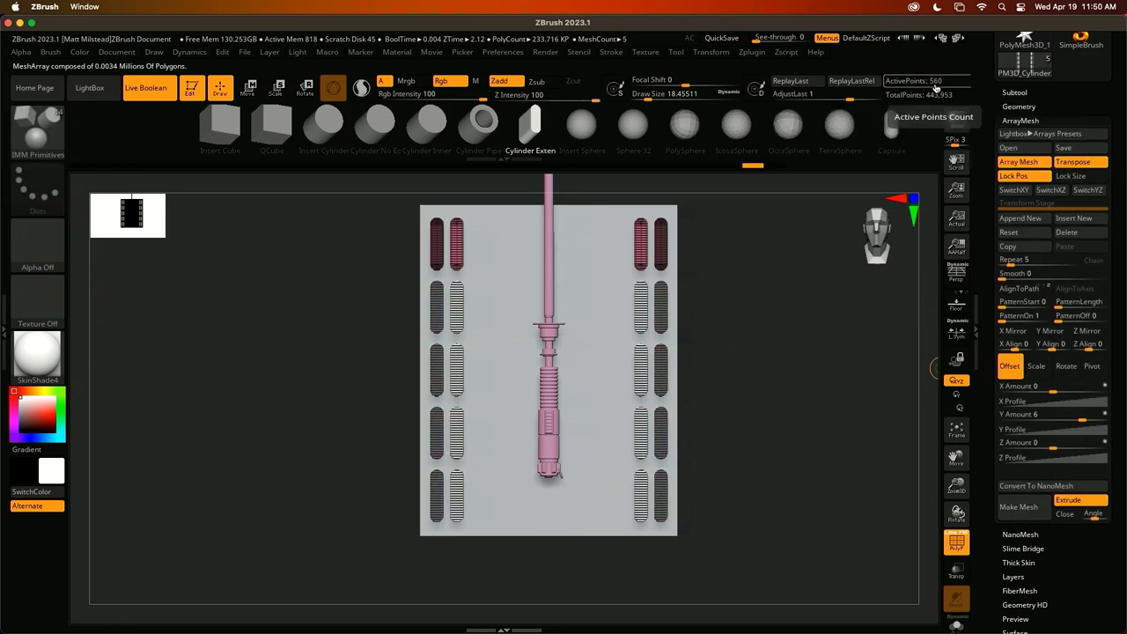
{"action": "key", "text": "ctrl+shift+z"}
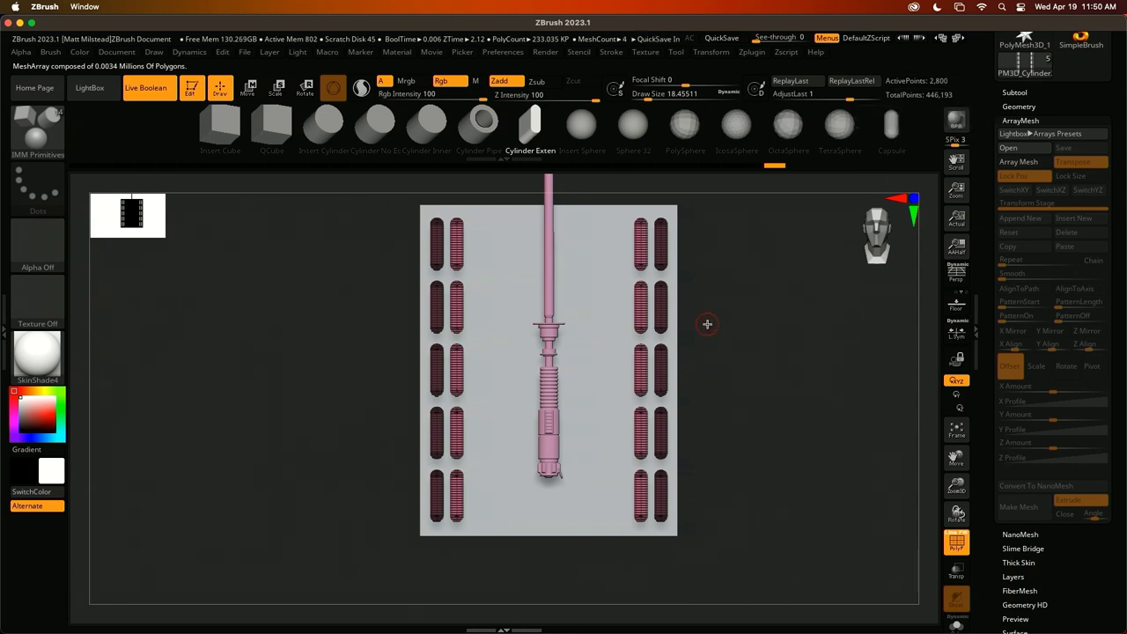
Move the unmasked inner slot columns upward so they are staggered against the outer columns
{"action": "left_click_drag", "start_coordinate": [772, 302], "coordinate": [762, 313], "text": "alt"}
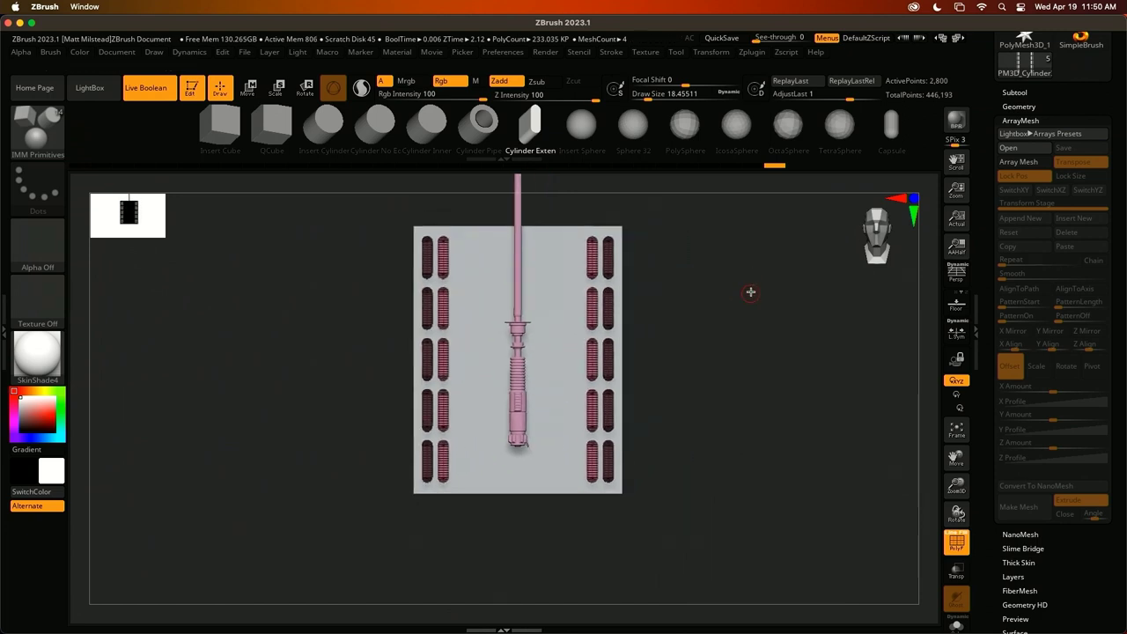
{"action": "key", "text": "shift+f"}
{"action": "key", "text": "shift+f"}
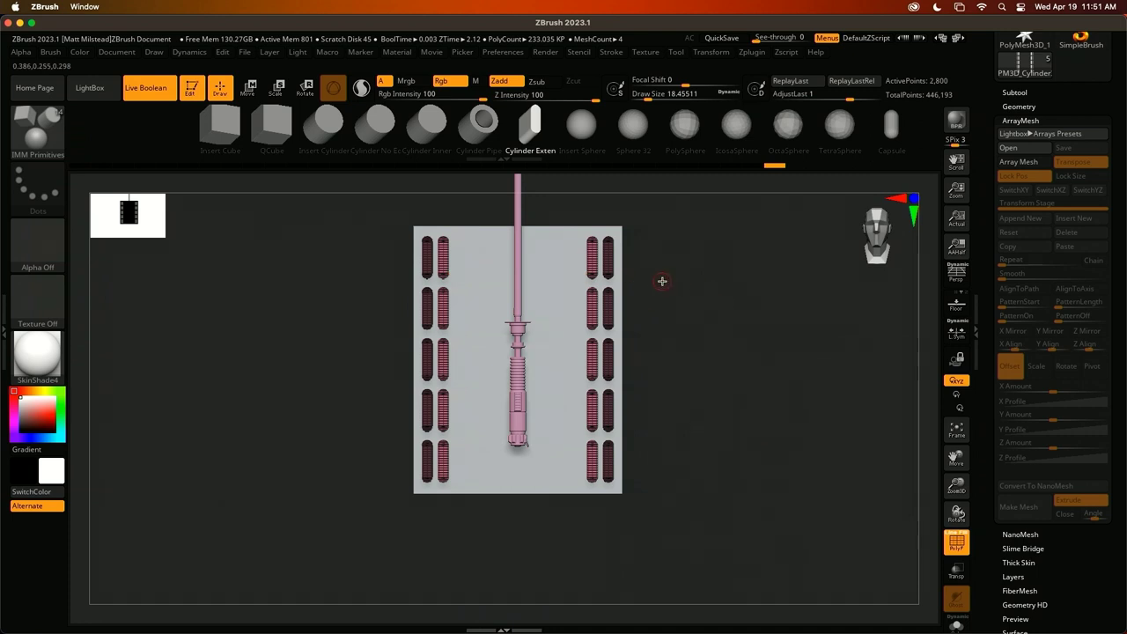
{"action": "key", "text": "w"}
{"action": "mouse_move", "coordinate": [443, 184]}
{"action": "left_mouse_down"}
{"action": "mouse_move", "coordinate": [447, 214]}
{"action": "mouse_move", "coordinate": [453, 170]}
{"action": "left_mouse_up"}
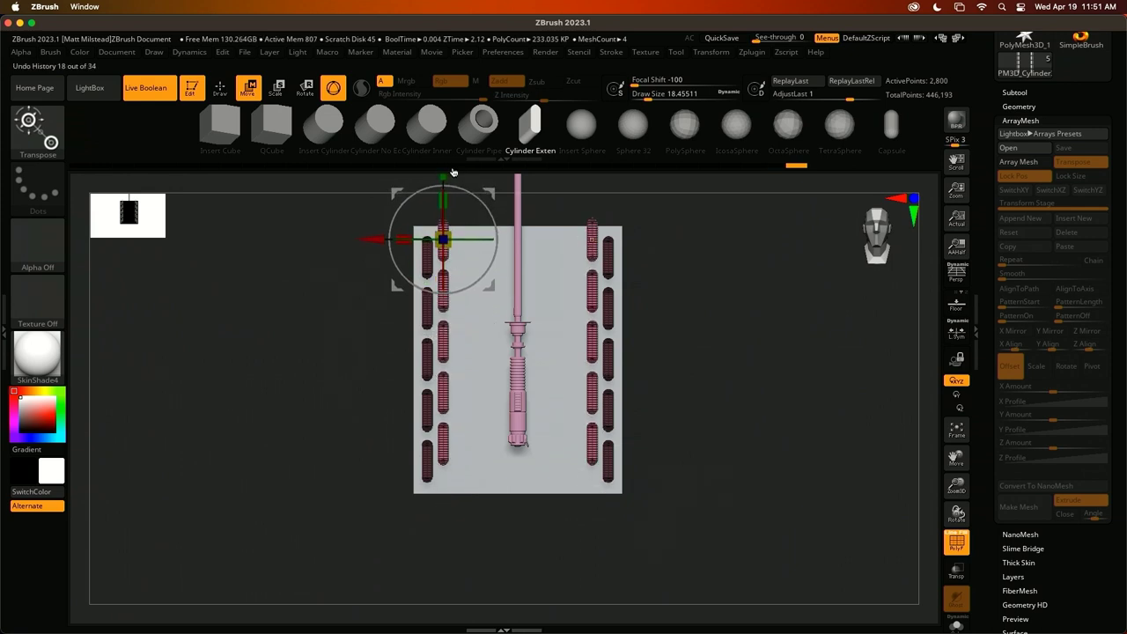
{"action": "key", "text": "q"}
Turn off Live Boolean and mask all slot geometry except the upper end of the topmost inner slot
{"action": "mouse_move", "coordinate": [741, 264]}
{"action": "right_mouse_down", "text": "ctrl"}
{"action": "mouse_move", "coordinate": [748, 239]}
{"action": "mouse_move", "coordinate": [689, 331]}
{"action": "right_mouse_up", "text": "ctrl"}
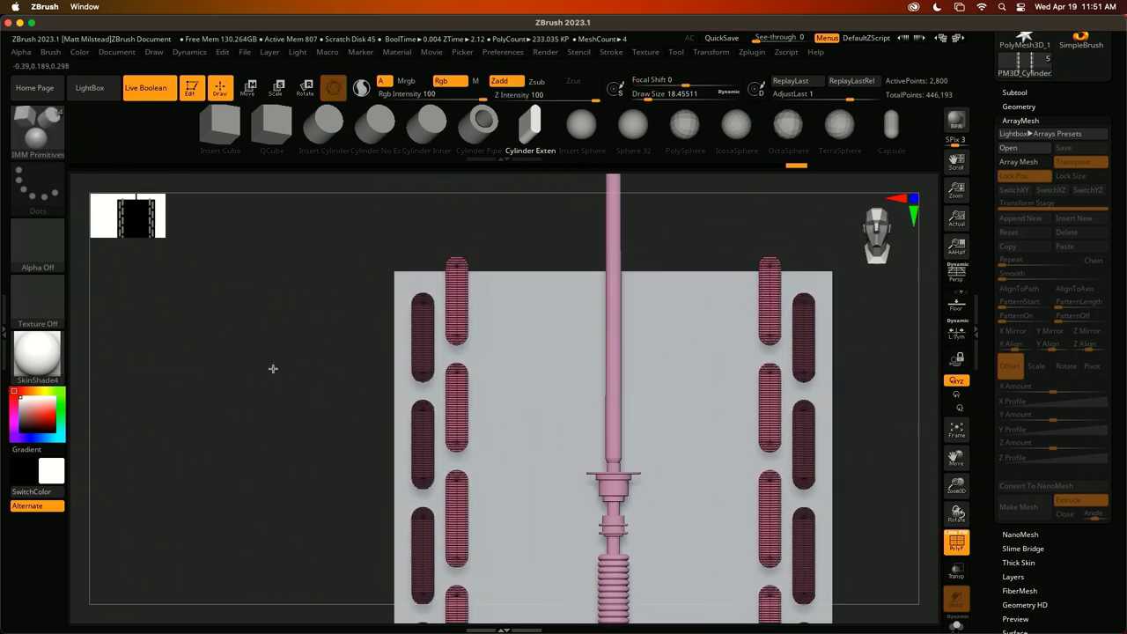
{"action": "scroll", "coordinate": [317, 379], "scroll_direction": "up", "scroll_amount": 5}
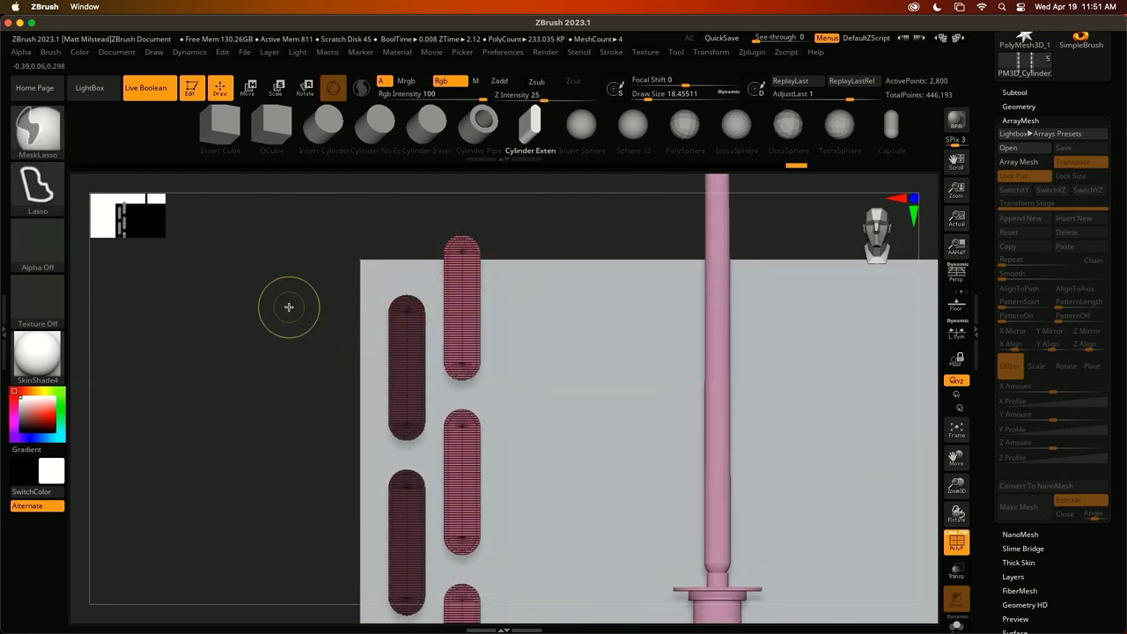
{"action": "left_click_drag", "start_coordinate": [290, 307], "coordinate": [323, 369], "text": "ctrl"}
{"action": "left_click", "coordinate": [145, 88]}
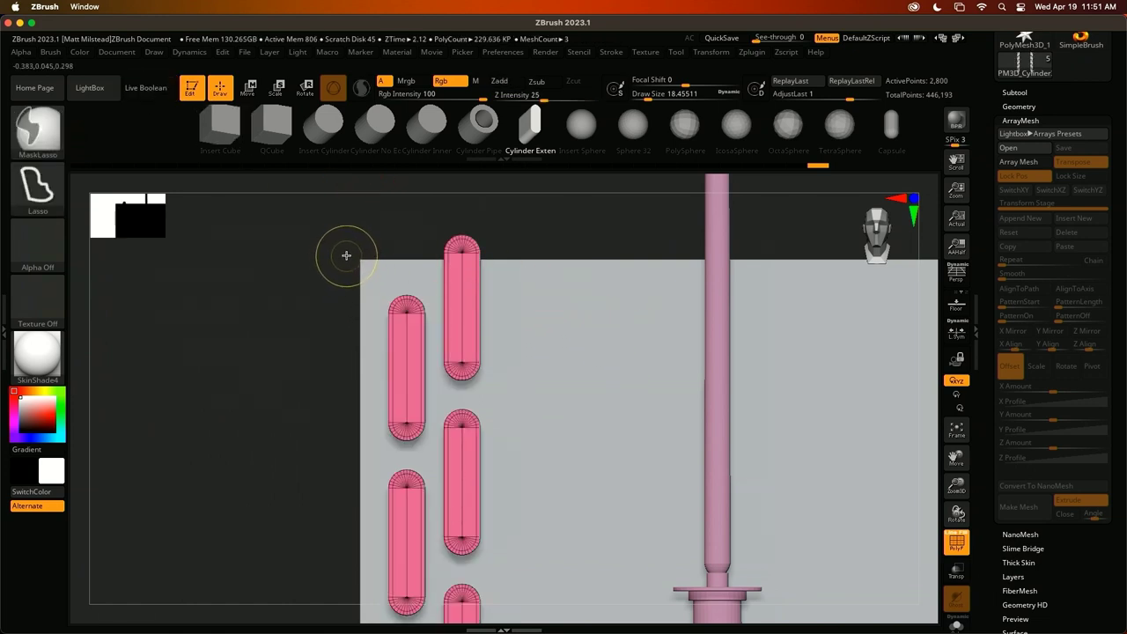
{"action": "mouse_move", "coordinate": [323, 287]}
{"action": "left_mouse_down", "text": "ctrl"}
{"action": "mouse_move", "coordinate": [329, 243]}
{"action": "mouse_move", "coordinate": [526, 209]}
{"action": "mouse_move", "coordinate": [549, 279]}
{"action": "left_mouse_up", "text": "ctrl"}
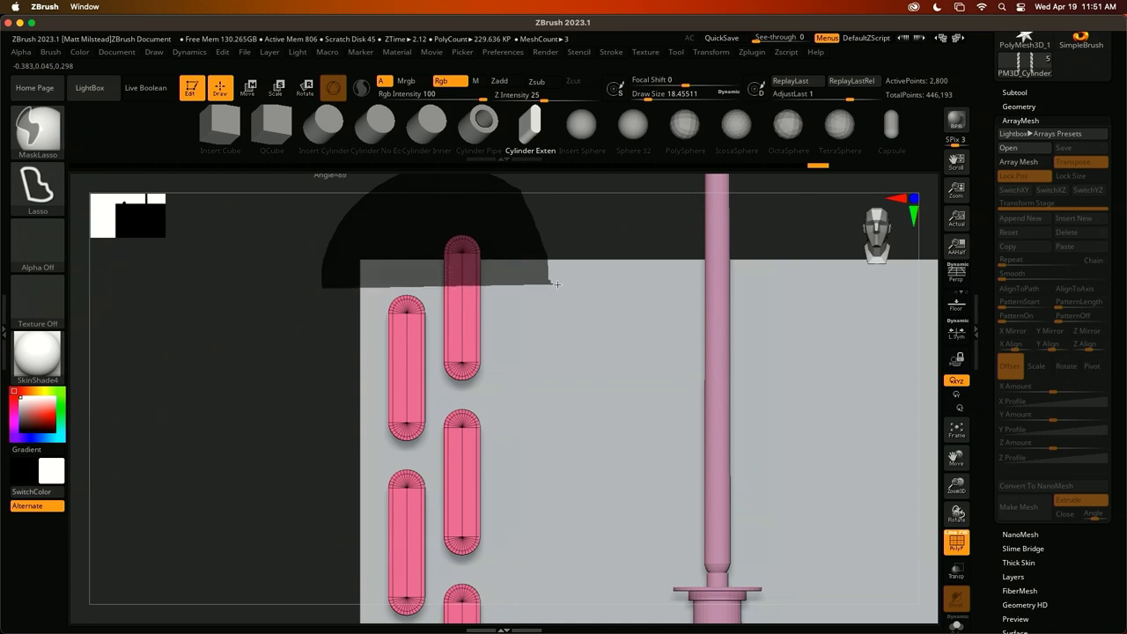
{"action": "left_click_drag", "start_coordinate": [557, 284], "coordinate": [560, 284], "text": "ctrl+alt"}
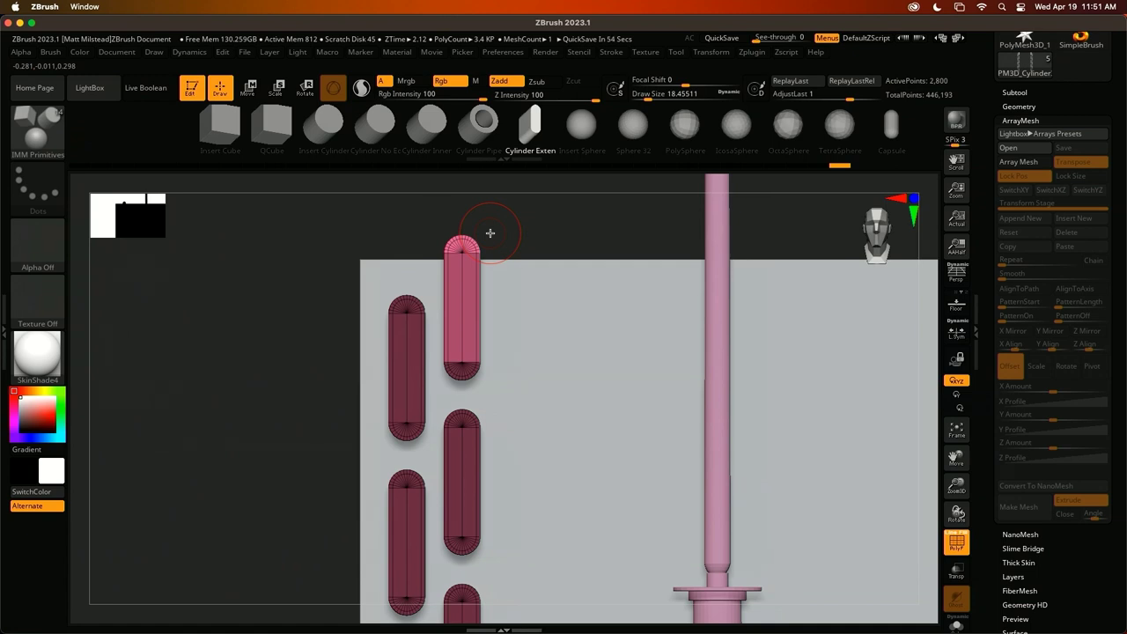
Shorten the topmost inner slot by moving its unmasked upper end down inside the panel edge, and clear the mask
{"action": "key", "text": "w"}
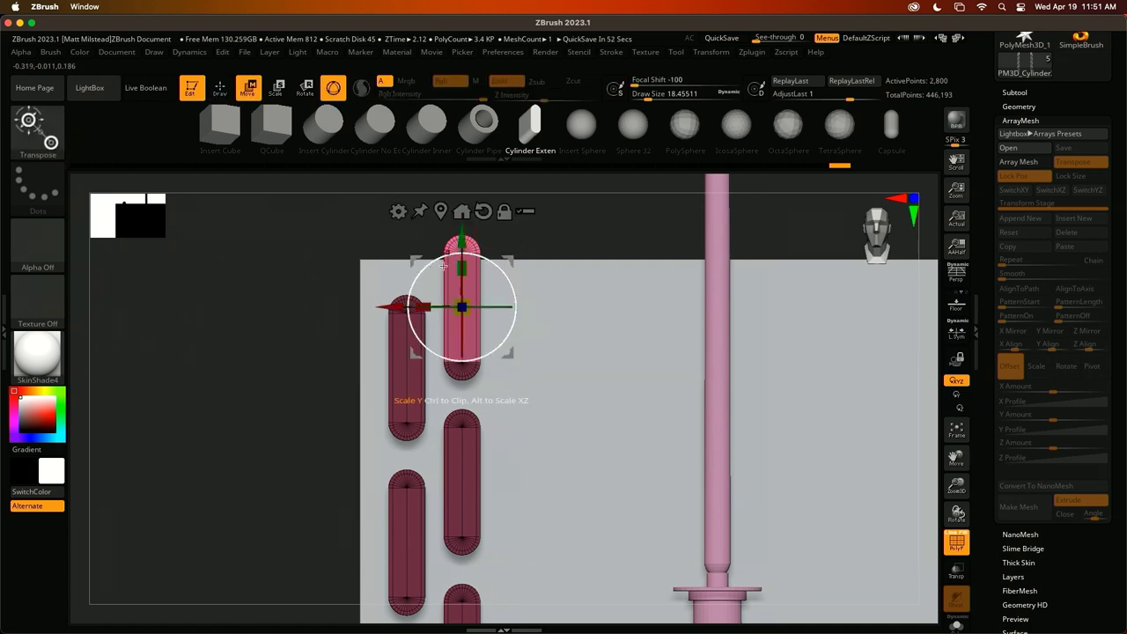
{"action": "left_click_drag", "start_coordinate": [461, 237], "coordinate": [461, 271]}
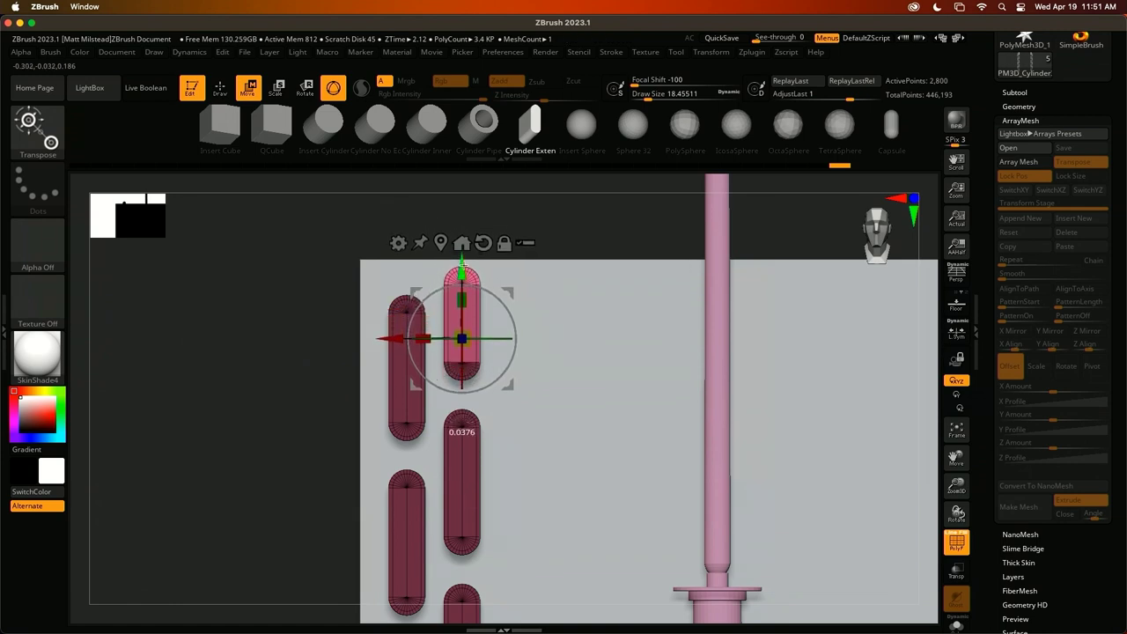
{"action": "key", "text": "q"}
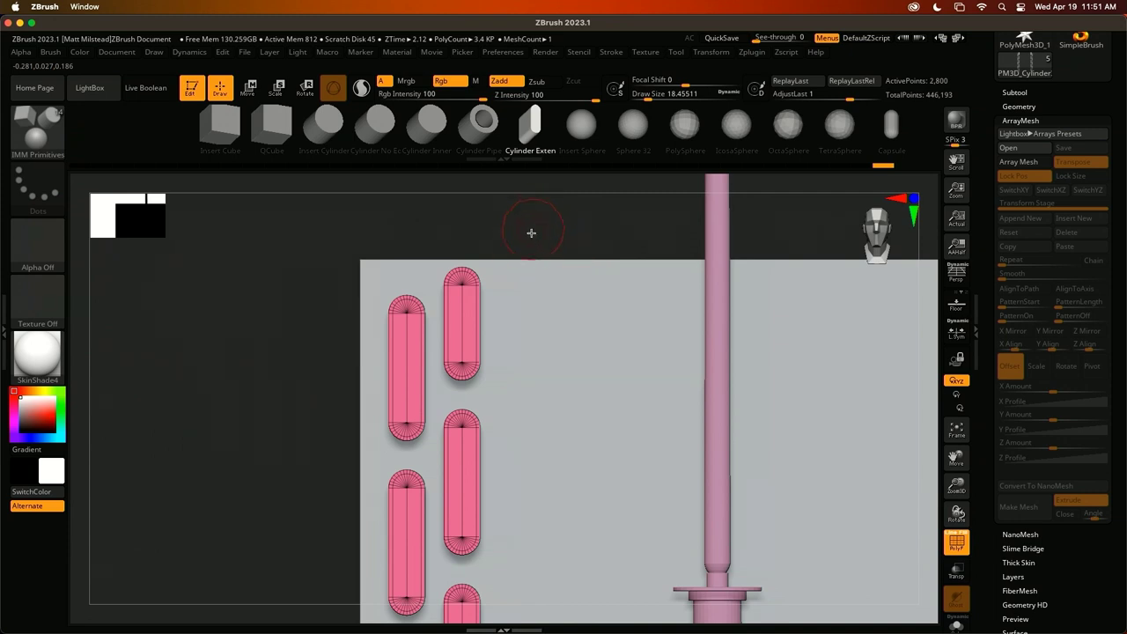
Isolate the topmost inner slot and choose the KnifeCurve brush
{"action": "left_click_drag", "start_coordinate": [536, 228], "coordinate": [541, 251], "text": "alt"}
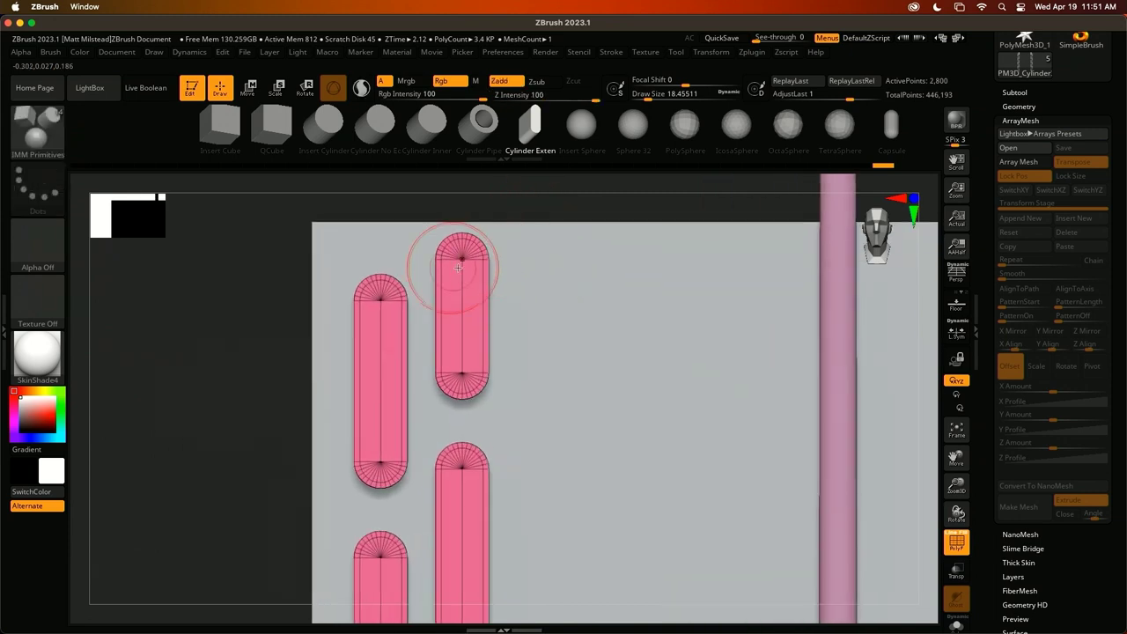
{"action": "mouse_move", "coordinate": [414, 196]}
{"action": "left_mouse_down", "text": "ctrl+shift"}
{"action": "mouse_move", "coordinate": [417, 239]}
{"action": "mouse_move", "coordinate": [518, 414]}
{"action": "left_mouse_up", "text": "ctrl+shift"}
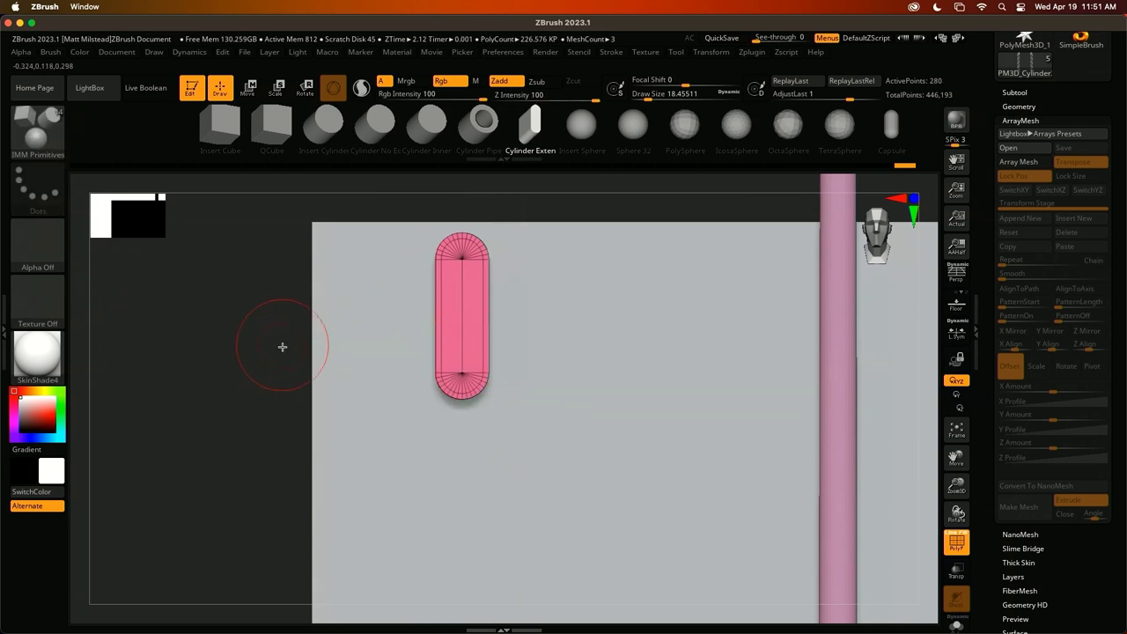
{"action": "left_click", "coordinate": [49, 137]}
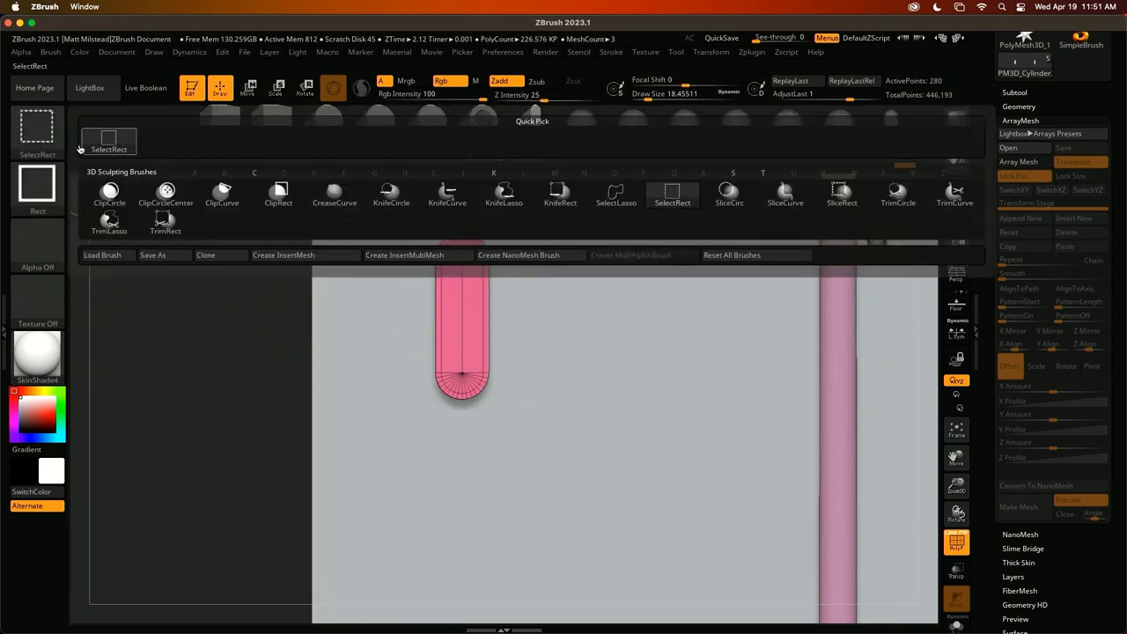
{"action": "left_click", "coordinate": [451, 203]}
Try slicing off the isolated slot's rounded upper end with KnifeCurve, undo the cut and show all slots again
{"action": "mouse_move", "coordinate": [270, 269]}
{"action": "left_mouse_down", "text": "ctrl+shift"}
{"action": "mouse_move", "coordinate": [666, 269]}
{"action": "mouse_move", "coordinate": [674, 255]}
{"action": "mouse_move", "coordinate": [698, 278]}
{"action": "mouse_move", "coordinate": [705, 262]}
{"action": "mouse_move", "coordinate": [684, 264]}
{"action": "mouse_move", "coordinate": [697, 259]}
{"action": "left_mouse_up", "text": "ctrl+shift"}
{"action": "mouse_move", "coordinate": [572, 214]}
{"action": "left_mouse_down"}
{"action": "mouse_move", "coordinate": [589, 214]}
{"action": "mouse_move", "coordinate": [573, 203]}
{"action": "left_mouse_up"}
{"action": "key", "text": "ctrl+z"}
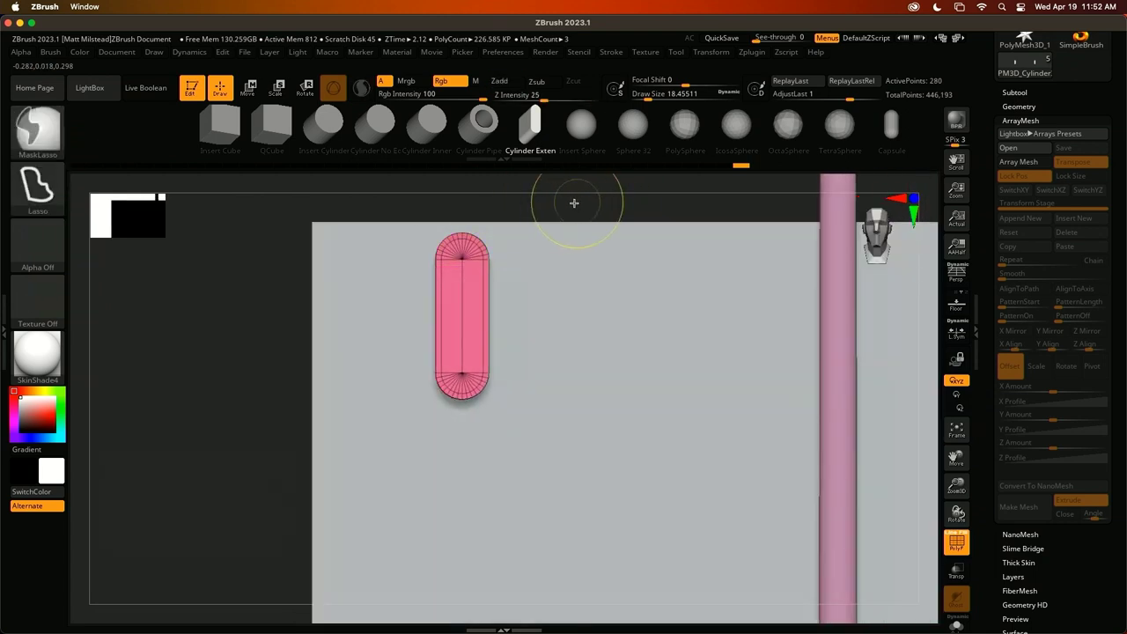
{"action": "left_click", "coordinate": [573, 206], "text": "ctrl+shift"}
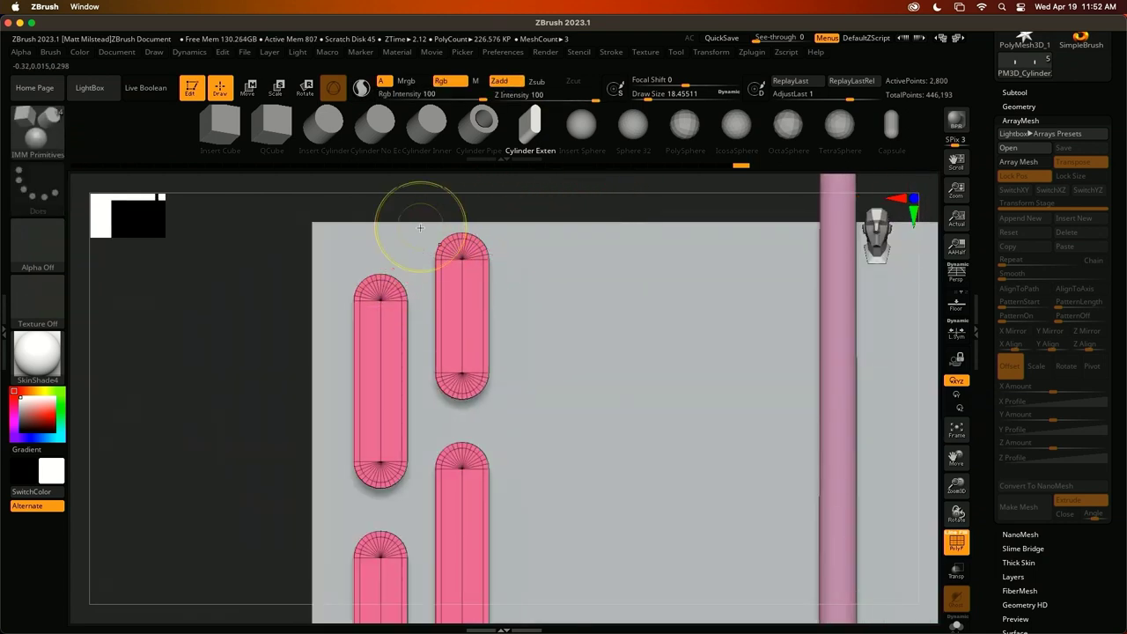
Mask everything except the topmost inner slot and cut off its rounded upper end straight across with KnifeCurve
{"action": "mouse_move", "coordinate": [415, 225]}
{"action": "left_mouse_down", "text": "ctrl"}
{"action": "mouse_move", "coordinate": [458, 415]}
{"action": "mouse_move", "coordinate": [483, 402]}
{"action": "mouse_move", "coordinate": [490, 244]}
{"action": "mouse_move", "coordinate": [430, 236]}
{"action": "mouse_move", "coordinate": [434, 394]}
{"action": "mouse_move", "coordinate": [531, 214]}
{"action": "left_mouse_up", "text": "ctrl"}
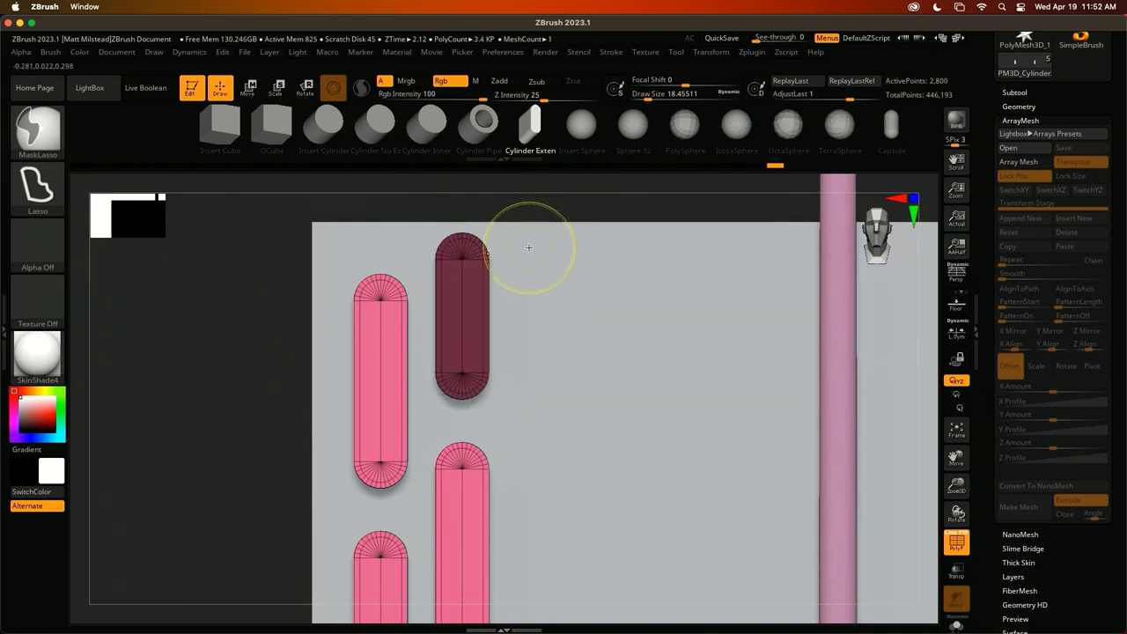
{"action": "left_click", "coordinate": [569, 193], "text": "ctrl"}
{"action": "left_click_drag", "start_coordinate": [284, 264], "coordinate": [553, 269], "text": "ctrl+shift"}
Inspect the cut slot at an angle with transparency on and its end cap isolated, and return to the opaque front view
{"action": "left_click_drag", "start_coordinate": [559, 215], "coordinate": [793, 428]}
{"action": "left_click", "coordinate": [957, 570]}
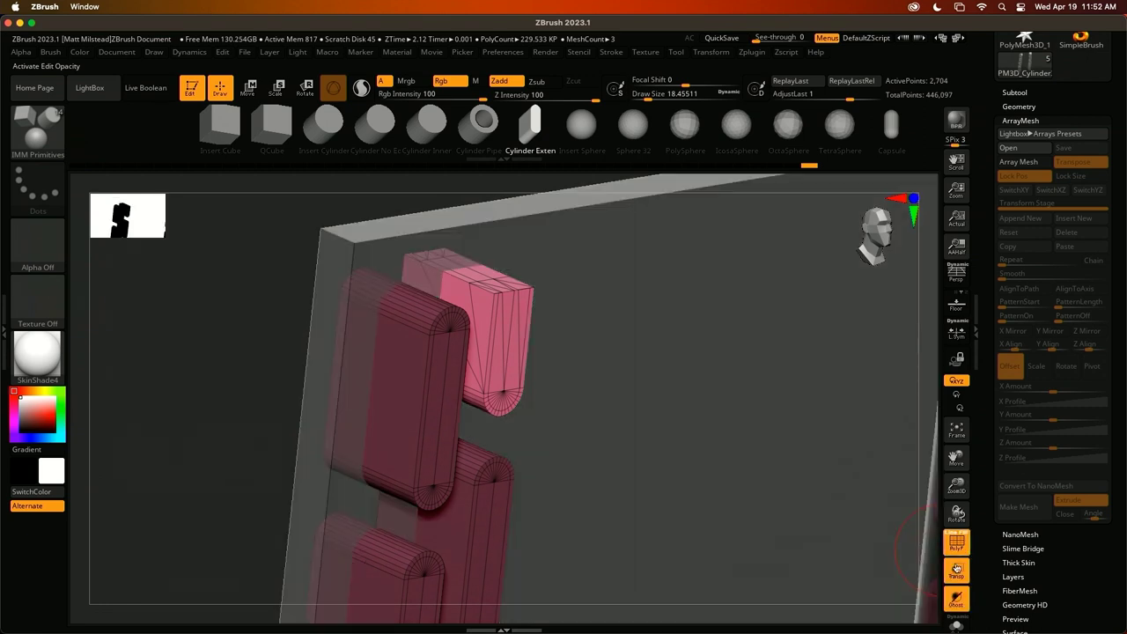
{"action": "left_click", "coordinate": [495, 279], "text": "ctrl+shift"}
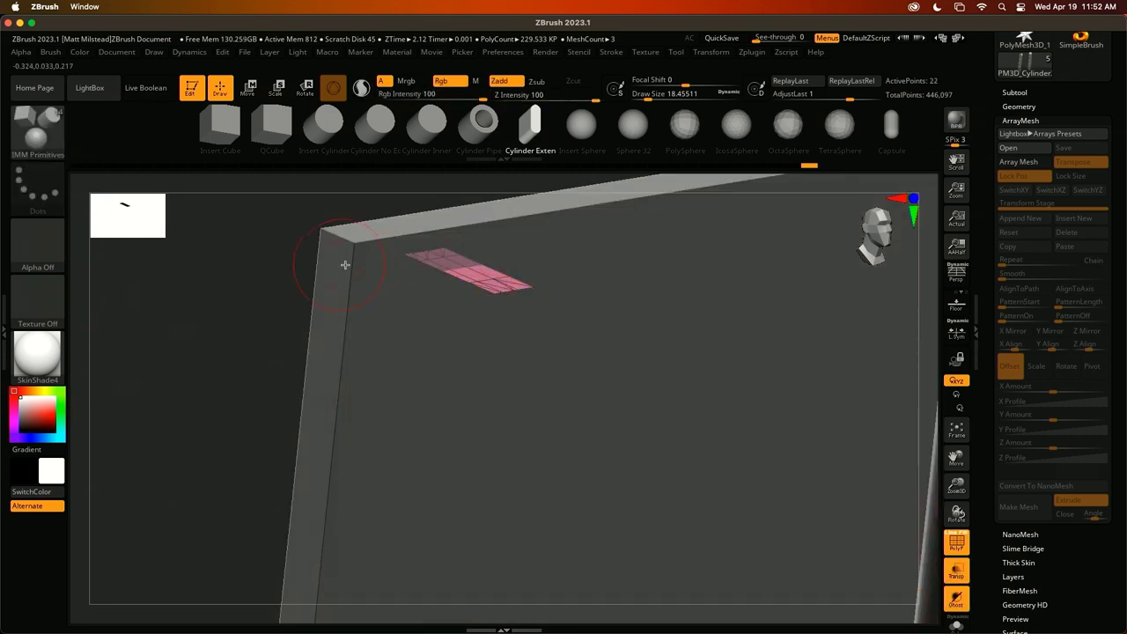
{"action": "left_click", "coordinate": [280, 303], "text": "ctrl+shift"}
{"action": "left_click_drag", "start_coordinate": [269, 322], "coordinate": [262, 275], "text": "shift"}
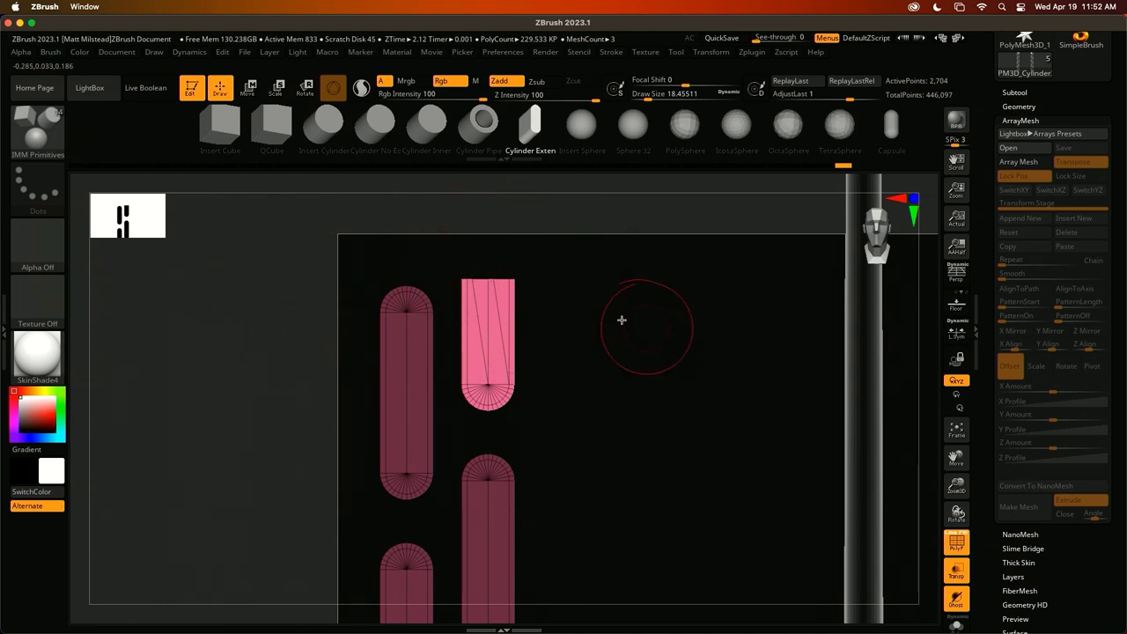
{"action": "left_click", "coordinate": [956, 570]}
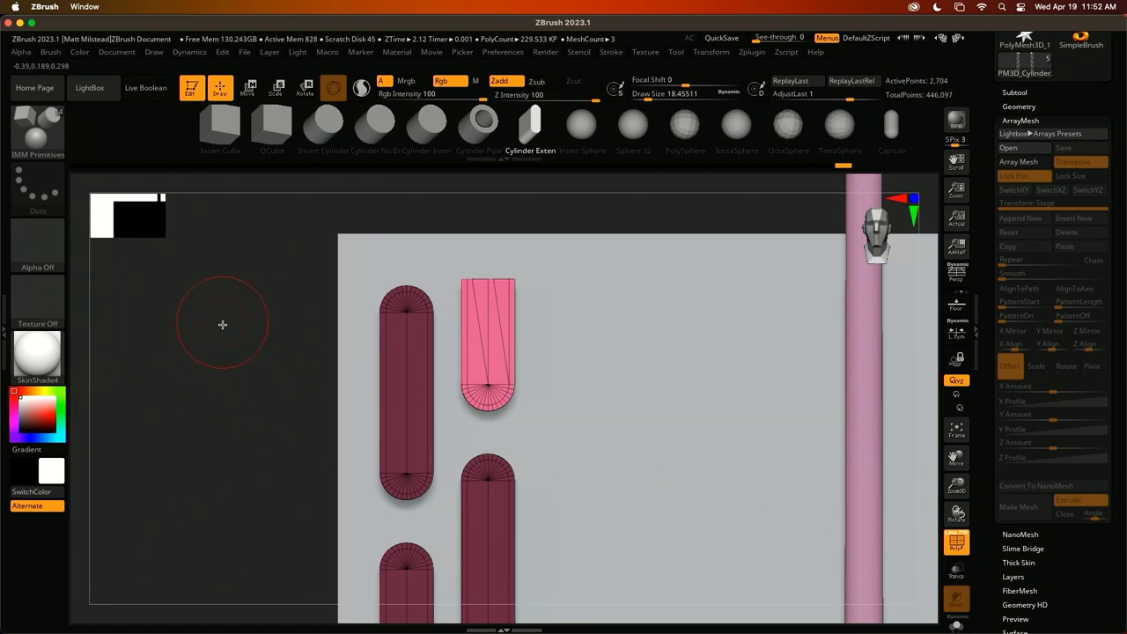
Clear the mask from all slot geometry
{"action": "right_click_drag", "start_coordinate": [222, 325], "coordinate": [244, 360], "text": "ctrl"}
{"action": "left_click_drag", "start_coordinate": [235, 373], "coordinate": [232, 365], "text": "ctrl"}
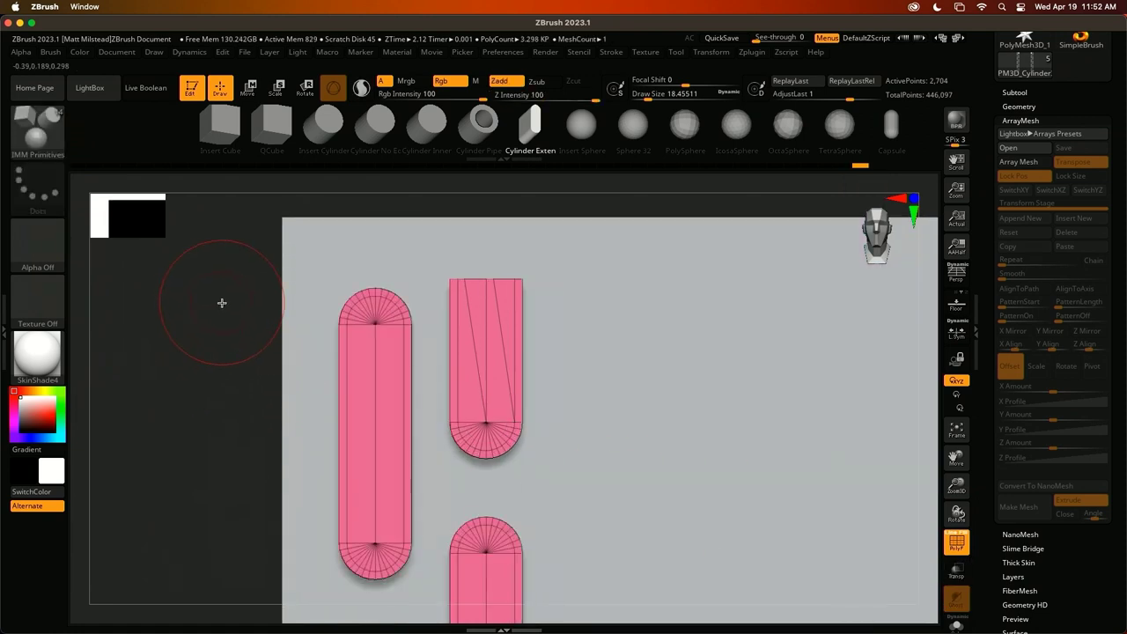
{"action": "right_click_drag", "start_coordinate": [236, 390], "coordinate": [214, 267], "text": "ctrl"}
{"action": "right_click_drag", "start_coordinate": [214, 267], "coordinate": [304, 354]}
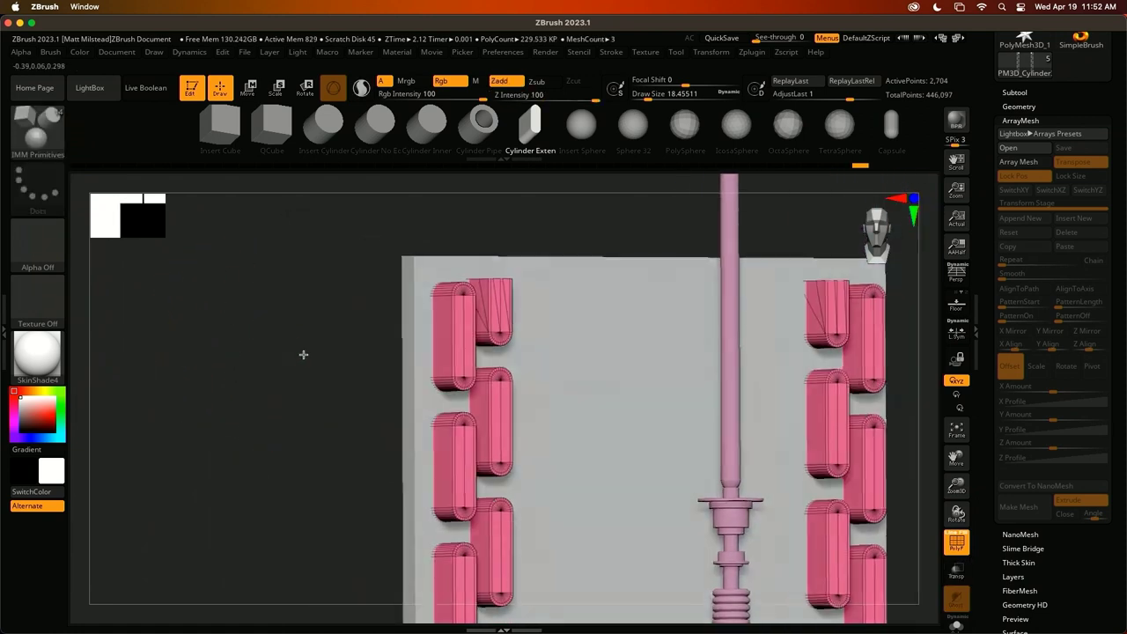
Subdivide the slot mesh to level 3 with smoothing off, delete the lower subdivision levels and hide PolyFrame
{"action": "left_click", "coordinate": [1022, 107]}
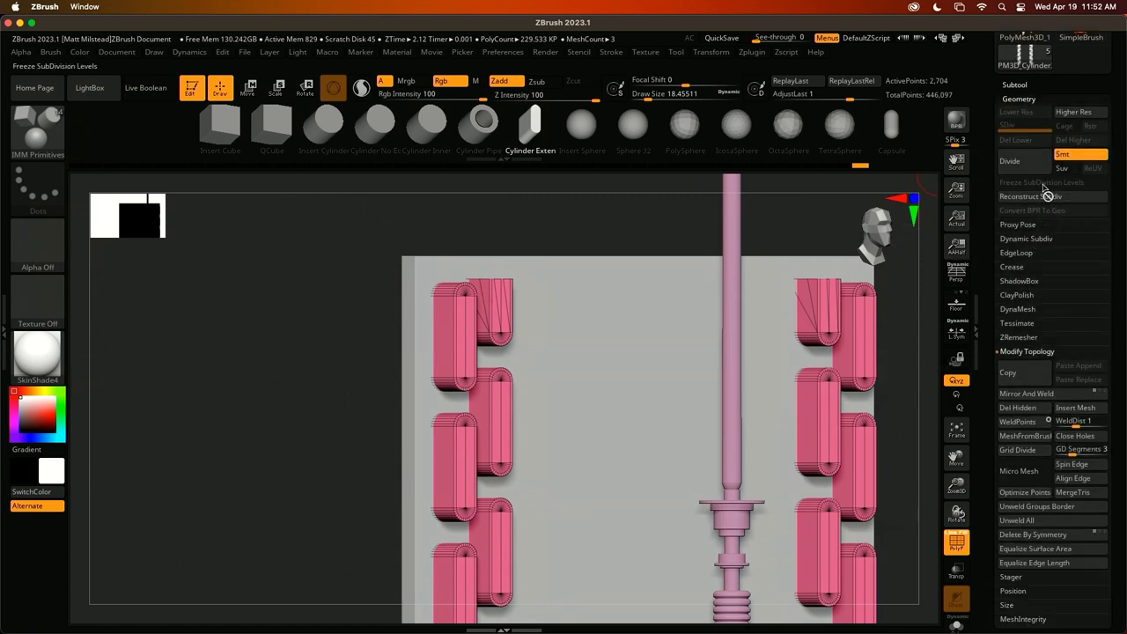
{"action": "left_click", "coordinate": [1080, 157]}
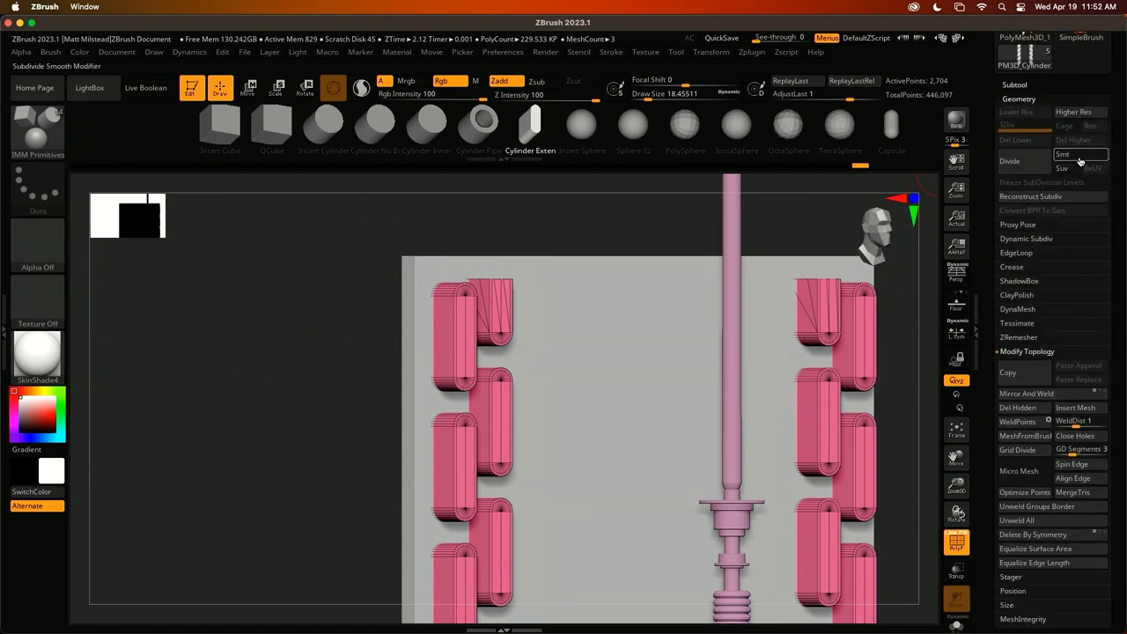
{"action": "left_click", "coordinate": [1019, 169]}
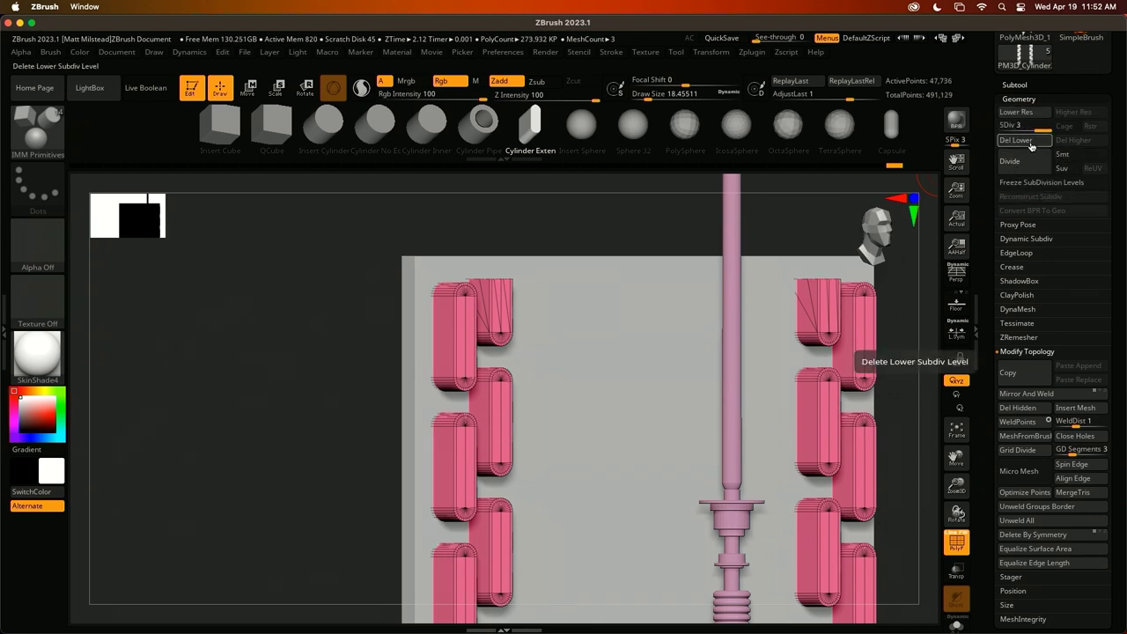
{"action": "left_click", "coordinate": [1030, 142]}
{"action": "key", "text": "shift+f"}
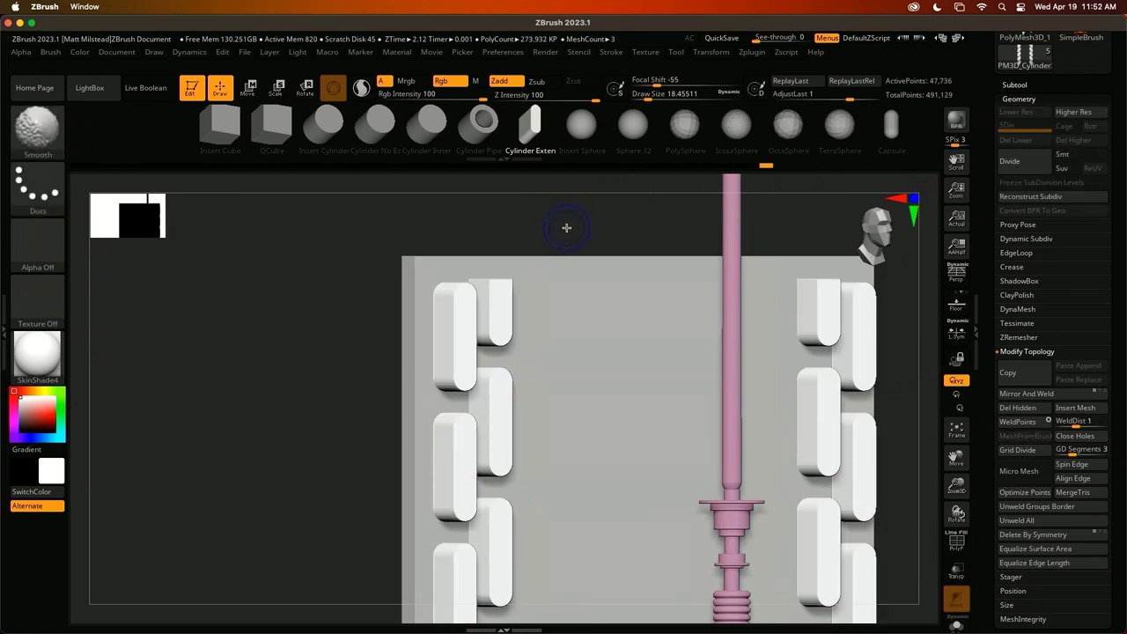
Show the transform gizmo and center it on the whole slot array
{"action": "key", "text": "f"}
{"action": "left_click_drag", "start_coordinate": [577, 213], "coordinate": [397, 238], "text": "shift"}
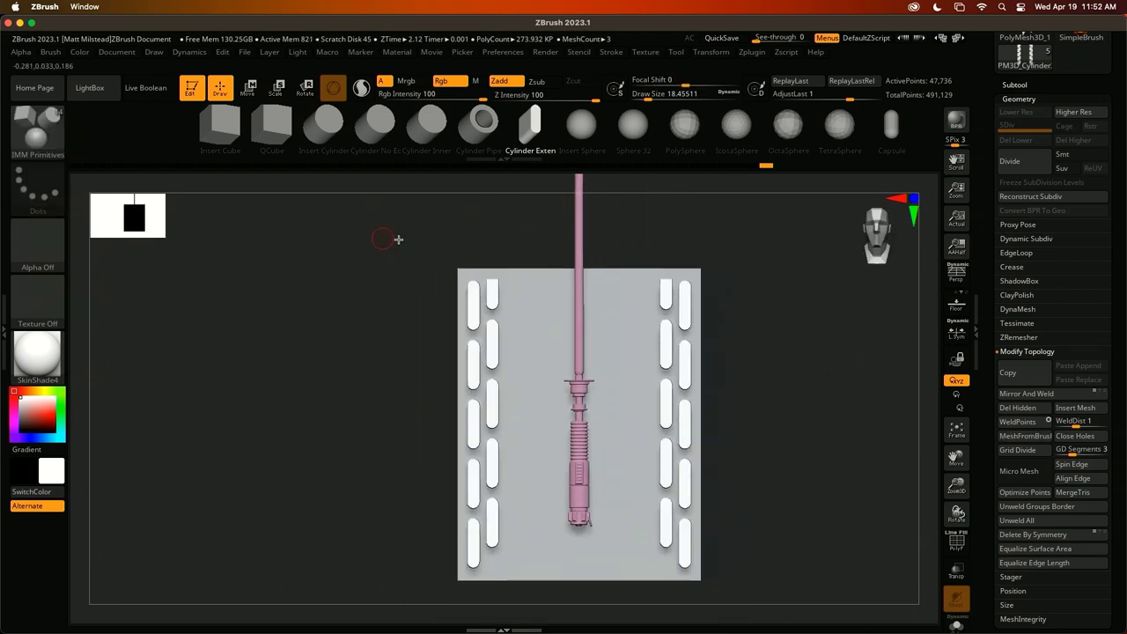
{"action": "mouse_move", "coordinate": [778, 326]}
{"action": "left_mouse_down", "text": "alt"}
{"action": "mouse_move", "coordinate": [773, 287]}
{"action": "mouse_move", "coordinate": [765, 324]}
{"action": "left_mouse_up", "text": "alt"}
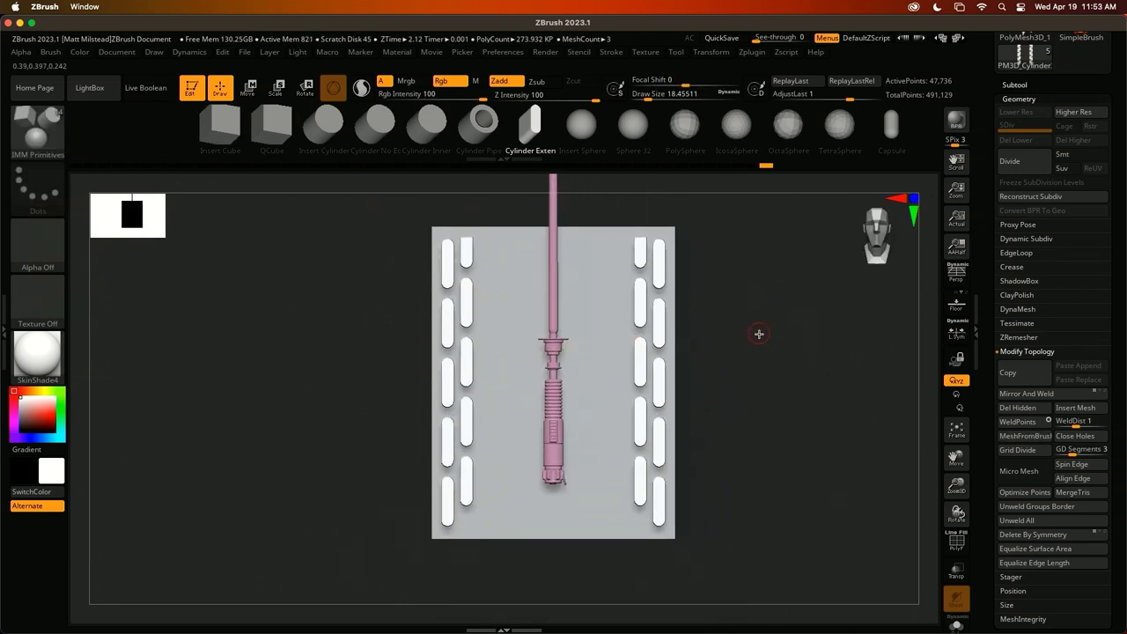
{"action": "key", "text": "w"}
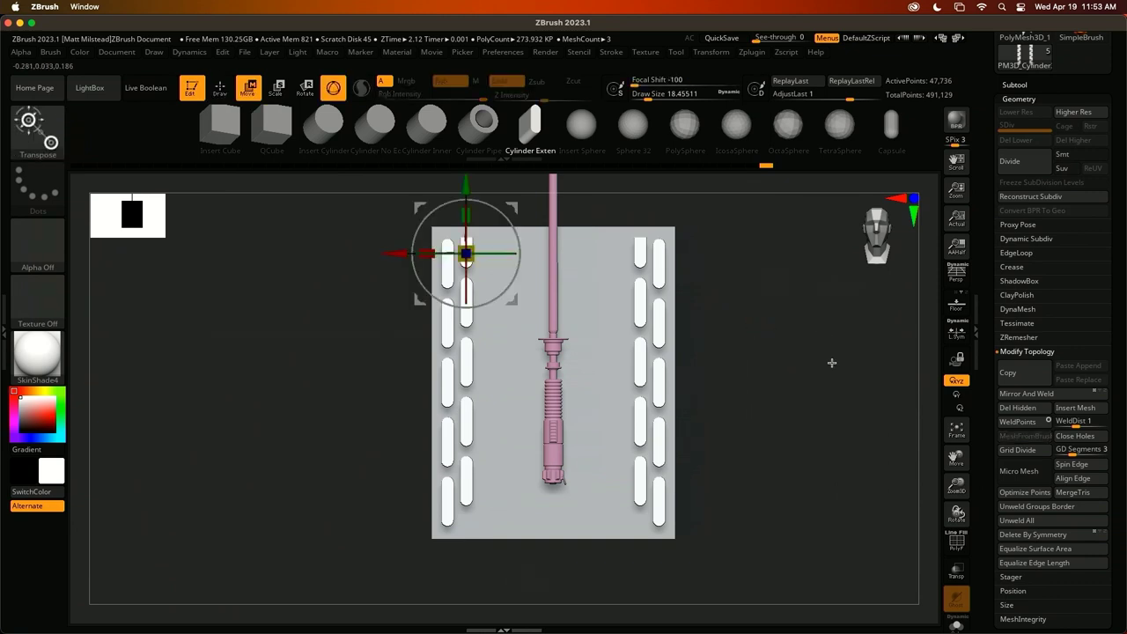
{"action": "left_click_drag", "start_coordinate": [699, 259], "coordinate": [699, 327], "text": "alt"}
{"action": "left_click", "coordinate": [445, 223]}
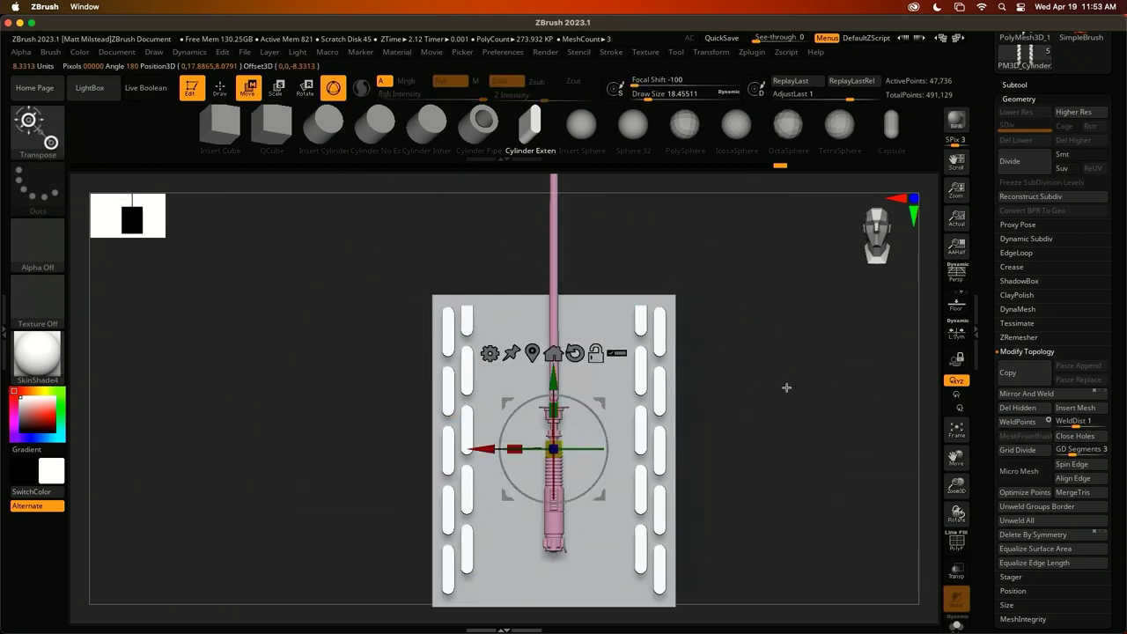
Try Mirror And Weld on the slot array along the Y axis, compare through undo and redo, and leave it undone
{"action": "left_click_drag", "start_coordinate": [785, 388], "coordinate": [748, 278], "text": "alt"}
{"action": "left_click", "coordinate": [1070, 395]}
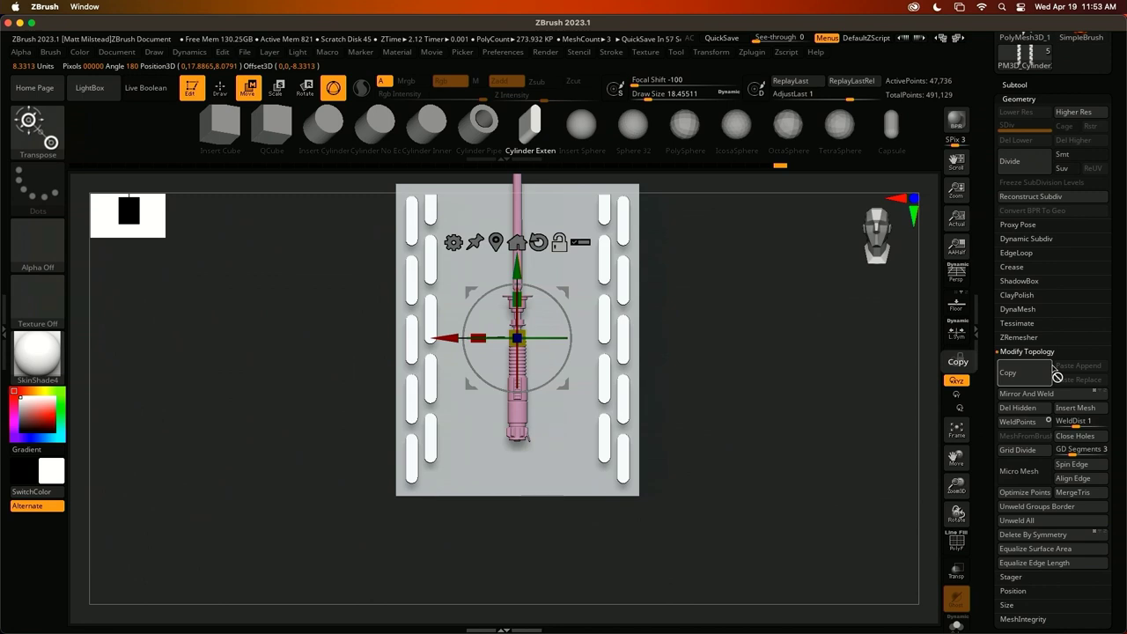
{"action": "left_click", "coordinate": [1100, 394]}
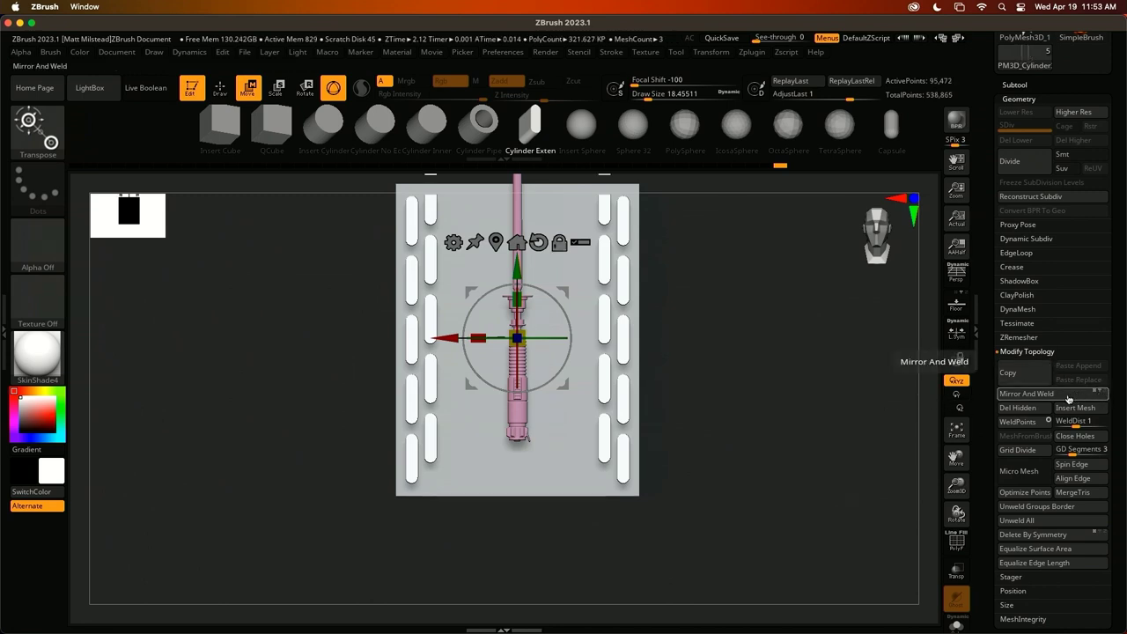
{"action": "left_click_drag", "start_coordinate": [797, 359], "coordinate": [729, 400], "text": "alt"}
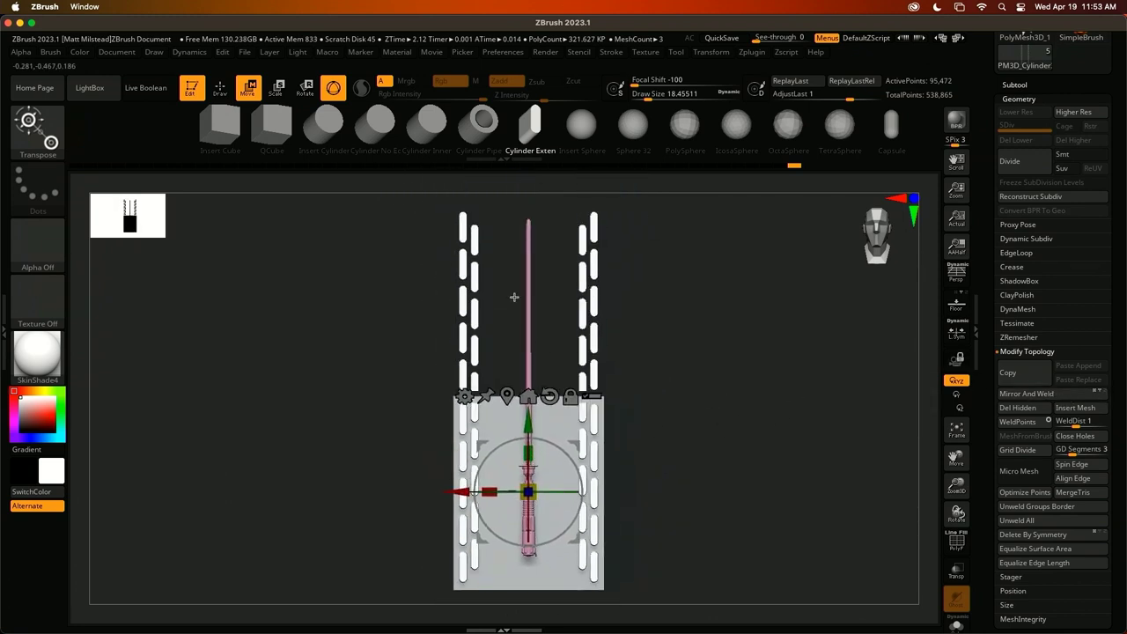
{"action": "key", "text": "ctrl+z"}
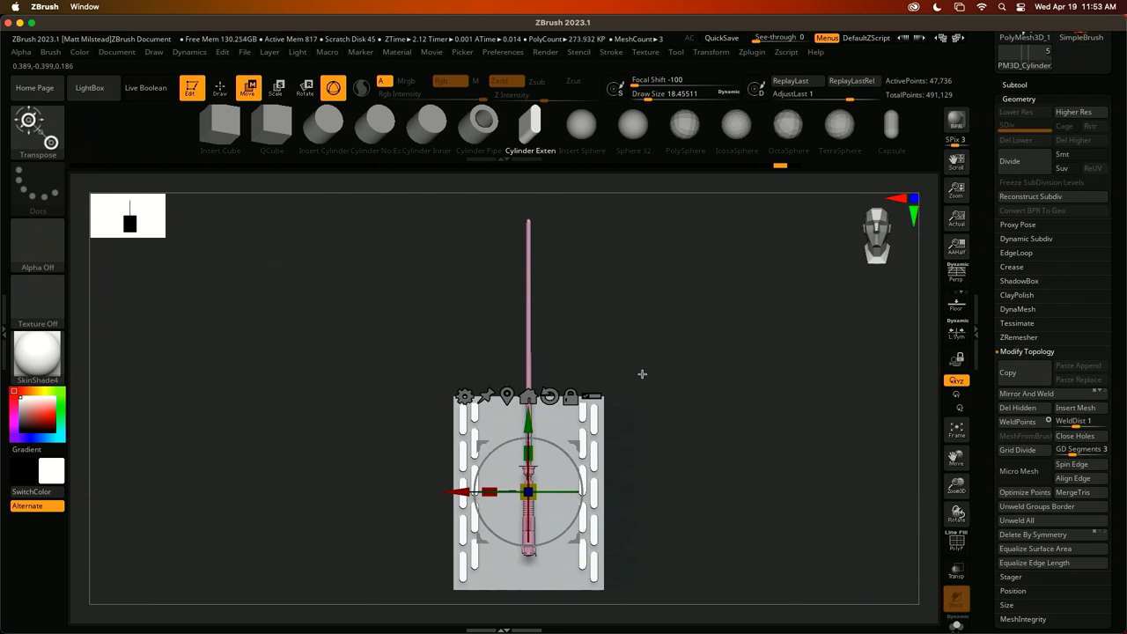
{"action": "key", "text": "ctrl+shift+z"}
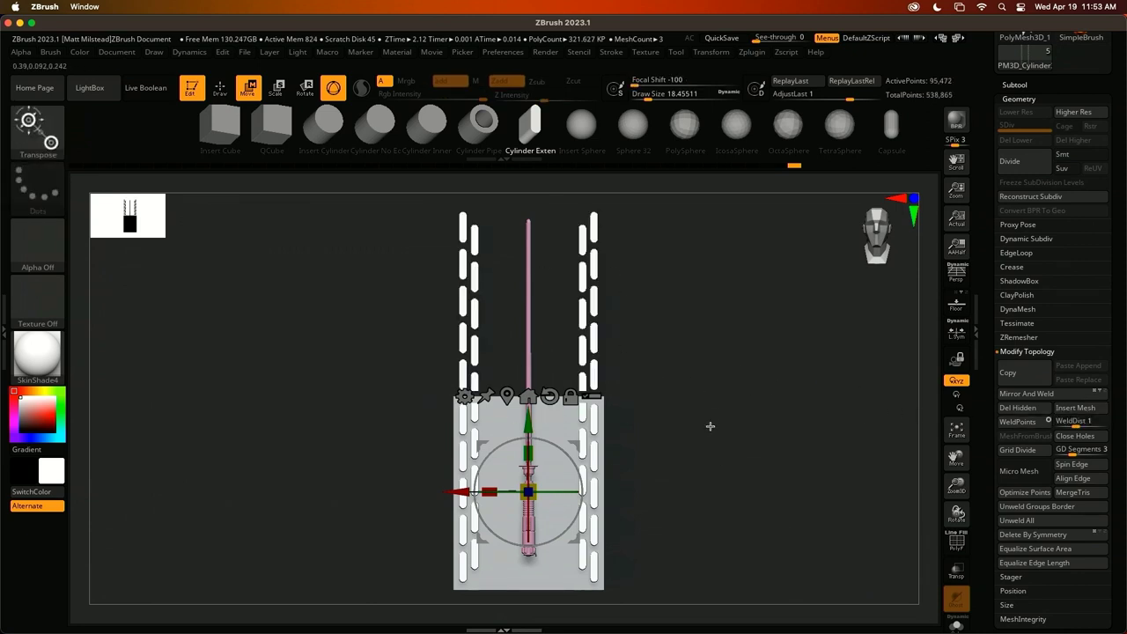
{"action": "key", "text": "ctrl+z"}
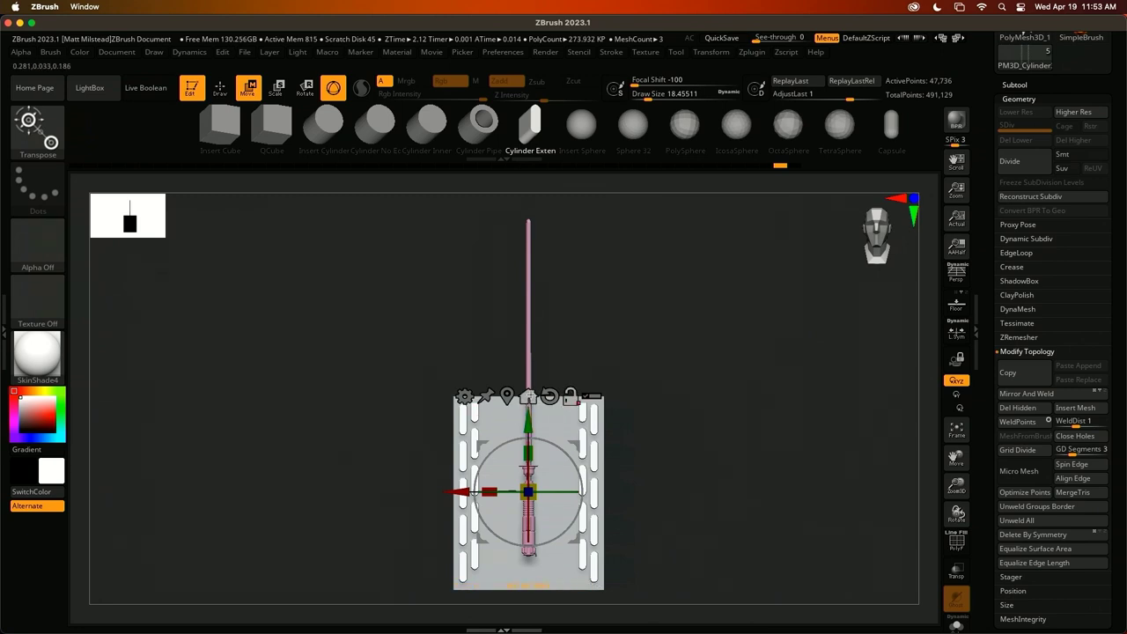
Try to recenter the slot array on the world origin and Mirror And Weld it along Y, and undo both changes
{"action": "left_click", "coordinate": [528, 396], "text": "alt"}
{"action": "left_click_drag", "start_coordinate": [669, 379], "coordinate": [669, 350], "text": "alt"}
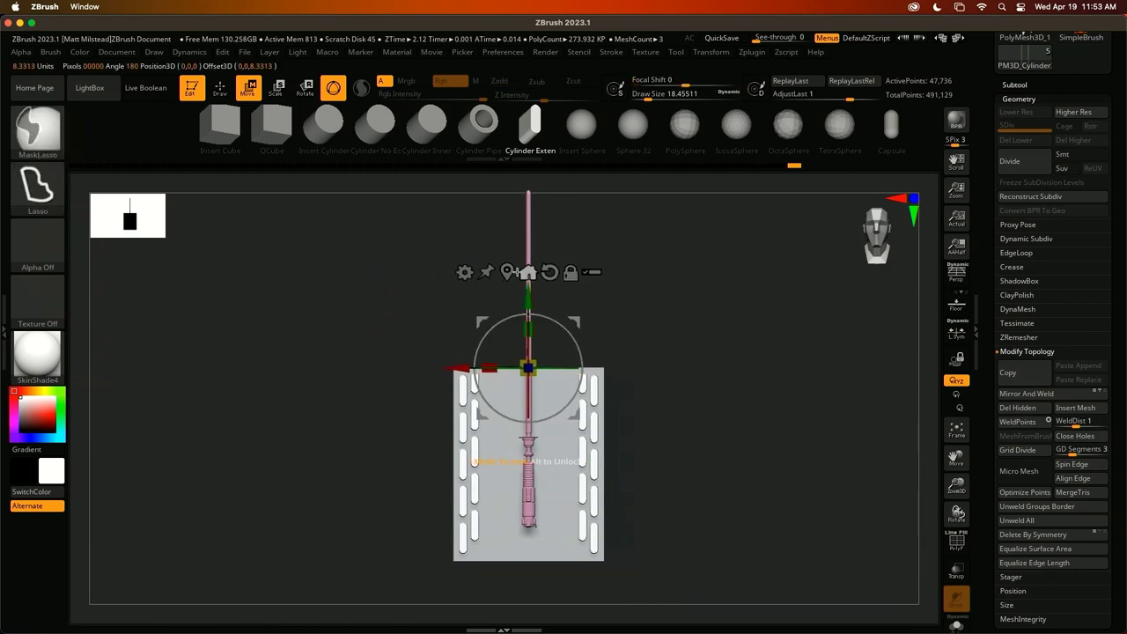
{"action": "left_click", "coordinate": [528, 273]}
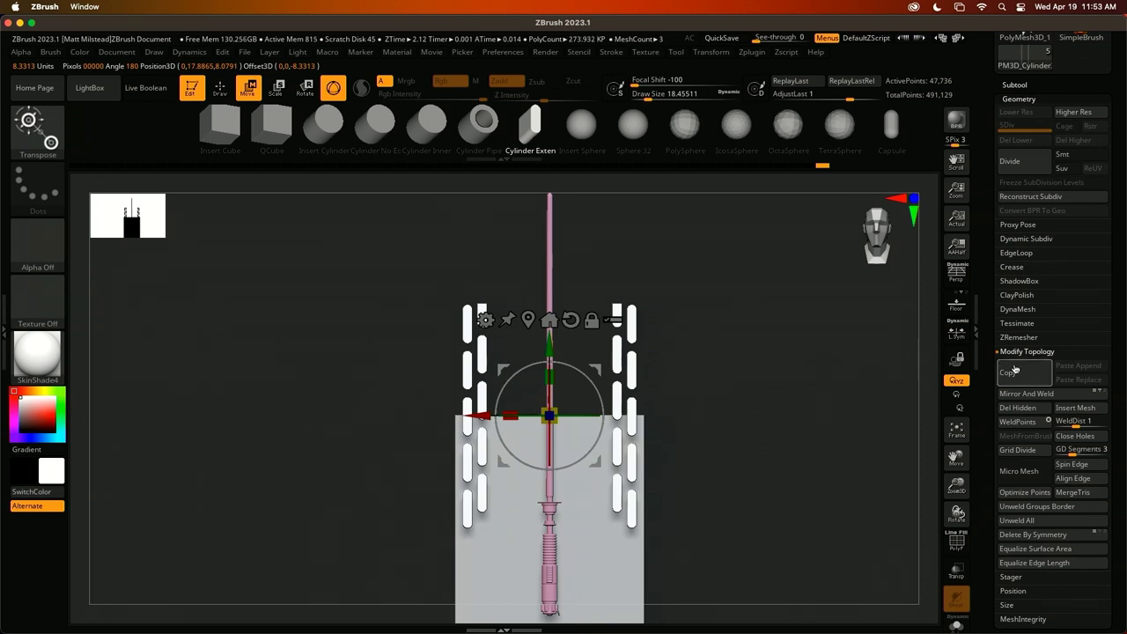
{"action": "left_click", "coordinate": [1066, 395]}
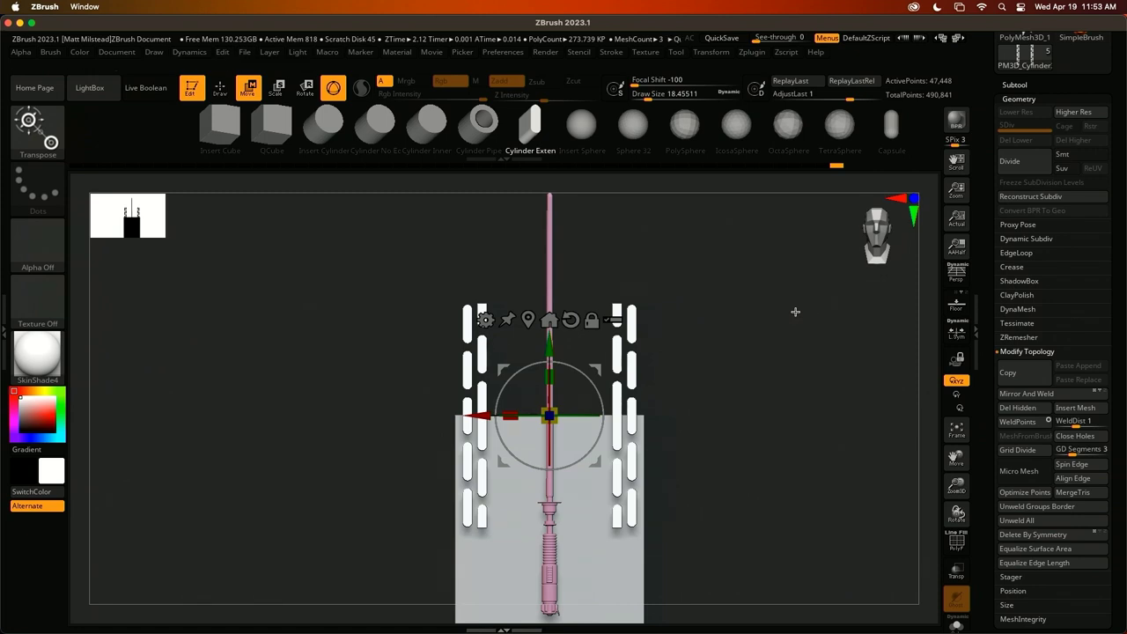
{"action": "key", "text": "ctrl+z"}
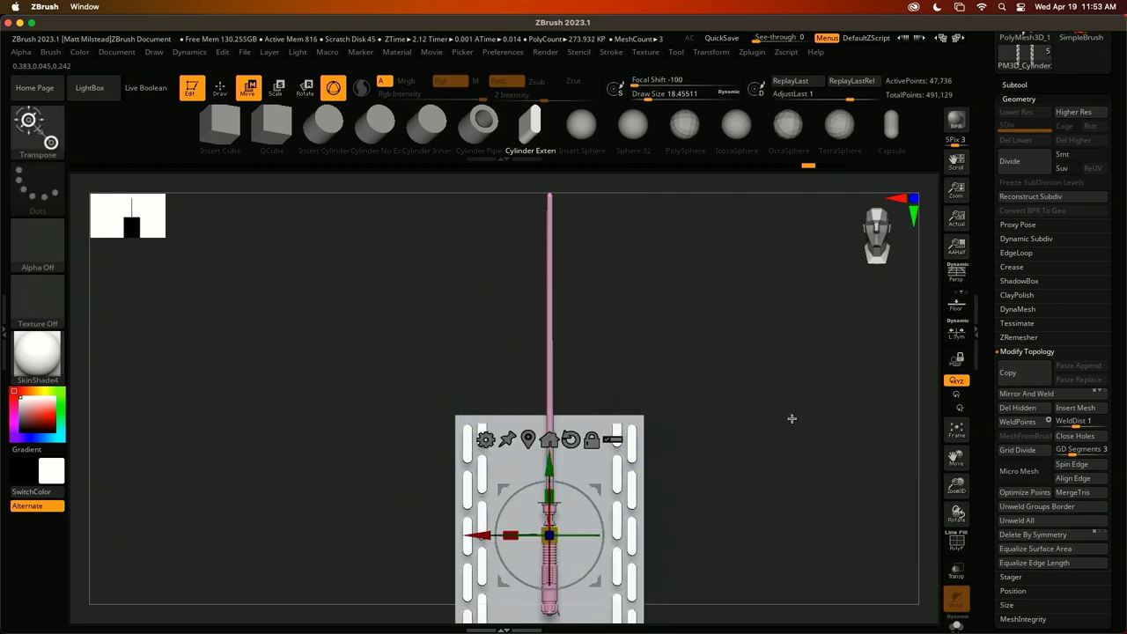
Open the Stager settings in Geometry and store the slot array's current position as its home stage
{"action": "left_click_drag", "start_coordinate": [792, 418], "coordinate": [877, 325]}
{"action": "left_click", "coordinate": [1025, 352]}
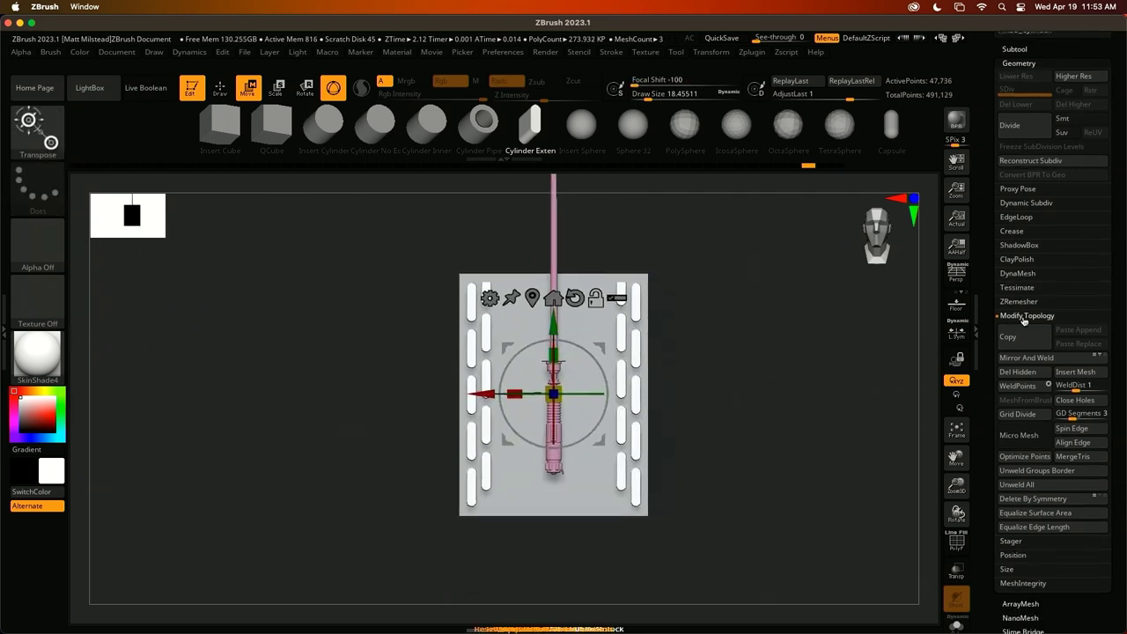
{"action": "scroll", "coordinate": [1057, 389], "scroll_direction": "down", "scroll_amount": 1}
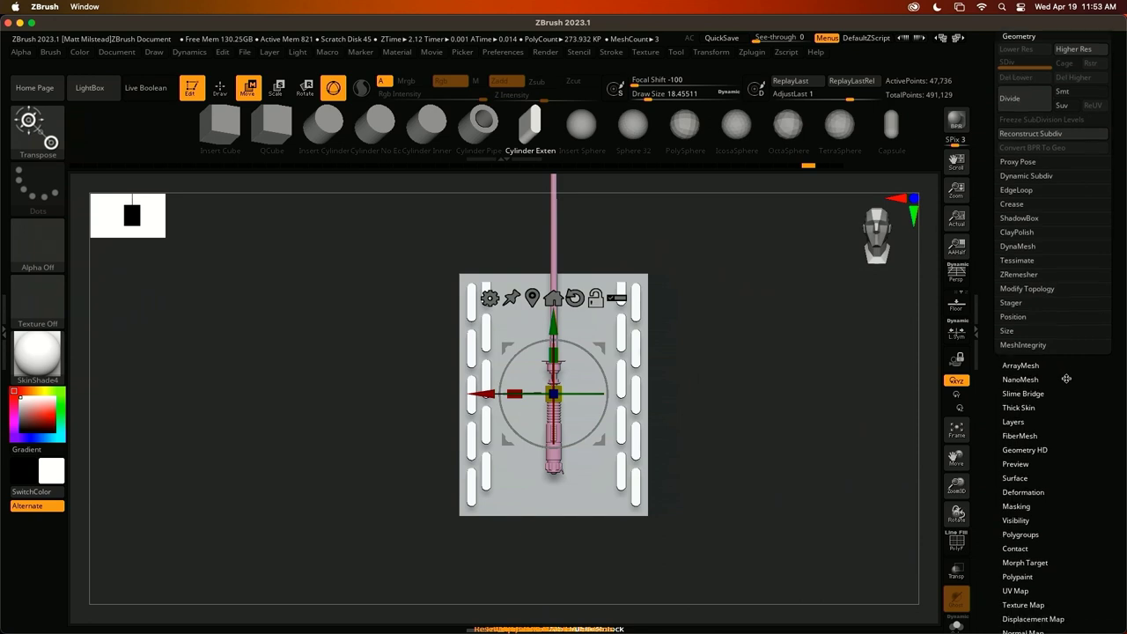
{"action": "scroll", "coordinate": [1064, 380], "scroll_direction": "up", "scroll_amount": 4}
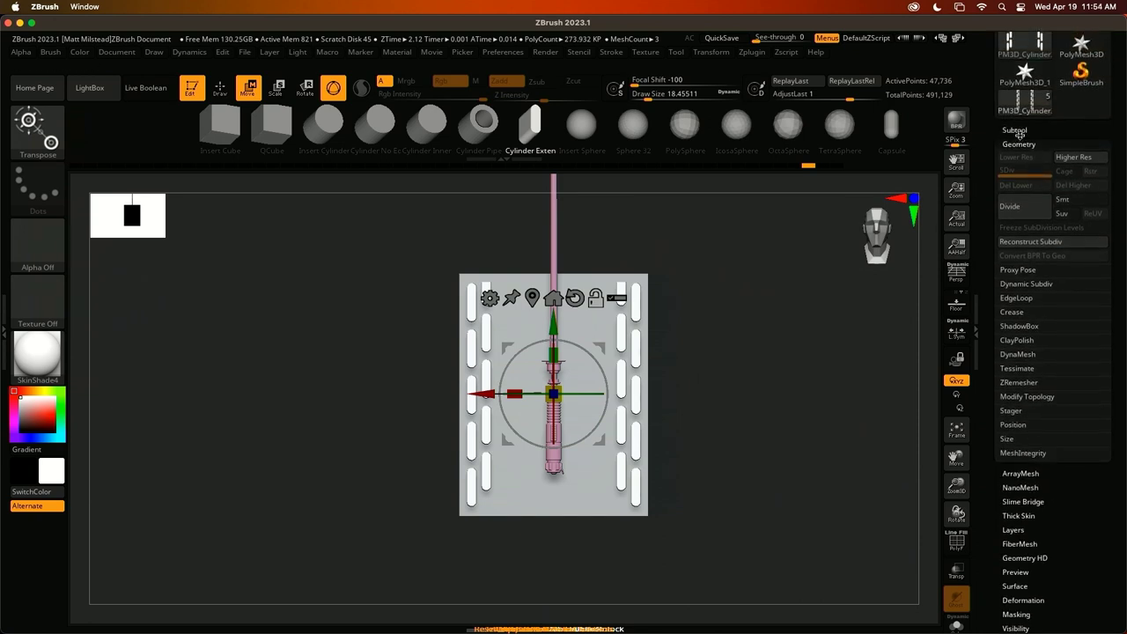
{"action": "left_click", "coordinate": [1015, 130]}
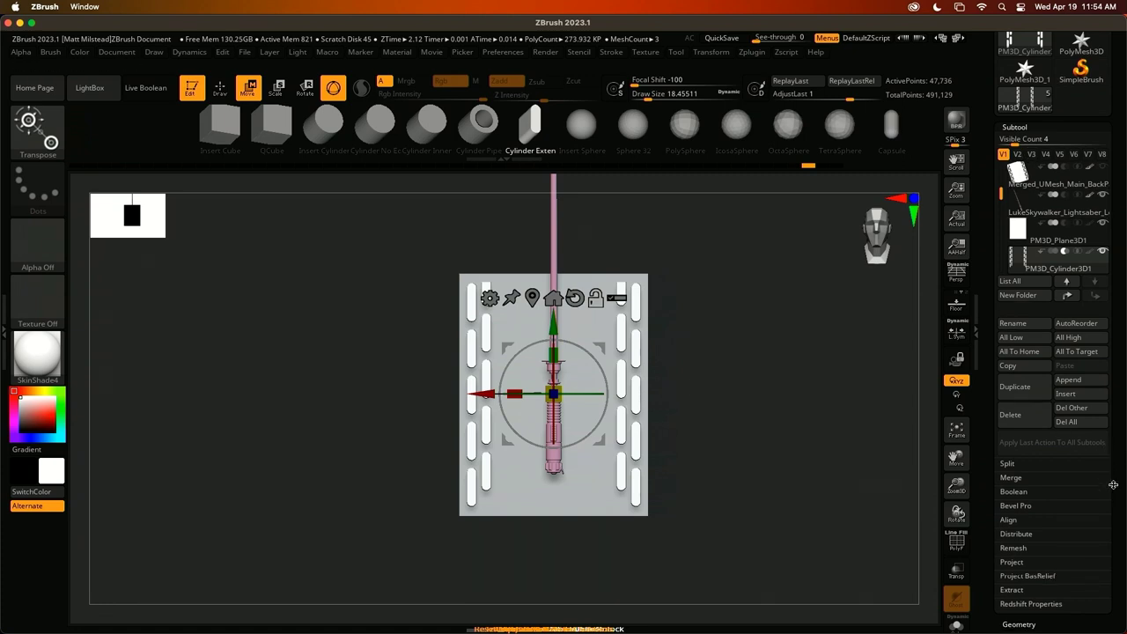
{"action": "scroll", "coordinate": [1112, 484], "scroll_direction": "down", "scroll_amount": 6}
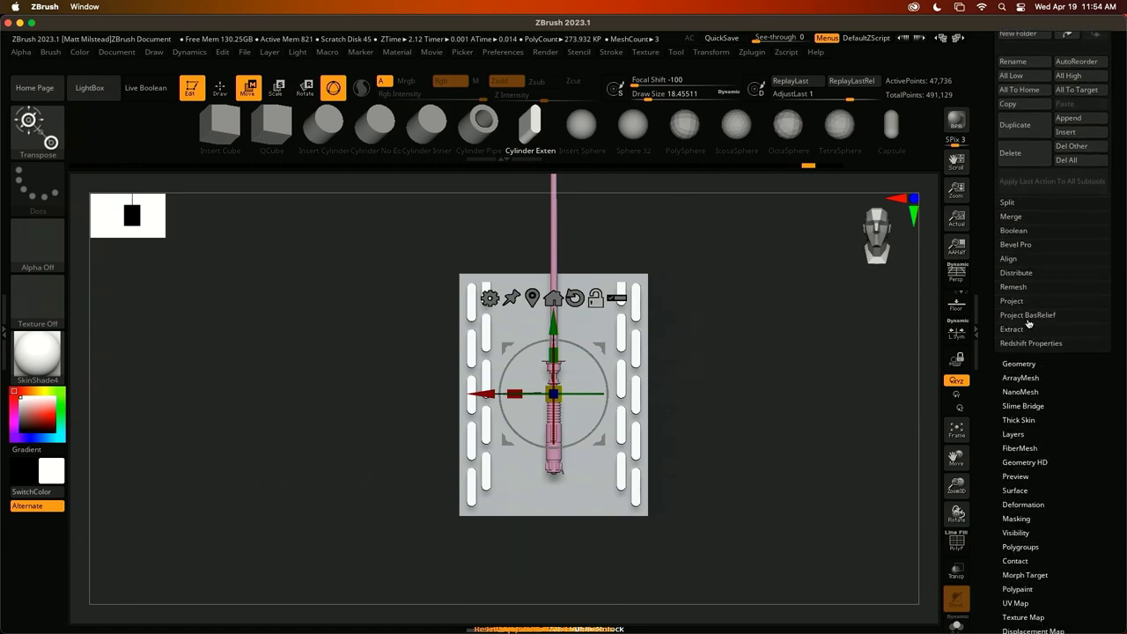
{"action": "scroll", "coordinate": [1061, 361], "scroll_direction": "down", "scroll_amount": 1}
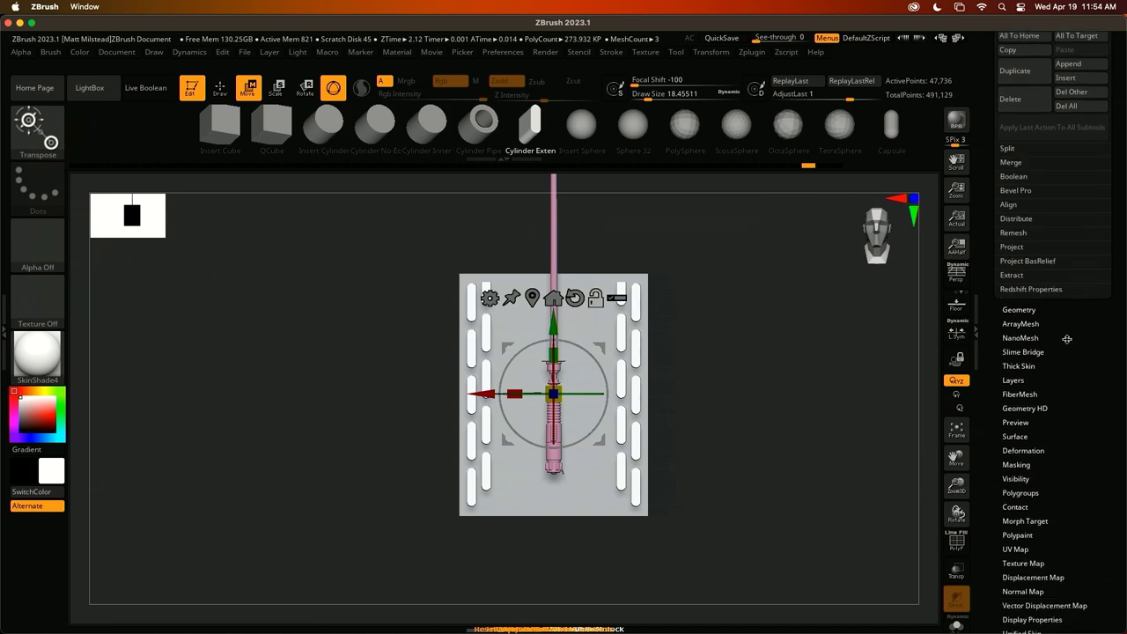
{"action": "left_click", "coordinate": [1019, 309]}
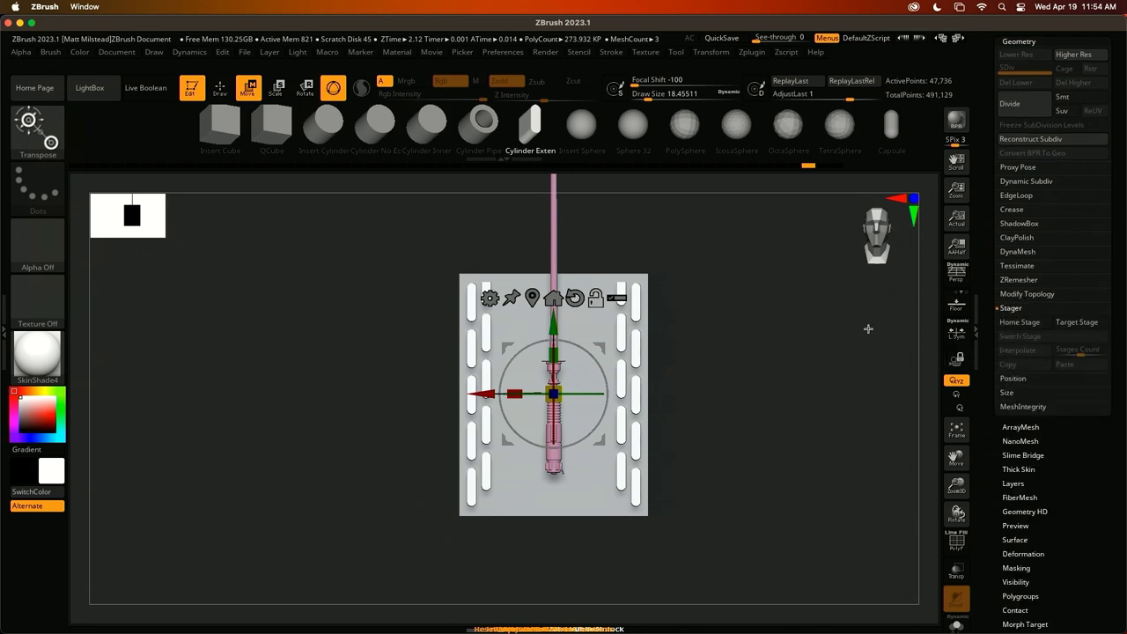
{"action": "left_click", "coordinate": [1019, 322]}
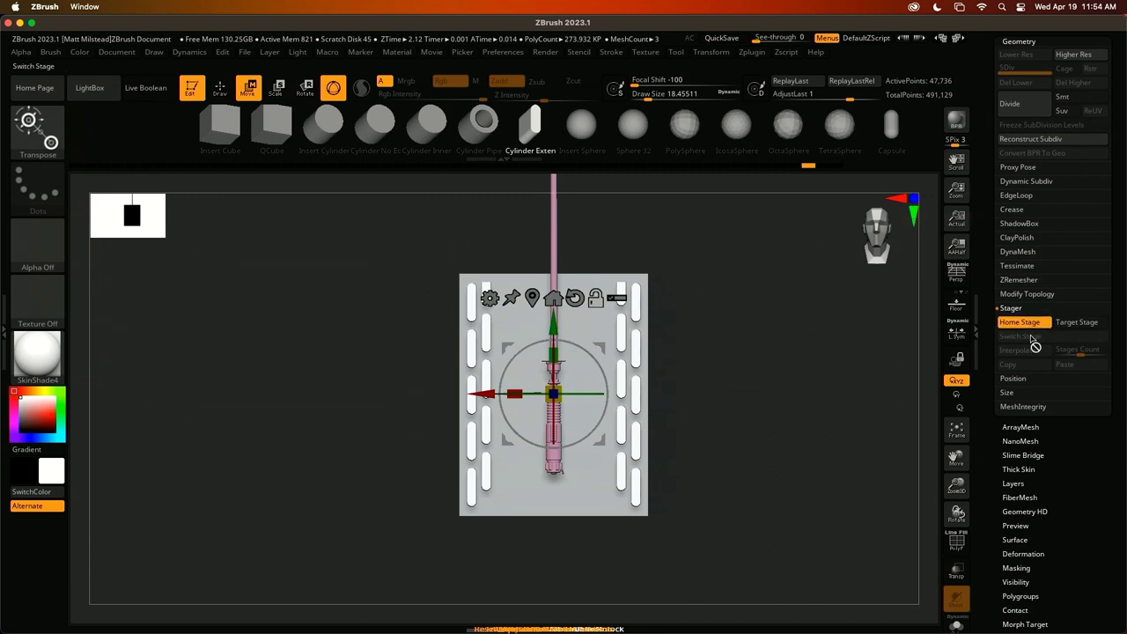
Clear the stored home stage and move the slot array along Z until it passes evenly through the panel's thickness
{"action": "left_click_drag", "start_coordinate": [792, 355], "coordinate": [825, 361]}
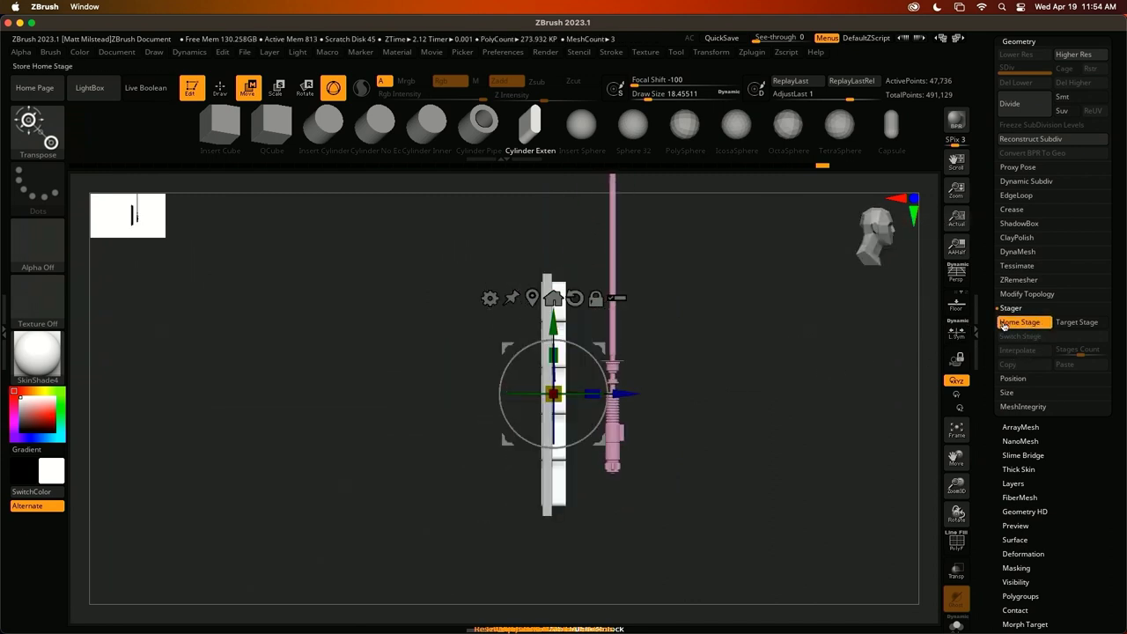
{"action": "left_click", "coordinate": [1004, 324]}
{"action": "left_click_drag", "start_coordinate": [916, 360], "coordinate": [620, 397], "text": "alt"}
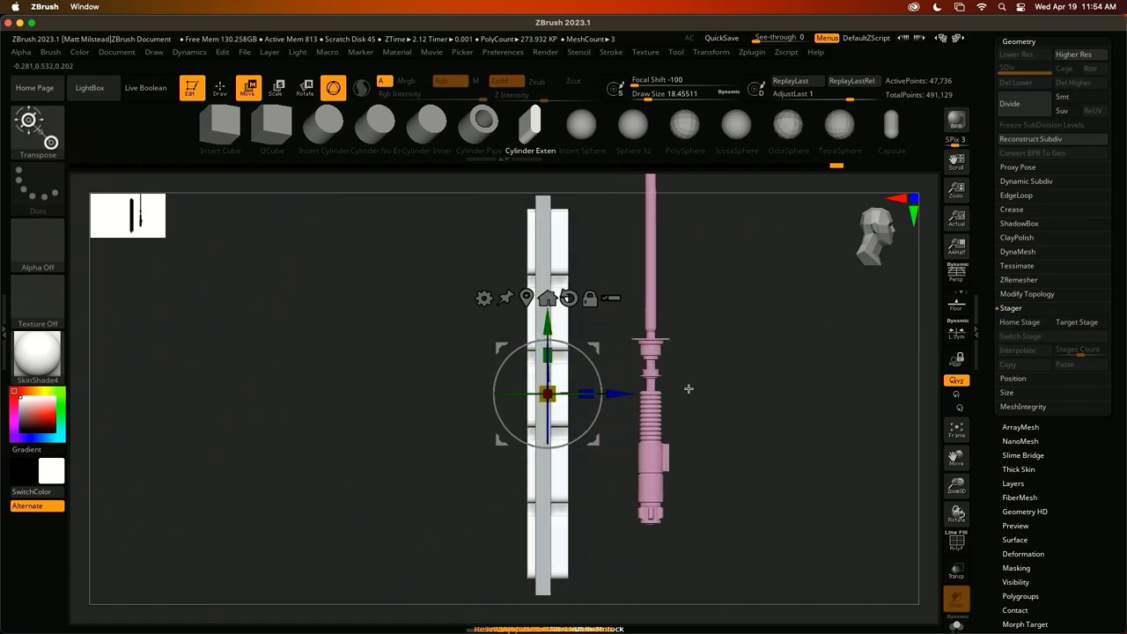
{"action": "left_click_drag", "start_coordinate": [686, 390], "coordinate": [832, 365]}
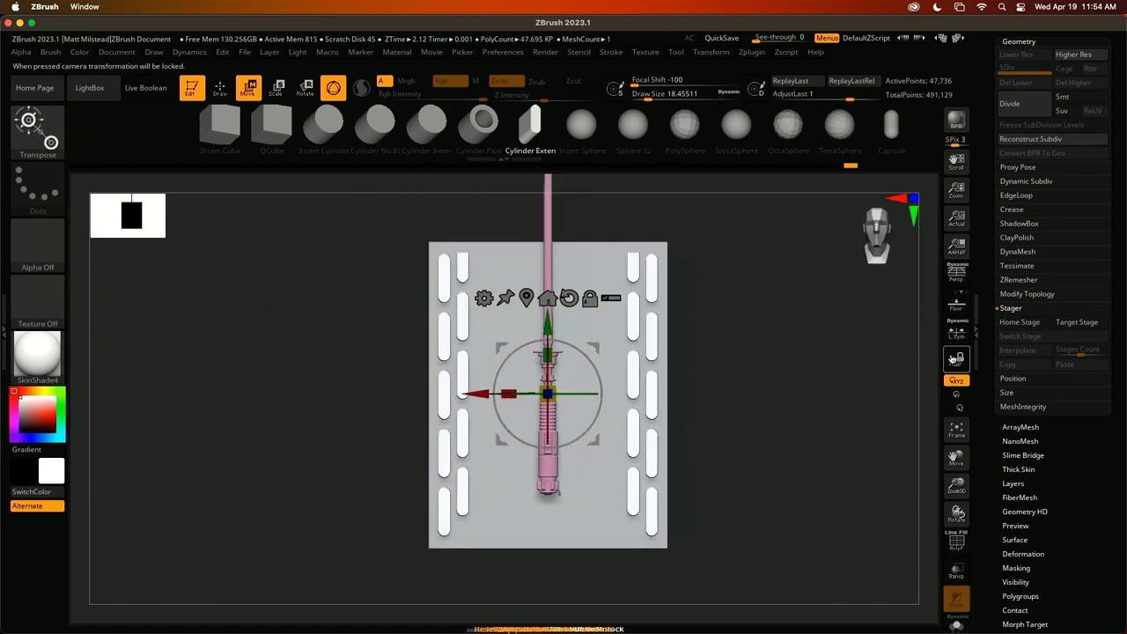
Store the centered slot array's position as the home stage, and check the cuts by toggling Live Boolean on and off
{"action": "left_click", "coordinate": [1019, 322]}
{"action": "left_click_drag", "start_coordinate": [805, 356], "coordinate": [822, 354]}
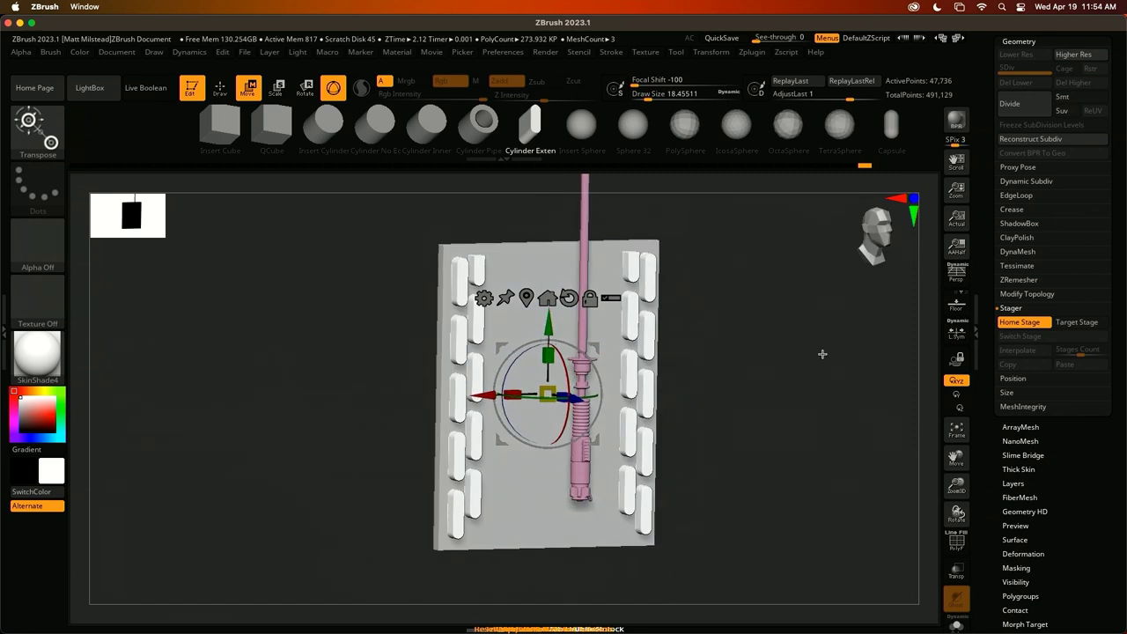
{"action": "left_click", "coordinate": [164, 95]}
{"action": "left_click_drag", "start_coordinate": [772, 326], "coordinate": [754, 326]}
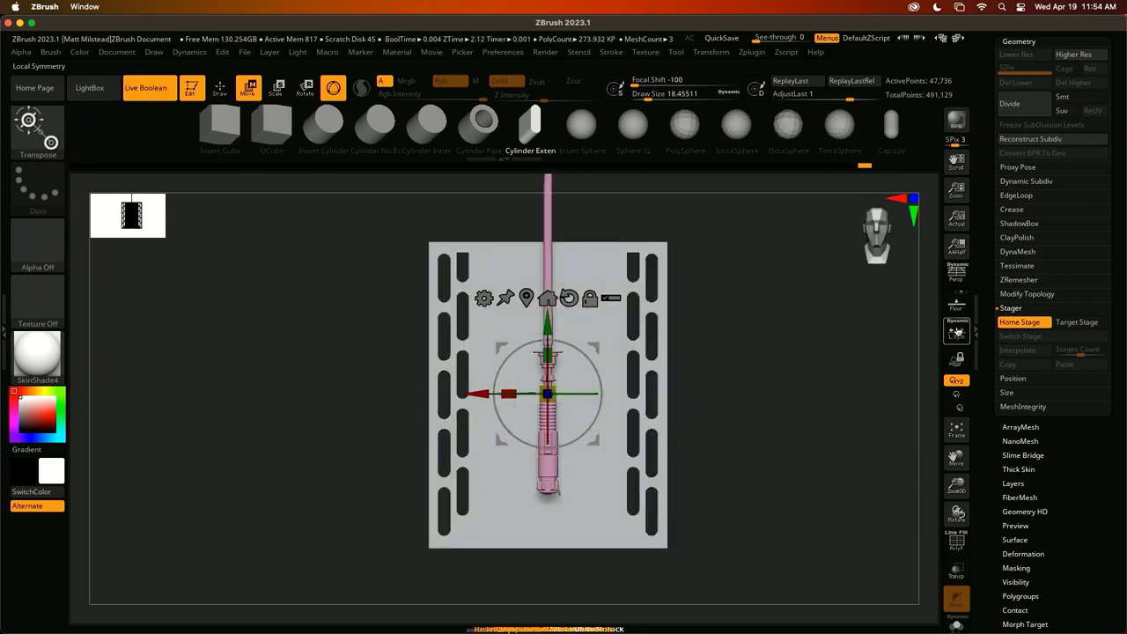
{"action": "left_click", "coordinate": [145, 87]}
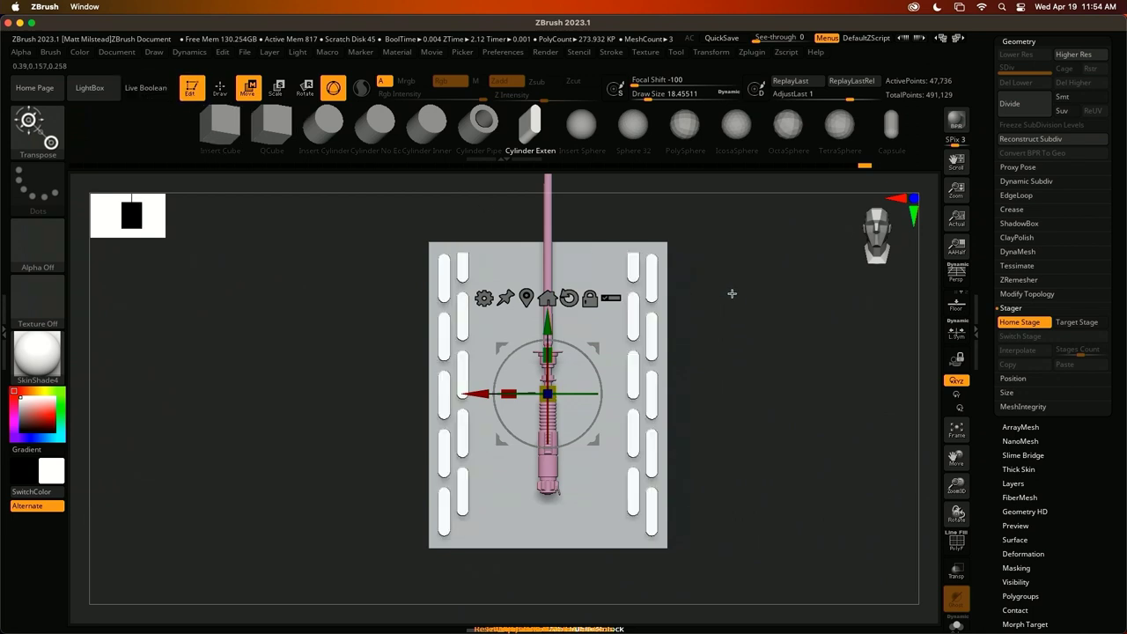
Move the slot array to the world origin and store that position as its target stage
{"action": "left_click_drag", "start_coordinate": [763, 319], "coordinate": [778, 314], "text": "alt"}
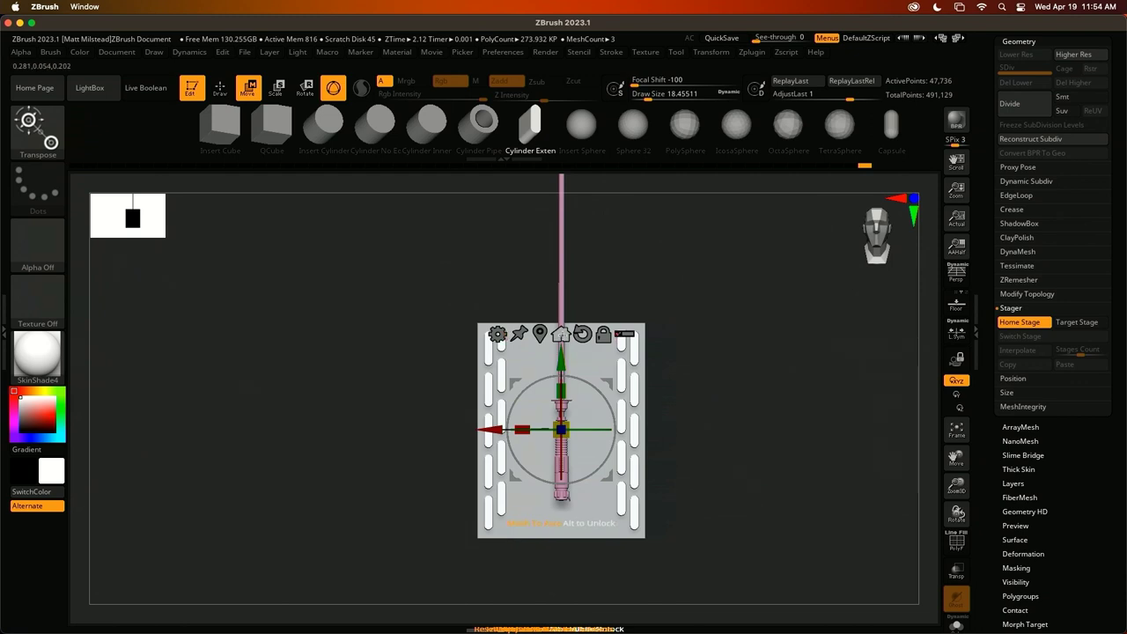
{"action": "left_click", "coordinate": [561, 333]}
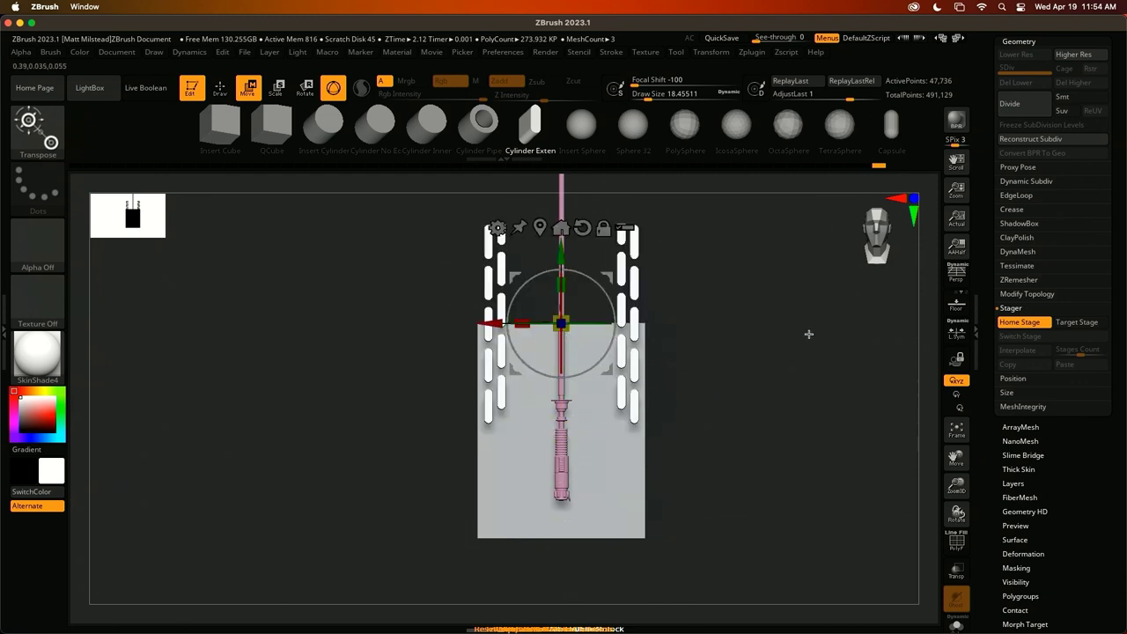
{"action": "left_click", "coordinate": [1083, 323]}
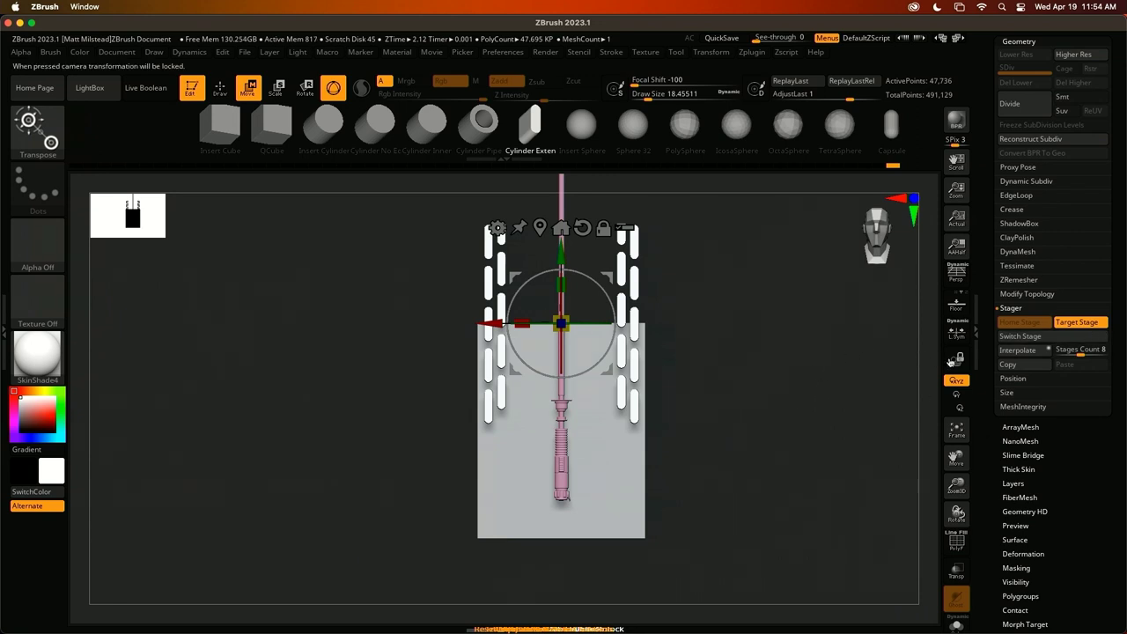
Switch the slot array repeatedly between its home and target stages to compare them, ending on the target stage
{"action": "left_click", "coordinate": [1034, 340]}
{"action": "left_click", "coordinate": [1036, 340]}
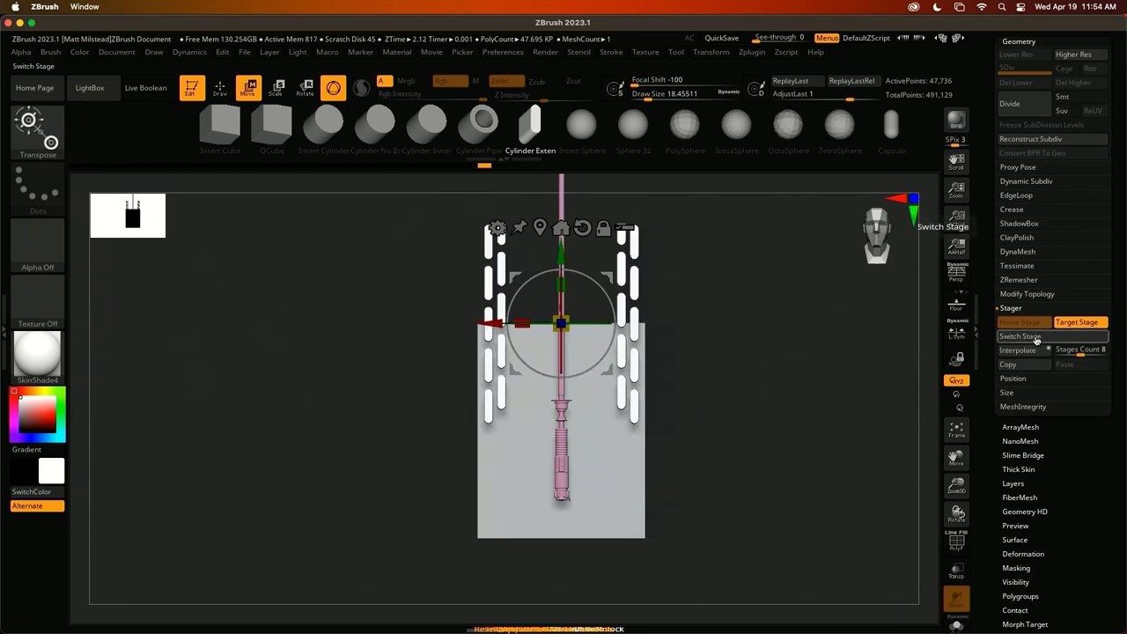
{"action": "left_click", "coordinate": [1037, 340]}
{"action": "left_click", "coordinate": [1038, 339]}
{"action": "left_click", "coordinate": [1039, 339]}
{"action": "left_click", "coordinate": [1039, 339]}
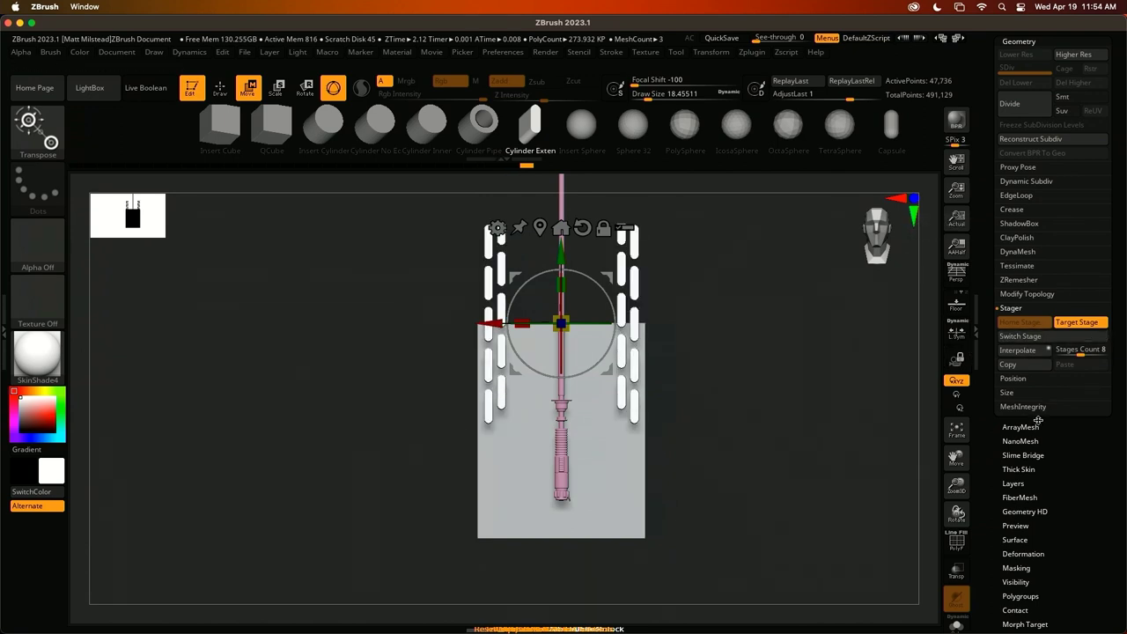
Mirror And Weld the slot array along the Y axis at the origin, and switch it back to its home stage
{"action": "left_click", "coordinate": [1040, 294]}
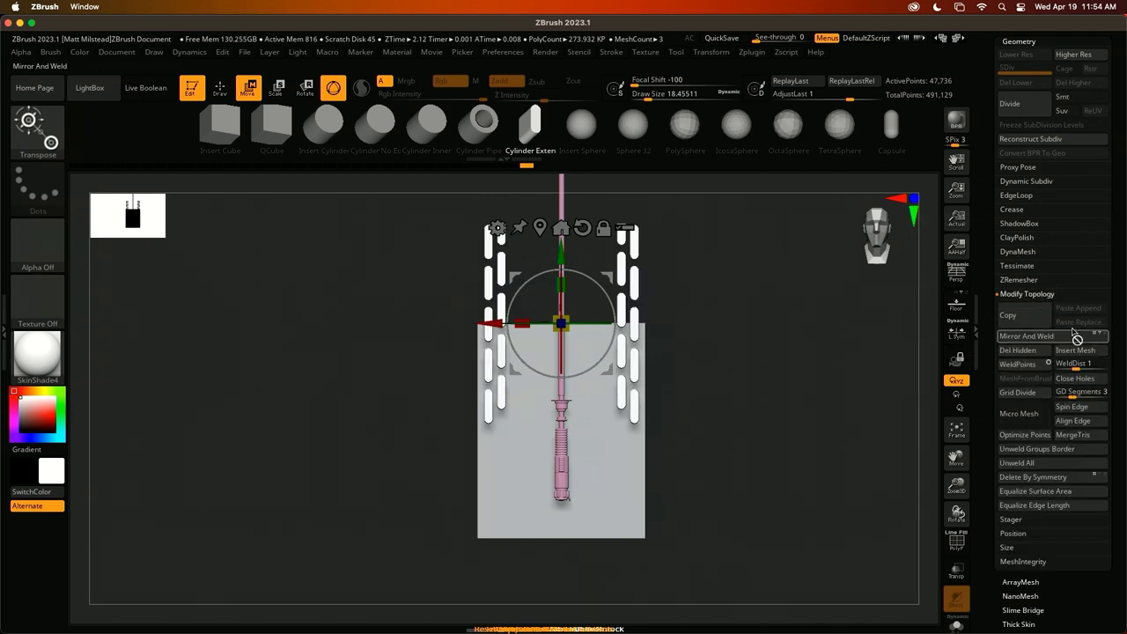
{"action": "left_click", "coordinate": [1052, 337]}
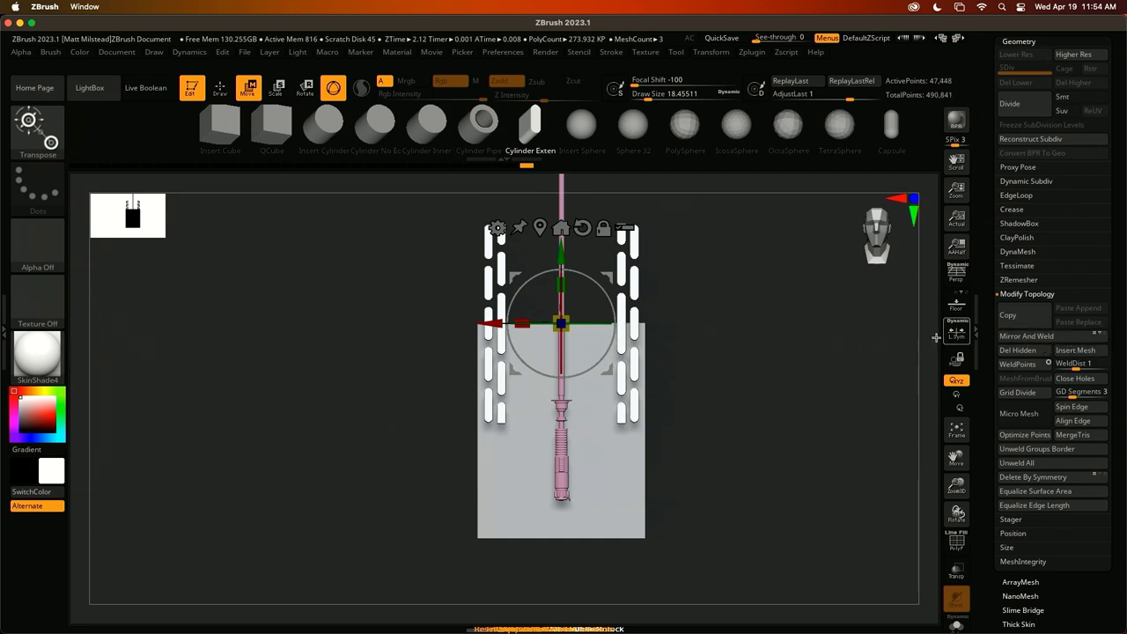
{"action": "left_click", "coordinate": [1030, 295]}
{"action": "left_click", "coordinate": [1026, 309]}
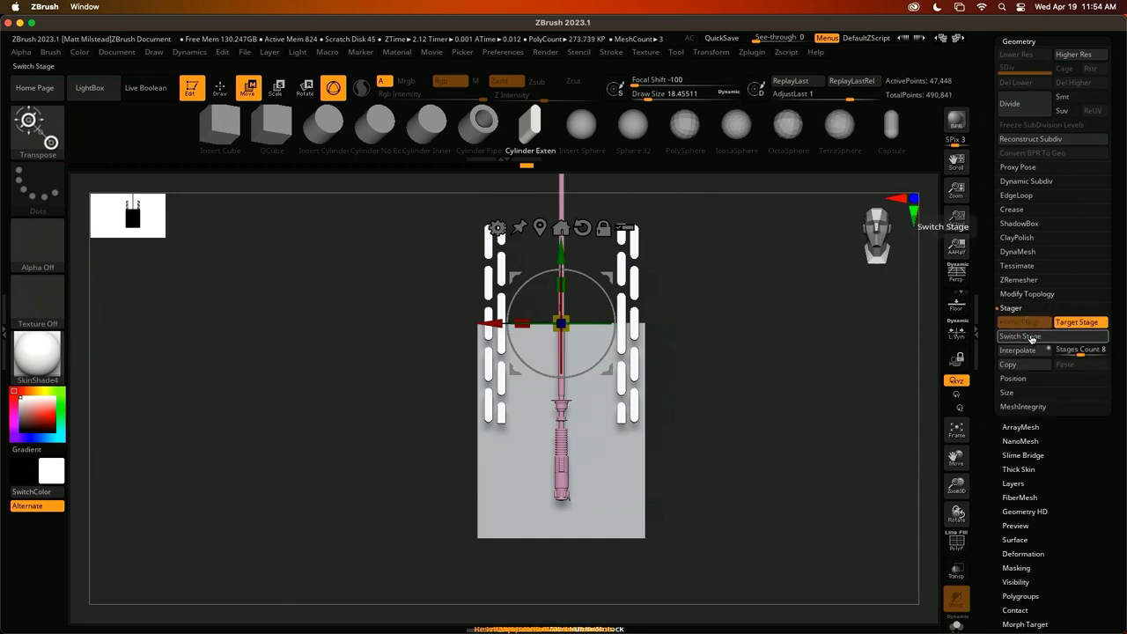
{"action": "left_click", "coordinate": [1029, 337]}
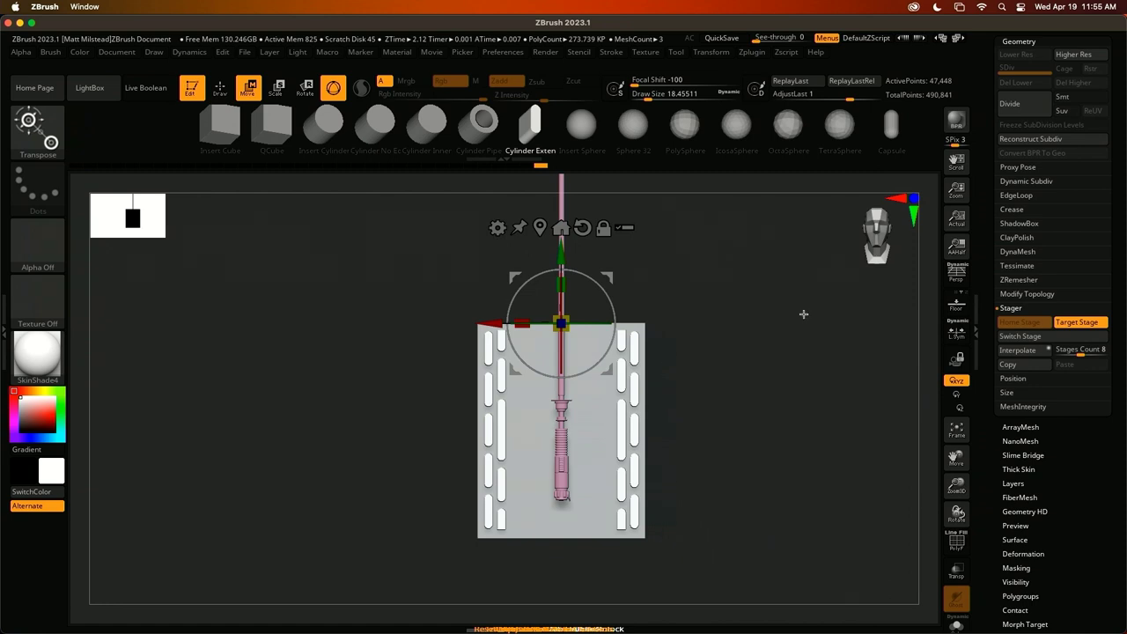
Clear the slot array's target stage, turn on Live Boolean and switch to Draw mode to inspect the mirrored cutouts
{"action": "left_click", "coordinate": [1075, 322]}
{"action": "left_click_drag", "start_coordinate": [749, 375], "coordinate": [792, 380]}
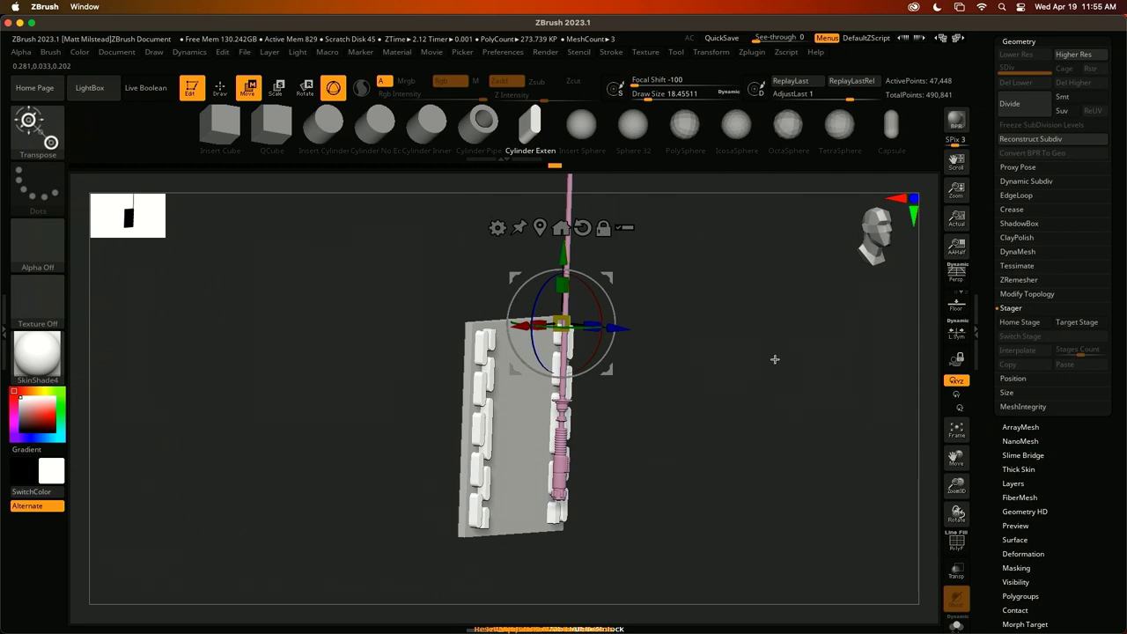
{"action": "left_click_drag", "start_coordinate": [756, 354], "coordinate": [761, 343], "text": "shift"}
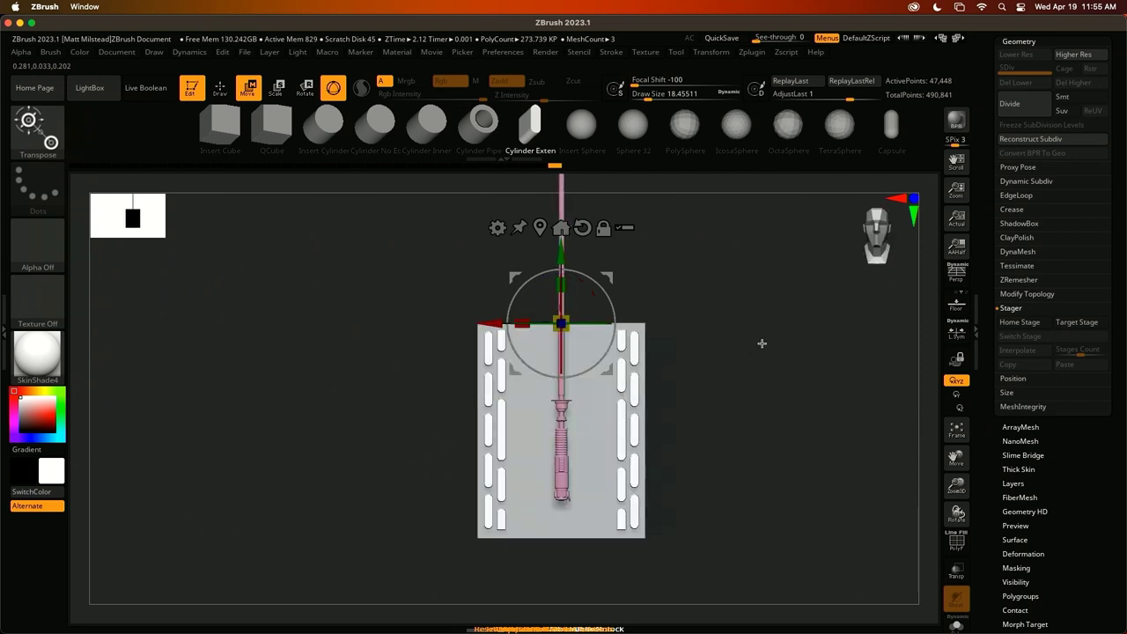
{"action": "left_click", "coordinate": [146, 87]}
{"action": "key", "text": "q"}
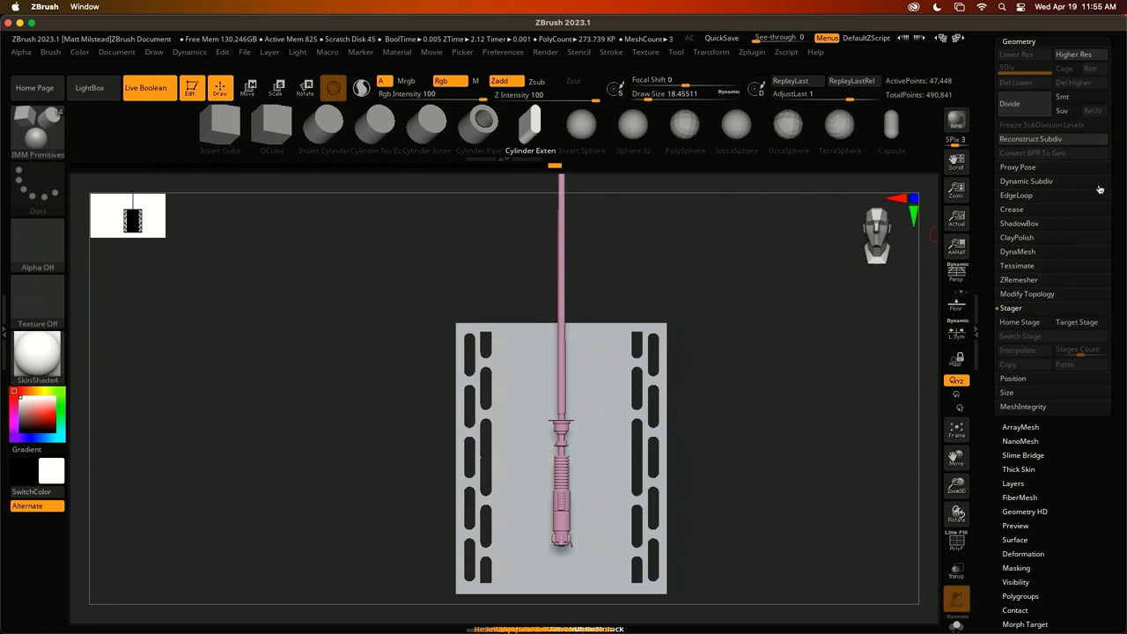
Select the PM3D_Plane3D1 panel subtool, turn off Live Boolean and show its transform gizmo
{"action": "left_click_drag", "start_coordinate": [1114, 181], "coordinate": [1114, 258]}
{"action": "left_click", "coordinate": [1026, 103]}
{"action": "mouse_move", "coordinate": [798, 318]}
{"action": "left_mouse_down", "text": "alt"}
{"action": "mouse_move", "coordinate": [802, 362]}
{"action": "mouse_move", "coordinate": [797, 308]}
{"action": "left_mouse_up", "text": "alt"}
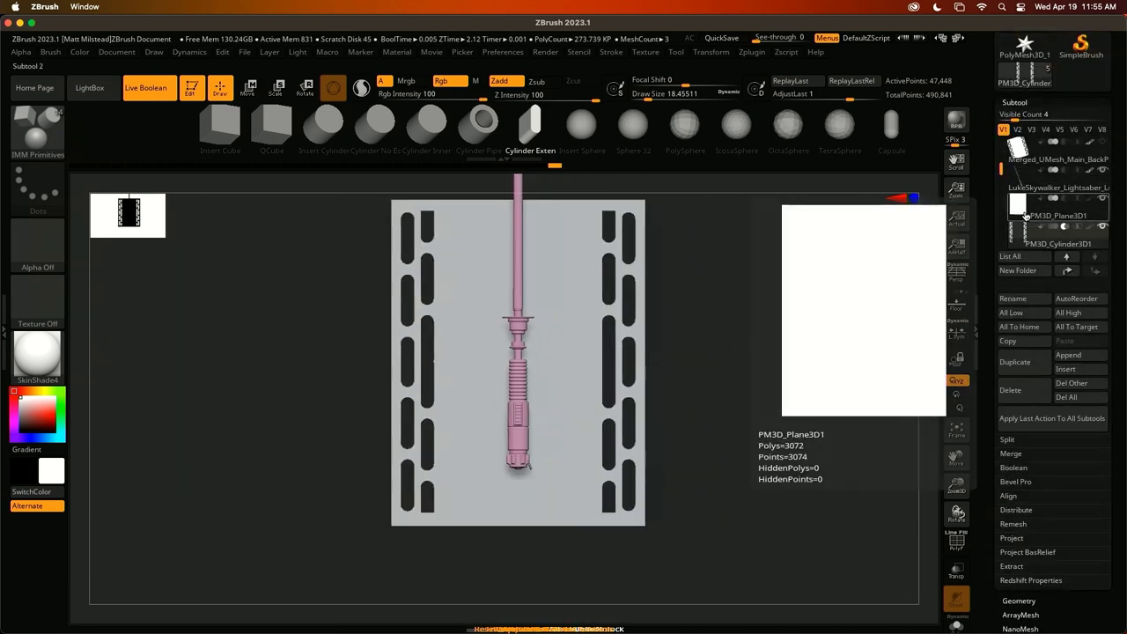
{"action": "left_click", "coordinate": [1021, 214]}
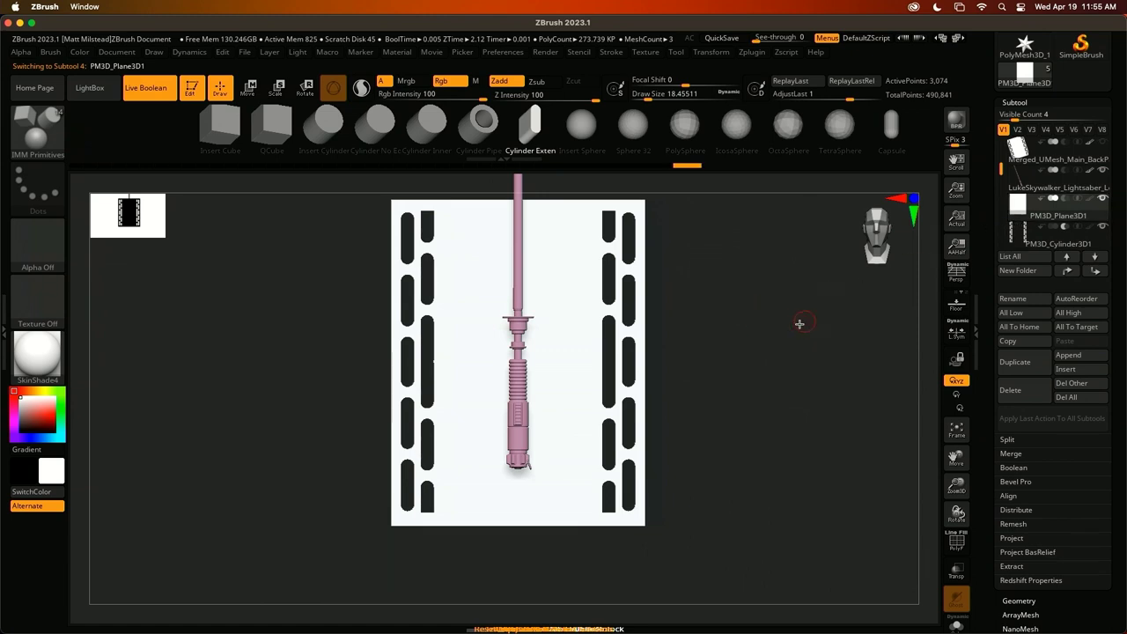
{"action": "left_click", "coordinate": [145, 87]}
{"action": "key", "text": "w"}
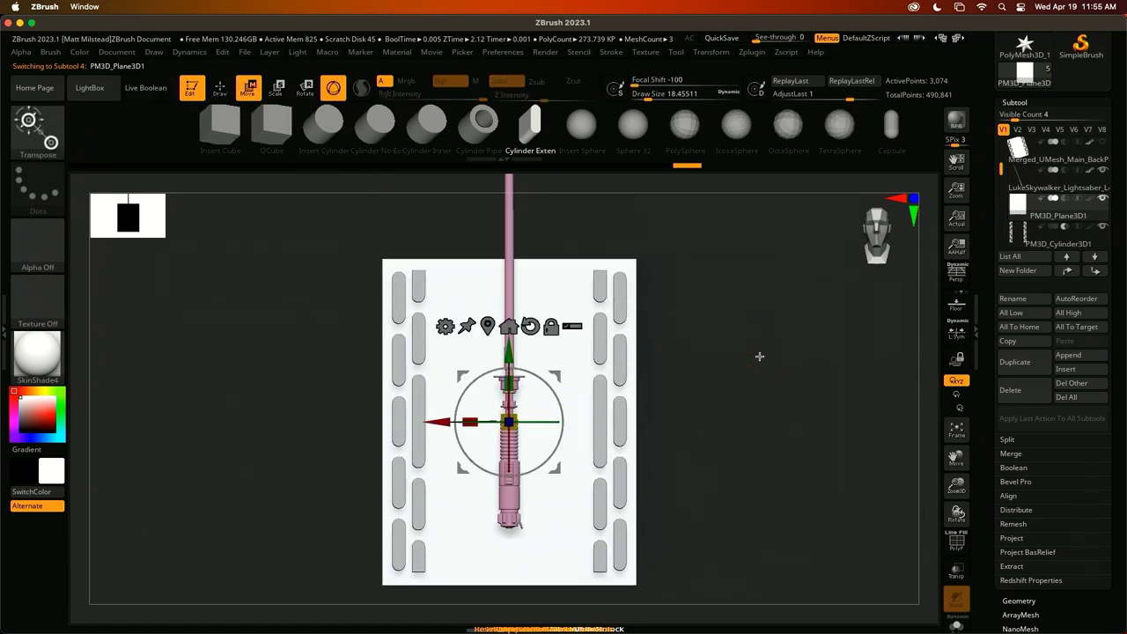
{"action": "scroll", "coordinate": [774, 343], "scroll_direction": "down", "scroll_amount": 2}
{"action": "left_click", "coordinate": [1002, 129]}
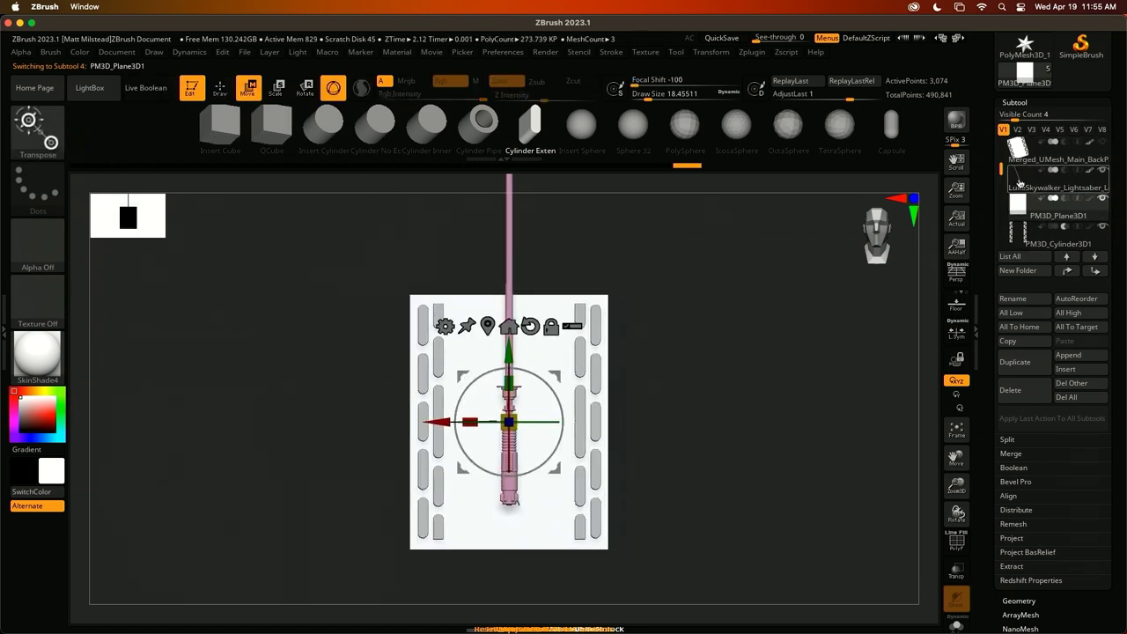
Multi-select the panel and slot subtools without the lightsaber and group them into a new folder named "Panel"
{"action": "mouse_move", "coordinate": [1014, 186]}
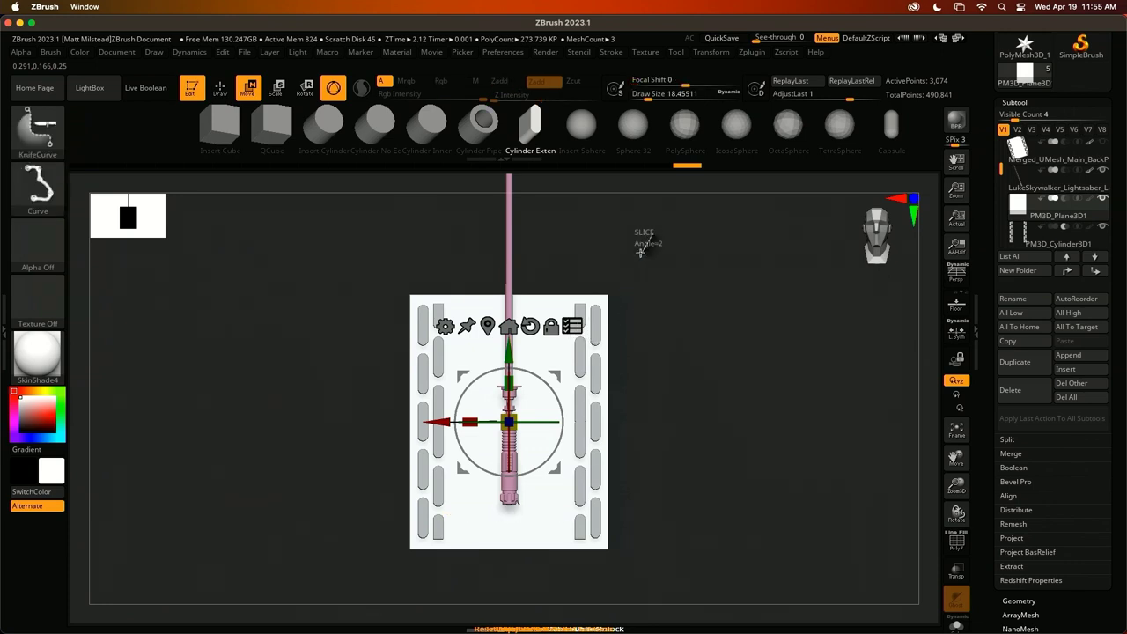
{"action": "left_click_drag", "start_coordinate": [651, 233], "coordinate": [560, 390], "text": "ctrl+shift"}
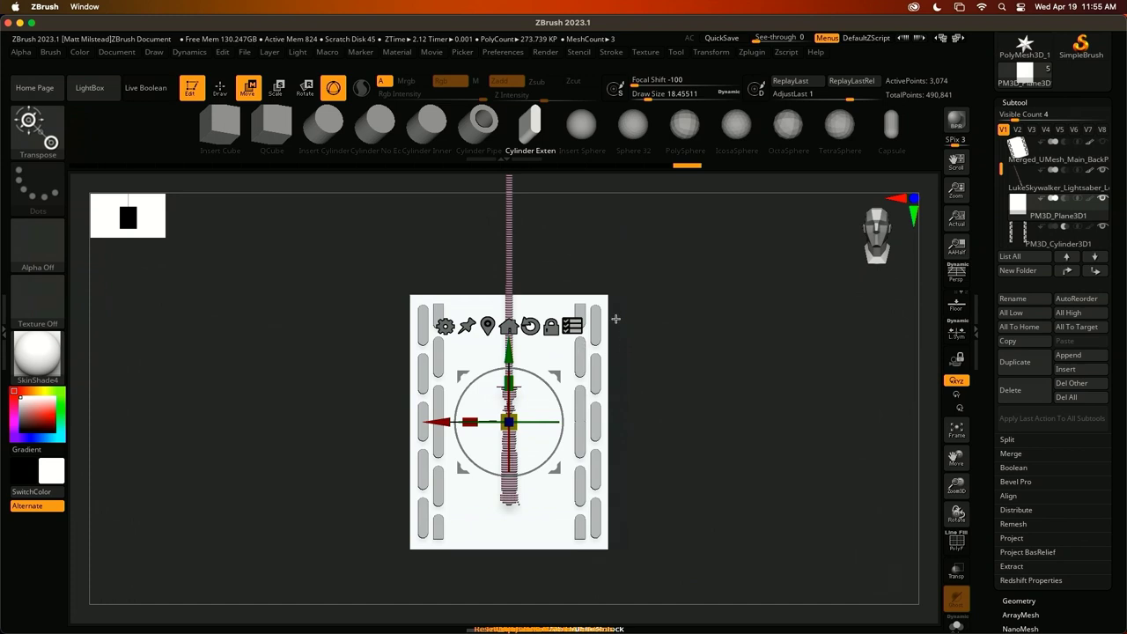
{"action": "key", "text": "ctrl+f"}
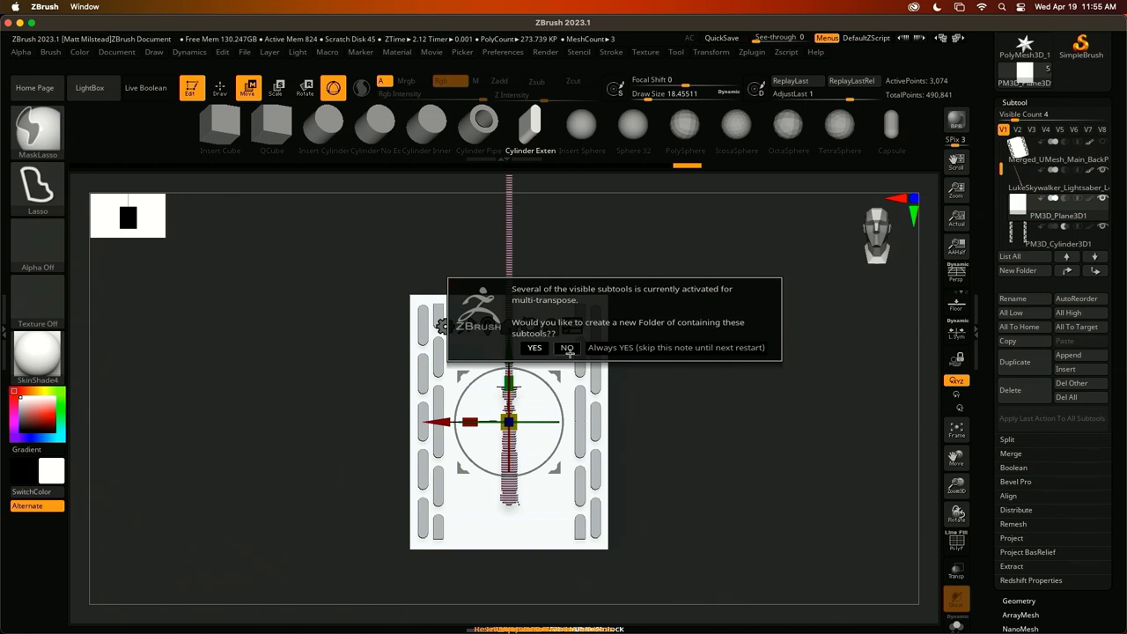
{"action": "left_click", "coordinate": [535, 346]}
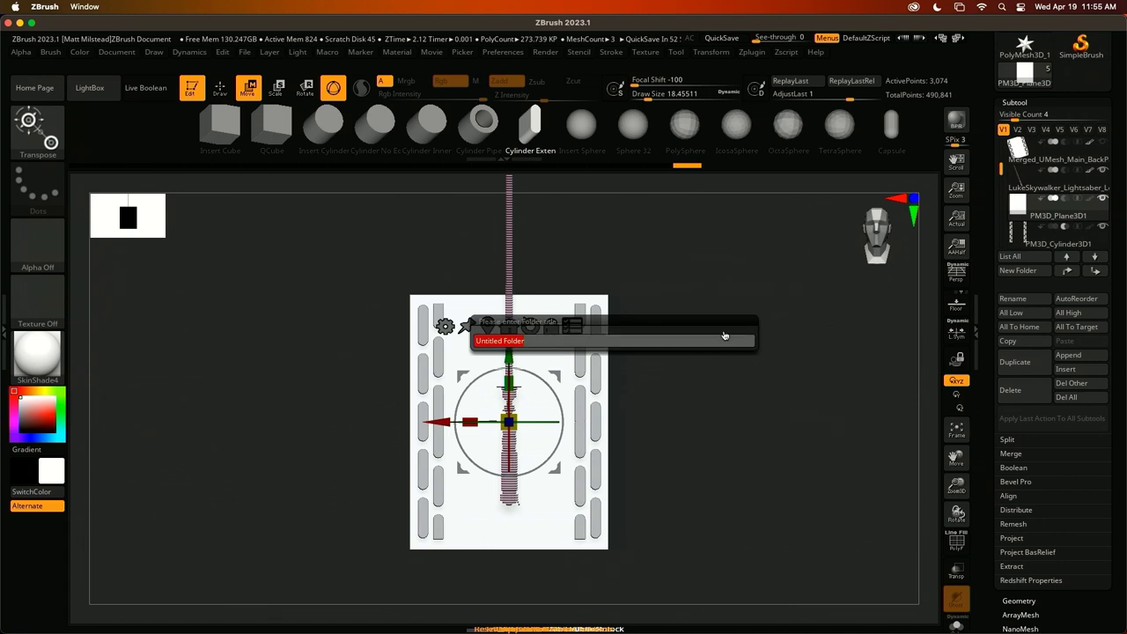
{"action": "type", "text": "Panel"}
{"action": "key", "text": "Return"}
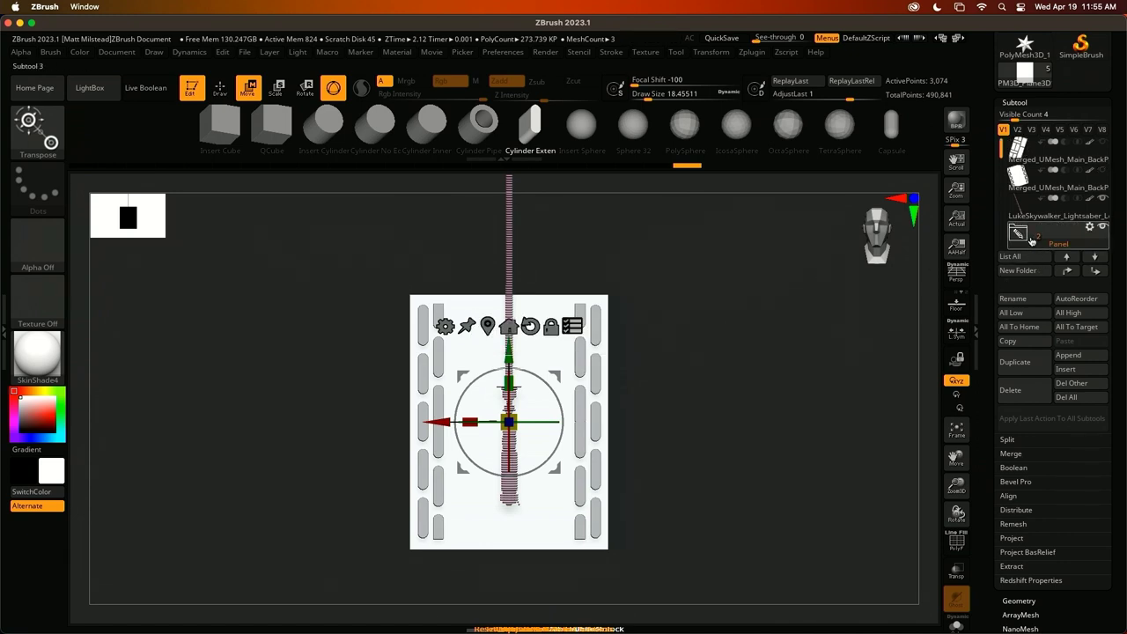
Switch to Draw mode with Live Boolean on and run Boolean Folder on the Panel folder to bake the slot cutouts
{"action": "left_click_drag", "start_coordinate": [1001, 150], "coordinate": [1004, 195]}
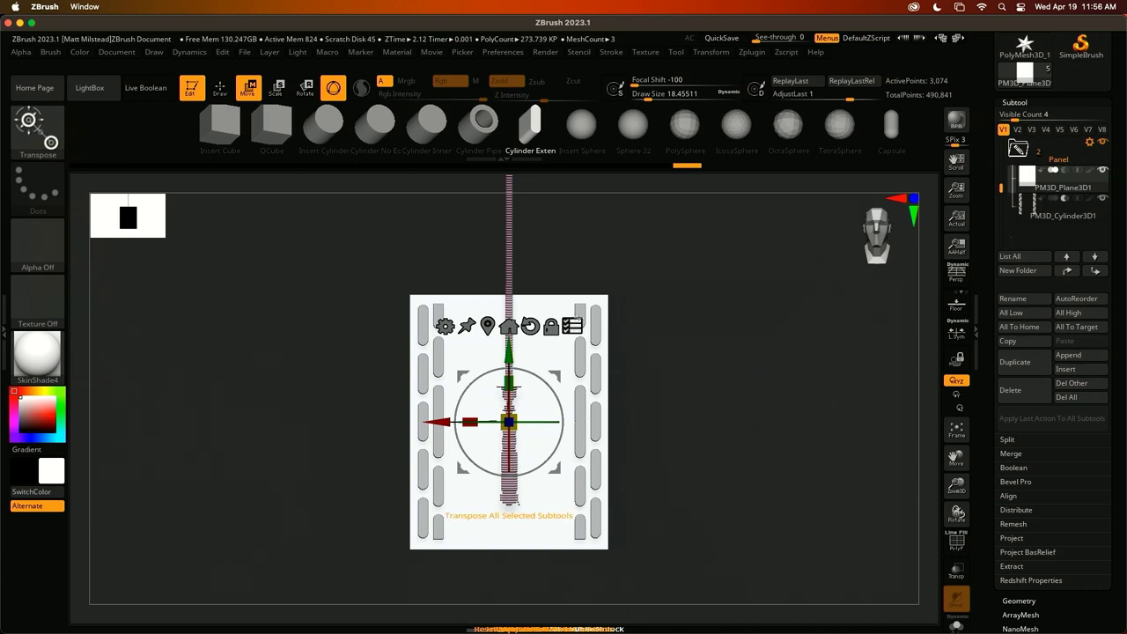
{"action": "key", "text": "q"}
{"action": "left_click", "coordinate": [145, 87]}
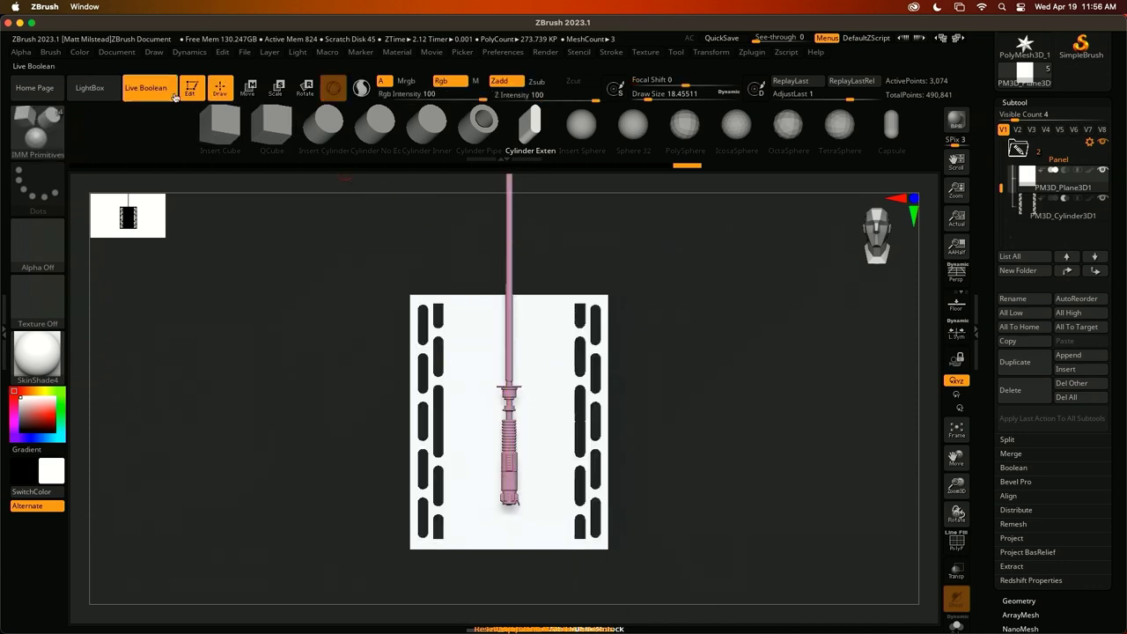
{"action": "left_click_drag", "start_coordinate": [745, 327], "coordinate": [748, 342]}
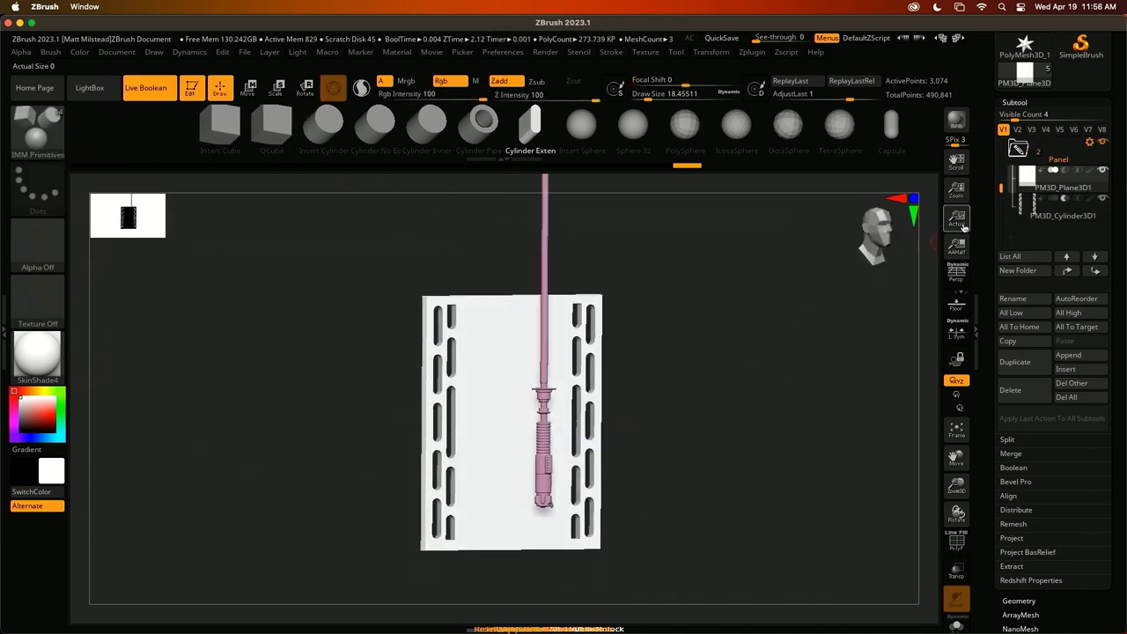
{"action": "left_click", "coordinate": [1089, 142]}
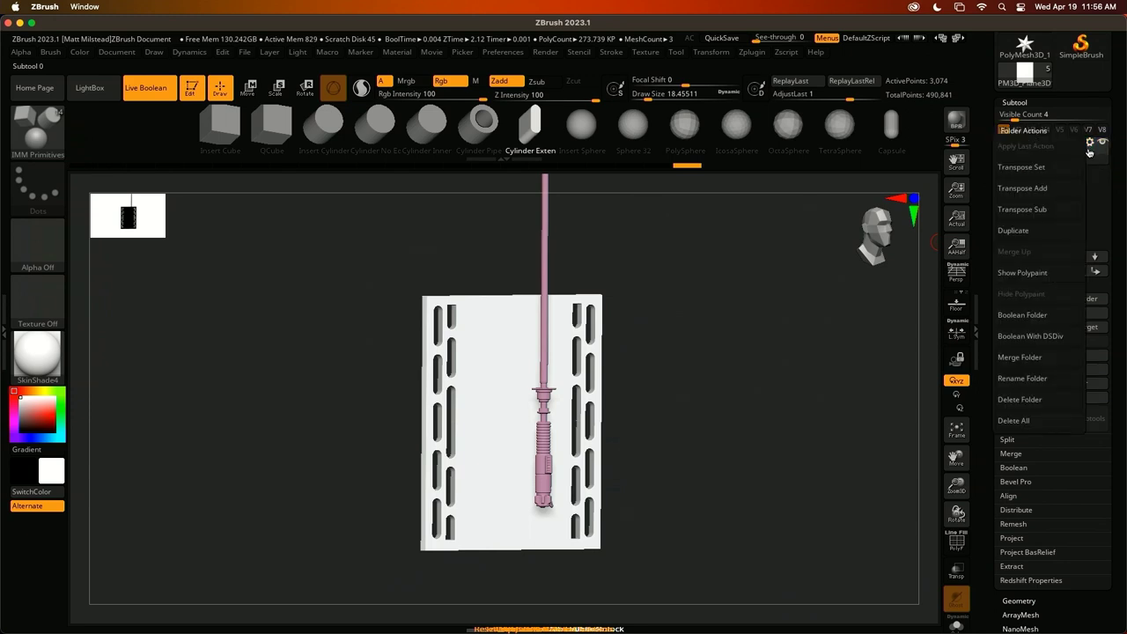
{"action": "left_click", "coordinate": [1049, 315]}
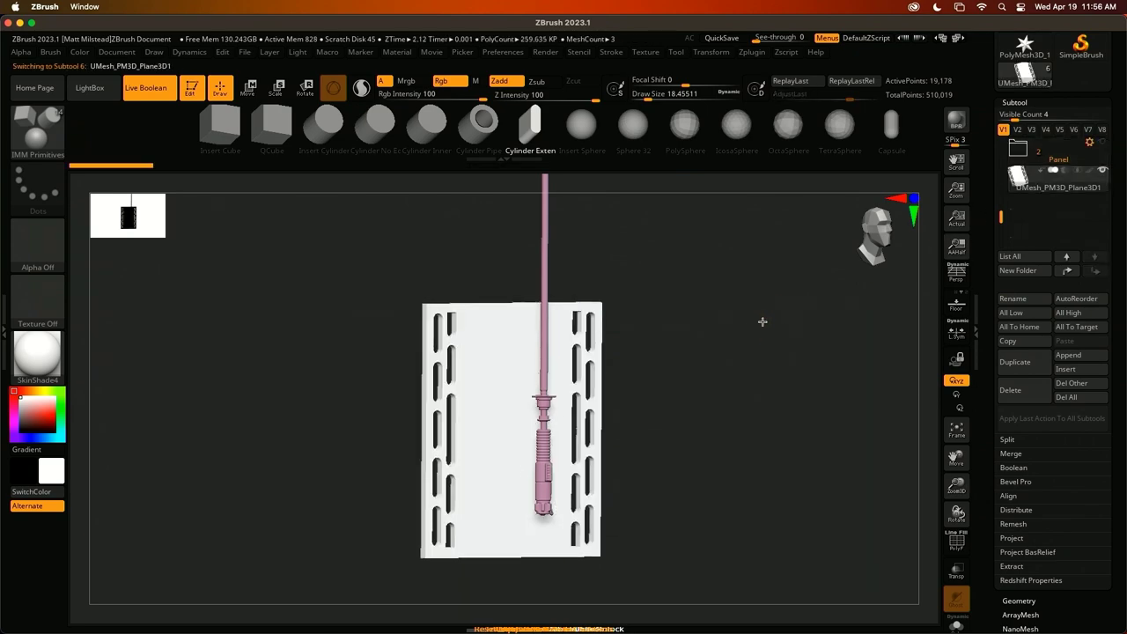
Show the PolyFrame on the booleaned panel, divide it once with Smt off and delete the lower subdivision level
{"action": "scroll", "coordinate": [762, 322], "scroll_direction": "up", "scroll_amount": 3}
{"action": "key", "text": "shift+f"}
{"action": "mouse_move", "coordinate": [791, 355]}
{"action": "left_mouse_down"}
{"action": "mouse_move", "coordinate": [795, 344]}
{"action": "mouse_move", "coordinate": [784, 344]}
{"action": "mouse_move", "coordinate": [807, 344]}
{"action": "left_mouse_up"}
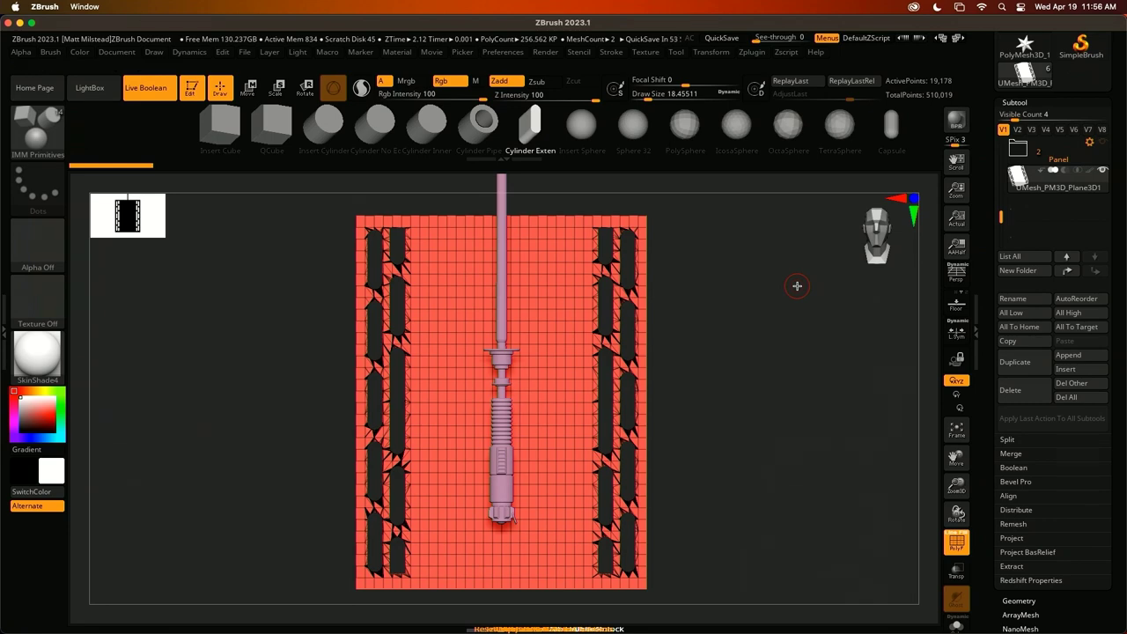
{"action": "right_click_drag", "start_coordinate": [669, 304], "coordinate": [712, 378], "text": "ctrl"}
{"action": "right_click_drag", "start_coordinate": [712, 378], "coordinate": [799, 291]}
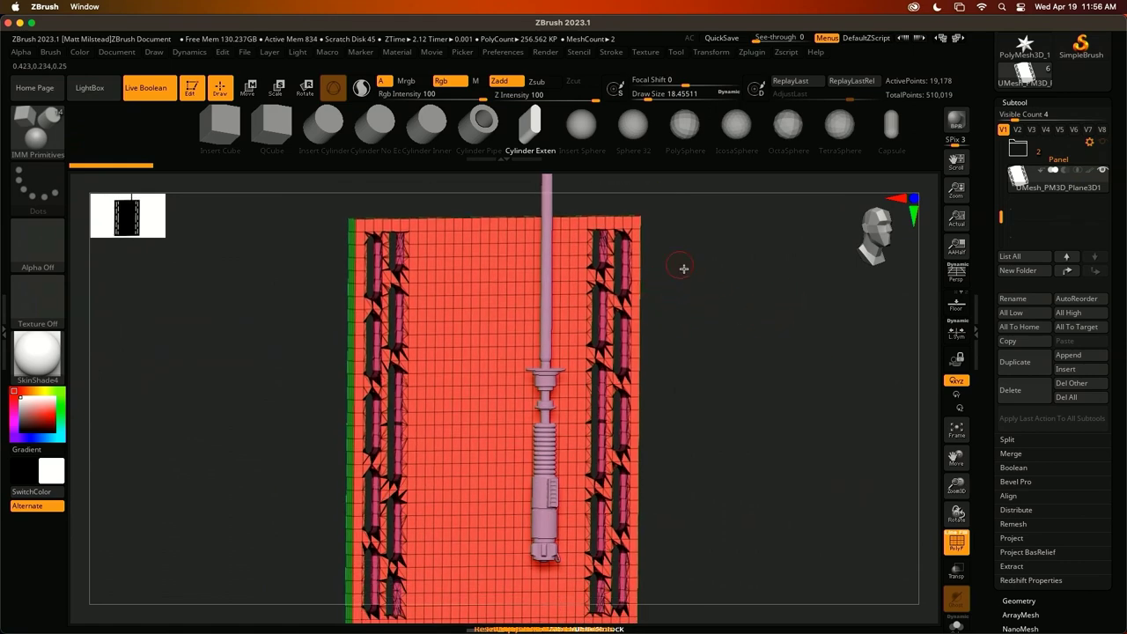
{"action": "mouse_move", "coordinate": [782, 319]}
{"action": "right_mouse_down"}
{"action": "mouse_move", "coordinate": [767, 341]}
{"action": "mouse_move", "coordinate": [783, 337]}
{"action": "right_mouse_up"}
{"action": "left_click", "coordinate": [1025, 102]}
{"action": "left_click", "coordinate": [1027, 117]}
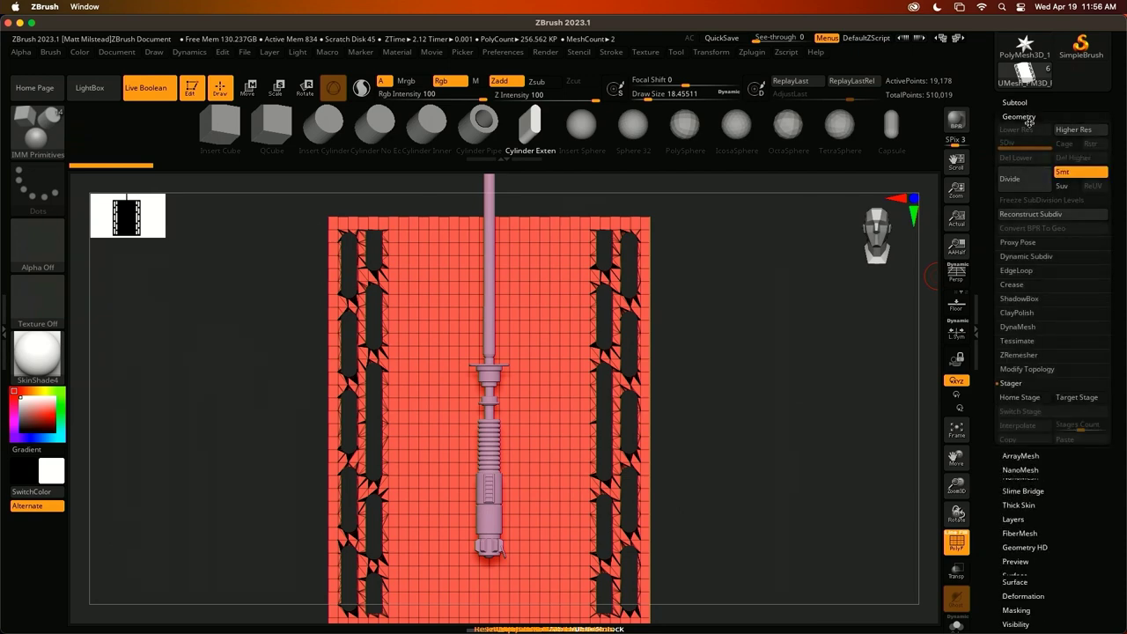
{"action": "left_click", "coordinate": [1010, 179]}
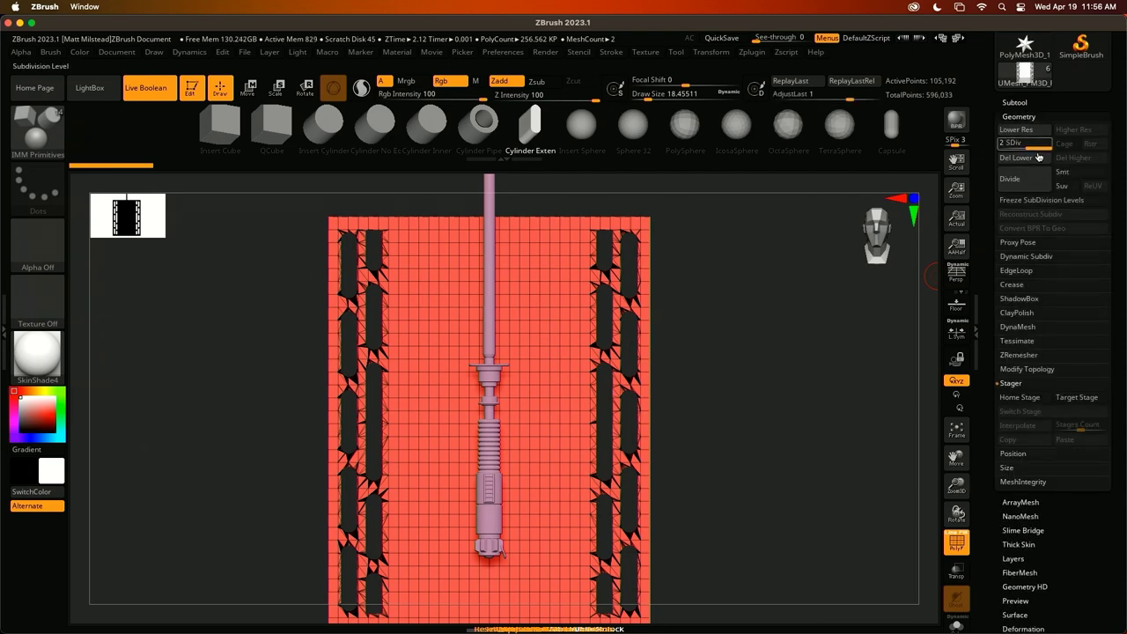
{"action": "left_click", "coordinate": [1025, 158]}
{"action": "left_click_drag", "start_coordinate": [802, 285], "coordinate": [791, 376], "text": "alt"}
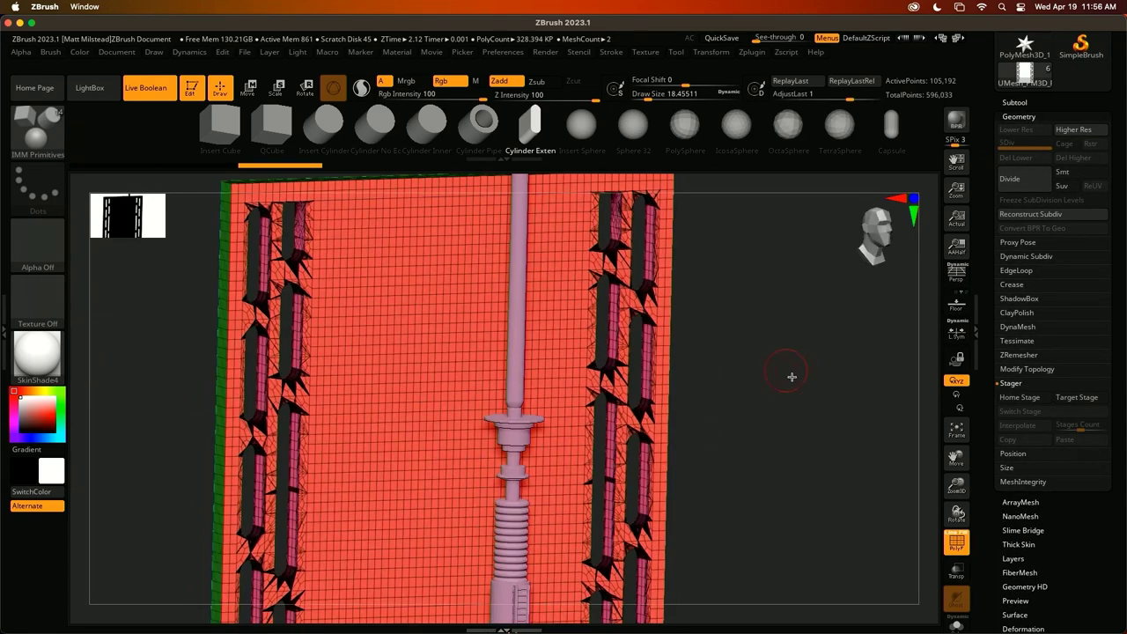
Configure ZRemesher with a Target Polygons Count of about 20, AdaptiveSize 0, KeepGroups on and SmoothGroups 0
{"action": "left_click", "coordinate": [1021, 355]}
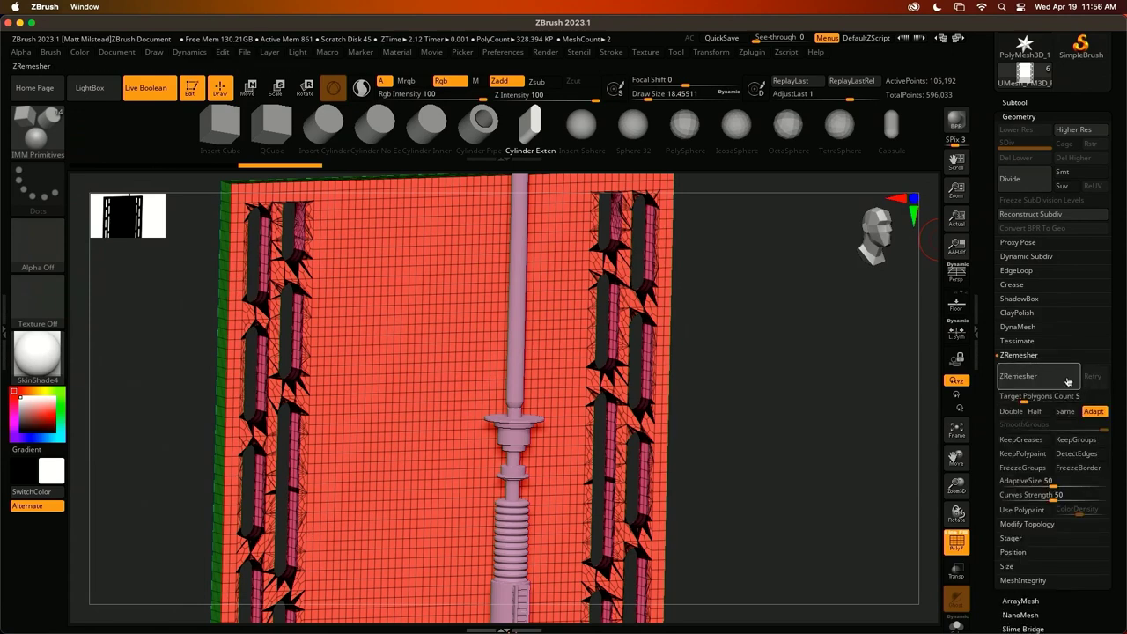
{"action": "left_click", "coordinate": [1035, 412]}
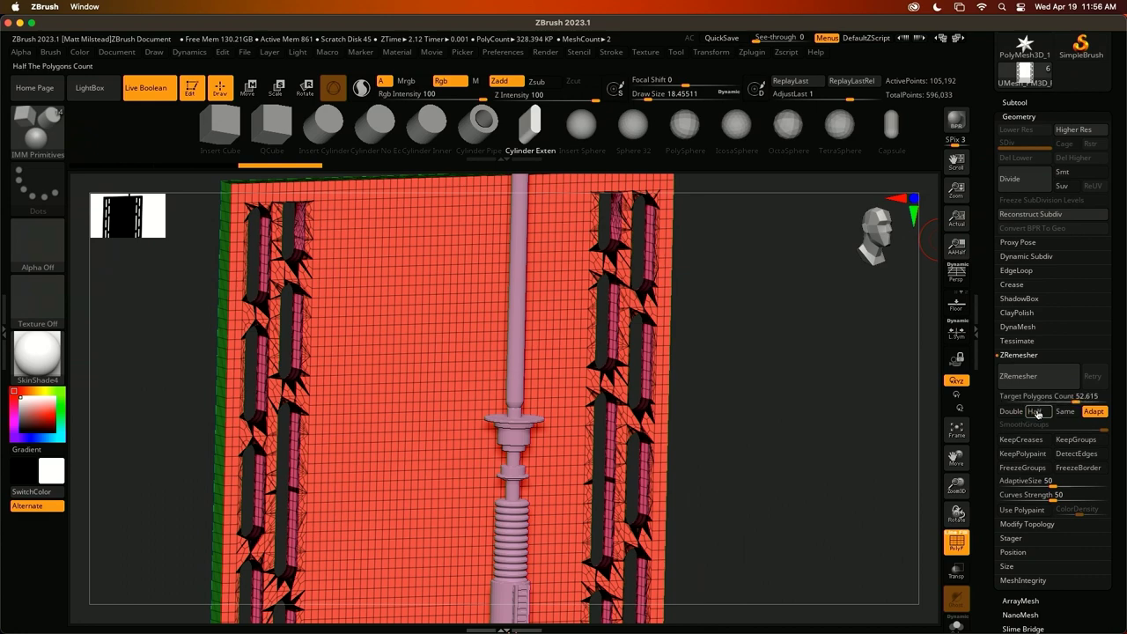
{"action": "left_click_drag", "start_coordinate": [1030, 401], "coordinate": [1047, 400]}
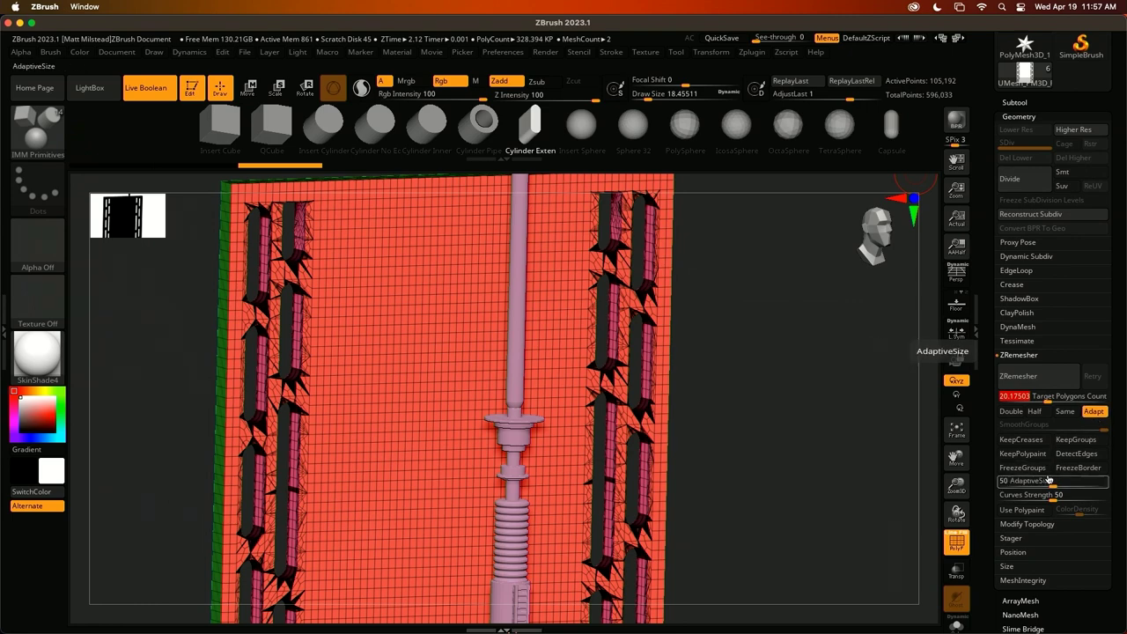
{"action": "left_click_drag", "start_coordinate": [1051, 483], "coordinate": [1000, 484]}
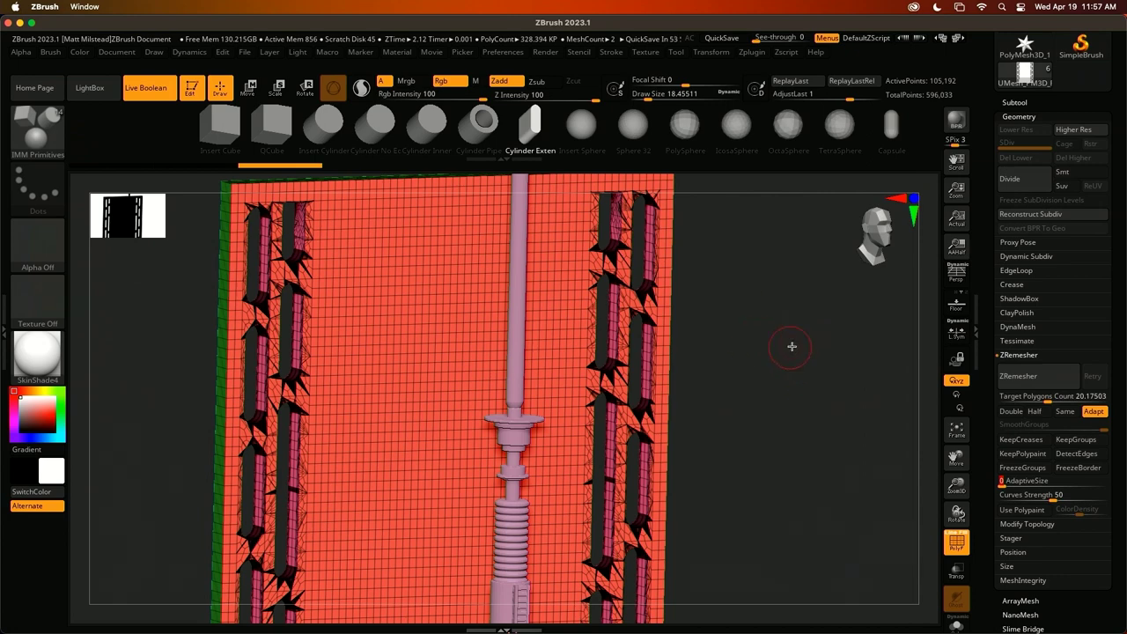
{"action": "left_click", "coordinate": [1081, 439]}
{"action": "left_click", "coordinate": [1021, 424]}
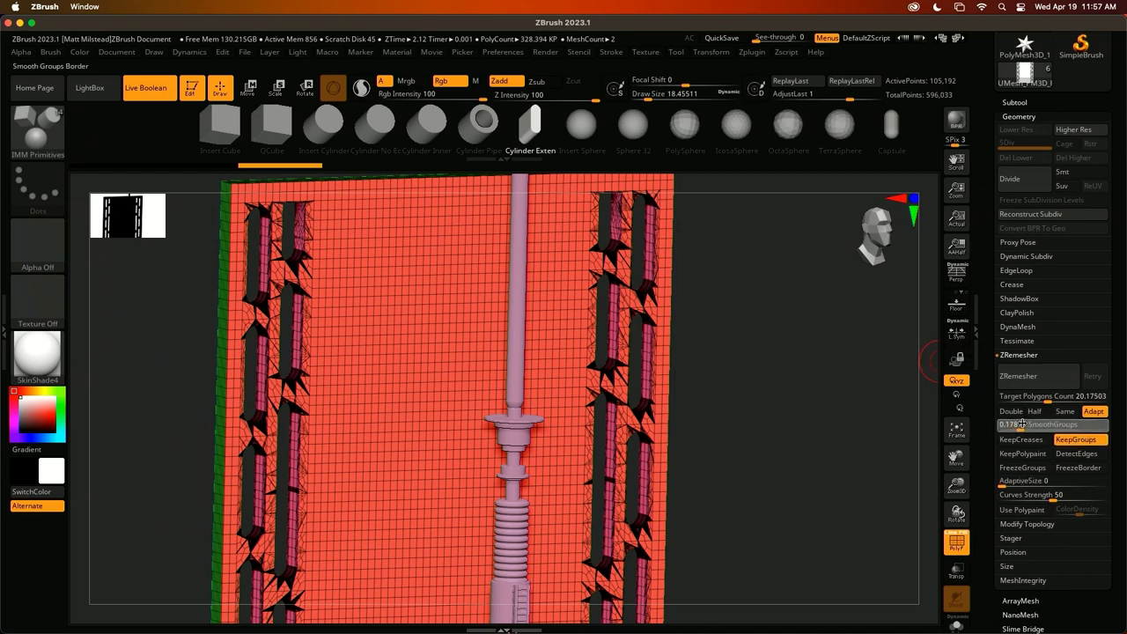
ZRemesh the slotted panel, then hide the PolyFrame and inspect the slot edges
{"action": "left_click_drag", "start_coordinate": [774, 400], "coordinate": [822, 361], "text": "alt"}
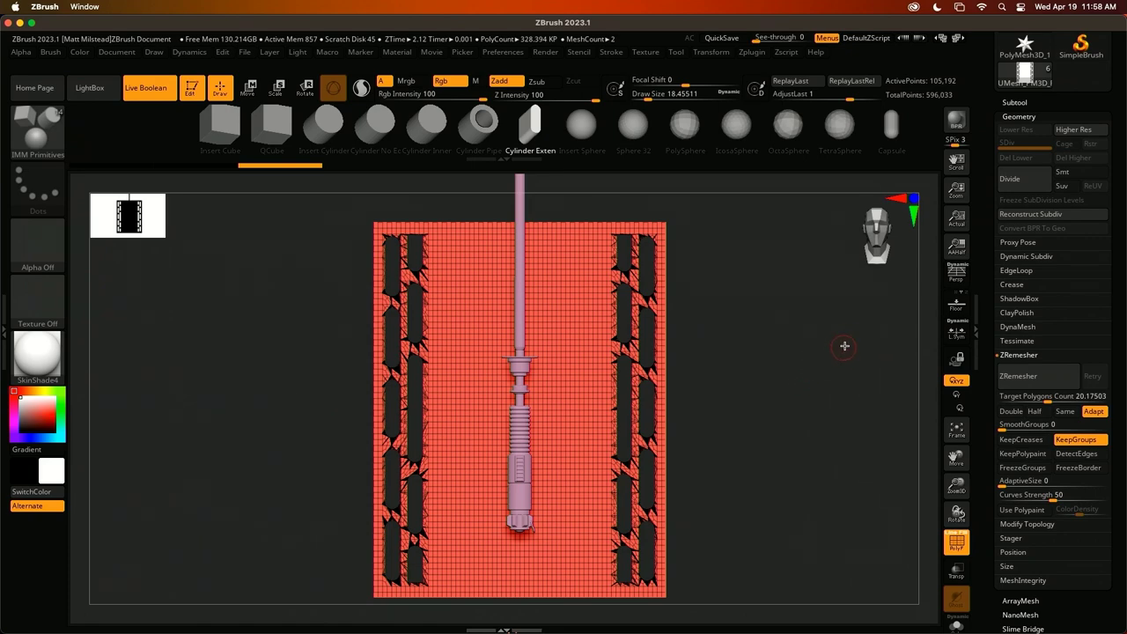
{"action": "mouse_move", "coordinate": [803, 332]}
{"action": "left_mouse_down"}
{"action": "mouse_move", "coordinate": [805, 344]}
{"action": "mouse_move", "coordinate": [799, 327]}
{"action": "mouse_move", "coordinate": [810, 333]}
{"action": "left_mouse_up"}
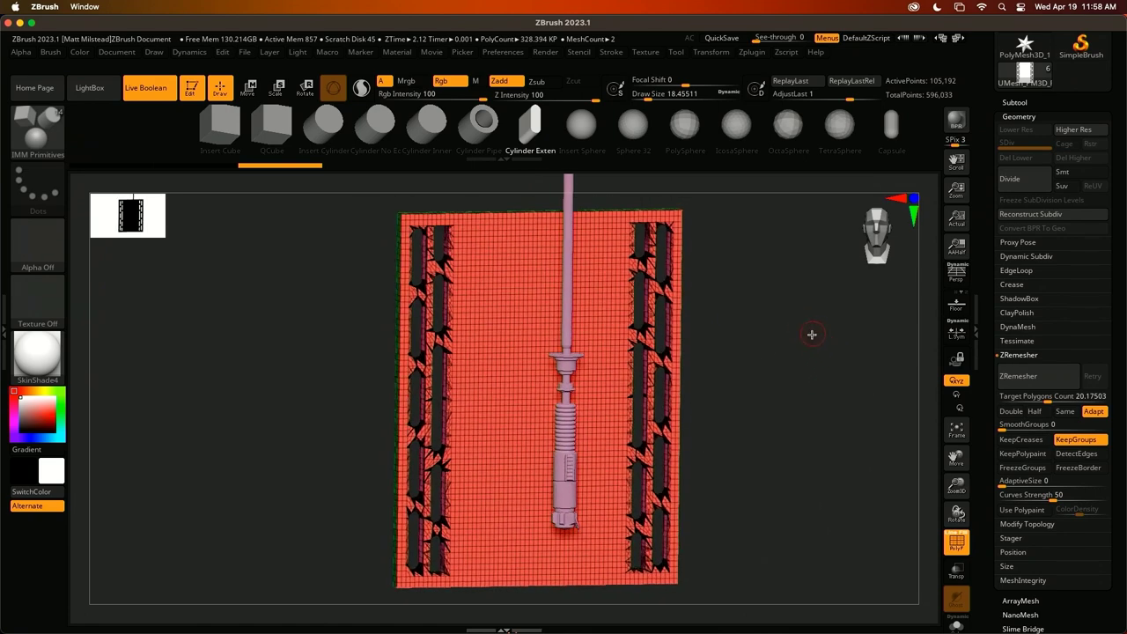
{"action": "left_click", "coordinate": [1032, 376]}
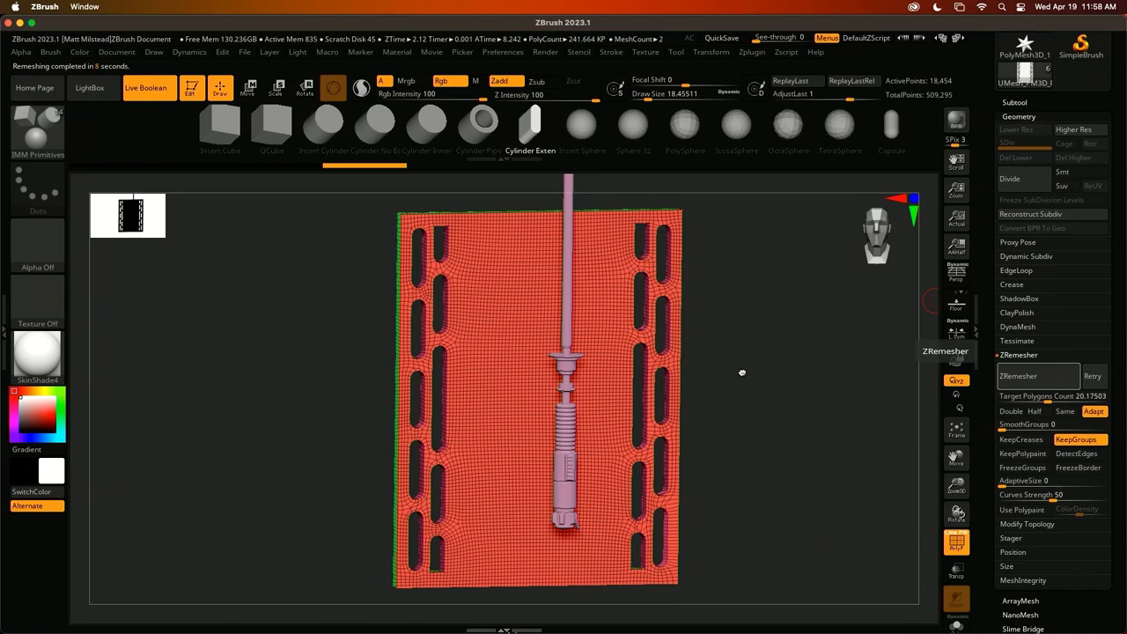
{"action": "left_click_drag", "start_coordinate": [710, 335], "coordinate": [810, 352], "text": "alt"}
{"action": "key", "text": "shift+f"}
{"action": "left_click_drag", "start_coordinate": [854, 288], "coordinate": [836, 338], "text": "alt"}
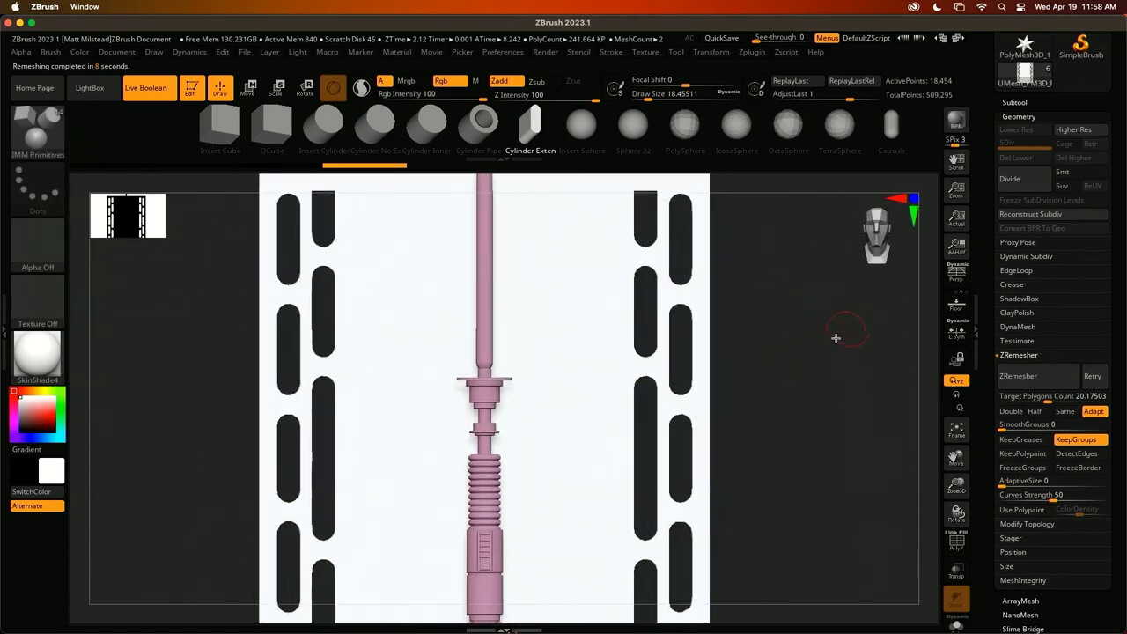
Turn Smt subdivision smoothing back on, show the PolyFrame again and open the Crease settings
{"action": "left_click", "coordinate": [1066, 174]}
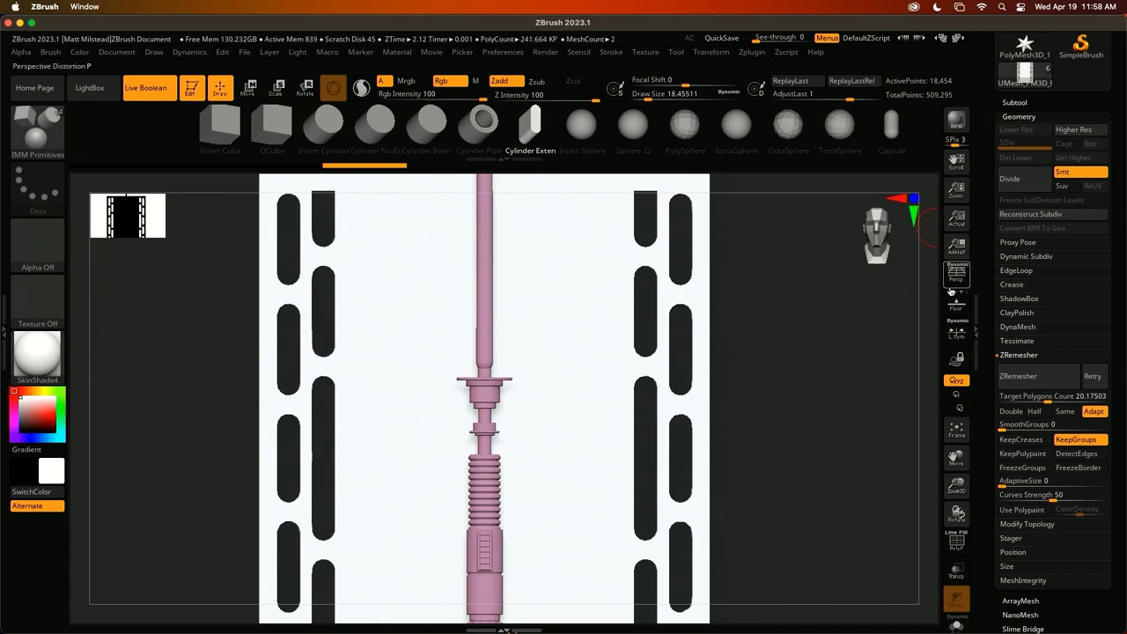
{"action": "key", "text": "shift+f"}
{"action": "key", "text": "p"}
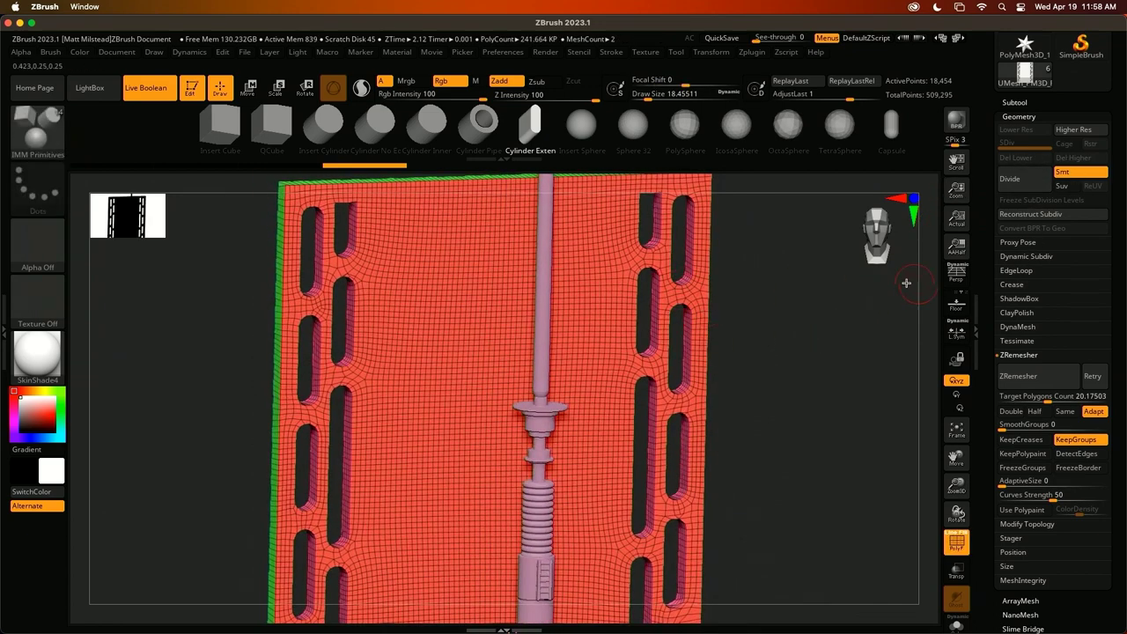
{"action": "left_click", "coordinate": [1011, 285]}
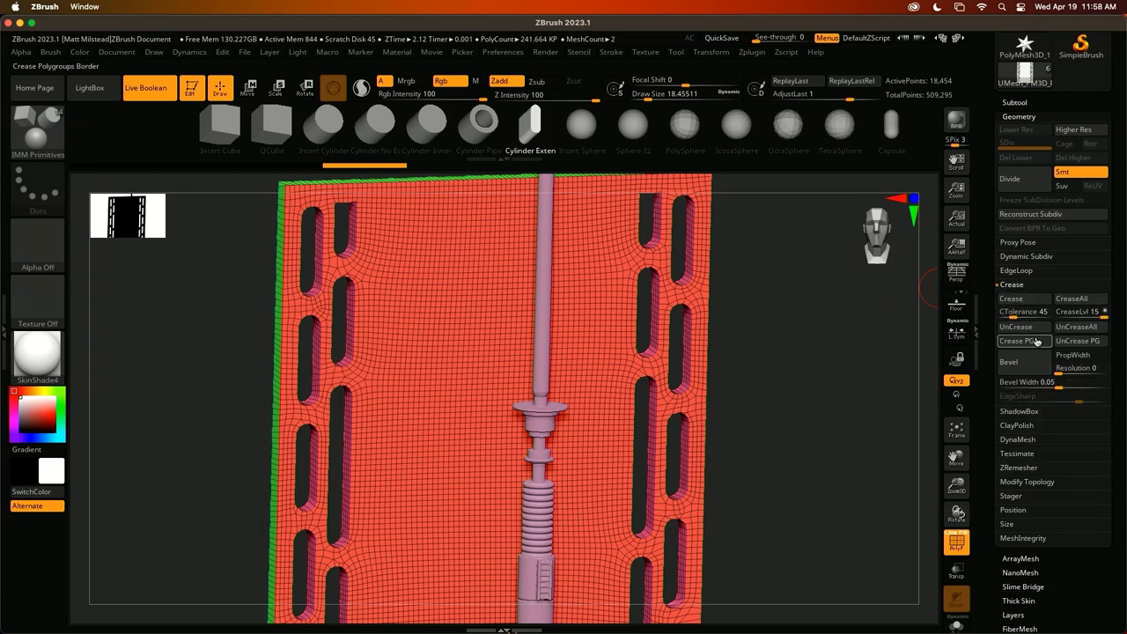
Regroup the panel's polygroups with Groups By Normals so the front face, sides and slot walls are separate
{"action": "left_click_drag", "start_coordinate": [830, 352], "coordinate": [819, 365], "text": "shift"}
{"action": "scroll", "coordinate": [1114, 210], "scroll_direction": "down", "scroll_amount": 5}
{"action": "scroll", "coordinate": [1091, 391], "scroll_direction": "down", "scroll_amount": 5}
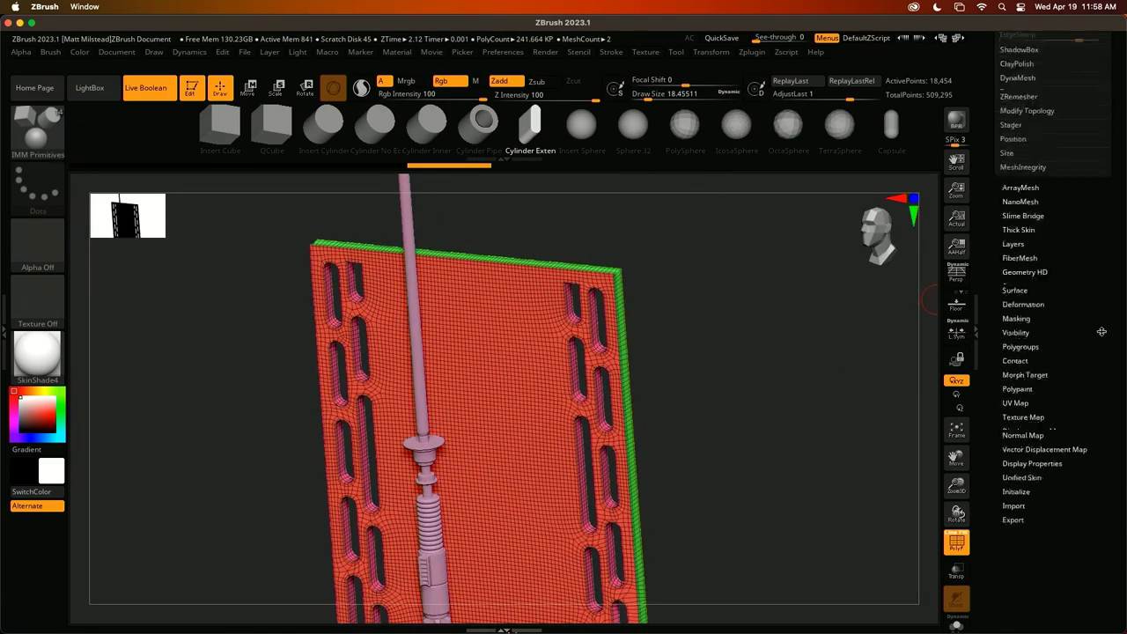
{"action": "left_click", "coordinate": [1023, 290]}
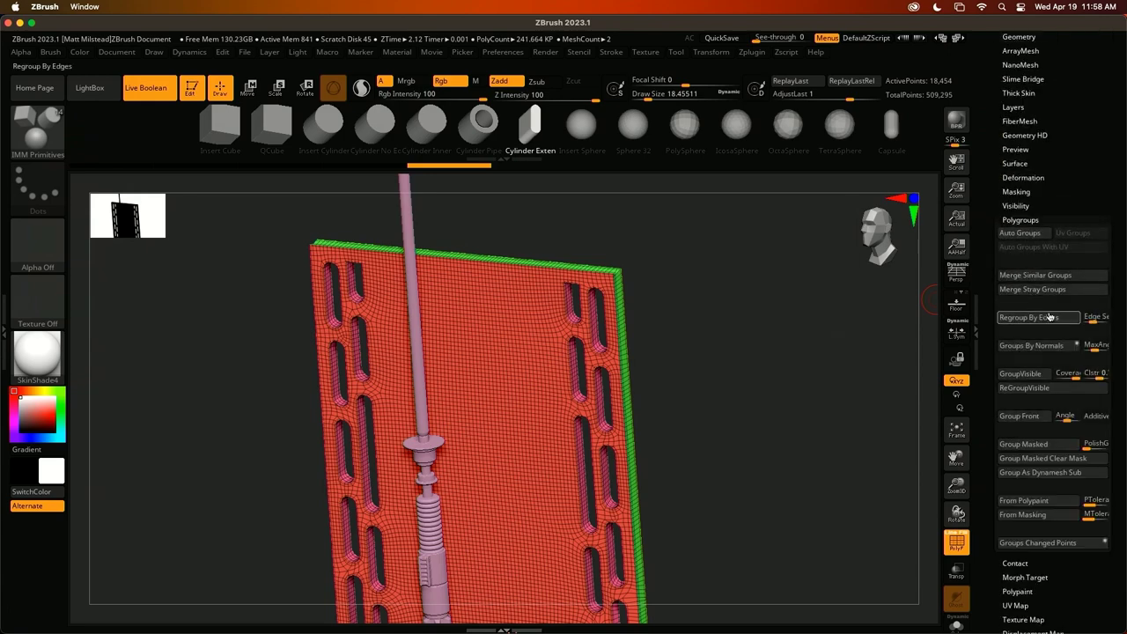
{"action": "left_click", "coordinate": [1032, 346]}
{"action": "left_click_drag", "start_coordinate": [747, 347], "coordinate": [596, 230]}
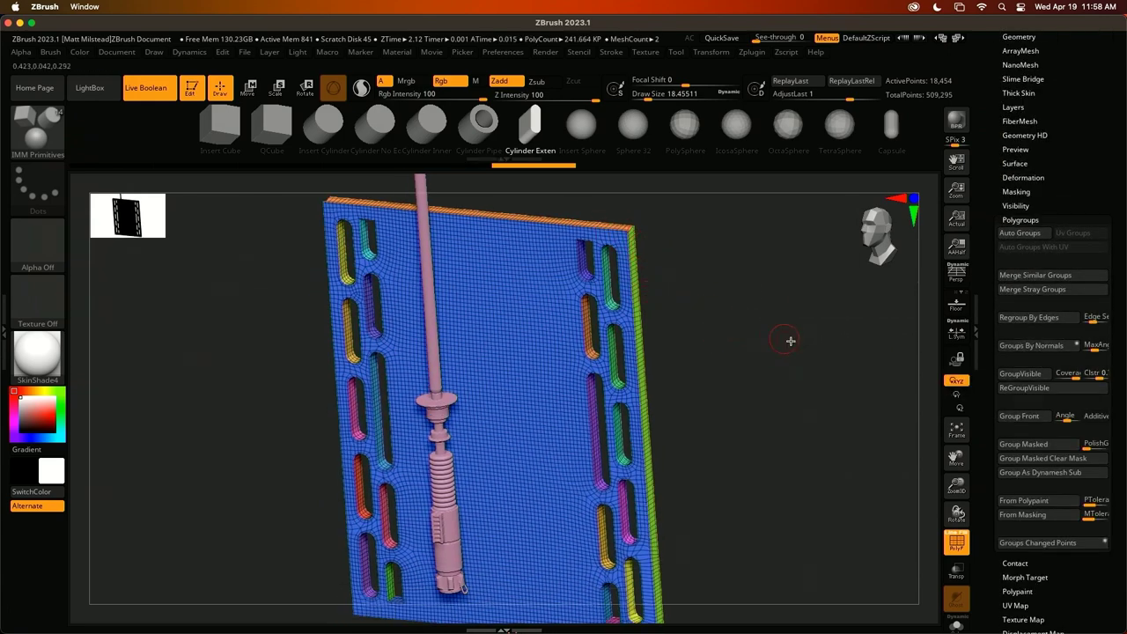
{"action": "left_click_drag", "start_coordinate": [763, 327], "coordinate": [807, 304]}
Divide the regrouped panel twice to subdivision level 3 with Smt on and hide the PolyFrame
{"action": "scroll", "coordinate": [1024, 204], "scroll_direction": "up", "scroll_amount": 3}
{"action": "left_click", "coordinate": [1019, 150]}
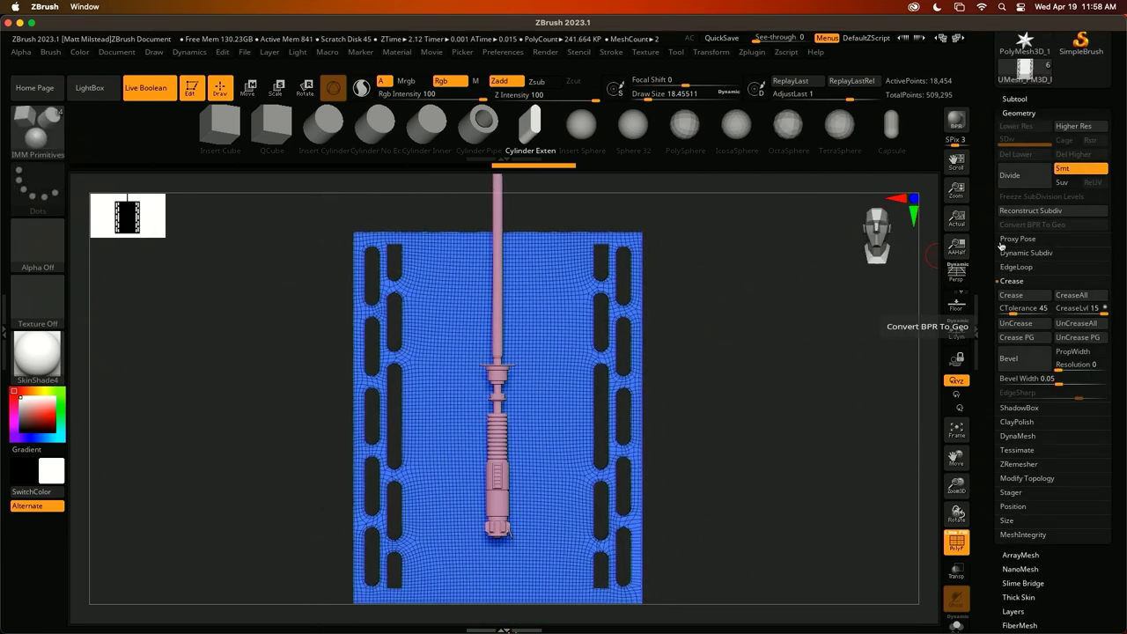
{"action": "left_click_drag", "start_coordinate": [825, 310], "coordinate": [654, 279]}
{"action": "key", "text": "ctrl+d"}
{"action": "key", "text": "ctrl+d"}
{"action": "key", "text": "shift+f"}
{"action": "key", "text": "shift+f"}
{"action": "key", "text": "shift+f"}
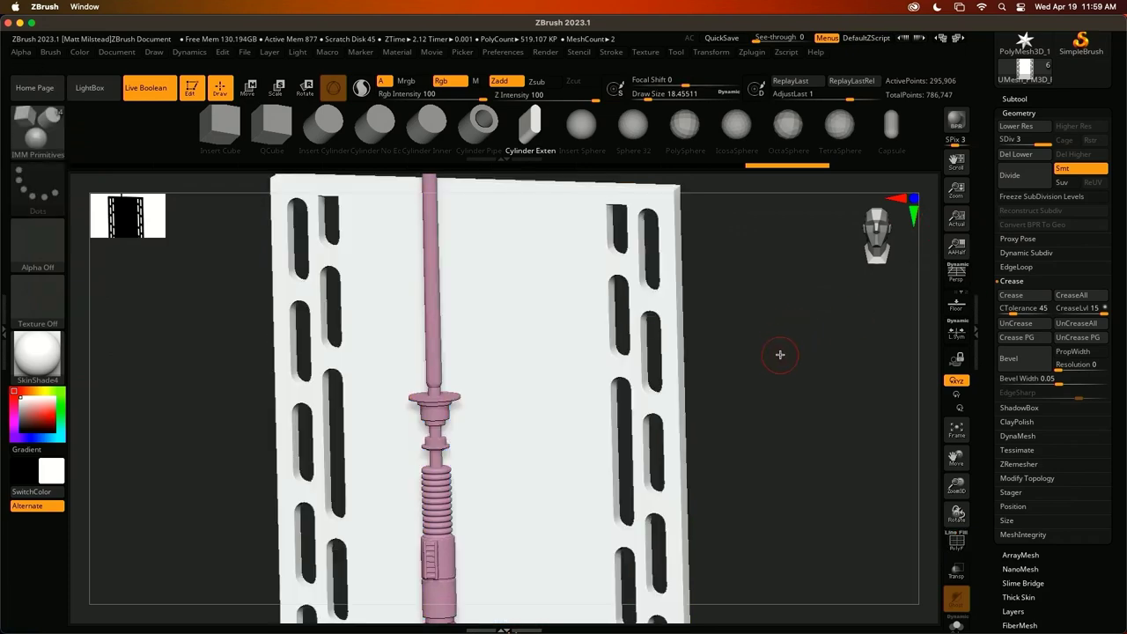
Set the panel to subdivision level 2 and delete its higher and lower levels
{"action": "left_click_drag", "start_coordinate": [780, 355], "coordinate": [790, 345], "text": "shift"}
{"action": "left_click_drag", "start_coordinate": [791, 345], "coordinate": [783, 410], "text": "alt"}
{"action": "left_click_drag", "start_coordinate": [793, 300], "coordinate": [824, 308]}
{"action": "left_click_drag", "start_coordinate": [824, 308], "coordinate": [823, 277], "text": "alt"}
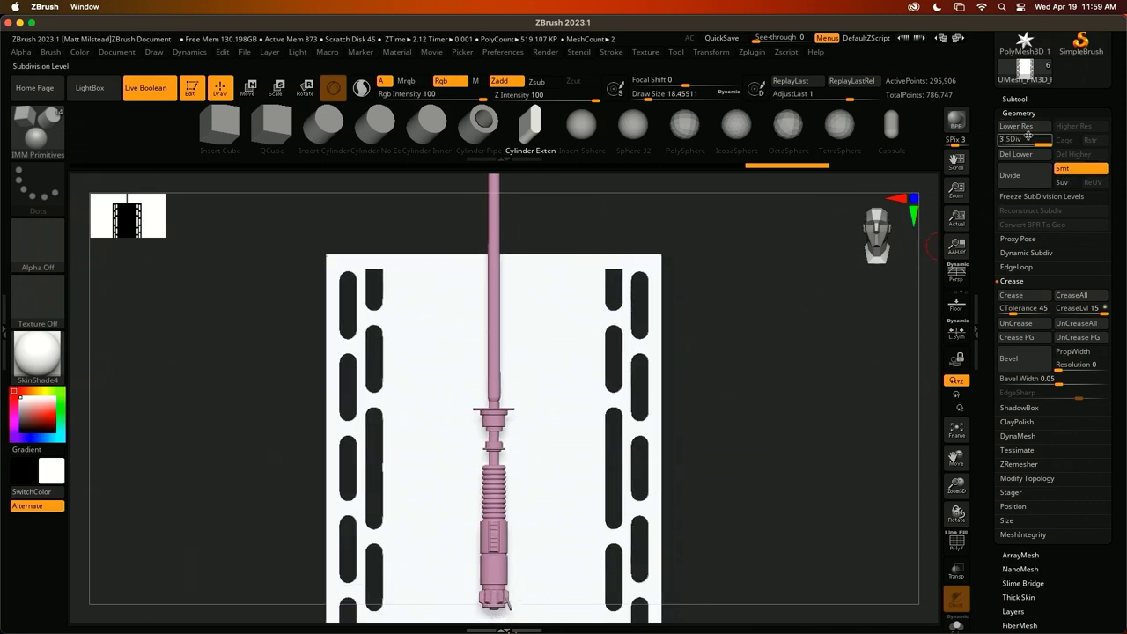
{"action": "left_click", "coordinate": [1024, 142]}
{"action": "left_click", "coordinate": [1074, 154]}
{"action": "left_click", "coordinate": [1034, 154]}
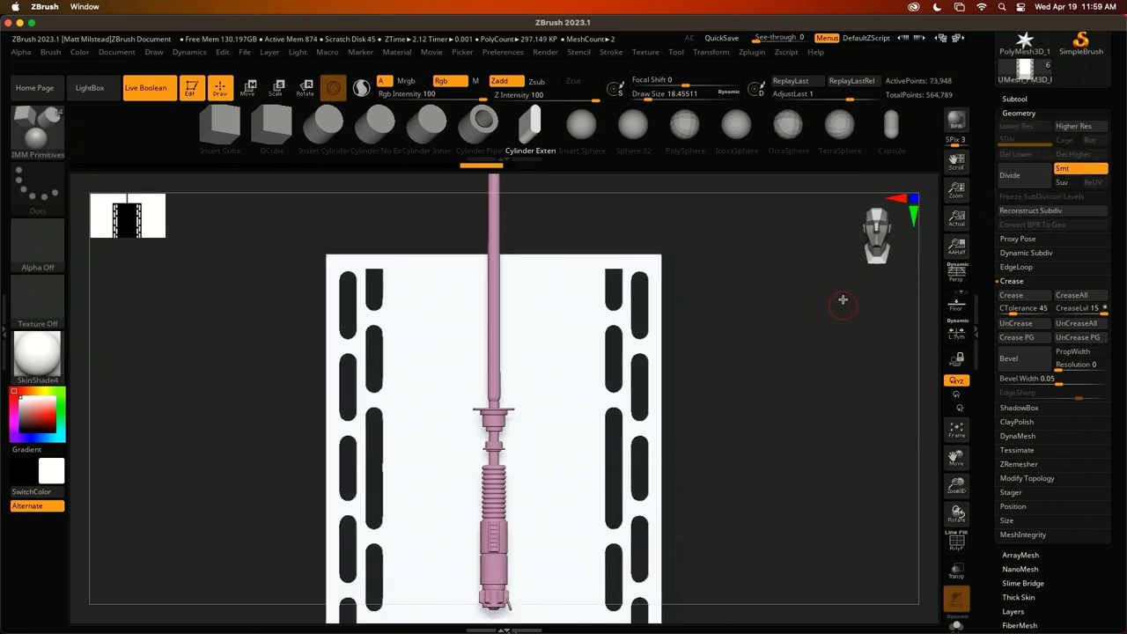
{"action": "left_click_drag", "start_coordinate": [843, 300], "coordinate": [803, 279], "text": "alt"}
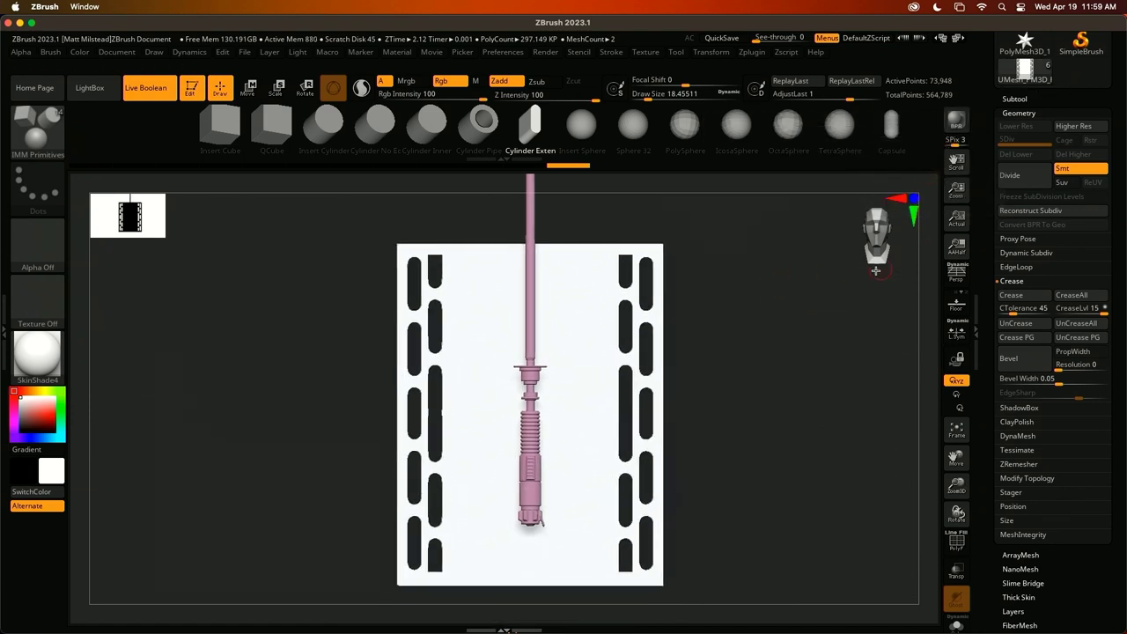
Insert a Plane3D as a new subtool below the booleaned panel
{"action": "left_click", "coordinate": [1013, 98]}
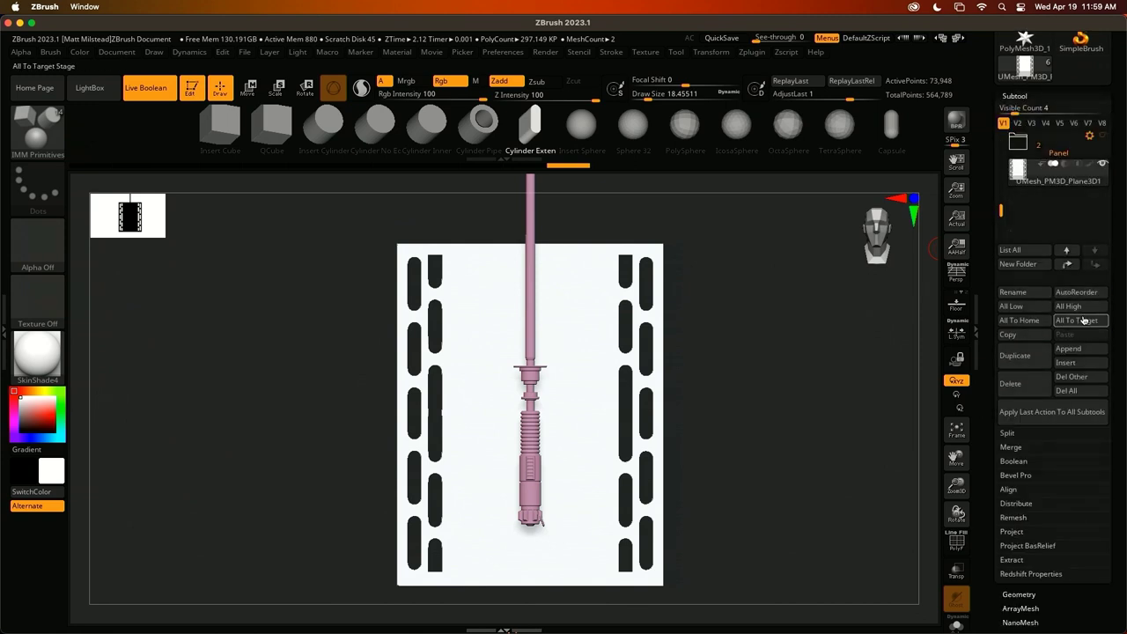
{"action": "left_click", "coordinate": [1076, 365]}
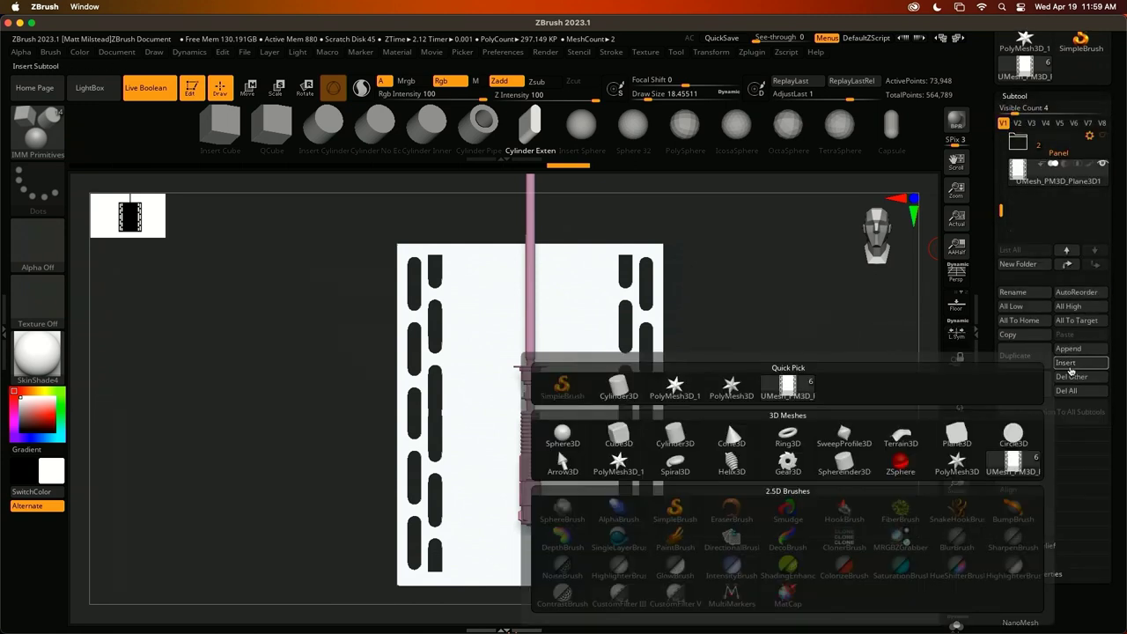
{"action": "left_click", "coordinate": [957, 435]}
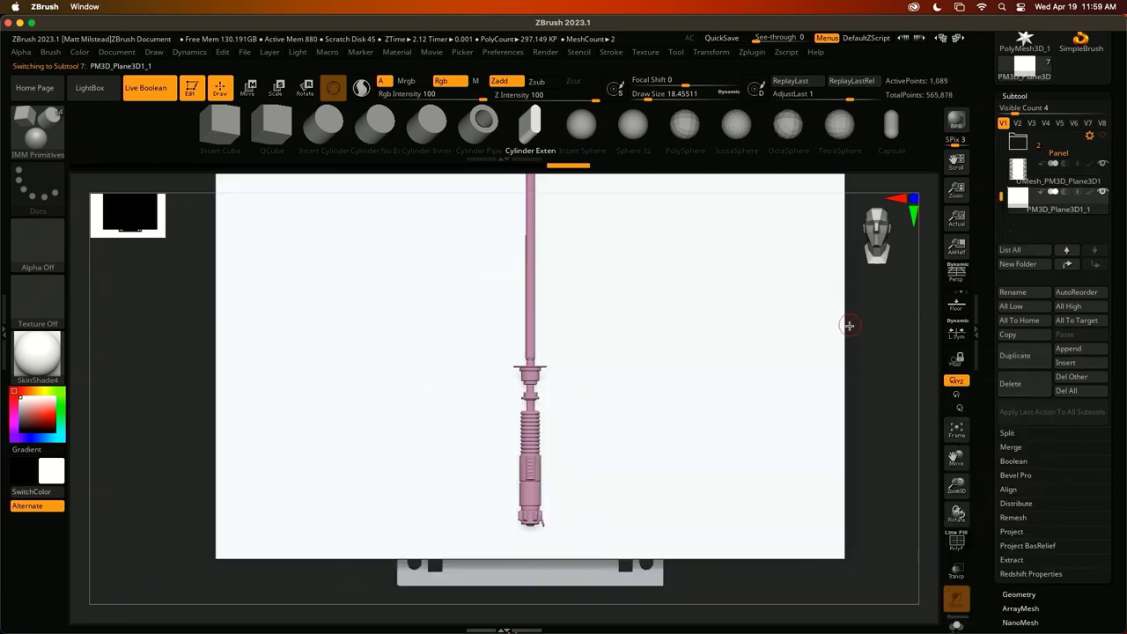
{"action": "left_click_drag", "start_coordinate": [903, 347], "coordinate": [865, 390]}
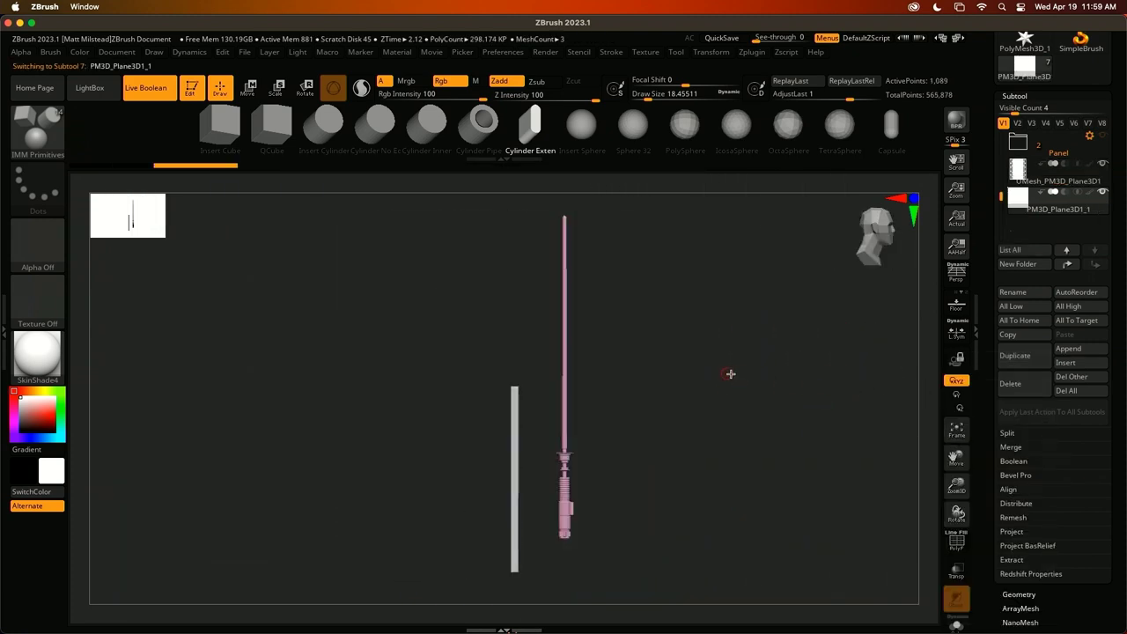
Show the transform gizmo on the new plane and scale it down uniformly to a square much narrower than the panel
{"action": "key", "text": "w"}
{"action": "left_click_drag", "start_coordinate": [560, 384], "coordinate": [502, 484]}
{"action": "left_click_drag", "start_coordinate": [841, 319], "coordinate": [765, 320], "text": "shift"}
{"action": "right_click_drag", "start_coordinate": [765, 320], "coordinate": [782, 497], "text": "ctrl"}
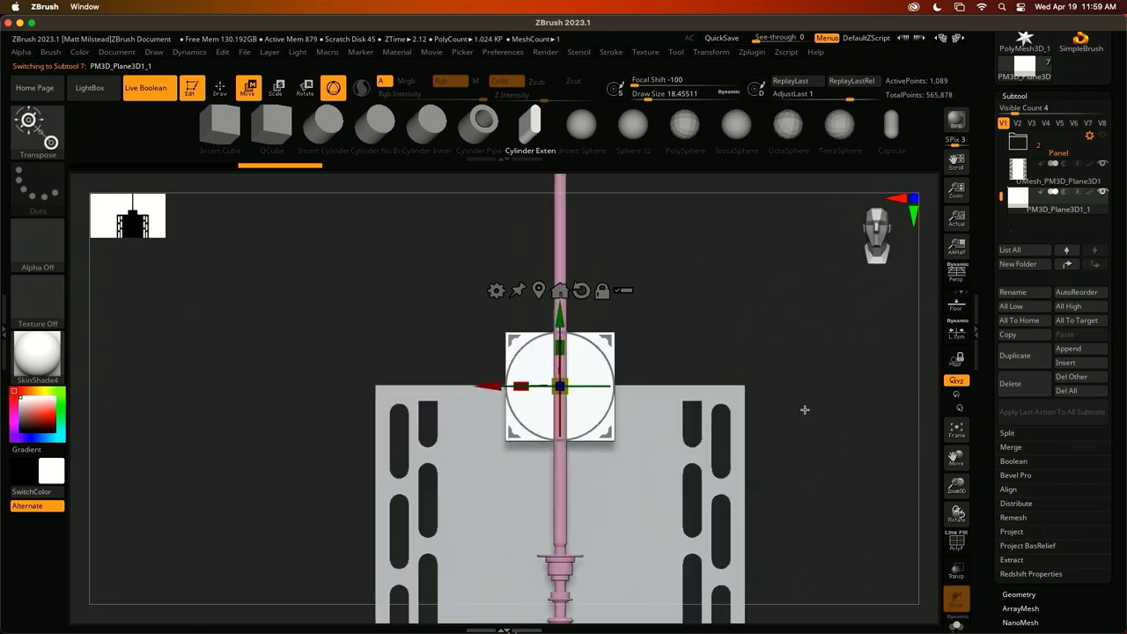
Show the PolyFrame wireframe on the new plane and isolate it in Solo mode
{"action": "key", "text": "shift+f"}
{"action": "left_click_drag", "start_coordinate": [819, 397], "coordinate": [764, 277], "text": "alt"}
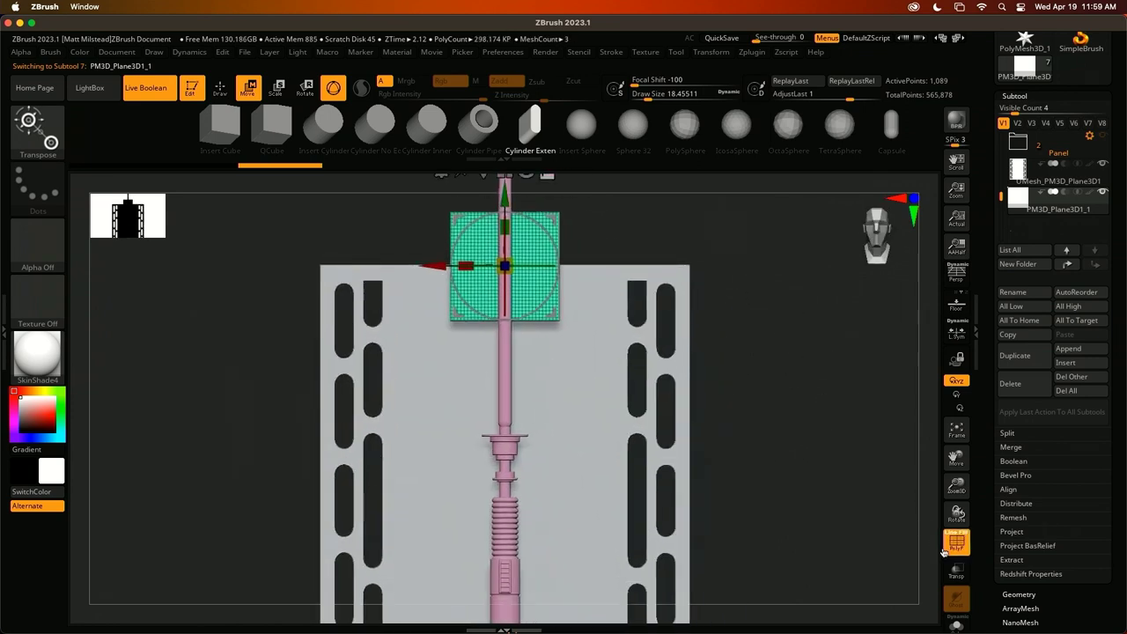
{"action": "left_click", "coordinate": [961, 621]}
{"action": "key", "text": "f"}
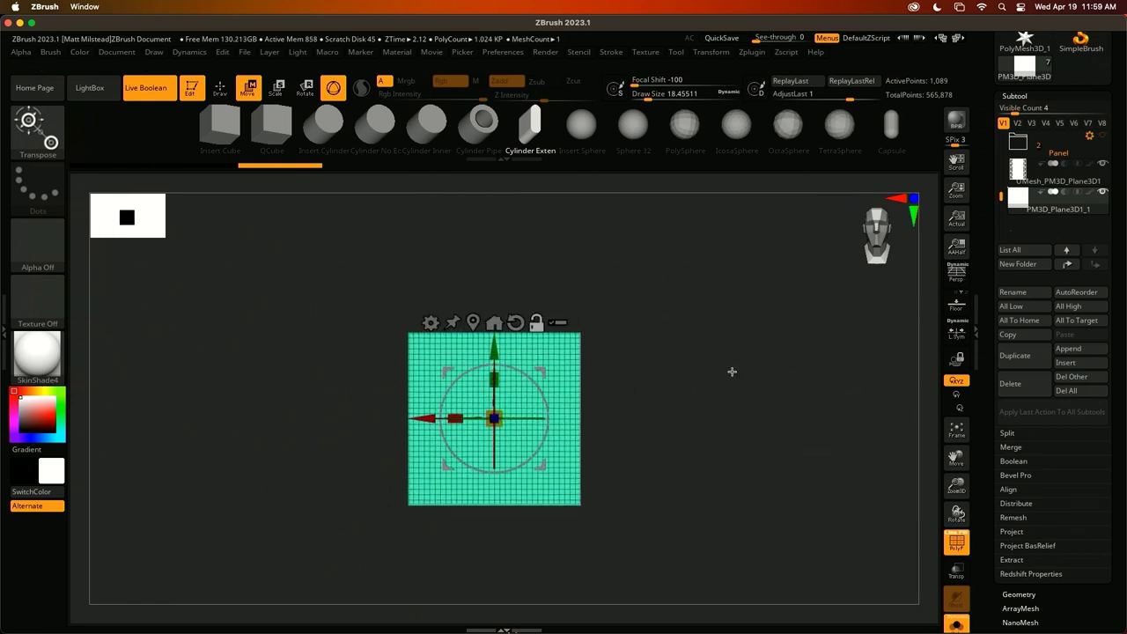
Reconstruct the plane's subdivisions down to a single four-point polygon and delete its higher levels
{"action": "left_click", "coordinate": [1018, 97]}
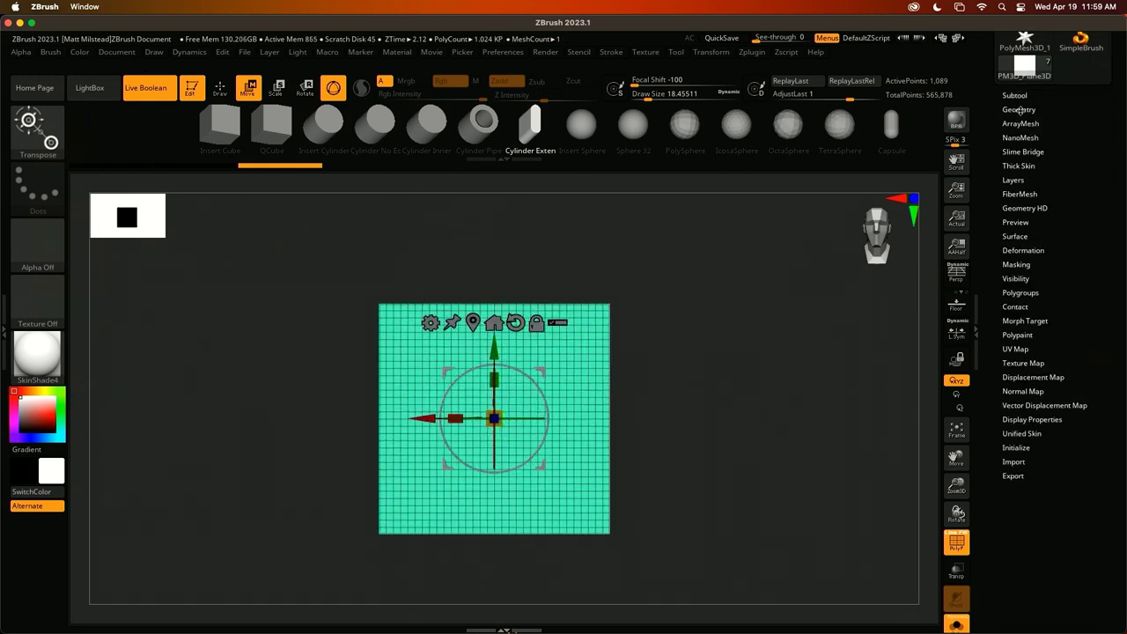
{"action": "left_click", "coordinate": [1019, 109]}
{"action": "left_click", "coordinate": [1030, 207]}
{"action": "left_click", "coordinate": [1030, 208]}
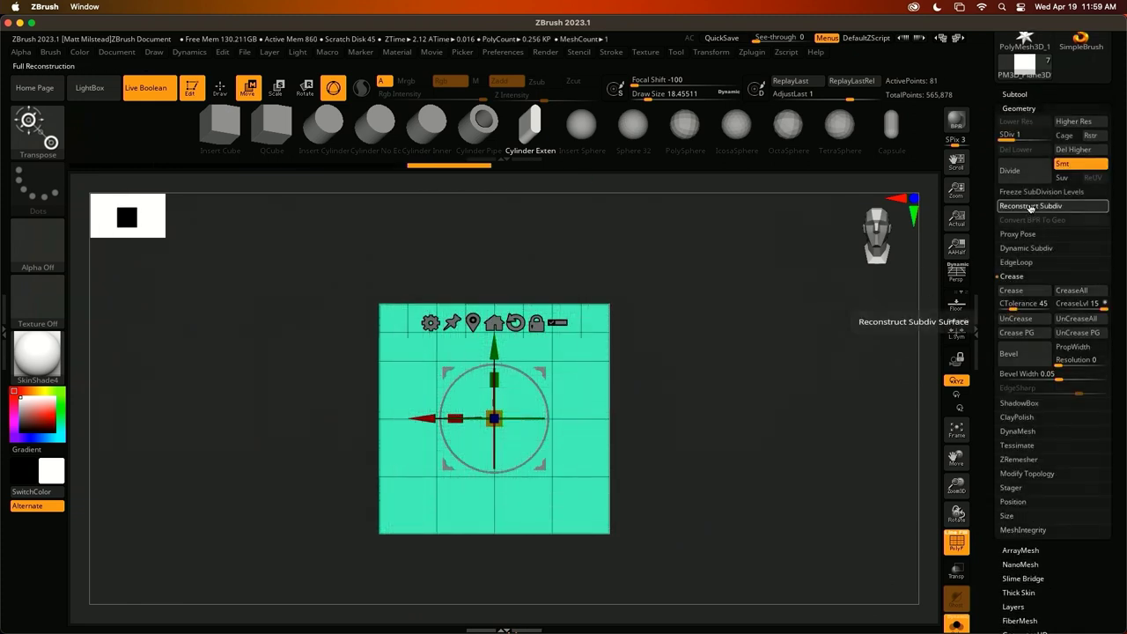
{"action": "left_click", "coordinate": [1030, 208]}
{"action": "left_click", "coordinate": [1030, 207]}
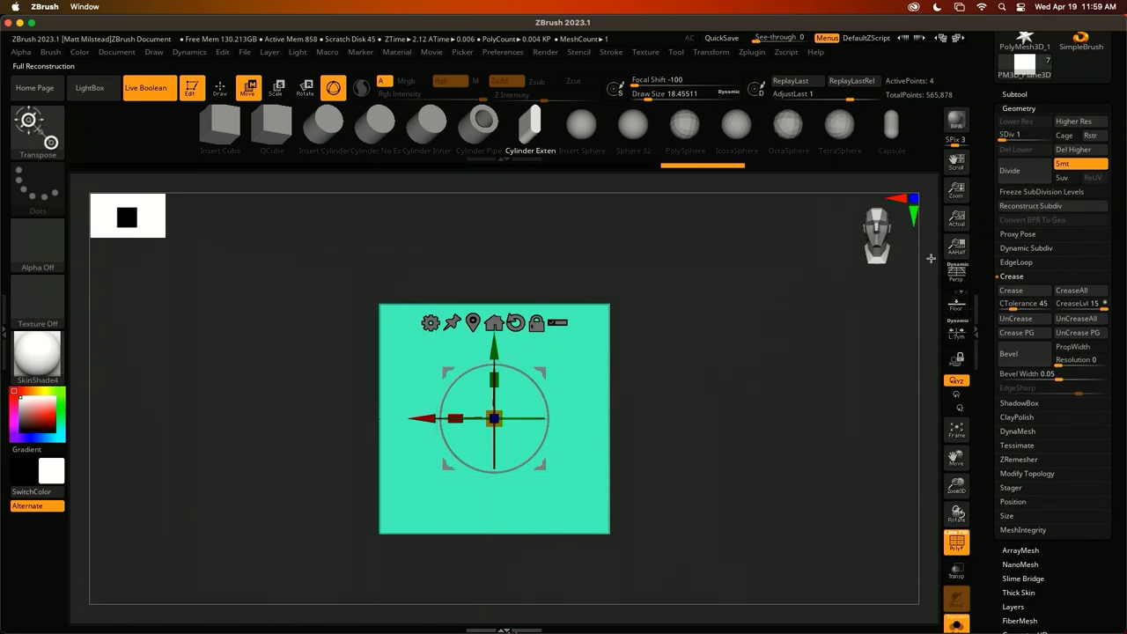
{"action": "left_click", "coordinate": [1074, 151]}
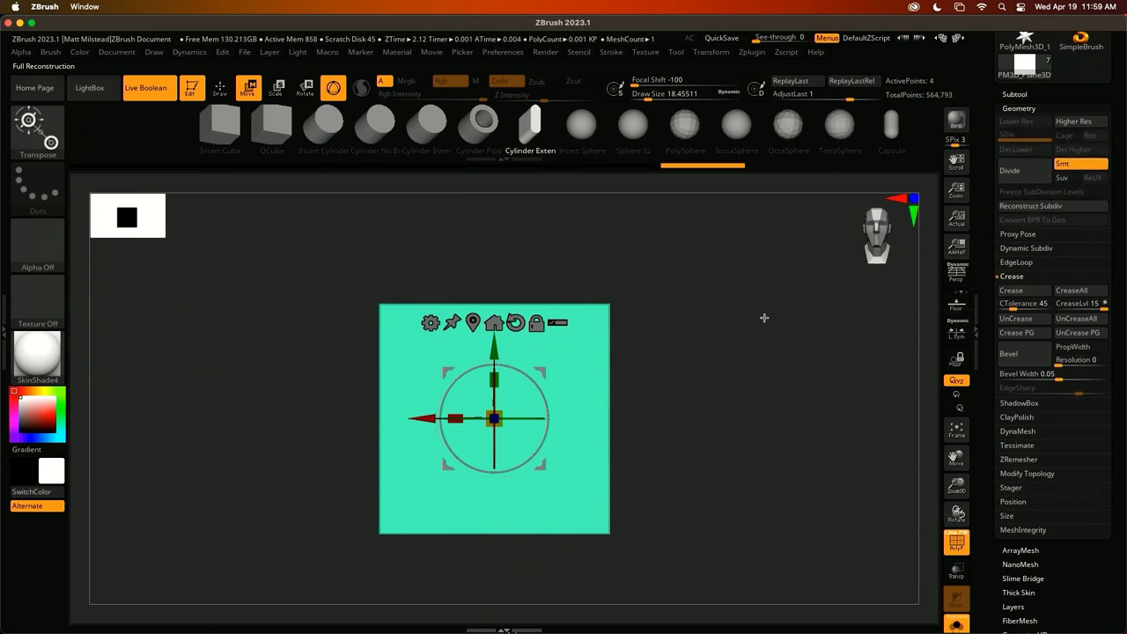
Leave Solo mode, move the square plane onto the panel's upper-left area beside the slots and scale it down uniformly
{"action": "key", "text": "q"}
{"action": "mouse_move", "coordinate": [775, 322]}
{"action": "left_mouse_down", "text": "alt"}
{"action": "mouse_move", "coordinate": [784, 375]}
{"action": "mouse_move", "coordinate": [791, 318]}
{"action": "mouse_move", "coordinate": [810, 327]}
{"action": "left_mouse_up", "text": "alt"}
{"action": "left_click_drag", "start_coordinate": [825, 367], "coordinate": [817, 358], "text": "alt"}
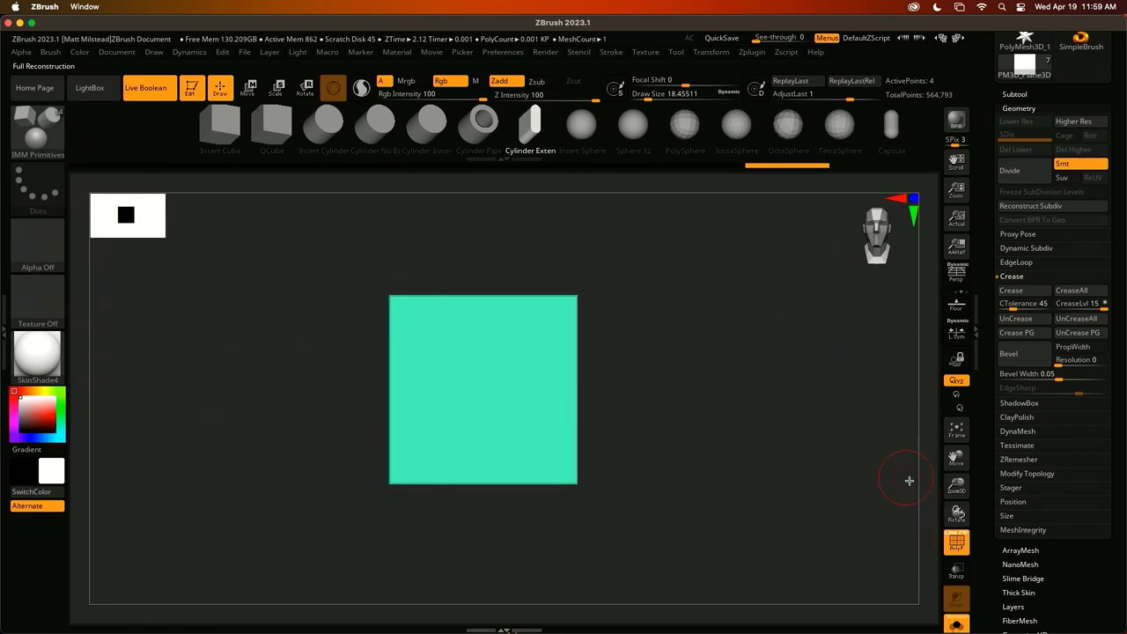
{"action": "scroll", "coordinate": [820, 367], "scroll_direction": "down", "scroll_amount": 1}
{"action": "left_click", "coordinate": [949, 583]}
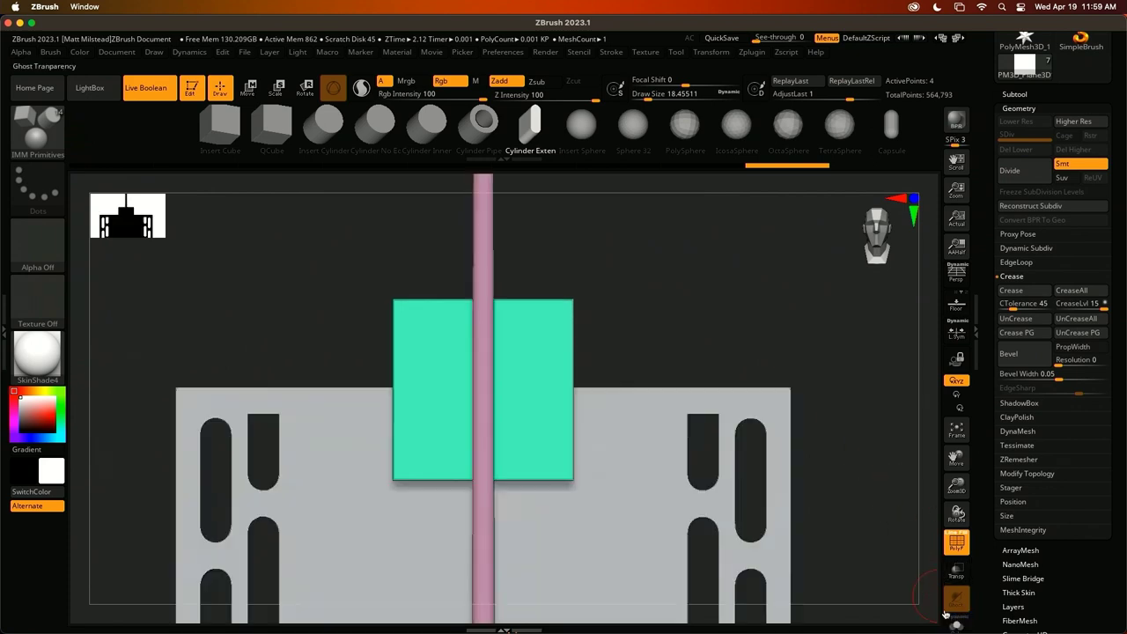
{"action": "scroll", "coordinate": [819, 282], "scroll_direction": "down", "scroll_amount": 4}
{"action": "key", "text": "w"}
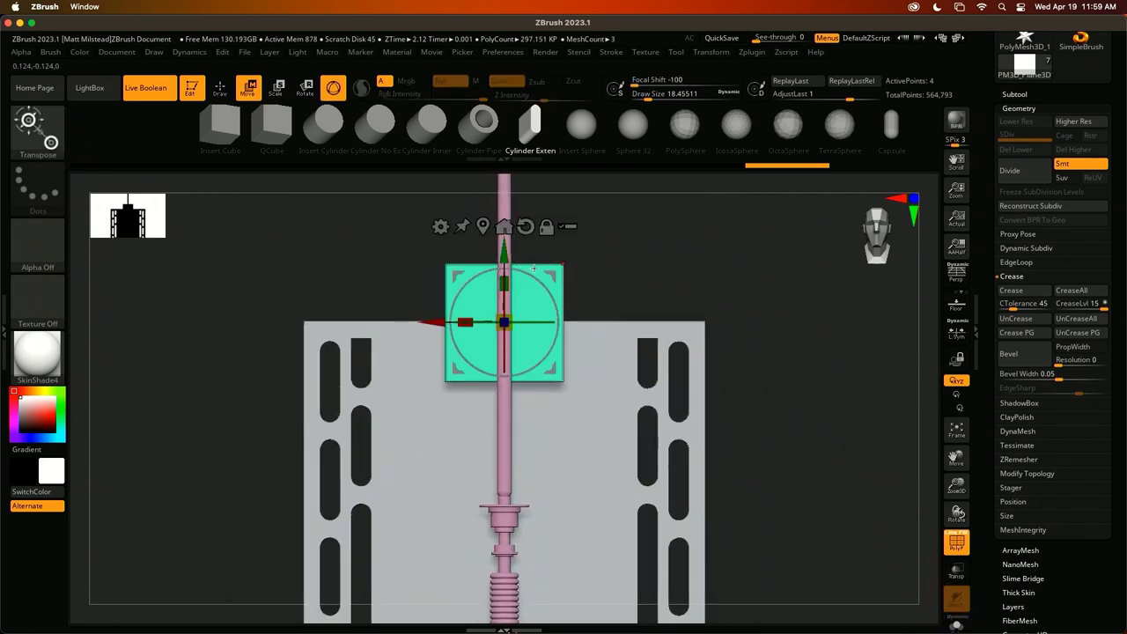
{"action": "left_click_drag", "start_coordinate": [504, 322], "coordinate": [447, 409]}
{"action": "left_click_drag", "start_coordinate": [377, 397], "coordinate": [356, 397]}
{"action": "scroll", "coordinate": [598, 317], "scroll_direction": "up", "scroll_amount": 2}
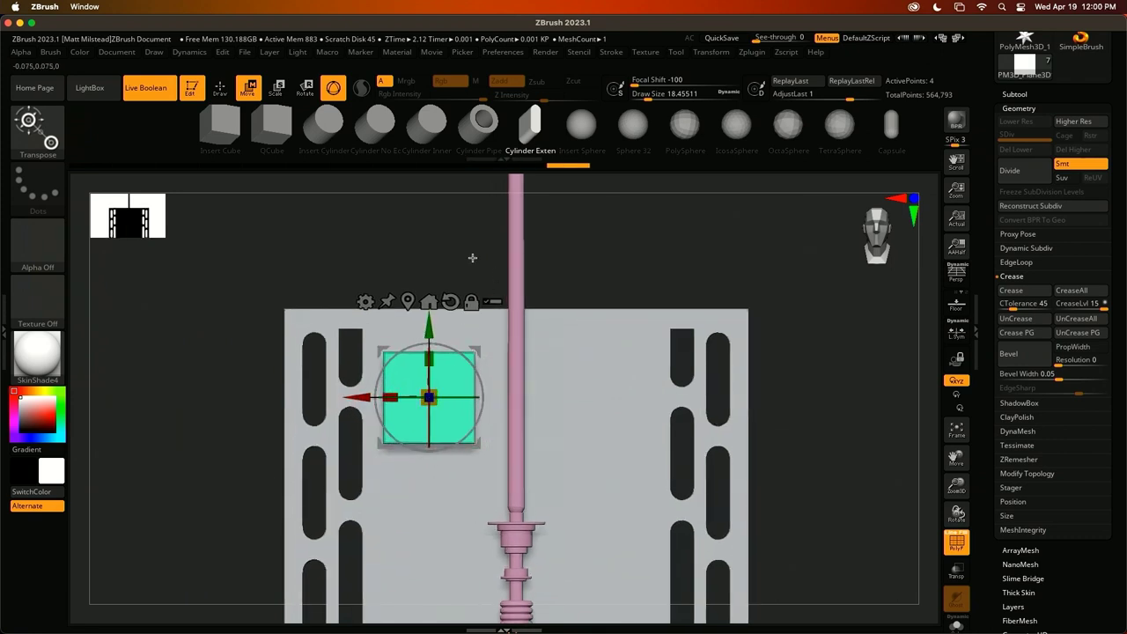
Duplicate the square plane directly below itself and stretch the copy horizontally to about twice its width
{"action": "scroll", "coordinate": [463, 250], "scroll_direction": "down", "scroll_amount": 2}
{"action": "left_click_drag", "start_coordinate": [463, 250], "coordinate": [465, 209], "text": "alt"}
{"action": "left_click_drag", "start_coordinate": [433, 264], "coordinate": [448, 350], "text": "ctrl"}
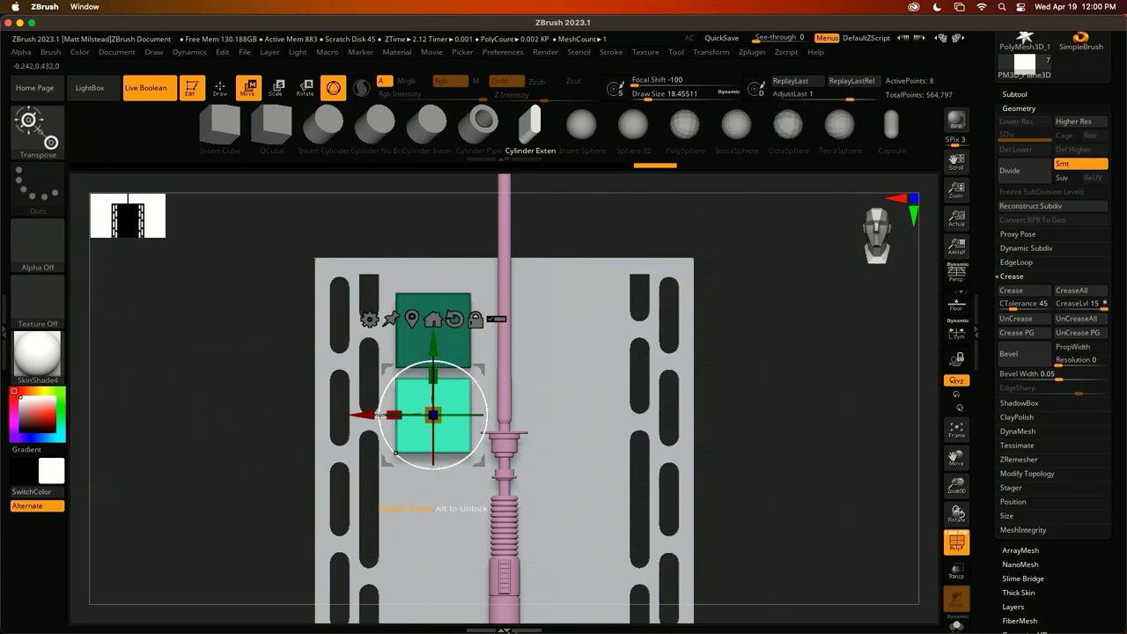
{"action": "left_click_drag", "start_coordinate": [381, 415], "coordinate": [300, 417]}
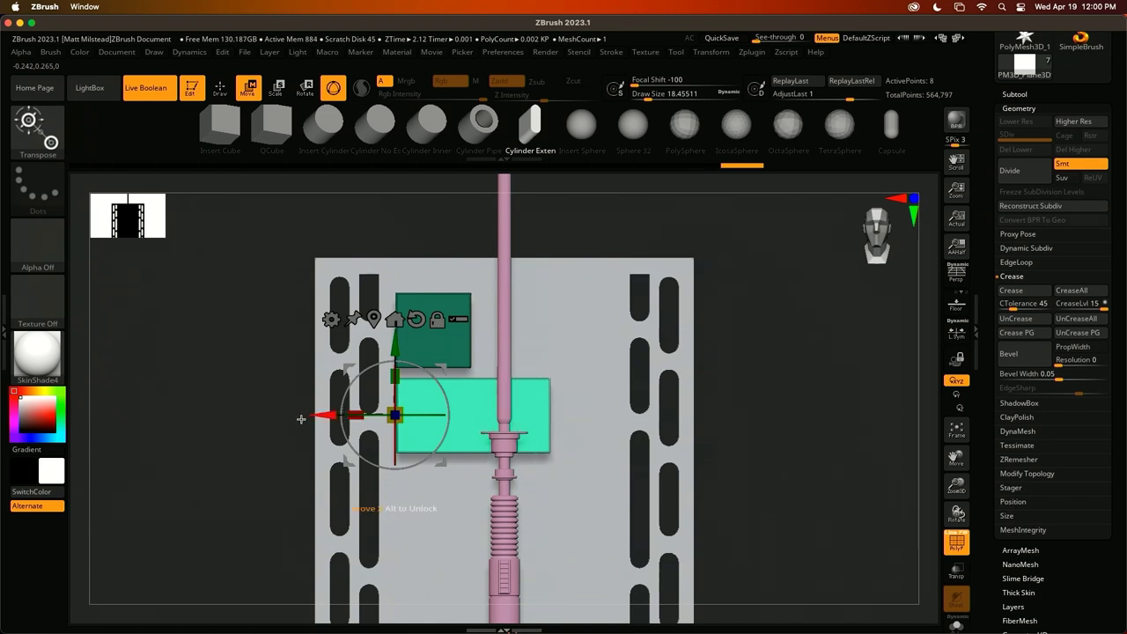
Duplicate the wide rectangle directly below itself and narrow the copy to a square aligned with the top one
{"action": "key", "text": "q"}
{"action": "left_click_drag", "start_coordinate": [829, 345], "coordinate": [744, 261], "text": "alt"}
{"action": "key", "text": "w"}
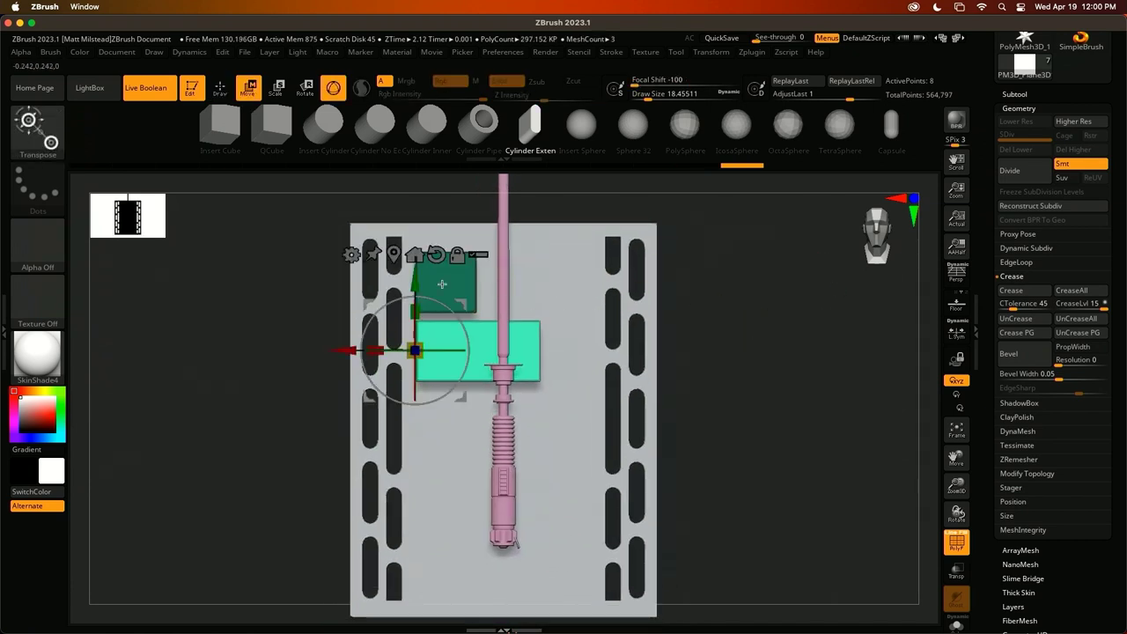
{"action": "left_click_drag", "start_coordinate": [414, 288], "coordinate": [414, 359], "text": "ctrl"}
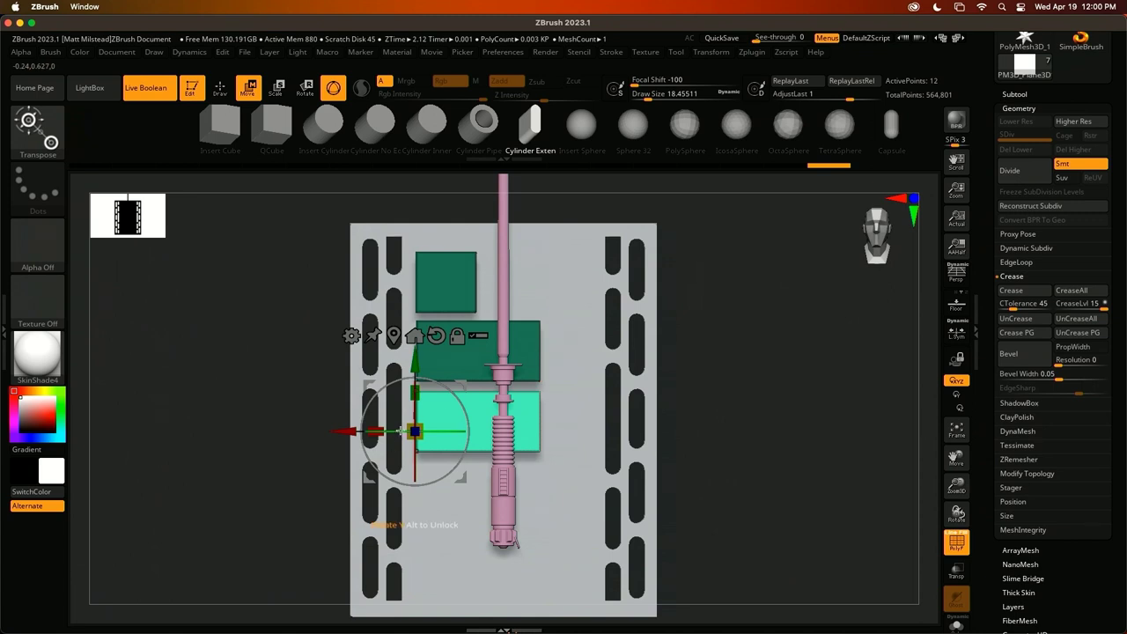
{"action": "left_click_drag", "start_coordinate": [375, 432], "coordinate": [412, 426]}
{"action": "key", "text": "q"}
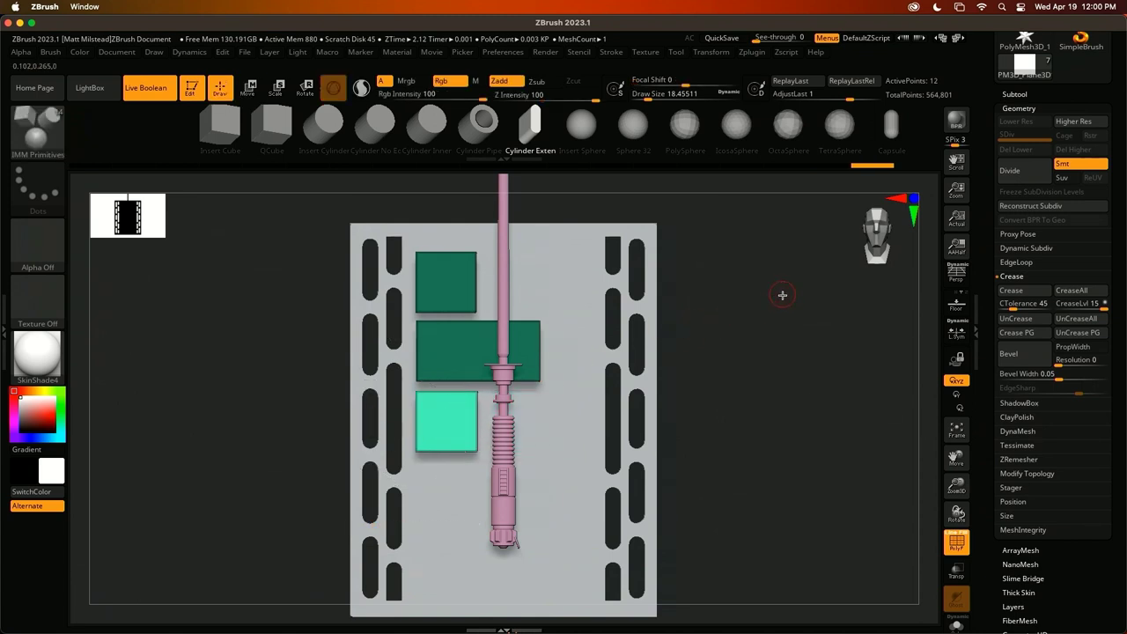
Mask all the plane pieces except the upper-left corner point of the top square
{"action": "left_click_drag", "start_coordinate": [782, 295], "coordinate": [784, 340], "text": "alt"}
{"action": "left_click_drag", "start_coordinate": [784, 340], "coordinate": [790, 361], "text": "ctrl"}
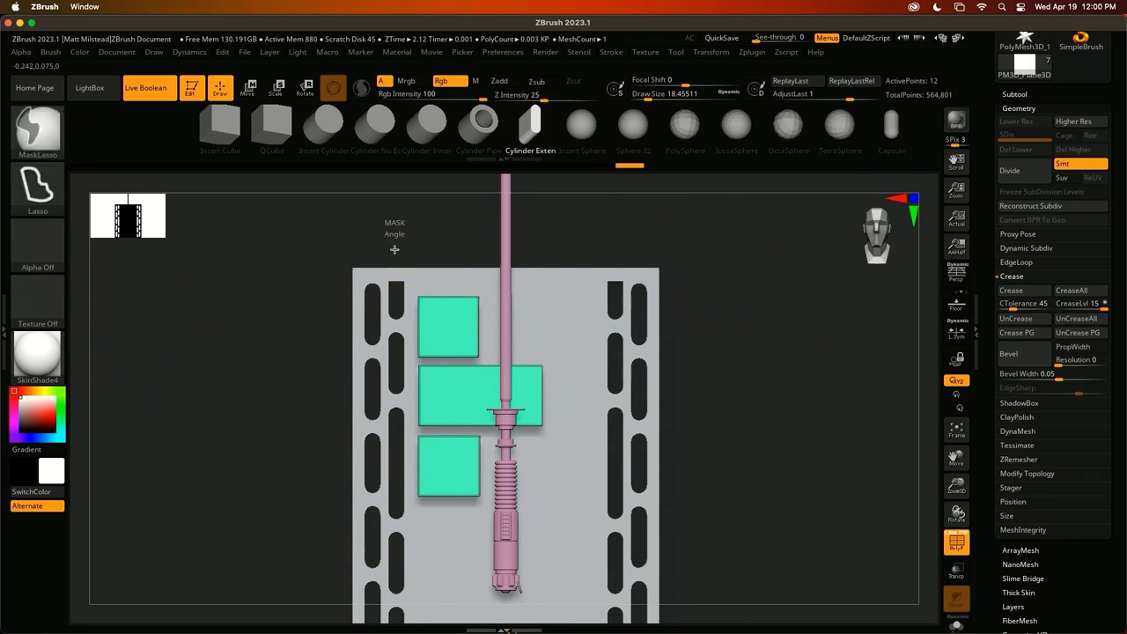
{"action": "mouse_move", "coordinate": [394, 249]}
{"action": "left_mouse_down", "text": "ctrl"}
{"action": "mouse_move", "coordinate": [463, 313]}
{"action": "mouse_move", "coordinate": [406, 229]}
{"action": "mouse_move", "coordinate": [417, 221]}
{"action": "left_mouse_up", "text": "ctrl"}
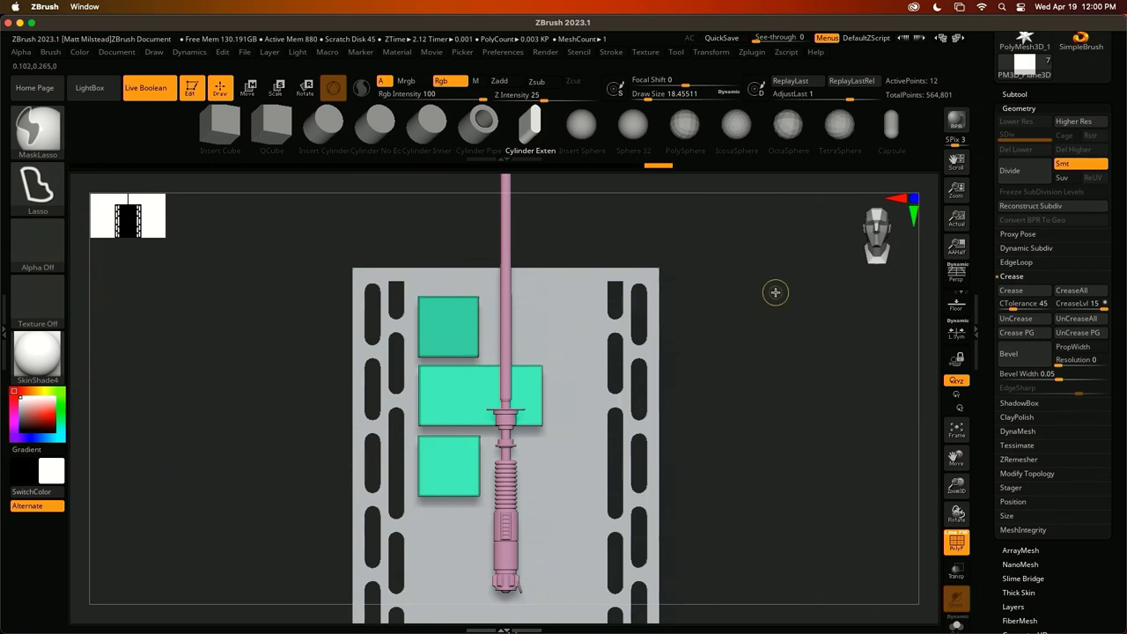
{"action": "key", "text": "ctrl+a"}
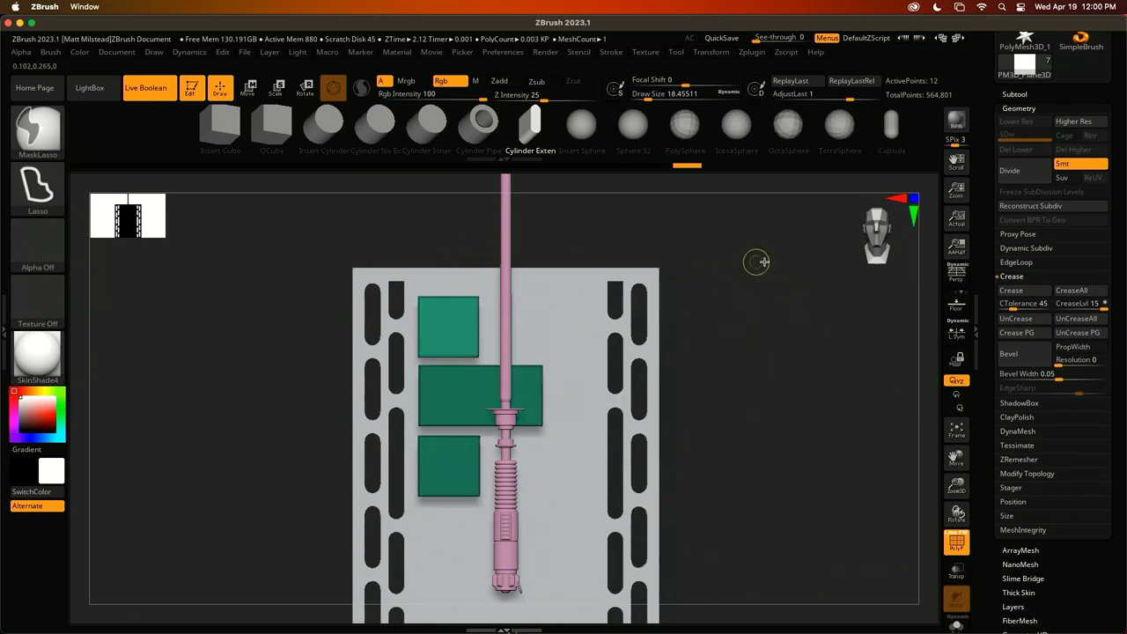
{"action": "key", "text": "ctrl+z"}
{"action": "key", "text": "ctrl+shift+z"}
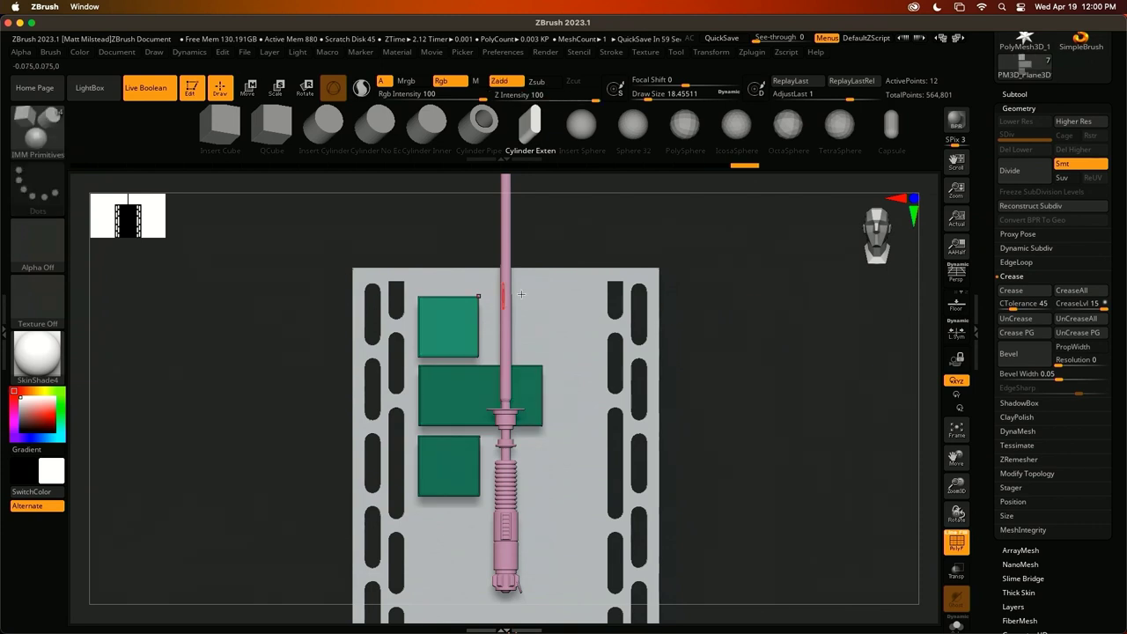
Move the unmasked corner inward to give the top square a slanted left edge, and clear the mask
{"action": "key", "text": "w"}
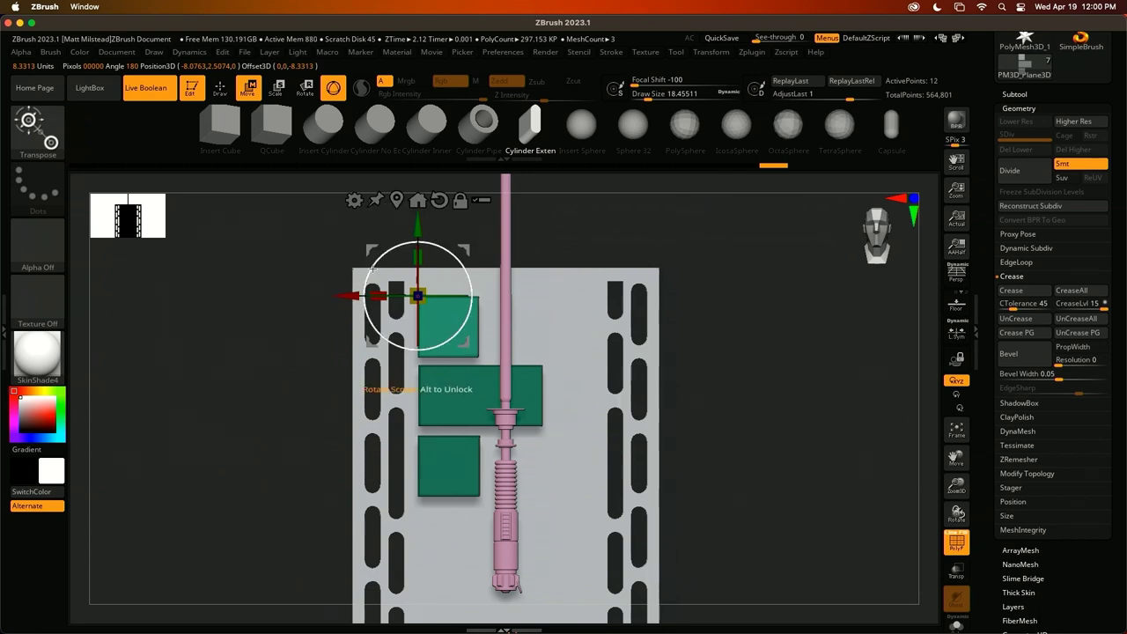
{"action": "left_click_drag", "start_coordinate": [347, 296], "coordinate": [361, 297]}
{"action": "key", "text": "q"}
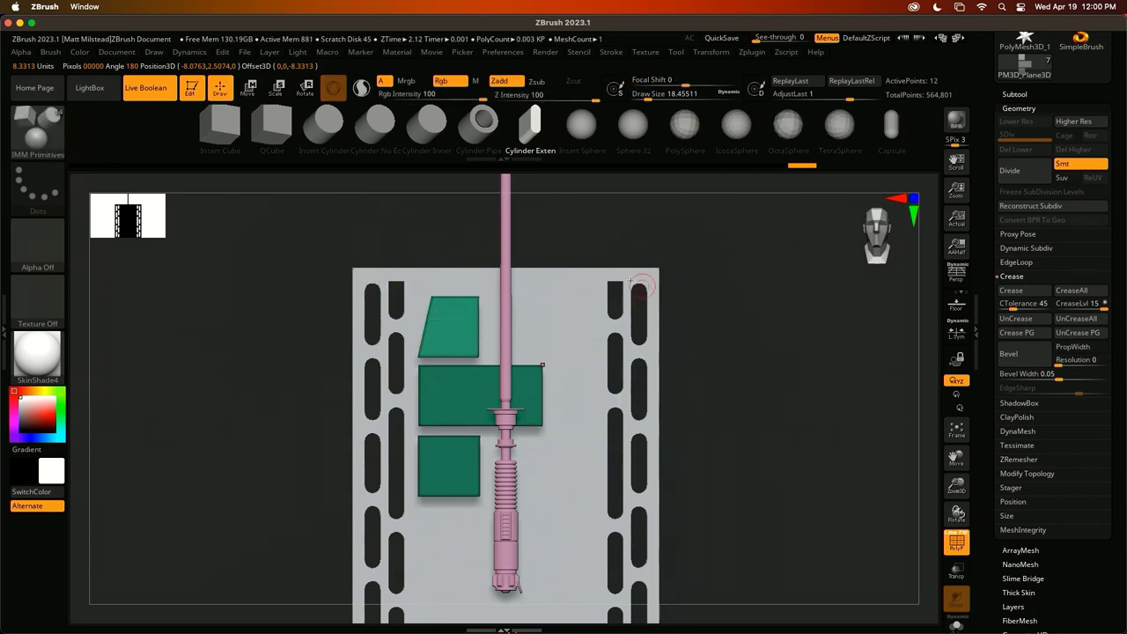
{"action": "left_click_drag", "start_coordinate": [738, 350], "coordinate": [745, 301], "text": "alt"}
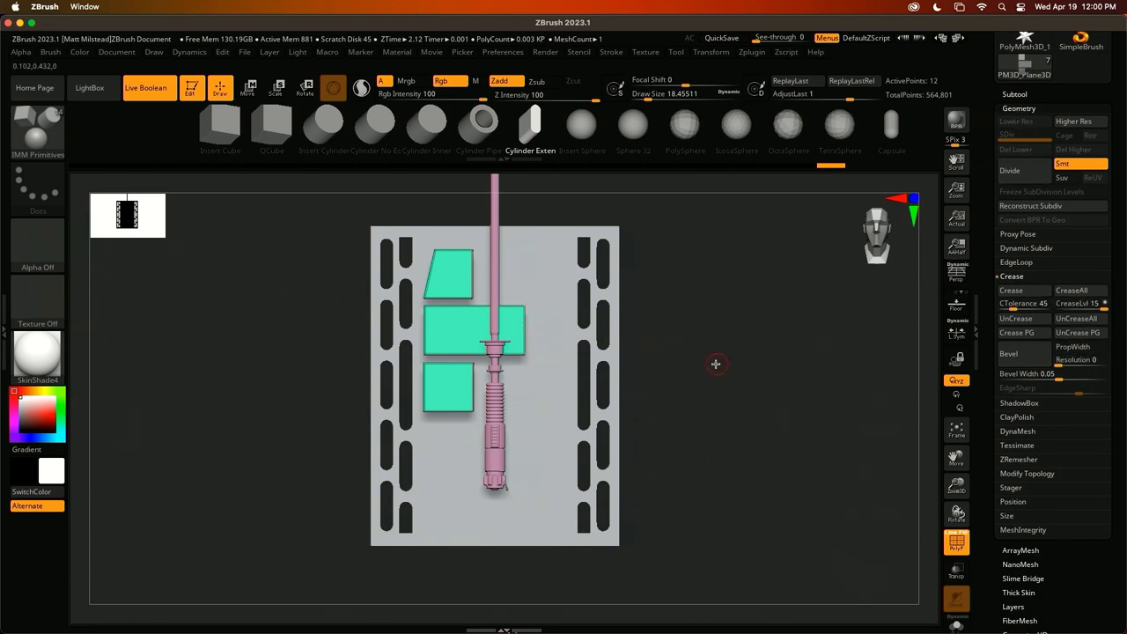
Assign a separate polygroup to each plane piece with Auto Groups
{"action": "scroll", "coordinate": [1113, 322], "scroll_direction": "down", "scroll_amount": 10}
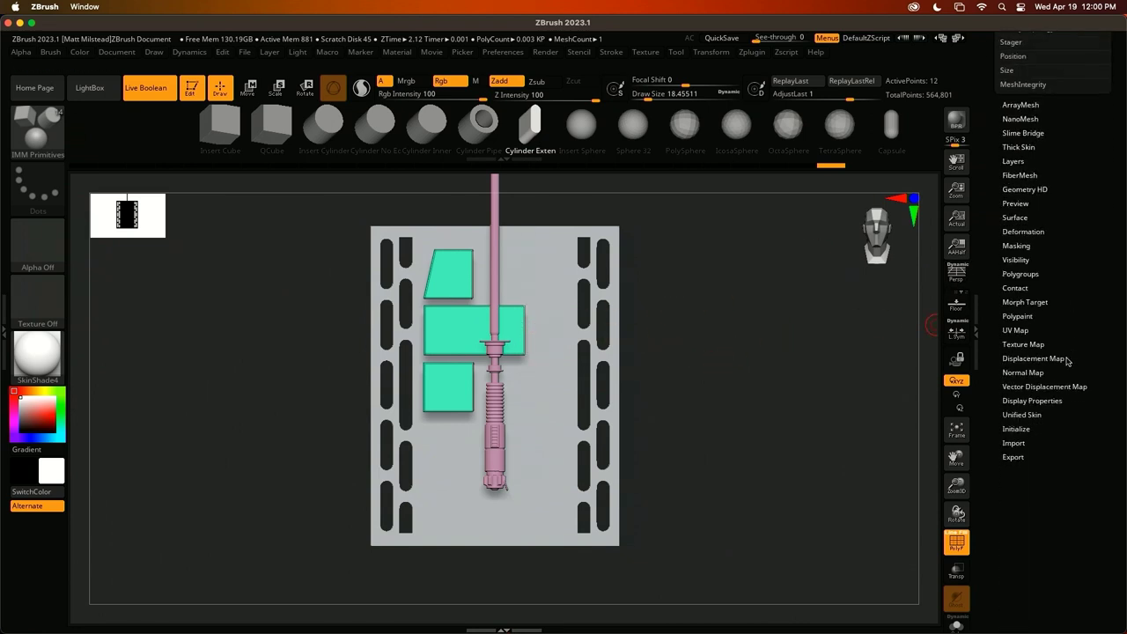
{"action": "left_click", "coordinate": [1019, 273]}
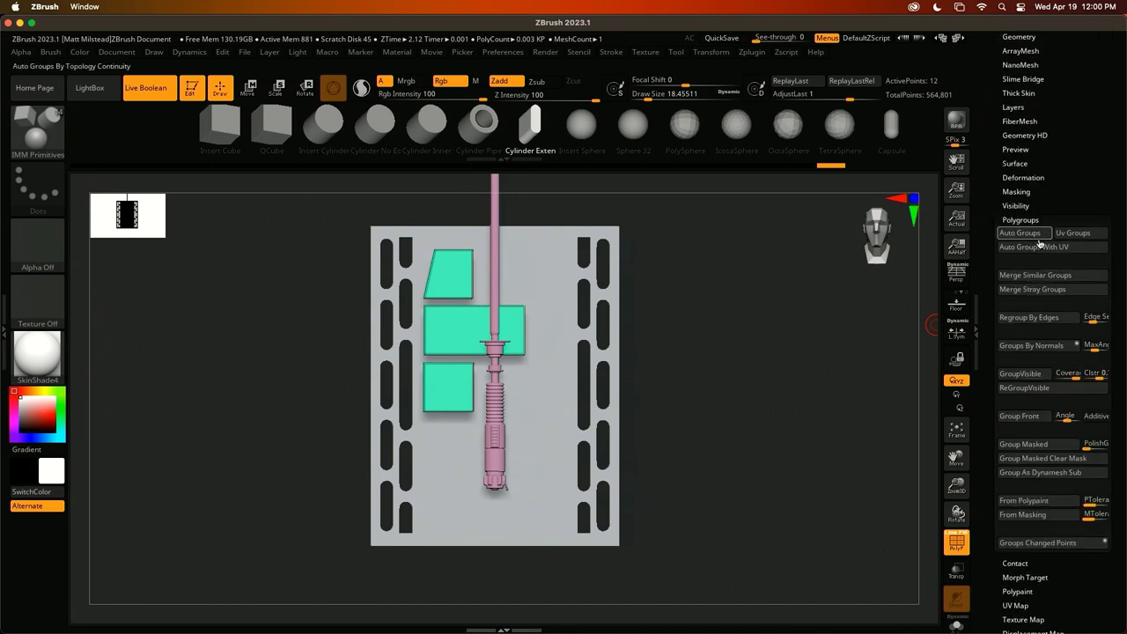
{"action": "left_click_drag", "start_coordinate": [734, 348], "coordinate": [751, 315], "text": "alt"}
{"action": "key", "text": "super+Tab"}
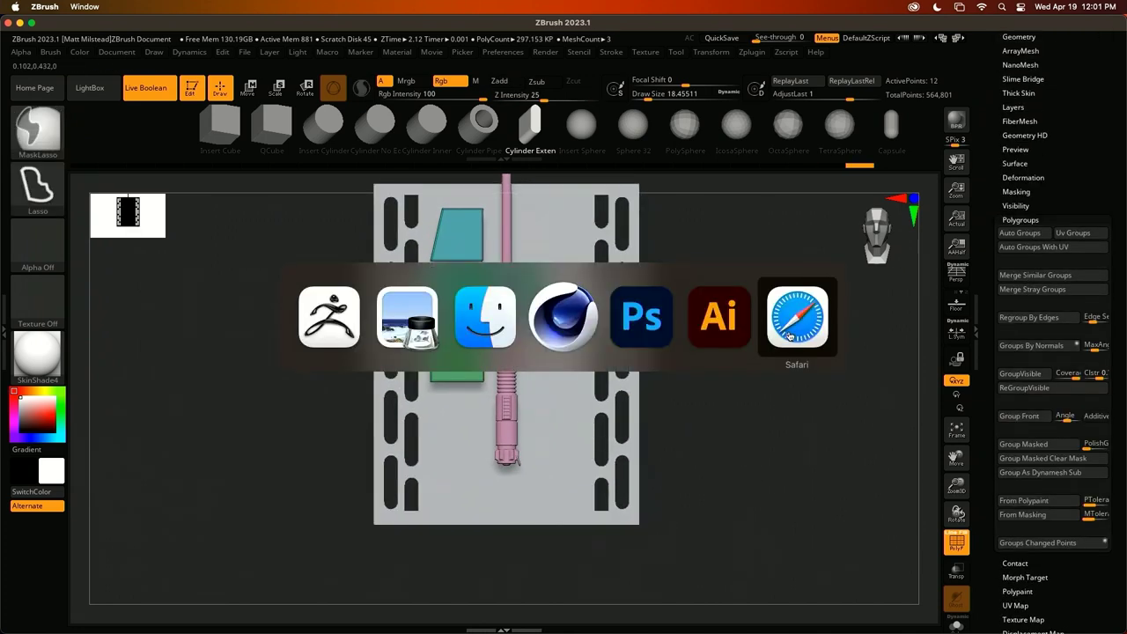
{"action": "key", "text": "super+Tab"}
{"action": "key", "text": "super+Tab"}
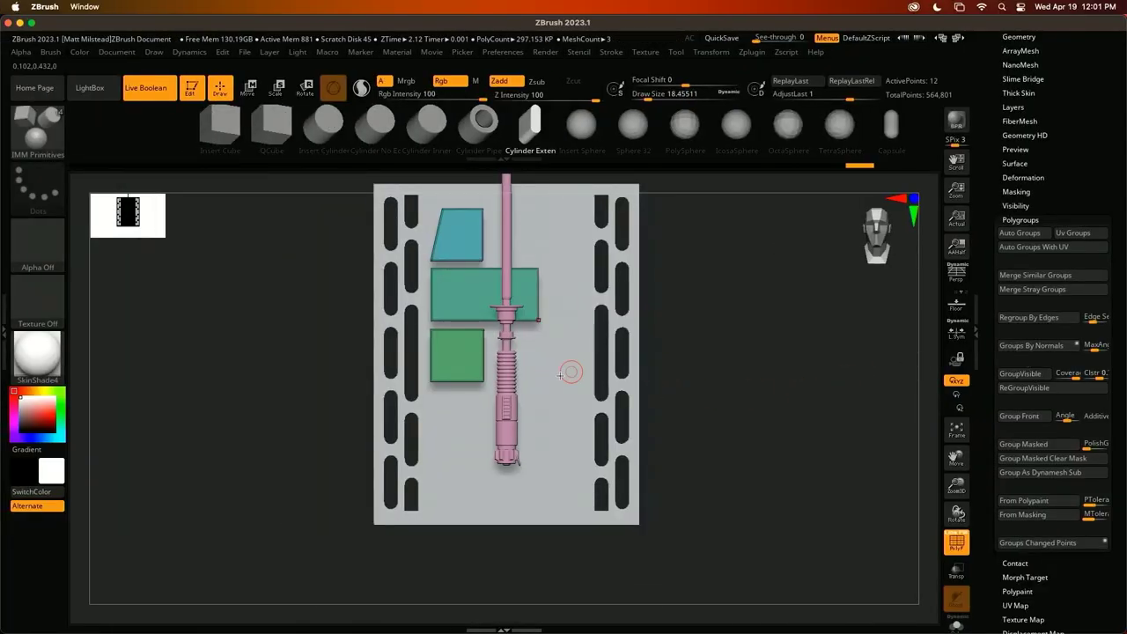
Mask everything except the green lower square and reshape it into a narrow, taller vertical strip
{"action": "left_click_drag", "start_coordinate": [753, 312], "coordinate": [777, 281], "text": "alt"}
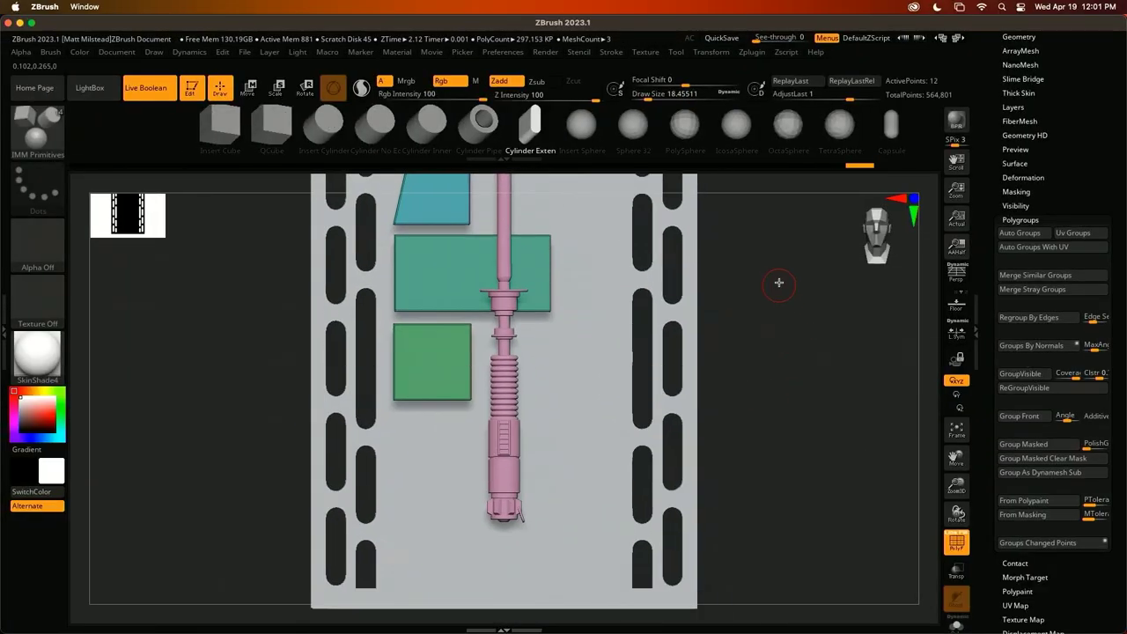
{"action": "key", "text": "w"}
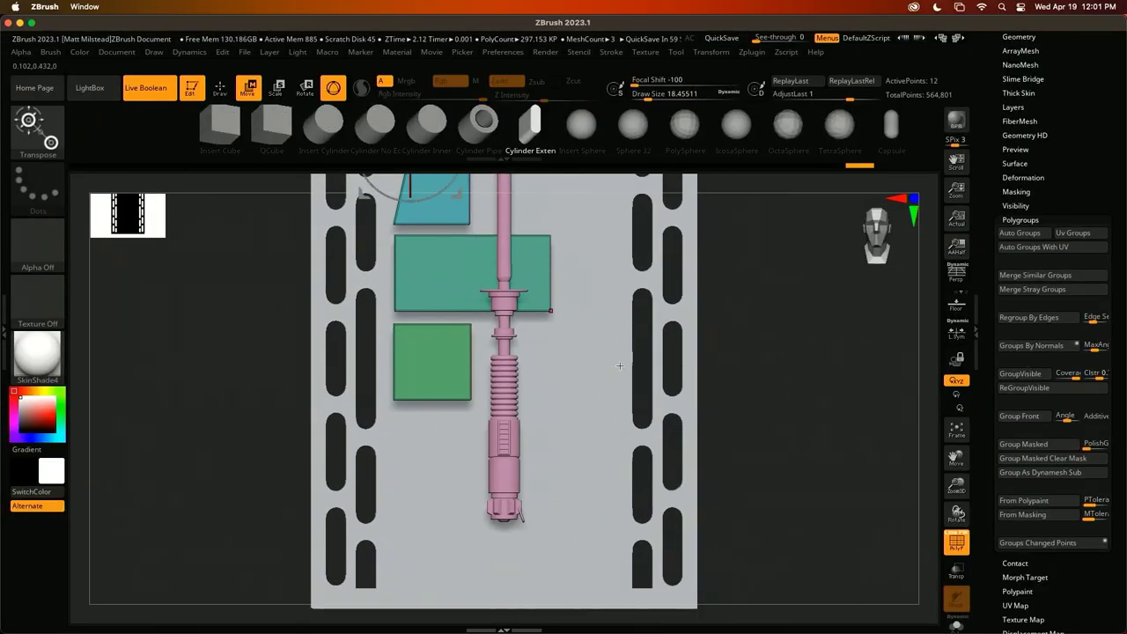
{"action": "left_click", "coordinate": [432, 368]}
{"action": "mouse_move", "coordinate": [216, 372]}
{"action": "left_mouse_down", "text": "ctrl"}
{"action": "mouse_move", "coordinate": [467, 421]}
{"action": "mouse_move", "coordinate": [529, 326]}
{"action": "mouse_move", "coordinate": [434, 314]}
{"action": "mouse_move", "coordinate": [255, 356]}
{"action": "left_mouse_up", "text": "ctrl"}
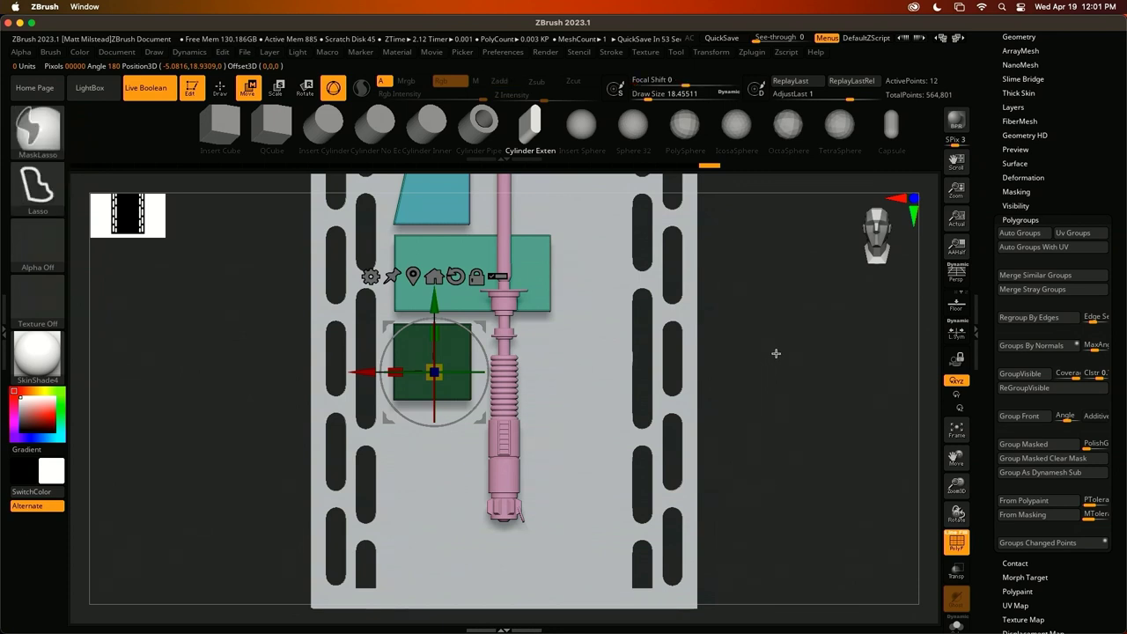
{"action": "left_click", "coordinate": [771, 355], "text": "ctrl"}
{"action": "left_click_drag", "start_coordinate": [396, 374], "coordinate": [352, 373]}
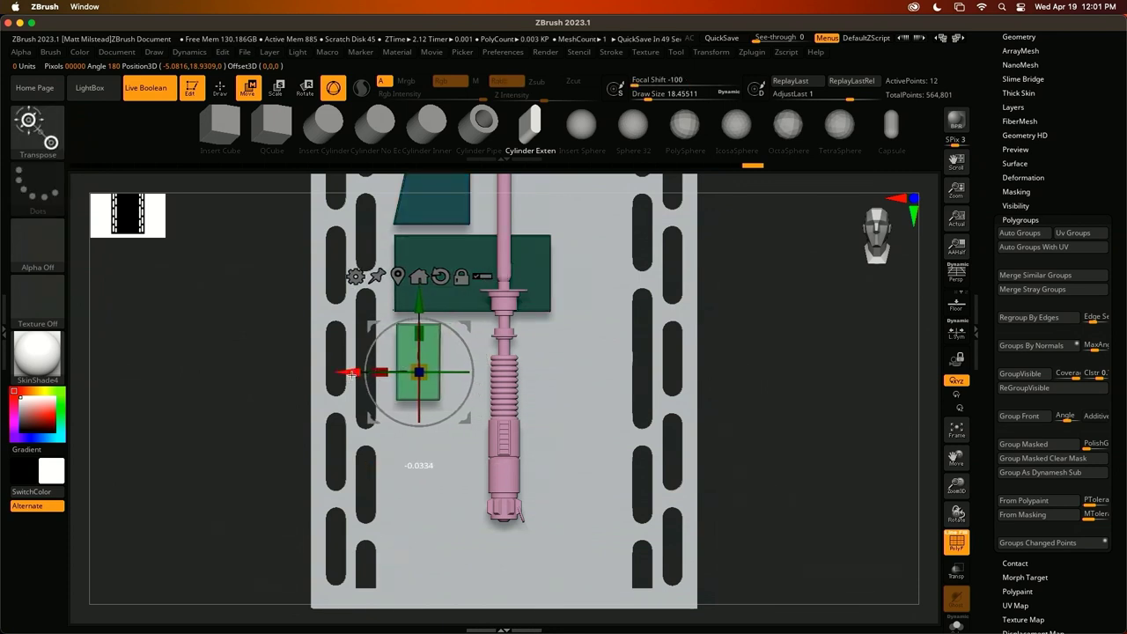
{"action": "mouse_move", "coordinate": [424, 332]}
{"action": "left_mouse_down"}
{"action": "mouse_move", "coordinate": [421, 313]}
{"action": "mouse_move", "coordinate": [421, 342]}
{"action": "left_mouse_up"}
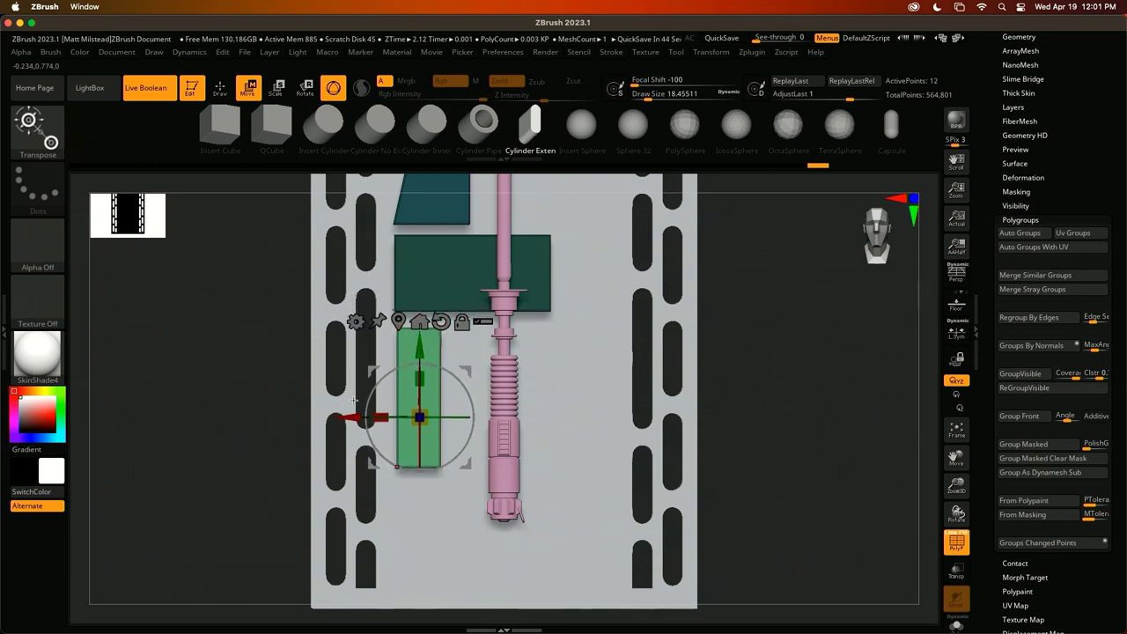
Duplicate the strip twice to its right and stretch the wider, slanted last copy to nearly the panel's full height
{"action": "left_click_drag", "start_coordinate": [354, 412], "coordinate": [468, 425], "text": "ctrl"}
{"action": "mouse_move", "coordinate": [790, 367]}
{"action": "right_mouse_down", "text": "ctrl"}
{"action": "mouse_move", "coordinate": [788, 328]}
{"action": "mouse_move", "coordinate": [784, 371]}
{"action": "right_mouse_up", "text": "ctrl"}
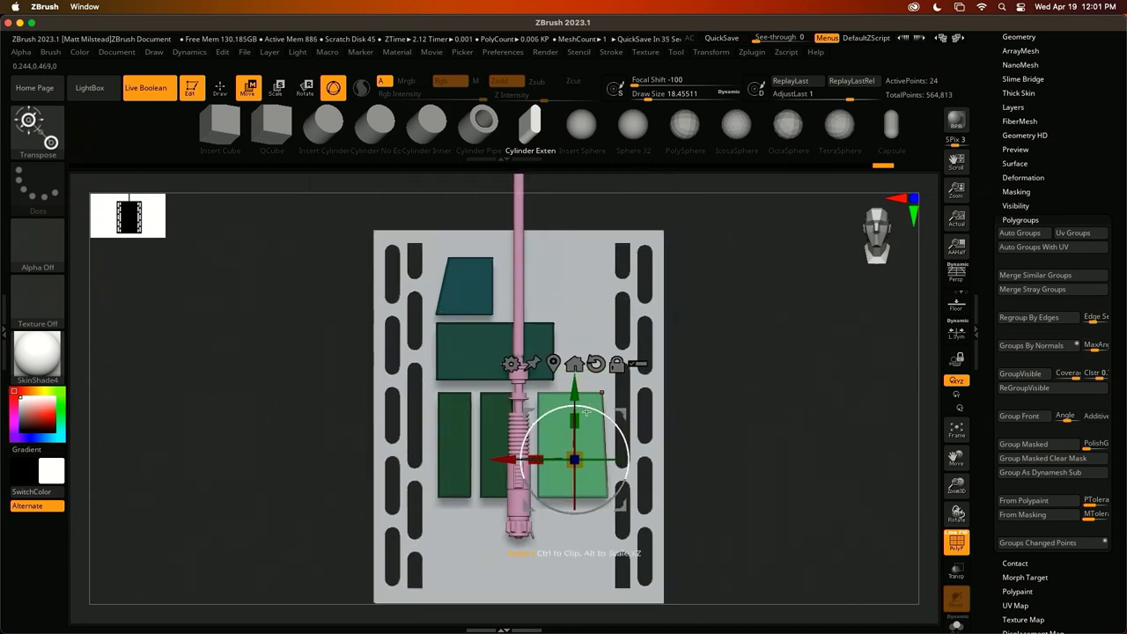
{"action": "left_click_drag", "start_coordinate": [574, 420], "coordinate": [588, 294]}
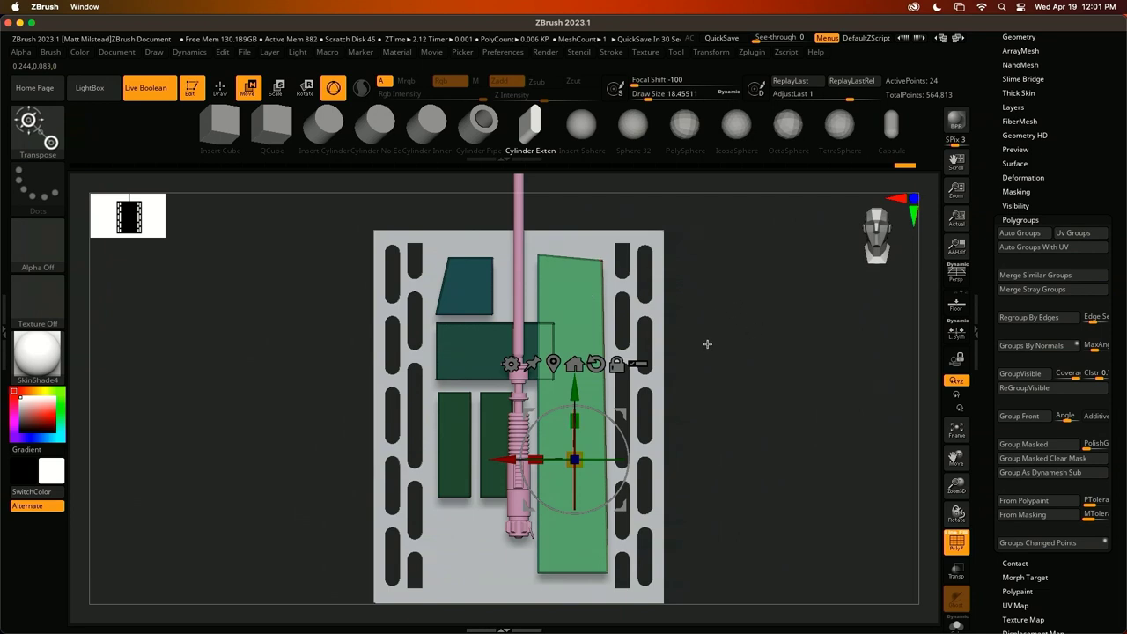
Clear the mask and regroup all the plane pieces with Auto Groups
{"action": "key", "text": "q"}
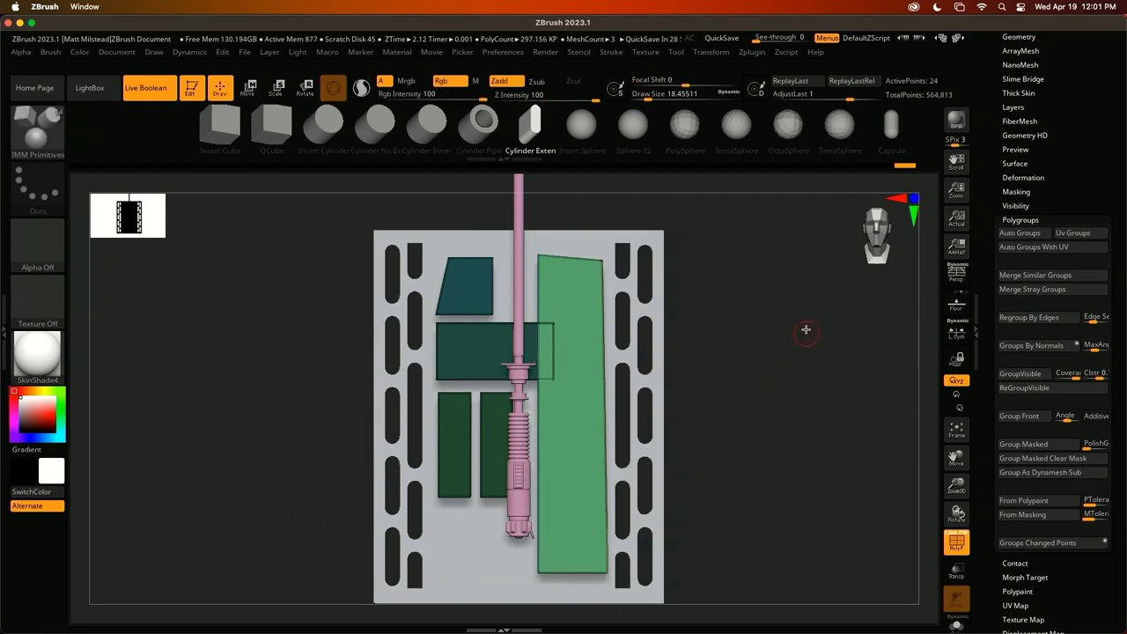
{"action": "left_click", "coordinate": [1020, 233]}
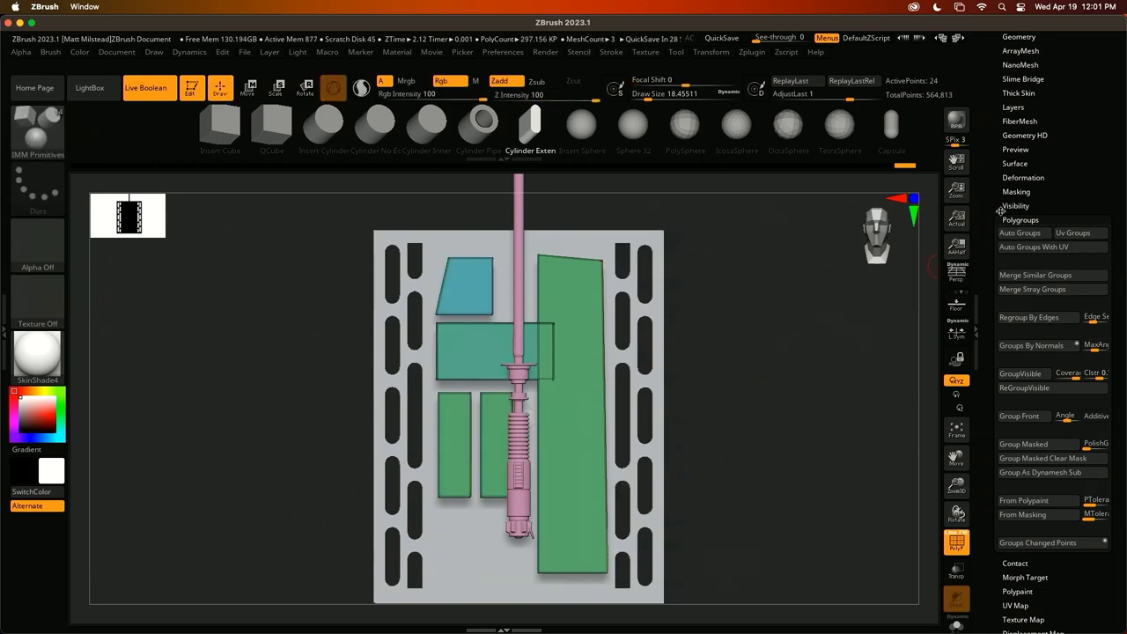
Try cutting off the slanted top of the tall green strip with the KnifeCurve brush, both isolated and with the other pieces masked
{"action": "left_click", "coordinate": [593, 259], "text": "ctrl+shift"}
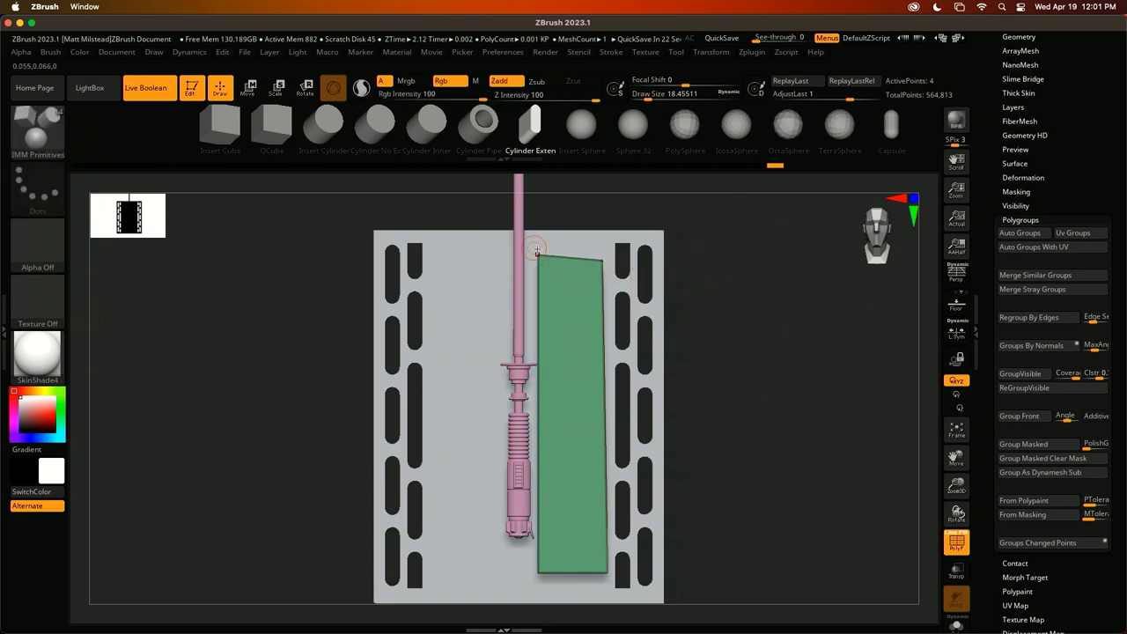
{"action": "left_click", "coordinate": [667, 328], "text": "ctrl+shift"}
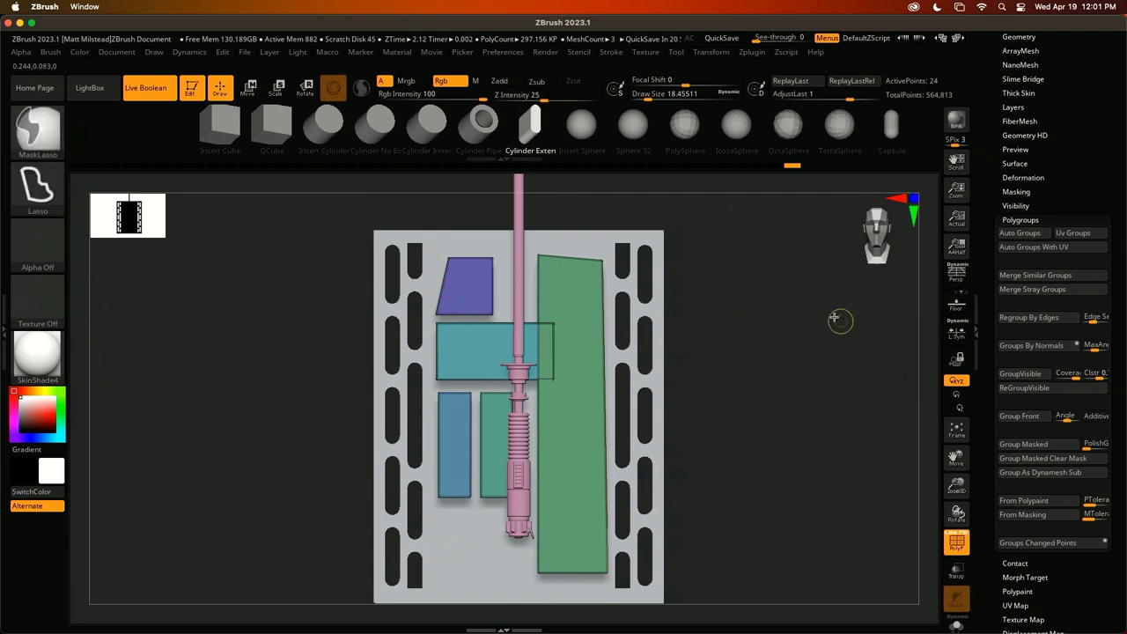
{"action": "left_click", "coordinate": [583, 278], "text": "ctrl+shift"}
{"action": "left_click", "coordinate": [36, 136]}
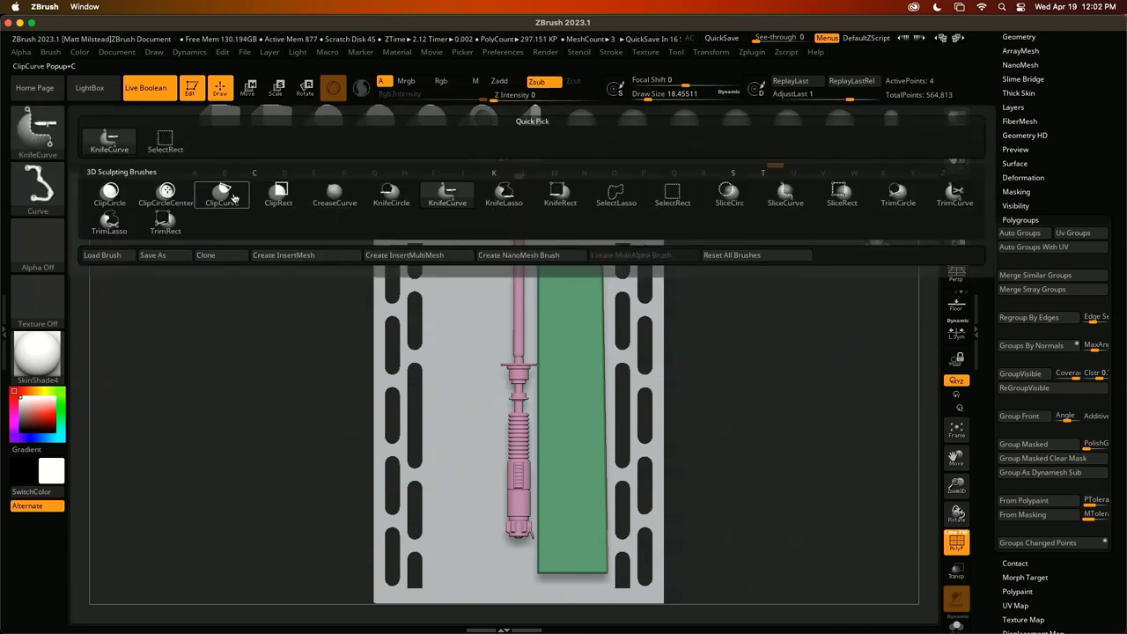
{"action": "key", "text": "i"}
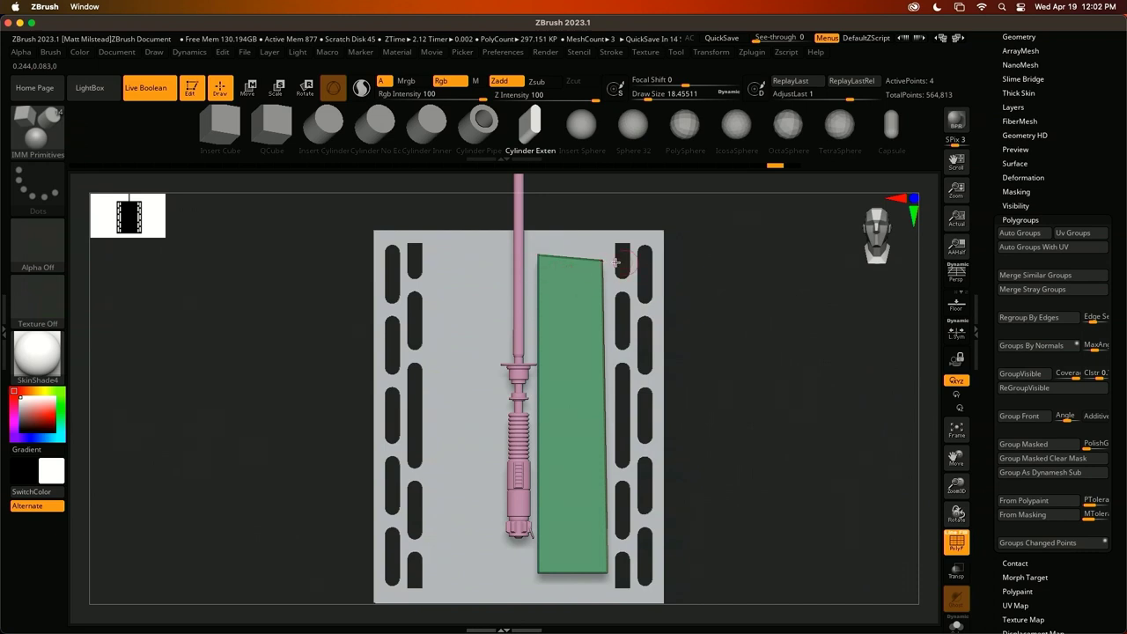
{"action": "left_click_drag", "start_coordinate": [317, 282], "coordinate": [788, 283], "text": "ctrl+shift"}
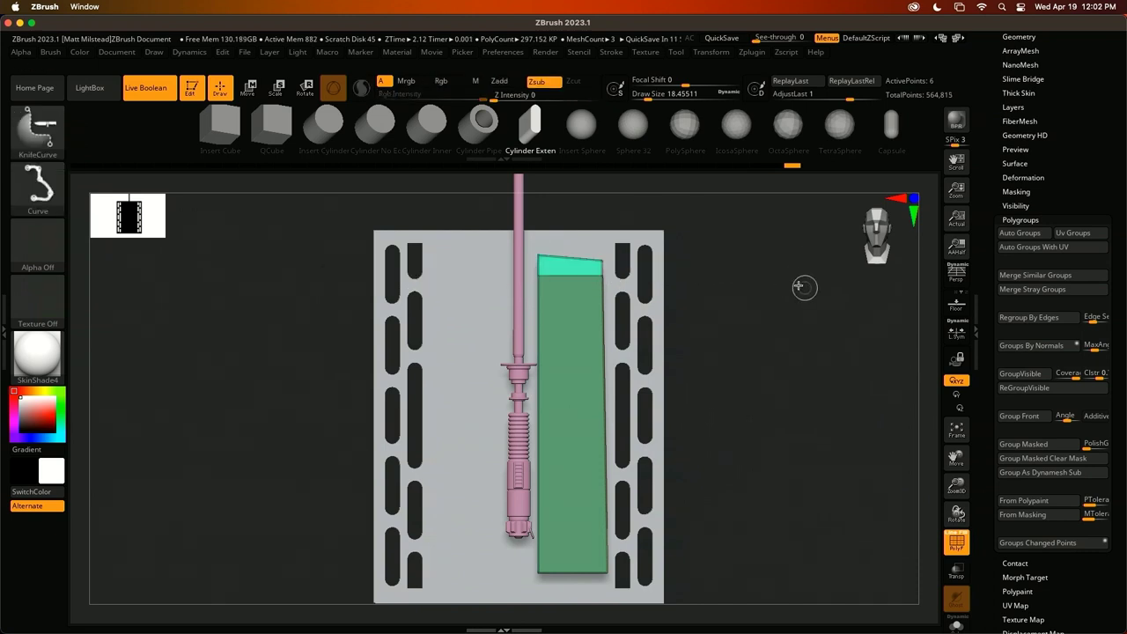
{"action": "key", "text": "ctrl+z"}
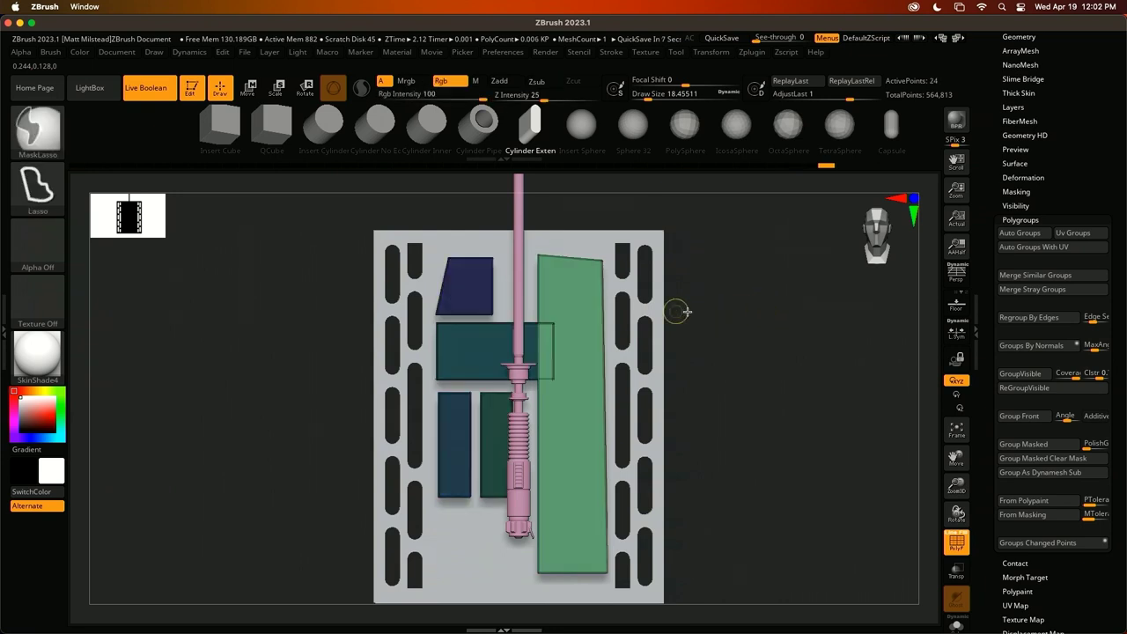
{"action": "left_click_drag", "start_coordinate": [336, 261], "coordinate": [783, 262], "text": "ctrl+shift"}
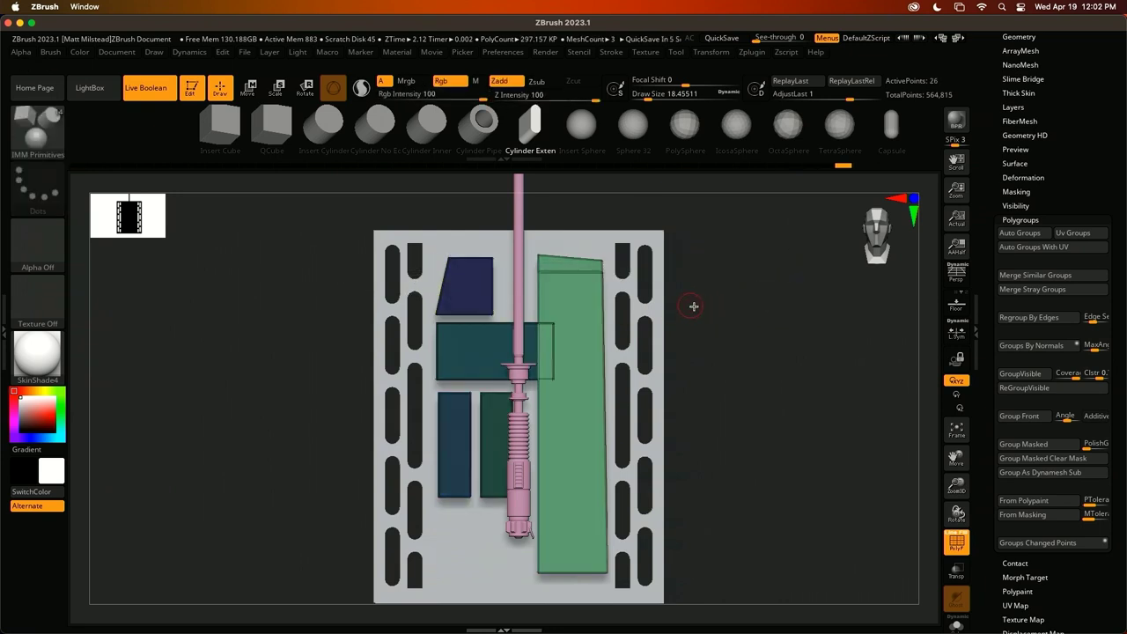
{"action": "key", "text": "ctrl+z"}
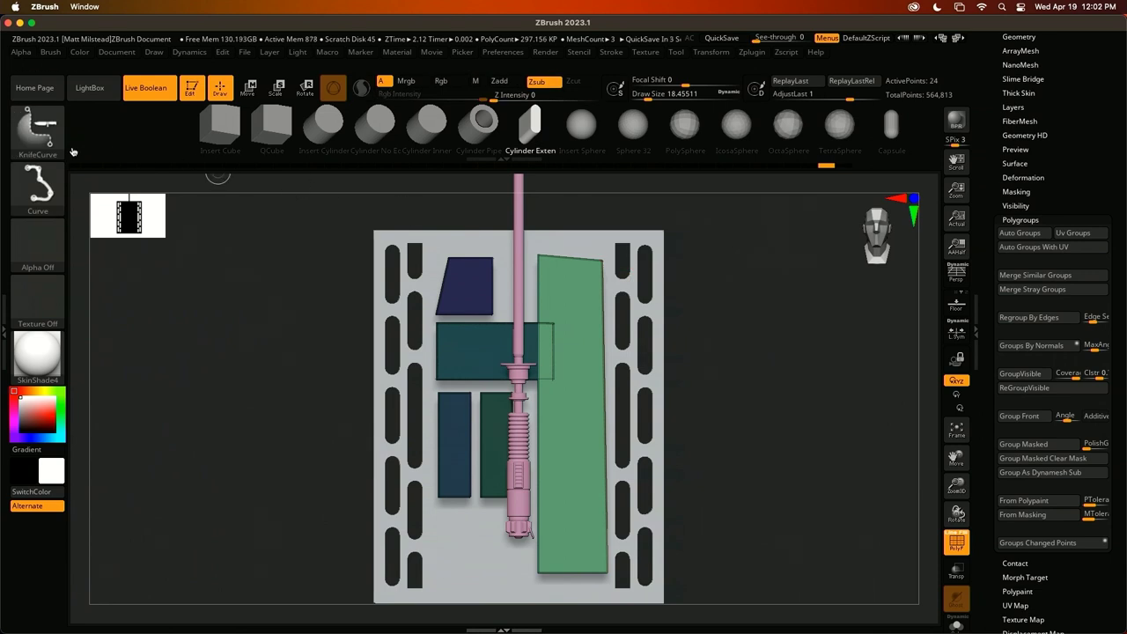
Square off the tall strip's slanted top and right edge with the ClipCurve brush
{"action": "left_click", "coordinate": [38, 132], "text": "ctrl+shift"}
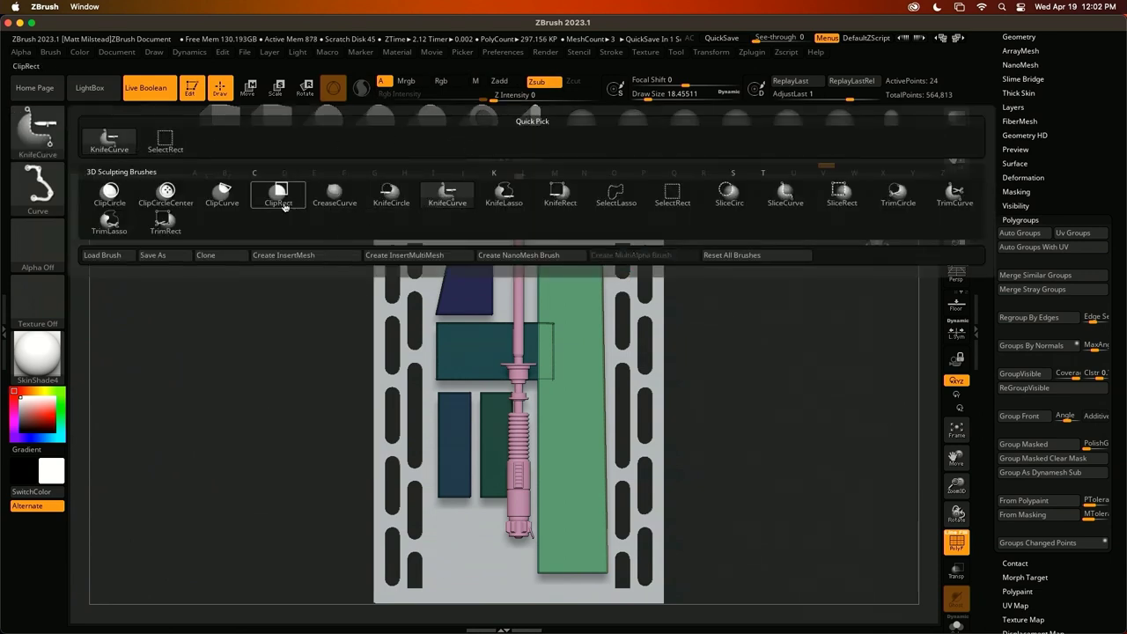
{"action": "left_click", "coordinate": [222, 194]}
{"action": "mouse_move", "coordinate": [307, 282]}
{"action": "left_mouse_down", "text": "ctrl+shift"}
{"action": "mouse_move", "coordinate": [767, 284]}
{"action": "mouse_move", "coordinate": [770, 262]}
{"action": "mouse_move", "coordinate": [767, 273]}
{"action": "left_mouse_up", "text": "ctrl+shift"}
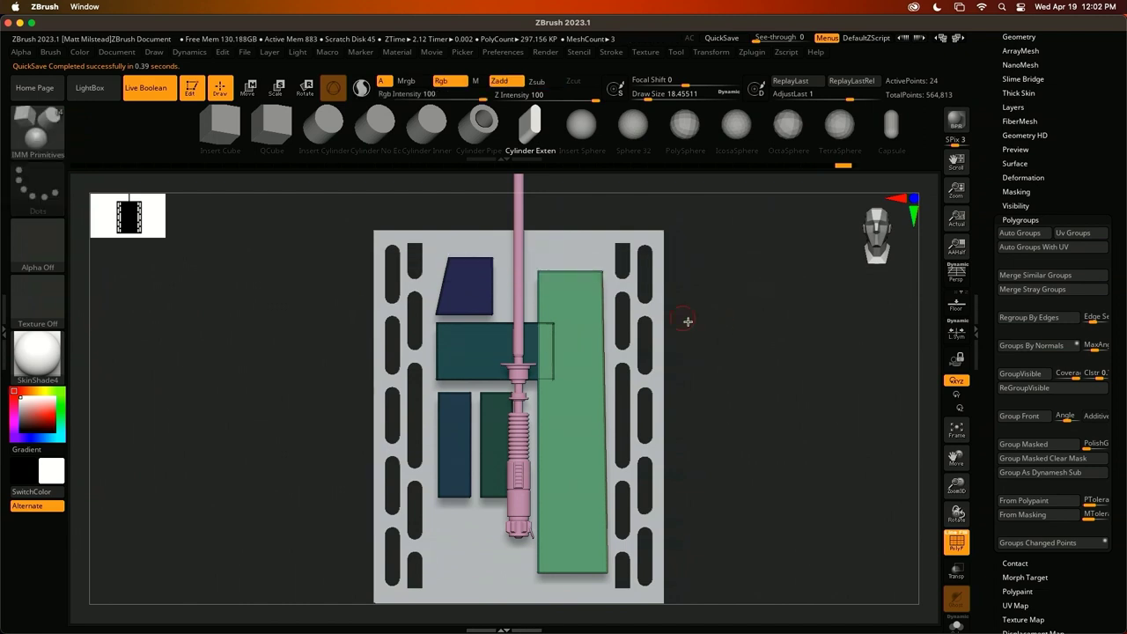
{"action": "left_click_drag", "start_coordinate": [598, 208], "coordinate": [609, 597], "text": "ctrl+shift"}
Nudge the squared tall strip slightly right and up on the panel
{"action": "key", "text": "w"}
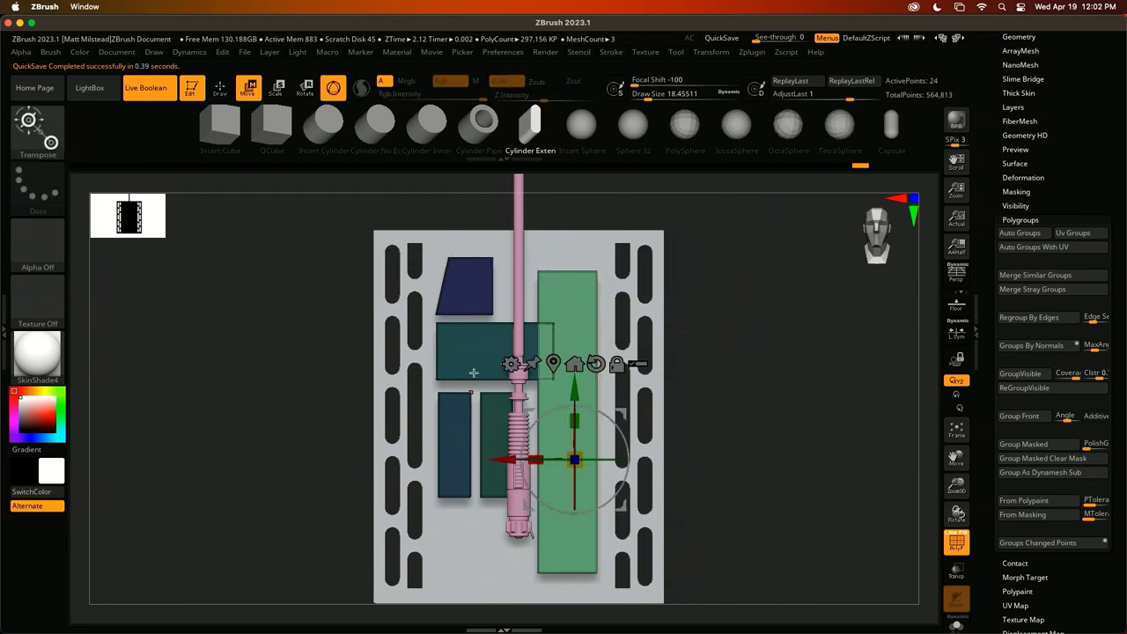
{"action": "left_click_drag", "start_coordinate": [506, 459], "coordinate": [511, 459]}
{"action": "left_click_drag", "start_coordinate": [584, 392], "coordinate": [584, 388]}
{"action": "key", "text": "q"}
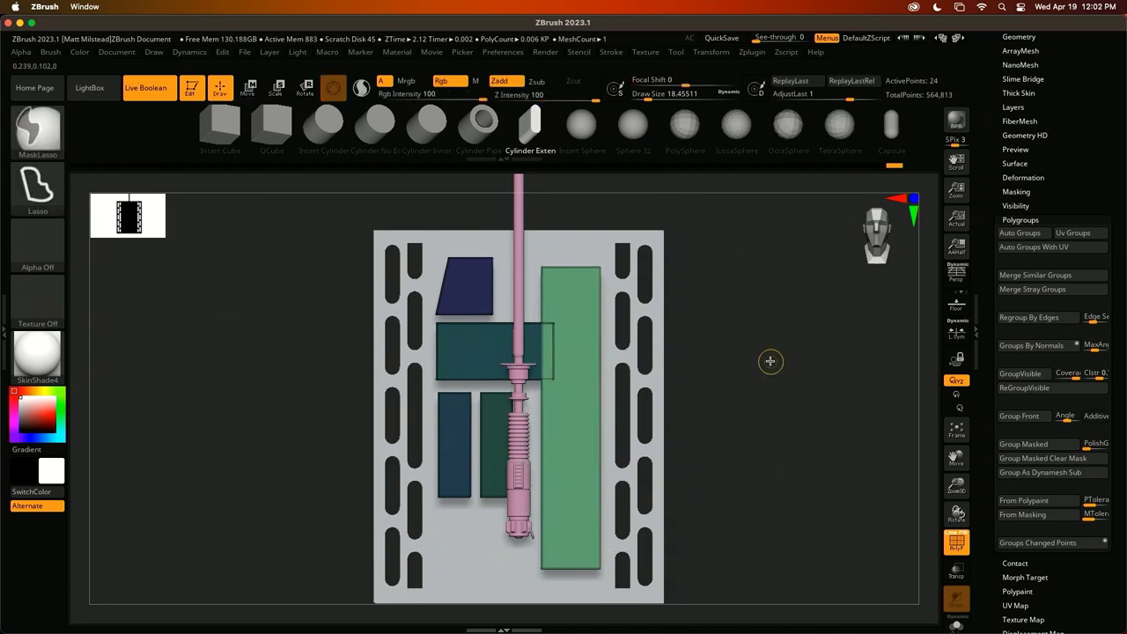
Clear the mask and mask everything except the wide middle rectangle, ready to transform it
{"action": "left_click_drag", "start_coordinate": [769, 360], "coordinate": [787, 378], "text": "ctrl"}
{"action": "left_click", "coordinate": [453, 346], "text": "ctrl+shift"}
{"action": "left_click", "coordinate": [726, 307], "text": "ctrl"}
{"action": "left_click", "coordinate": [725, 310], "text": "ctrl+shift"}
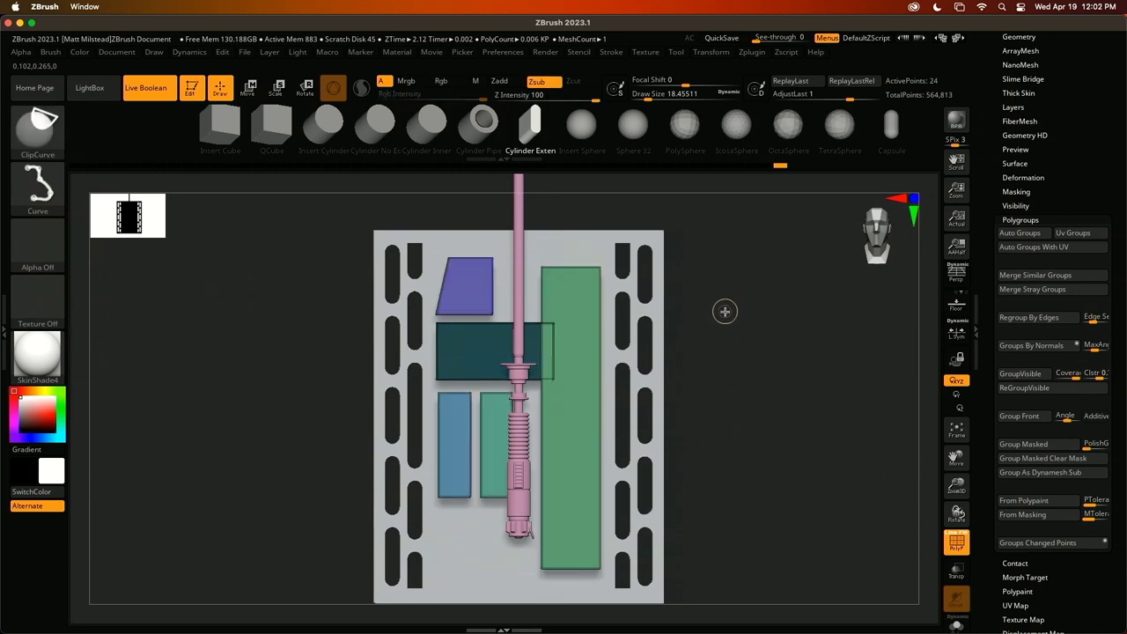
{"action": "left_click", "coordinate": [726, 322], "text": "ctrl"}
{"action": "key", "text": "w"}
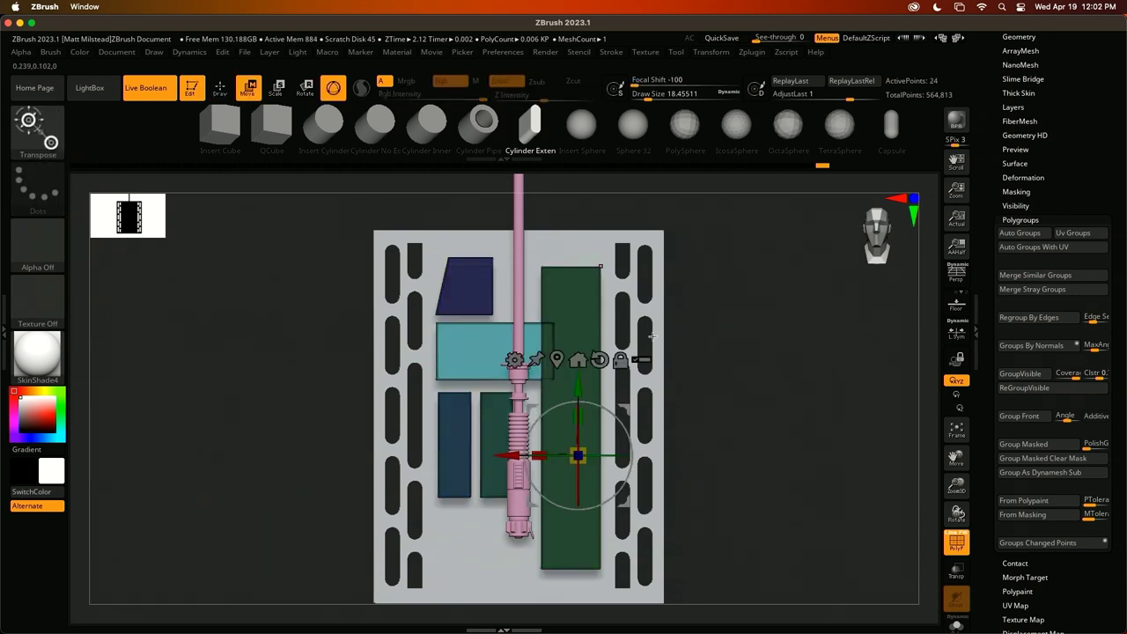
Make a narrower duplicate of the middle rectangle and place it over the panel's left edge
{"action": "left_click", "coordinate": [557, 359], "text": "alt"}
{"action": "left_click_drag", "start_coordinate": [425, 351], "coordinate": [236, 350]}
{"action": "key", "text": "super+z"}
{"action": "key", "text": "Tab"}
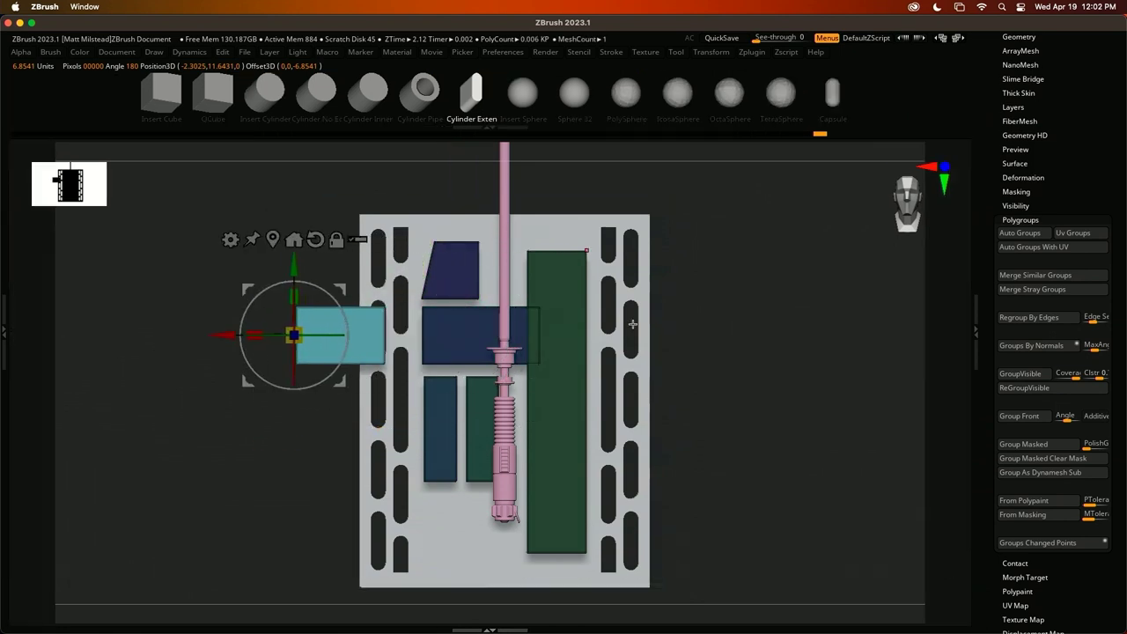
{"action": "key", "text": "Tab"}
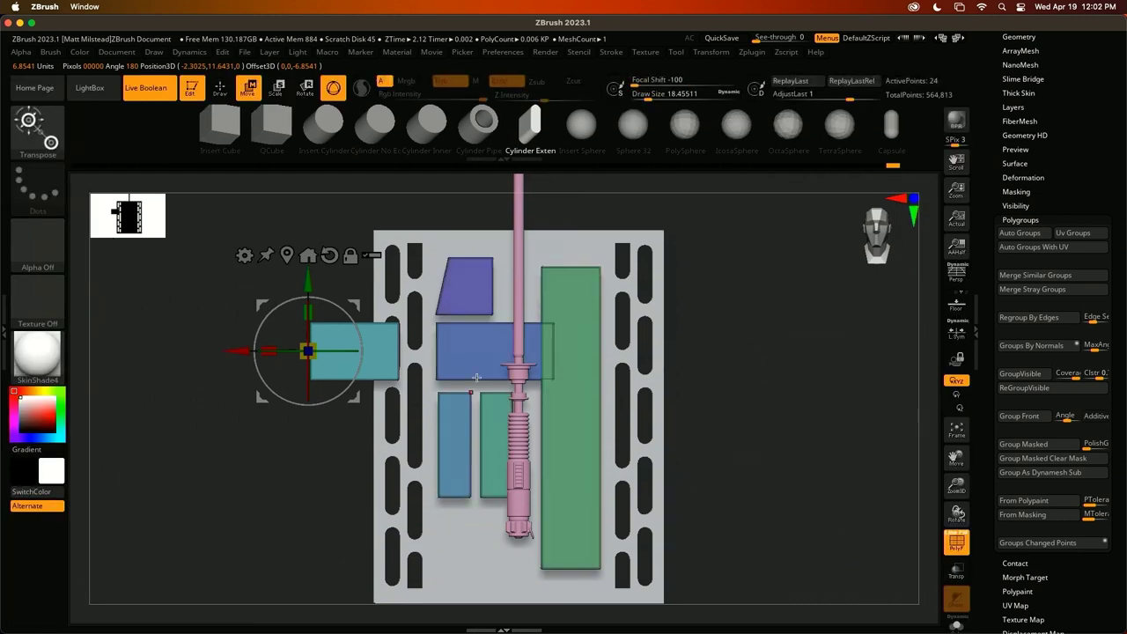
Move the original full-width rectangle off the panel, to the left of its narrower copy
{"action": "left_click", "coordinate": [436, 325], "text": "alt"}
{"action": "mouse_move", "coordinate": [486, 333]}
{"action": "left_mouse_down"}
{"action": "mouse_move", "coordinate": [239, 335]}
{"action": "mouse_move", "coordinate": [233, 363]}
{"action": "left_mouse_up"}
{"action": "key", "text": "q"}
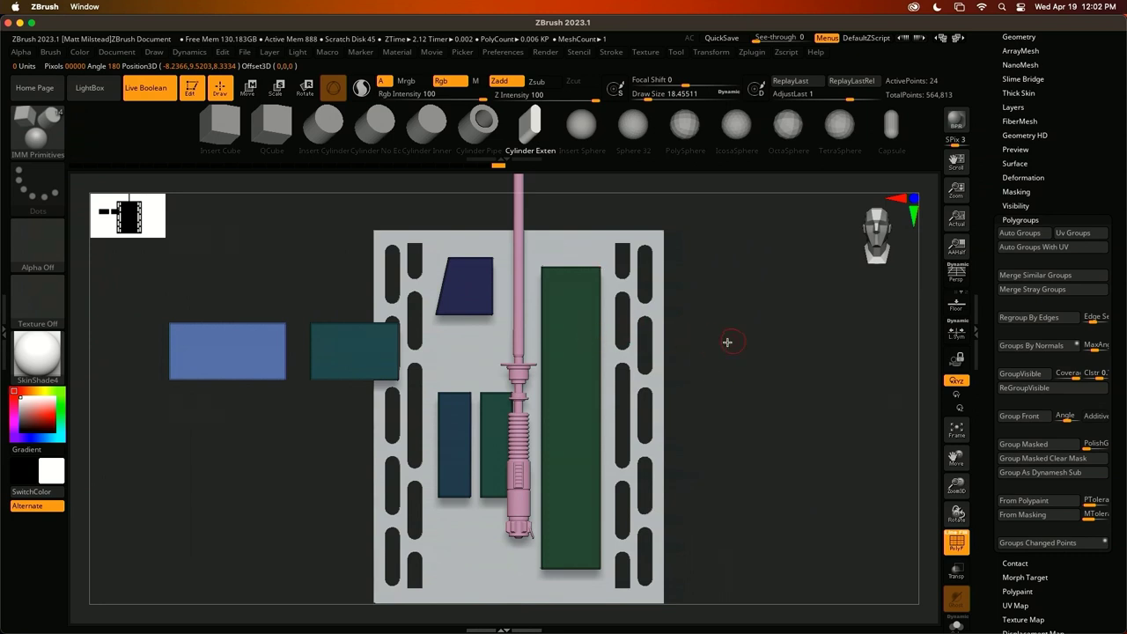
Mask all pieces except the narrower rectangle and slide it back under the trapezoid, clear of the tall strip
{"action": "key", "text": "ctrl"}
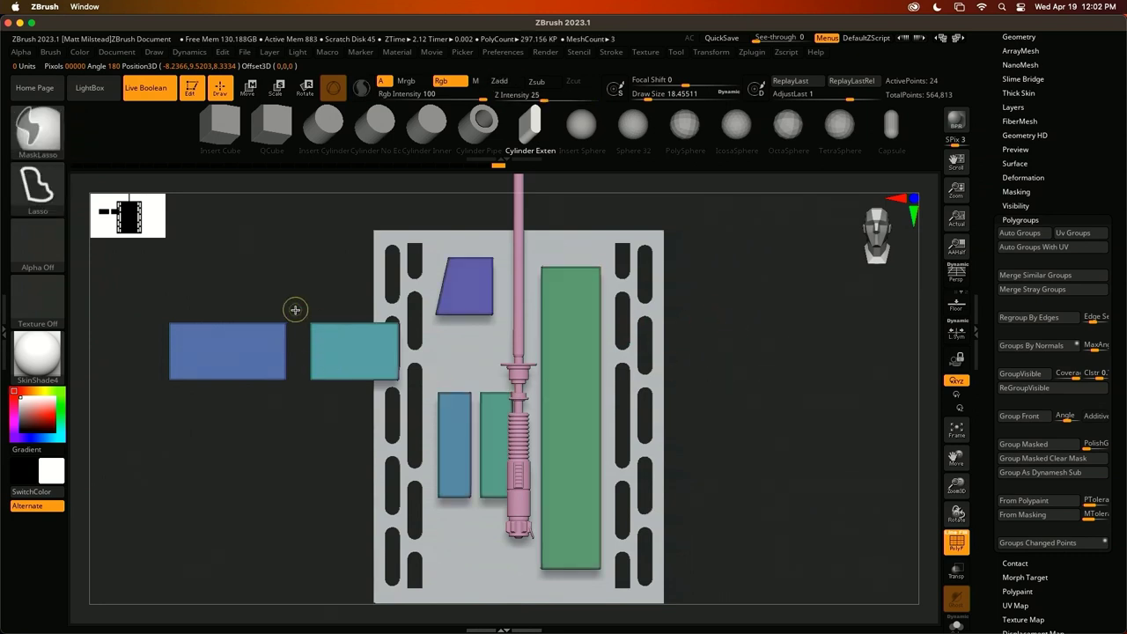
{"action": "mouse_move", "coordinate": [295, 309]}
{"action": "left_mouse_down", "text": "ctrl"}
{"action": "mouse_move", "coordinate": [384, 419]}
{"action": "mouse_move", "coordinate": [419, 306]}
{"action": "mouse_move", "coordinate": [299, 304]}
{"action": "left_mouse_up", "text": "ctrl"}
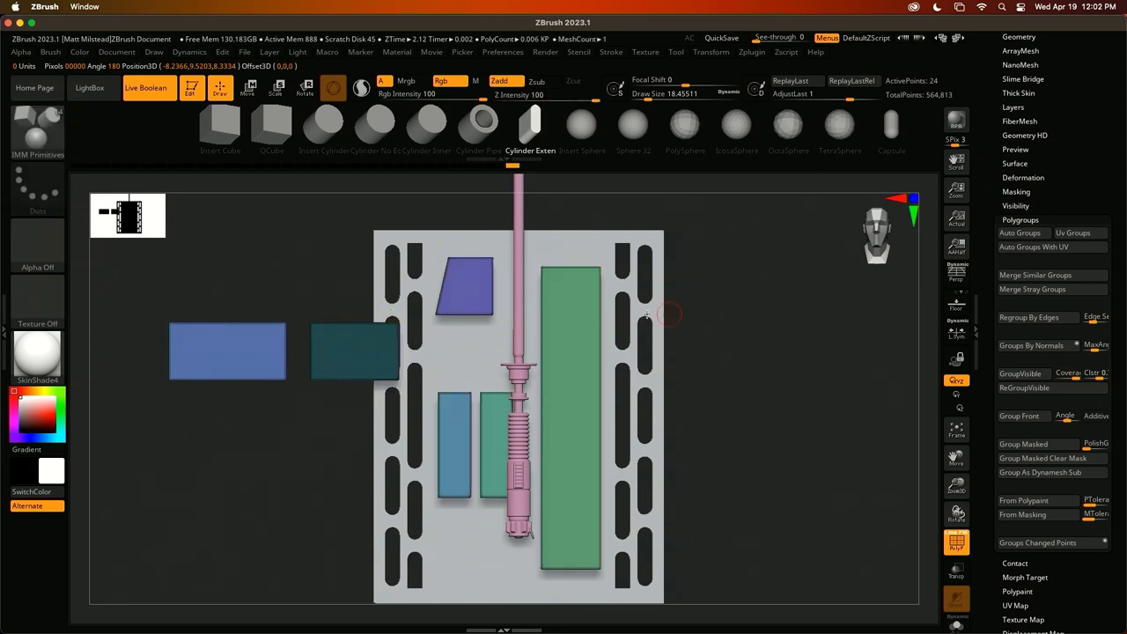
{"action": "key", "text": "ctrl+i"}
{"action": "key", "text": "w"}
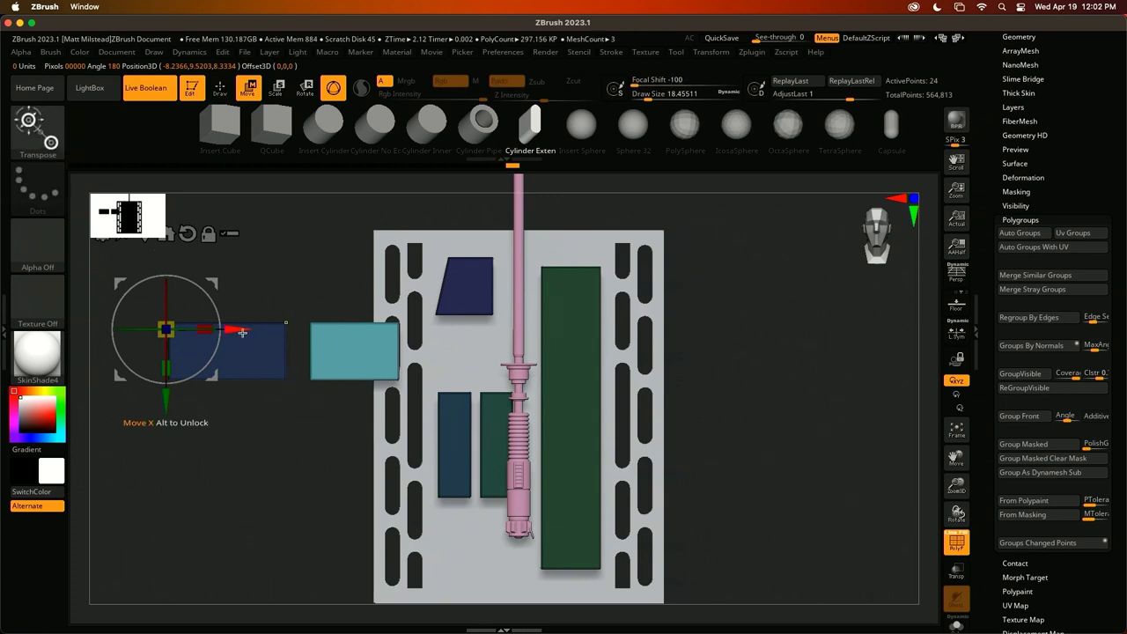
{"action": "left_click_drag", "start_coordinate": [242, 331], "coordinate": [364, 328]}
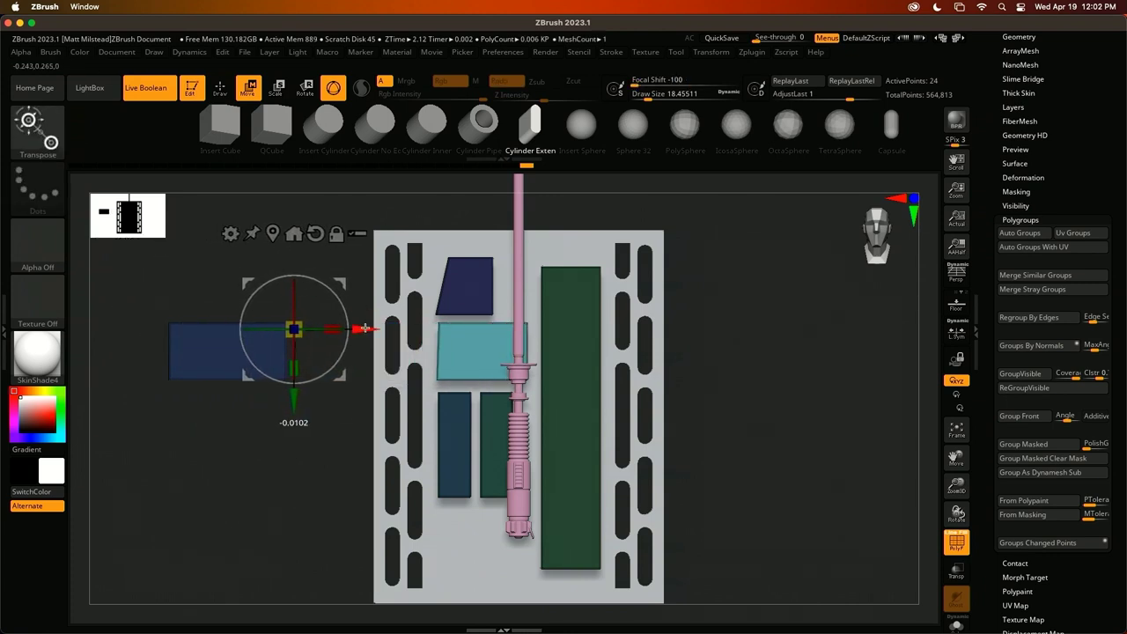
{"action": "key", "text": "q"}
Hide the leftover full-width rectangle beside the panel and remove it with Del Hidden
{"action": "mouse_move", "coordinate": [133, 305]}
{"action": "left_mouse_down", "text": "ctrl+shift"}
{"action": "mouse_move", "coordinate": [209, 360]}
{"action": "mouse_move", "coordinate": [357, 420]}
{"action": "mouse_move", "coordinate": [347, 396]}
{"action": "mouse_move", "coordinate": [348, 408]}
{"action": "left_mouse_up", "text": "ctrl+shift"}
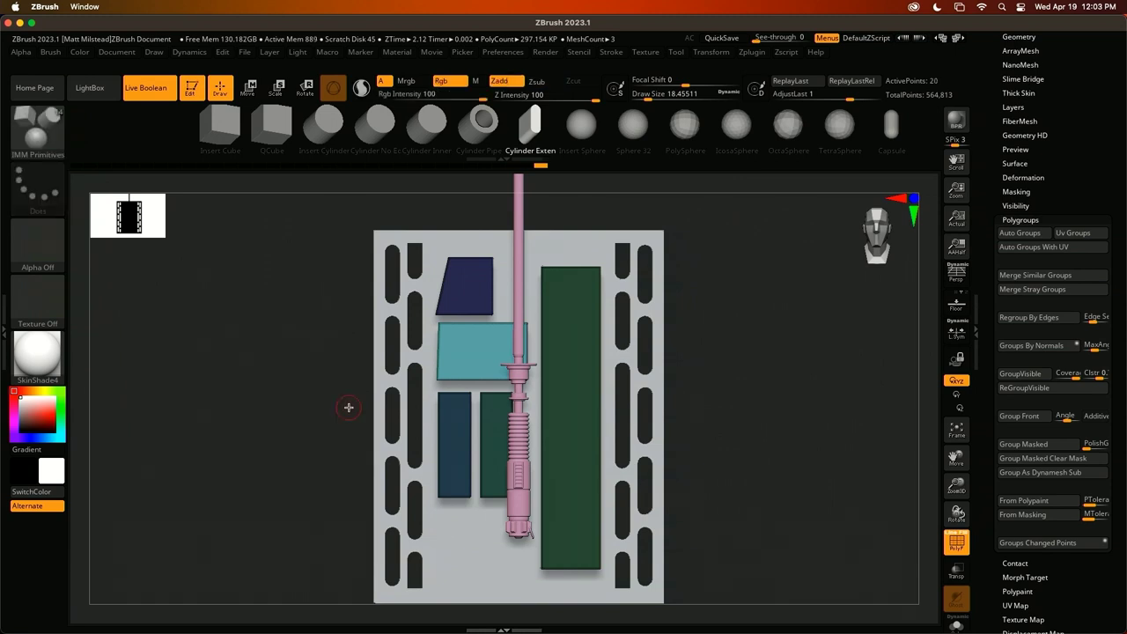
{"action": "scroll", "coordinate": [1069, 224], "scroll_direction": "up", "scroll_amount": 3}
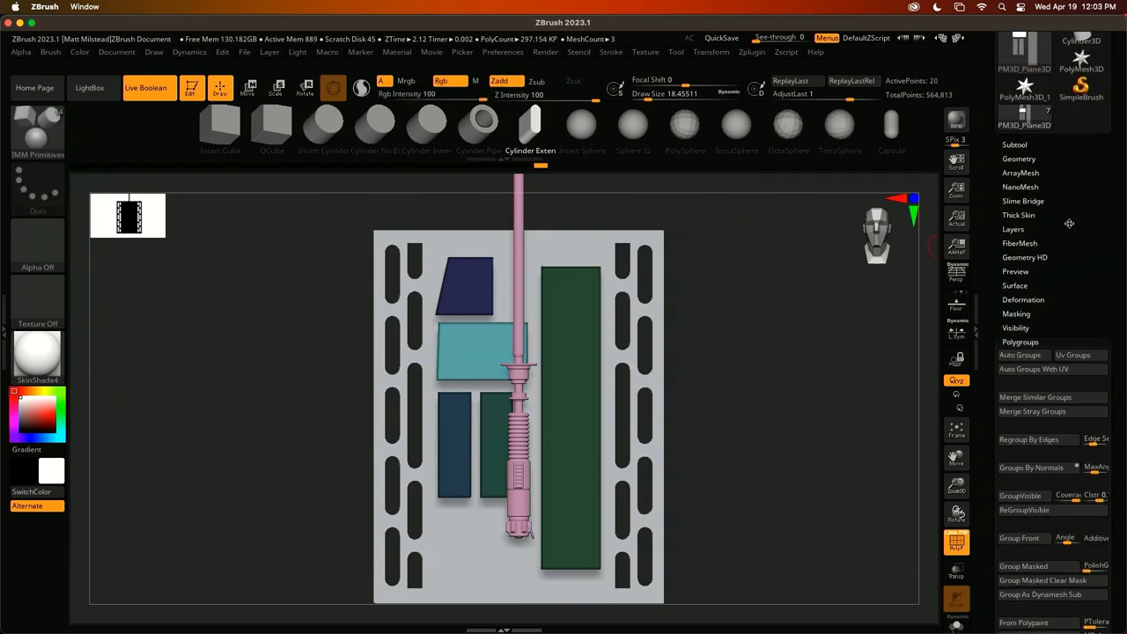
{"action": "left_click", "coordinate": [1037, 156]}
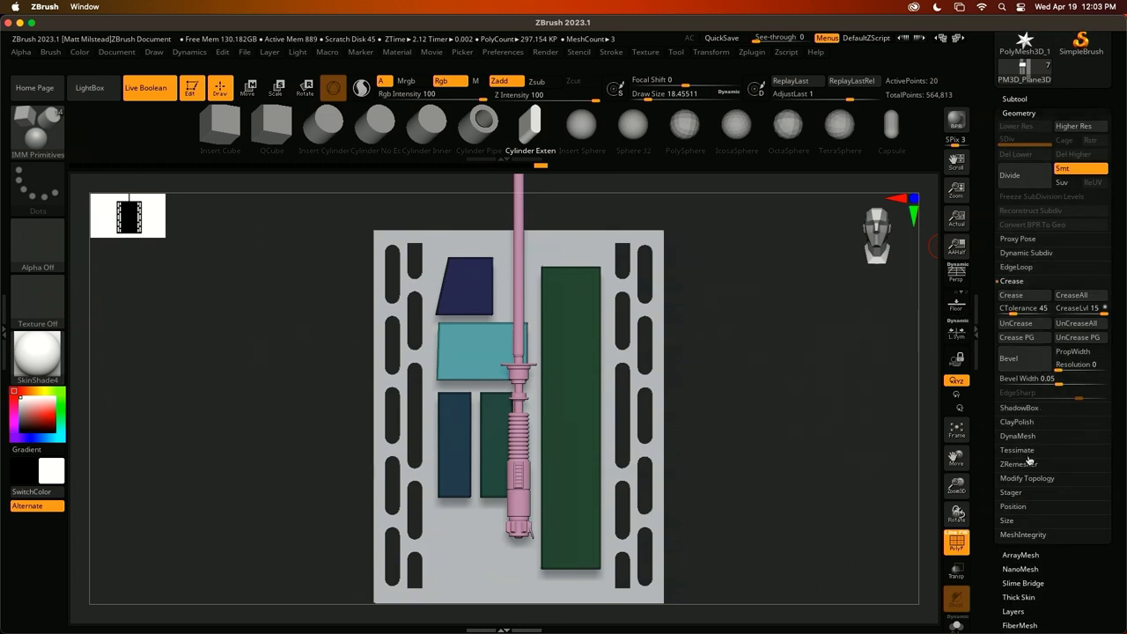
{"action": "scroll", "coordinate": [1091, 438], "scroll_direction": "down", "scroll_amount": 1}
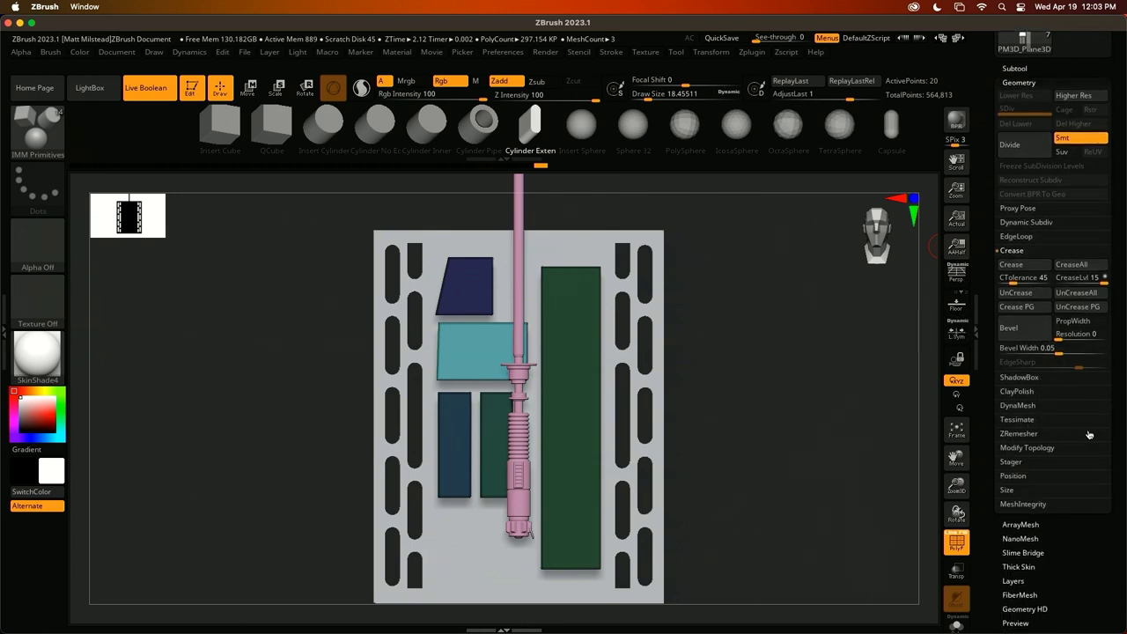
{"action": "left_click", "coordinate": [1024, 448]}
{"action": "left_click", "coordinate": [1025, 406]}
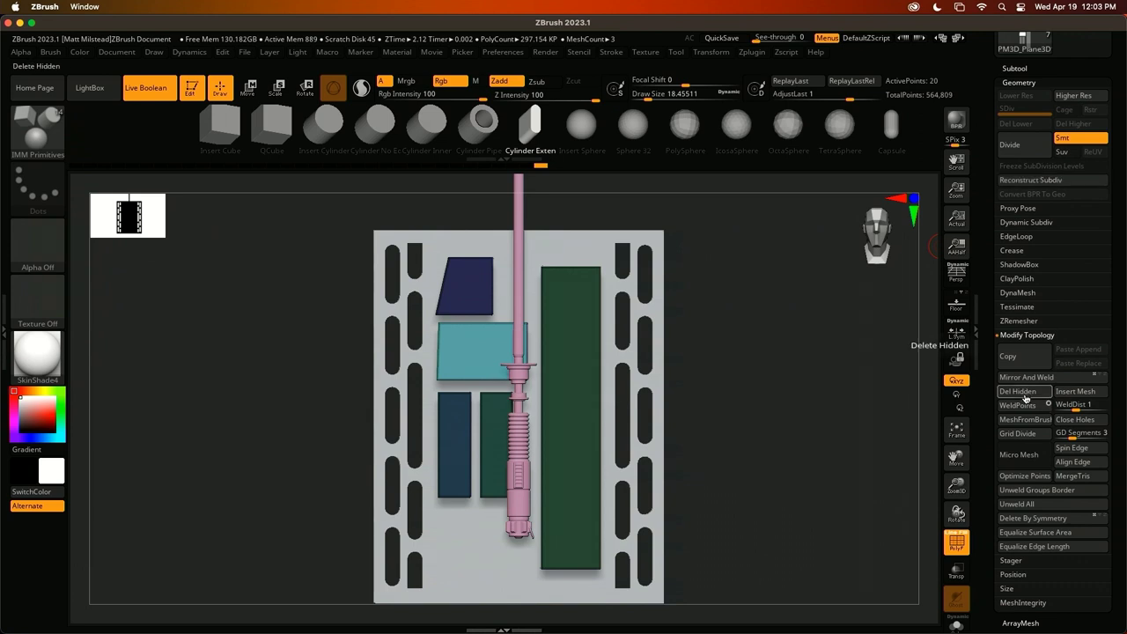
Move all the plane pieces back in depth so they sit against the panel behind the lightsaber
{"action": "left_click_drag", "start_coordinate": [742, 309], "coordinate": [785, 355]}
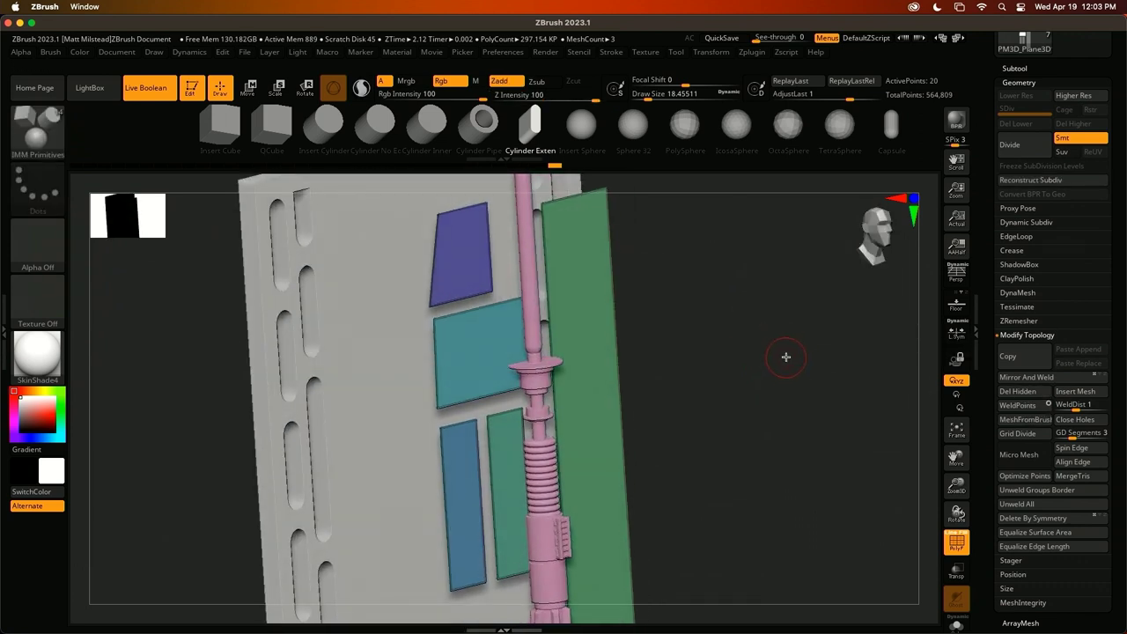
{"action": "key", "text": "w"}
{"action": "left_click", "coordinate": [535, 431]}
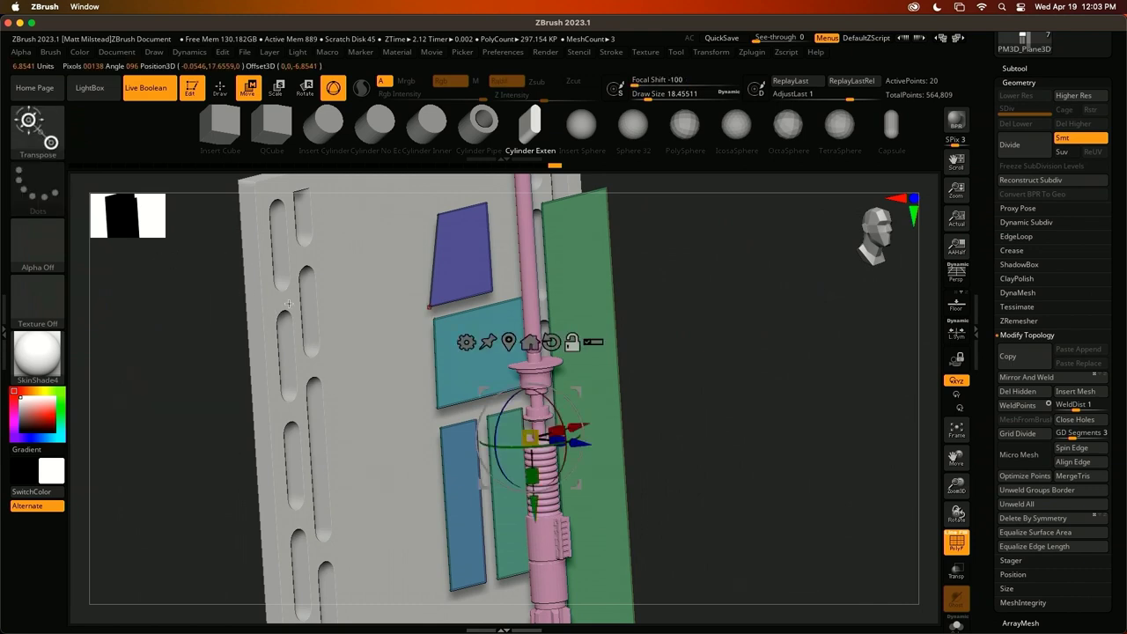
{"action": "left_click_drag", "start_coordinate": [586, 438], "coordinate": [479, 446]}
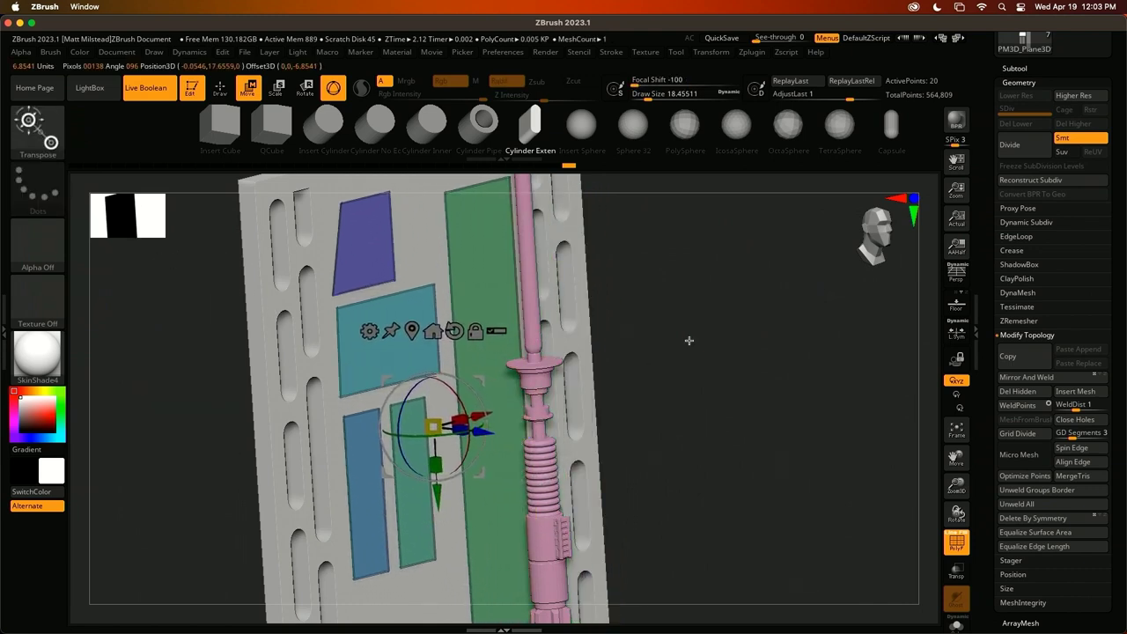
{"action": "key", "text": "q"}
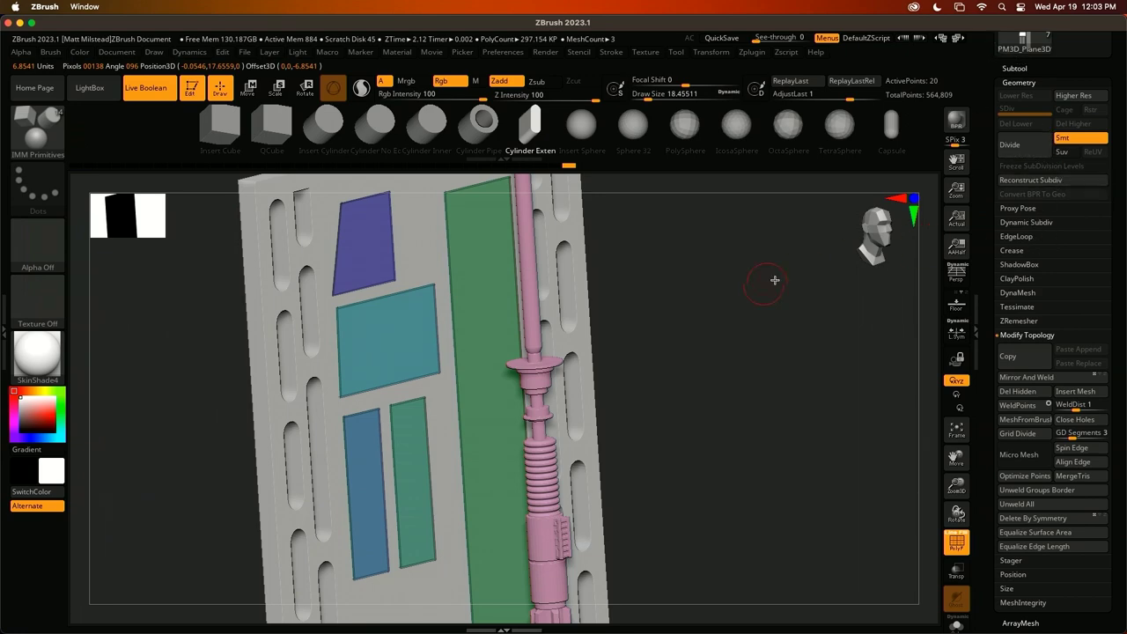
Switch to the ZModeler brush with the QMesh polygon action targeting Polygroup All
{"action": "key", "text": "b"}
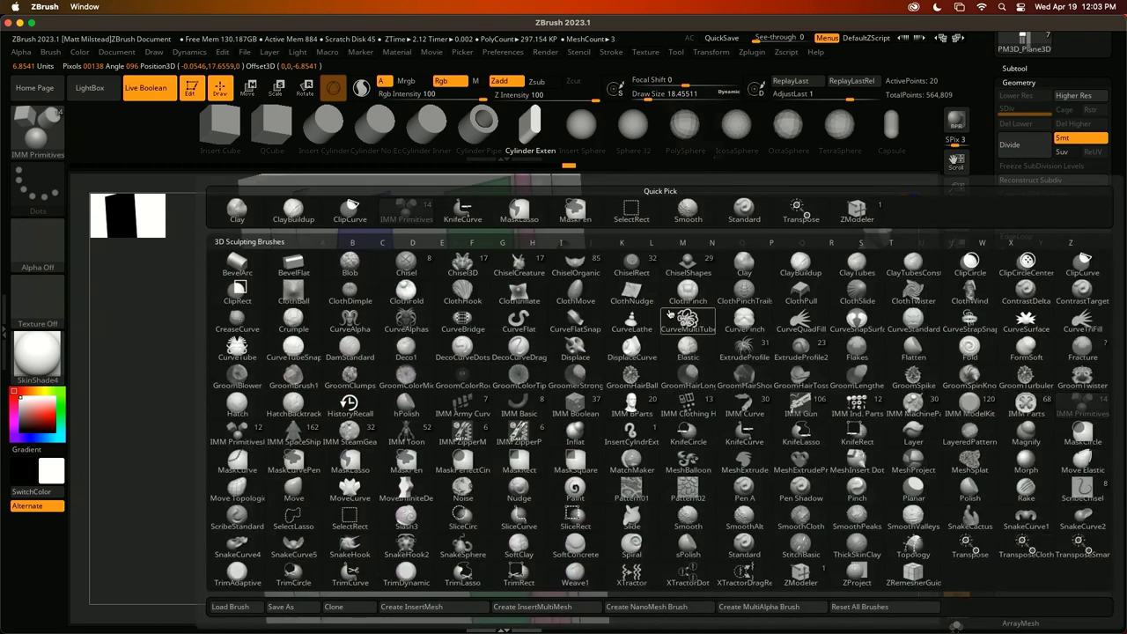
{"action": "key", "text": "z"}
{"action": "key", "text": "m"}
{"action": "key", "text": "space"}
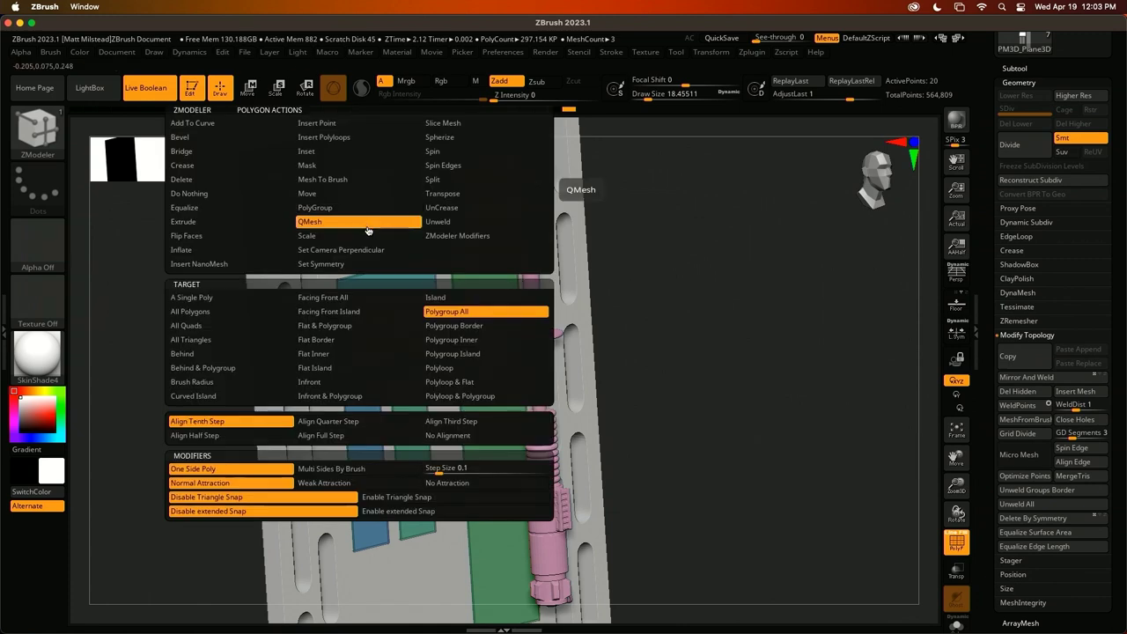
Undo a trial QMesh extrusion of the upper trapezoid and combine all the plane pieces into one polygroup
{"action": "left_click_drag", "start_coordinate": [375, 248], "coordinate": [377, 227]}
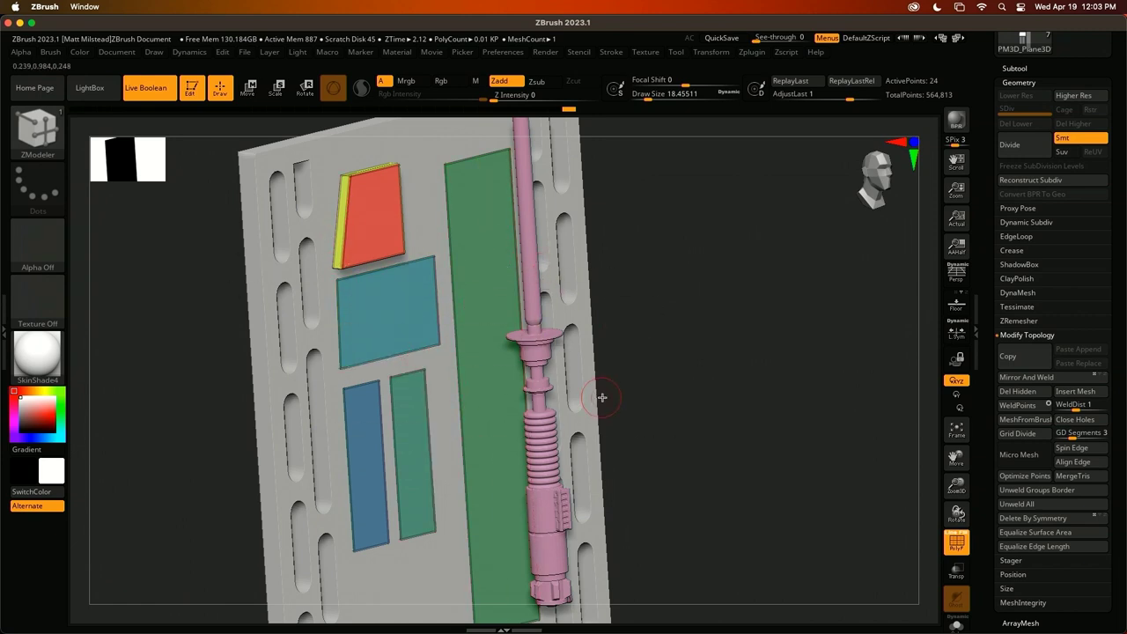
{"action": "key", "text": "ctrl+z"}
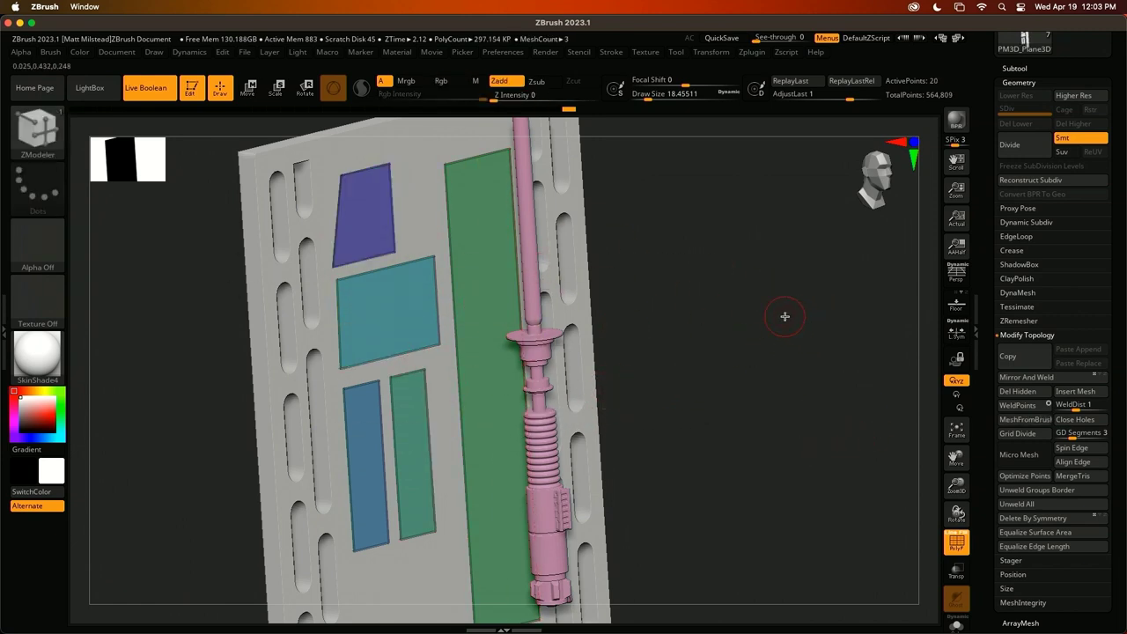
{"action": "key", "text": "ctrl"}
{"action": "key", "text": "ctrl+w"}
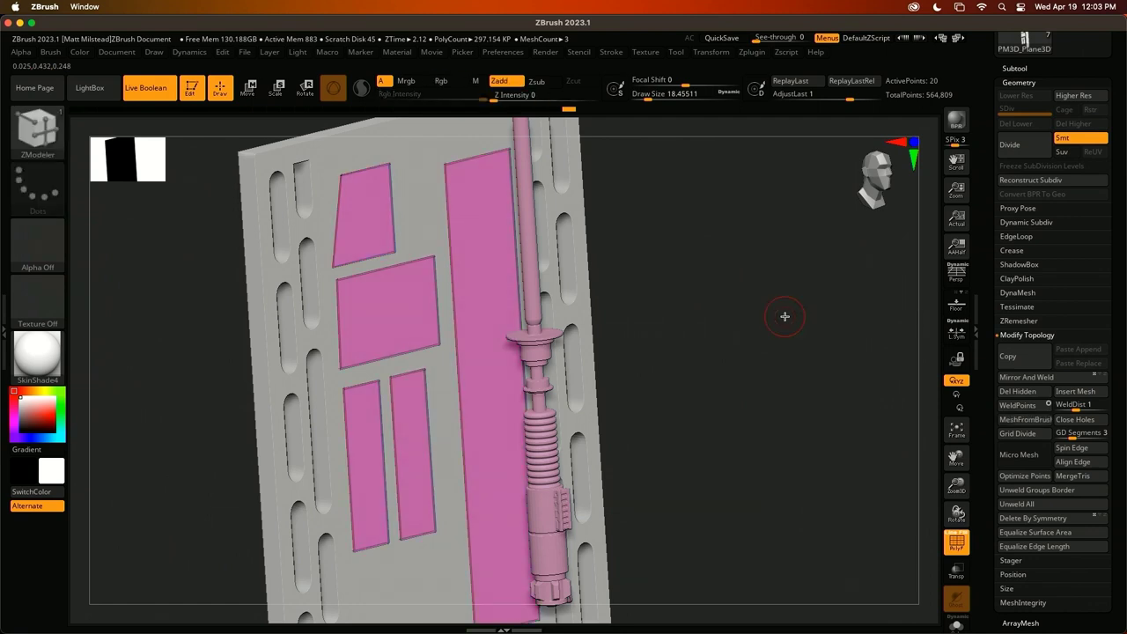
Extrude all the plane pieces into raised slabs with the ZModeler QMesh action, and isolate them in Solo mode
{"action": "left_click_drag", "start_coordinate": [344, 244], "coordinate": [377, 237]}
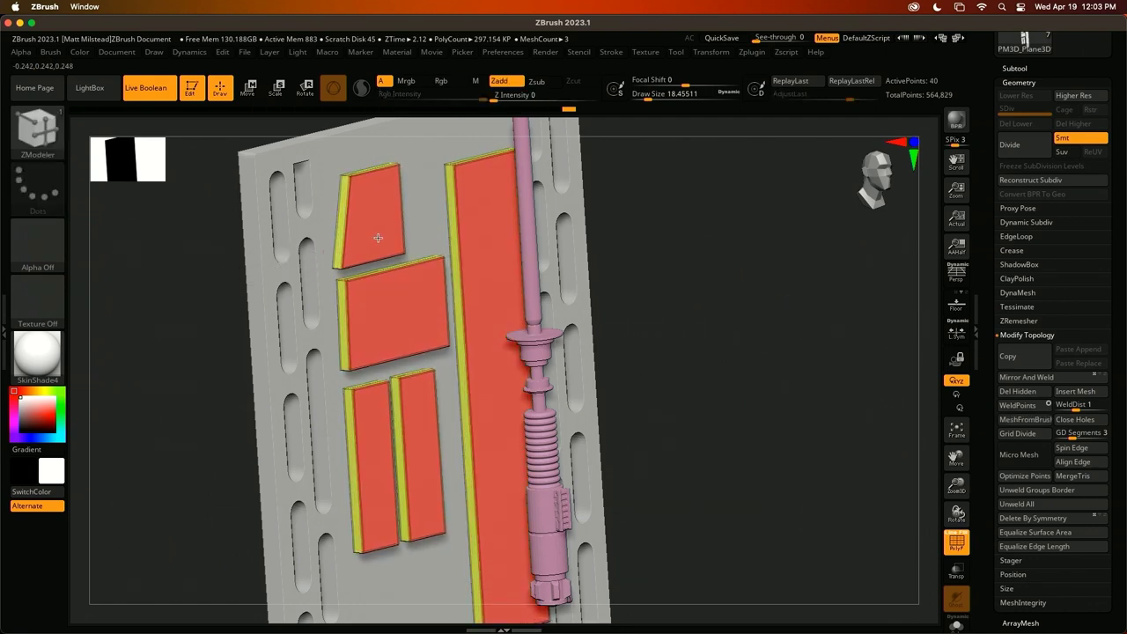
{"action": "left_click", "coordinate": [957, 624]}
{"action": "left_click_drag", "start_coordinate": [652, 265], "coordinate": [689, 272]}
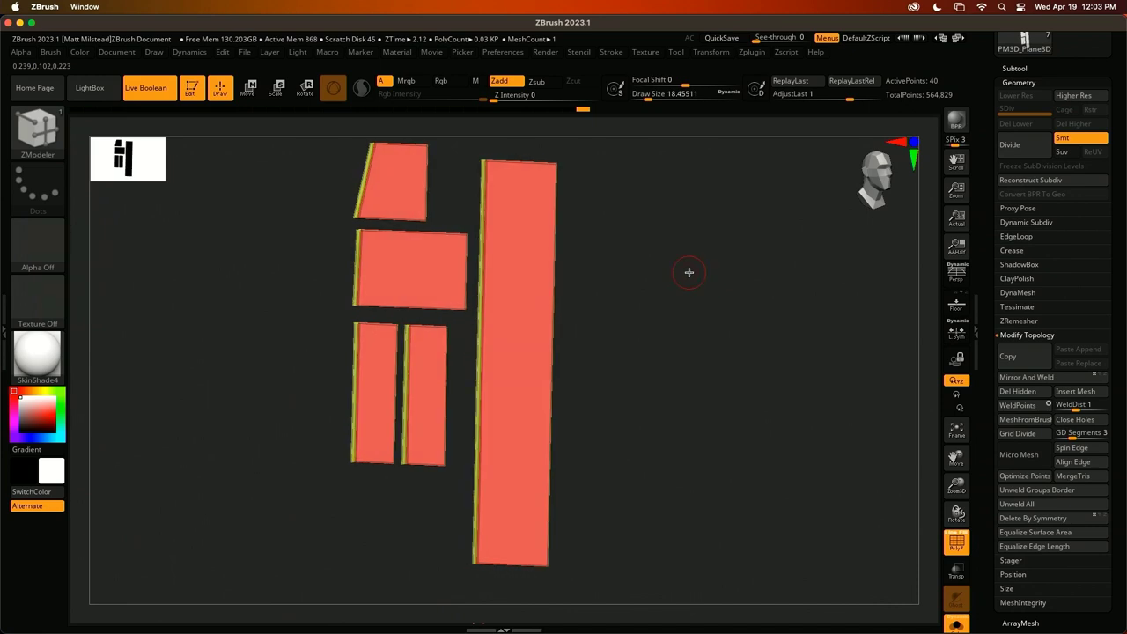
Divide the panel pieces four times with subdivision smoothing turned off, deleting the lower subdivision levels
{"action": "left_click", "coordinate": [1075, 141]}
{"action": "left_click", "coordinate": [1021, 146]}
{"action": "left_click", "coordinate": [1025, 148]}
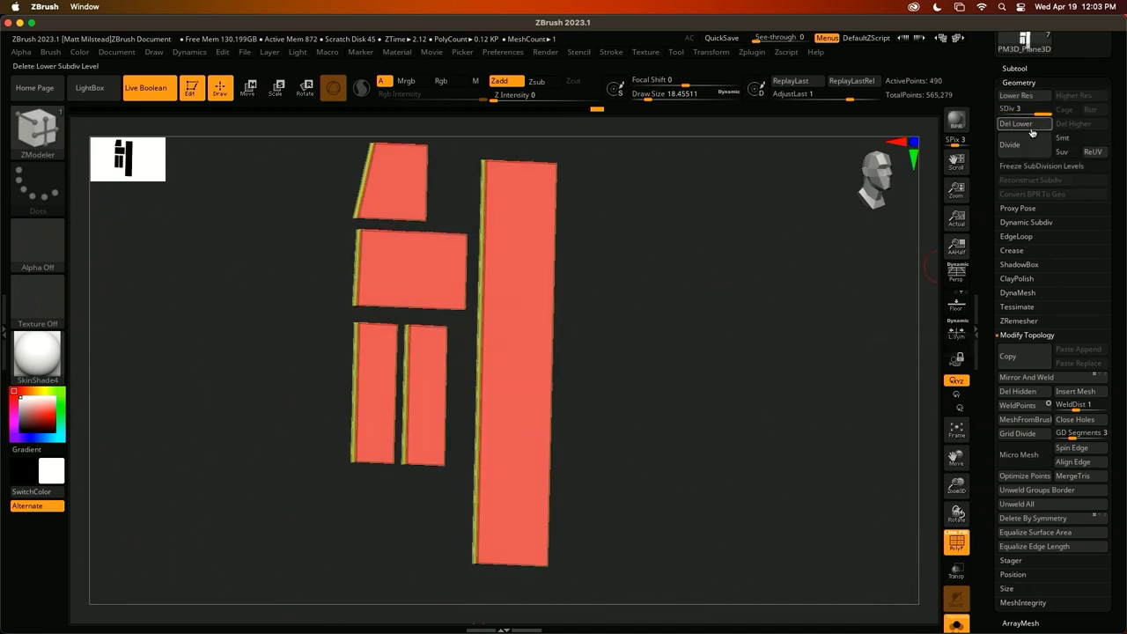
{"action": "left_click_drag", "start_coordinate": [750, 242], "coordinate": [883, 224], "text": "alt"}
{"action": "left_click", "coordinate": [1031, 144]}
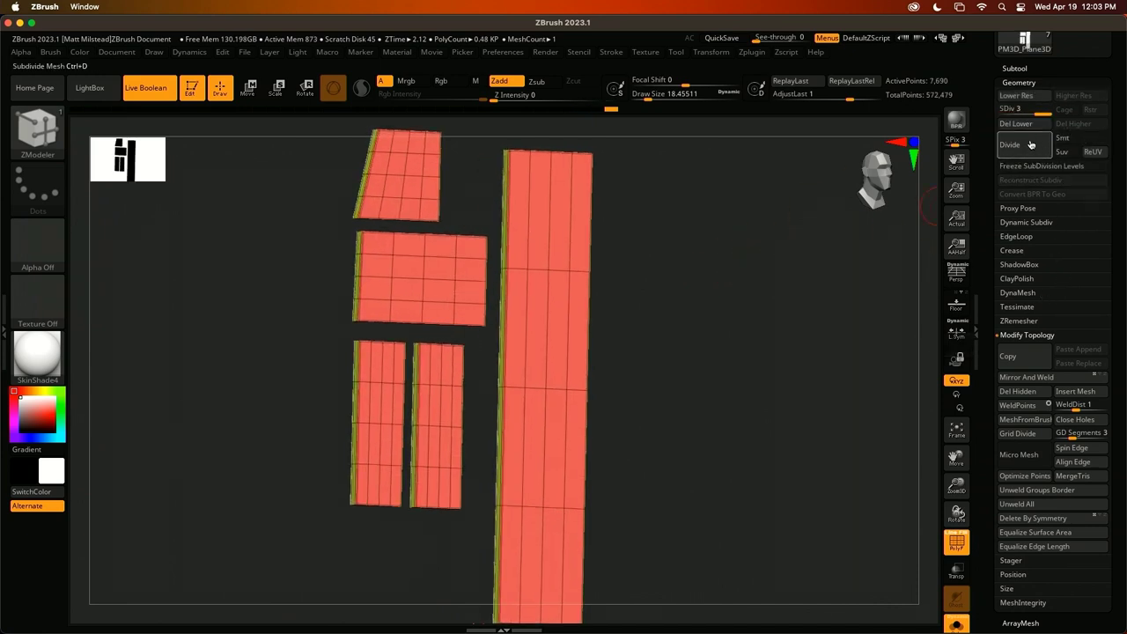
{"action": "left_click", "coordinate": [1026, 146]}
Regroup the panel pieces with Groups By Normals so each face gets its own polygroup
{"action": "scroll", "coordinate": [1056, 343], "scroll_direction": "down", "scroll_amount": 10}
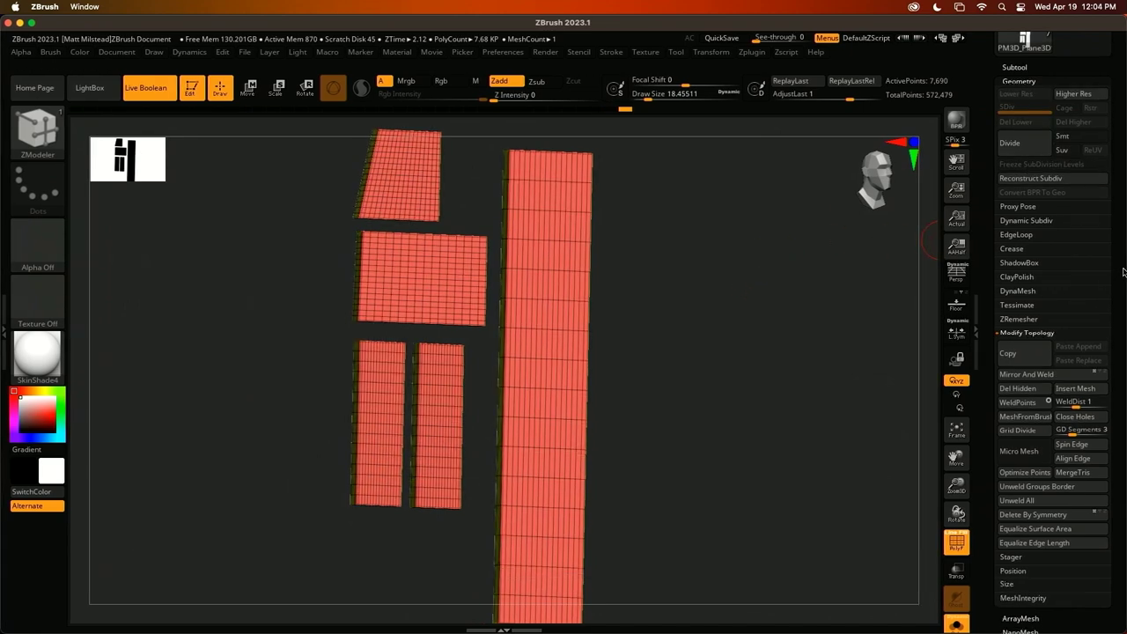
{"action": "left_click", "coordinate": [1020, 287]}
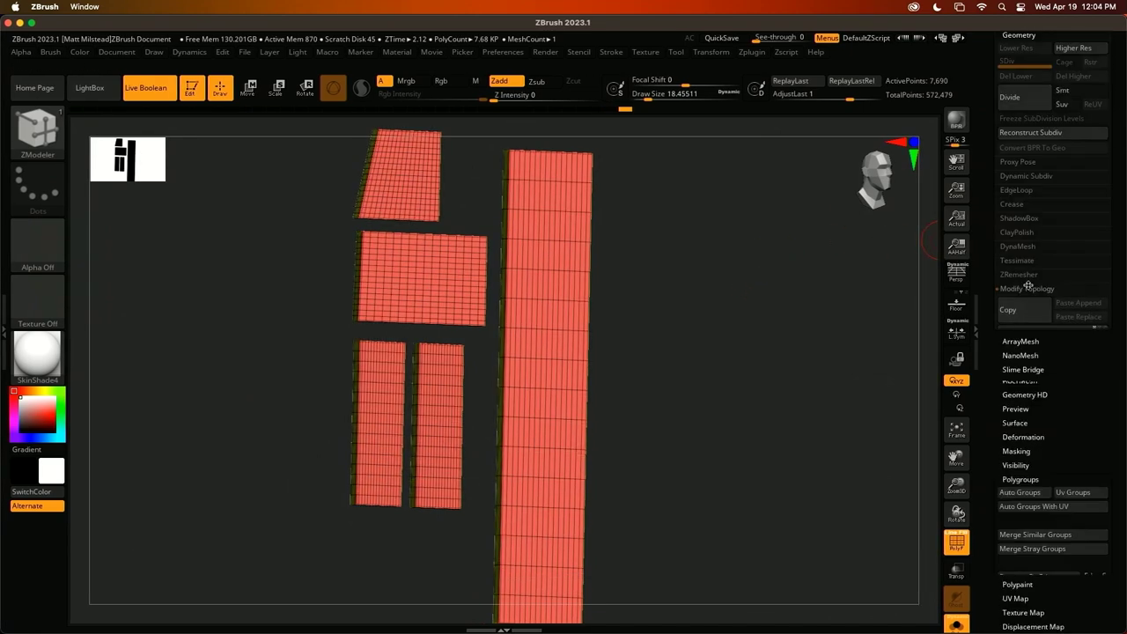
{"action": "left_click", "coordinate": [1021, 345]}
{"action": "left_click_drag", "start_coordinate": [739, 349], "coordinate": [711, 321]}
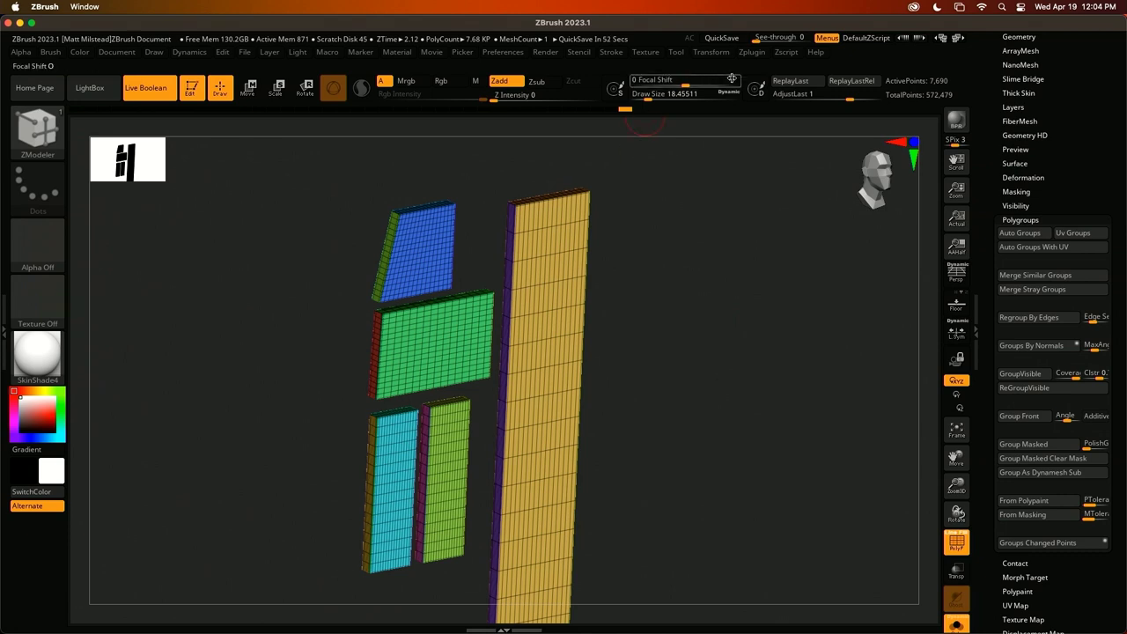
Open the raised panel pieces in the BevelPro plugin
{"action": "left_click", "coordinate": [755, 53]}
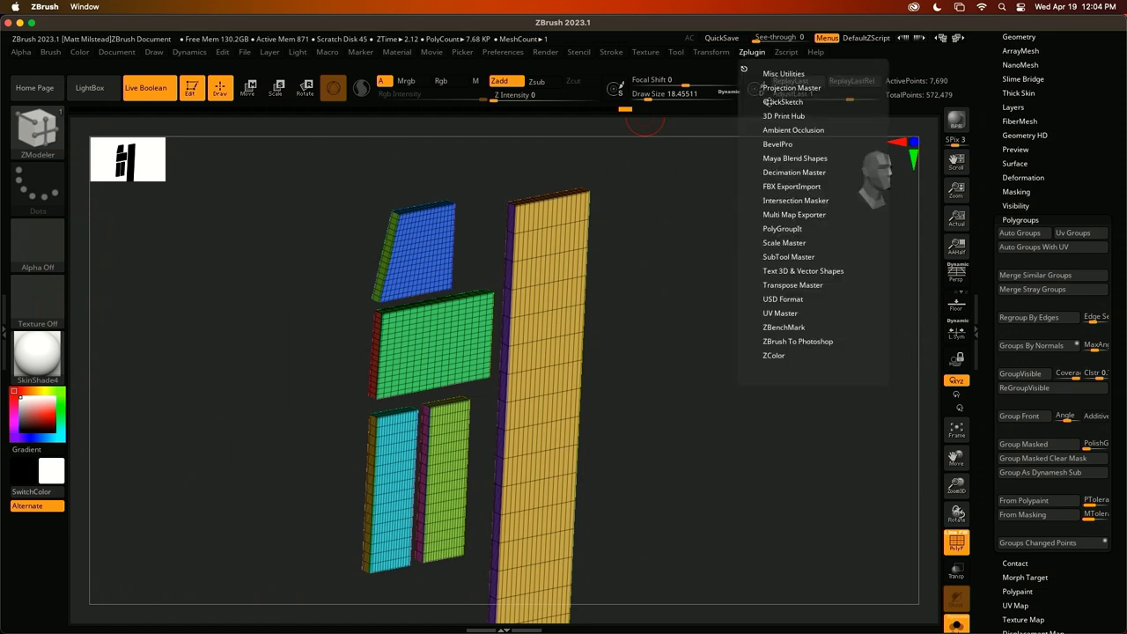
{"action": "left_click", "coordinate": [791, 145]}
{"action": "left_click", "coordinate": [799, 166]}
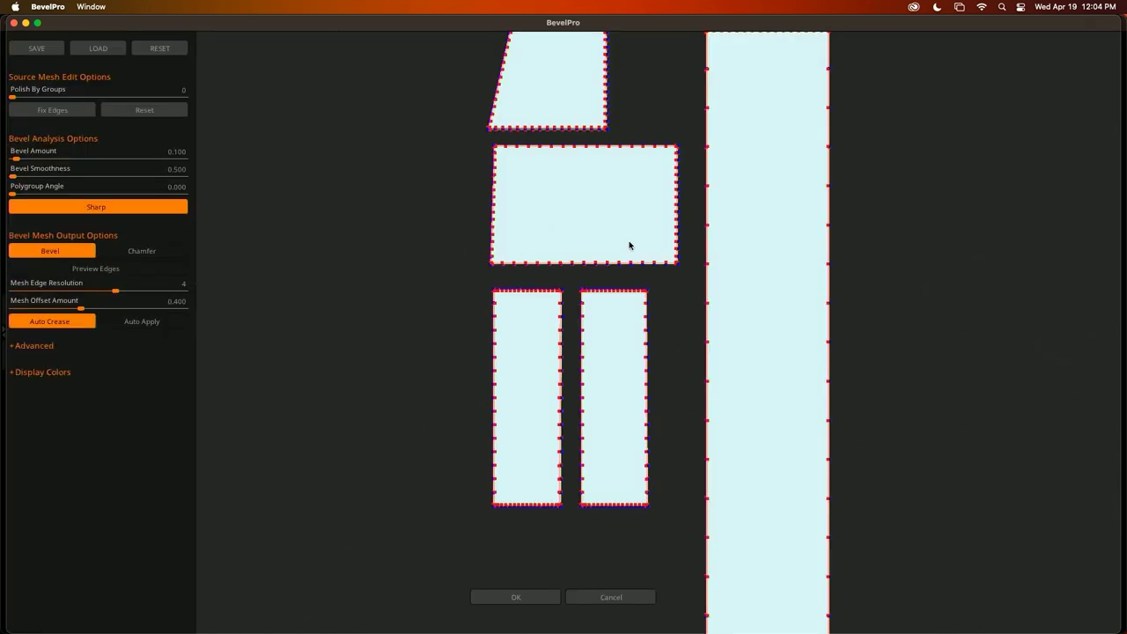
Examine the planned bevel around the wide rectangle's corner, switching Auto Apply on and off to preview the result
{"action": "left_click_drag", "start_coordinate": [662, 126], "coordinate": [753, 162]}
{"action": "right_click_drag", "start_coordinate": [663, 113], "coordinate": [666, 216]}
{"action": "left_click_drag", "start_coordinate": [435, 184], "coordinate": [474, 210], "text": "alt"}
{"action": "right_click_drag", "start_coordinate": [482, 227], "coordinate": [502, 323], "text": "ctrl"}
{"action": "right_click_drag", "start_coordinate": [521, 189], "coordinate": [532, 235], "text": "alt"}
{"action": "left_click_drag", "start_coordinate": [532, 235], "coordinate": [559, 332]}
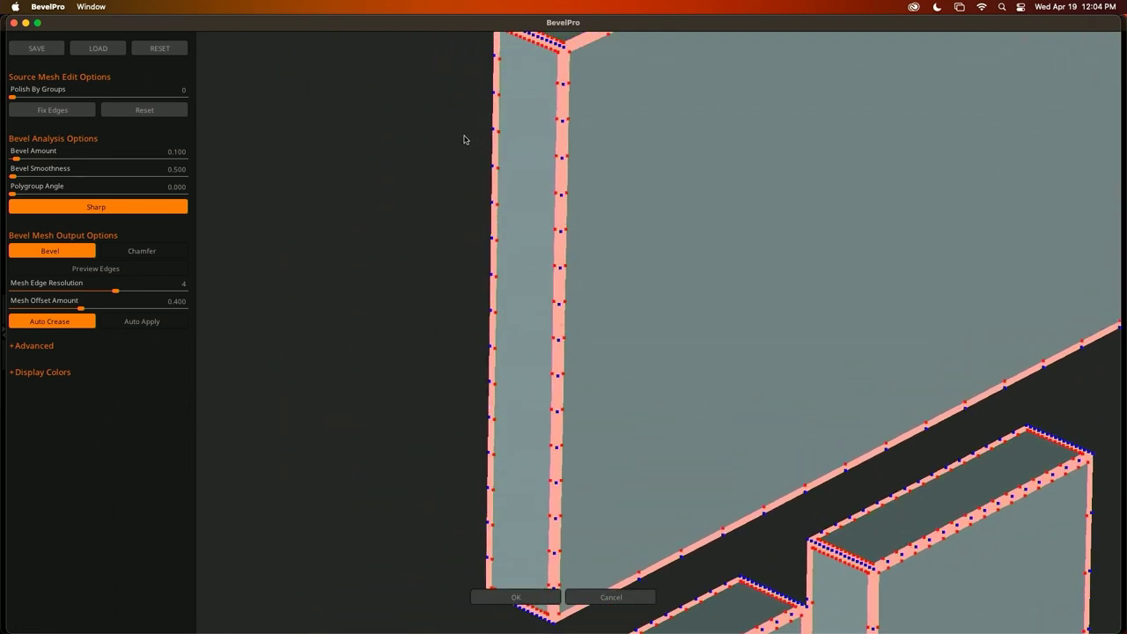
{"action": "left_click_drag", "start_coordinate": [463, 138], "coordinate": [569, 228]}
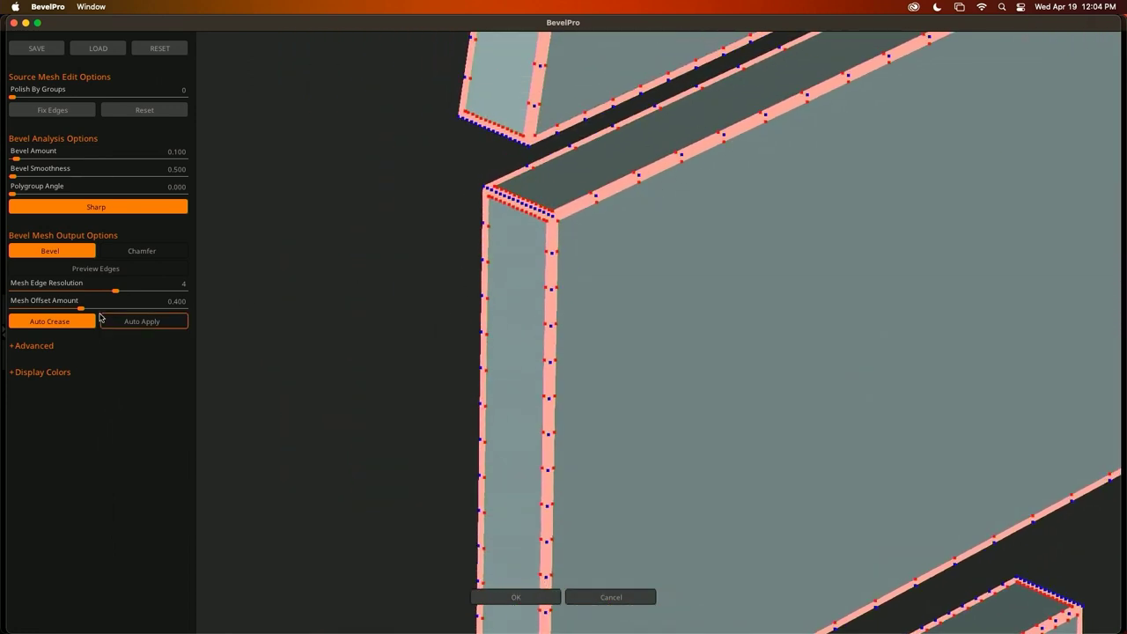
{"action": "left_click", "coordinate": [154, 323]}
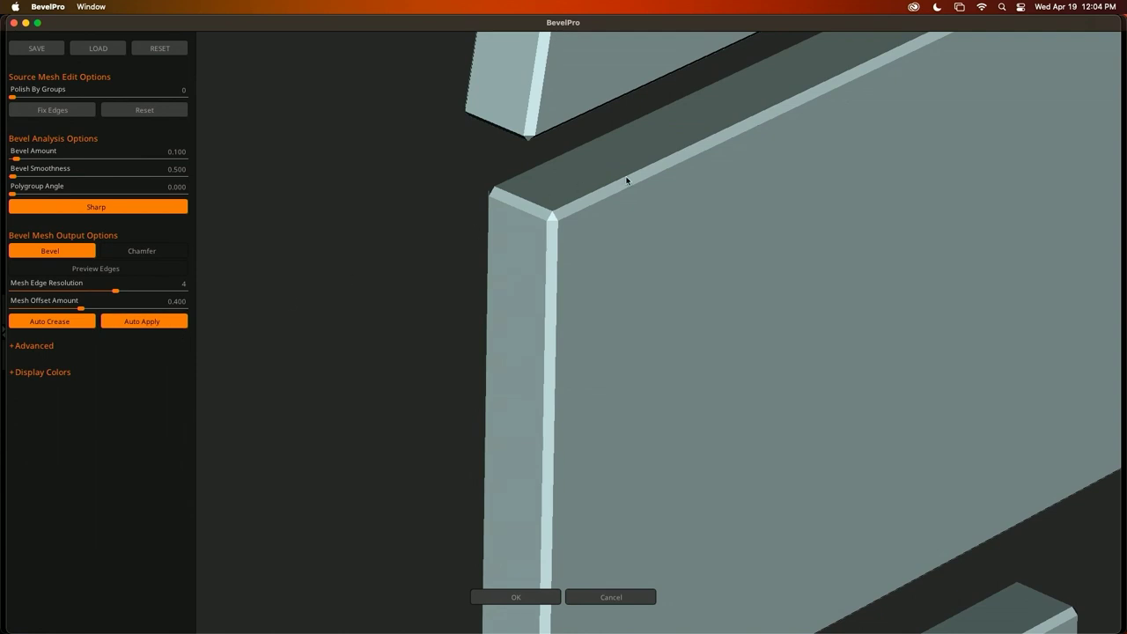
{"action": "mouse_move", "coordinate": [452, 288]}
{"action": "left_mouse_down"}
{"action": "mouse_move", "coordinate": [497, 271]}
{"action": "mouse_move", "coordinate": [478, 284]}
{"action": "mouse_move", "coordinate": [455, 280]}
{"action": "left_mouse_up"}
{"action": "left_click", "coordinate": [116, 324]}
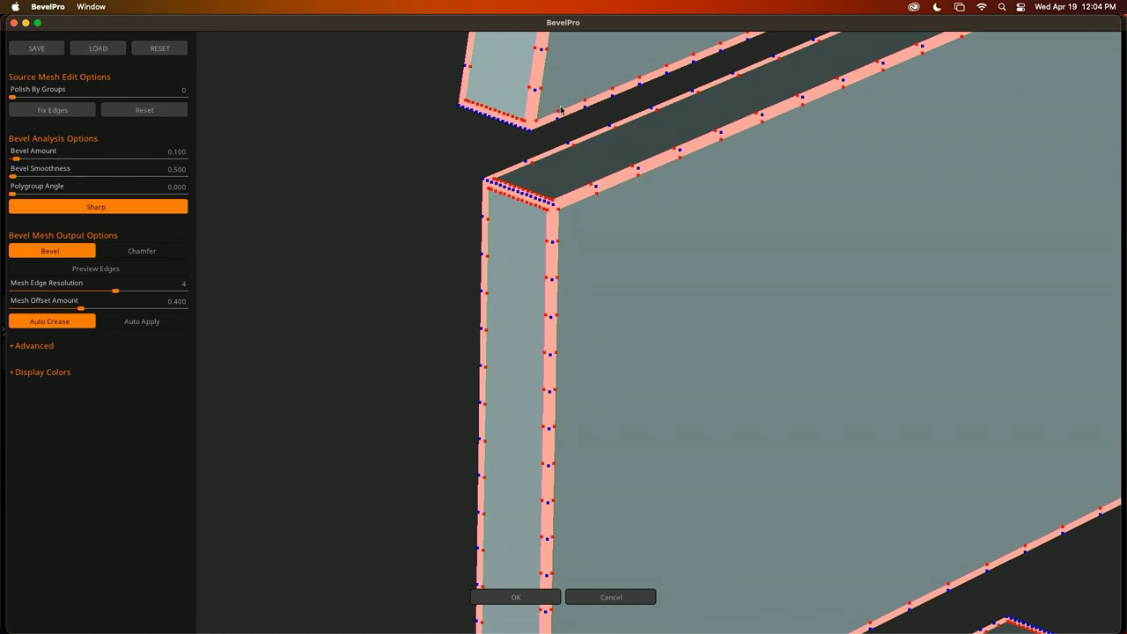
Show the bevel topology with Preview Edges and set Mesh Edge Resolution to 2
{"action": "left_click_drag", "start_coordinate": [450, 234], "coordinate": [447, 308]}
{"action": "left_click_drag", "start_coordinate": [401, 279], "coordinate": [370, 314]}
{"action": "left_click", "coordinate": [143, 270]}
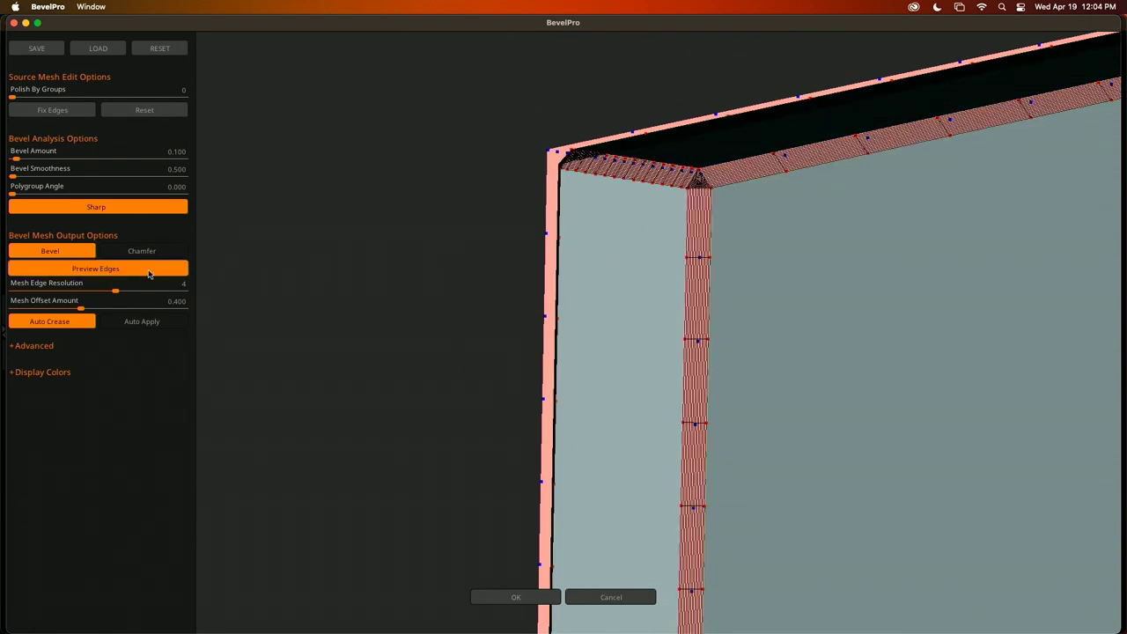
{"action": "left_click_drag", "start_coordinate": [498, 211], "coordinate": [412, 256]}
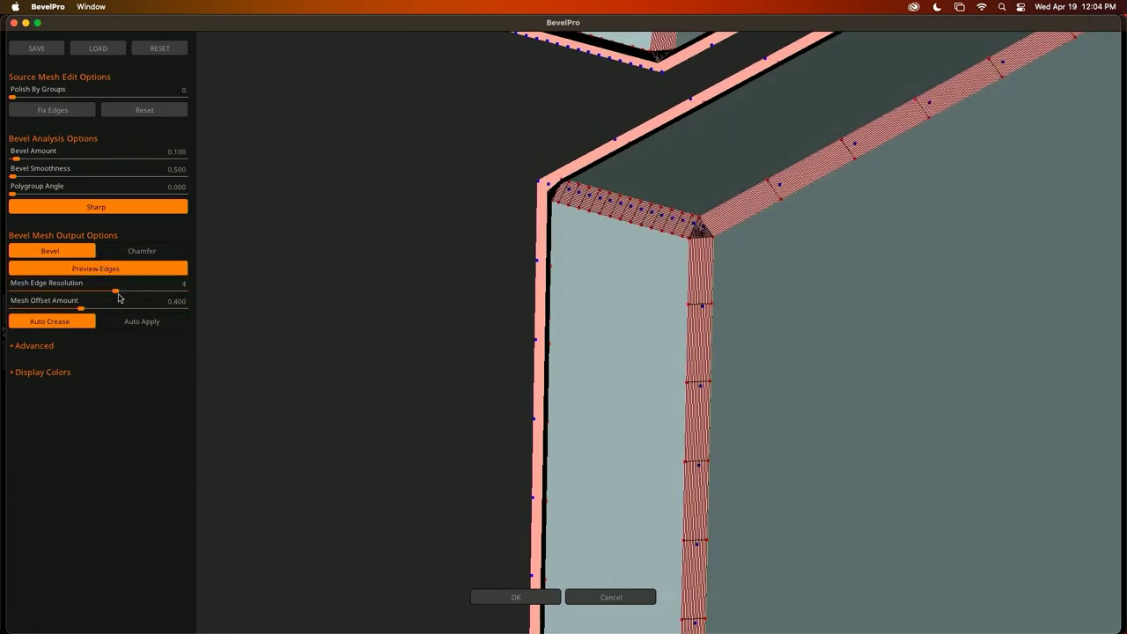
{"action": "left_click_drag", "start_coordinate": [115, 290], "coordinate": [46, 291]}
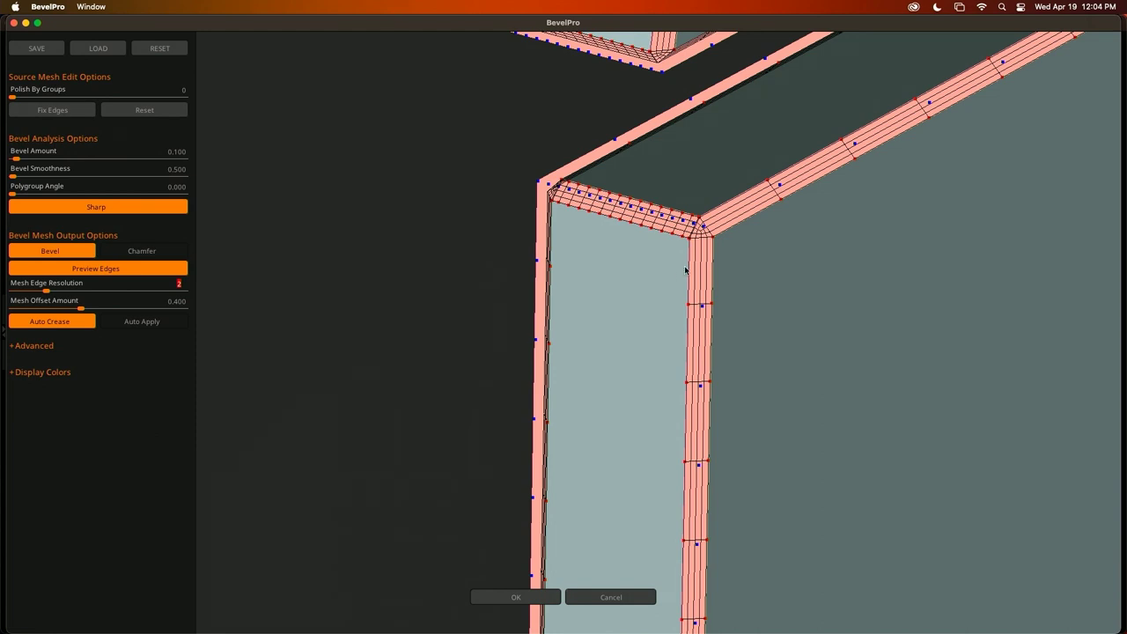
Try the Chamfer output option on the panel pieces and switch back to Bevel
{"action": "left_click", "coordinate": [145, 252]}
{"action": "left_click", "coordinate": [139, 251]}
{"action": "left_click", "coordinate": [136, 252]}
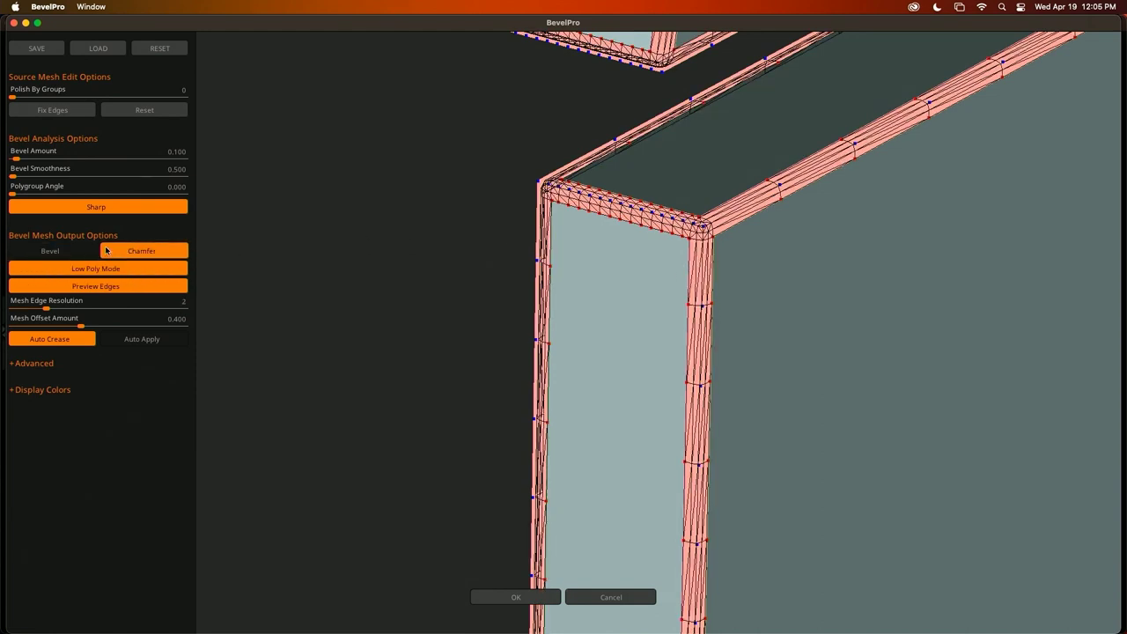
{"action": "left_click", "coordinate": [88, 251]}
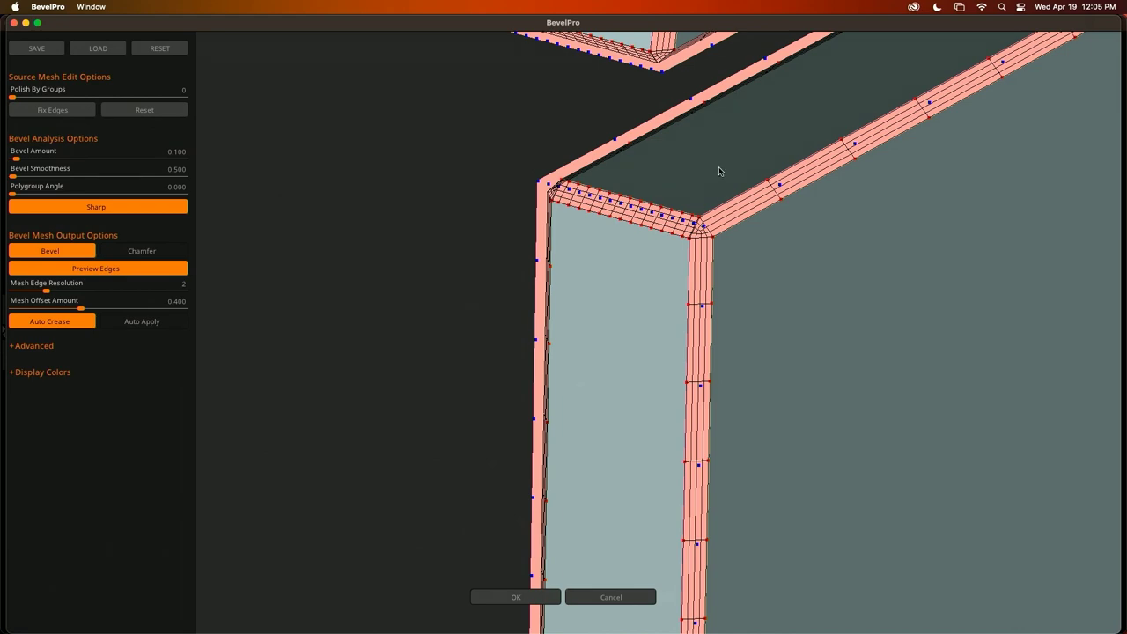
Apply the bevel with Auto Apply, accept it onto the panel pieces, and hide the polyframe
{"action": "left_click", "coordinate": [159, 322]}
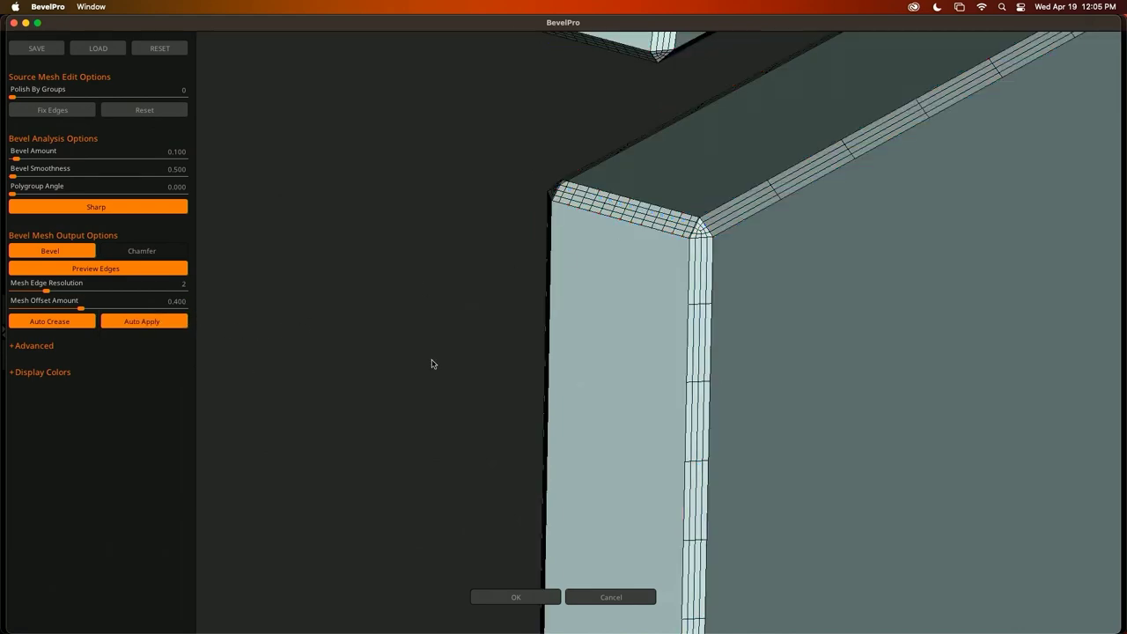
{"action": "left_click", "coordinate": [546, 595]}
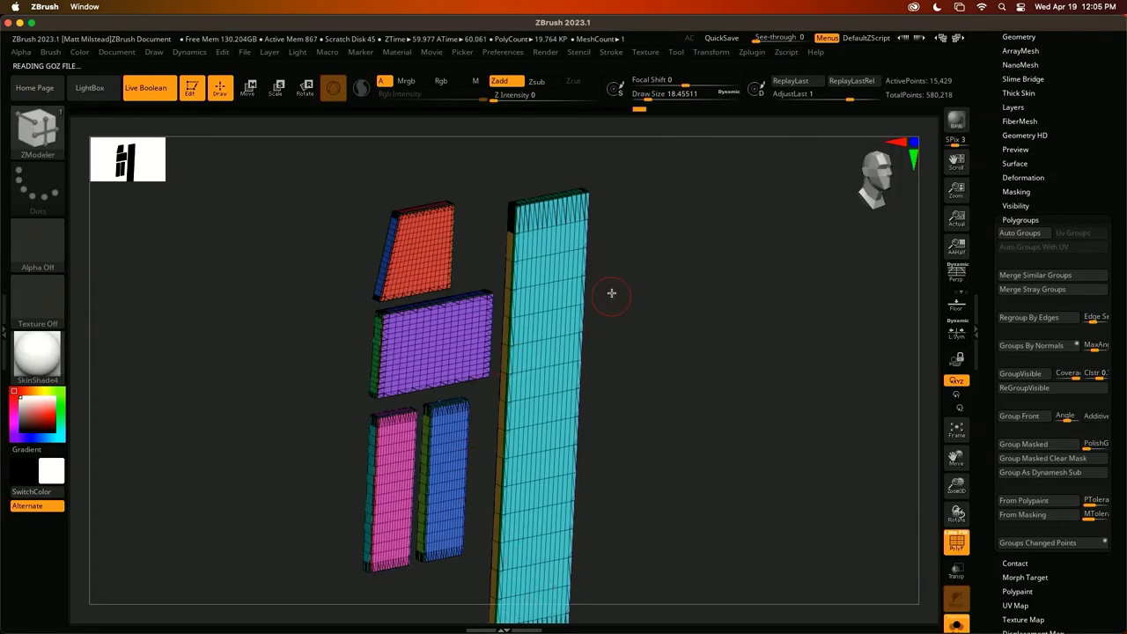
{"action": "key", "text": "shift+f"}
Examine the bevelled edges up close, and bring back the lightsaber and back panel to check the front view
{"action": "left_click_drag", "start_coordinate": [740, 298], "coordinate": [682, 417], "text": "alt"}
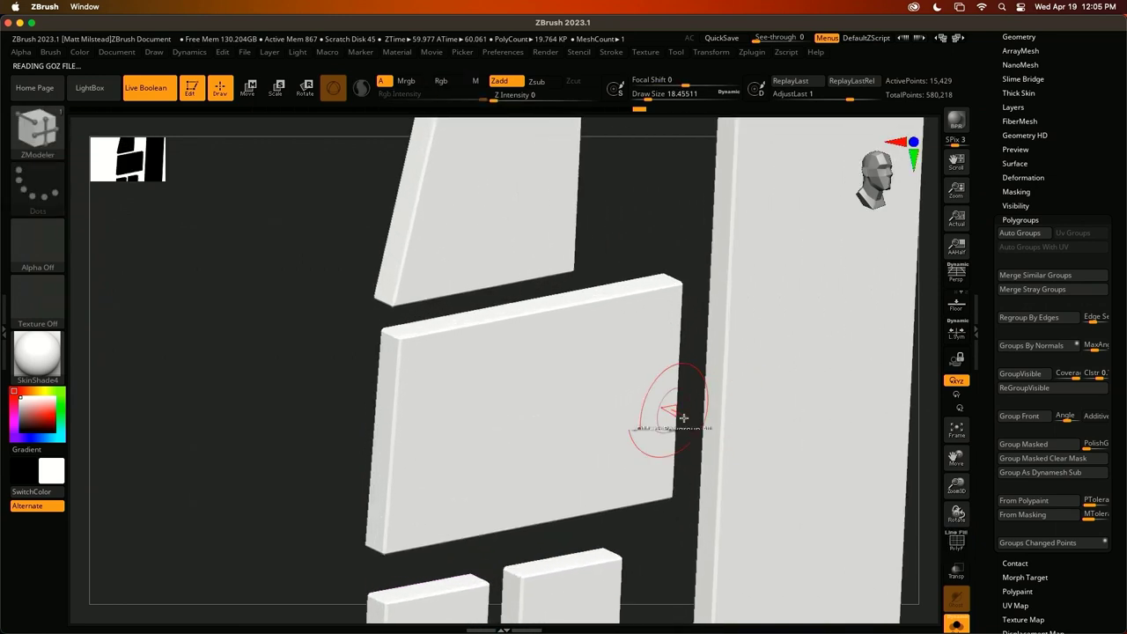
{"action": "left_click_drag", "start_coordinate": [339, 326], "coordinate": [458, 446], "text": "alt"}
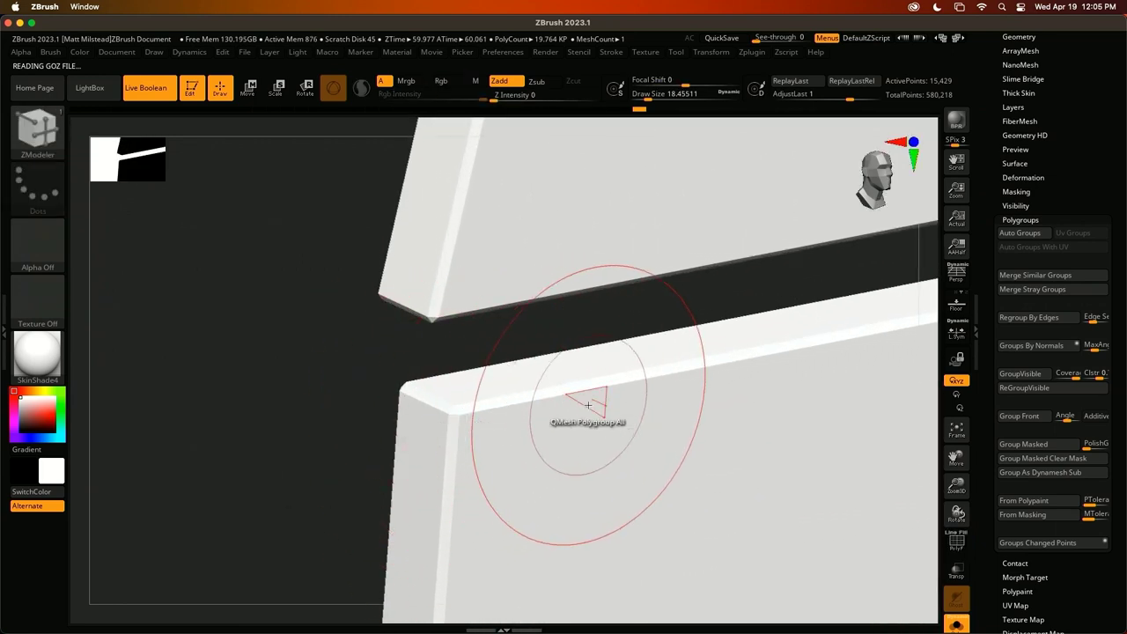
{"action": "left_click_drag", "start_coordinate": [353, 429], "coordinate": [268, 246], "text": "alt"}
{"action": "left_click_drag", "start_coordinate": [784, 289], "coordinate": [810, 260], "text": "alt"}
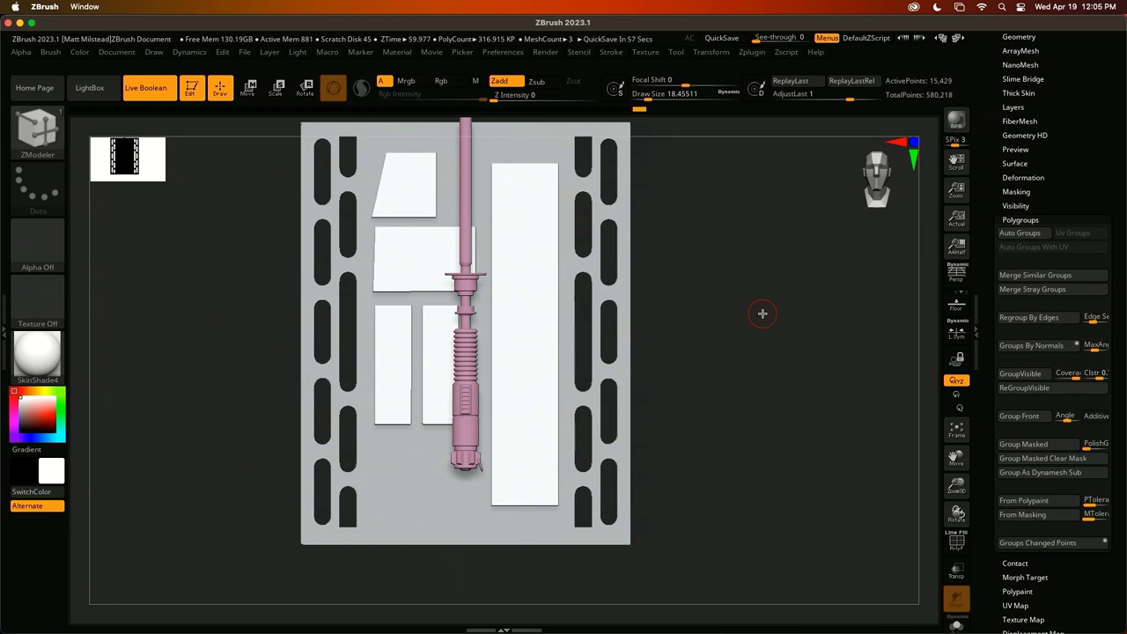
{"action": "left_click_drag", "start_coordinate": [689, 314], "coordinate": [738, 353]}
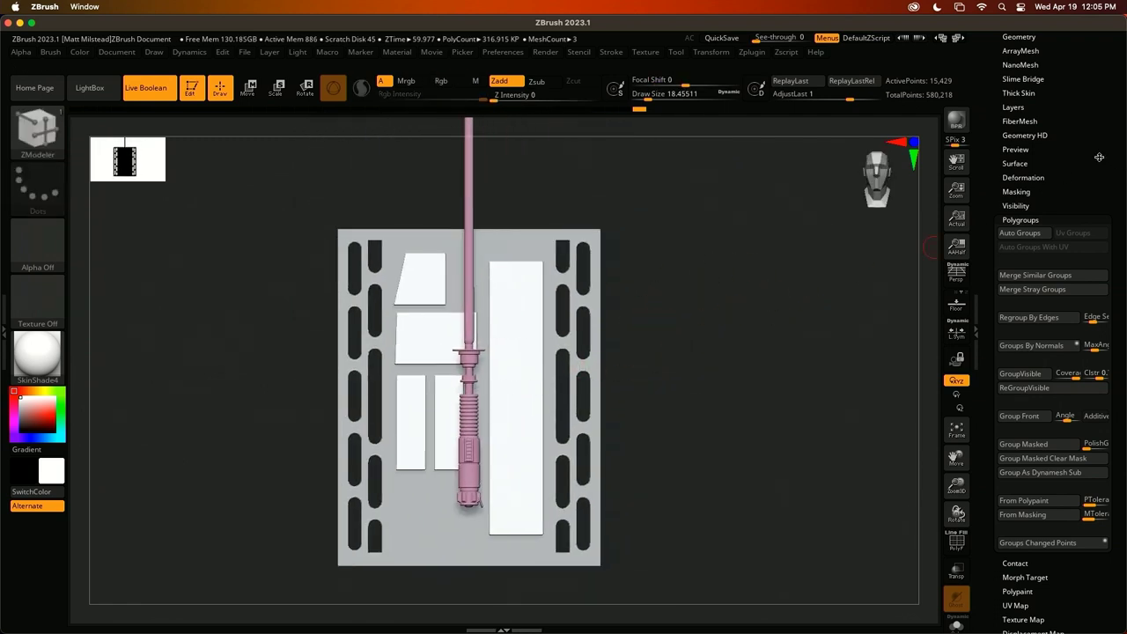
In the subtool list, show both merged back panel meshes and the lightsaber, and hide the meshes in the Panel folder
{"action": "left_click_drag", "start_coordinate": [1099, 157], "coordinate": [1099, 394]}
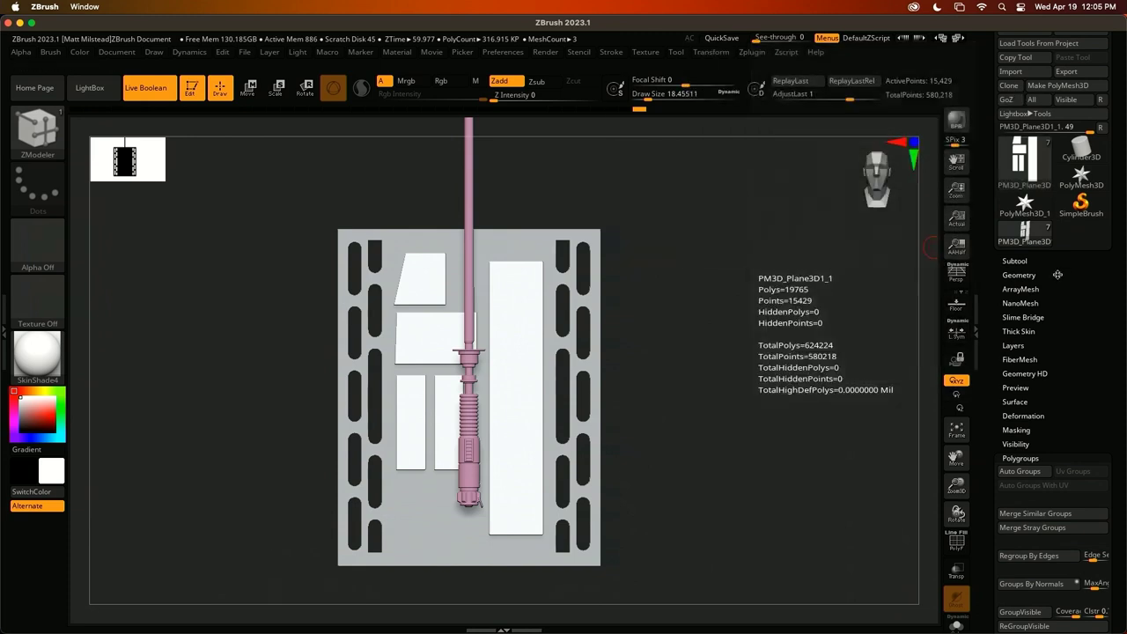
{"action": "left_click", "coordinate": [1014, 261]}
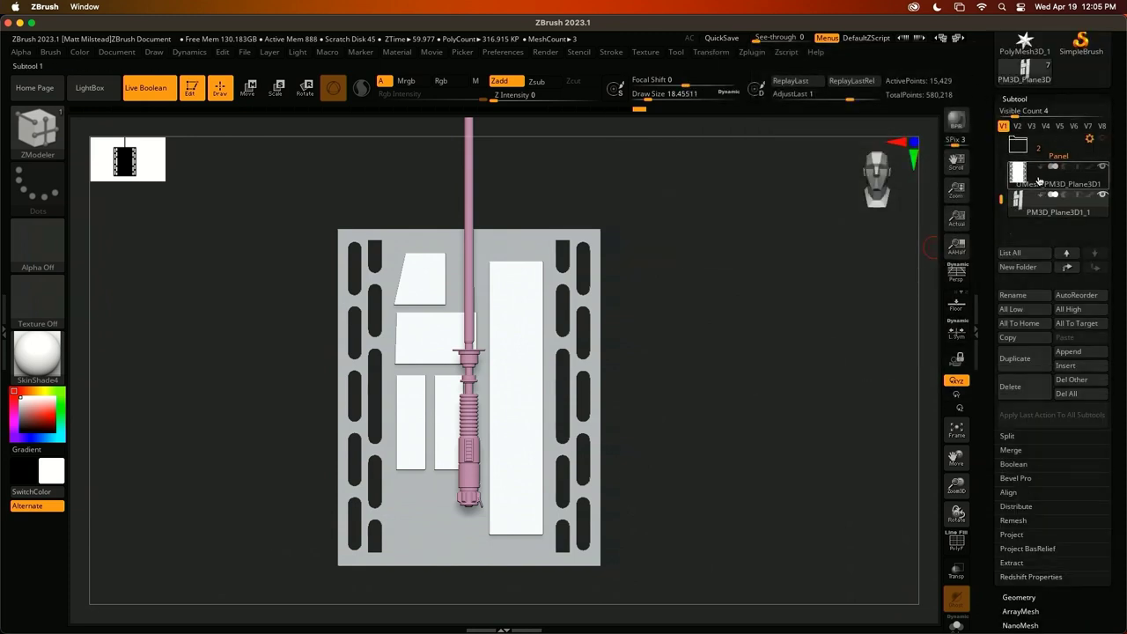
{"action": "mouse_move", "coordinate": [1064, 198]}
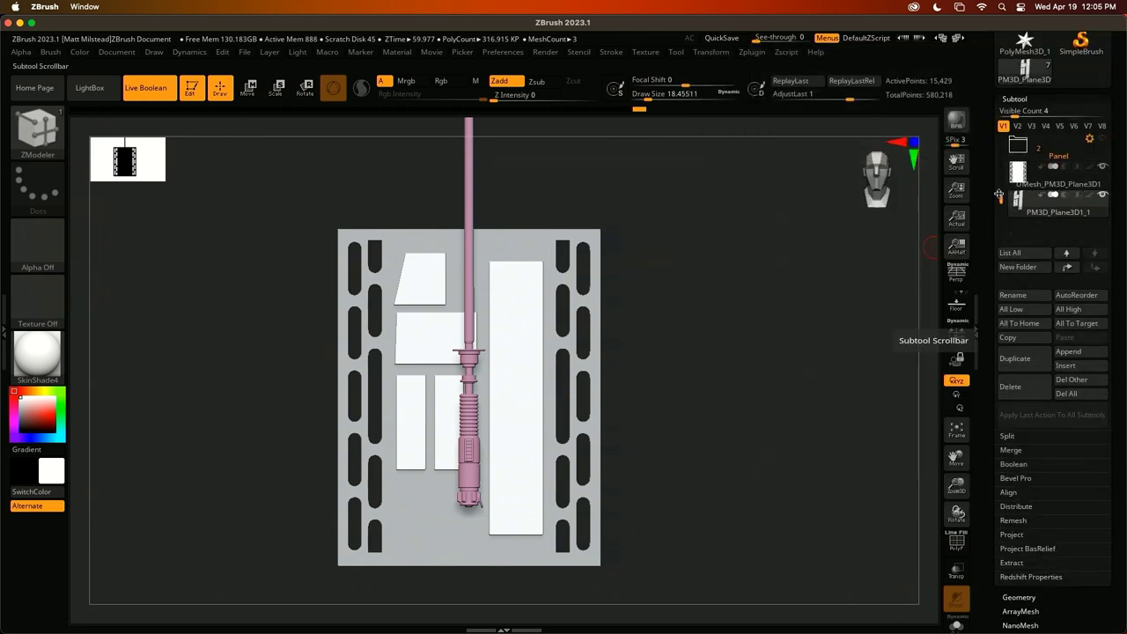
{"action": "left_click_drag", "start_coordinate": [1001, 199], "coordinate": [1000, 171]}
{"action": "left_click", "coordinate": [1019, 232]}
{"action": "mouse_move", "coordinate": [1019, 234]}
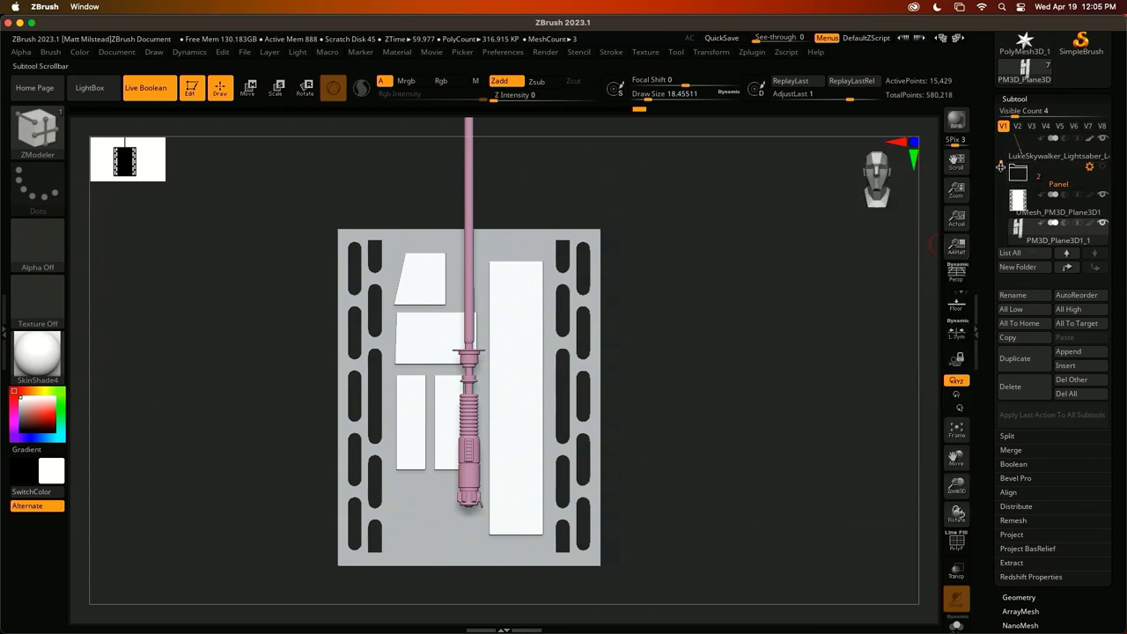
{"action": "scroll", "coordinate": [1002, 132], "scroll_direction": "up", "scroll_amount": 2}
{"action": "left_click", "coordinate": [1104, 151]}
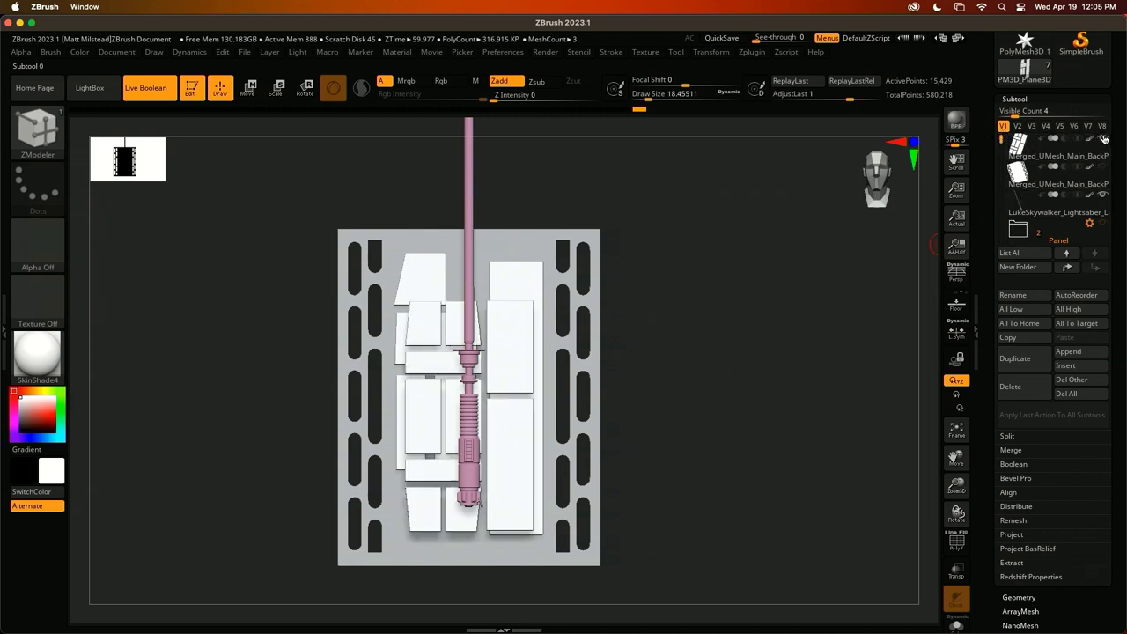
{"action": "left_click", "coordinate": [1101, 170]}
{"action": "left_click", "coordinate": [1101, 170], "text": "shift"}
{"action": "left_click", "coordinate": [1101, 170]}
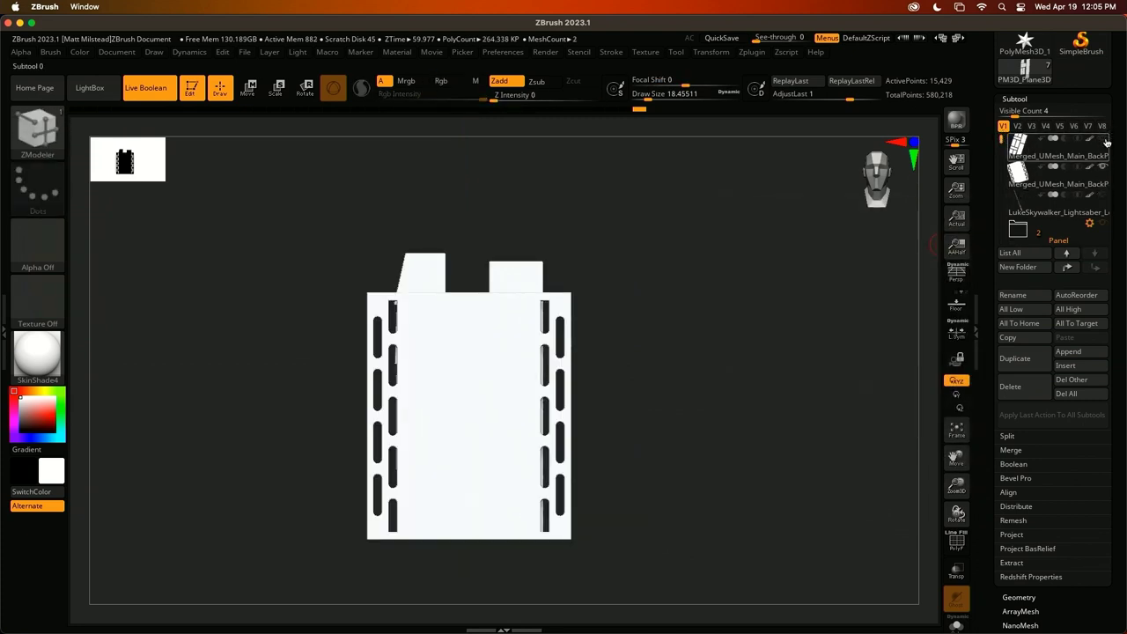
{"action": "left_click", "coordinate": [1103, 194]}
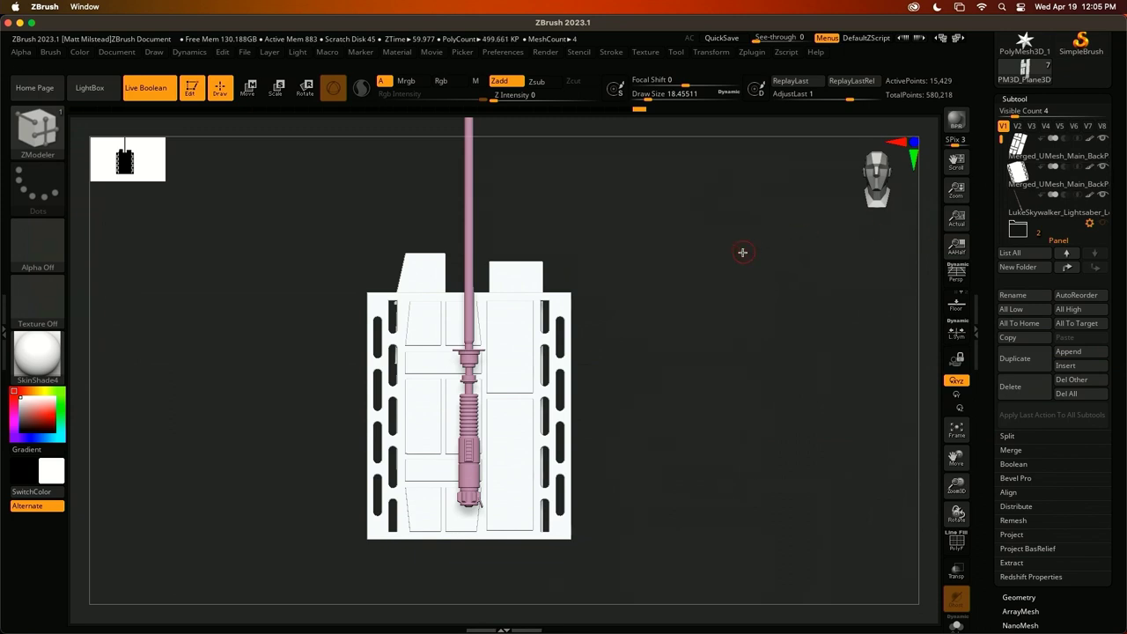
{"action": "scroll", "coordinate": [1020, 185], "scroll_direction": "down", "scroll_amount": 2}
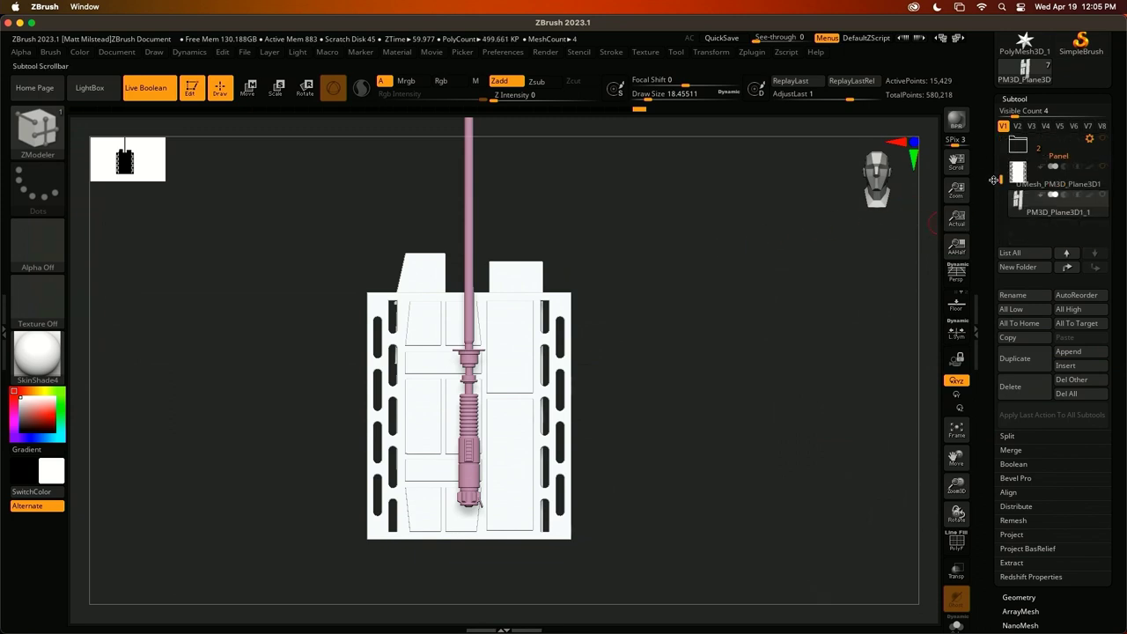
Select the merged perforated back panel subtool and display its PolyFrame wireframe for inspecting the mesh topology
{"action": "left_click", "coordinate": [1018, 150]}
{"action": "left_click_drag", "start_coordinate": [746, 235], "coordinate": [762, 370]}
{"action": "mouse_move", "coordinate": [845, 346]}
{"action": "left_mouse_down", "text": "alt"}
{"action": "mouse_move", "coordinate": [800, 246]}
{"action": "mouse_move", "coordinate": [784, 261]}
{"action": "mouse_move", "coordinate": [803, 263]}
{"action": "mouse_move", "coordinate": [807, 304]}
{"action": "left_mouse_up", "text": "alt"}
{"action": "key", "text": "shift+f"}
{"action": "key", "text": "shift"}
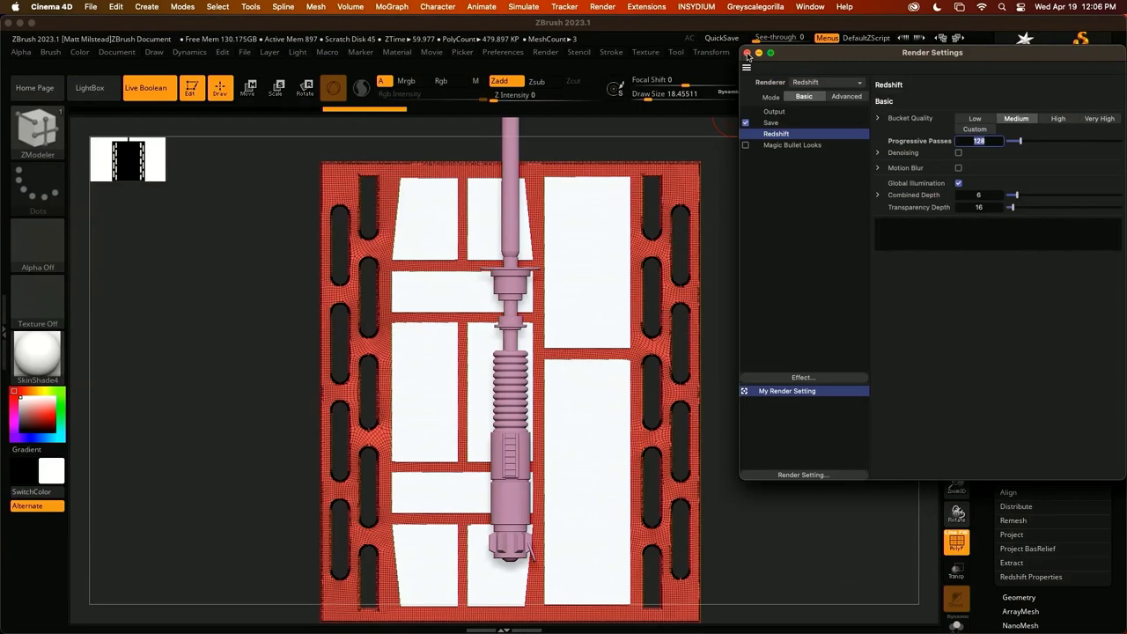
Switch to Cinema 4D, dock Redshift RenderView beside the perspective viewport and start its interactive render
{"action": "left_click", "coordinate": [746, 54]}
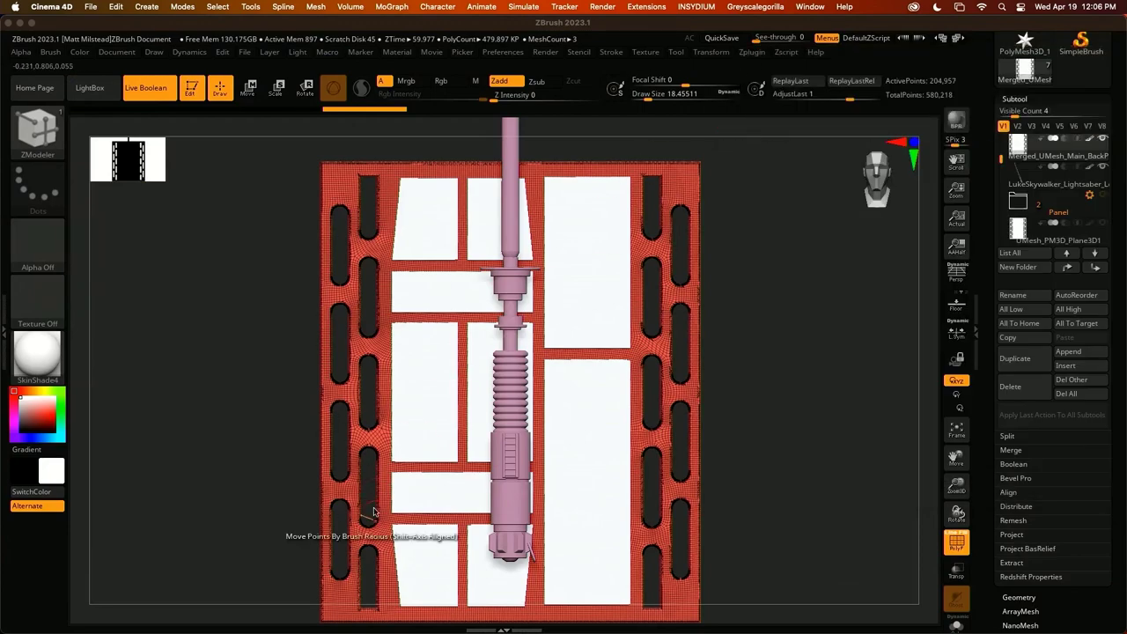
{"action": "left_click", "coordinate": [366, 610]}
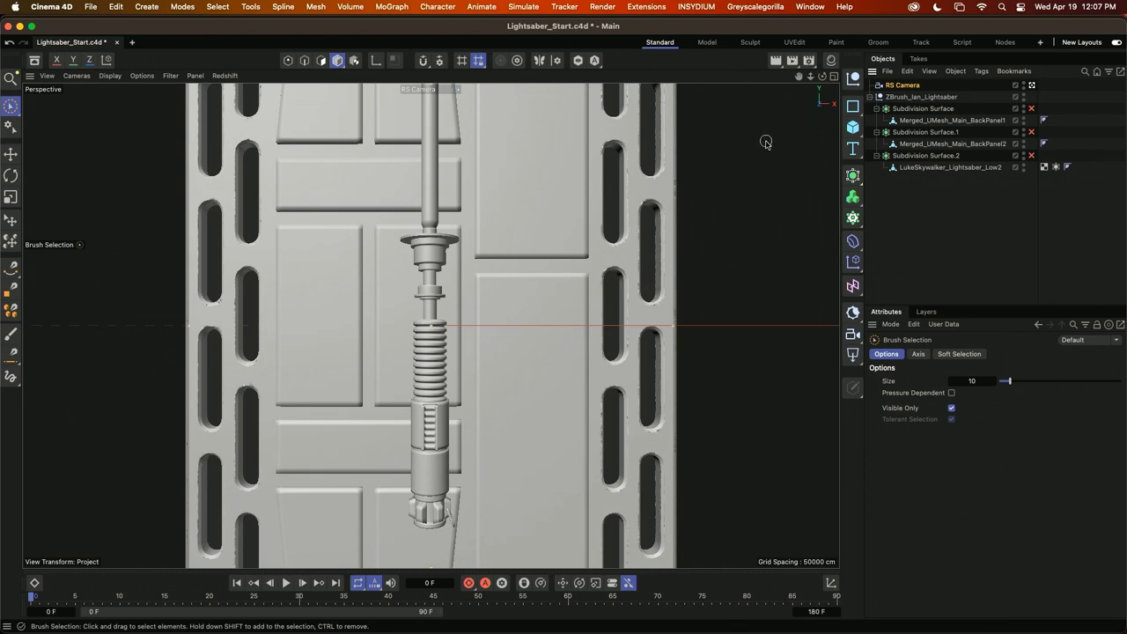
{"action": "left_click", "coordinate": [808, 7]}
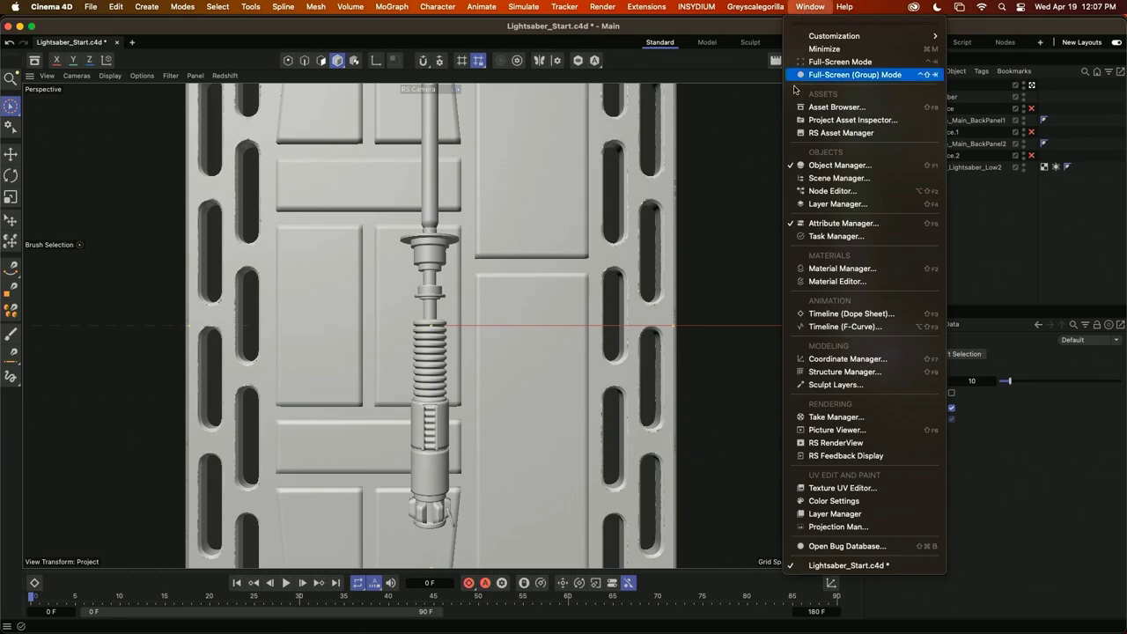
{"action": "left_click", "coordinate": [853, 442]}
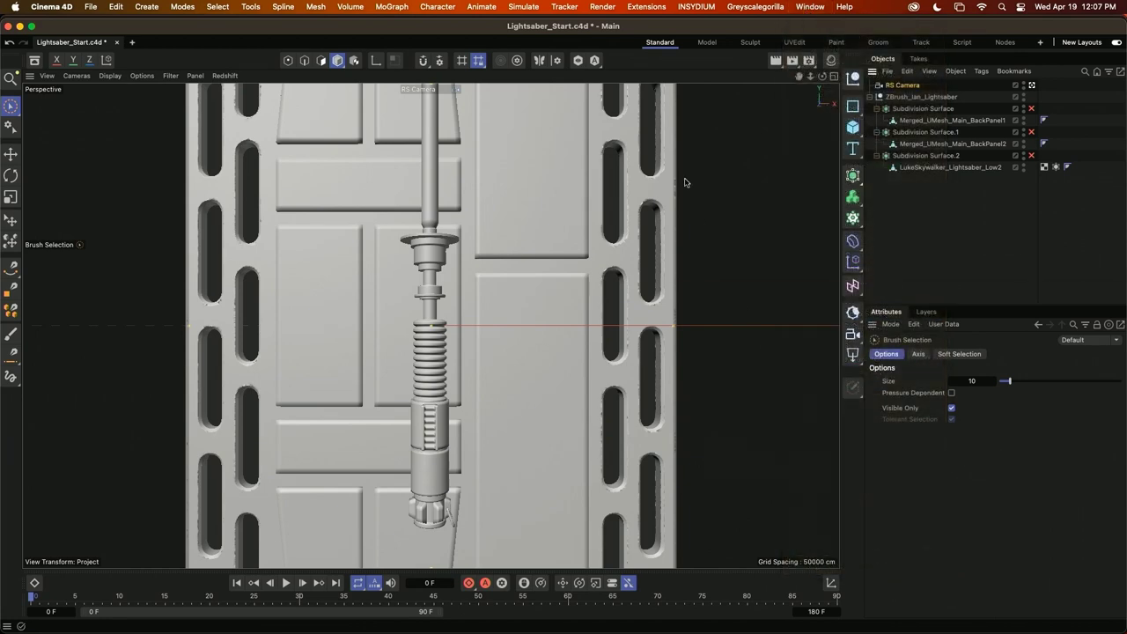
{"action": "left_click_drag", "start_coordinate": [674, 314], "coordinate": [88, 302]}
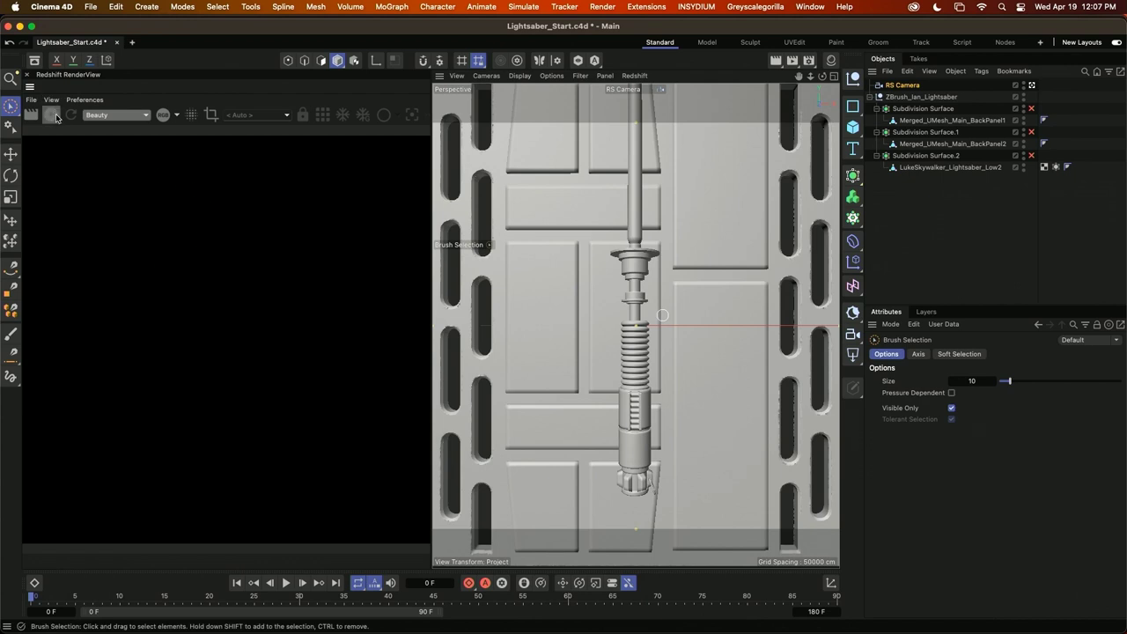
{"action": "left_click", "coordinate": [53, 116]}
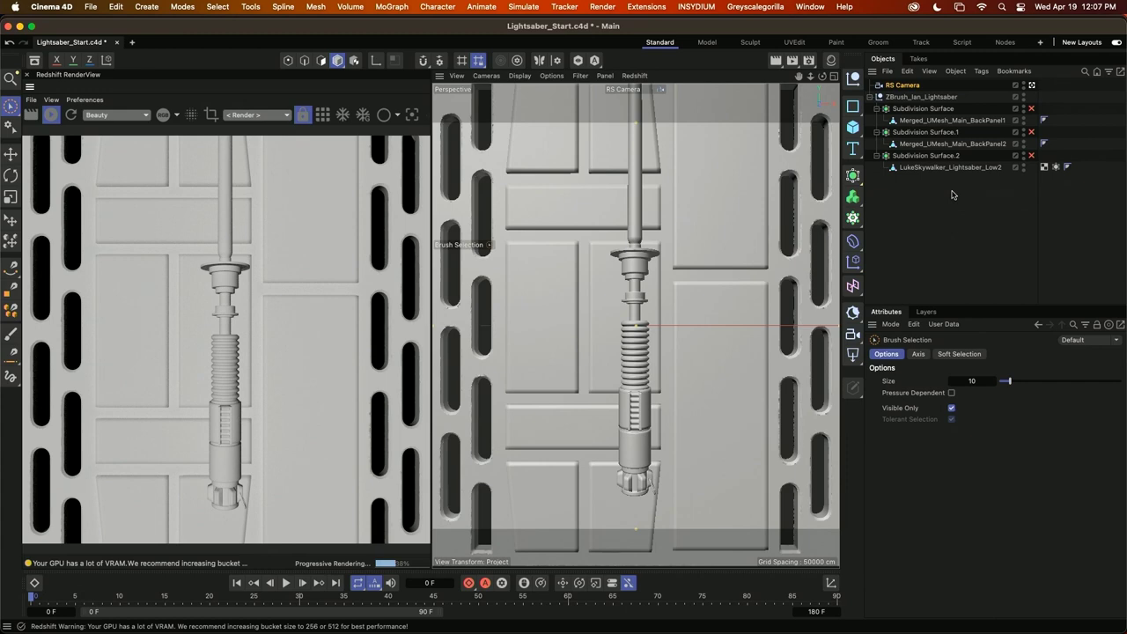
Show the Material Manager and add a Redshift dome light to the scene
{"action": "left_click", "coordinate": [830, 59]}
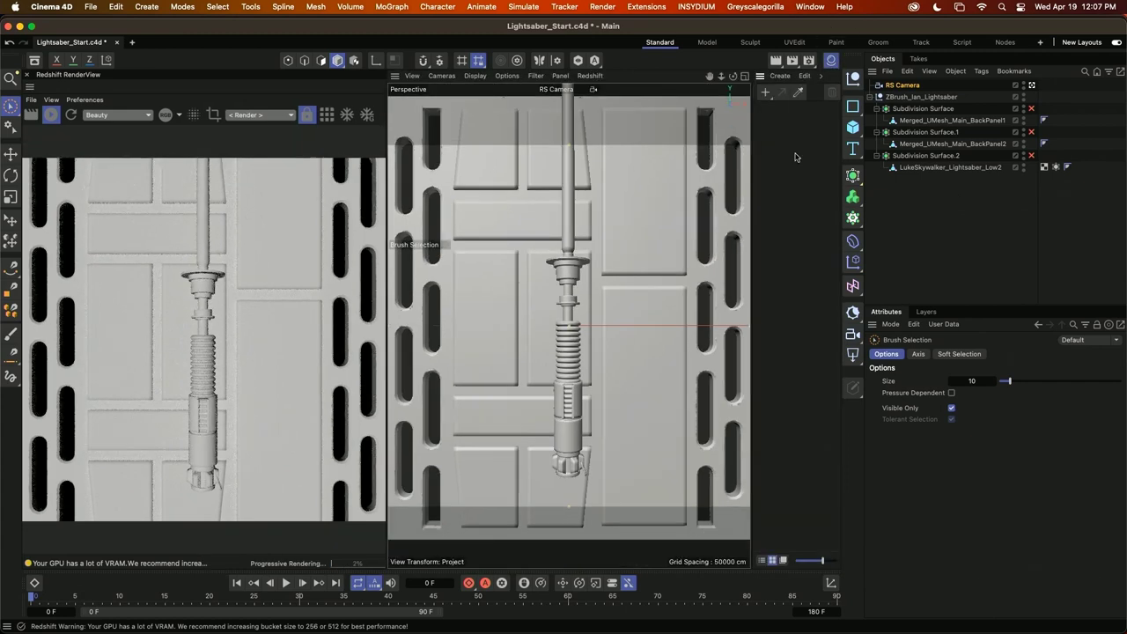
{"action": "left_click", "coordinate": [852, 355]}
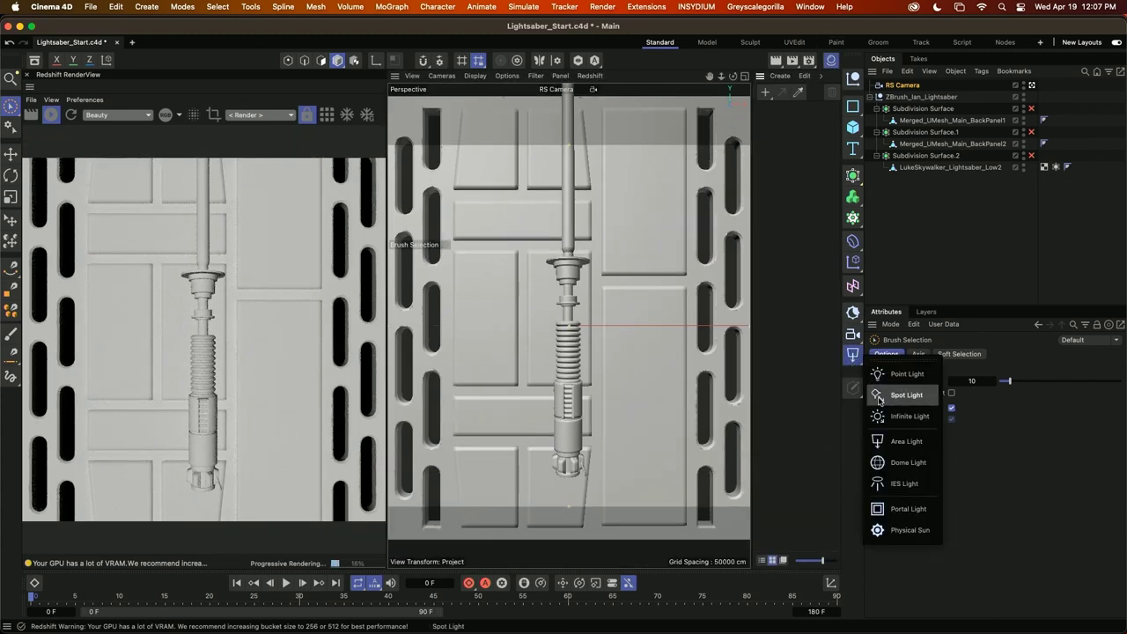
{"action": "left_click", "coordinate": [879, 462]}
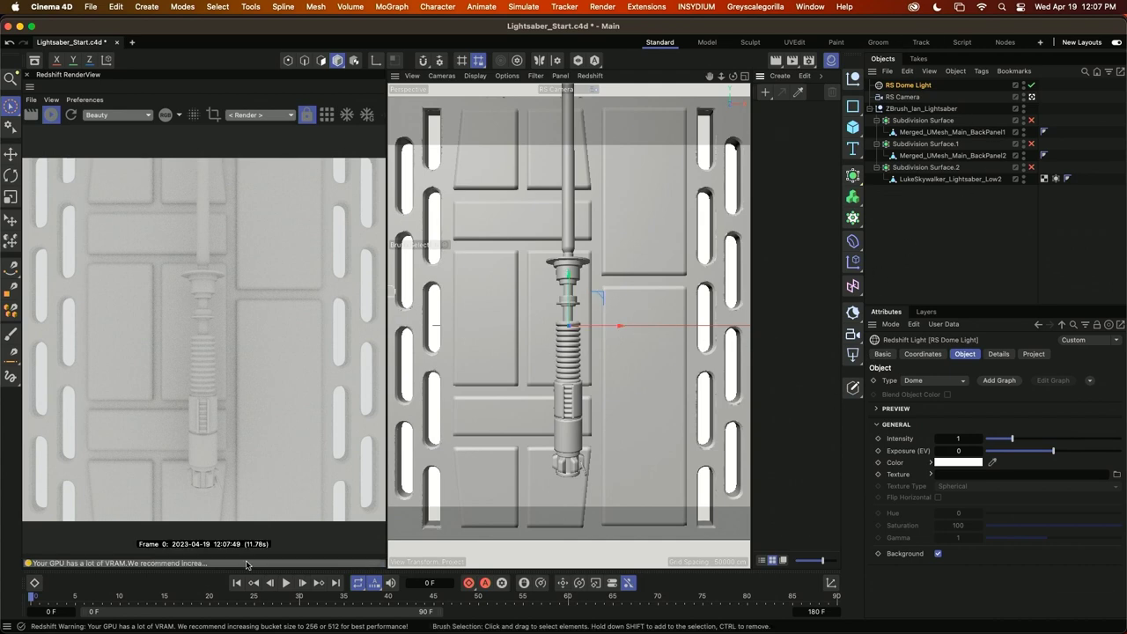
In Finder, open the tex folder of NAB Demo 02 and assign GI (empty_room_02_pano).hdr as the dome light's texture
{"action": "left_click", "coordinate": [303, 608]}
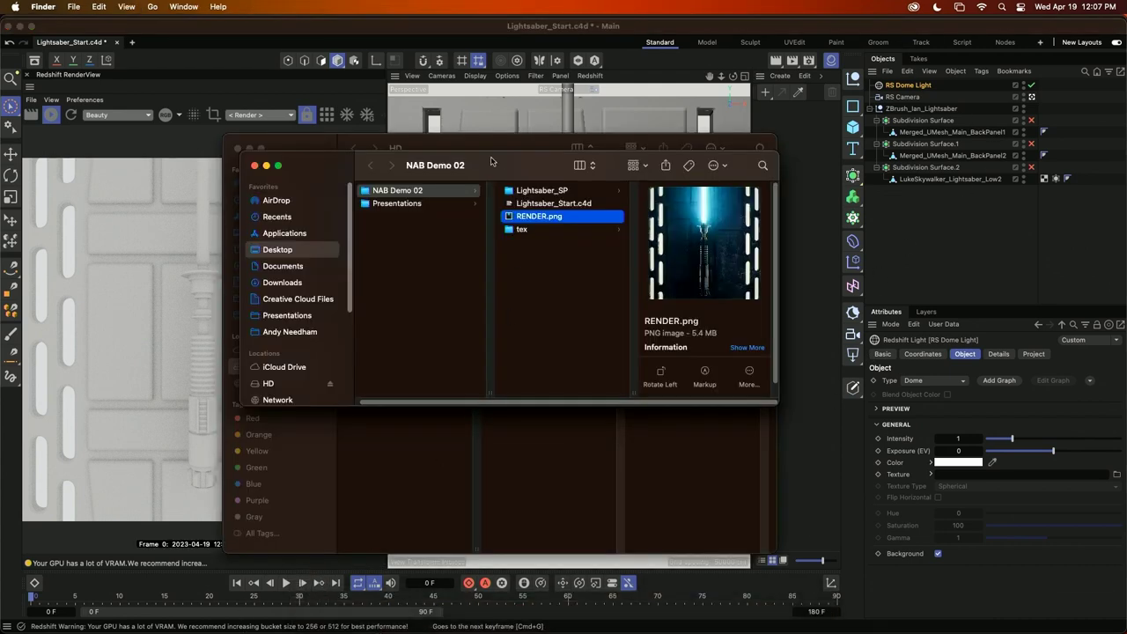
{"action": "left_click", "coordinate": [541, 230]}
{"action": "left_click_drag", "start_coordinate": [429, 164], "coordinate": [468, 221]}
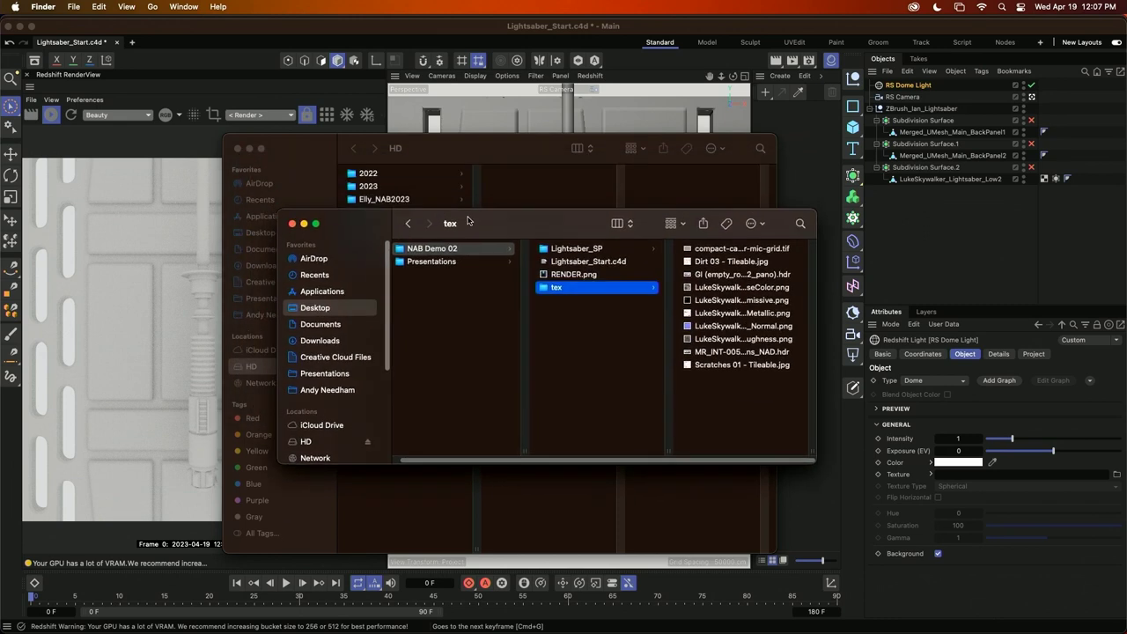
{"action": "left_click", "coordinate": [237, 149]}
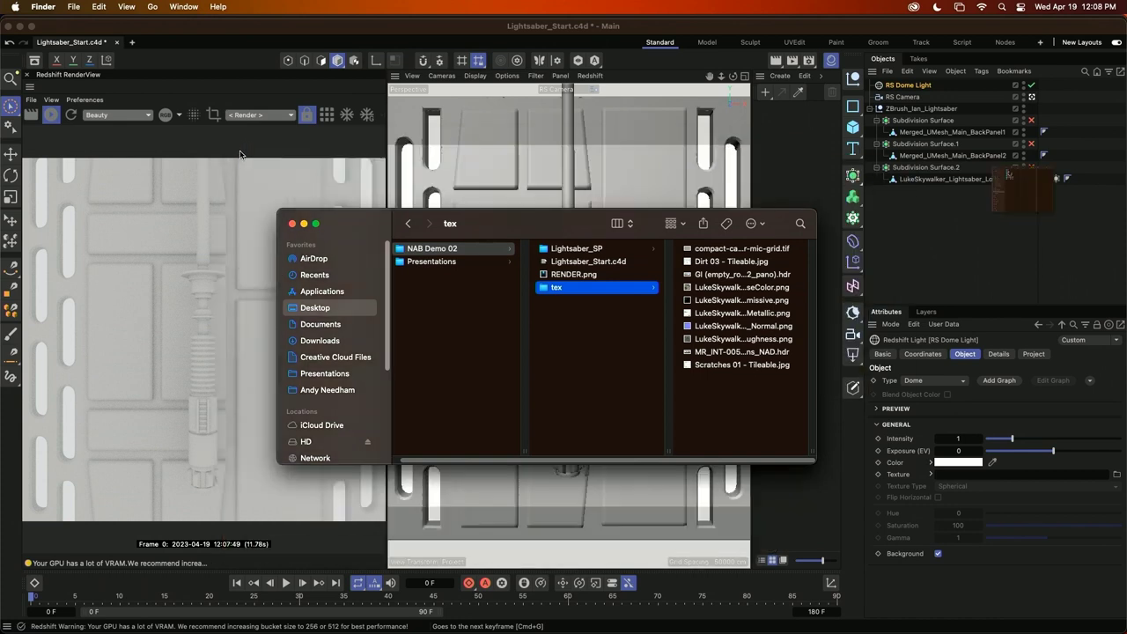
{"action": "left_click_drag", "start_coordinate": [540, 230], "coordinate": [491, 229]}
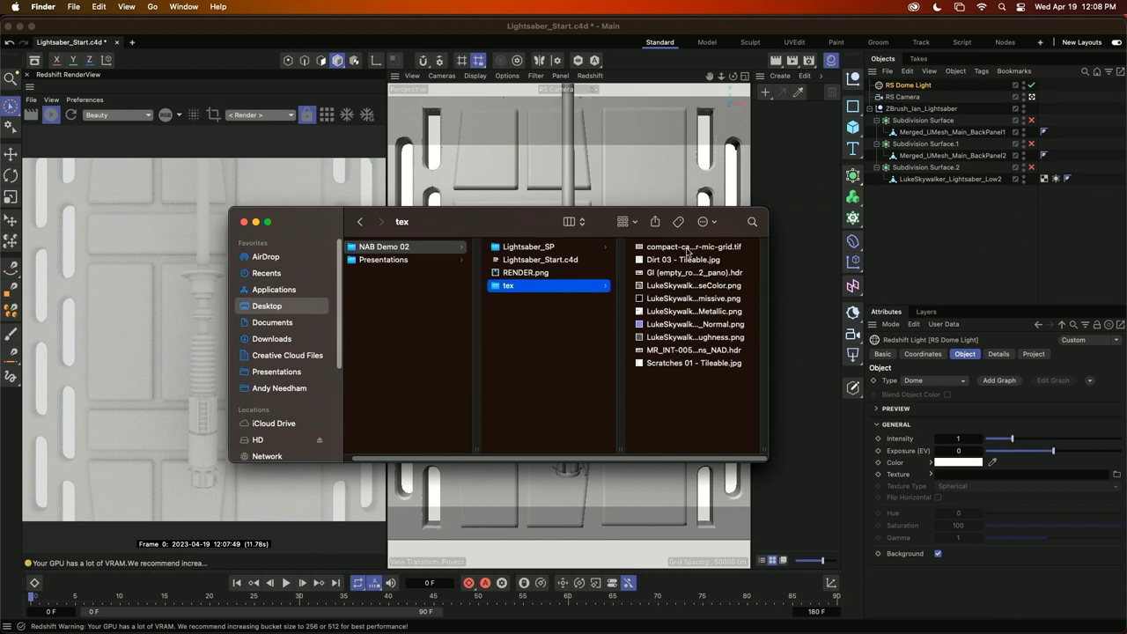
{"action": "left_click_drag", "start_coordinate": [675, 277], "coordinate": [968, 475]}
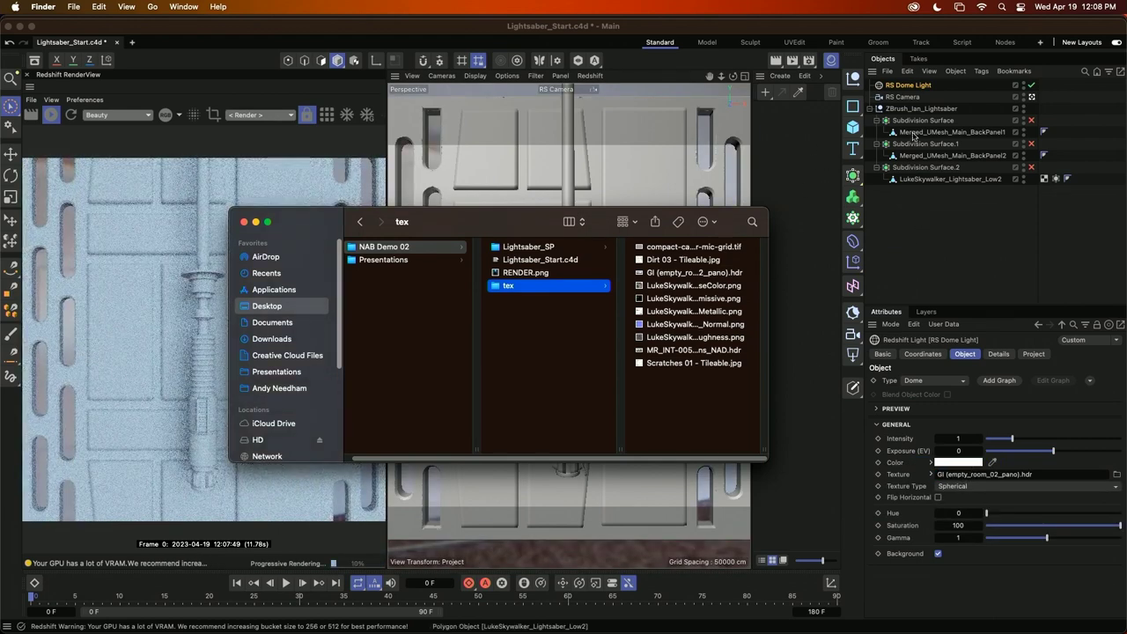
Rotate the RS Dome Light horizontally to relight the panel, and disable its Background option
{"action": "left_click", "coordinate": [906, 86]}
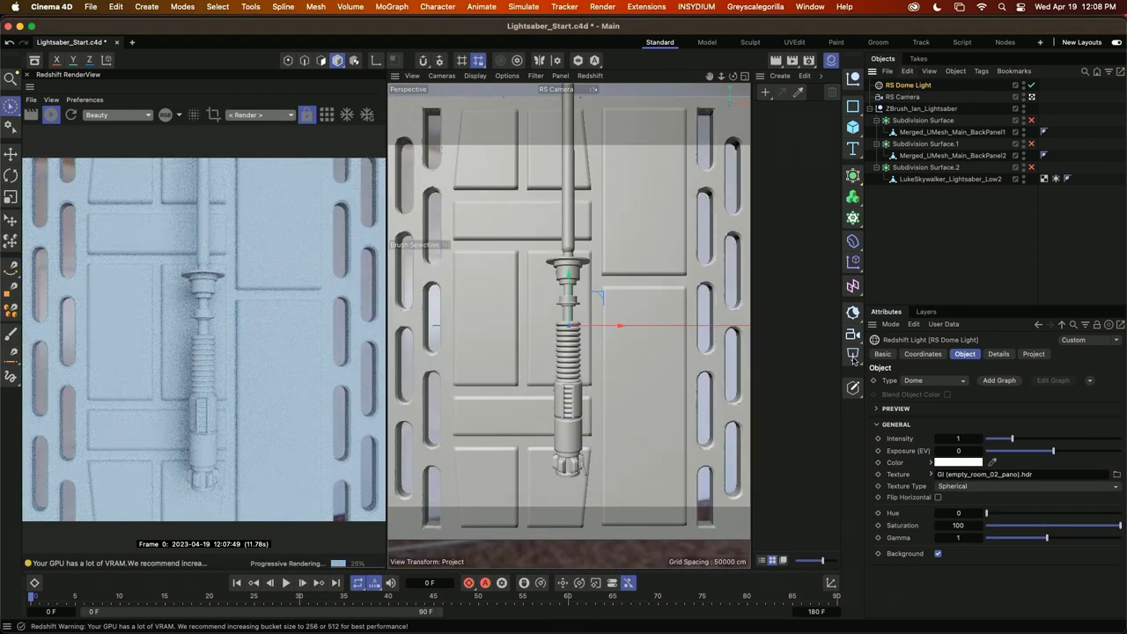
{"action": "key", "text": "r"}
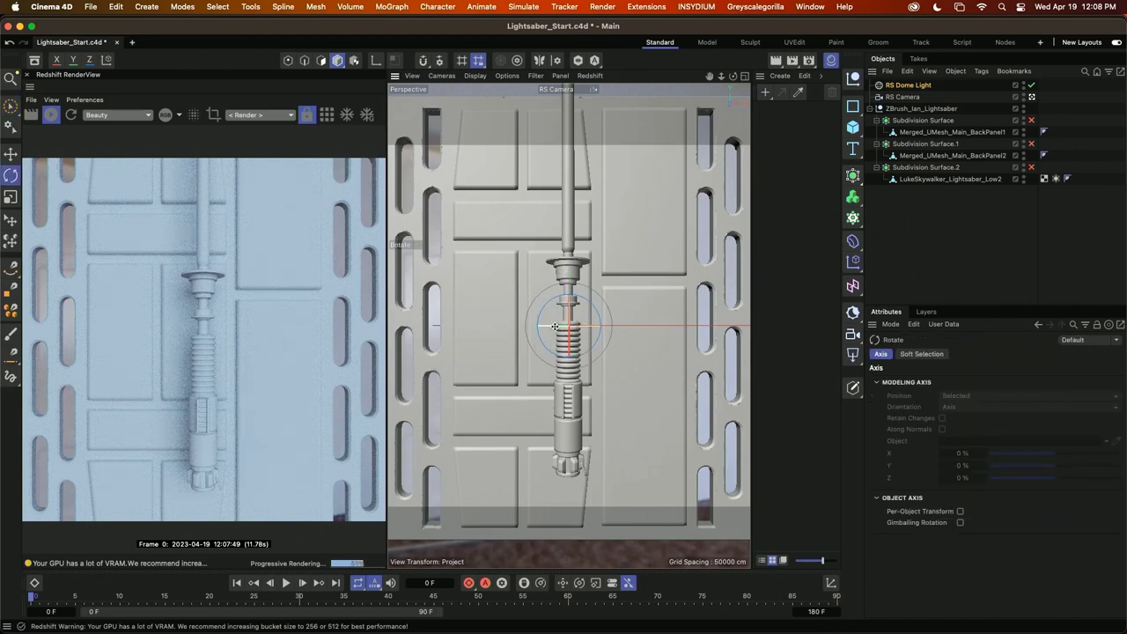
{"action": "left_click_drag", "start_coordinate": [553, 326], "coordinate": [375, 325]}
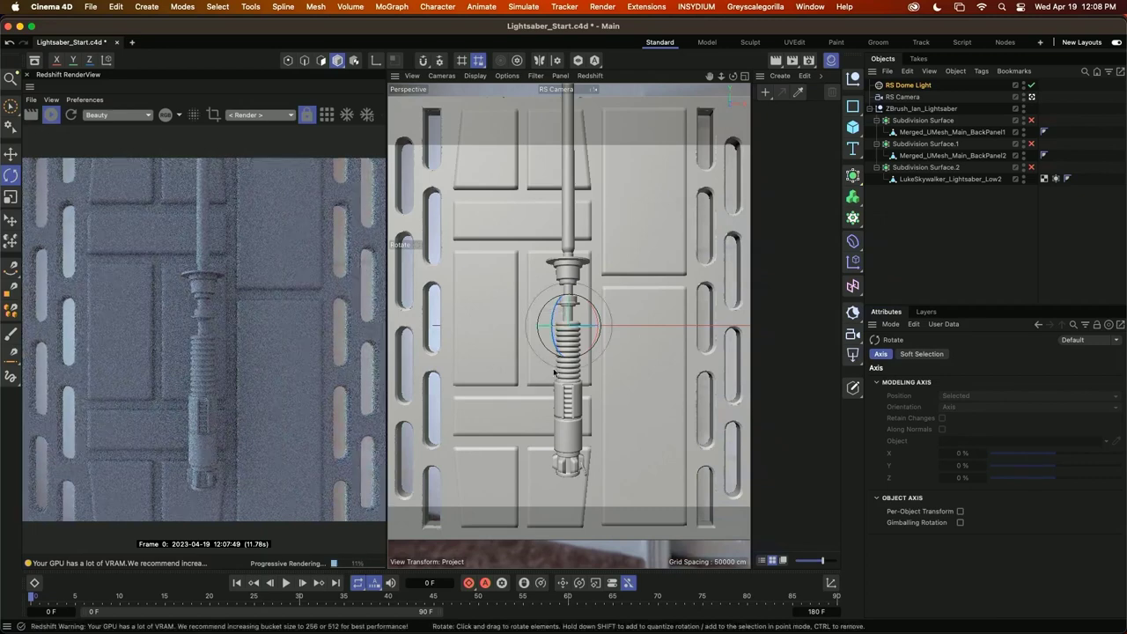
{"action": "left_click", "coordinate": [920, 85]}
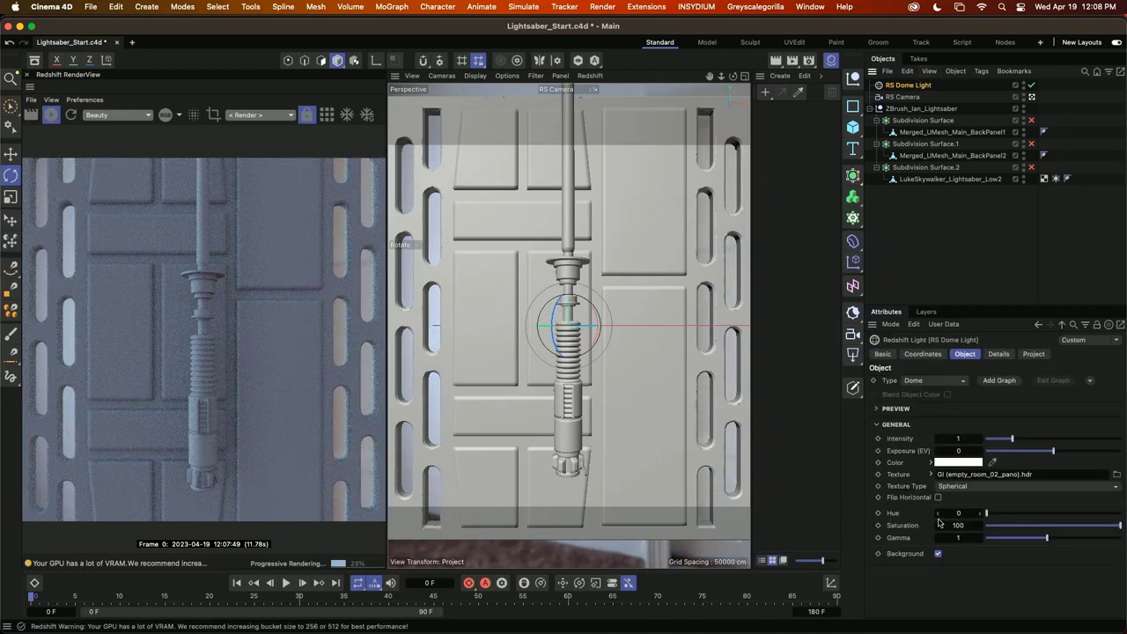
{"action": "left_click", "coordinate": [937, 554]}
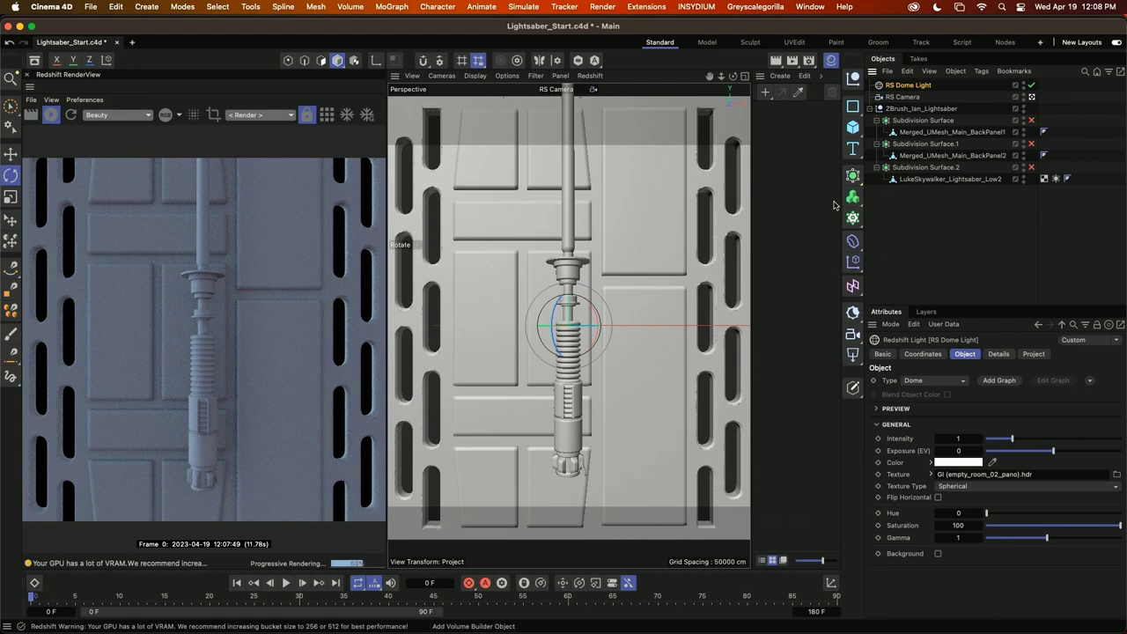
Create two new Redshift materials and name them BP and LS
{"action": "double_click", "coordinate": [780, 132]}
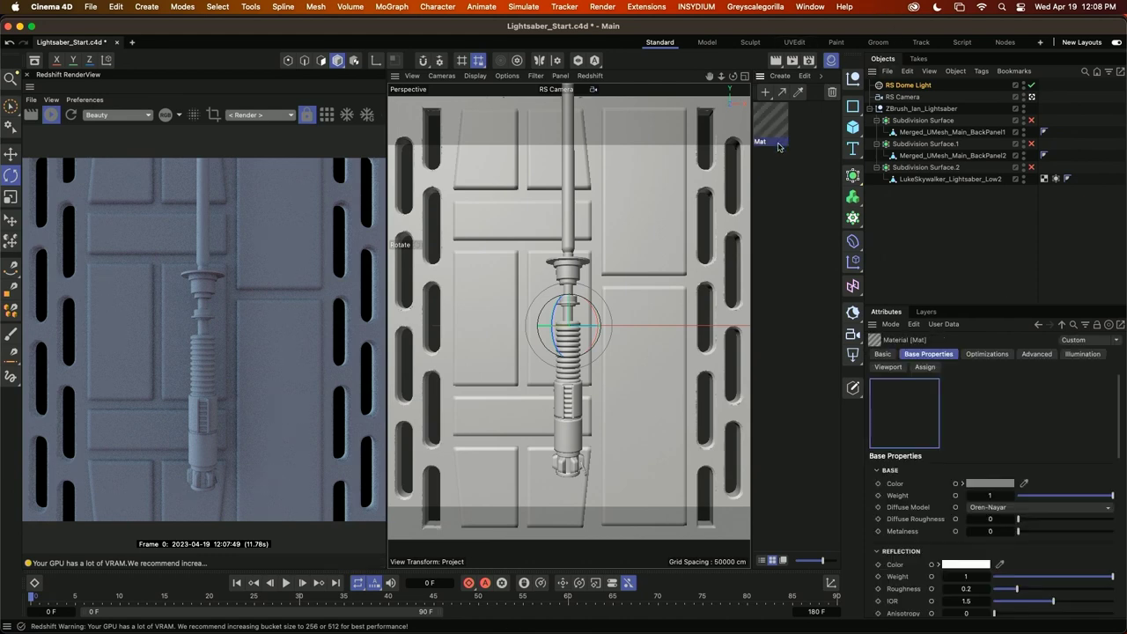
{"action": "double_click", "coordinate": [772, 177]}
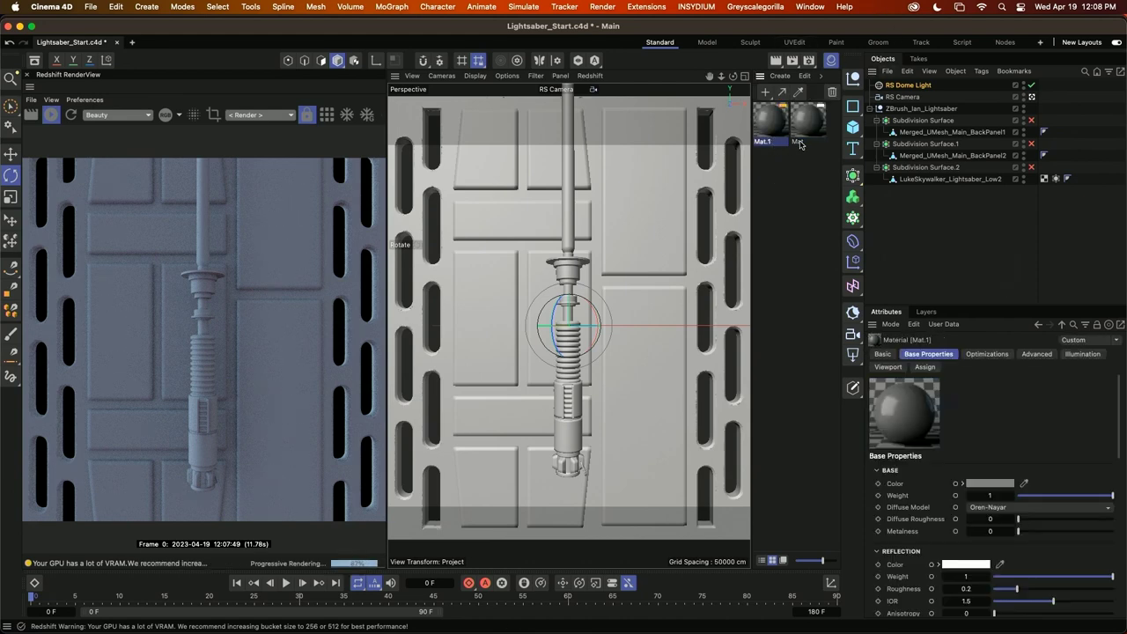
{"action": "double_click", "coordinate": [798, 142]}
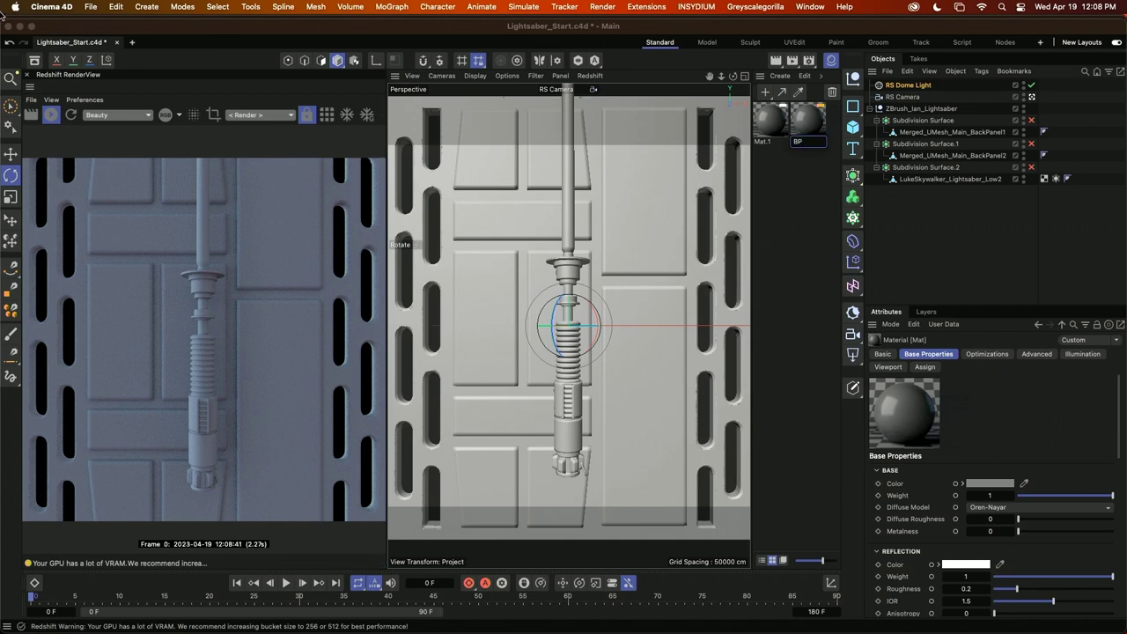
{"action": "type", "text": "BP"}
{"action": "double_click", "coordinate": [766, 141]}
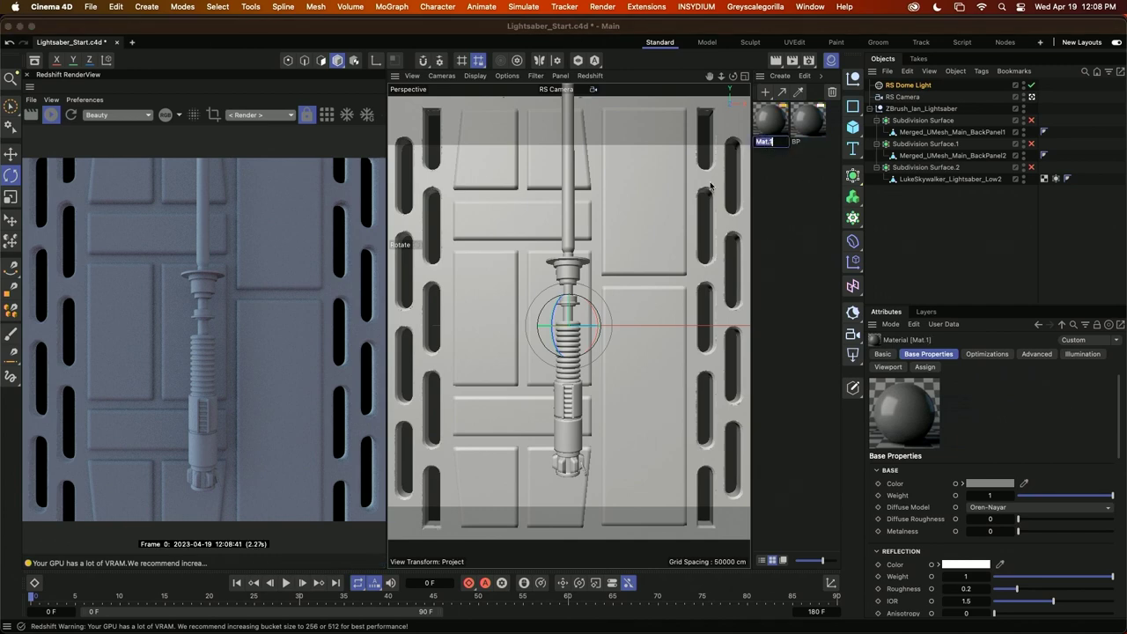
{"action": "type", "text": "LS"}
{"action": "left_click", "coordinate": [829, 184]}
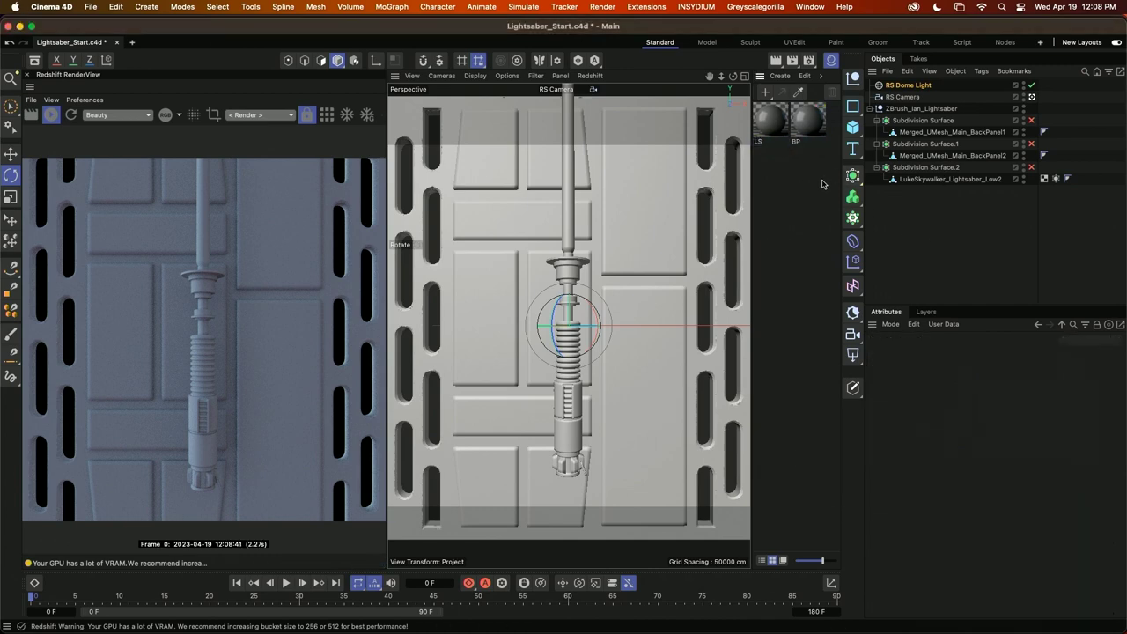
Apply the LS material to LukeSkywalker_Lightsaber_Low2 and the BP material to both Merged_UMesh_Main_BackPanel objects
{"action": "left_click_drag", "start_coordinate": [836, 164], "coordinate": [926, 179]}
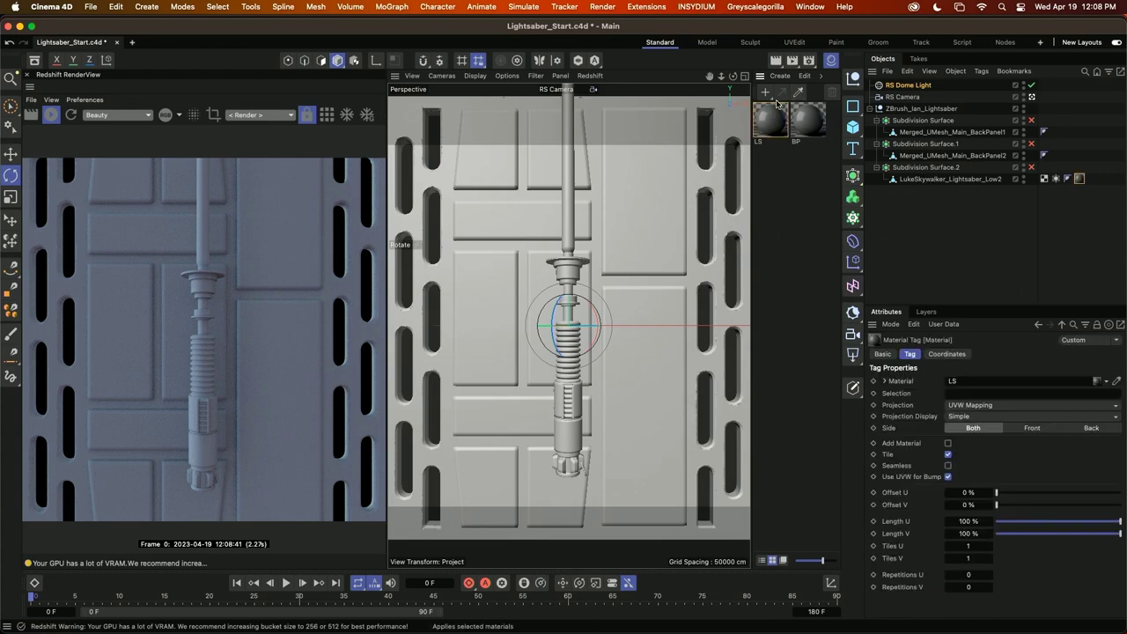
{"action": "left_click_drag", "start_coordinate": [799, 114], "coordinate": [908, 133]}
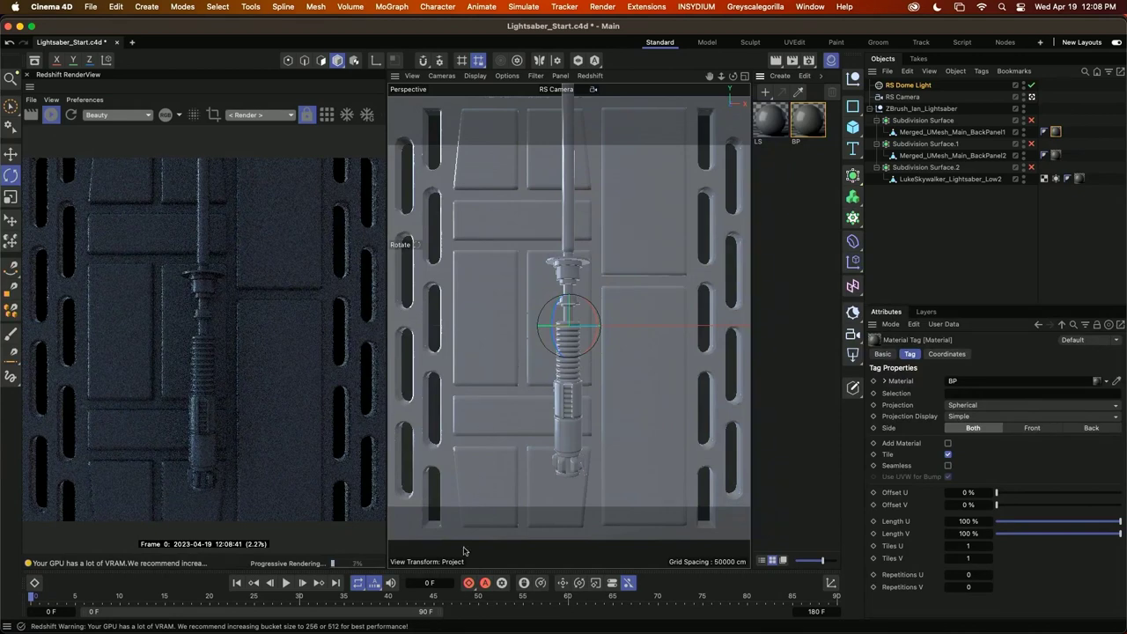
In Finder, preview LukeSkywalker_Lightsaber_BaseColor.png from the tex folder, and close the preview
{"action": "mouse_move", "coordinate": [404, 627]}
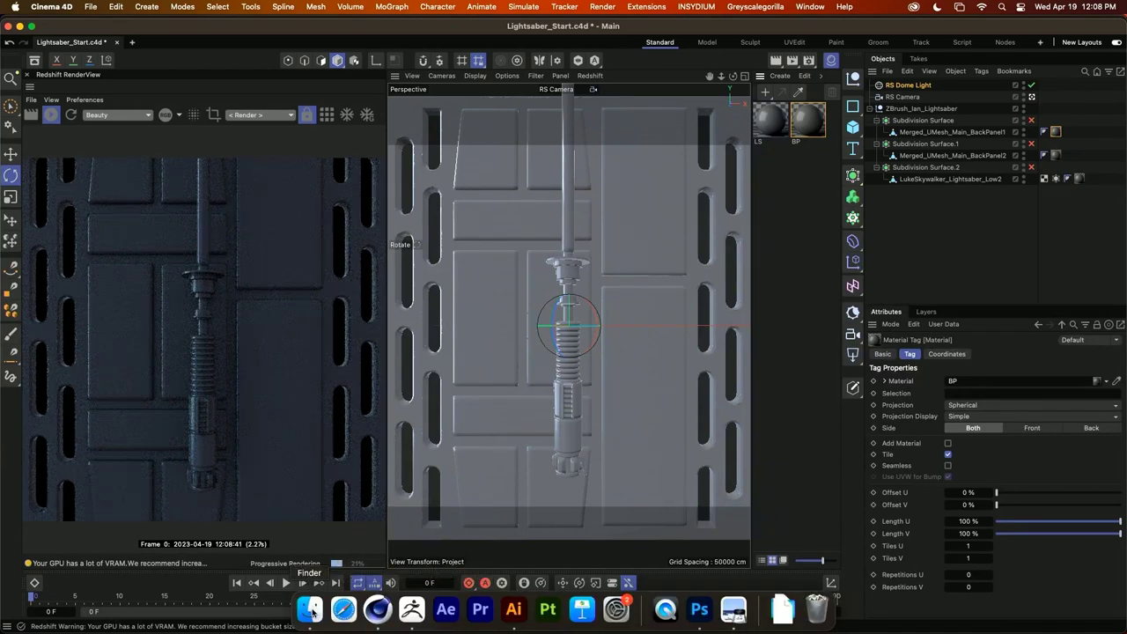
{"action": "left_click", "coordinate": [310, 610]}
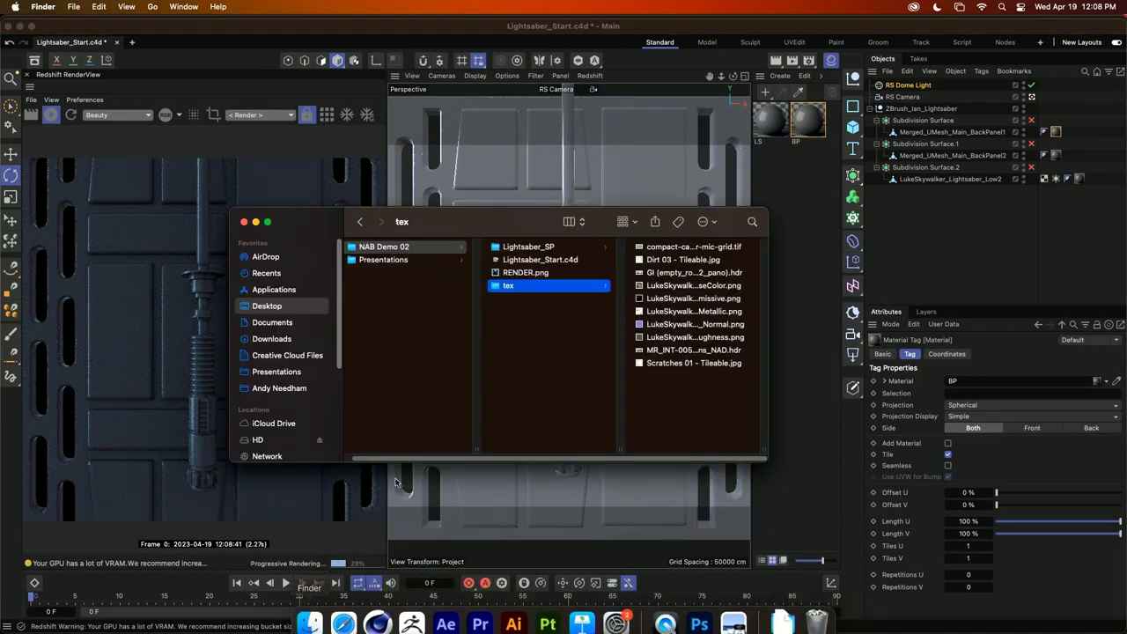
{"action": "left_click", "coordinate": [714, 287]}
{"action": "double_click", "coordinate": [716, 291]}
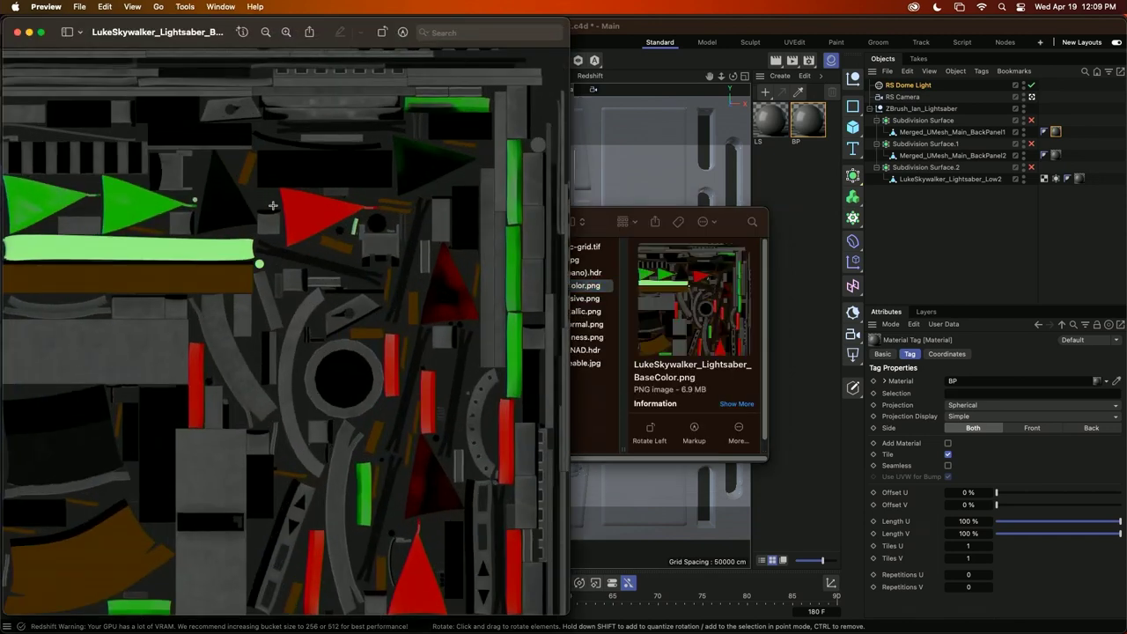
{"action": "left_click", "coordinate": [17, 33]}
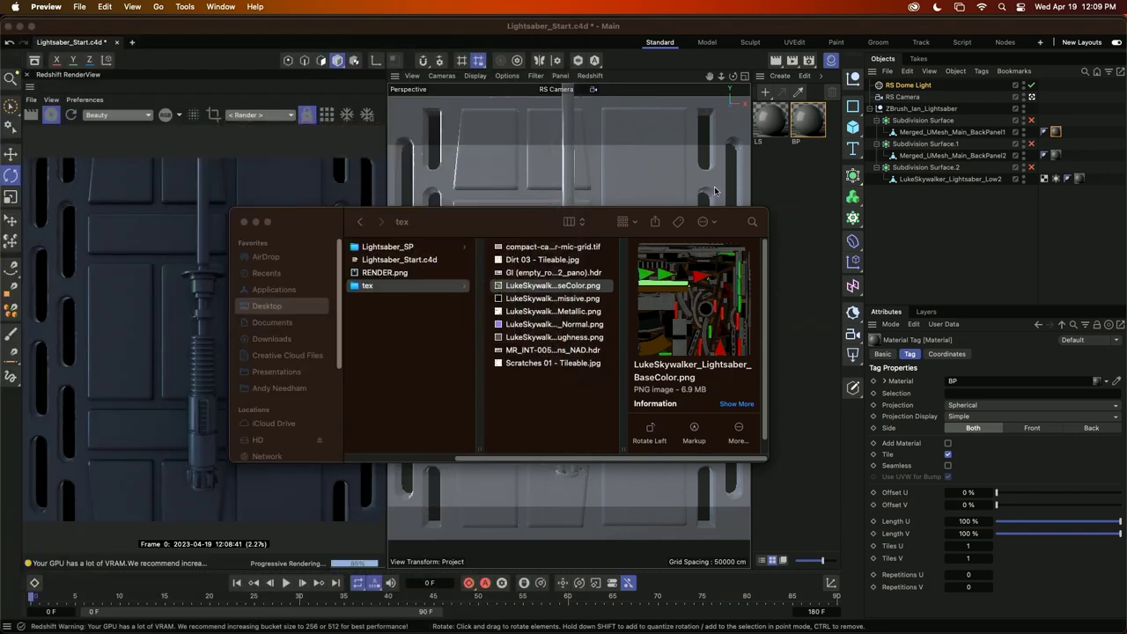
Back in Cinema 4D, open the LS material in the Node Editor and show its attributes beside the graph
{"action": "left_click", "coordinate": [768, 122]}
{"action": "double_click", "coordinate": [767, 121]}
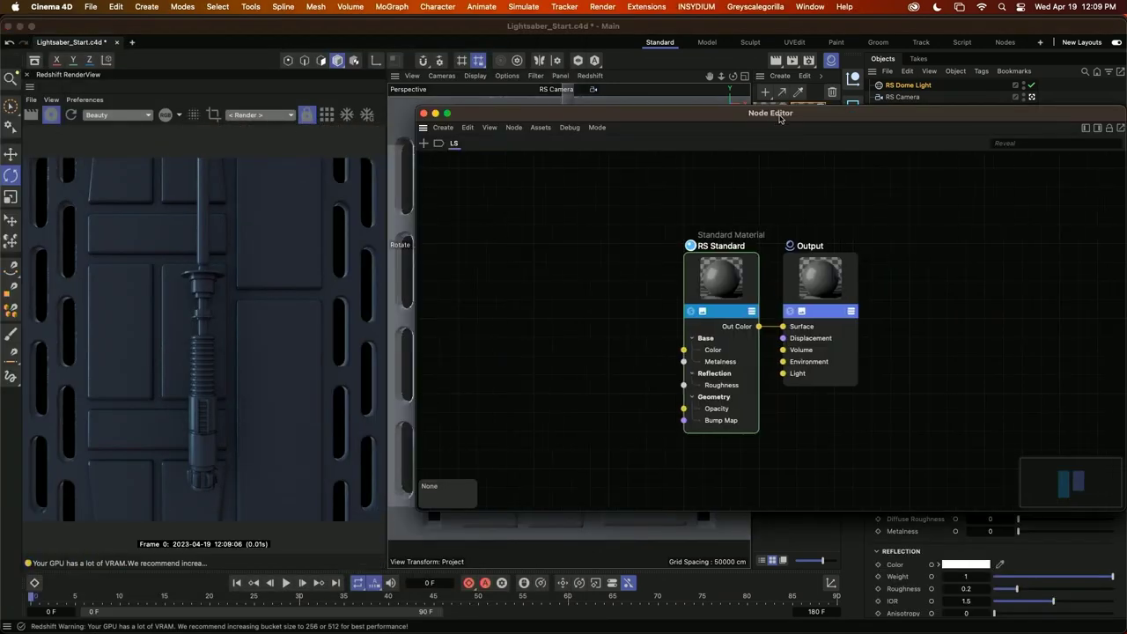
{"action": "left_click", "coordinate": [1066, 110]}
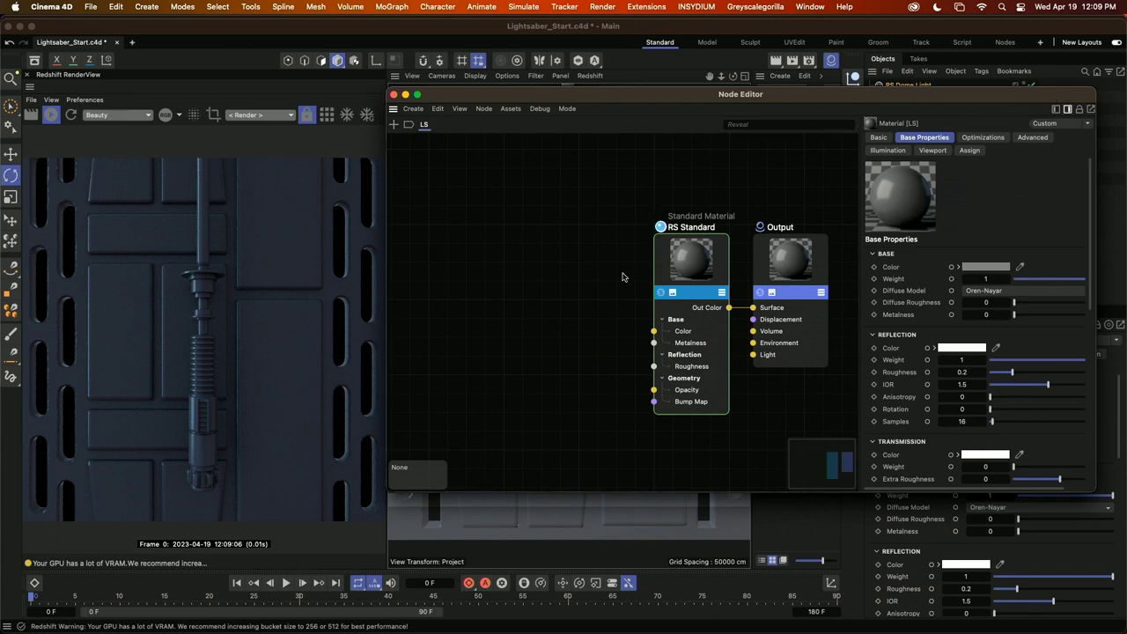
Bring the five LukeSkywalker_Lightsaber texture PNGs from Finder's tex folder into the LS material's node graph
{"action": "left_click", "coordinate": [310, 609]}
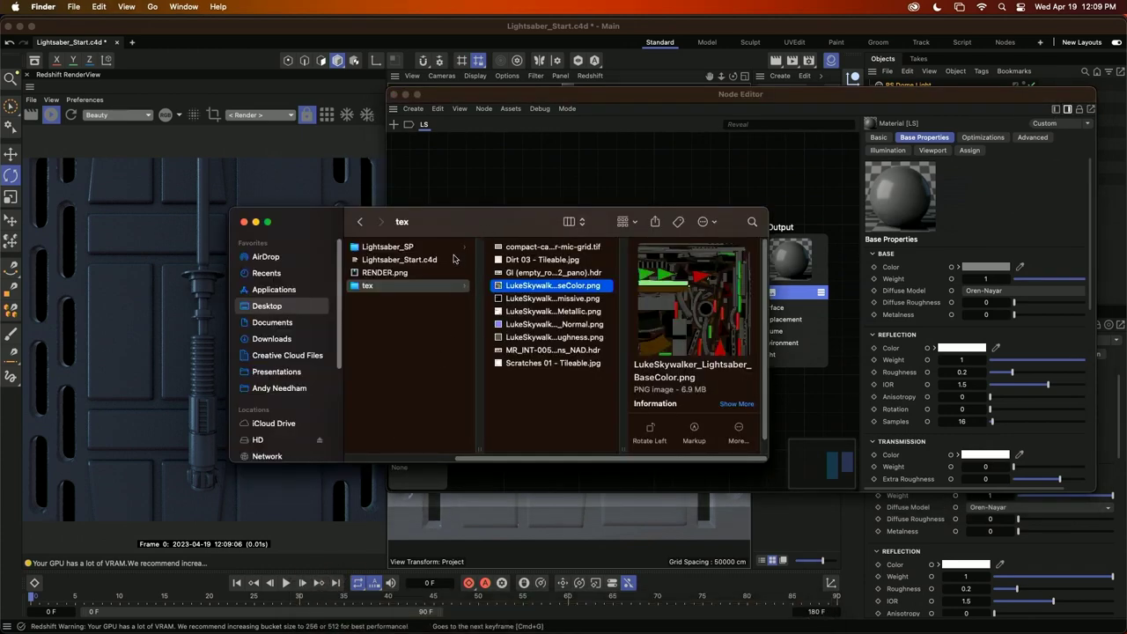
{"action": "left_click_drag", "start_coordinate": [553, 227], "coordinate": [385, 225]}
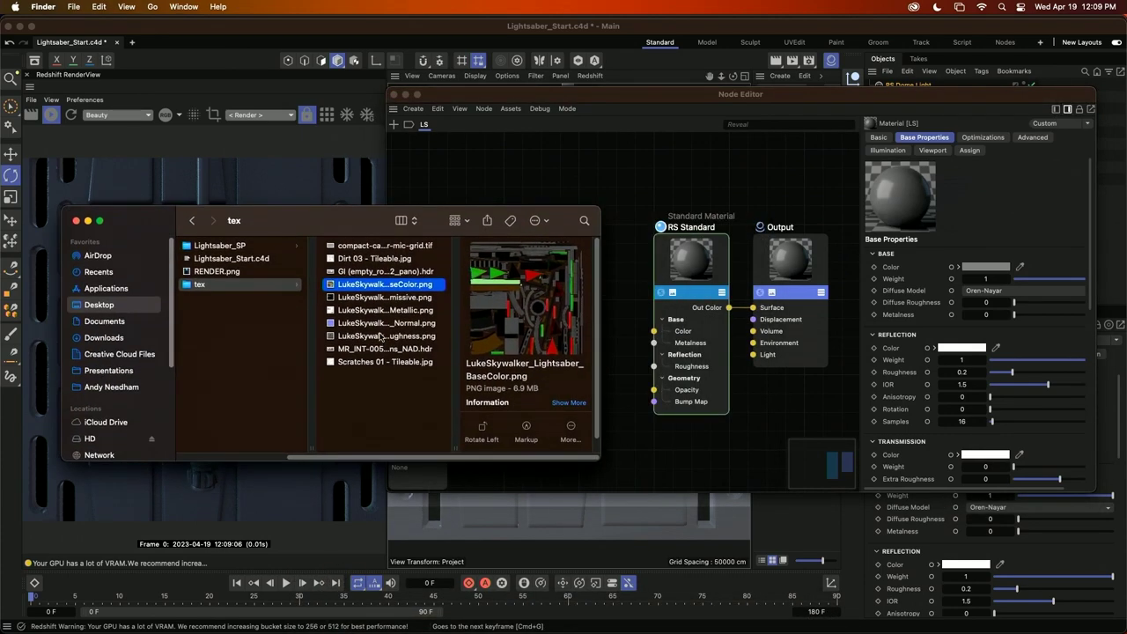
{"action": "left_click", "coordinate": [408, 337], "text": "shift"}
{"action": "left_click_drag", "start_coordinate": [382, 304], "coordinate": [472, 182]}
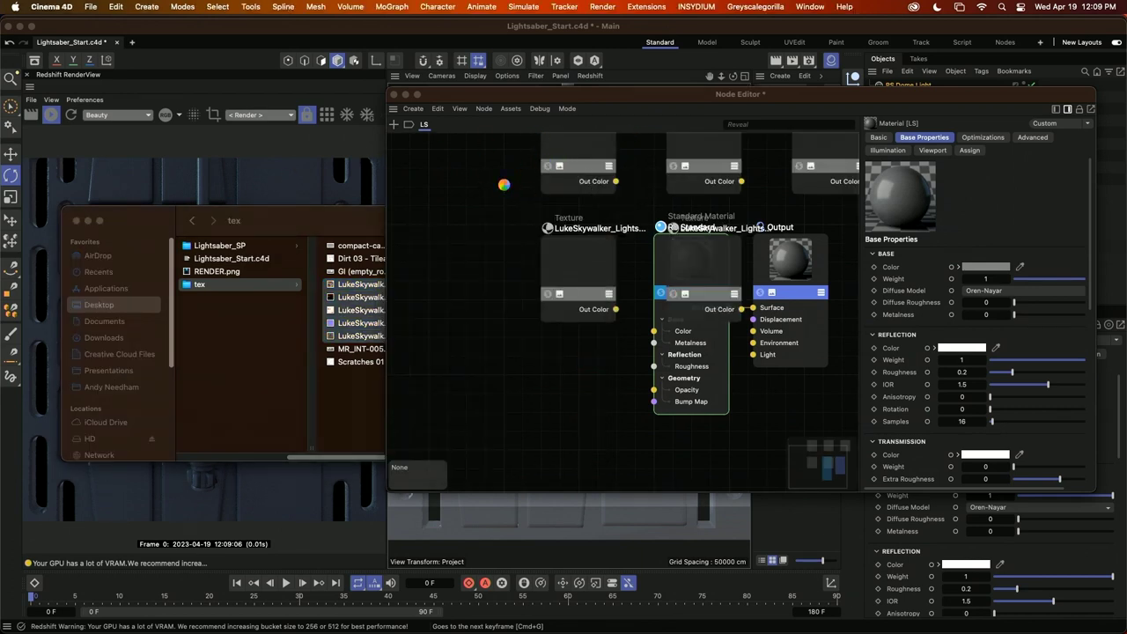
Arrange the texture nodes in a column before RS Standard, ordered BaseColor, Metallic, Roughness, Emissive and Normal
{"action": "left_click_drag", "start_coordinate": [579, 252], "coordinate": [474, 210]}
{"action": "left_click", "coordinate": [454, 248]}
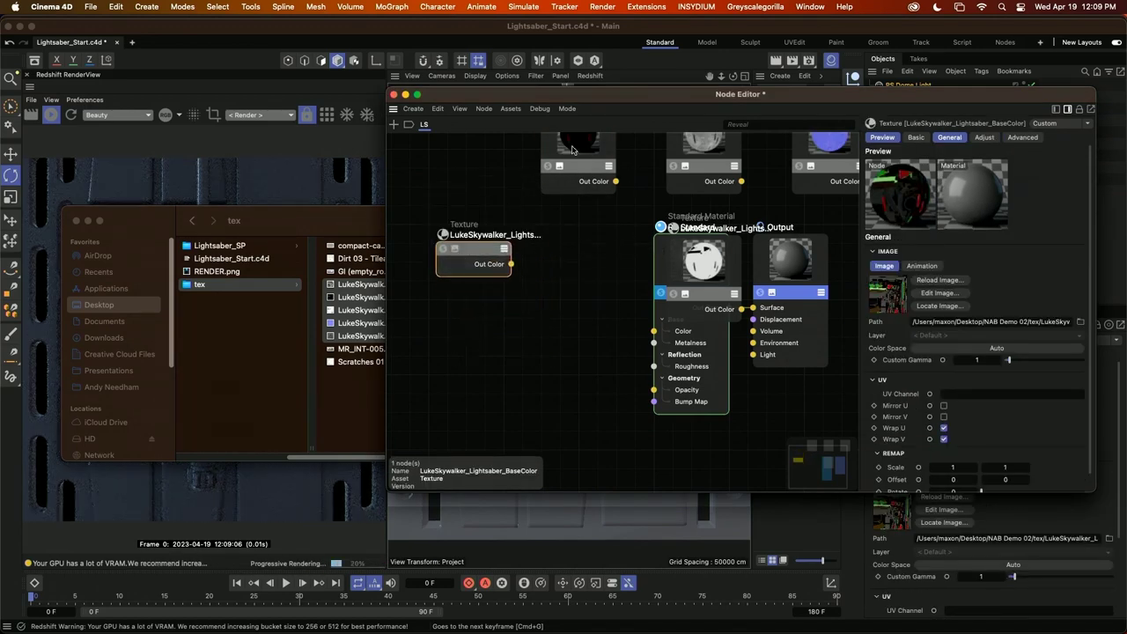
{"action": "left_click_drag", "start_coordinate": [572, 150], "coordinate": [471, 348]}
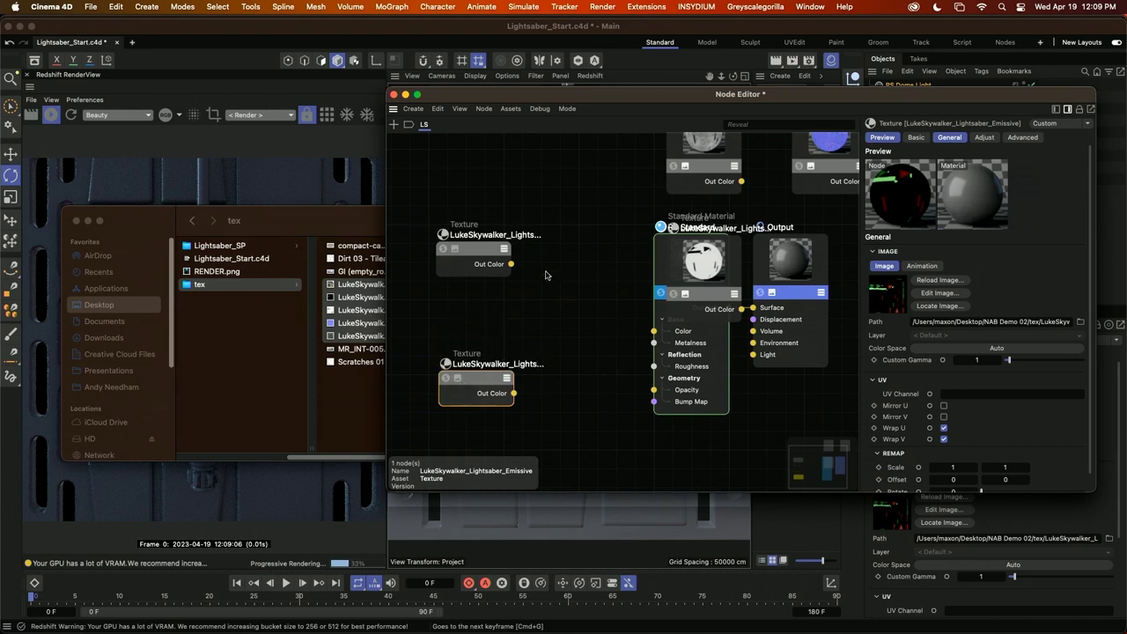
{"action": "left_click", "coordinate": [685, 166]}
{"action": "left_click_drag", "start_coordinate": [698, 180], "coordinate": [473, 325]}
{"action": "left_click_drag", "start_coordinate": [478, 249], "coordinate": [476, 201]}
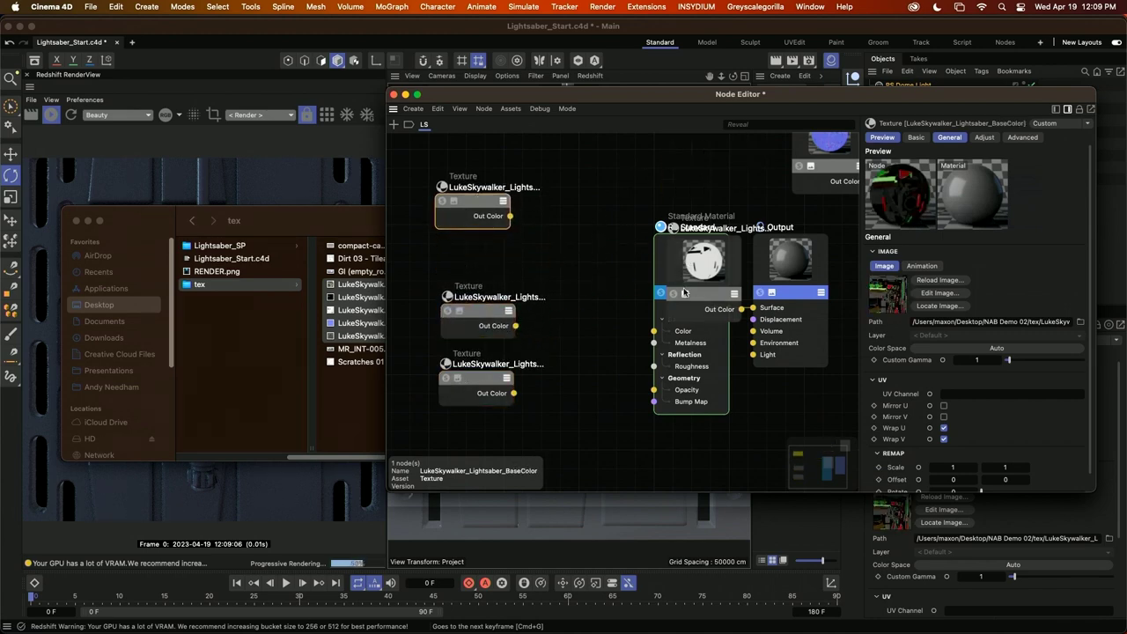
{"action": "left_click", "coordinate": [702, 267]}
{"action": "left_click_drag", "start_coordinate": [701, 267], "coordinate": [482, 267]}
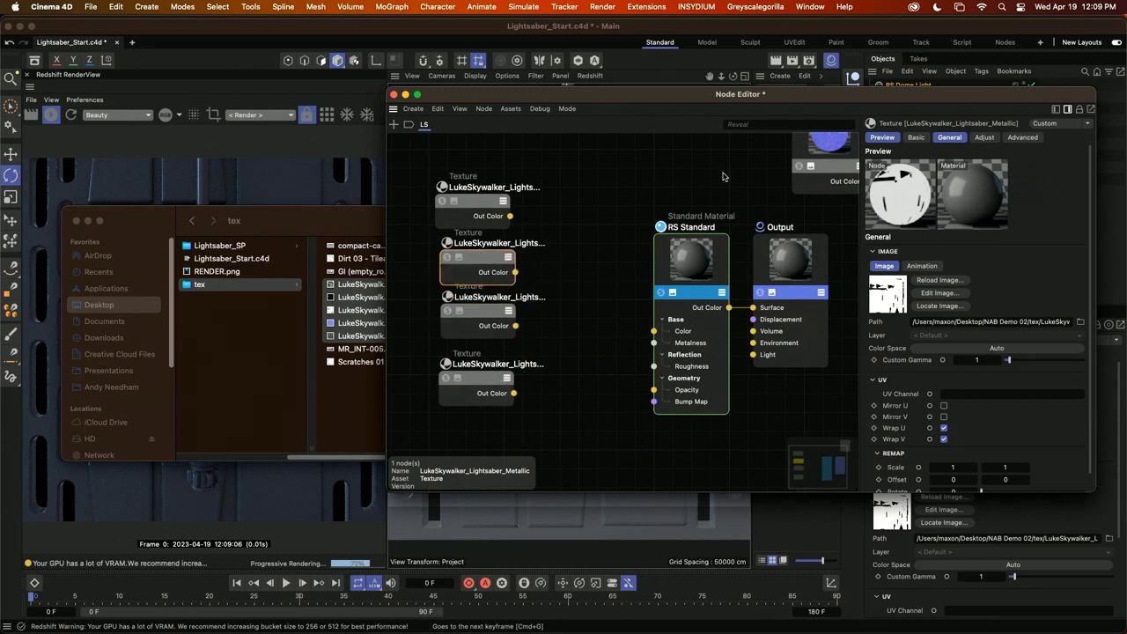
{"action": "left_click", "coordinate": [812, 169]}
{"action": "left_click_drag", "start_coordinate": [833, 171], "coordinate": [479, 443]}
{"action": "middle_click_drag", "start_coordinate": [567, 268], "coordinate": [567, 246]}
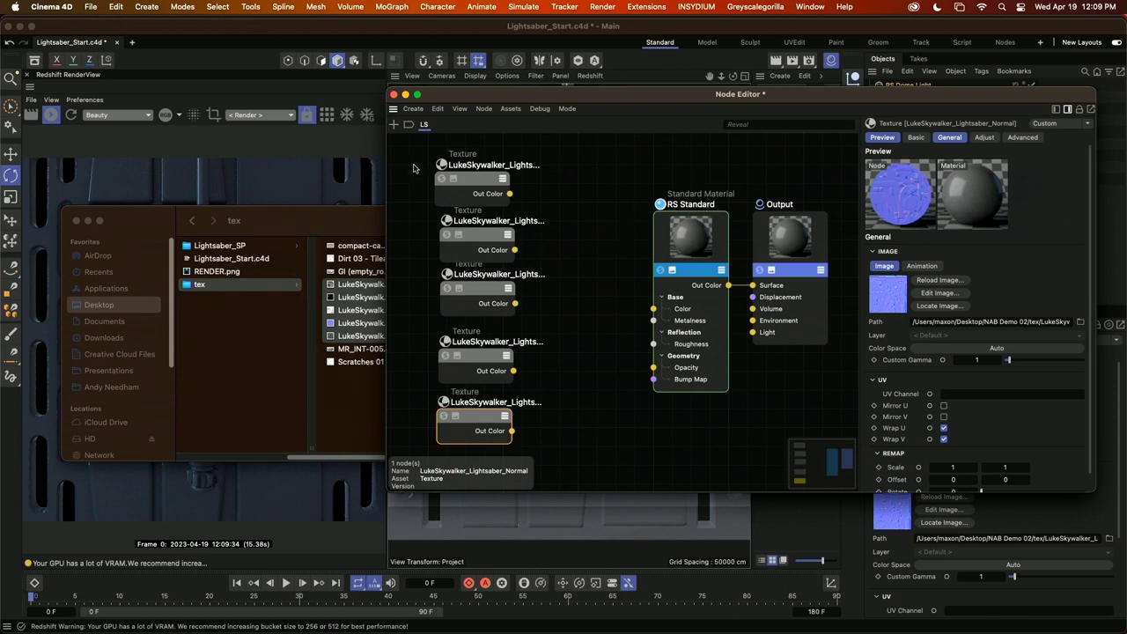
Set the color space of the BaseColor and Emissive texture nodes to sRGB
{"action": "left_click_drag", "start_coordinate": [409, 154], "coordinate": [543, 236]}
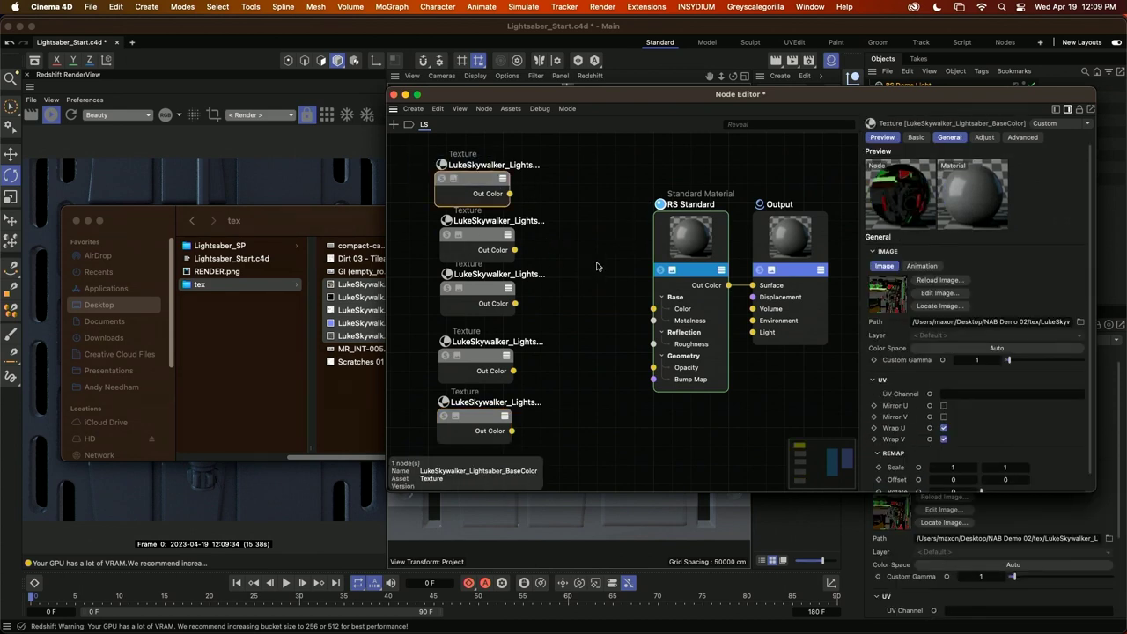
{"action": "left_click", "coordinate": [710, 327]}
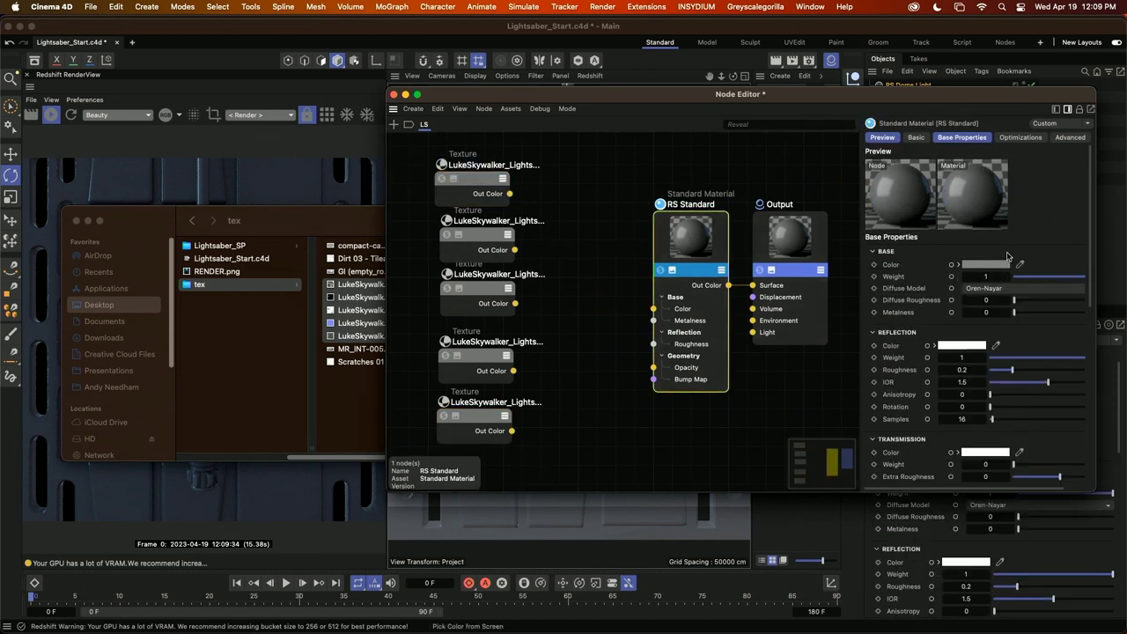
{"action": "left_click", "coordinate": [480, 189]}
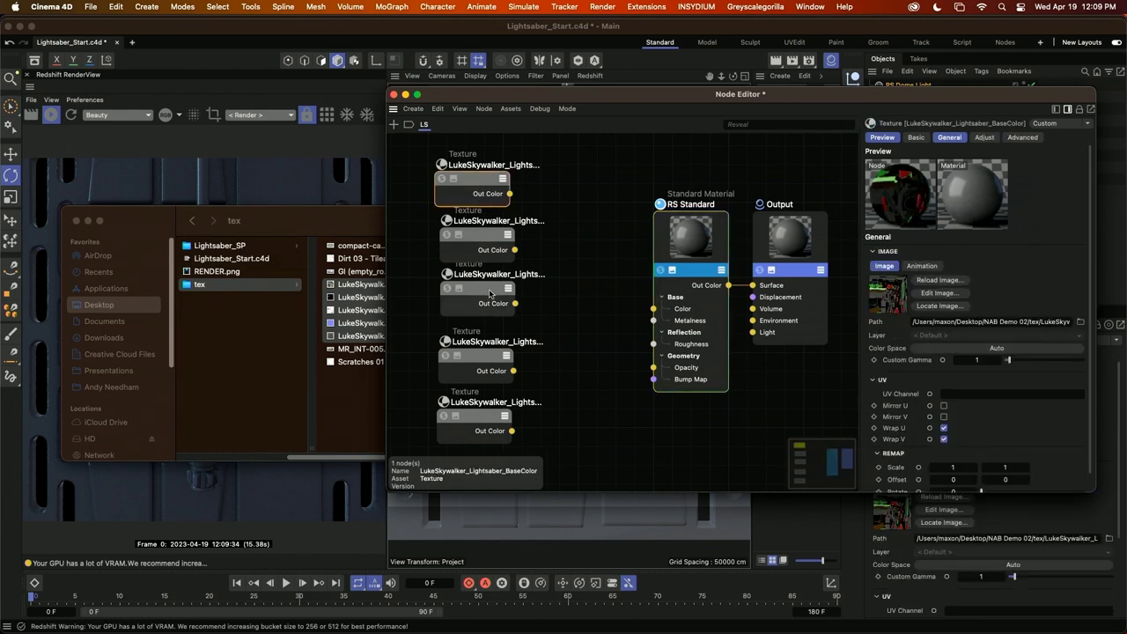
{"action": "left_click", "coordinate": [480, 370]}
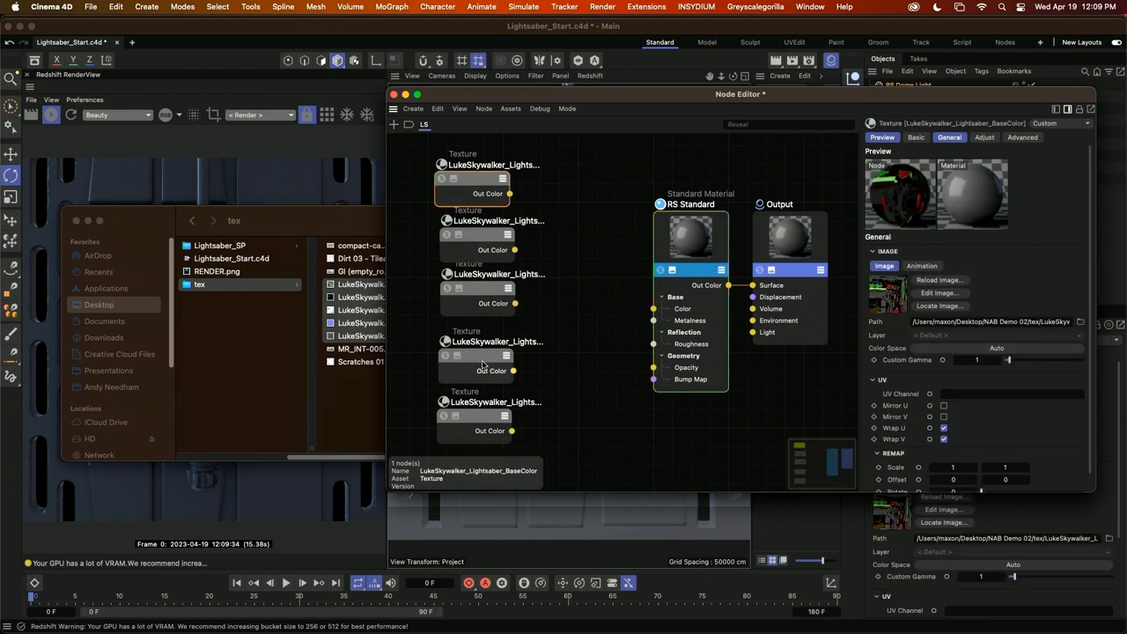
{"action": "left_click", "coordinate": [483, 182], "text": "shift"}
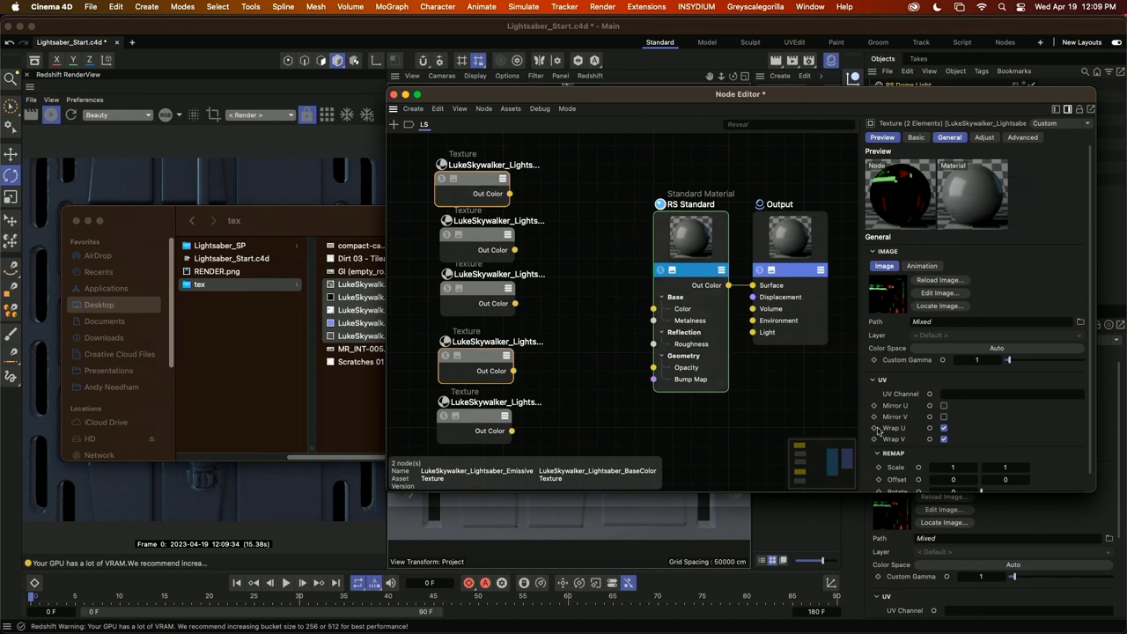
{"action": "left_click", "coordinate": [974, 347]}
{"action": "mouse_move", "coordinate": [951, 451]}
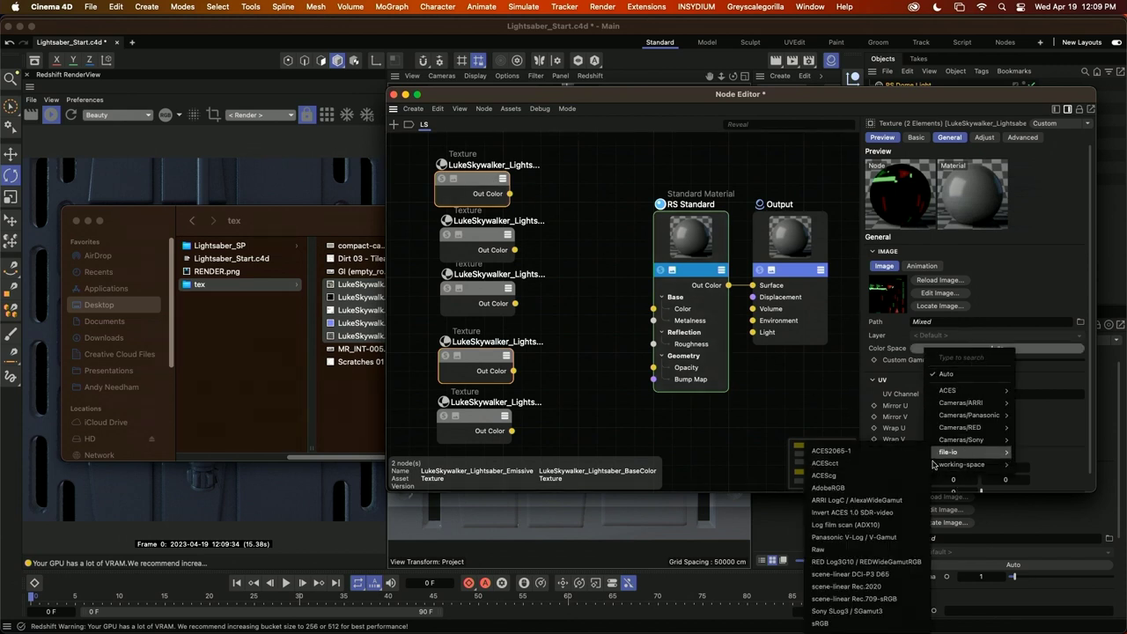
{"action": "left_click", "coordinate": [837, 622]}
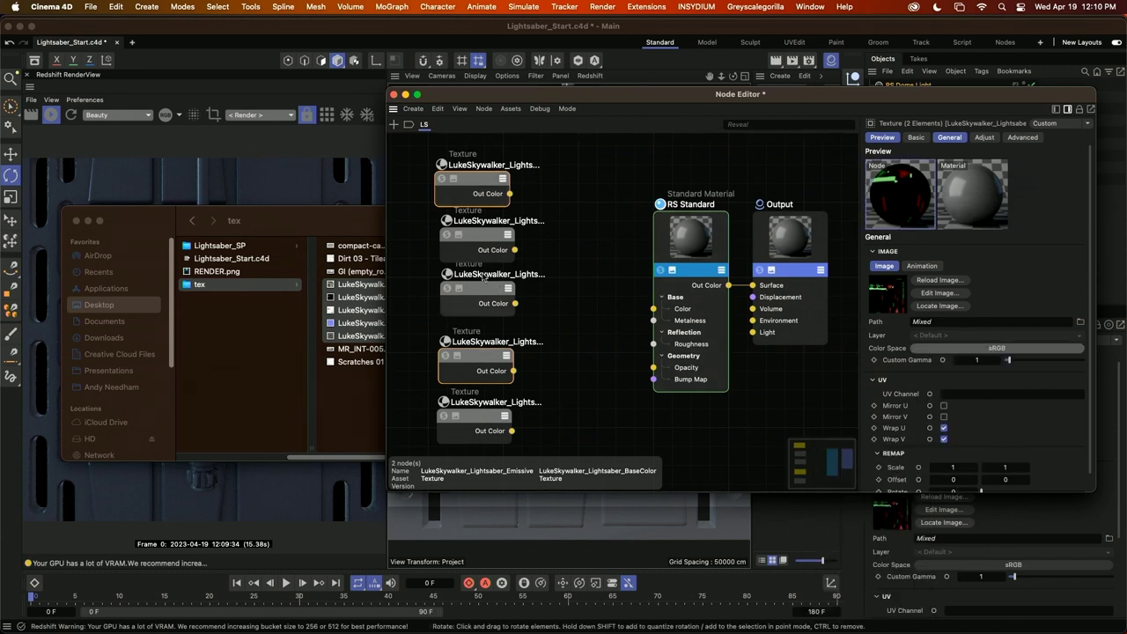
Set the color space of the Metallic, Roughness and Normal texture nodes to Raw
{"action": "left_click_drag", "start_coordinate": [420, 232], "coordinate": [541, 293]}
{"action": "left_click_drag", "start_coordinate": [419, 412], "coordinate": [540, 431], "text": "shift"}
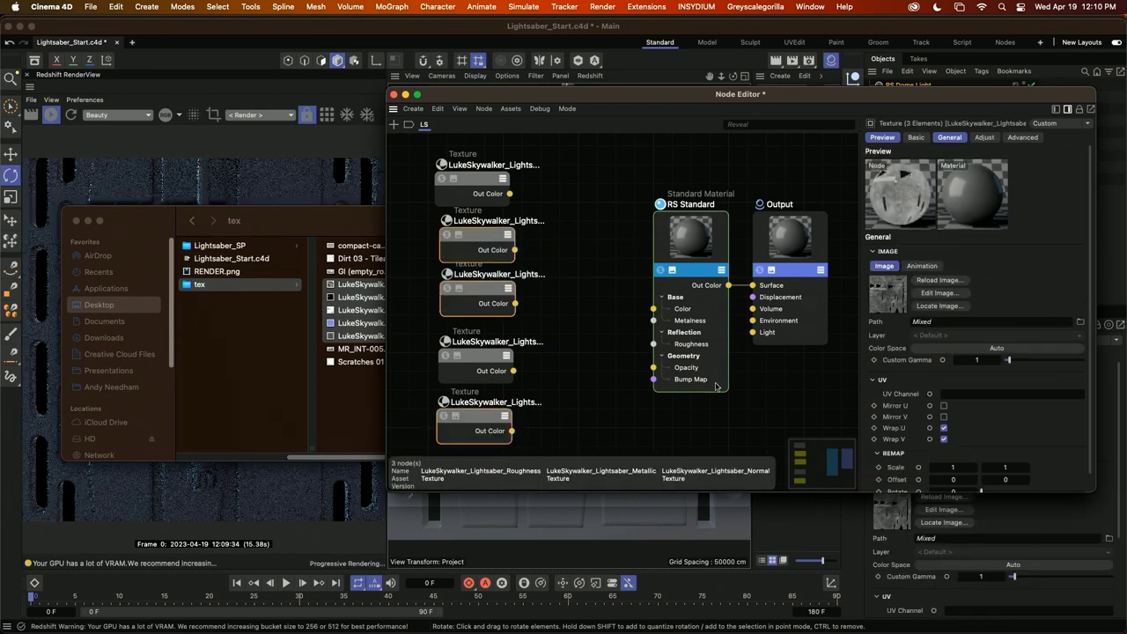
{"action": "left_click", "coordinate": [949, 349]}
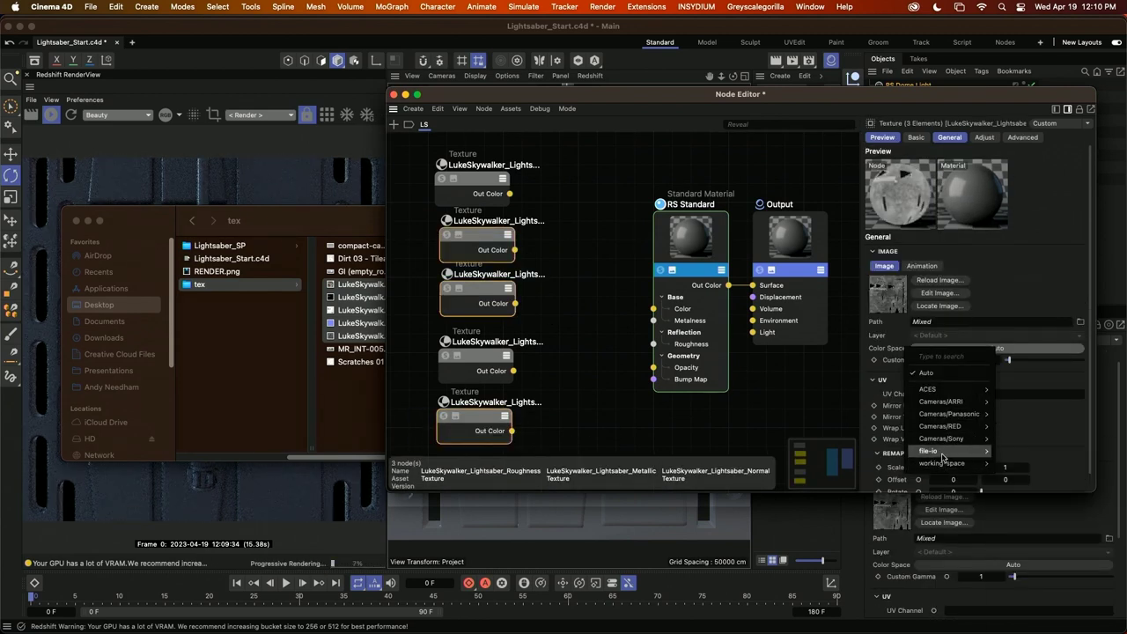
{"action": "mouse_move", "coordinate": [950, 451]}
{"action": "left_click", "coordinate": [1003, 550]}
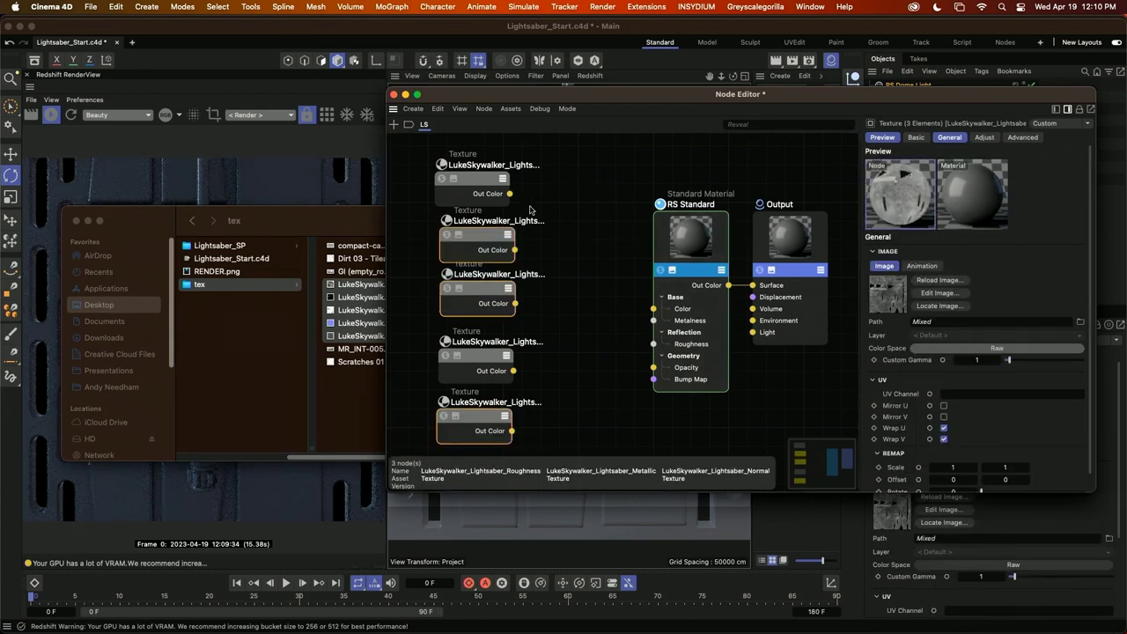
Connect the BaseColor, Metallic and Roughness textures to RS Standard's Color, Metalness and Roughness inputs
{"action": "left_click_drag", "start_coordinate": [510, 194], "coordinate": [654, 308]}
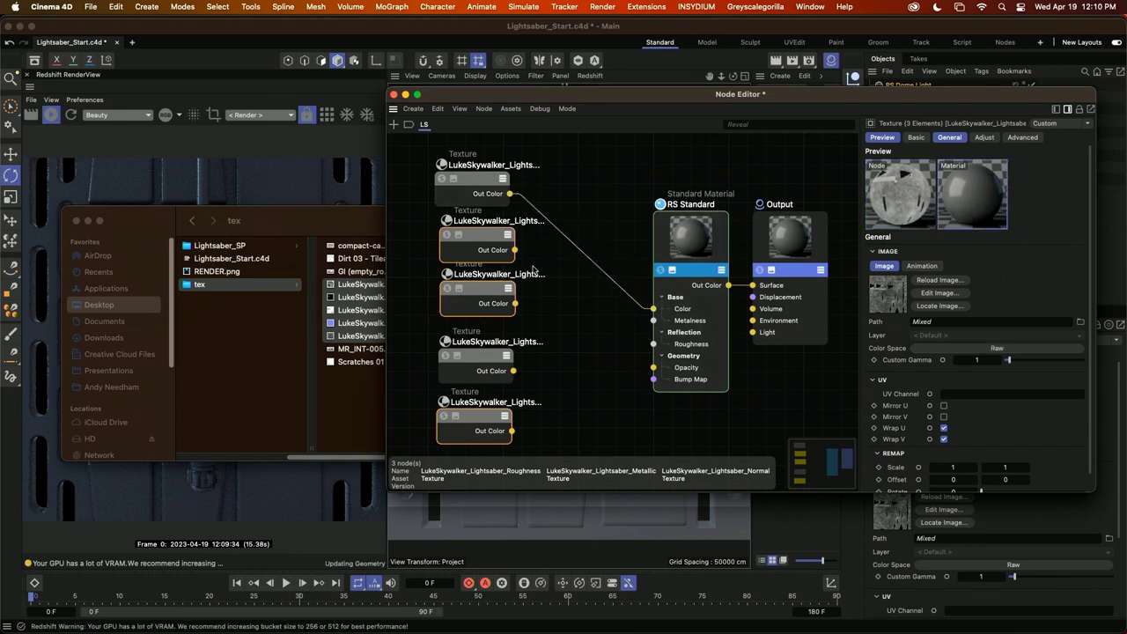
{"action": "left_click_drag", "start_coordinate": [514, 250], "coordinate": [653, 320]}
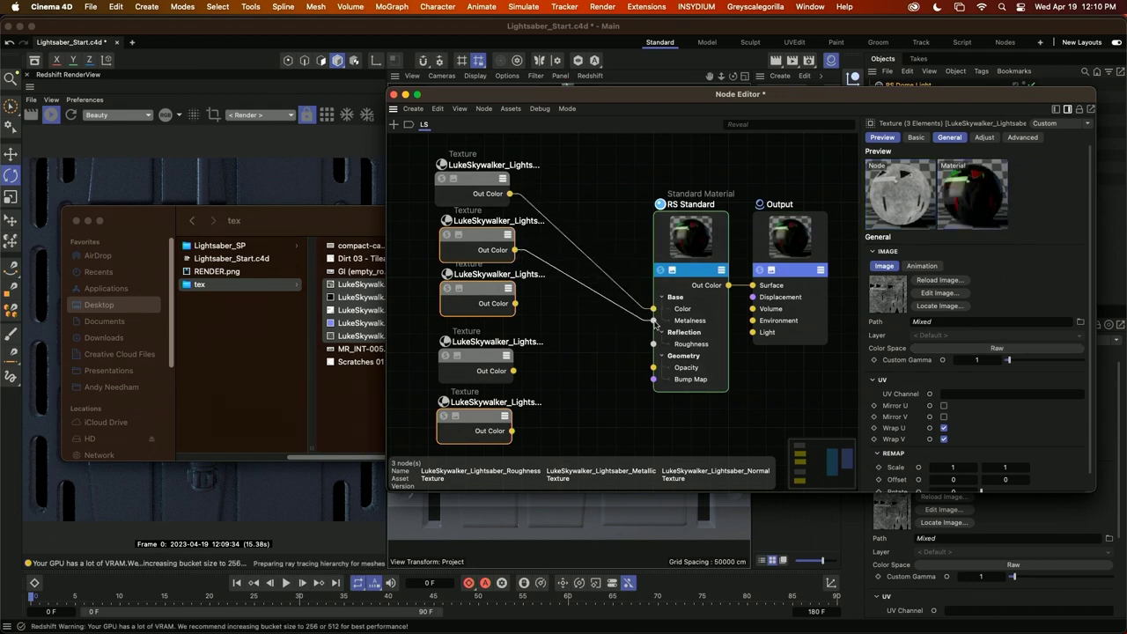
{"action": "left_click", "coordinate": [517, 305]}
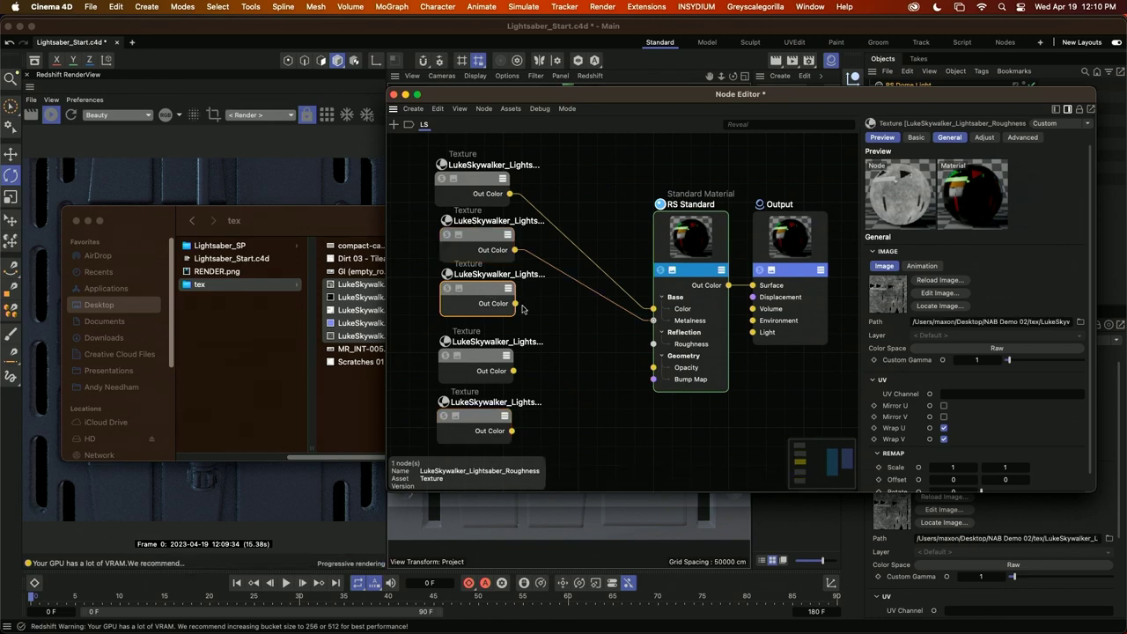
{"action": "left_click_drag", "start_coordinate": [531, 311], "coordinate": [654, 344]}
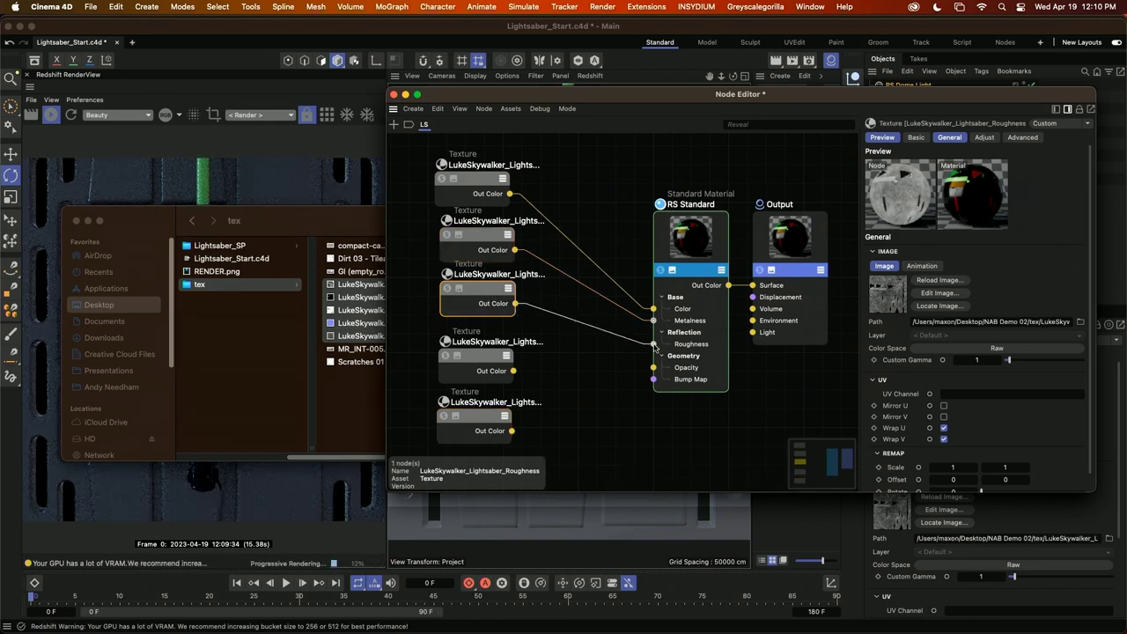
Set RS Standard's emission weight to 2, expose its emission Color port and connect the Emissive texture to it
{"action": "left_click_drag", "start_coordinate": [513, 371], "coordinate": [593, 349]}
{"action": "left_click", "coordinate": [690, 230]}
{"action": "left_click", "coordinate": [689, 232]}
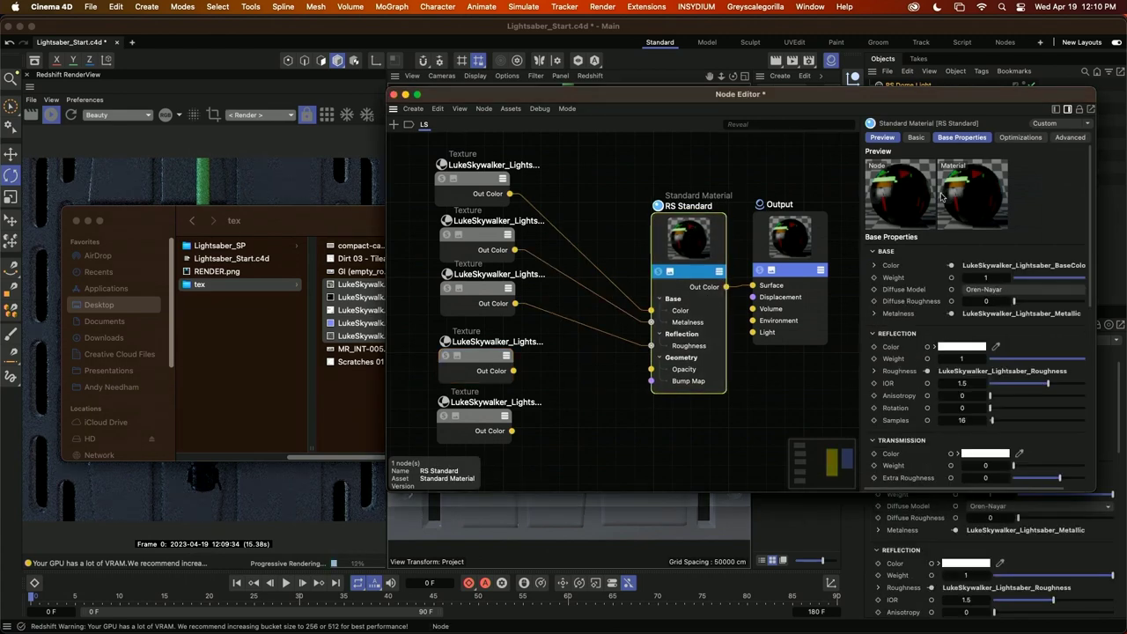
{"action": "scroll", "coordinate": [1089, 203], "scroll_direction": "down", "scroll_amount": 10}
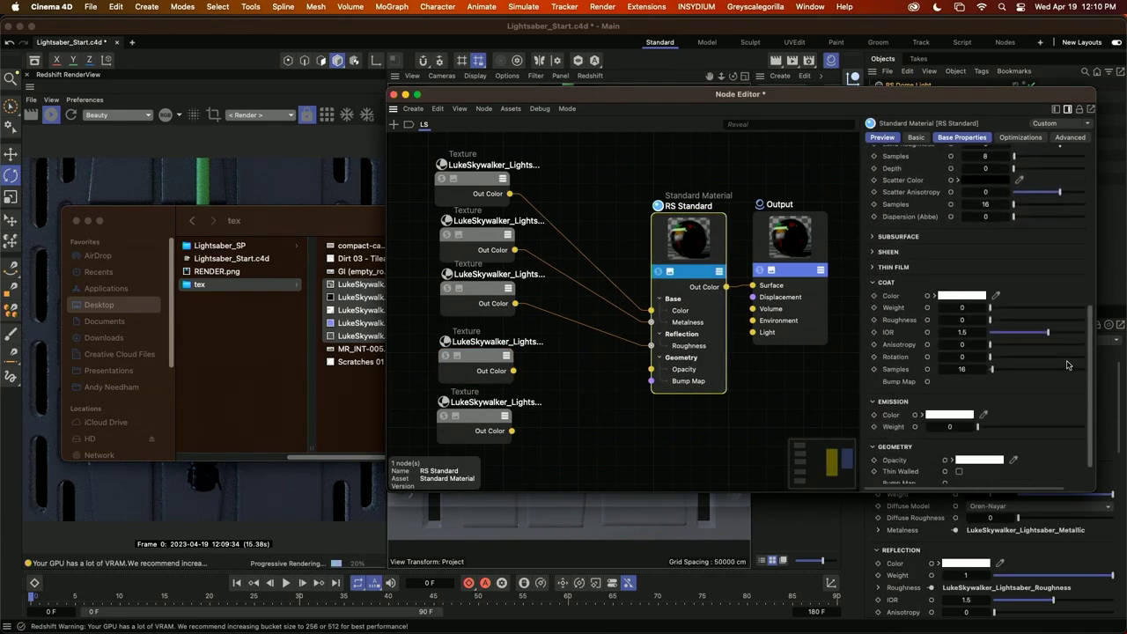
{"action": "left_click", "coordinate": [969, 393]}
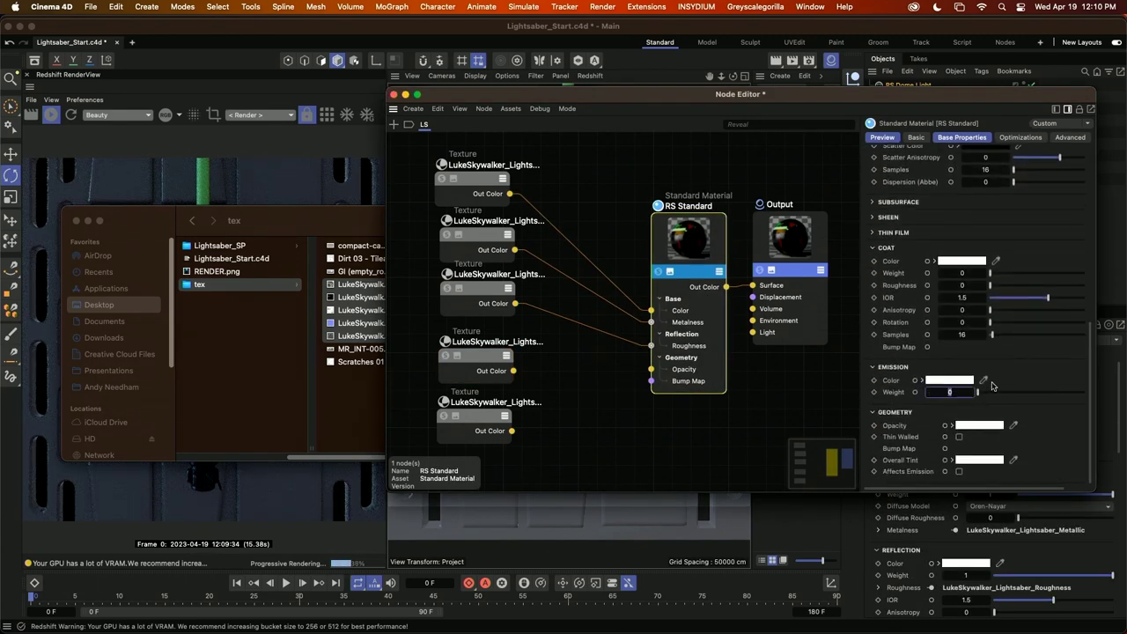
{"action": "type", "text": "2"}
{"action": "key", "text": "Return"}
{"action": "left_click", "coordinate": [916, 381]}
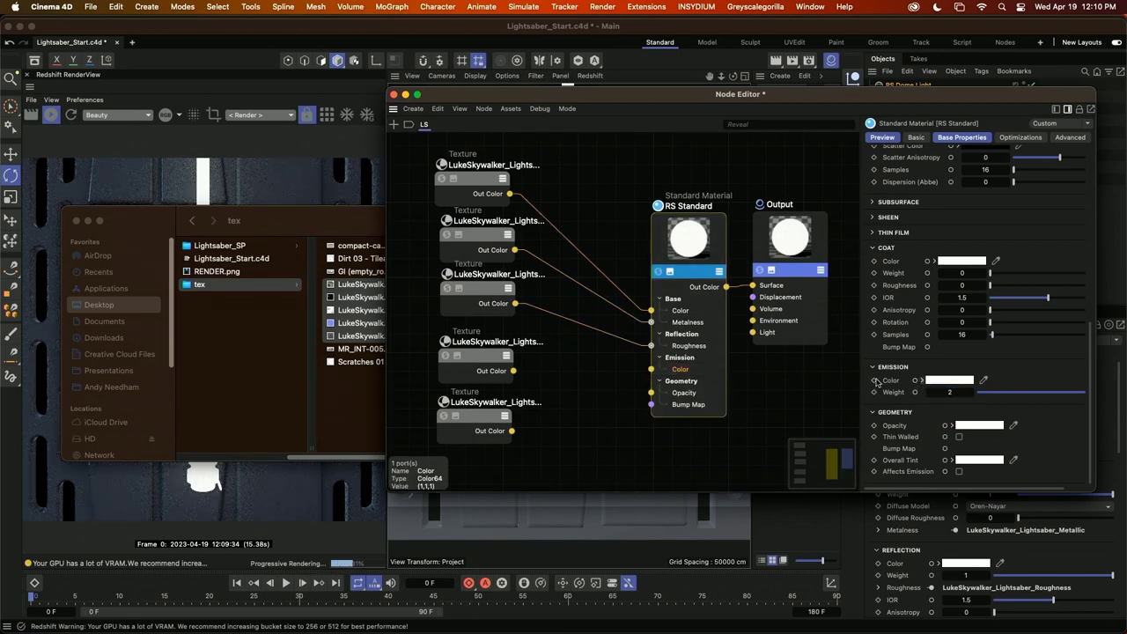
{"action": "left_click_drag", "start_coordinate": [513, 370], "coordinate": [651, 369]}
Add a Bump Map node to the LS graph and place it between the Normal texture and RS Standard
{"action": "double_click", "coordinate": [578, 426]}
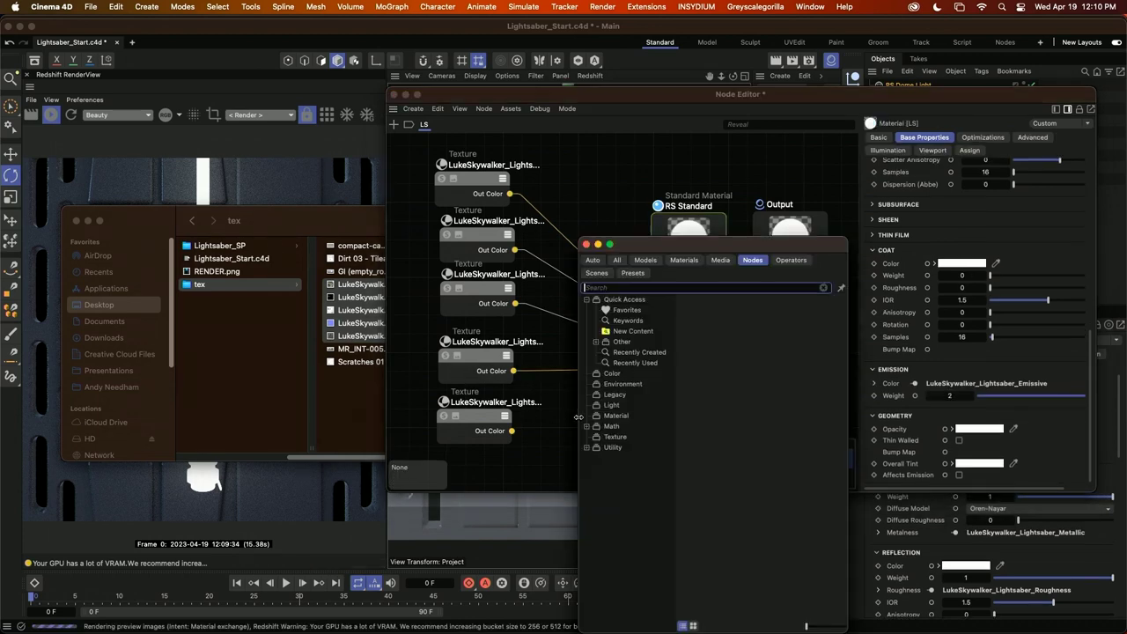
{"action": "type", "text": "burn"}
{"action": "key", "text": "BackSpace"}
{"action": "type", "text": "mp"}
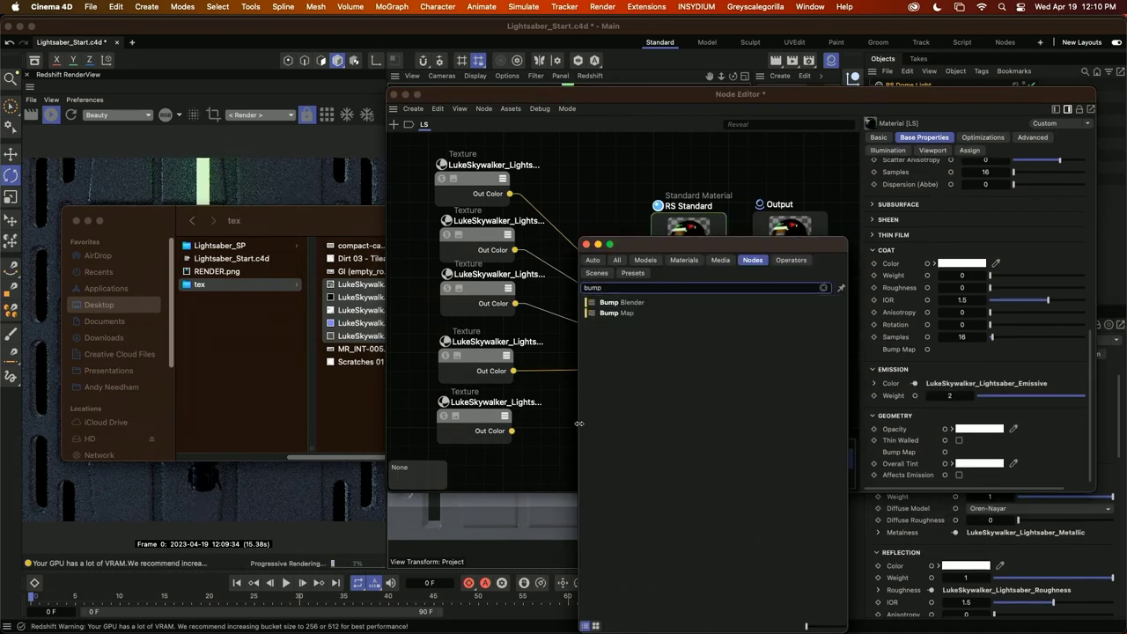
{"action": "key", "text": "Down"}
{"action": "mouse_move", "coordinate": [598, 392]}
{"action": "left_mouse_down"}
{"action": "mouse_move", "coordinate": [560, 420]}
{"action": "mouse_move", "coordinate": [585, 403]}
{"action": "left_mouse_up"}
{"action": "left_click", "coordinate": [531, 438]}
{"action": "left_click", "coordinate": [480, 415]}
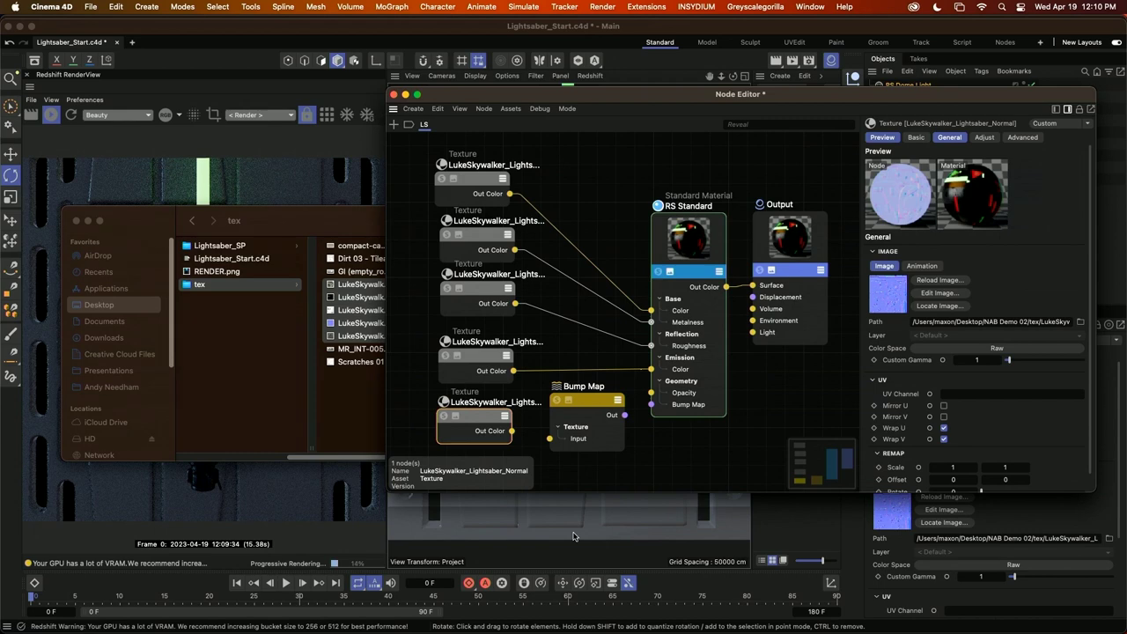
Set the Bump Map node's input map type to Tangent-Space Normal and connect the Normal texture to its Input
{"action": "left_click", "coordinate": [581, 416]}
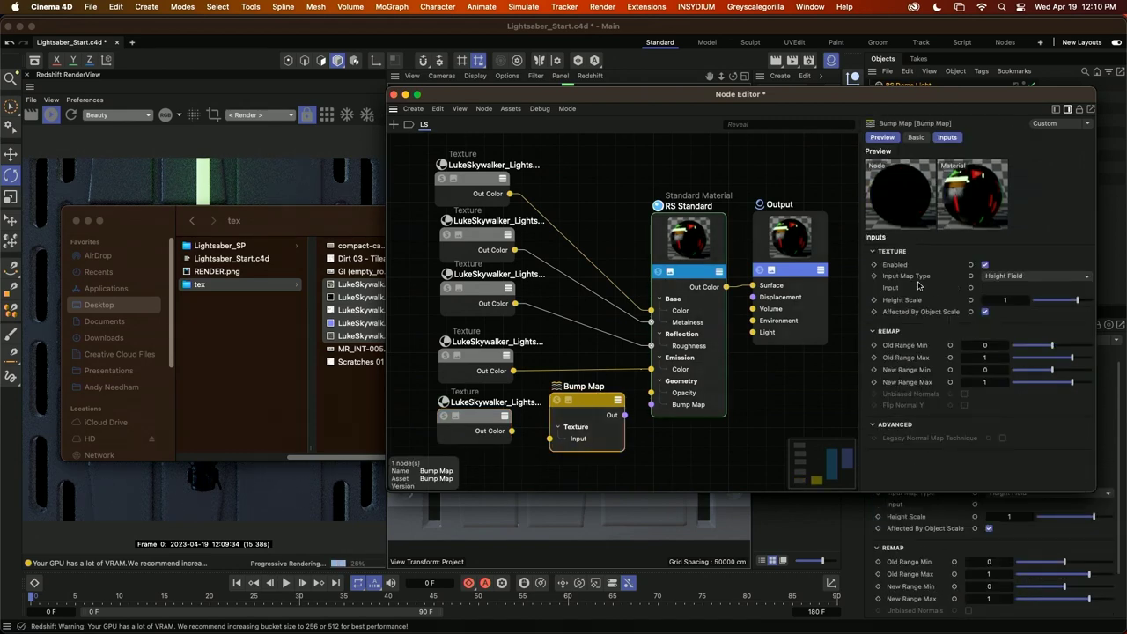
{"action": "left_click", "coordinate": [1019, 278]}
{"action": "left_click", "coordinate": [1021, 303]}
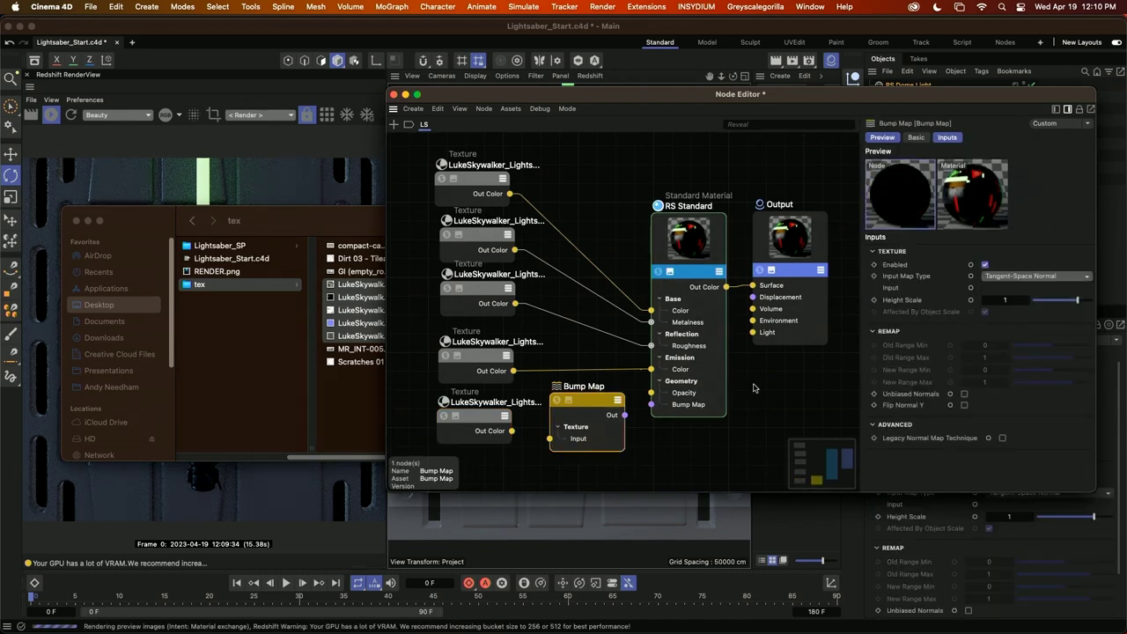
{"action": "left_click_drag", "start_coordinate": [512, 431], "coordinate": [549, 437]}
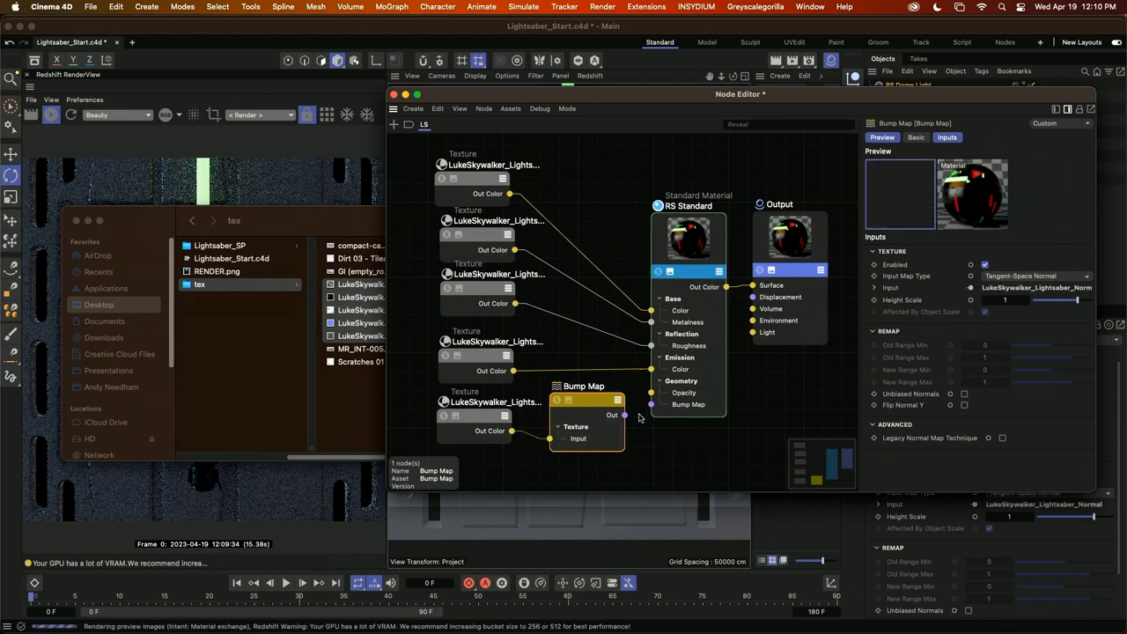
Connect the Bump Map output to RS Standard's Bump Map input and set its height scale to 0.1
{"action": "left_click", "coordinate": [1005, 300]}
{"action": "type", "text": "0.1"}
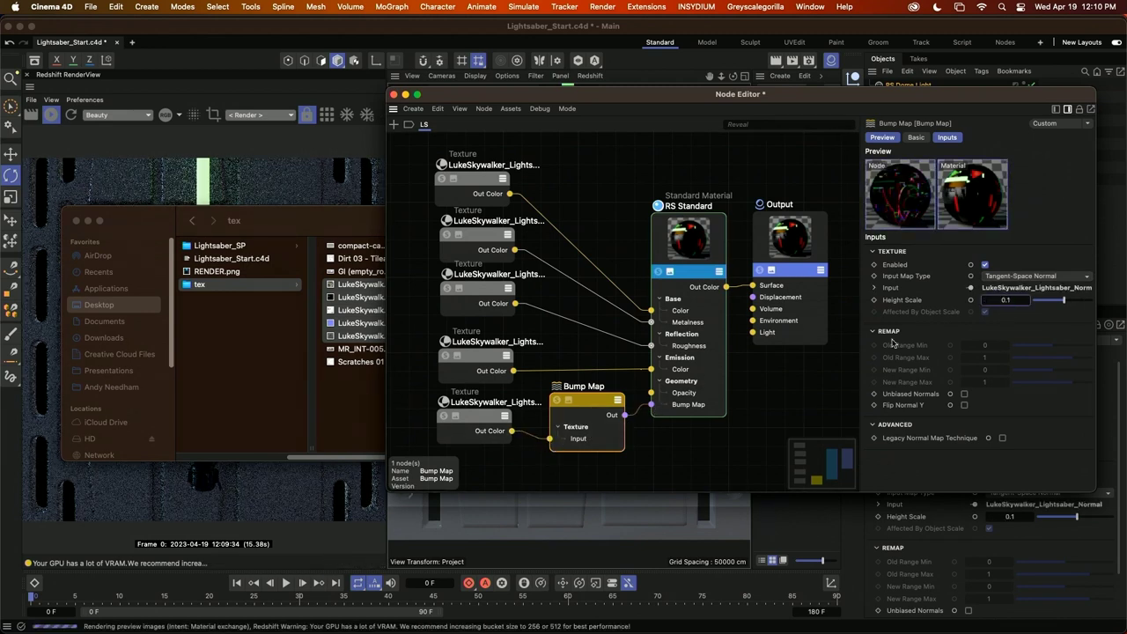
{"action": "key", "text": "Return"}
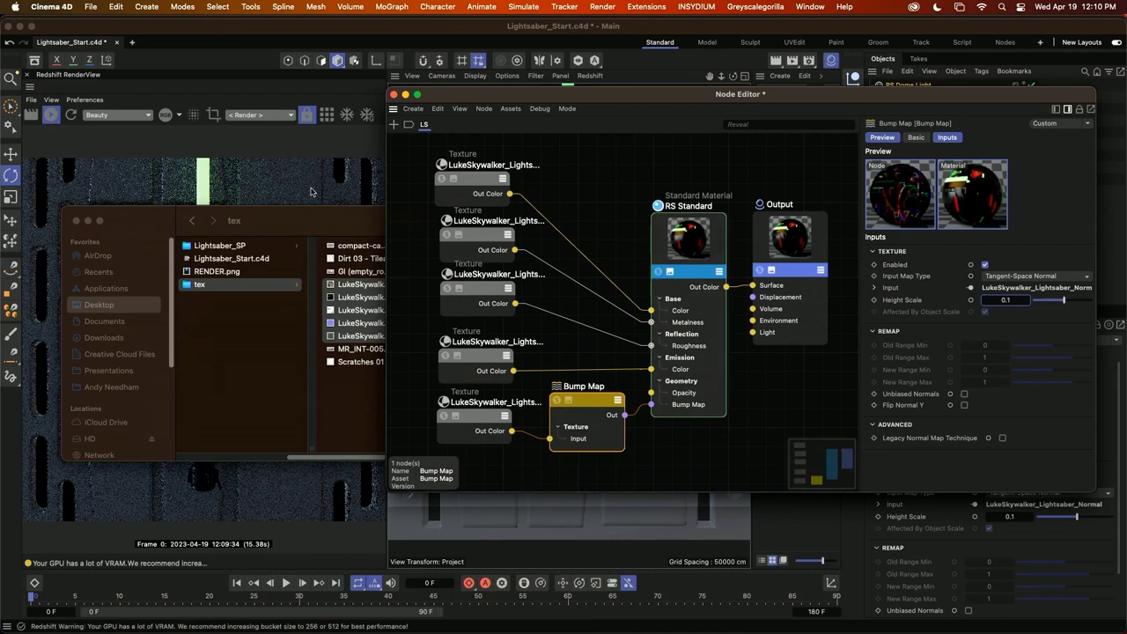
{"action": "left_click", "coordinate": [87, 221]}
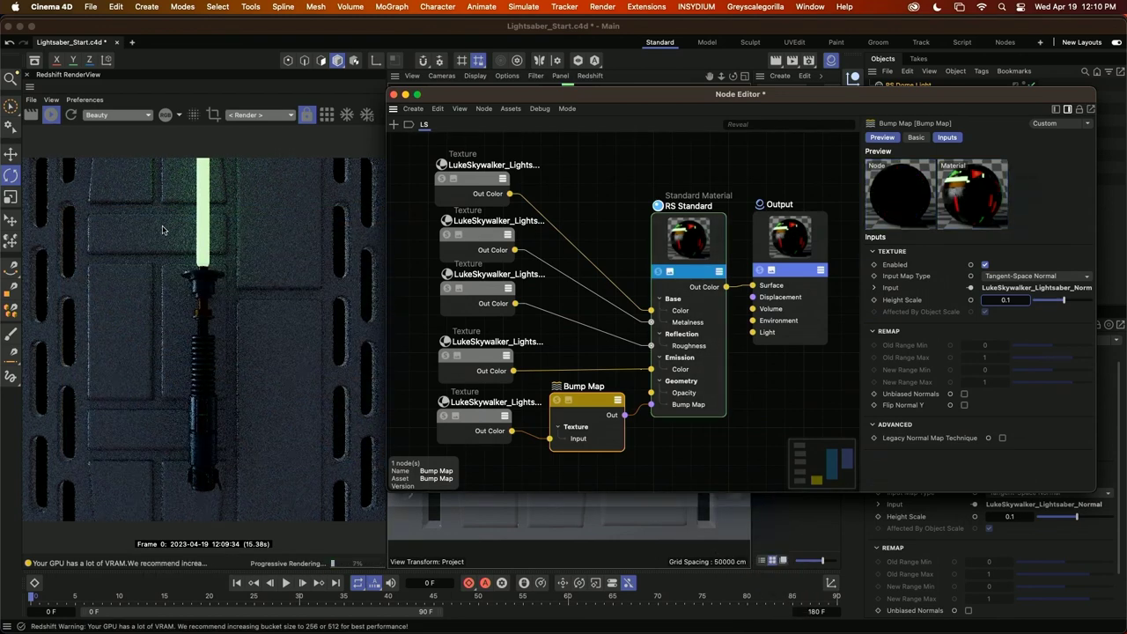
{"action": "left_click_drag", "start_coordinate": [606, 99], "coordinate": [607, 92]}
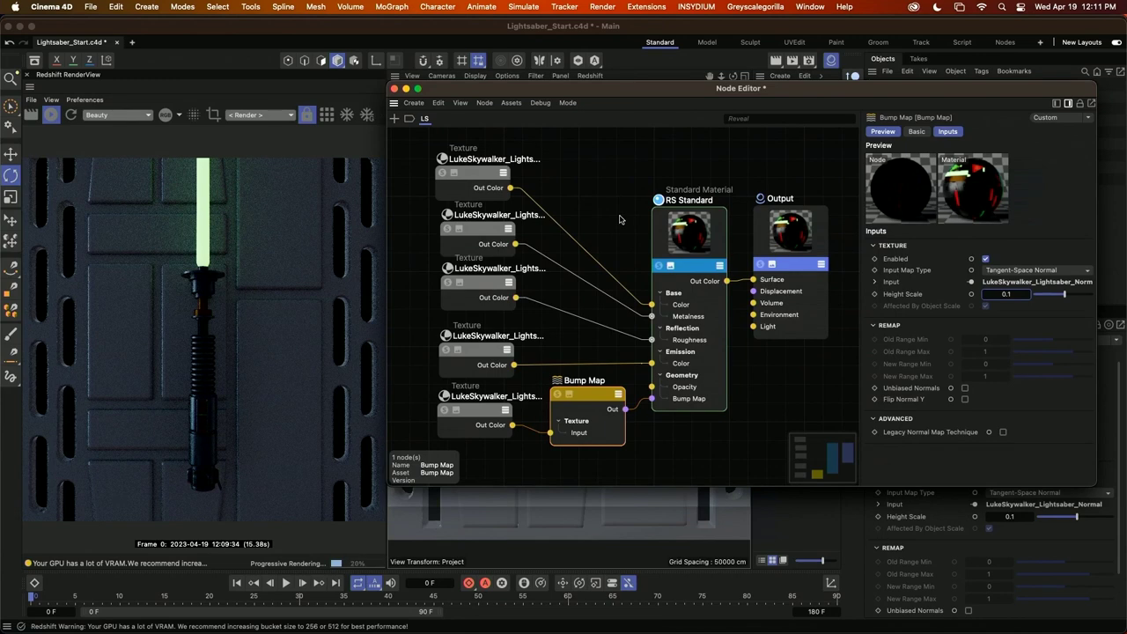
Make room beside the Roughness texture and add a Ramp node to the LS graph
{"action": "left_click_drag", "start_coordinate": [511, 280], "coordinate": [477, 286]}
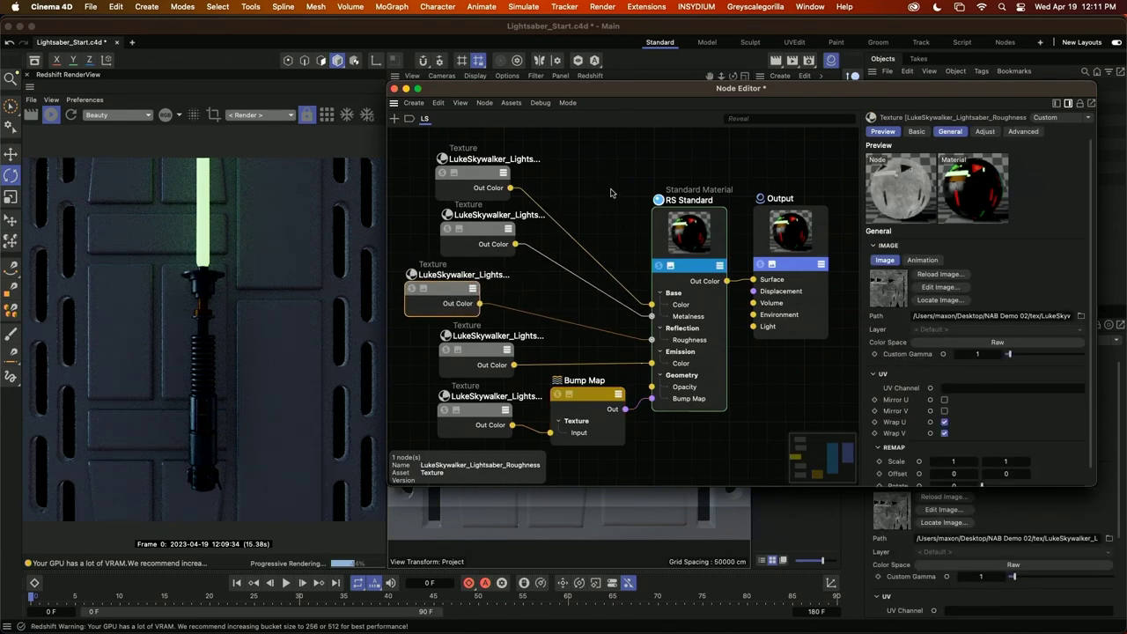
{"action": "double_click", "coordinate": [530, 303]}
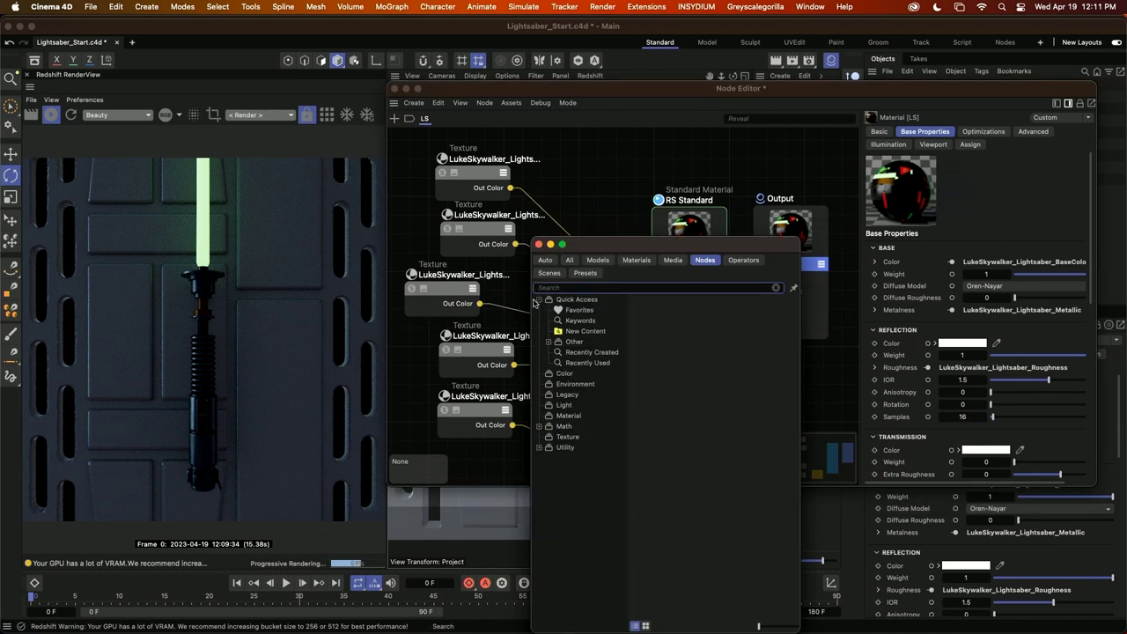
{"action": "type", "text": "ramp"}
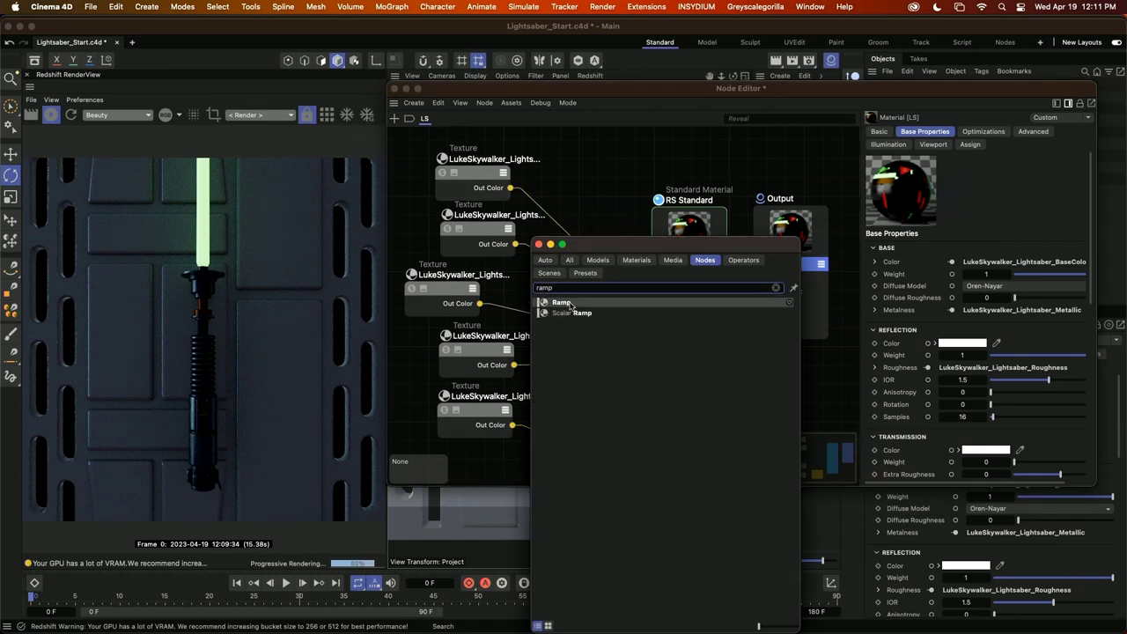
{"action": "left_click_drag", "start_coordinate": [561, 302], "coordinate": [515, 295]}
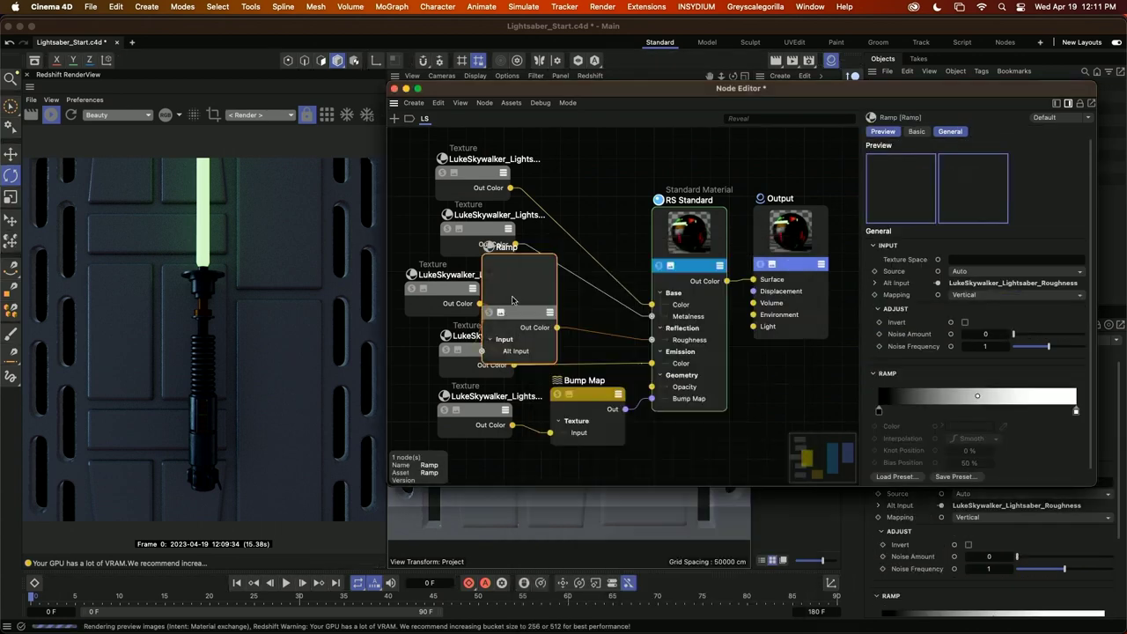
Detach the Ramp from the roughness connection and reconnect the Roughness texture directly to RS Standard's Roughness input
{"action": "left_click", "coordinate": [505, 323]}
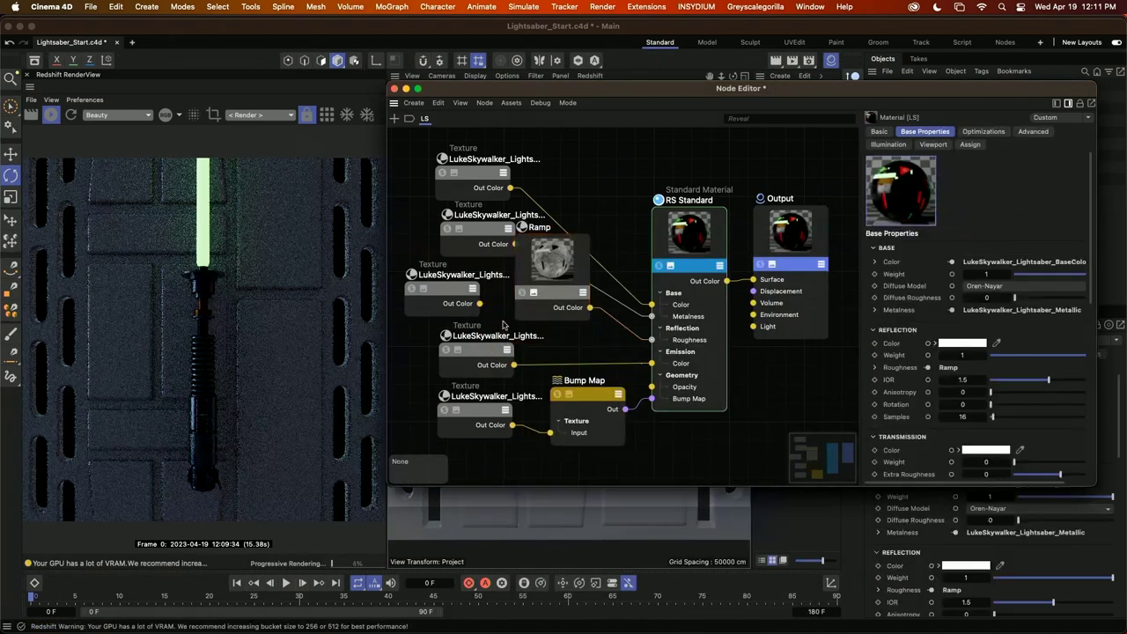
{"action": "key", "text": "shift+c"}
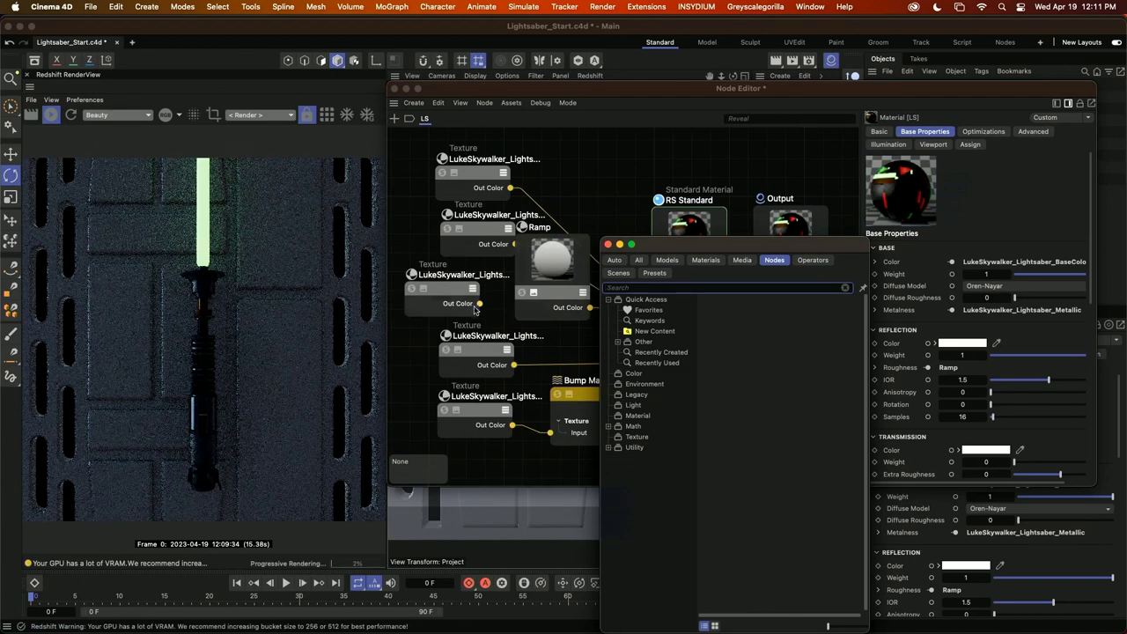
{"action": "left_click_drag", "start_coordinate": [480, 304], "coordinate": [650, 340]}
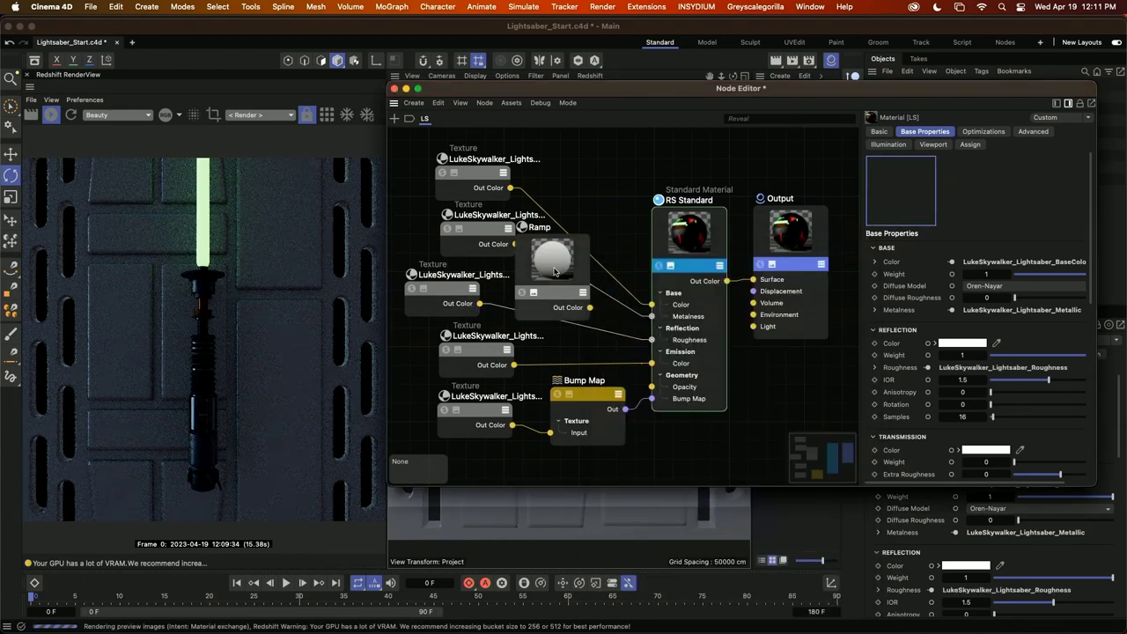
Route the Emissive texture through the Ramp's Alt Input into RS Standard's emission Color, and place the compacted Ramp between them
{"action": "left_click_drag", "start_coordinate": [532, 314], "coordinate": [566, 307]}
{"action": "mouse_move", "coordinate": [608, 333]}
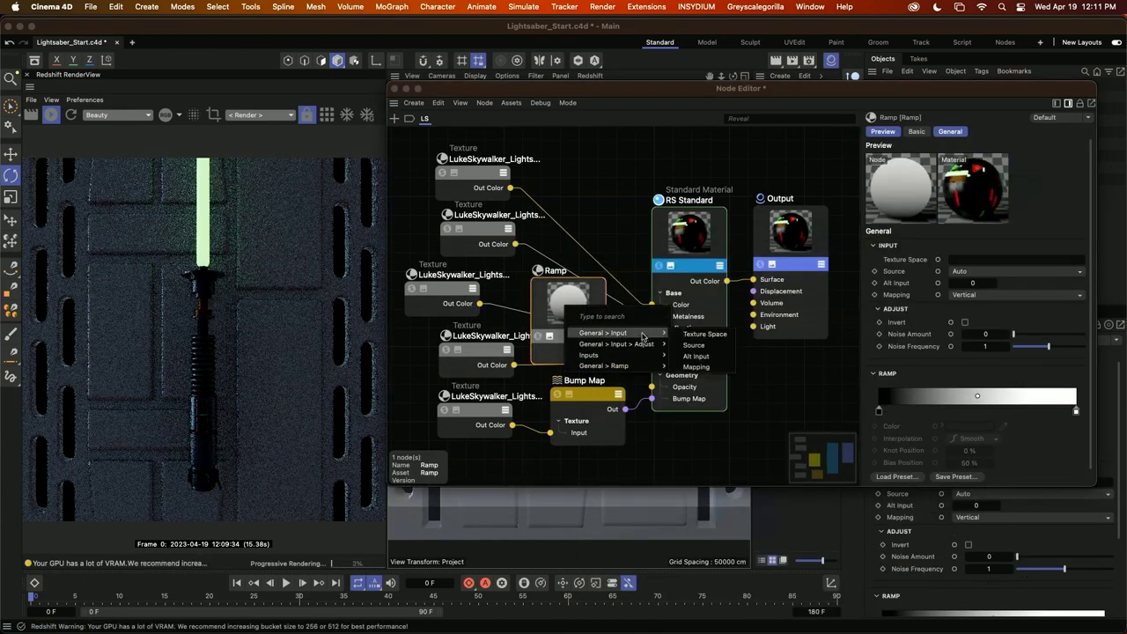
{"action": "left_click", "coordinate": [694, 363]}
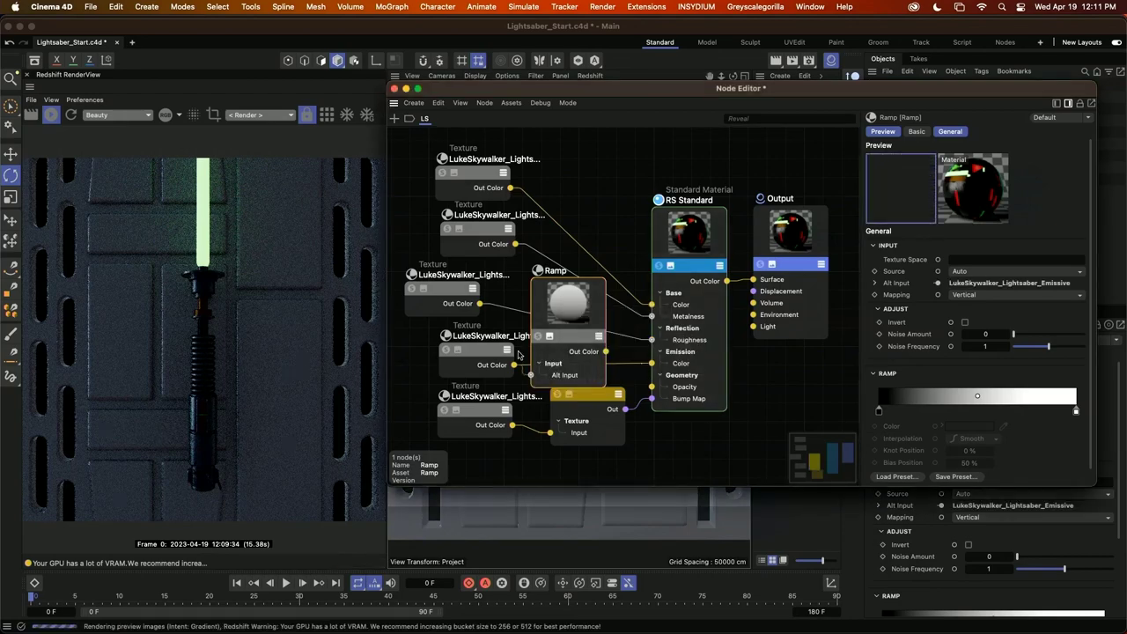
{"action": "left_click_drag", "start_coordinate": [476, 352], "coordinate": [436, 348]}
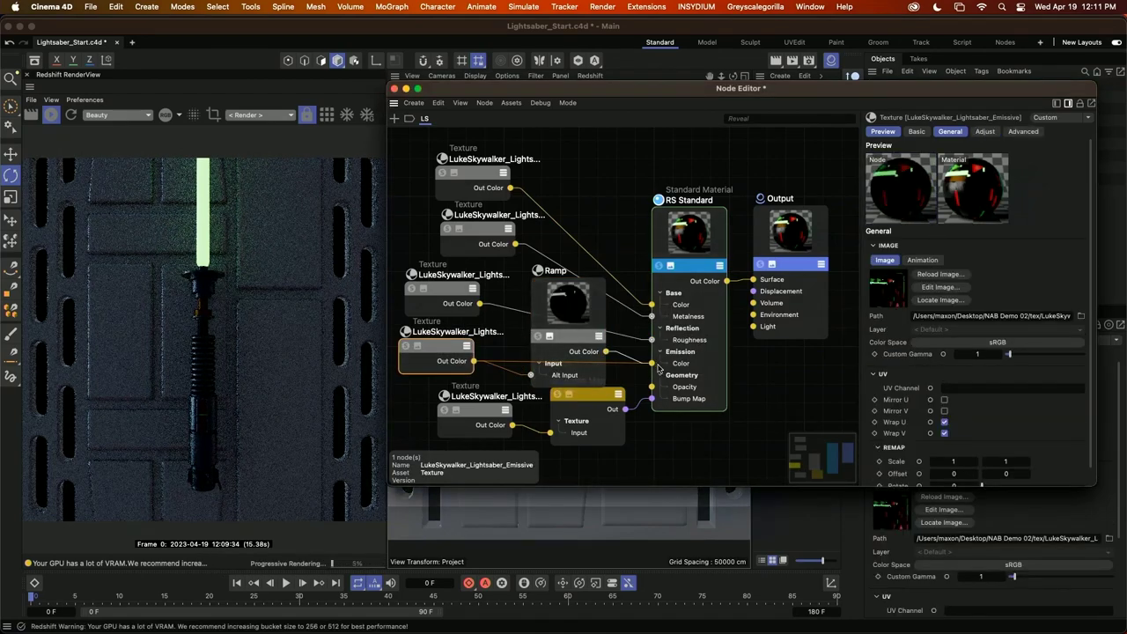
{"action": "left_click", "coordinate": [550, 337]}
{"action": "left_click_drag", "start_coordinate": [556, 343], "coordinate": [526, 339]}
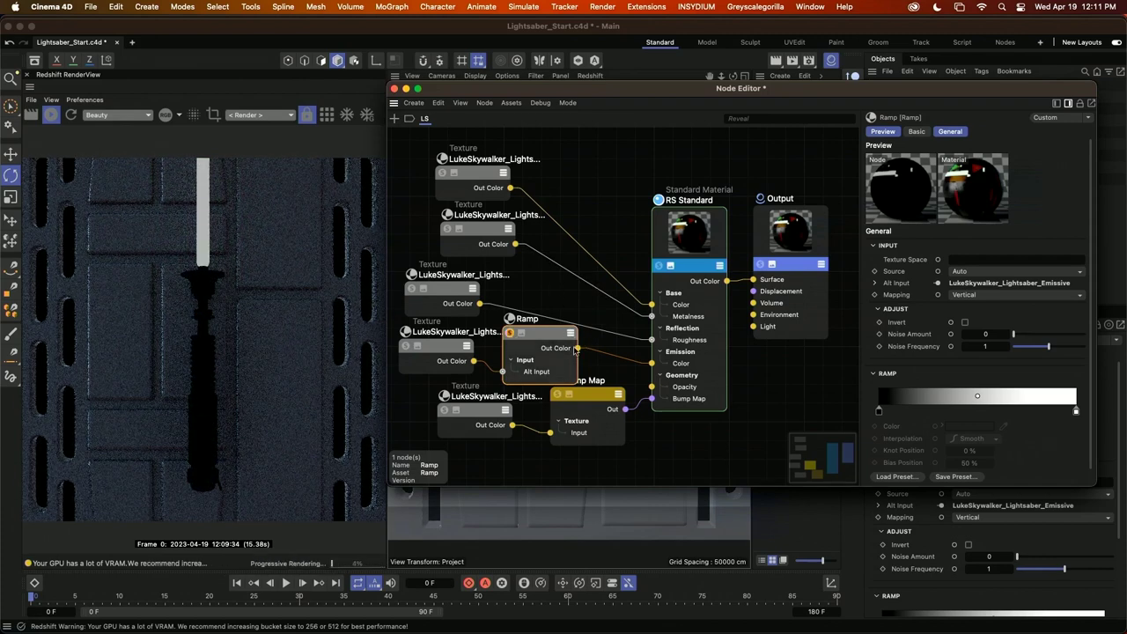
Color the Ramp's white end knot light blue (about RGB 110, 211, 255) and move it to about 17.6%
{"action": "left_click", "coordinate": [1075, 410]}
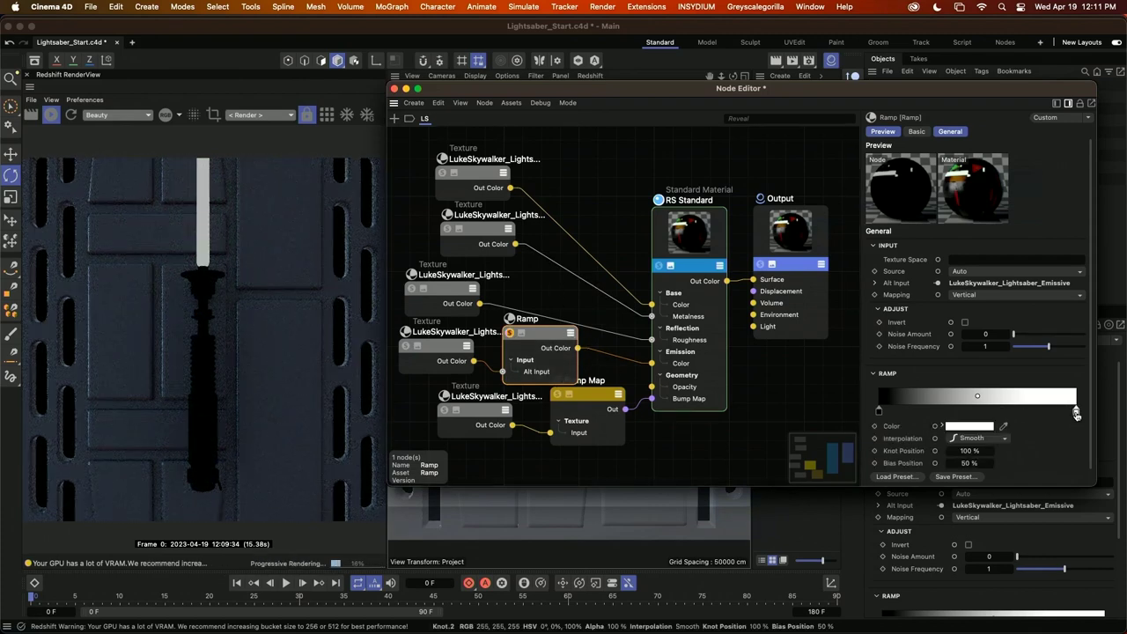
{"action": "left_click", "coordinate": [978, 428]}
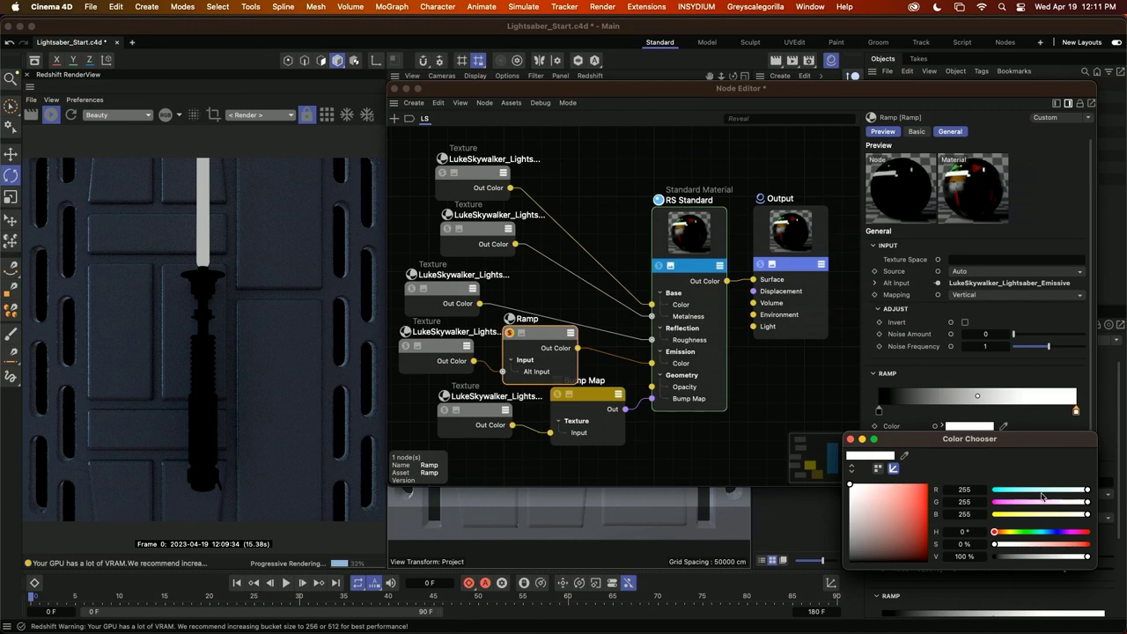
{"action": "left_click", "coordinate": [1047, 532]}
{"action": "left_click", "coordinate": [1052, 544]}
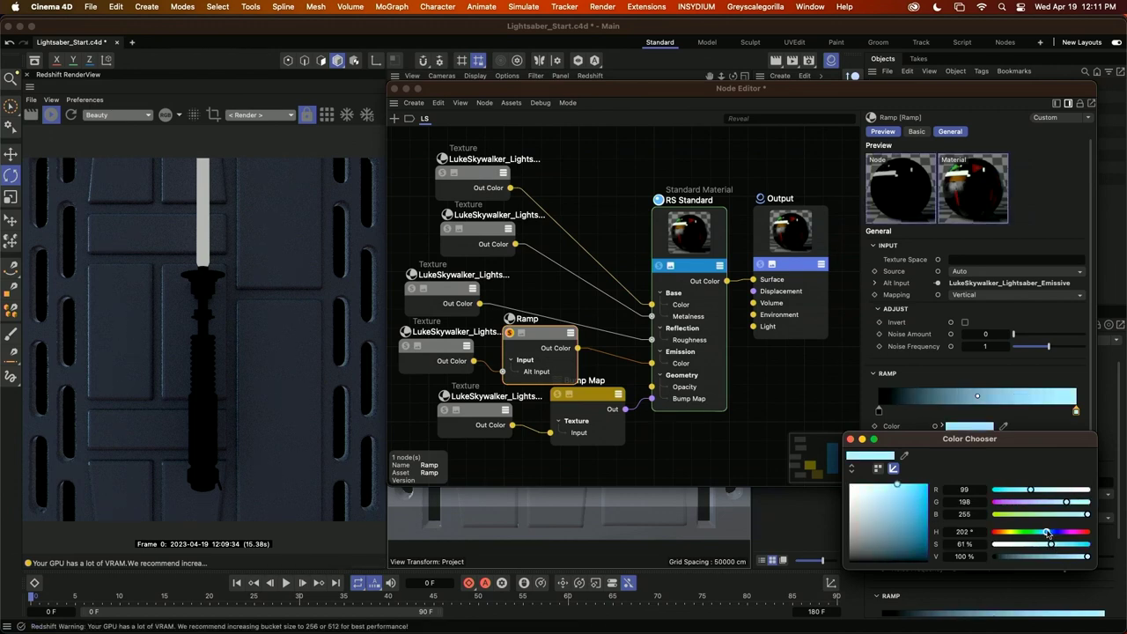
{"action": "left_click", "coordinate": [1003, 489]}
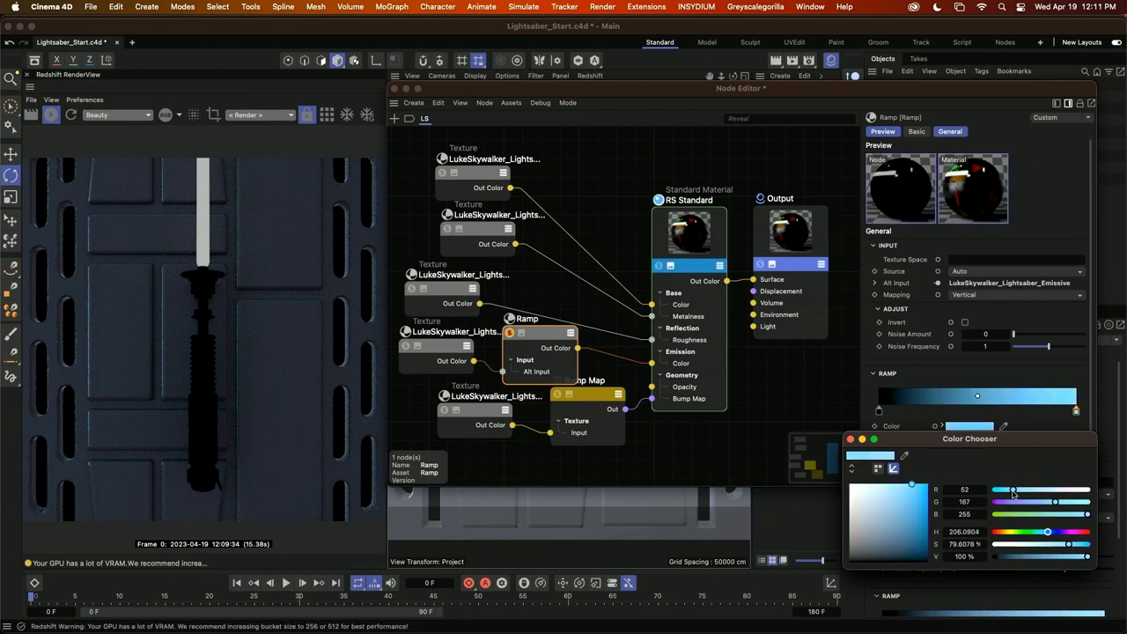
{"action": "left_click", "coordinate": [850, 438]}
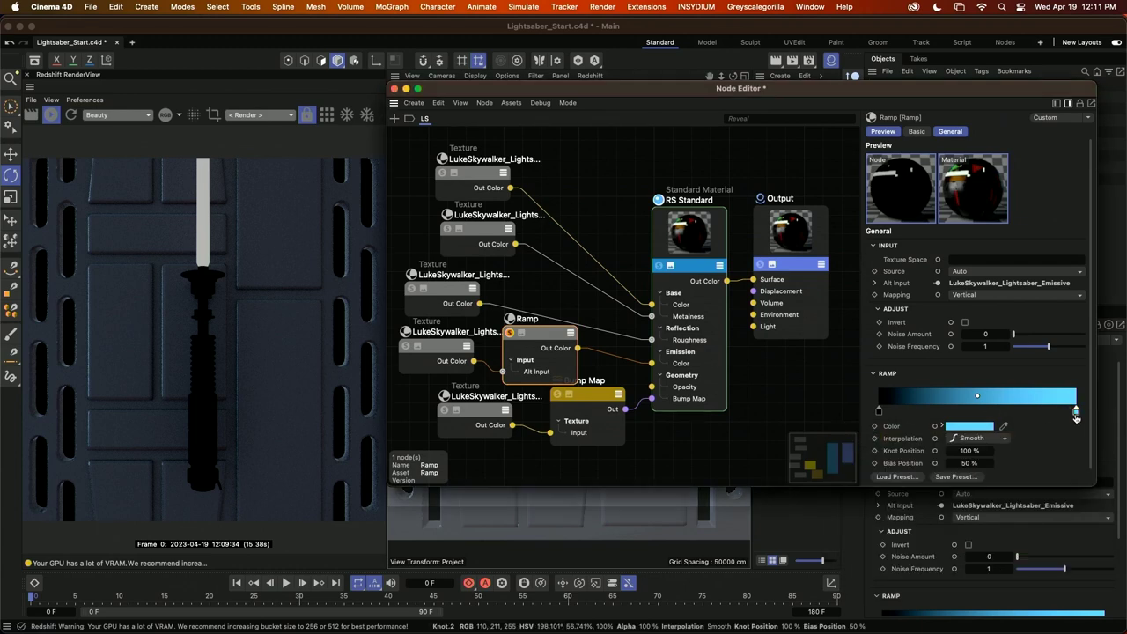
{"action": "left_click_drag", "start_coordinate": [1076, 409], "coordinate": [914, 405]}
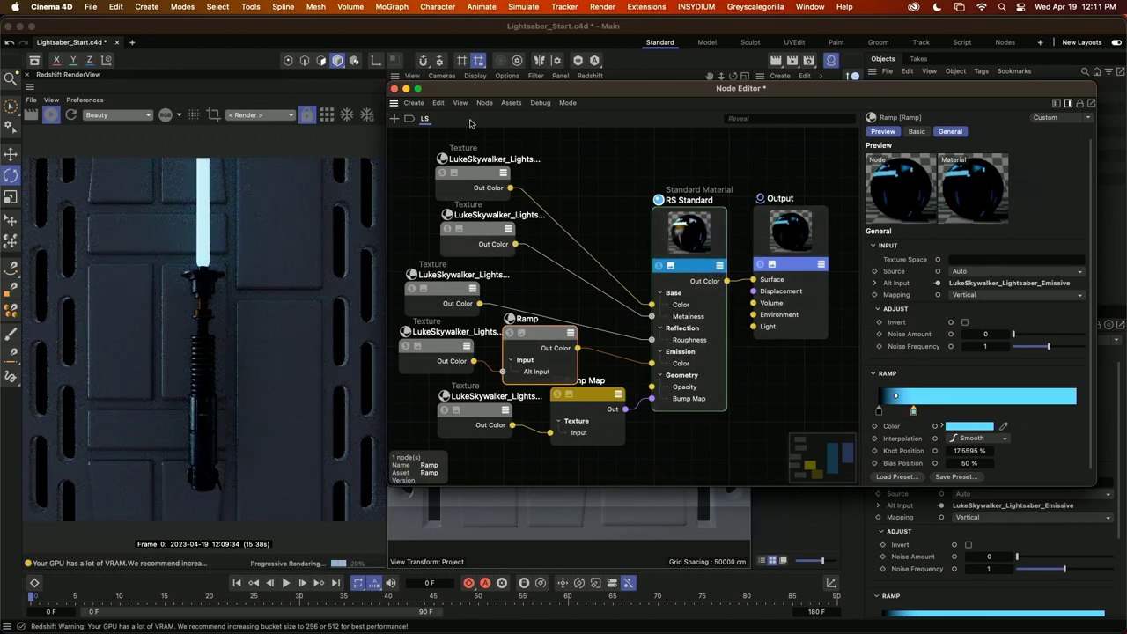
{"action": "left_click", "coordinate": [395, 90]}
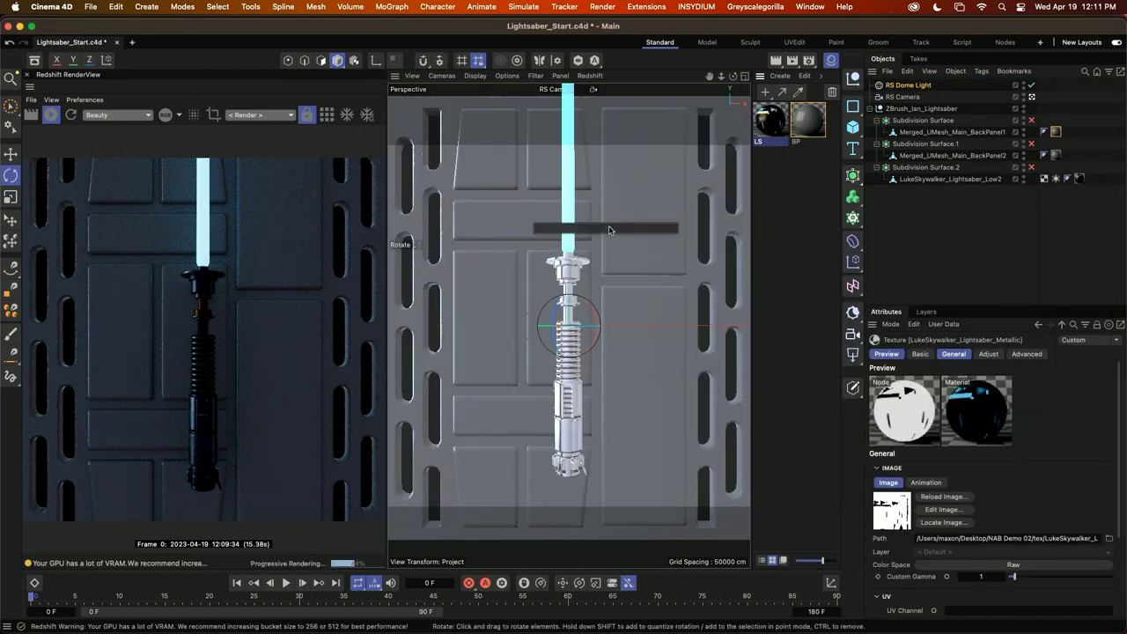
Open the BP material's node graph with its attributes shown alongside
{"action": "double_click", "coordinate": [802, 130]}
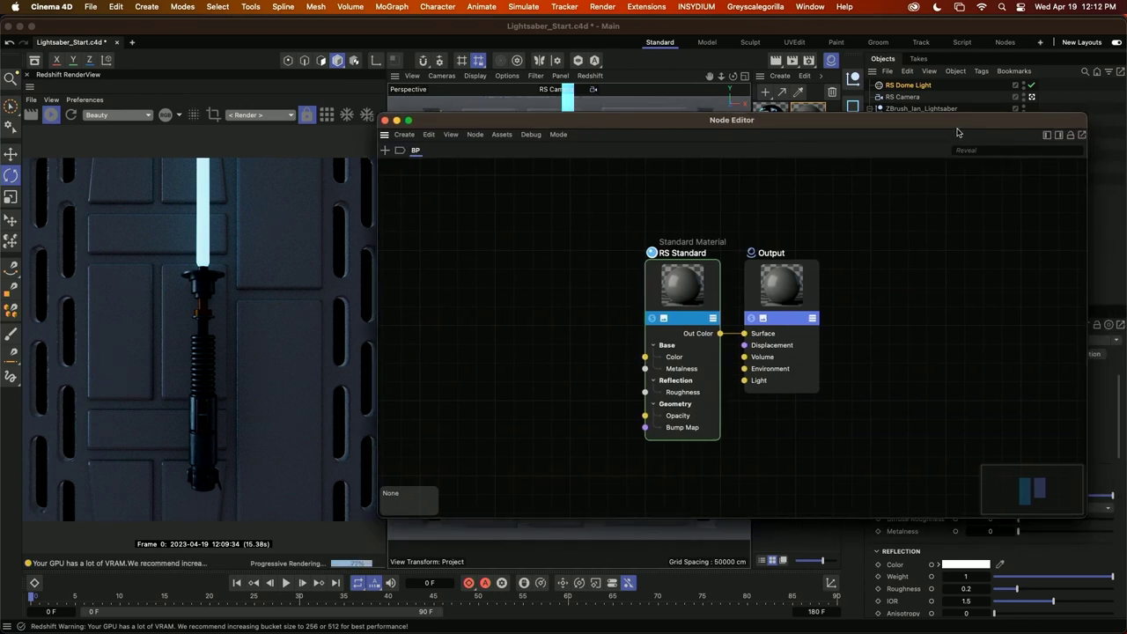
{"action": "left_click", "coordinate": [1058, 135]}
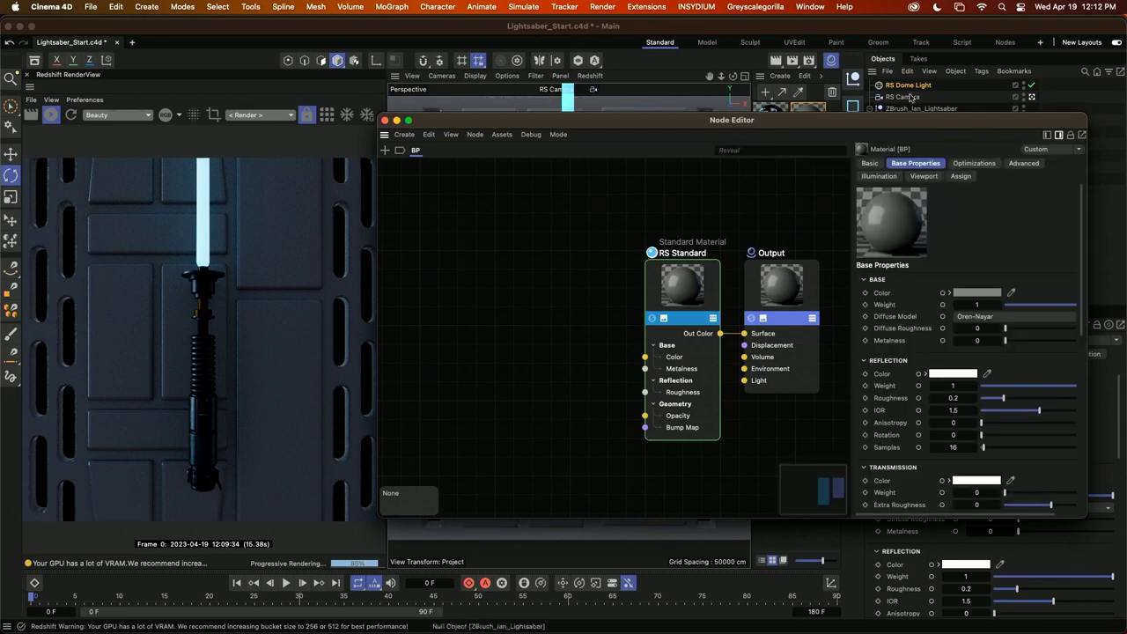
{"action": "mouse_move", "coordinate": [903, 120]}
{"action": "left_mouse_down"}
{"action": "mouse_move", "coordinate": [796, 152]}
{"action": "mouse_move", "coordinate": [823, 261]}
{"action": "mouse_move", "coordinate": [841, 251]}
{"action": "mouse_move", "coordinate": [897, 100]}
{"action": "left_mouse_up"}
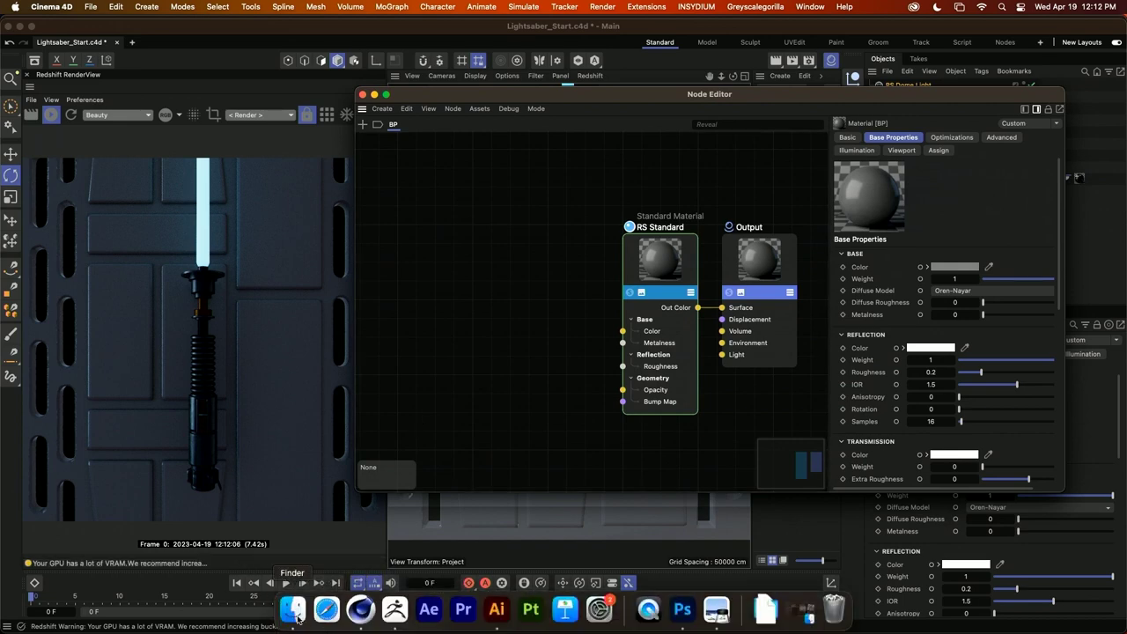
Switch to Finder and bring Dirt 03 - Tileable.jpg from the tex folder into the BP graph as a texture node
{"action": "left_click", "coordinate": [296, 609]}
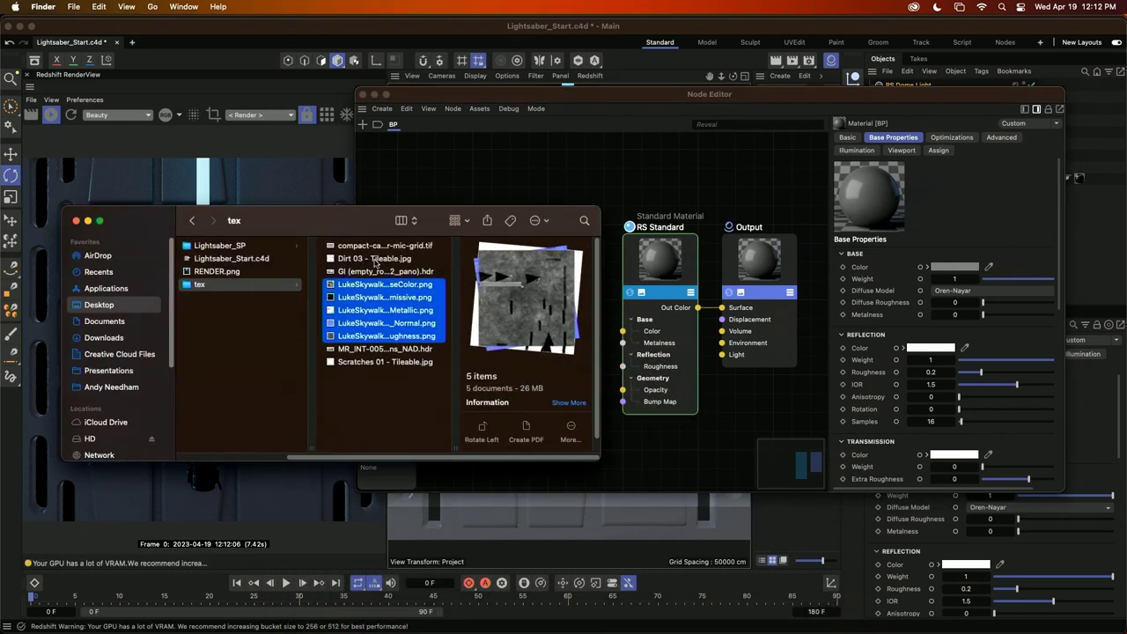
{"action": "left_click", "coordinate": [375, 259]}
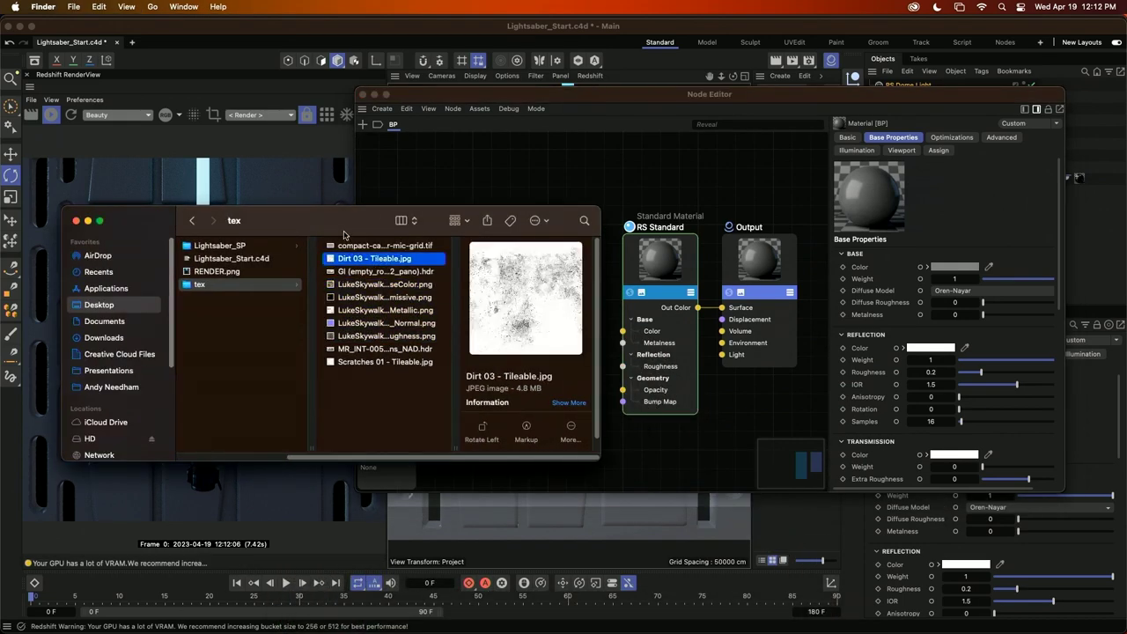
{"action": "left_click", "coordinate": [394, 362]}
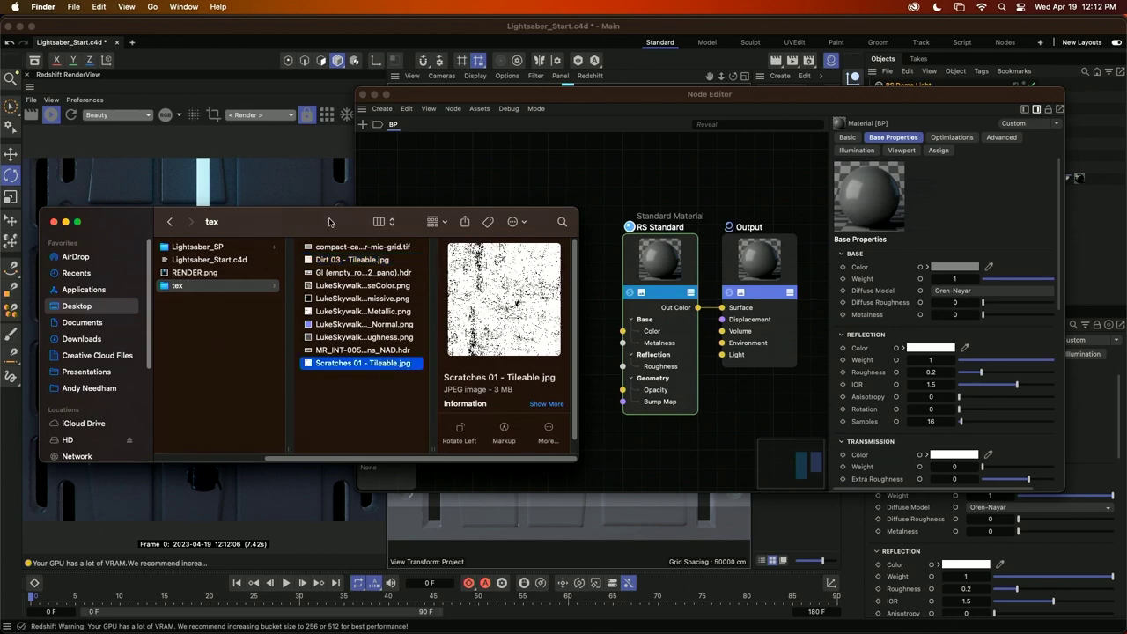
{"action": "left_click_drag", "start_coordinate": [330, 222], "coordinate": [282, 216]}
{"action": "left_click_drag", "start_coordinate": [285, 259], "coordinate": [467, 180]}
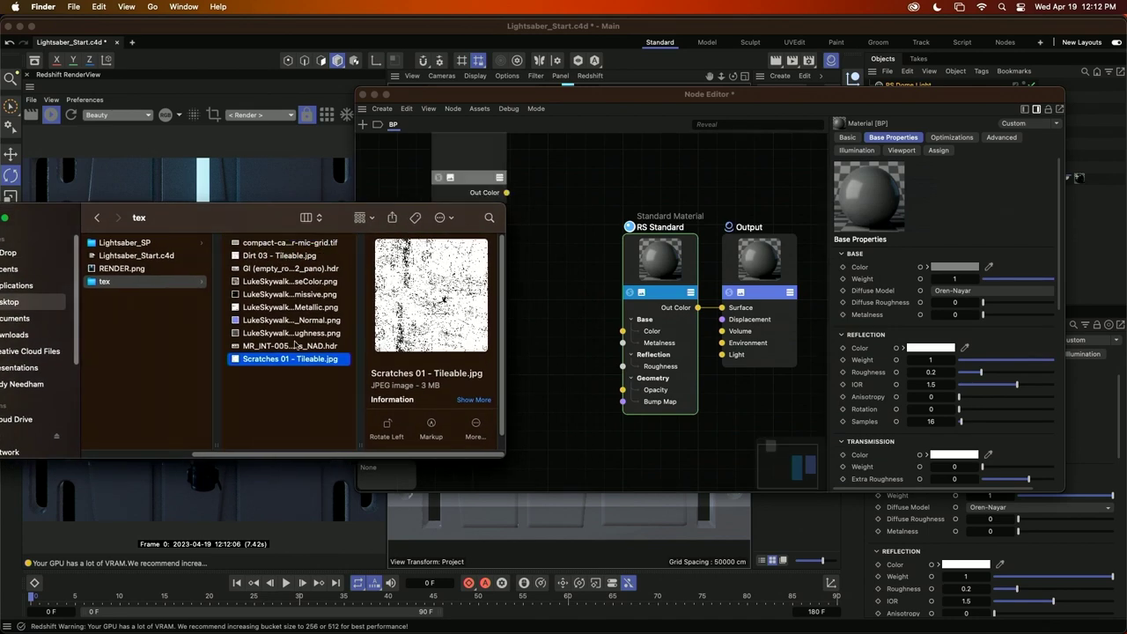
Add Scratches 01 - Tileable.jpg from the tex folder to the BP graph, placing its node below the Dirt texture
{"action": "left_click_drag", "start_coordinate": [272, 361], "coordinate": [547, 282]}
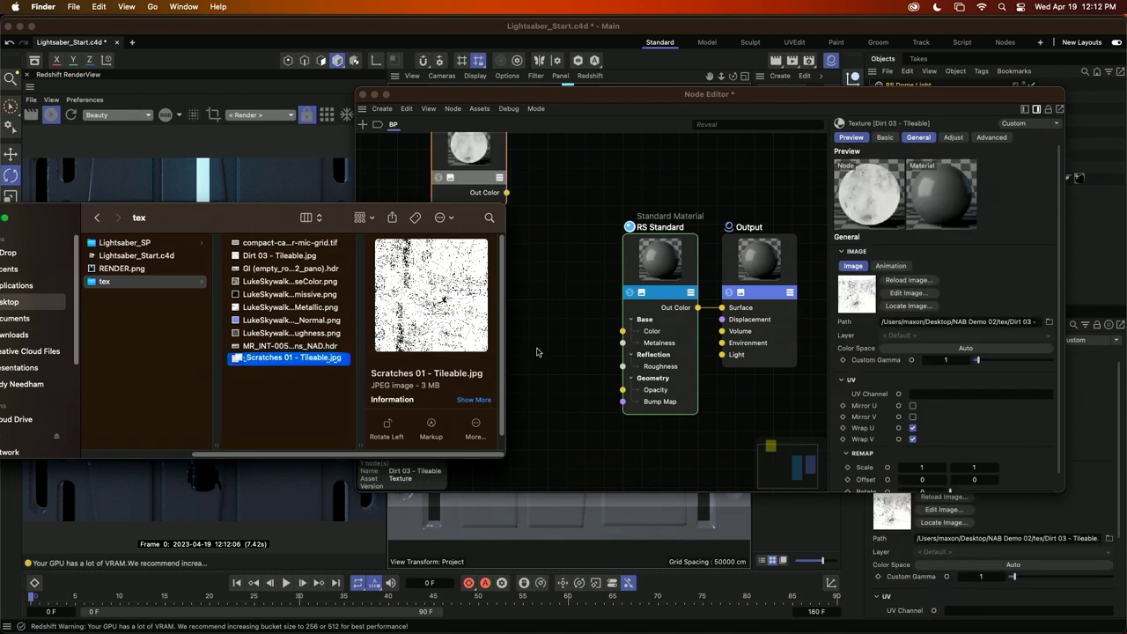
{"action": "left_click_drag", "start_coordinate": [286, 363], "coordinate": [557, 220]}
{"action": "left_click_drag", "start_coordinate": [516, 277], "coordinate": [433, 356]}
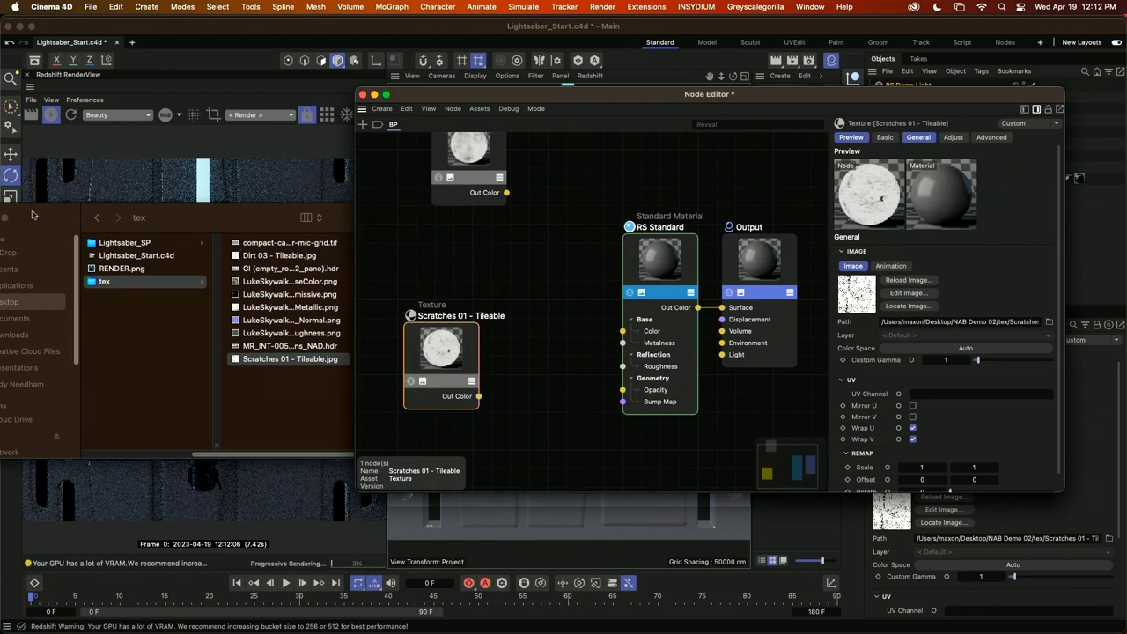
Put the Finder window away and arrange the Dirt 03 texture above Scratches 01, with RS Standard closer to both
{"action": "left_click_drag", "start_coordinate": [32, 212], "coordinate": [102, 197]}
{"action": "left_click", "coordinate": [63, 204]}
{"action": "left_click_drag", "start_coordinate": [502, 167], "coordinate": [480, 229]}
{"action": "left_click_drag", "start_coordinate": [660, 261], "coordinate": [636, 232]}
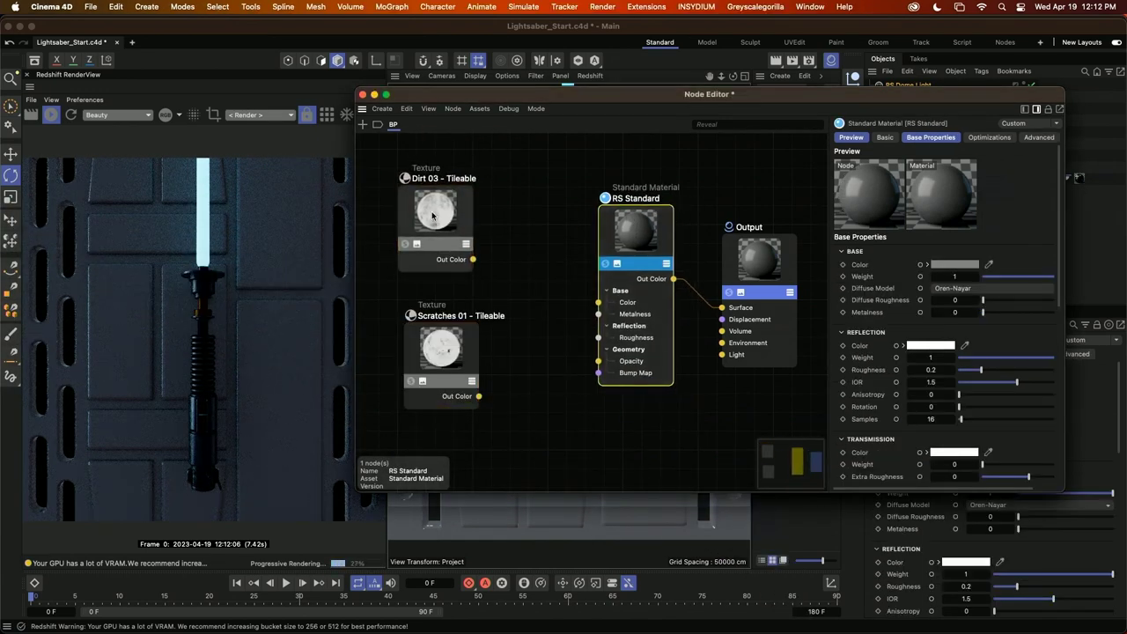
Move both texture nodes away from RS Standard and solo the Dirt 03 texture to preview it in the render
{"action": "left_click_drag", "start_coordinate": [440, 209], "coordinate": [457, 212]}
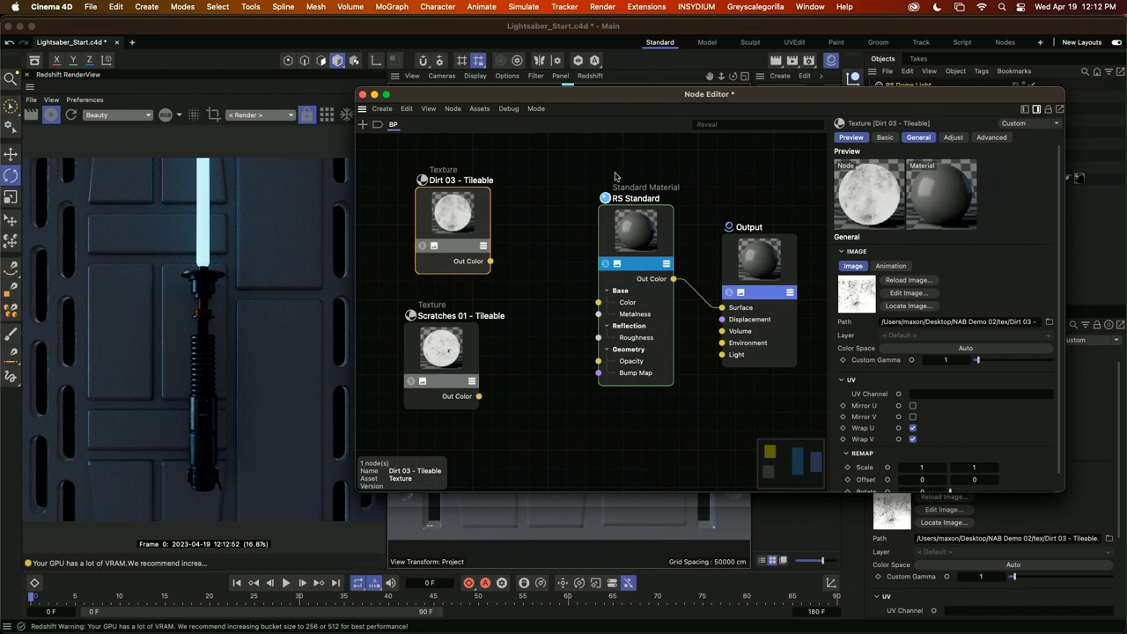
{"action": "left_click_drag", "start_coordinate": [463, 210], "coordinate": [449, 212]}
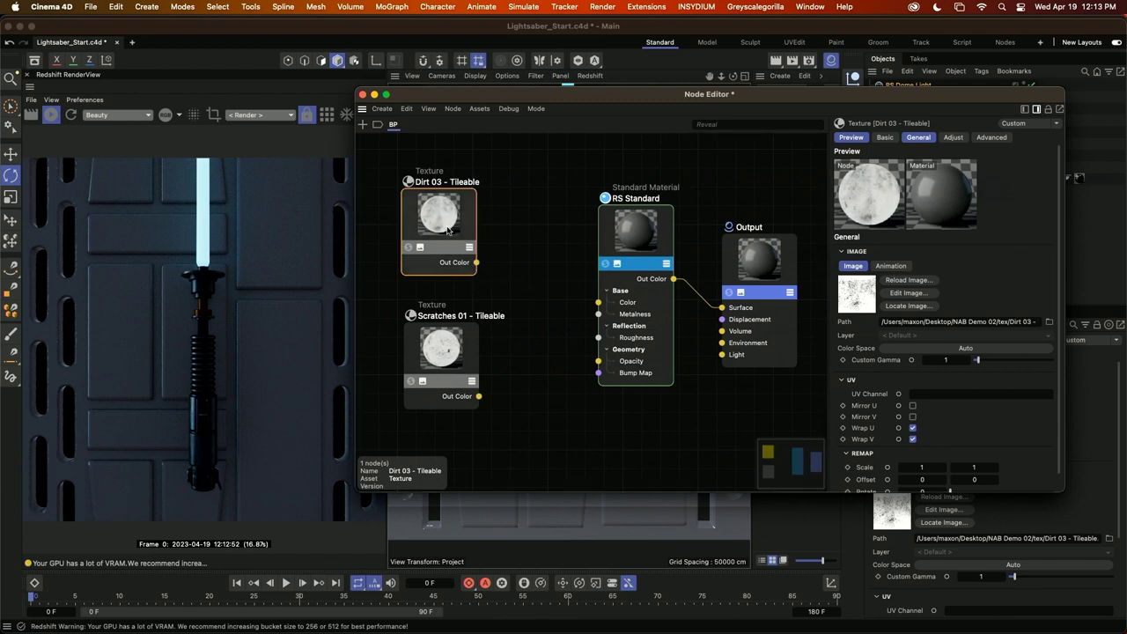
{"action": "left_click_drag", "start_coordinate": [446, 226], "coordinate": [430, 216]}
{"action": "left_click_drag", "start_coordinate": [445, 341], "coordinate": [439, 342]}
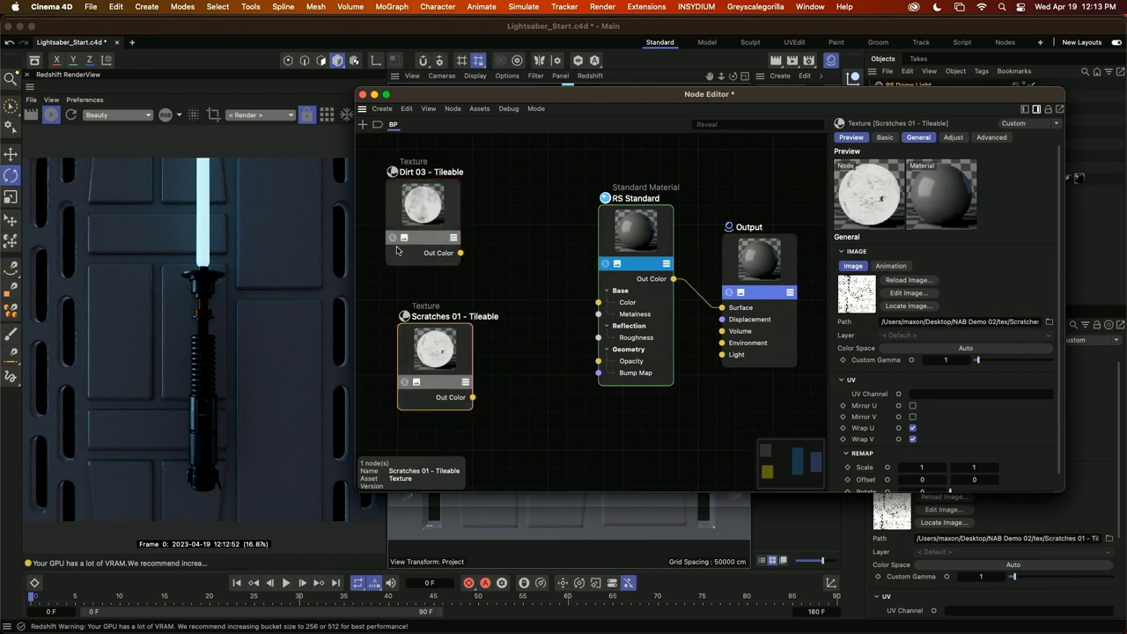
{"action": "left_click", "coordinate": [393, 237]}
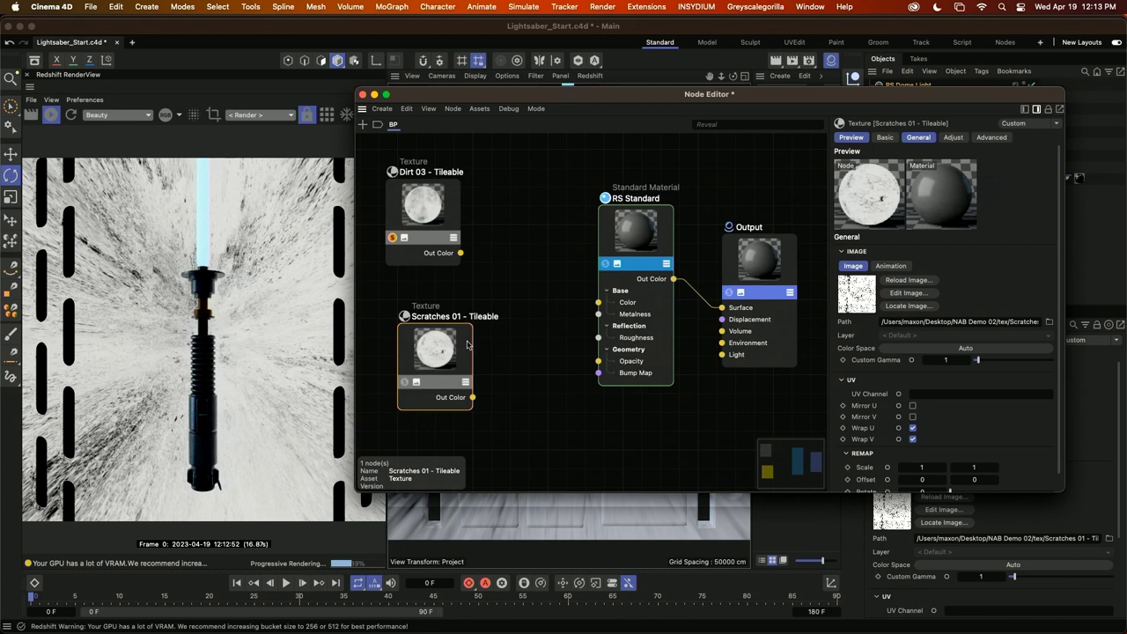
{"action": "left_click_drag", "start_coordinate": [466, 345], "coordinate": [445, 357]}
{"action": "left_click_drag", "start_coordinate": [441, 211], "coordinate": [425, 223]}
Add a TriPlanar node to the BP graph between the Dirt 03 texture and RS Standard
{"action": "double_click", "coordinate": [492, 232]}
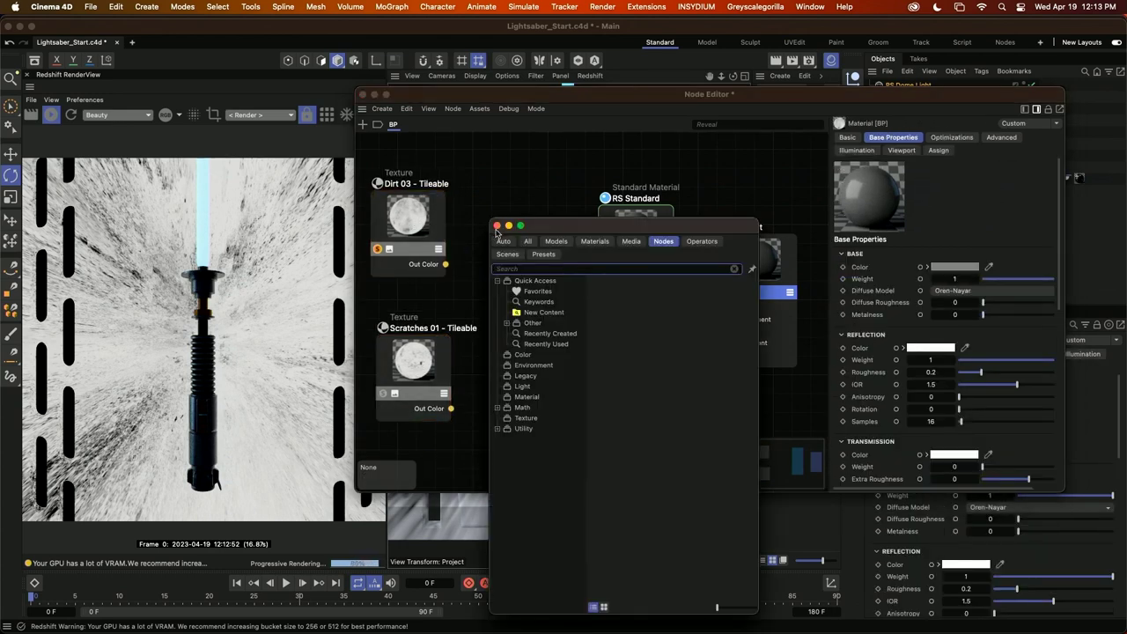
{"action": "type", "text": "trip"}
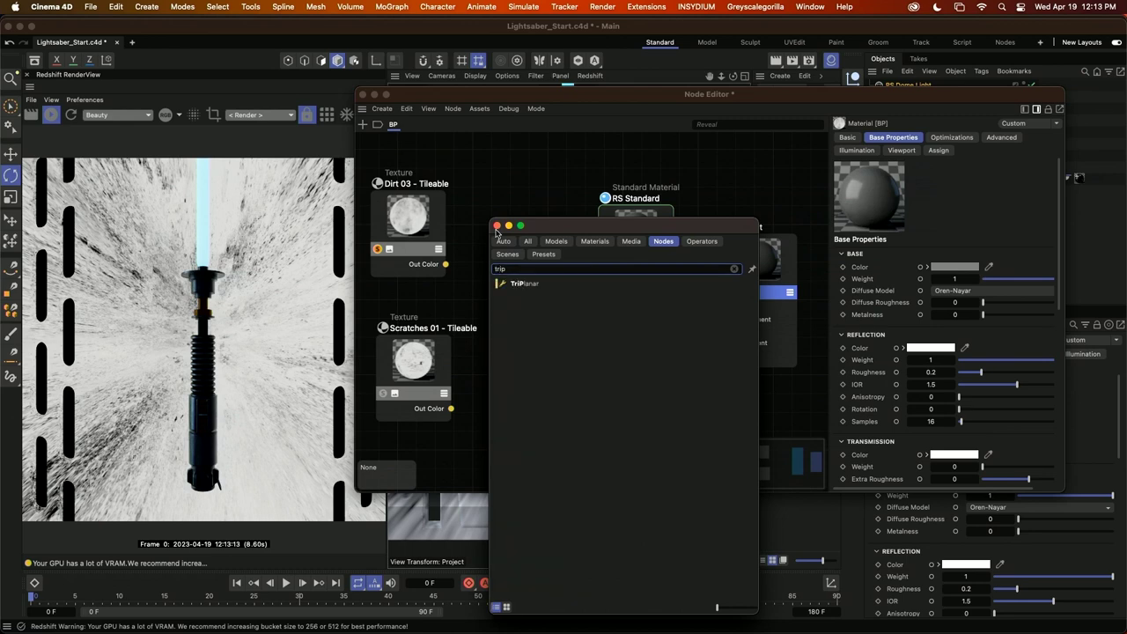
{"action": "double_click", "coordinate": [526, 283]}
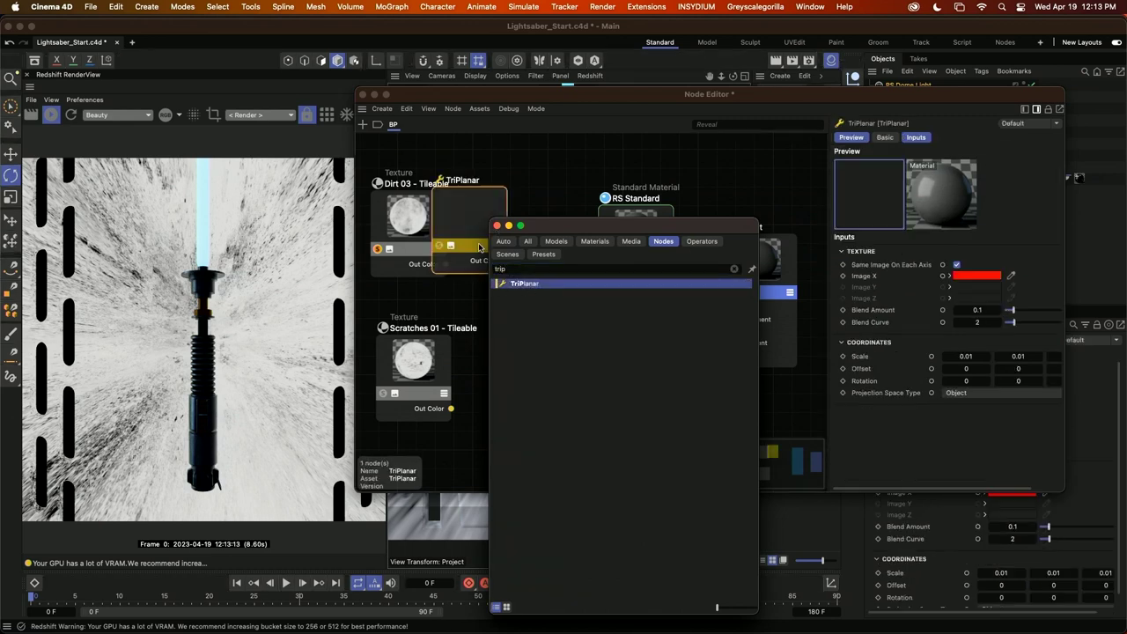
{"action": "left_click_drag", "start_coordinate": [514, 219], "coordinate": [533, 221]}
Feed Dirt 03 into the TriPlanar's Image X input and briefly solo the TriPlanar to check its projection
{"action": "right_click", "coordinate": [527, 221]}
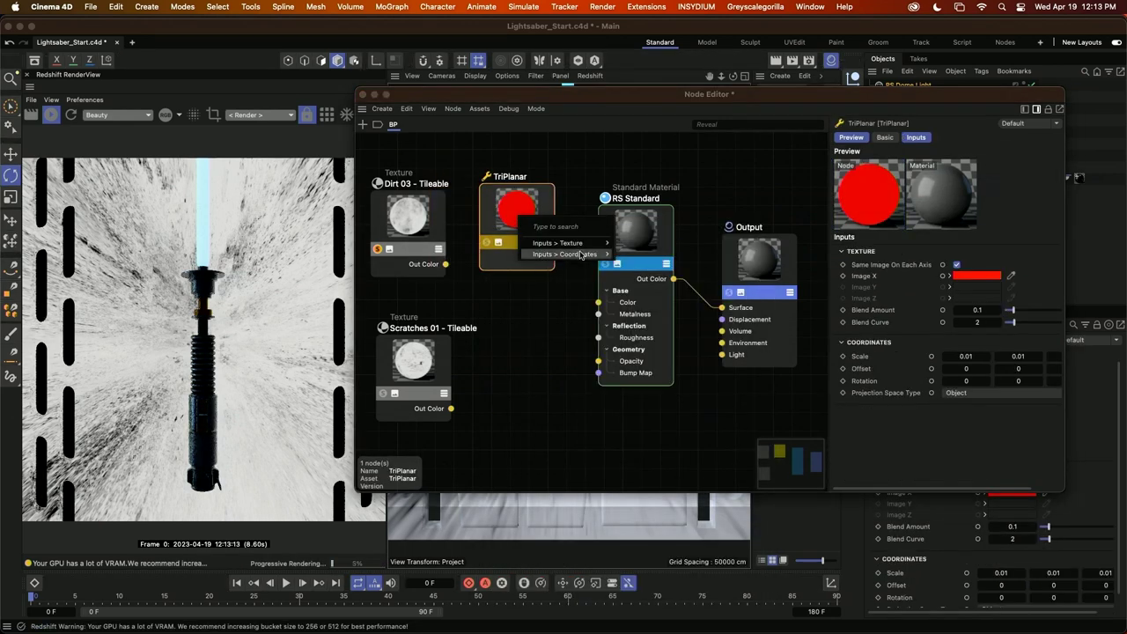
{"action": "mouse_move", "coordinate": [599, 243]}
{"action": "left_click", "coordinate": [637, 255]}
{"action": "left_click", "coordinate": [486, 242]}
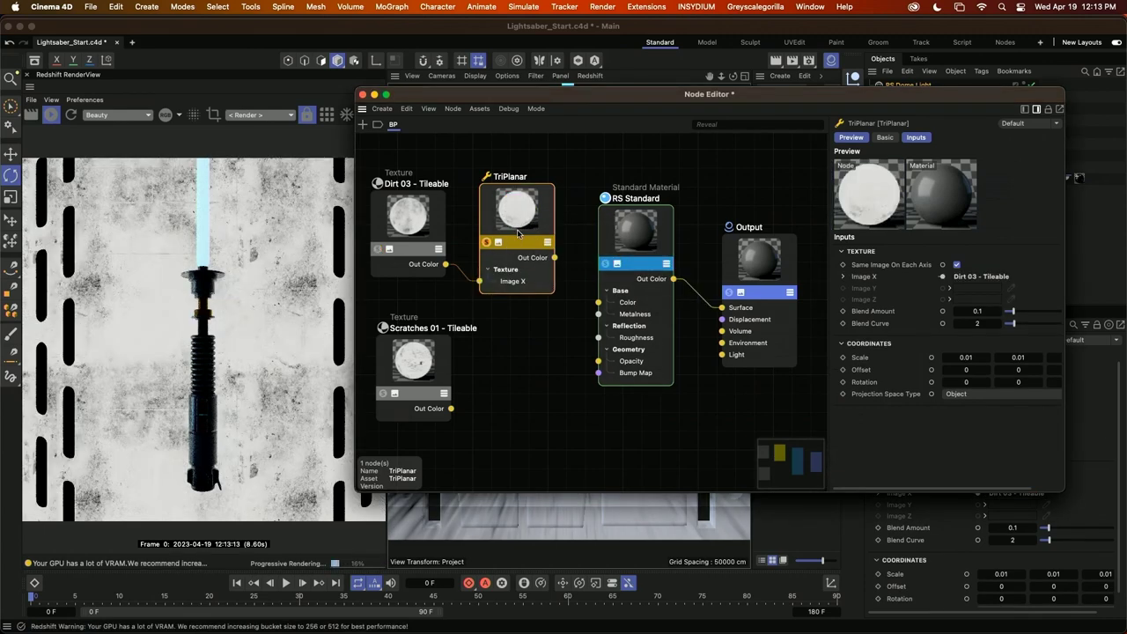
{"action": "left_click", "coordinate": [487, 244]}
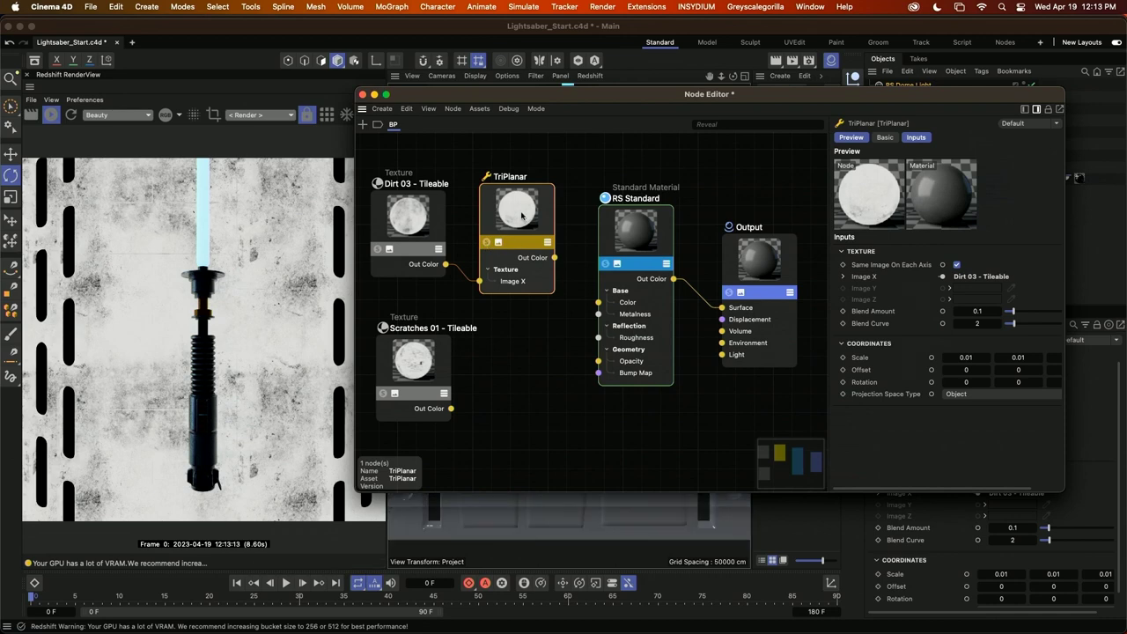
Duplicate the TriPlanar node and place the copy beside the Scratches 01 texture
{"action": "key", "text": "super+c"}
{"action": "key", "text": "super+v"}
{"action": "left_click_drag", "start_coordinate": [577, 307], "coordinate": [504, 370]}
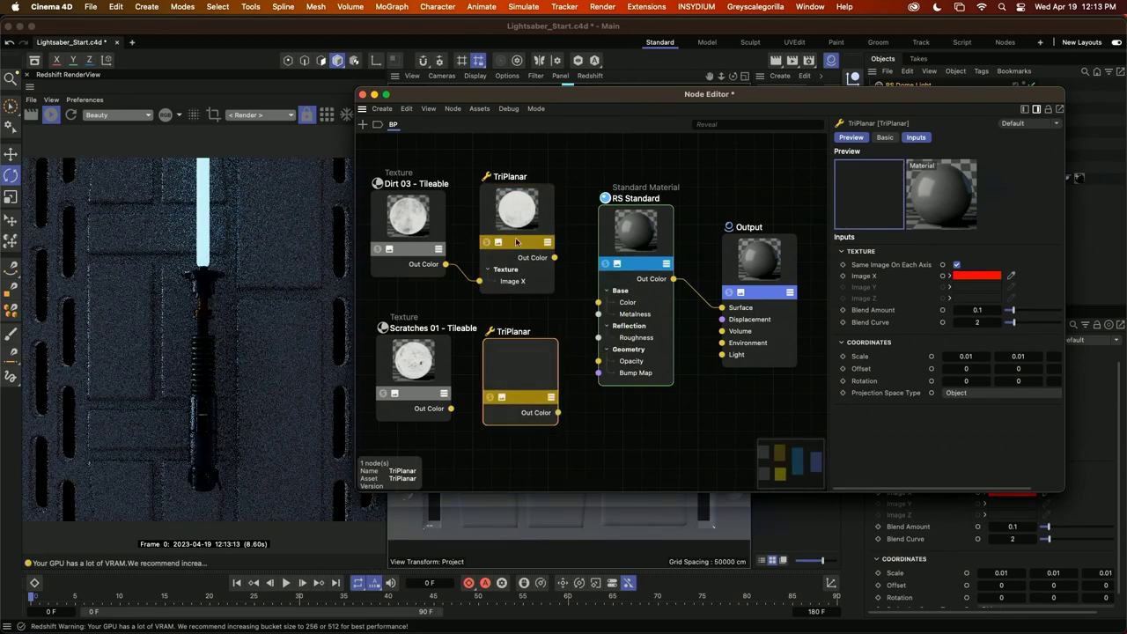
Connect the Dirt TriPlanar to RS Standard's Metalness and spread the second TriPlanar and RS Standard apart
{"action": "left_click_drag", "start_coordinate": [554, 257], "coordinate": [599, 313]}
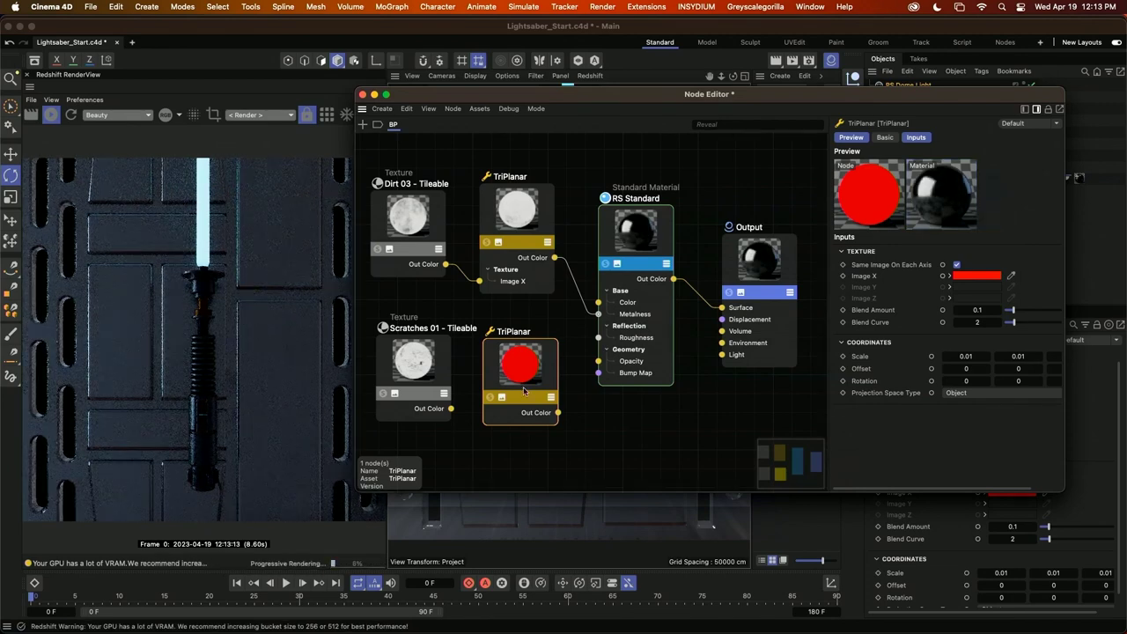
{"action": "left_click_drag", "start_coordinate": [523, 390], "coordinate": [513, 407]}
{"action": "left_click", "coordinate": [518, 291]}
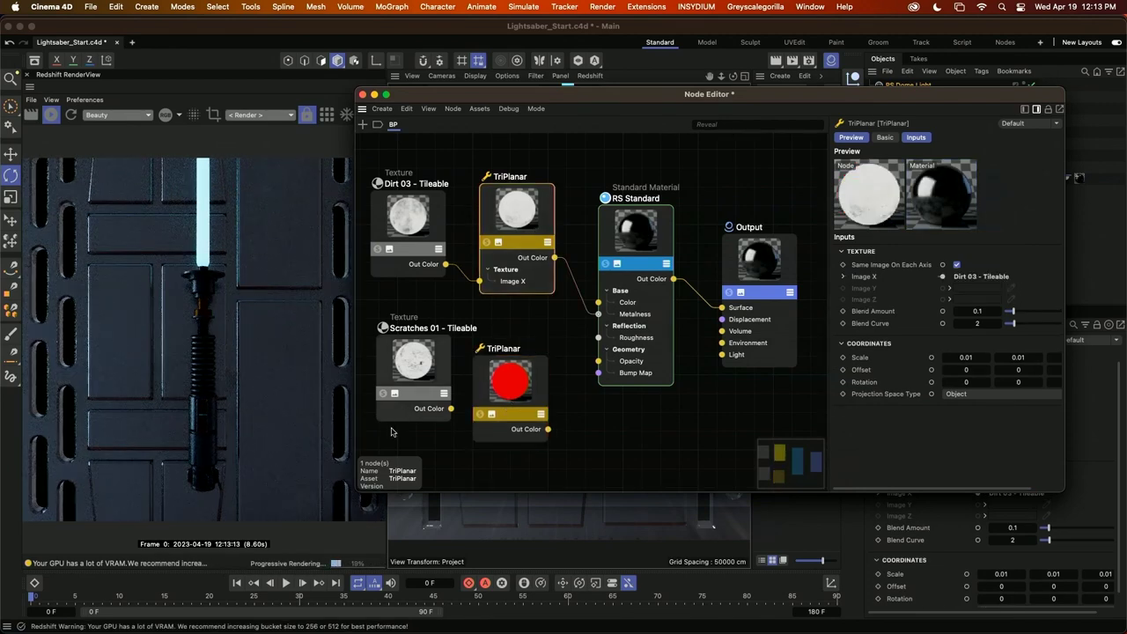
{"action": "left_click_drag", "start_coordinate": [636, 243], "coordinate": [651, 231]}
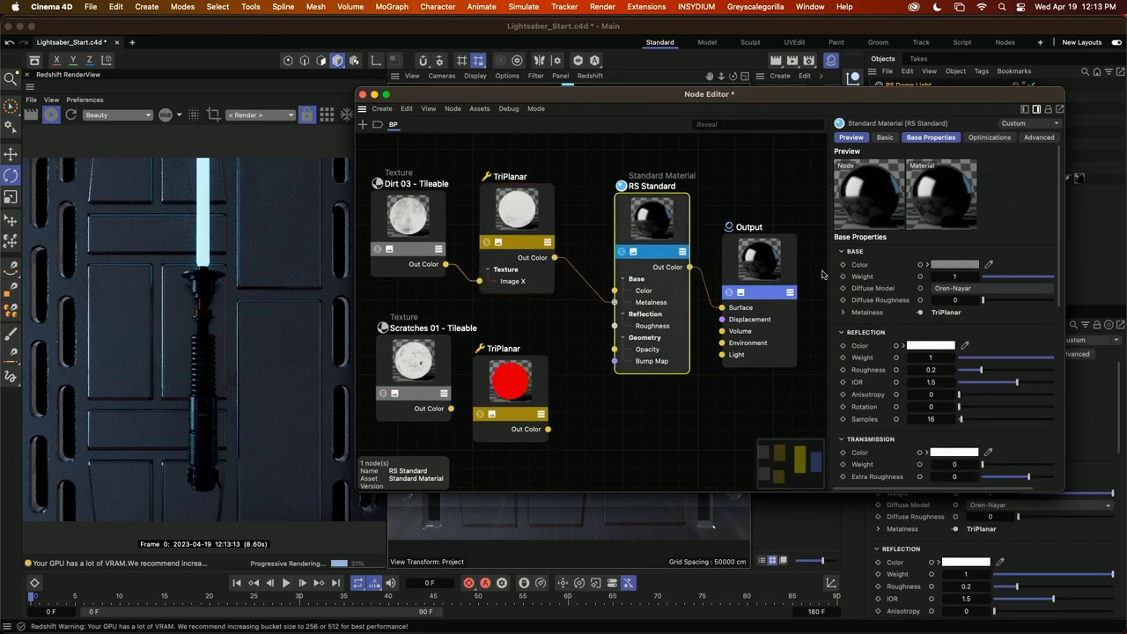
Darken RS Standard's base color to a neutral grey with a value of 8%
{"action": "left_click", "coordinate": [956, 264]}
{"action": "left_click", "coordinate": [987, 395]}
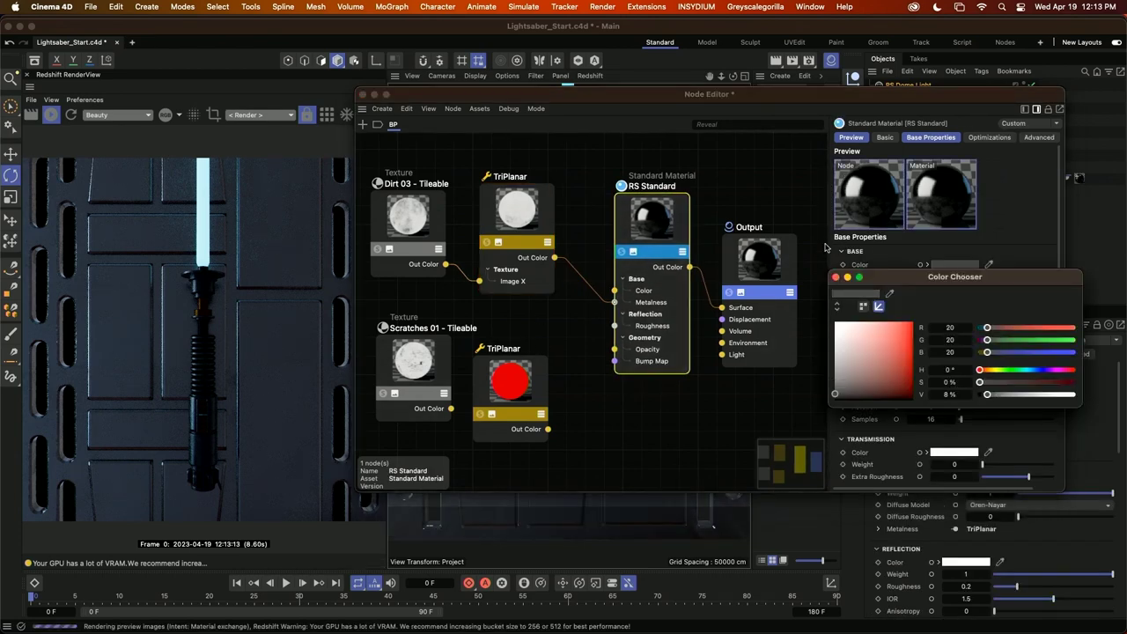
{"action": "left_click", "coordinate": [836, 277]}
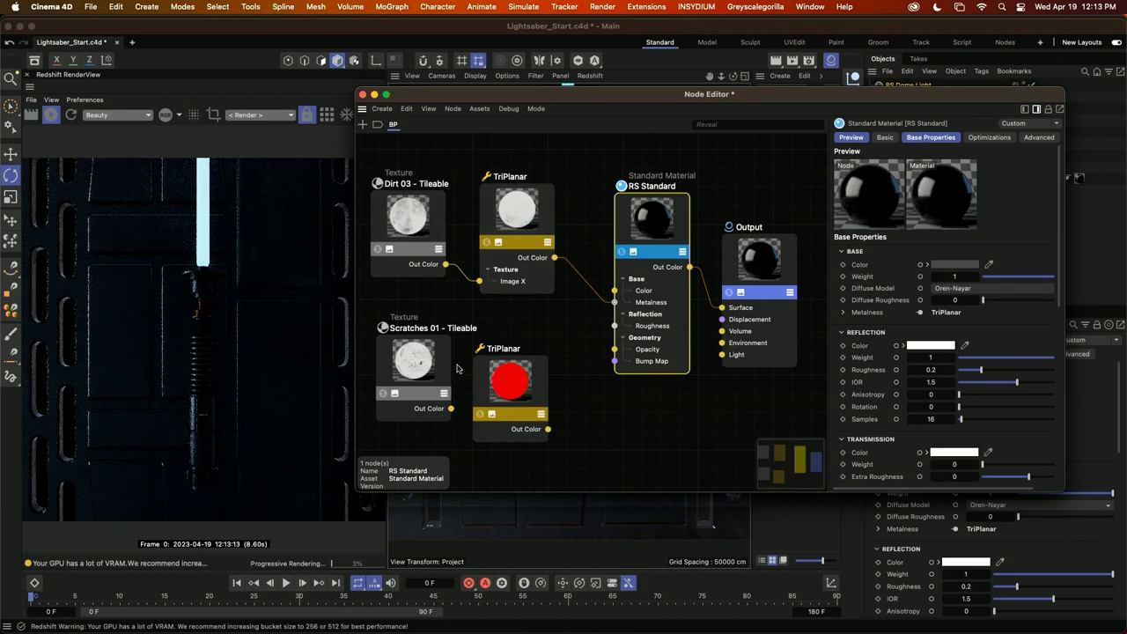
Lower the Scratches 01 and second TriPlanar nodes, and feed Scratches 01 into that TriPlanar's Image X input
{"action": "left_click_drag", "start_coordinate": [427, 358], "coordinate": [416, 386]}
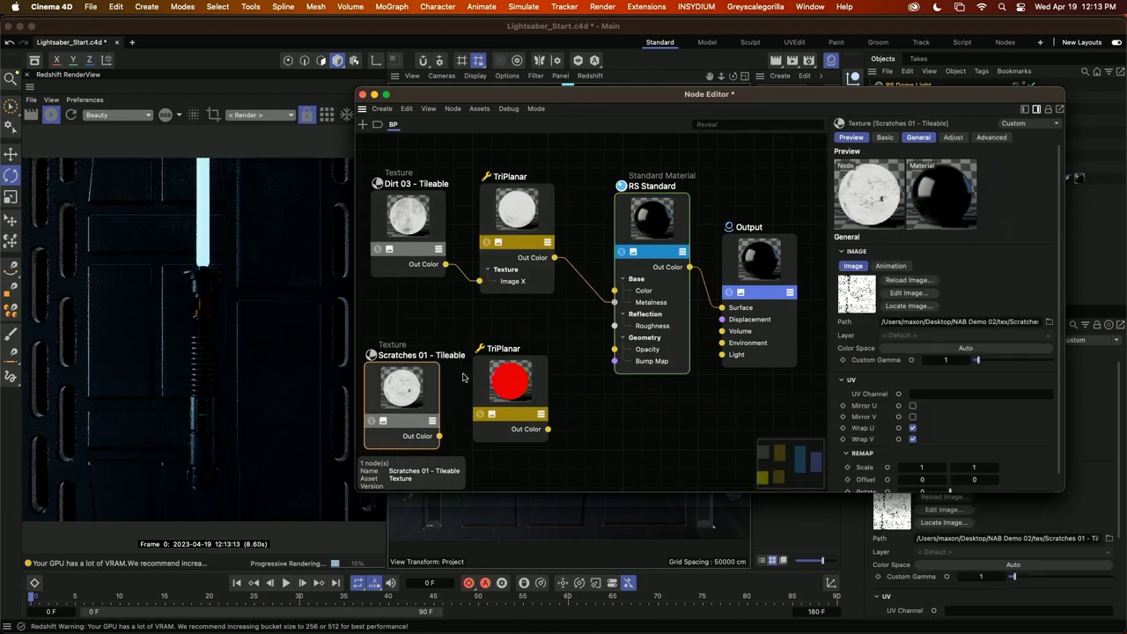
{"action": "left_click_drag", "start_coordinate": [508, 387], "coordinate": [503, 398]}
{"action": "middle_click_drag", "start_coordinate": [566, 385], "coordinate": [560, 343]}
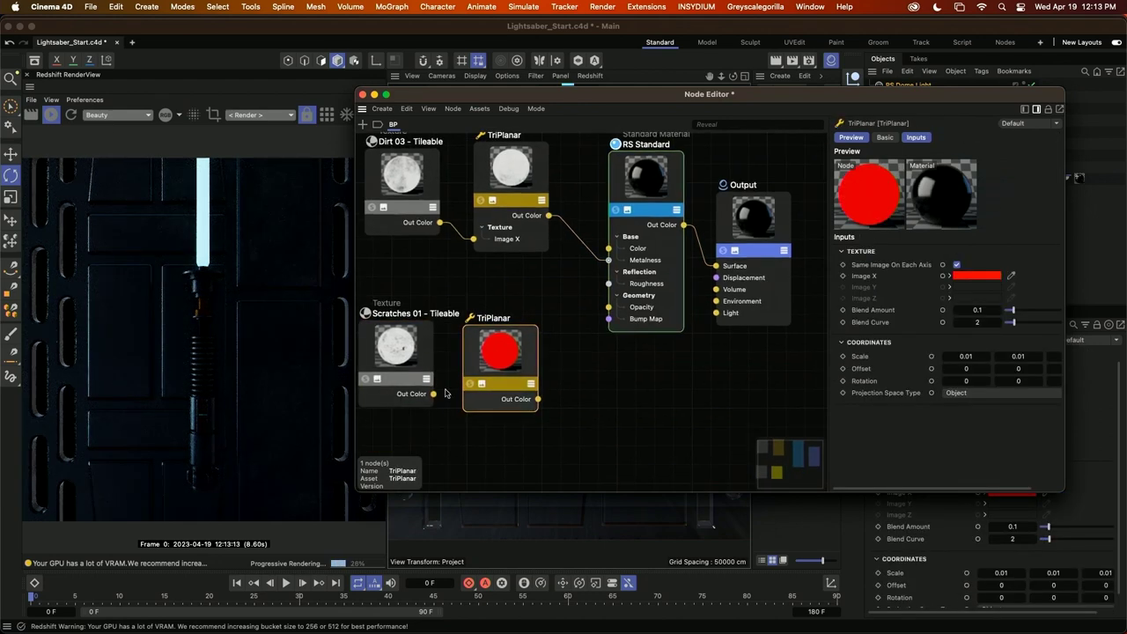
{"action": "left_click_drag", "start_coordinate": [440, 398], "coordinate": [490, 357]}
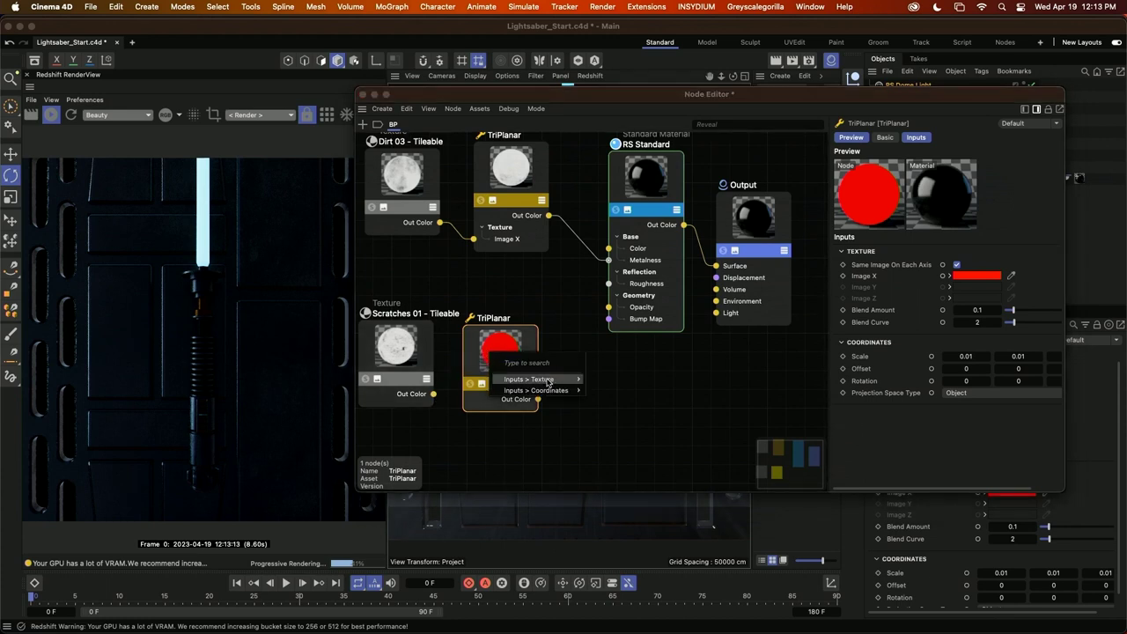
{"action": "mouse_move", "coordinate": [533, 378]}
{"action": "left_click", "coordinate": [607, 392]}
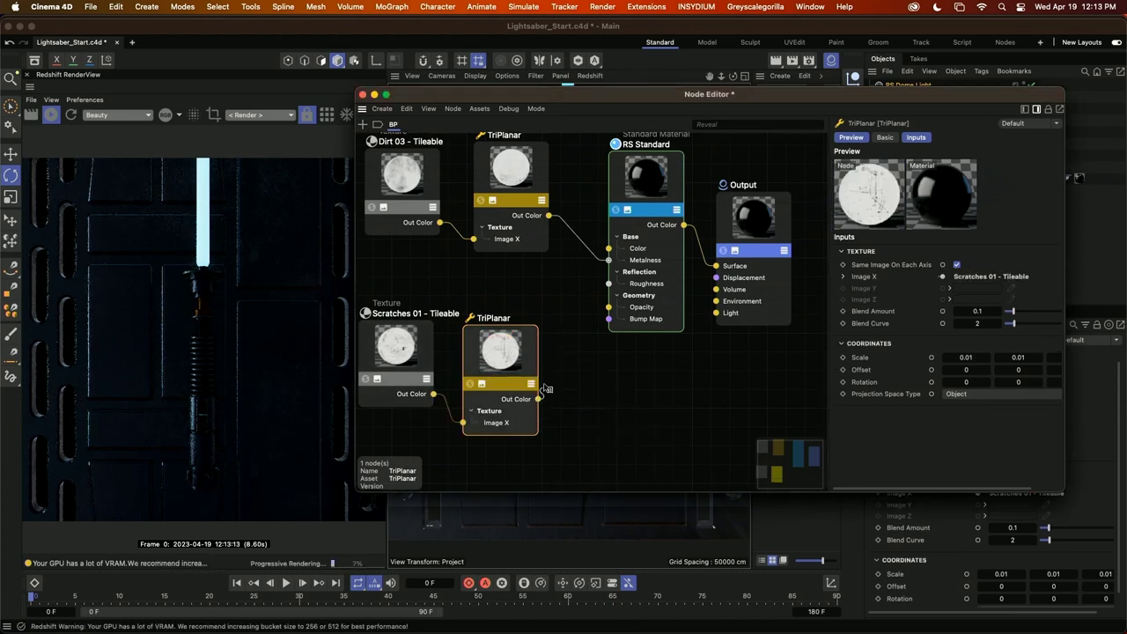
Connect the Scratches TriPlanar to RS Standard's Roughness and reposition it together with its texture node
{"action": "left_click_drag", "start_coordinate": [537, 399], "coordinate": [606, 283]}
{"action": "left_click_drag", "start_coordinate": [498, 354], "coordinate": [496, 324]}
{"action": "left_click_drag", "start_coordinate": [422, 433], "coordinate": [463, 319]}
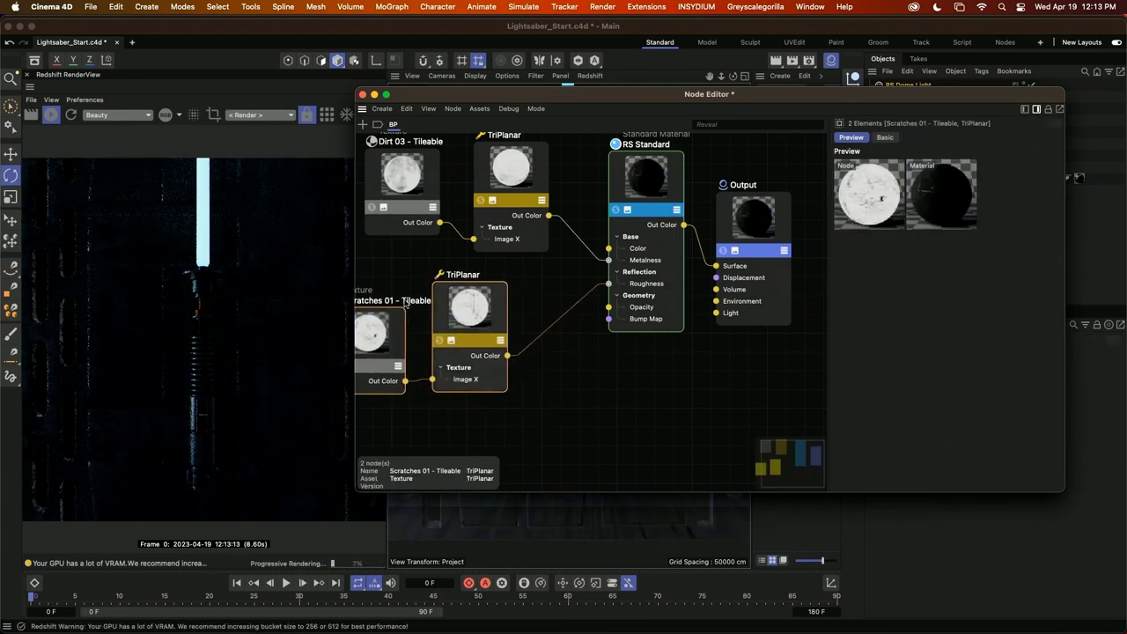
Try a 13% value for RS Standard's base color and settle on a neutral grey at 14%
{"action": "left_click", "coordinate": [660, 245]}
{"action": "left_click", "coordinate": [936, 265]}
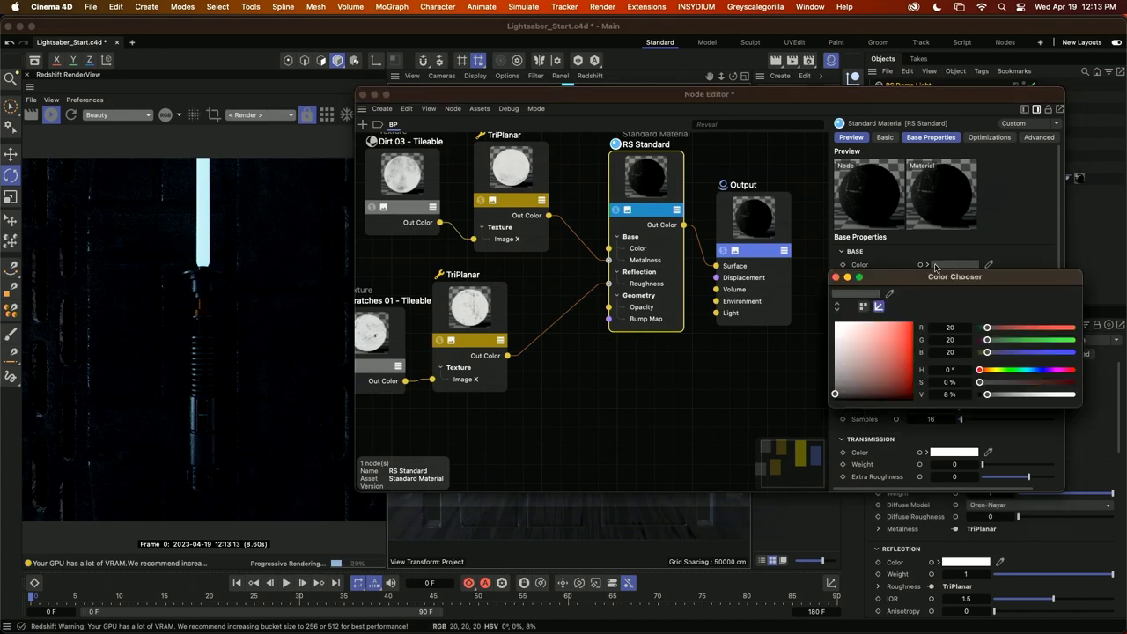
{"action": "double_click", "coordinate": [950, 393]}
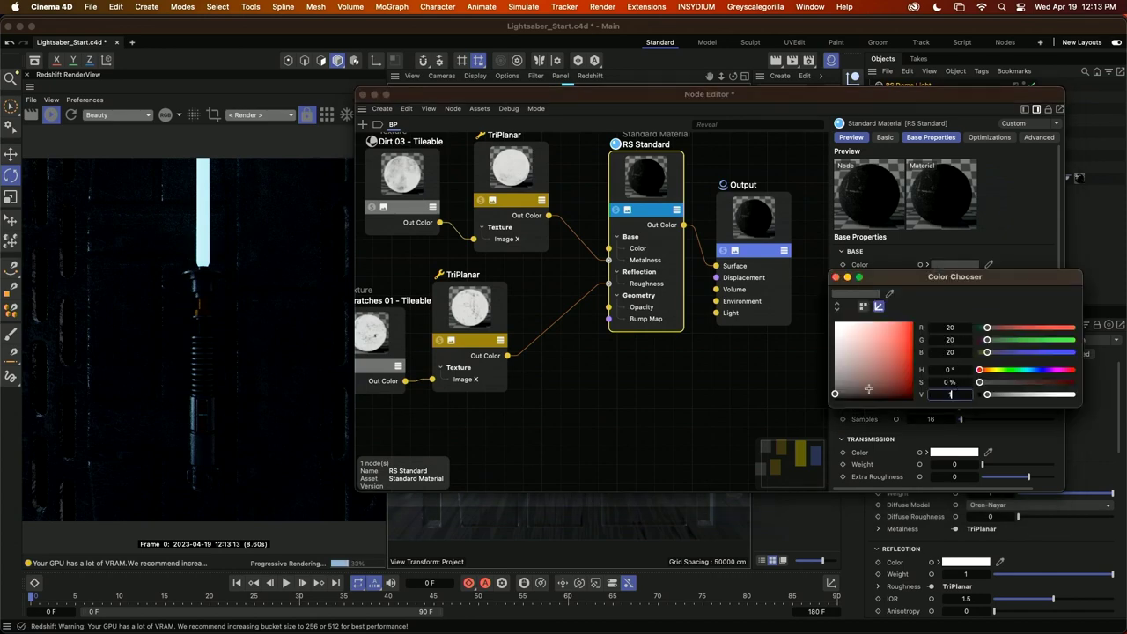
{"action": "type", "text": "13"}
{"action": "key", "text": "Return"}
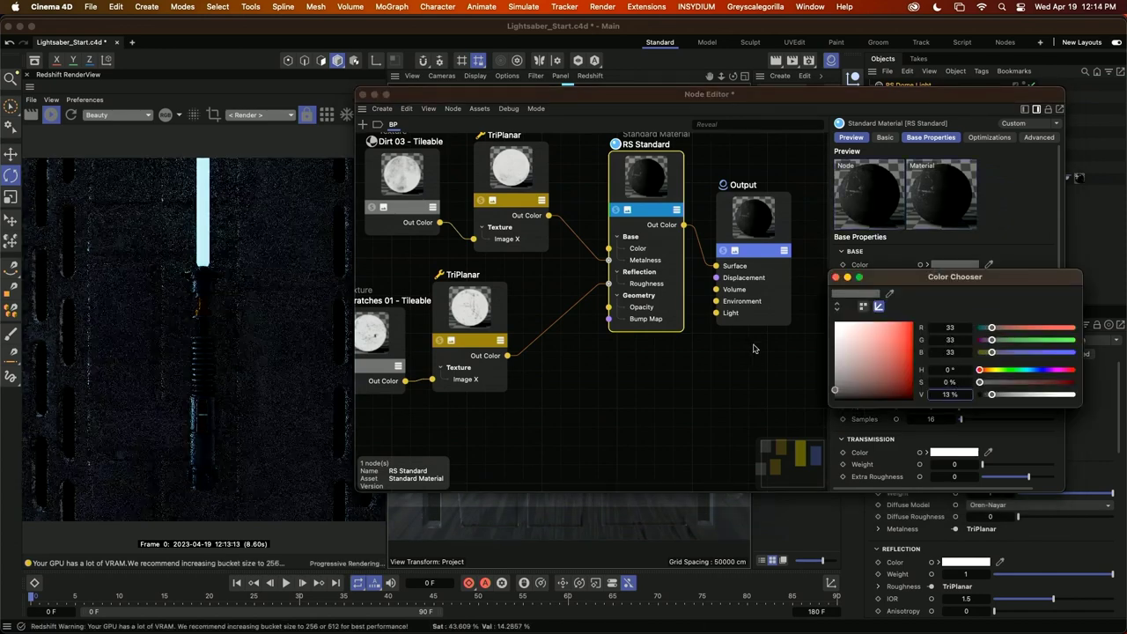
{"action": "double_click", "coordinate": [969, 395]}
{"action": "type", "text": "14"}
{"action": "key", "text": "Return"}
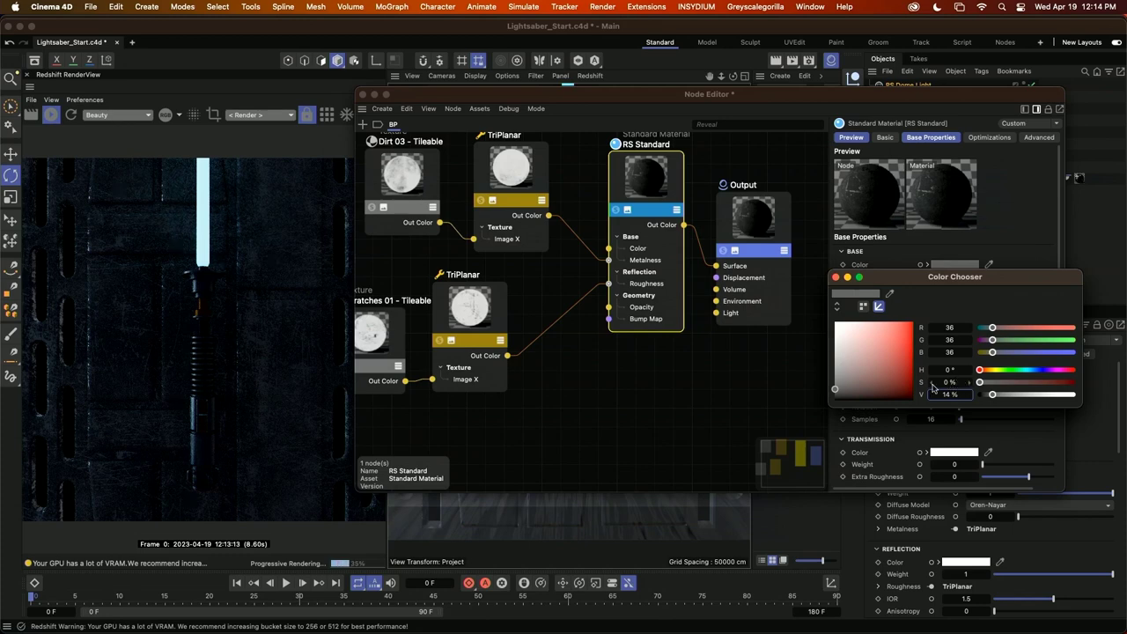
{"action": "left_click", "coordinate": [836, 277]}
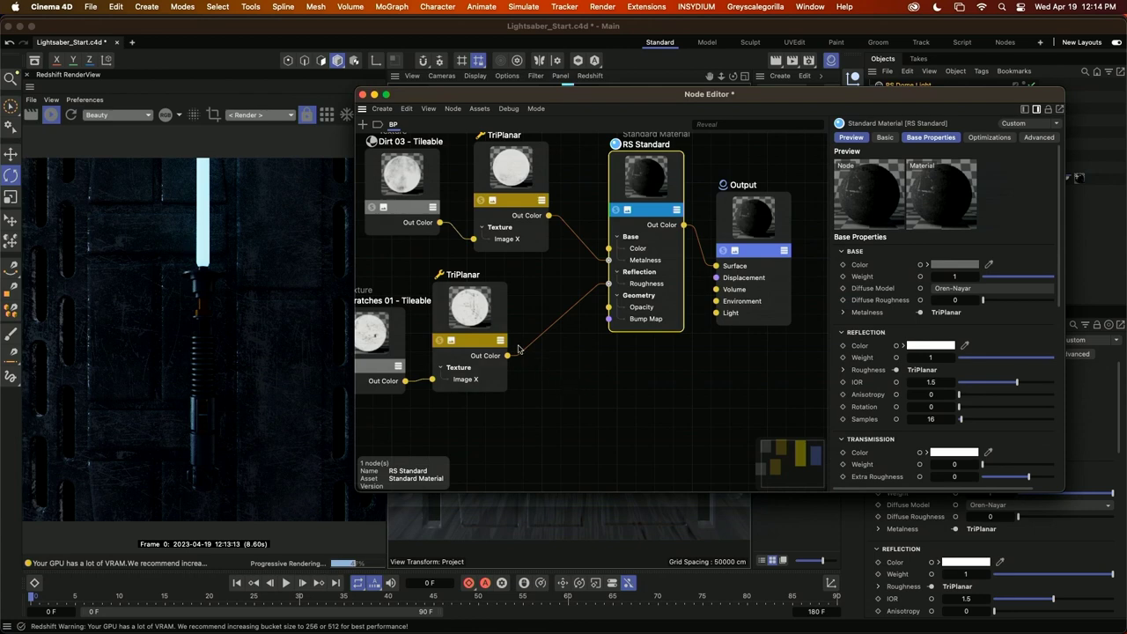
Add a Bump Map node fed by the Scratches TriPlanar and connect its output to RS Standard's Bump Map input
{"action": "left_click_drag", "start_coordinate": [536, 284], "coordinate": [385, 329]}
{"action": "left_click_drag", "start_coordinate": [462, 311], "coordinate": [442, 309]}
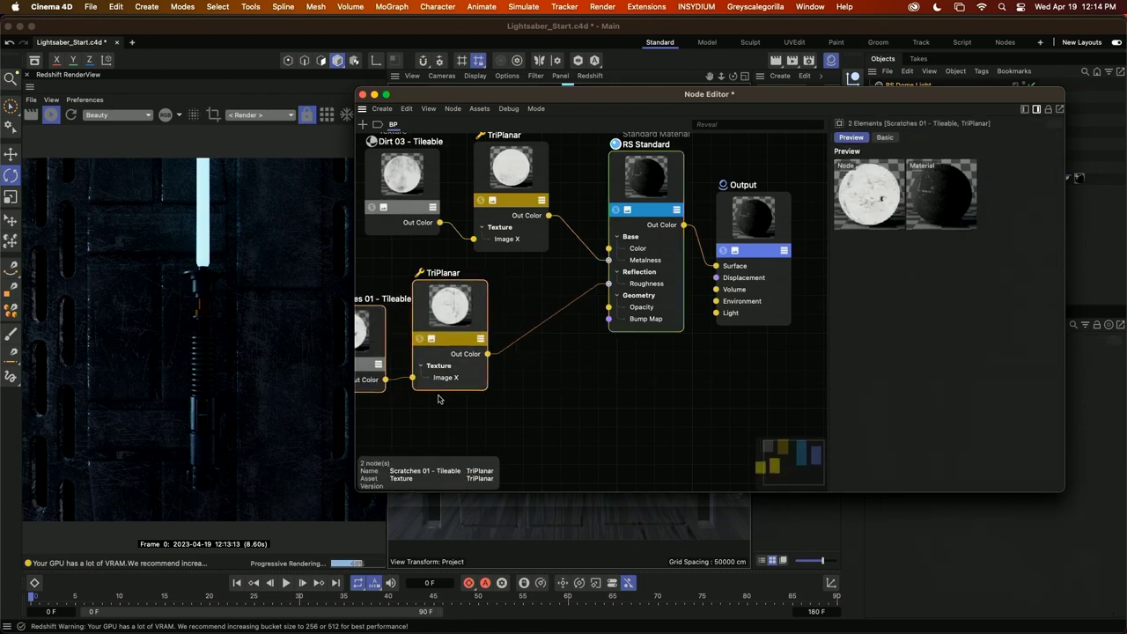
{"action": "double_click", "coordinate": [584, 352]}
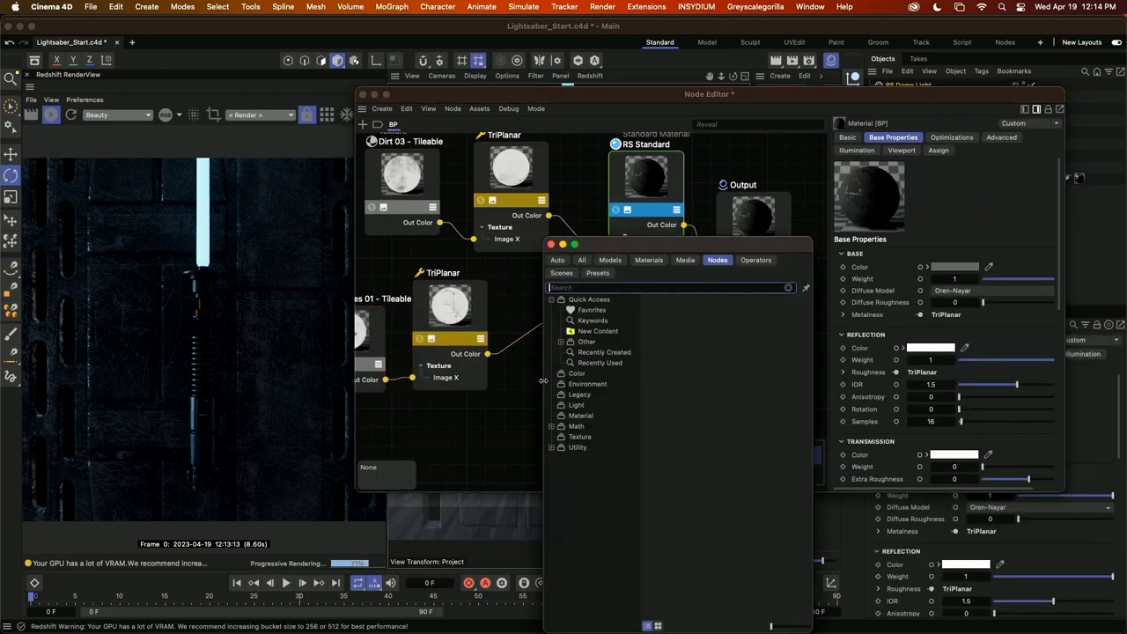
{"action": "type", "text": "bump"}
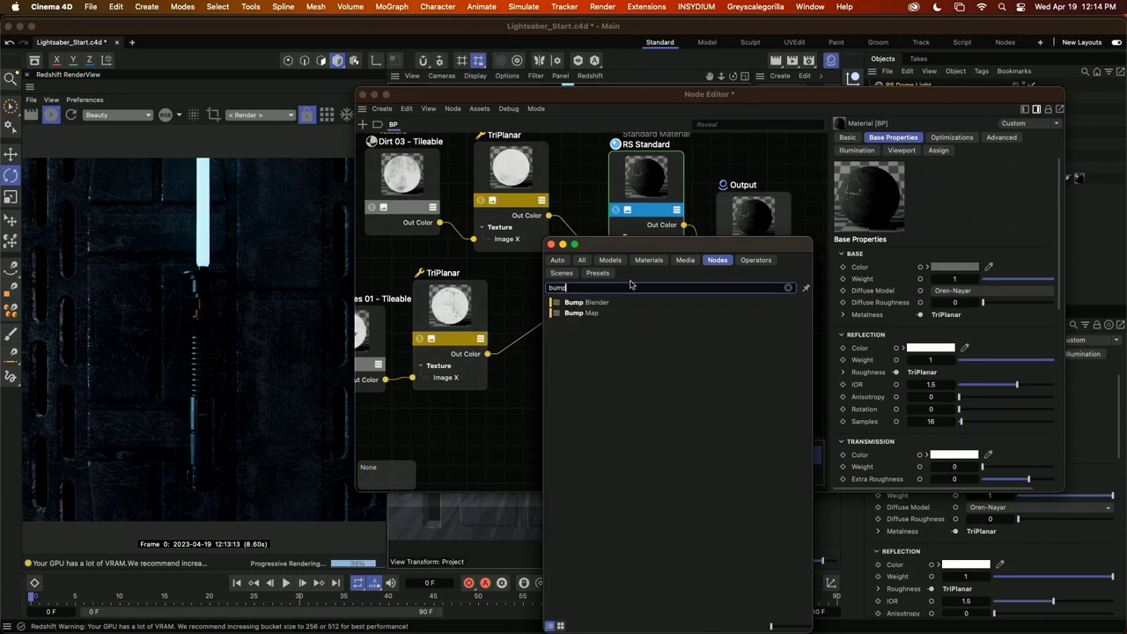
{"action": "left_click_drag", "start_coordinate": [581, 313], "coordinate": [516, 425]}
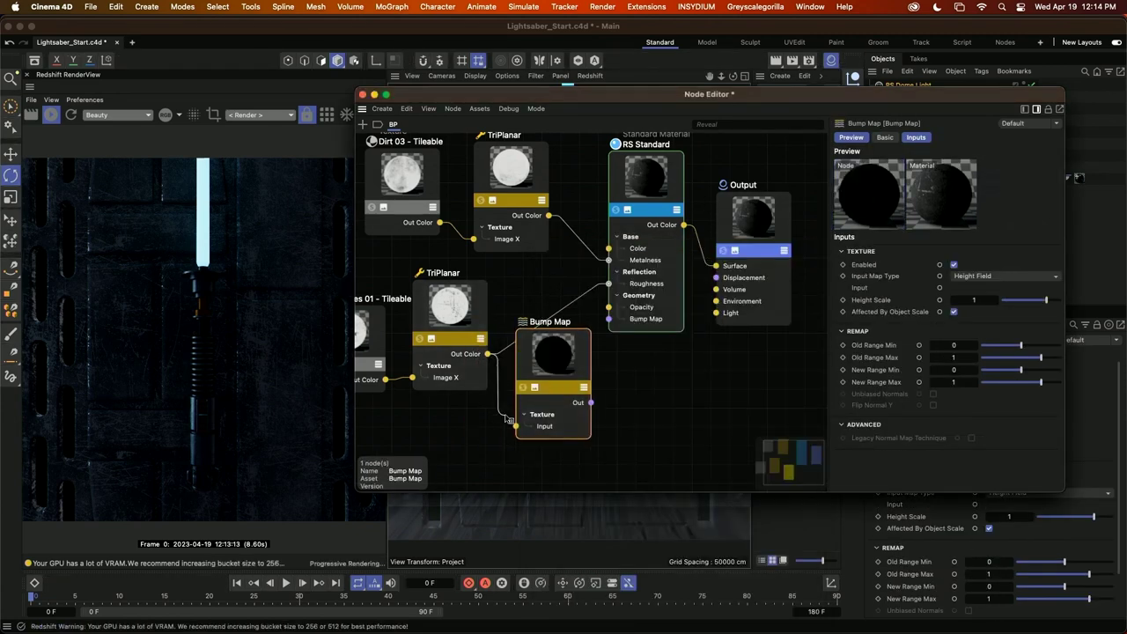
{"action": "left_click_drag", "start_coordinate": [591, 402], "coordinate": [608, 318]}
{"action": "mouse_move", "coordinate": [557, 365]}
{"action": "left_mouse_down"}
{"action": "mouse_move", "coordinate": [557, 349]}
{"action": "mouse_move", "coordinate": [560, 365]}
{"action": "left_mouse_up"}
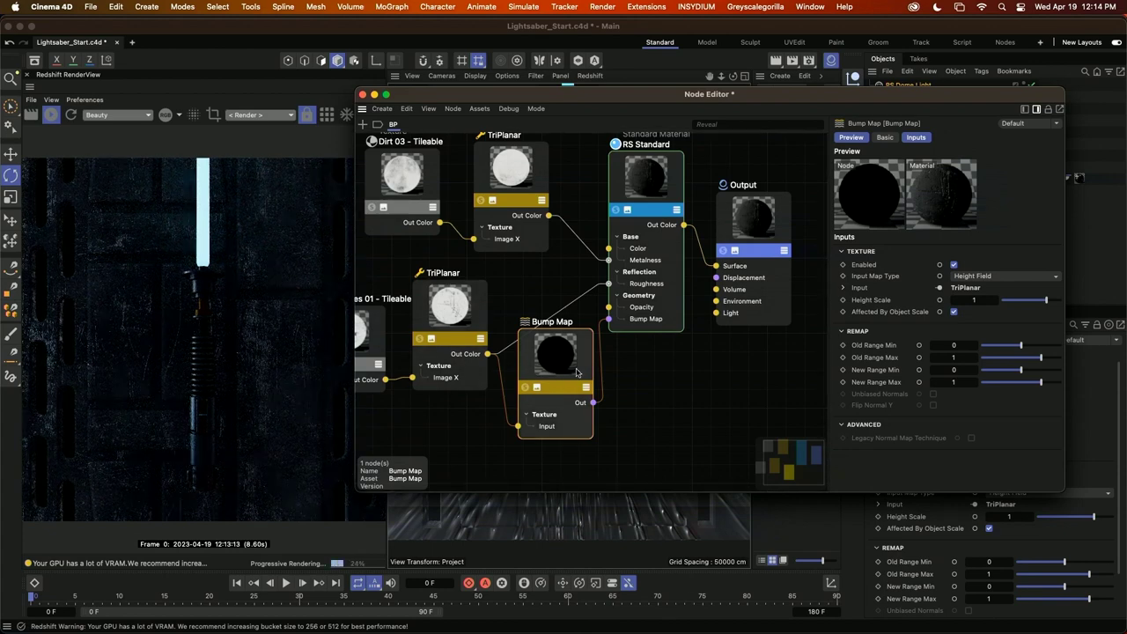
Set the Bump Map's height scale to -0.05 after trying -0.01, close the Node Editor and deselect the BP material
{"action": "left_click", "coordinate": [968, 301]}
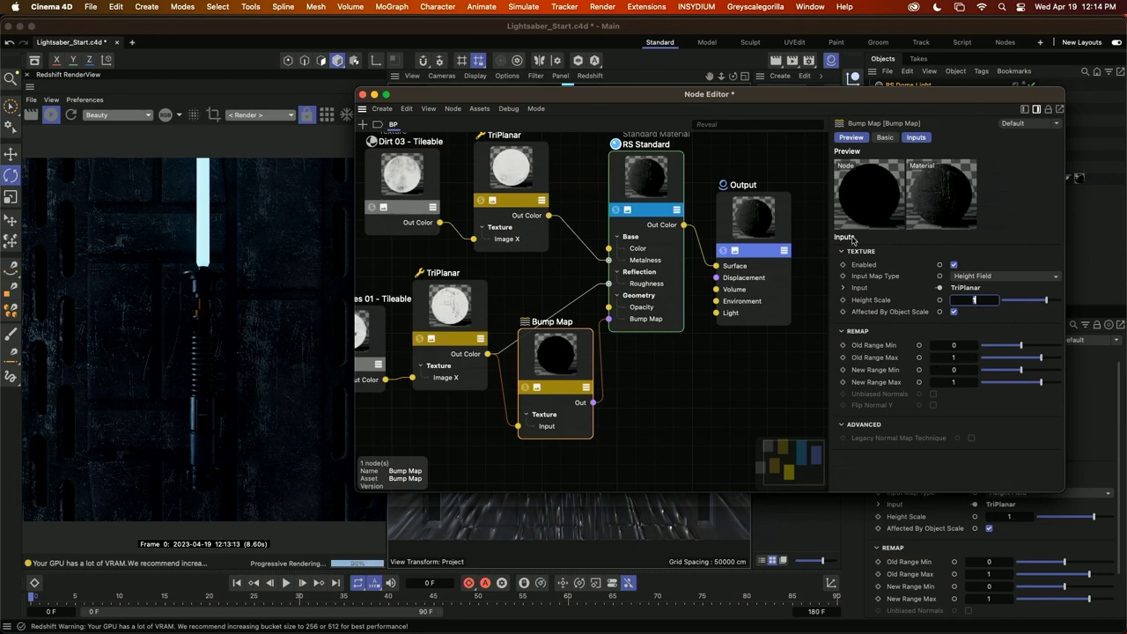
{"action": "key", "text": "Return"}
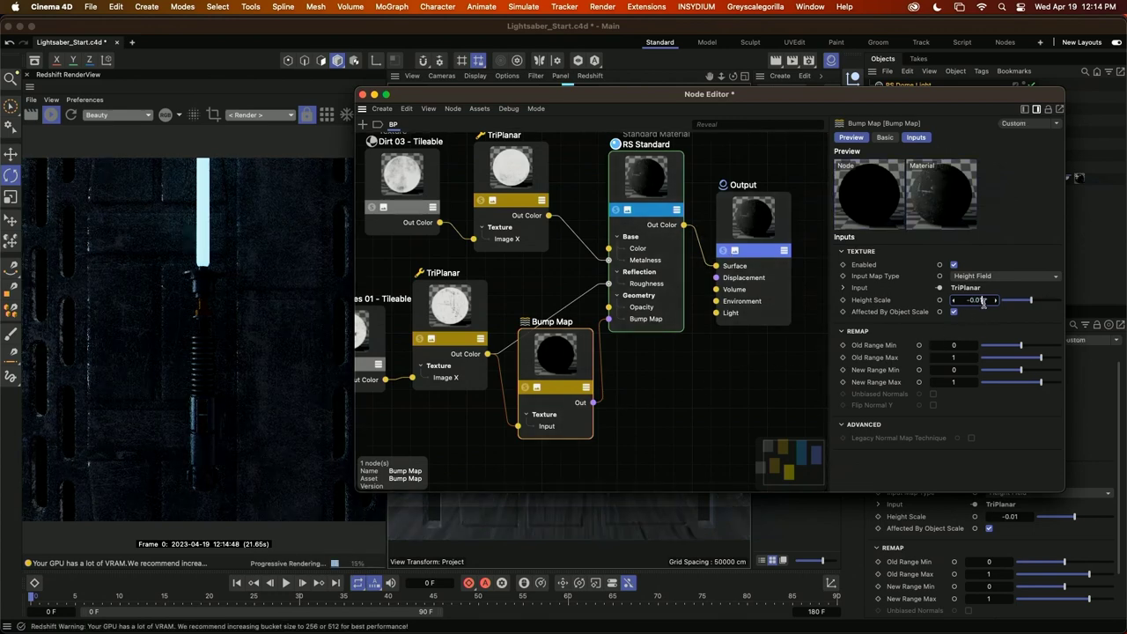
{"action": "type", "text": "5"}
{"action": "key", "text": "Return"}
{"action": "left_click", "coordinate": [361, 94]}
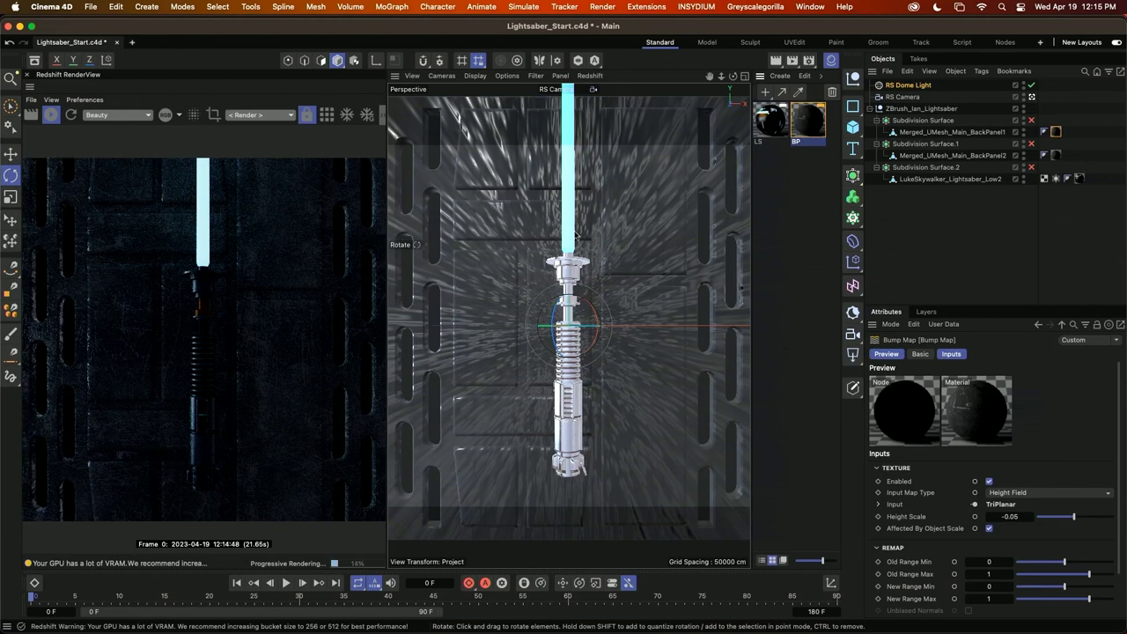
{"action": "left_click", "coordinate": [817, 199]}
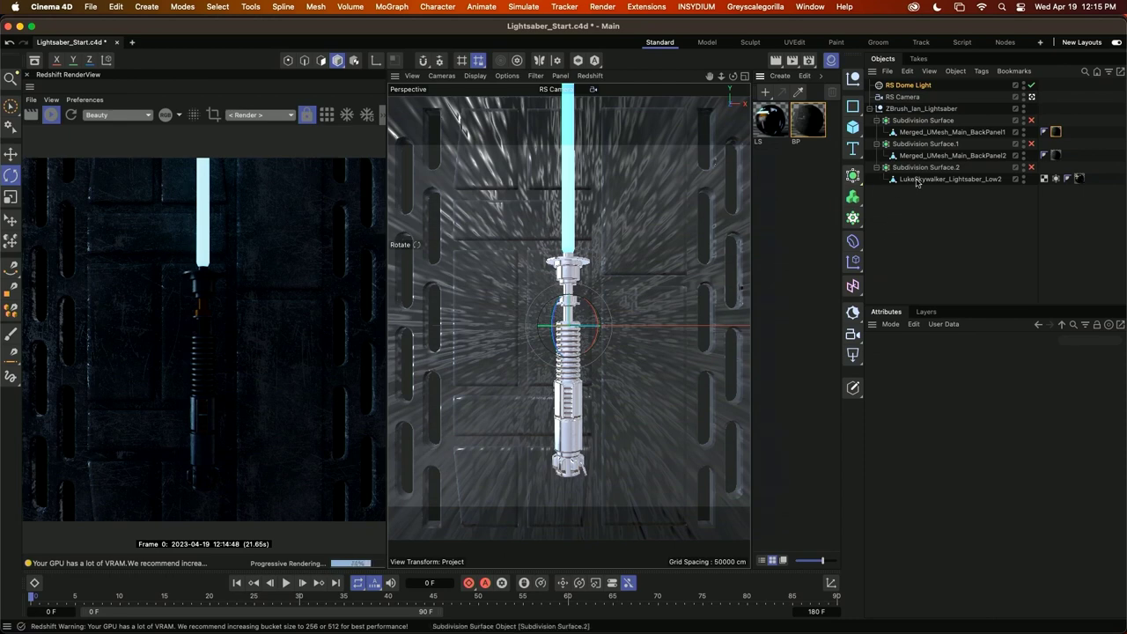
Add a Plane primitive oriented to -Z and move it back along Z so it sits behind the back panel
{"action": "left_click", "coordinate": [852, 127]}
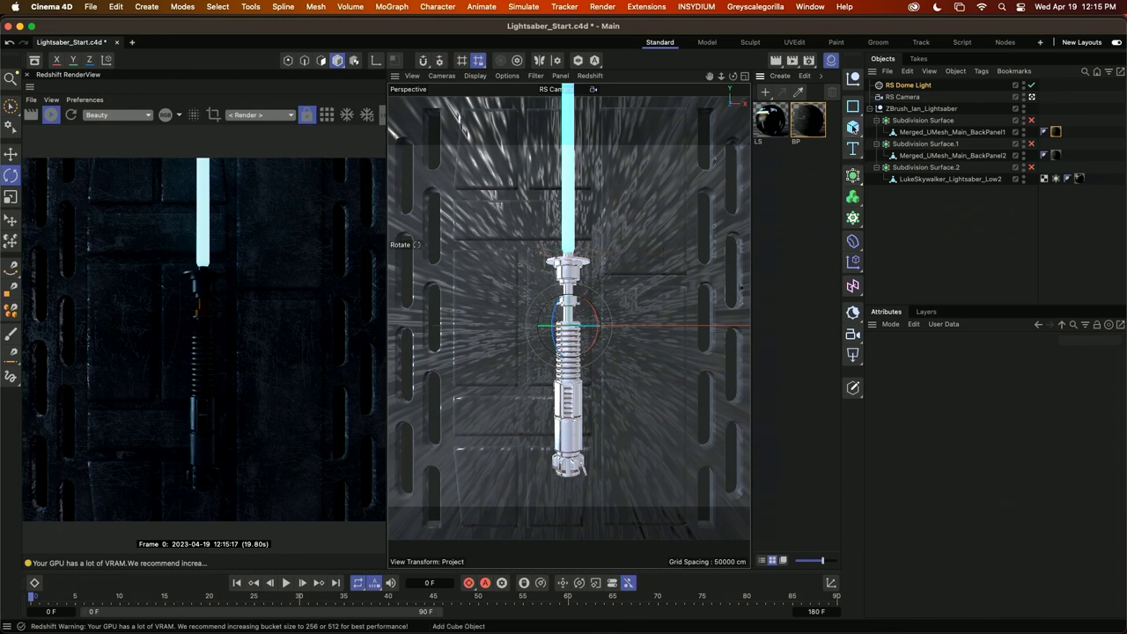
{"action": "left_click_drag", "start_coordinate": [853, 127], "coordinate": [898, 168]}
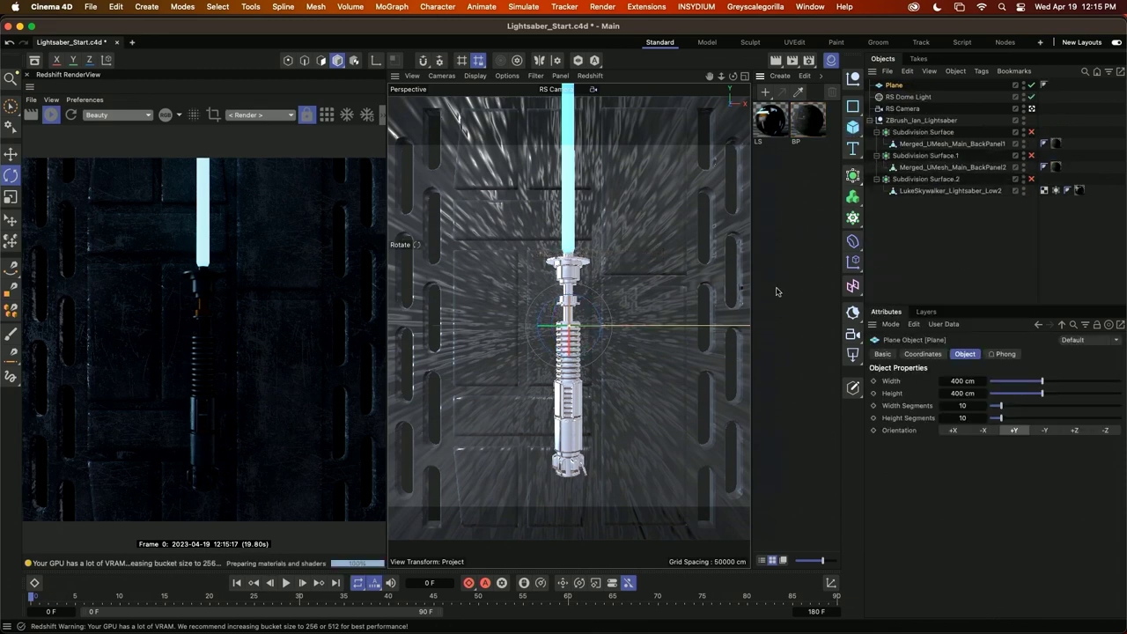
{"action": "left_click", "coordinate": [1106, 430]}
{"action": "middle_click", "coordinate": [716, 181]}
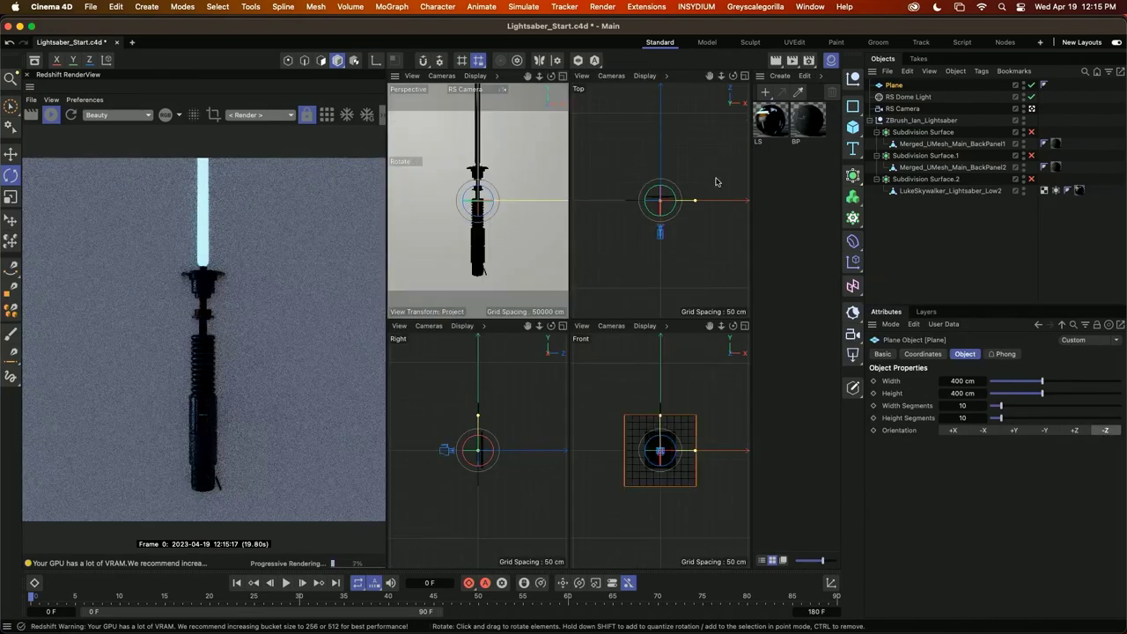
{"action": "key", "text": "e"}
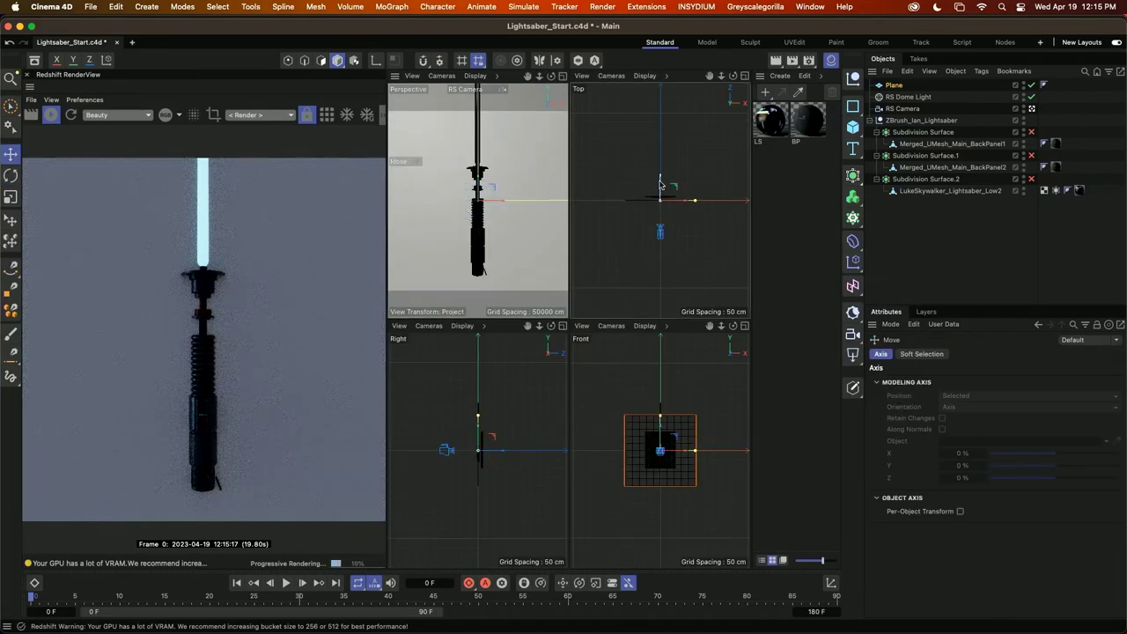
{"action": "left_click_drag", "start_coordinate": [660, 183], "coordinate": [662, 181]}
Create a new Redshift material with base weight 0 and apply it to the Plane
{"action": "double_click", "coordinate": [778, 172]}
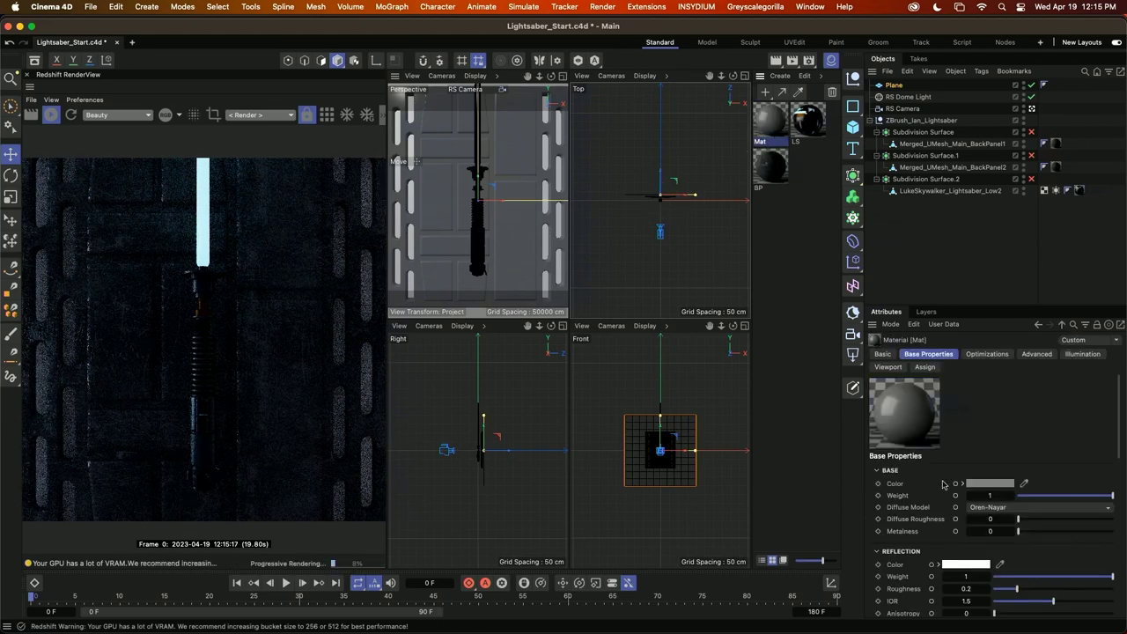
{"action": "left_click_drag", "start_coordinate": [1028, 495], "coordinate": [1014, 495]}
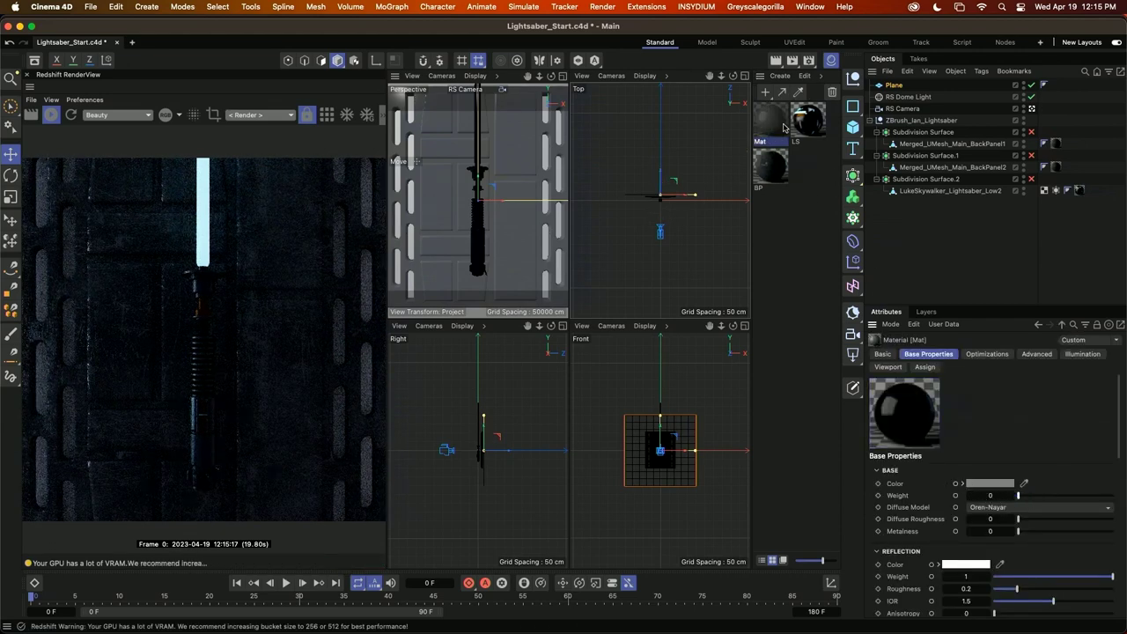
{"action": "left_click_drag", "start_coordinate": [783, 127], "coordinate": [894, 85]}
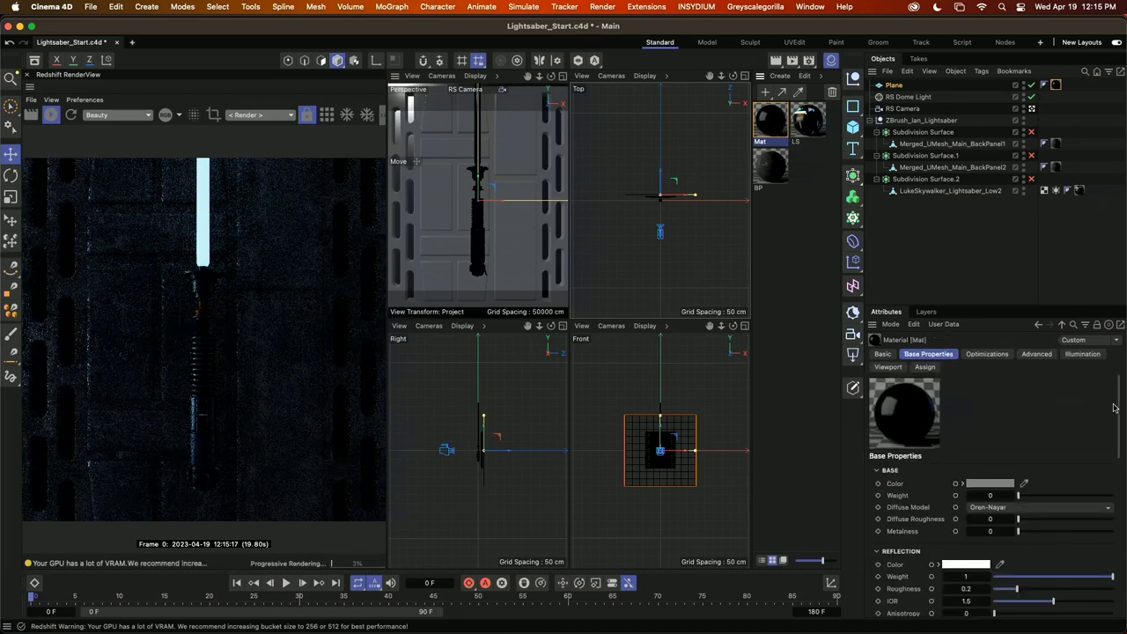
Set the new material's emission weight to 2 and its emission color to a pale warm white with blue at 223
{"action": "left_click_drag", "start_coordinate": [1118, 396], "coordinate": [1115, 559]}
{"action": "left_click", "coordinate": [953, 525]}
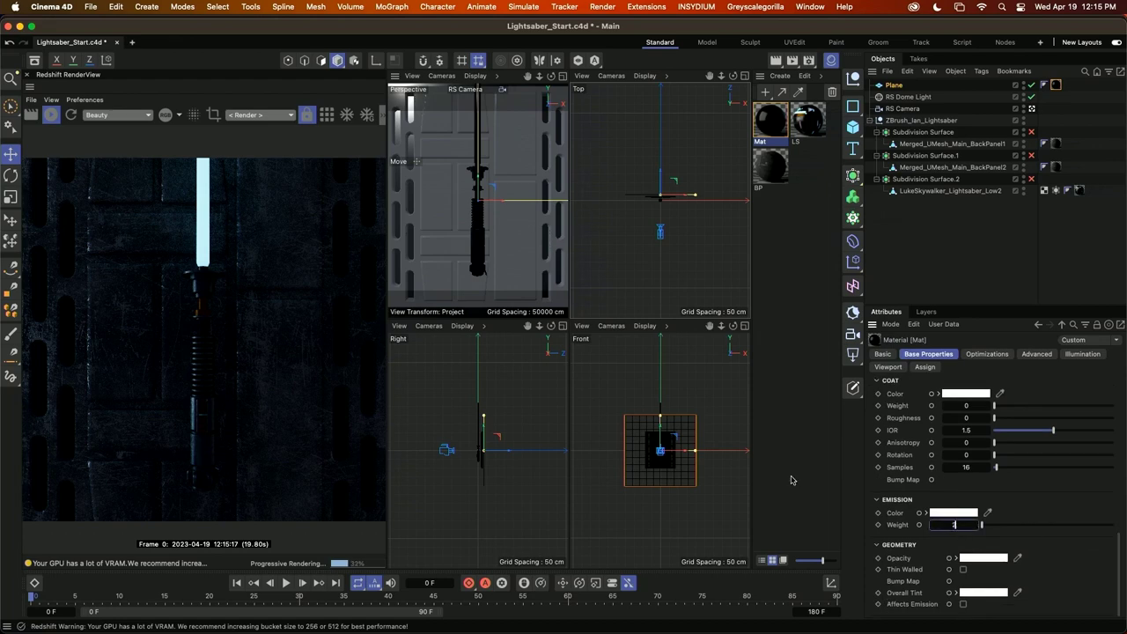
{"action": "type", "text": "1"}
{"action": "key", "text": "Return"}
{"action": "left_click", "coordinate": [954, 513]}
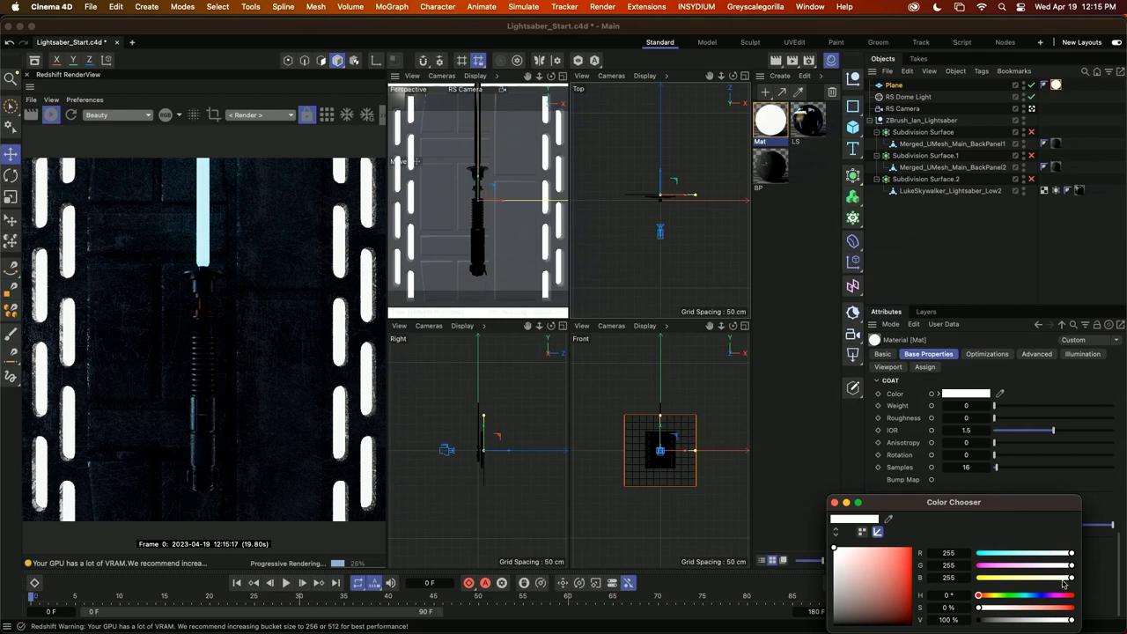
{"action": "left_click", "coordinate": [1061, 579]}
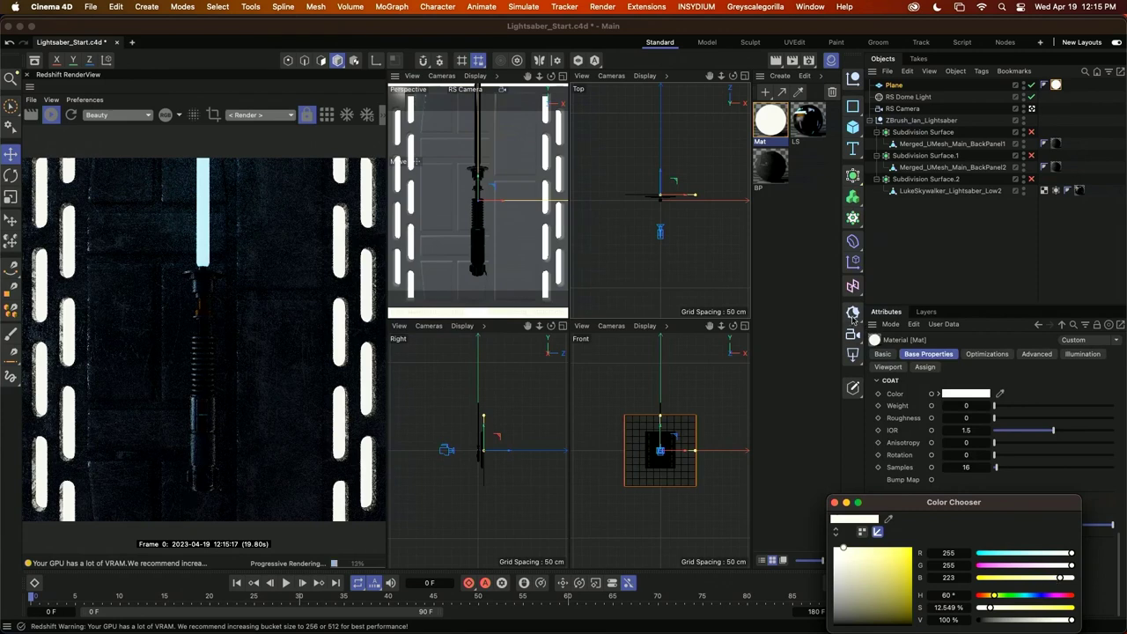
{"action": "left_click", "coordinate": [835, 502]}
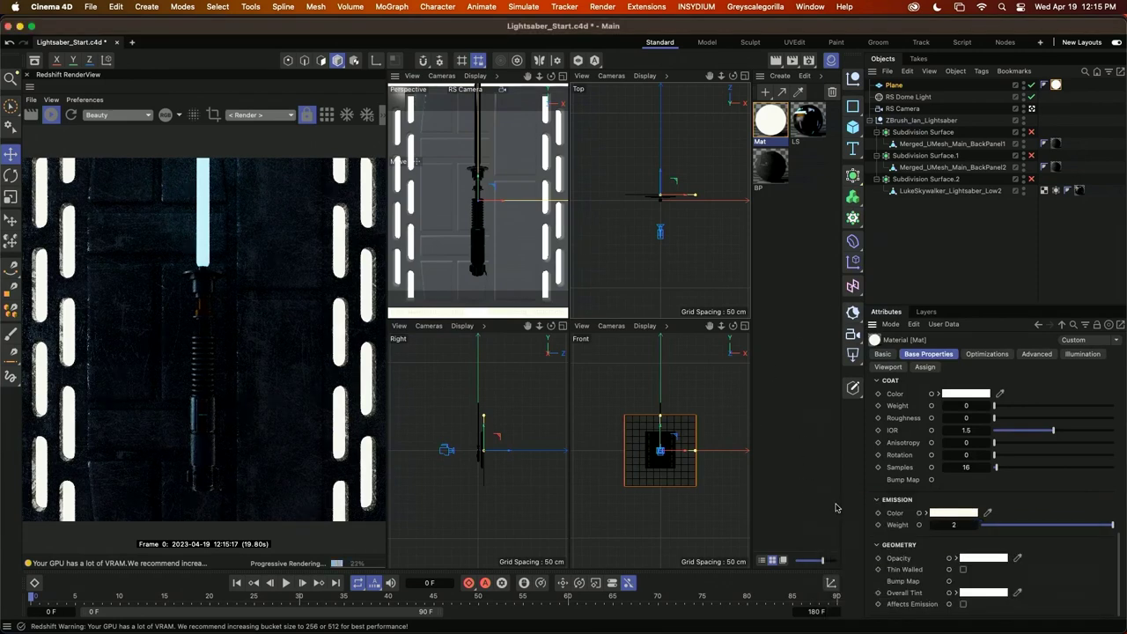
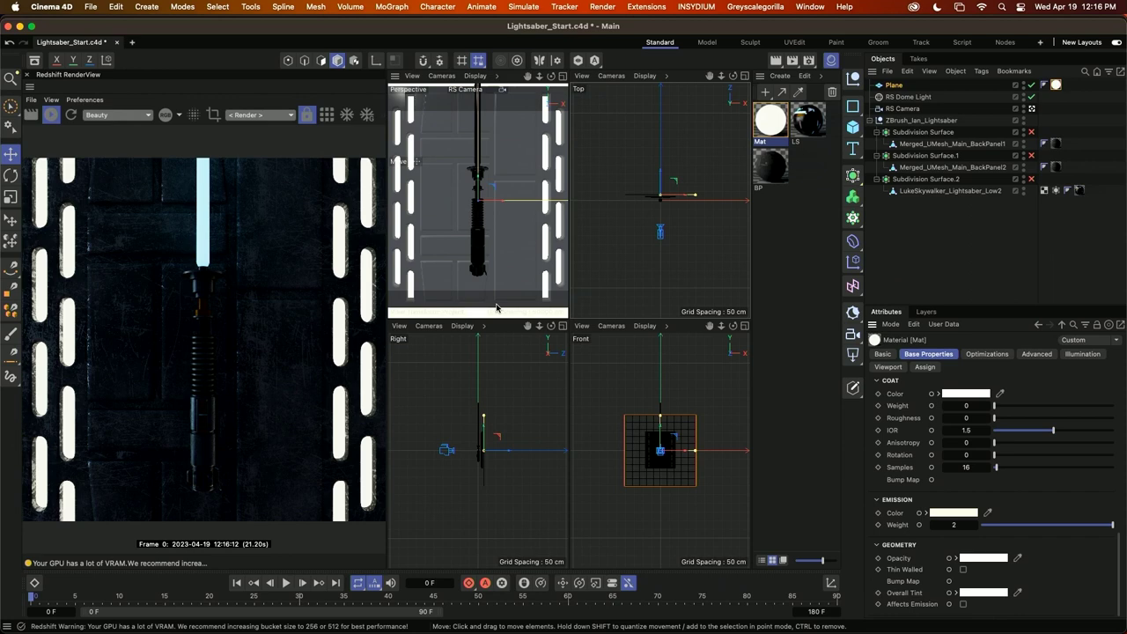
Add a Redshift Area Light and set its heading rotation to 90°
{"action": "left_click", "coordinate": [851, 361]}
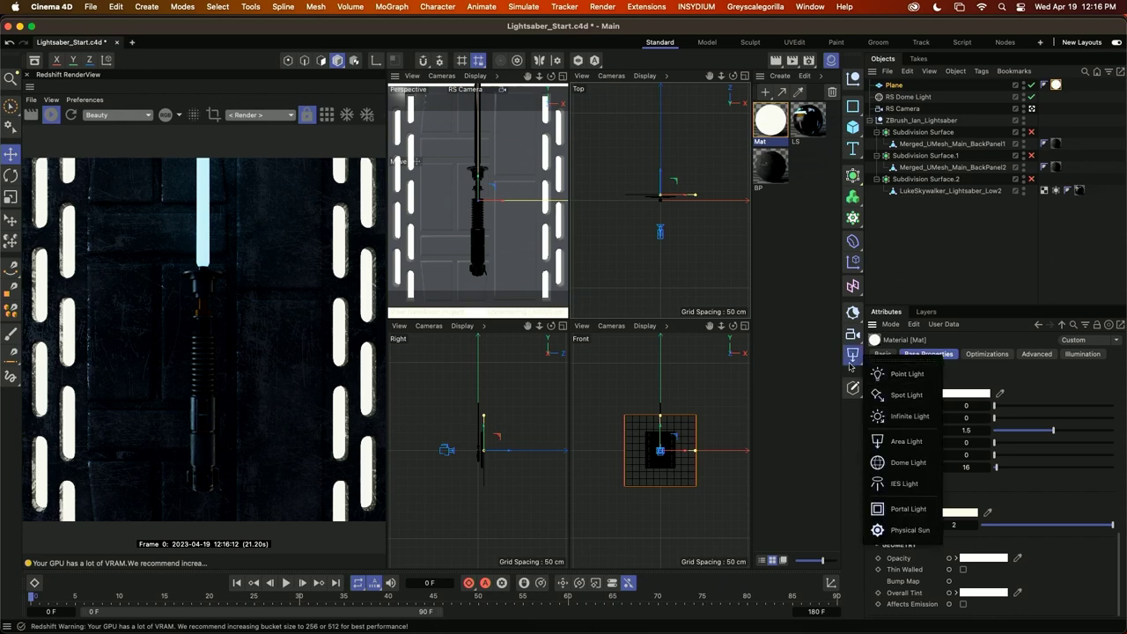
{"action": "left_click", "coordinate": [904, 441]}
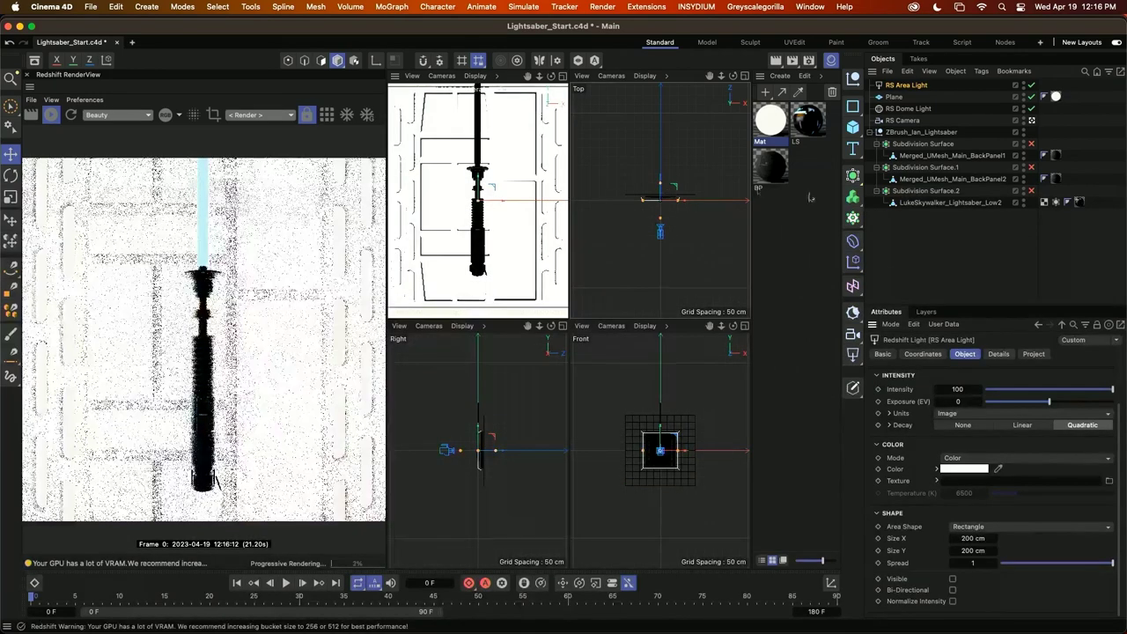
{"action": "left_click", "coordinate": [998, 353]}
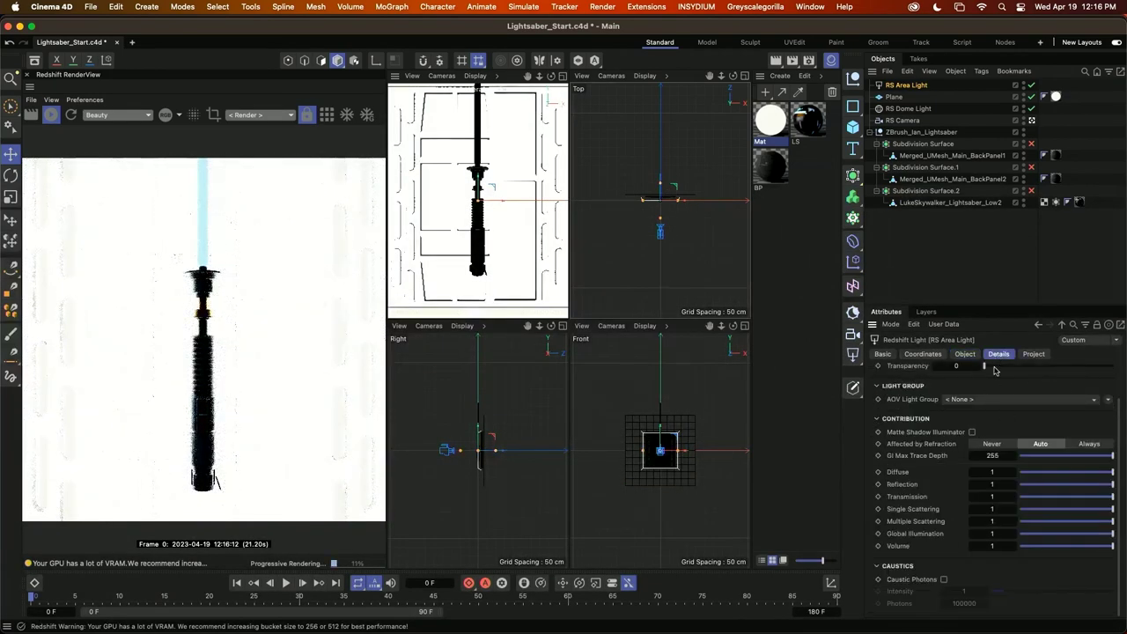
{"action": "left_click", "coordinate": [936, 354]}
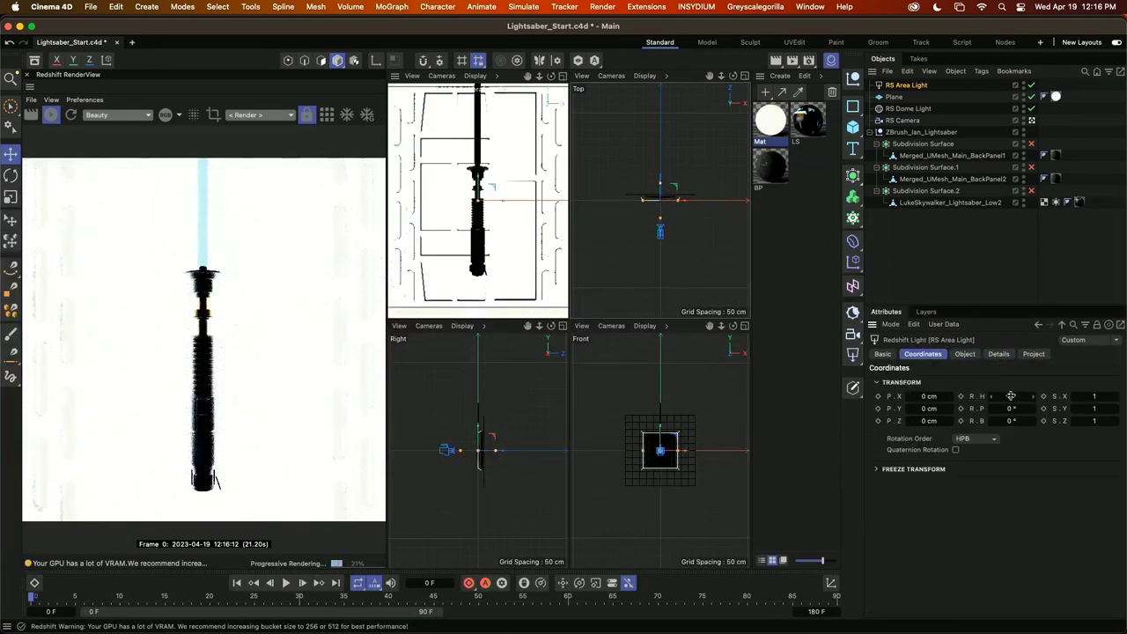
{"action": "left_click_drag", "start_coordinate": [1011, 395], "coordinate": [1052, 396]}
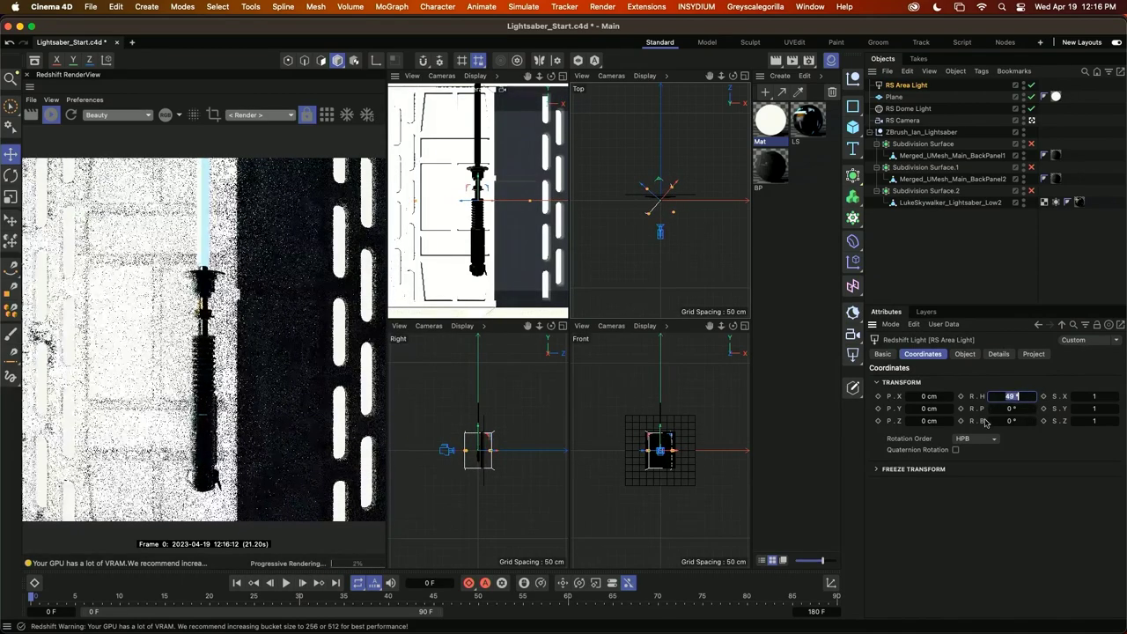
{"action": "type", "text": "90"}
{"action": "key", "text": "Return"}
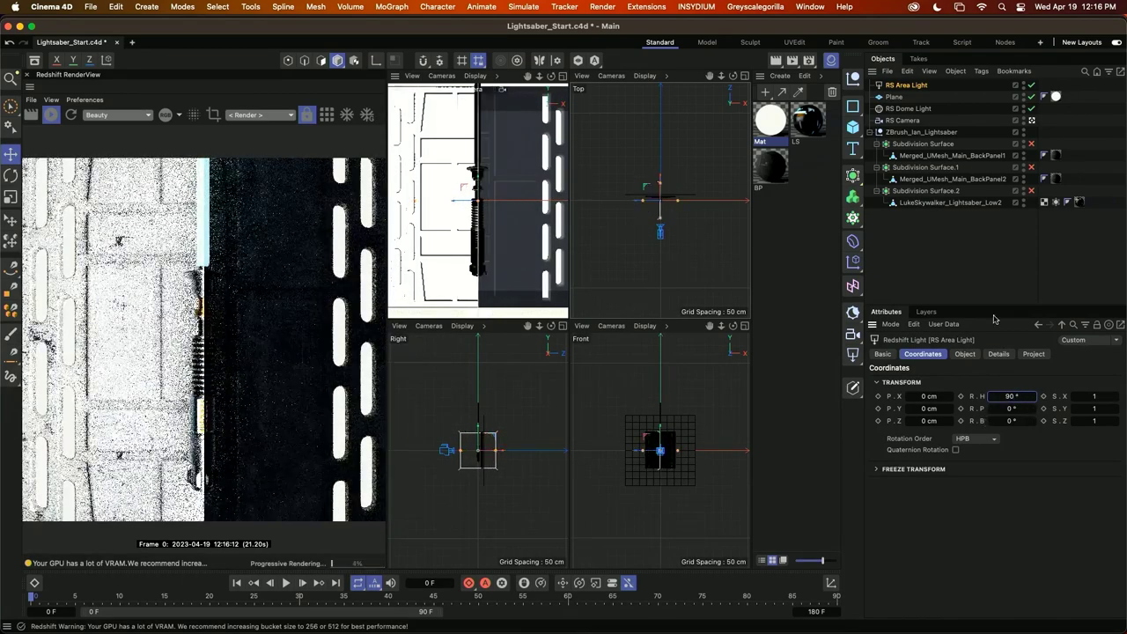
Narrow the area light's Size X to 17 cm and move it to the right side of the lightsaber
{"action": "left_click", "coordinate": [965, 354]}
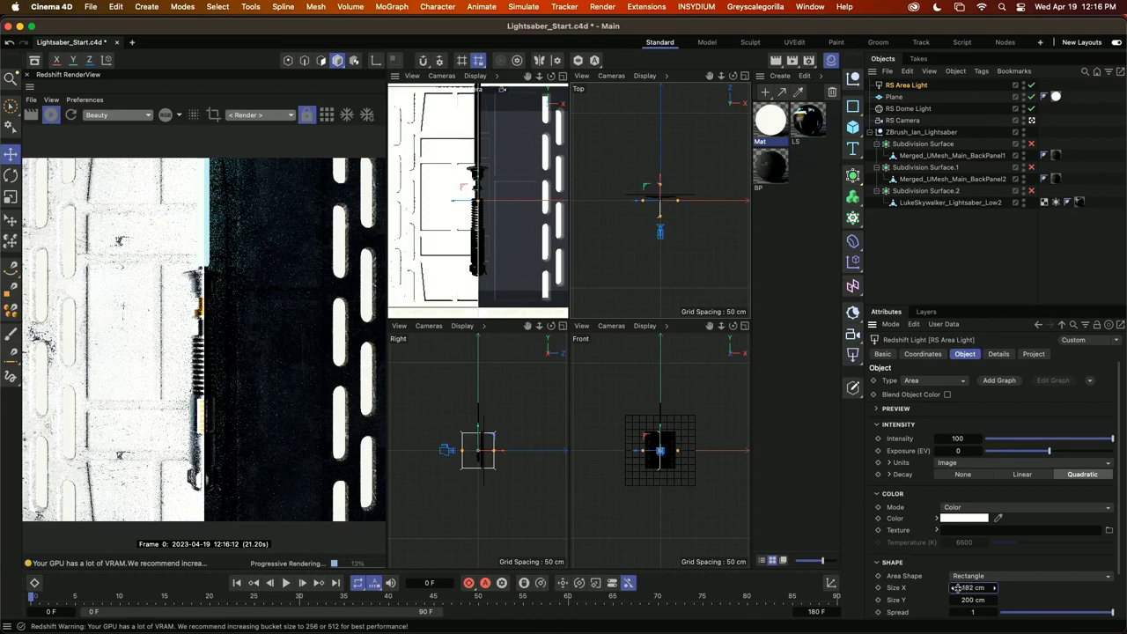
{"action": "left_click_drag", "start_coordinate": [957, 587], "coordinate": [873, 543]}
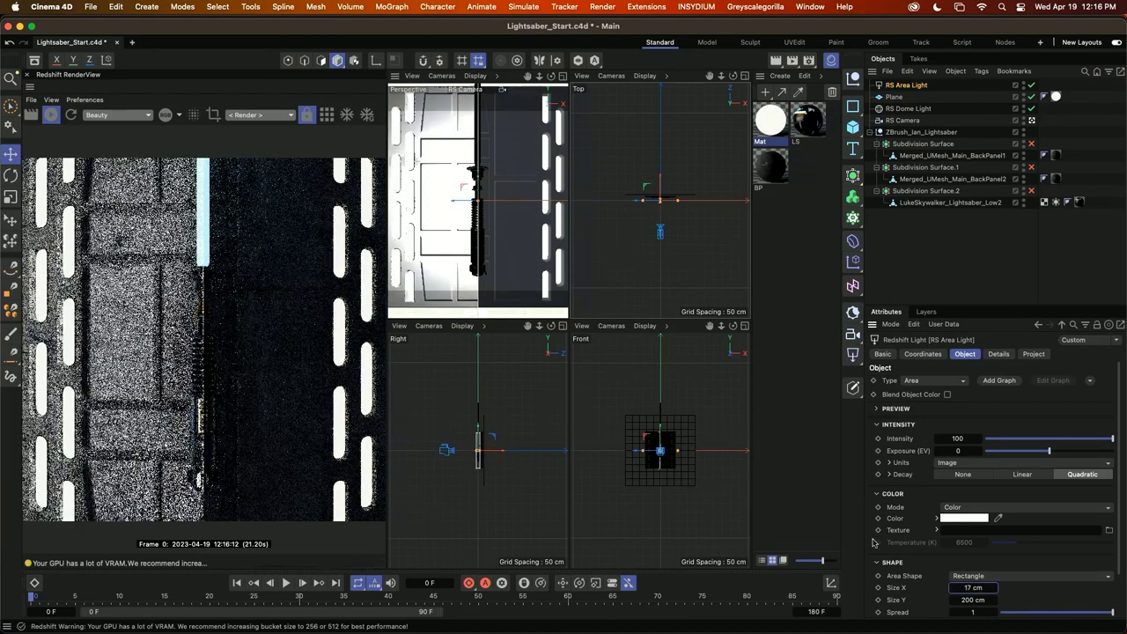
{"action": "left_click_drag", "start_coordinate": [456, 206], "coordinate": [483, 206]}
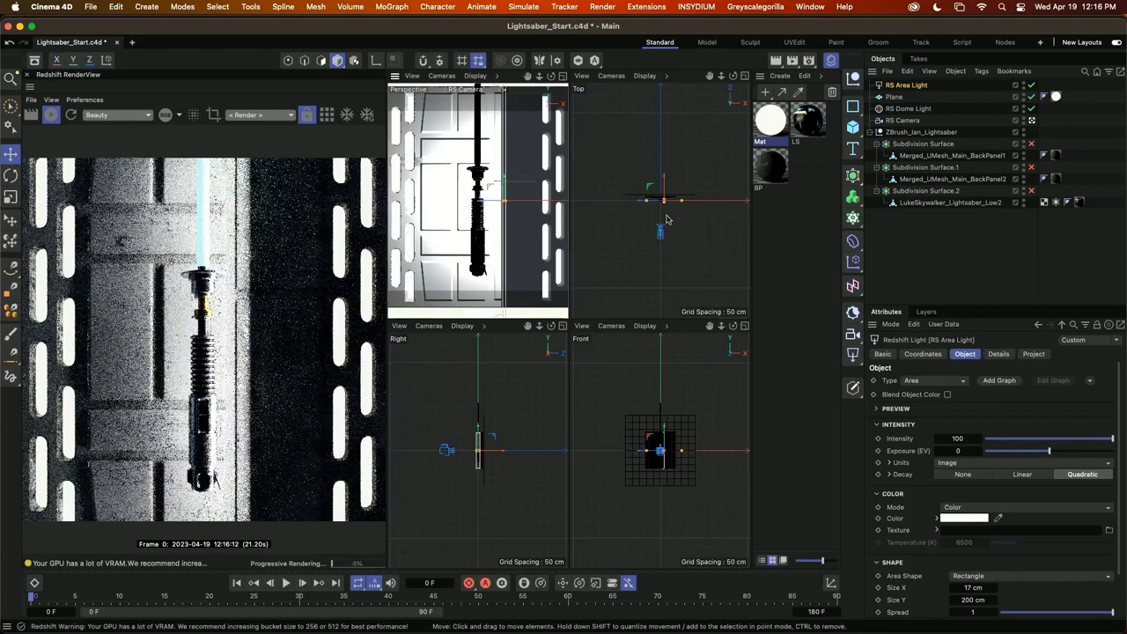
Set the area light's Size X to 2 cm and shift it slightly back toward the panel
{"action": "left_click", "coordinate": [682, 176]}
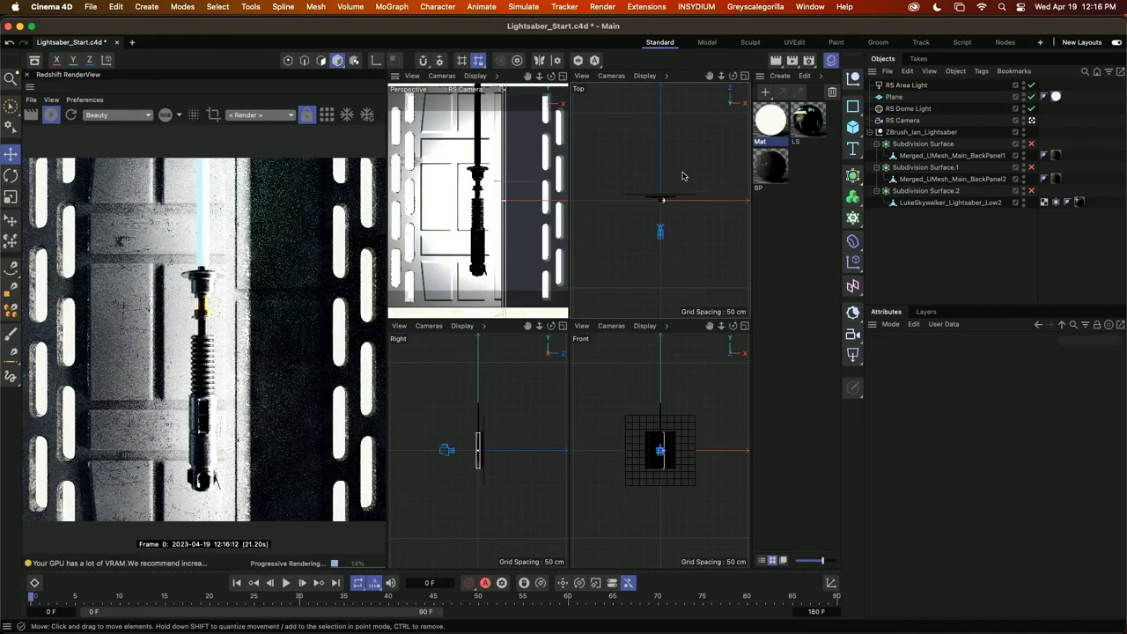
{"action": "scroll", "coordinate": [682, 180], "scroll_direction": "up", "scroll_amount": 5}
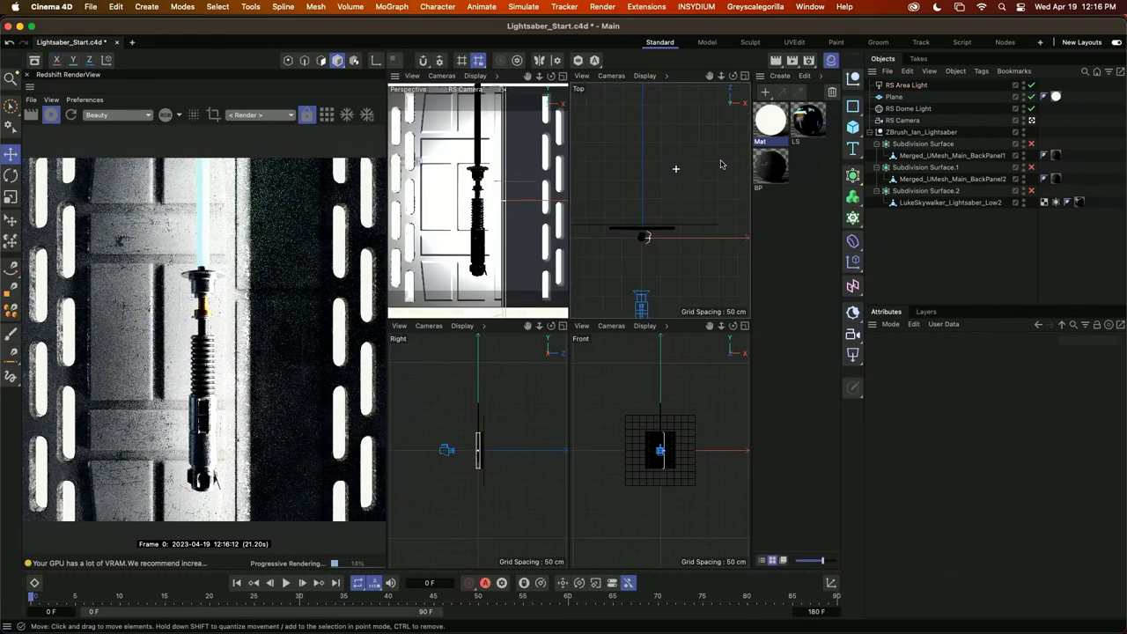
{"action": "left_click", "coordinate": [905, 85]}
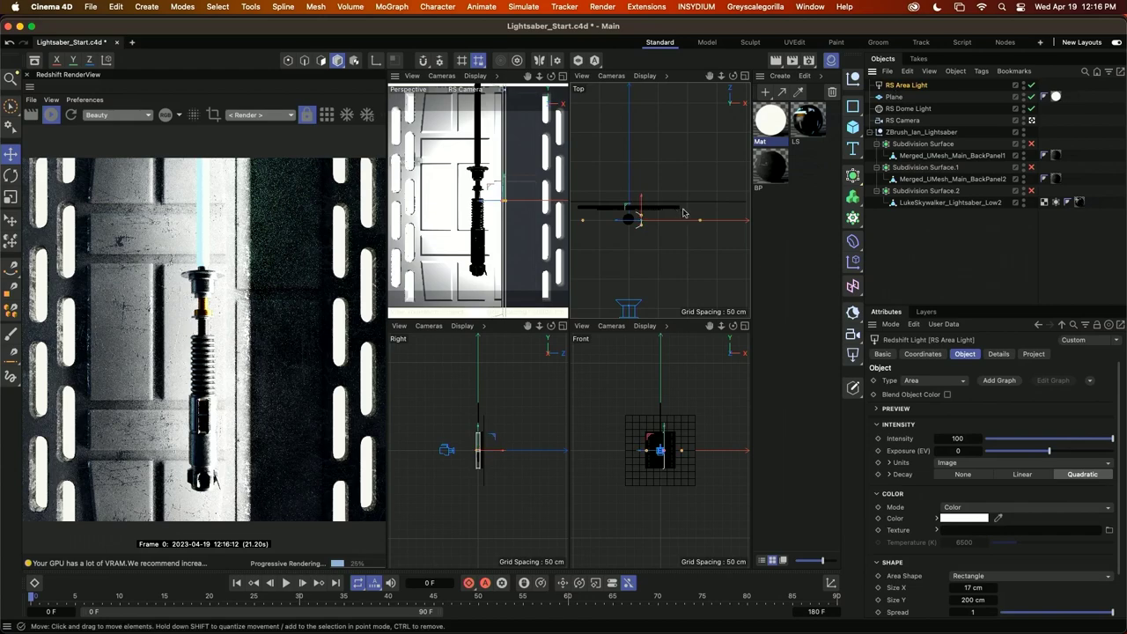
{"action": "left_click", "coordinate": [966, 587]}
{"action": "type", "text": "2"}
{"action": "key", "text": "Return"}
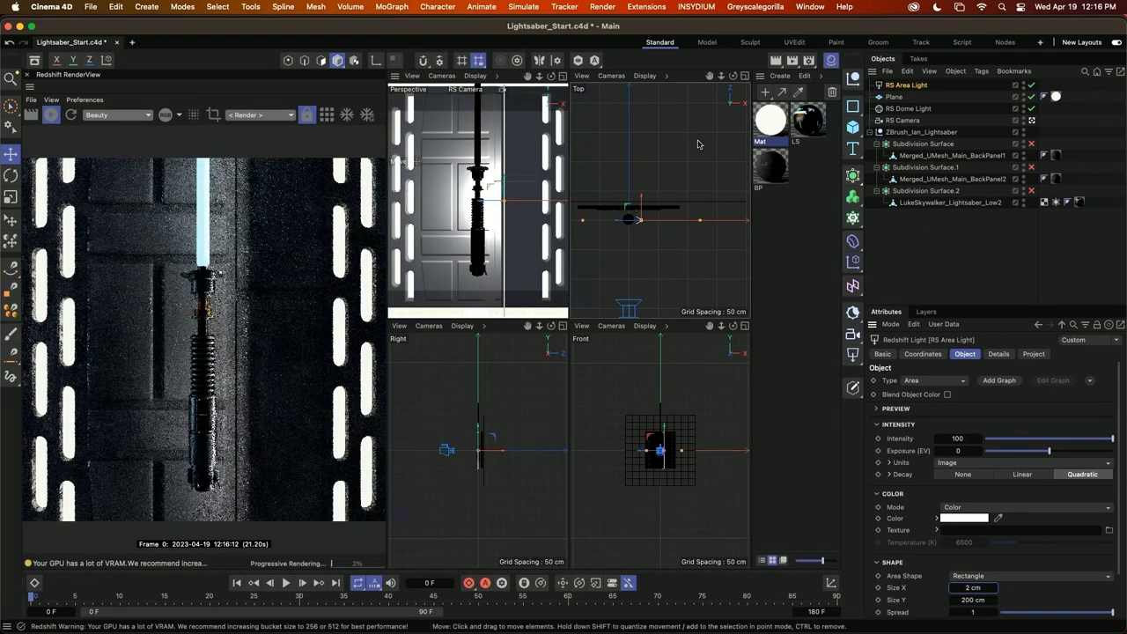
{"action": "left_click_drag", "start_coordinate": [628, 209], "coordinate": [630, 205]}
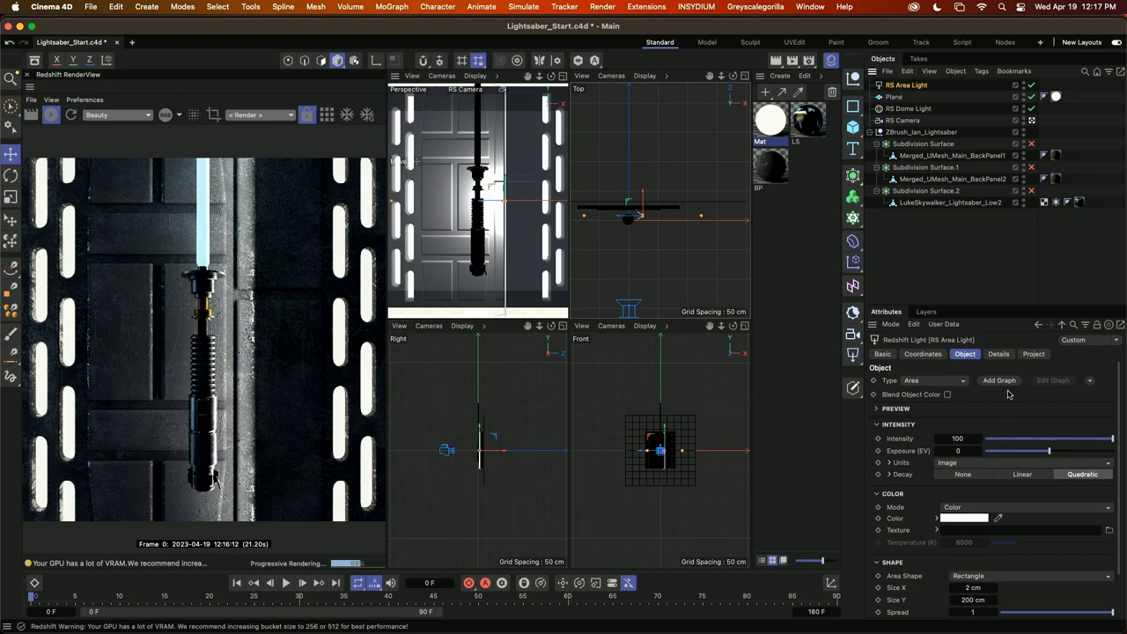
Switch the area light's project mode to Include and add Subdivision Surface.2 so it lights only the lightsaber
{"action": "left_click", "coordinate": [1033, 354]}
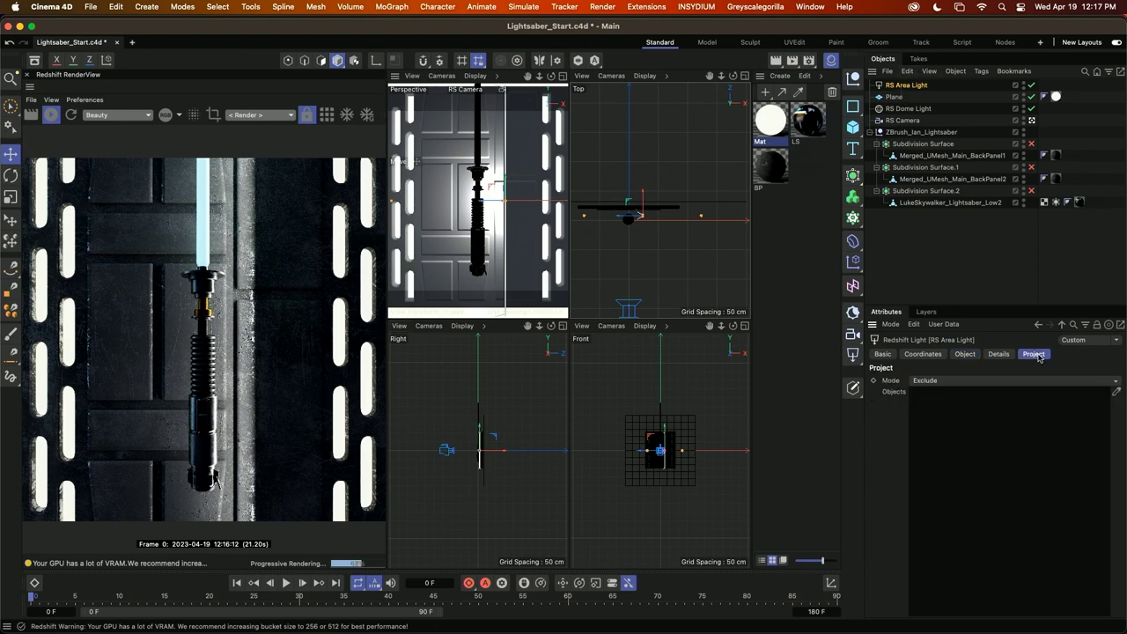
{"action": "left_click", "coordinate": [934, 382]}
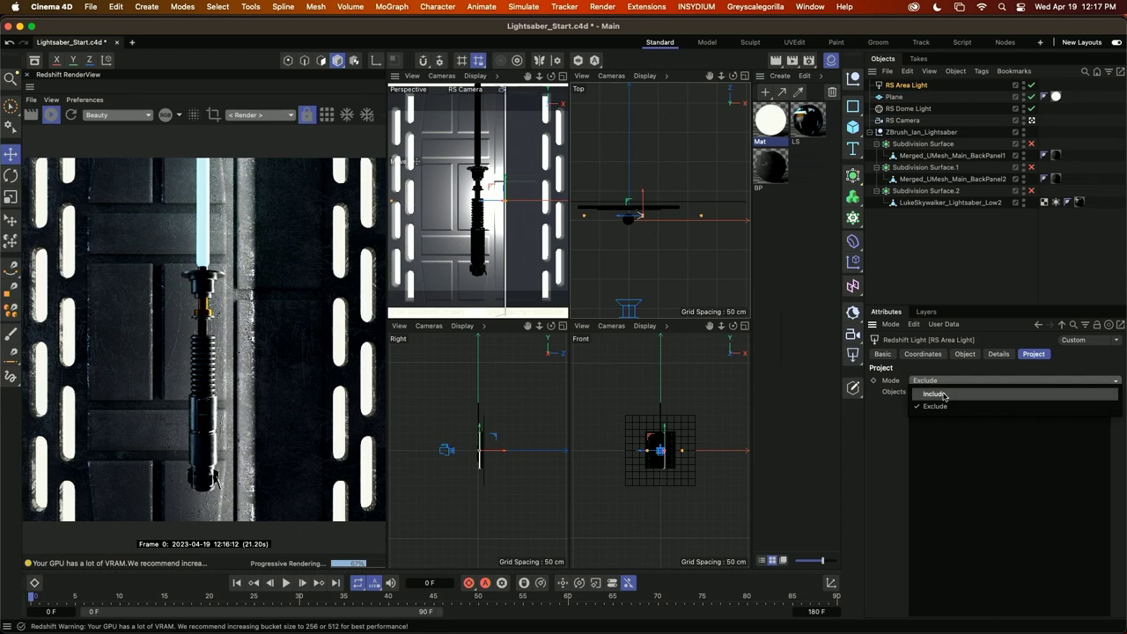
{"action": "left_click", "coordinate": [935, 394]}
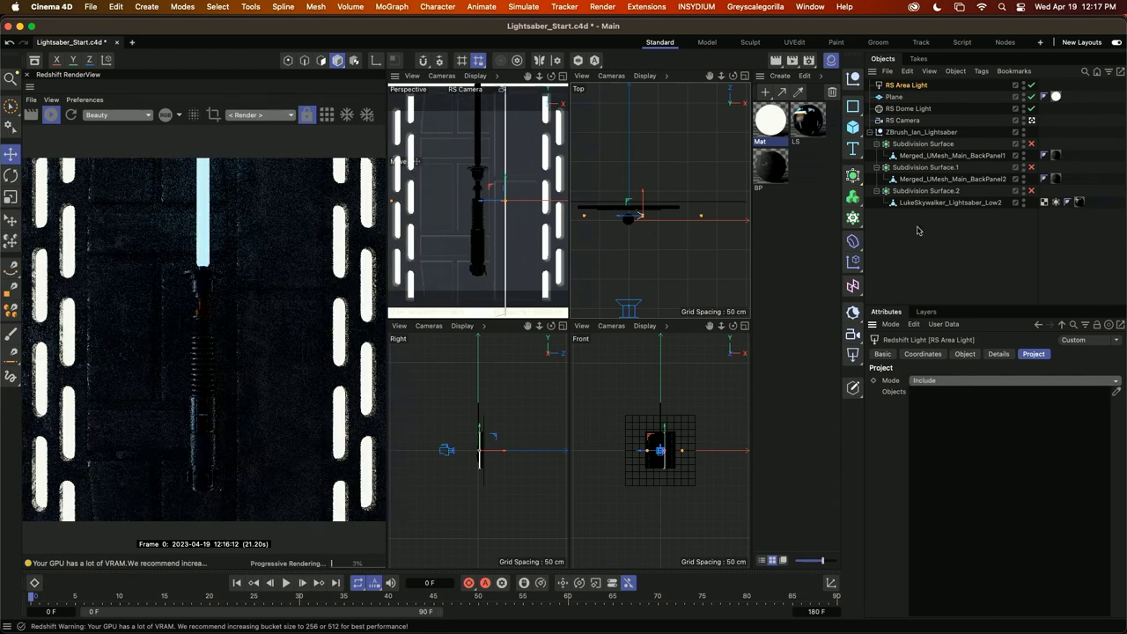
{"action": "left_click_drag", "start_coordinate": [915, 199], "coordinate": [942, 393]}
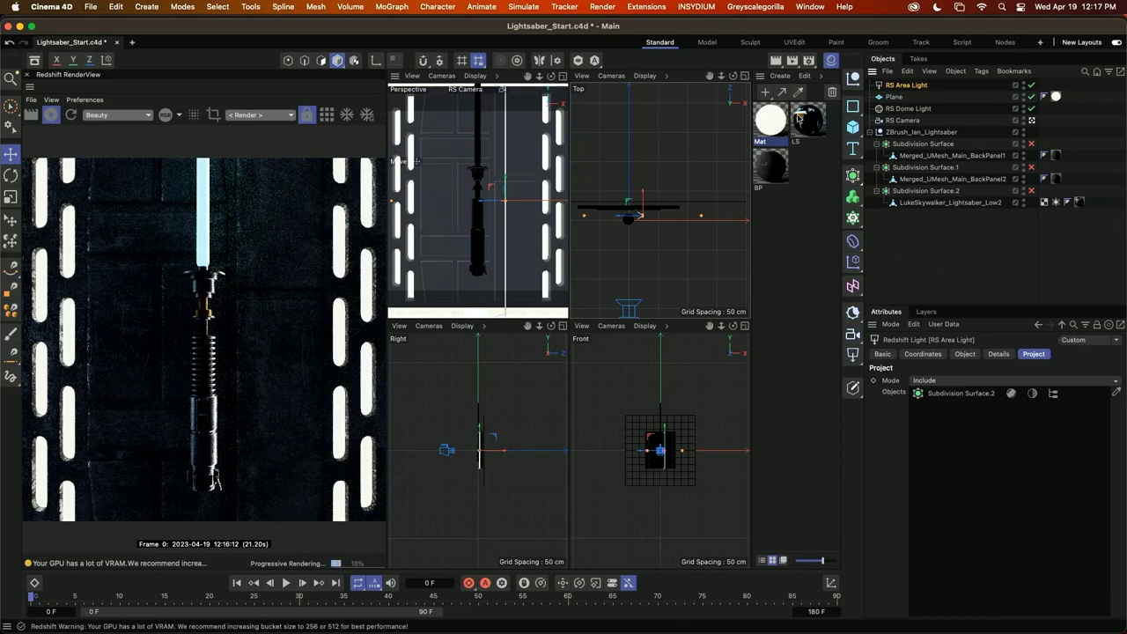
Set the area light's intensity to 20 and its color to a warm pale orange, RGB 247, 208, 156
{"action": "left_click", "coordinate": [964, 353]}
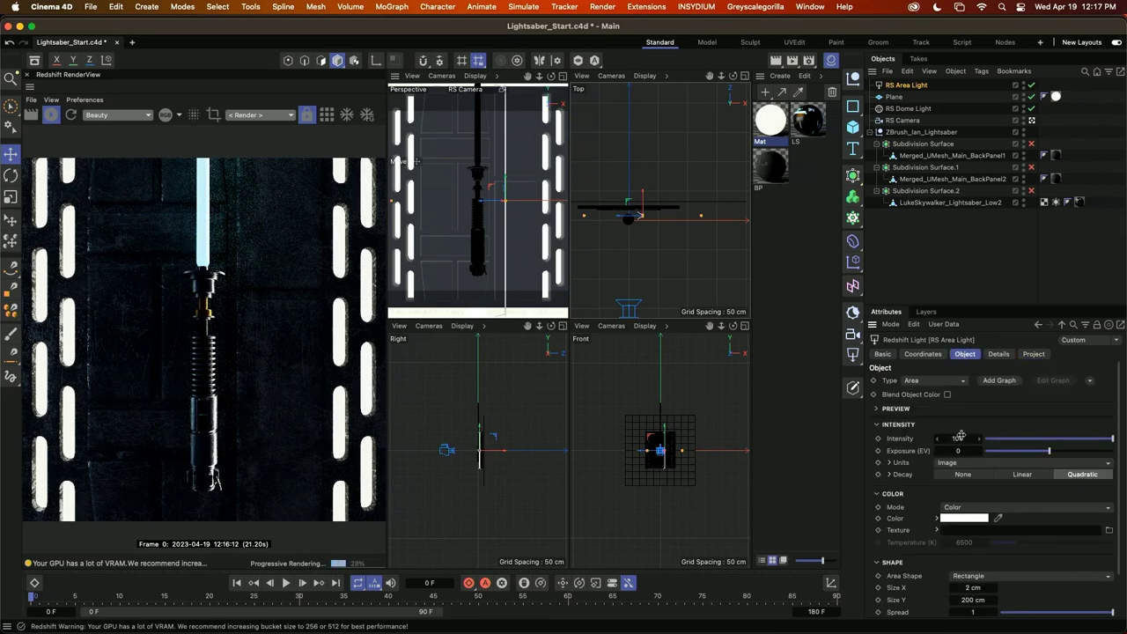
{"action": "left_click", "coordinate": [959, 437]}
{"action": "type", "text": "20"}
{"action": "key", "text": "Return"}
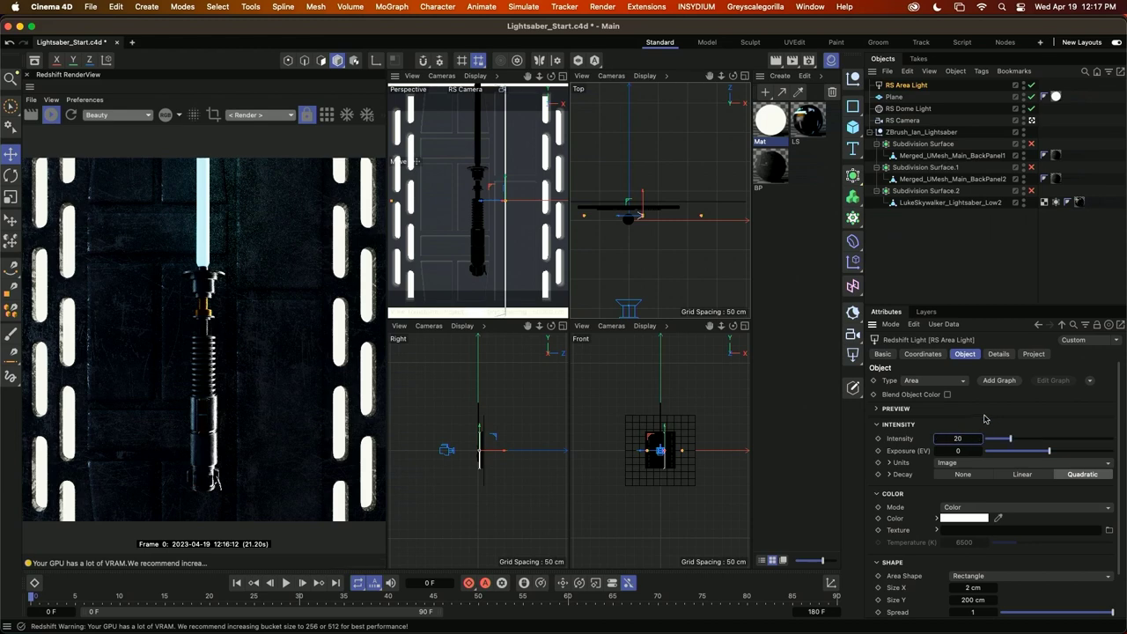
{"action": "left_click", "coordinate": [968, 518]}
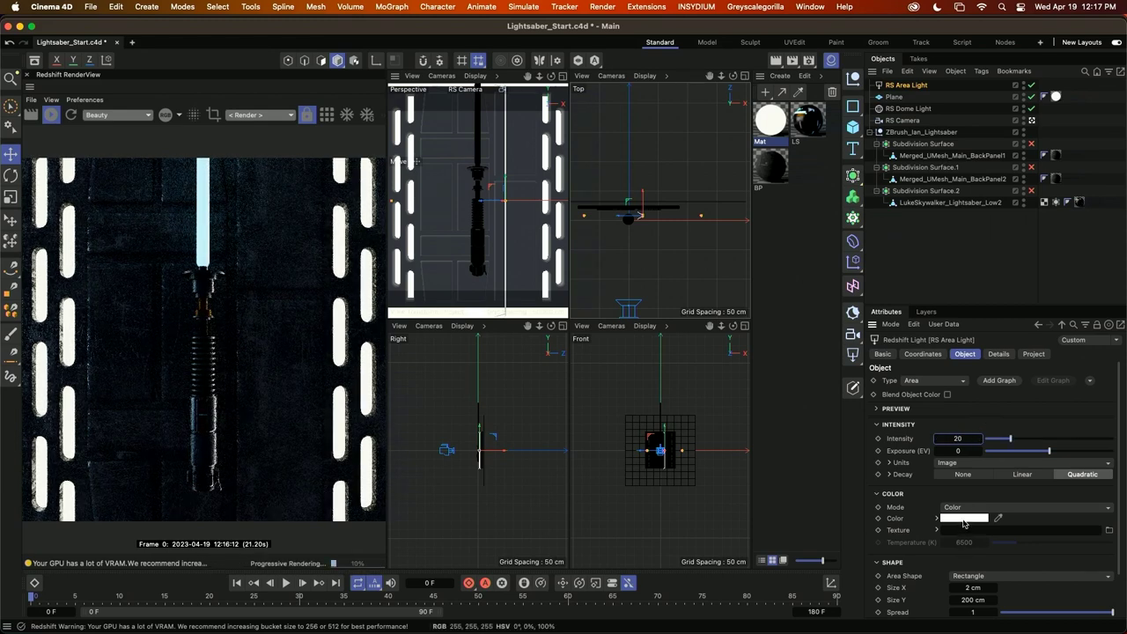
{"action": "left_click", "coordinate": [998, 597]}
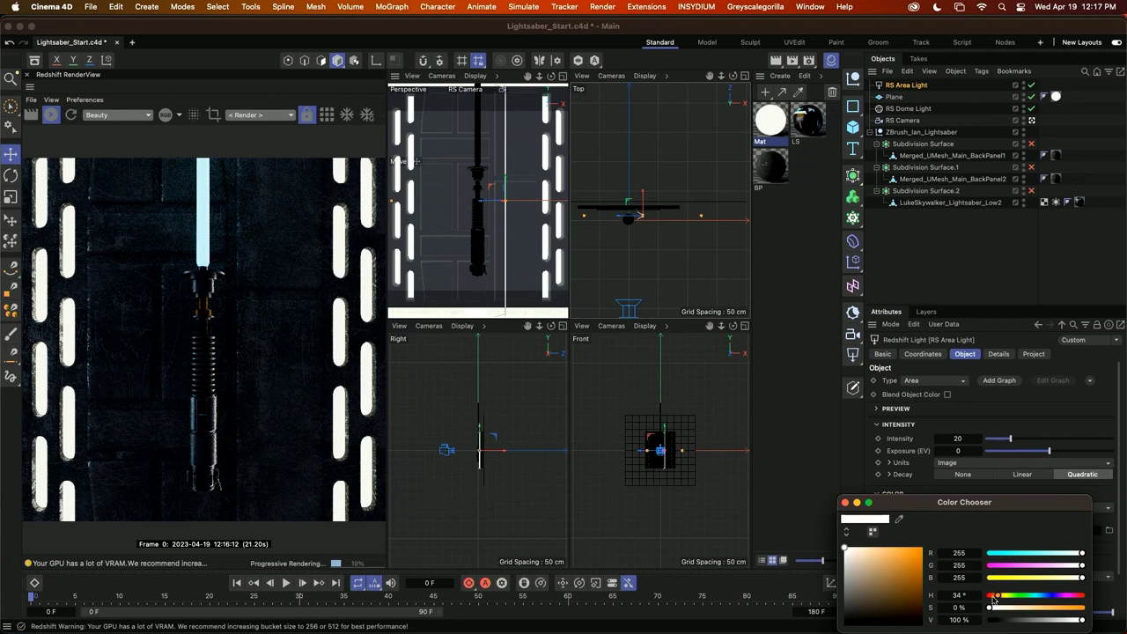
{"action": "left_click", "coordinate": [872, 551]}
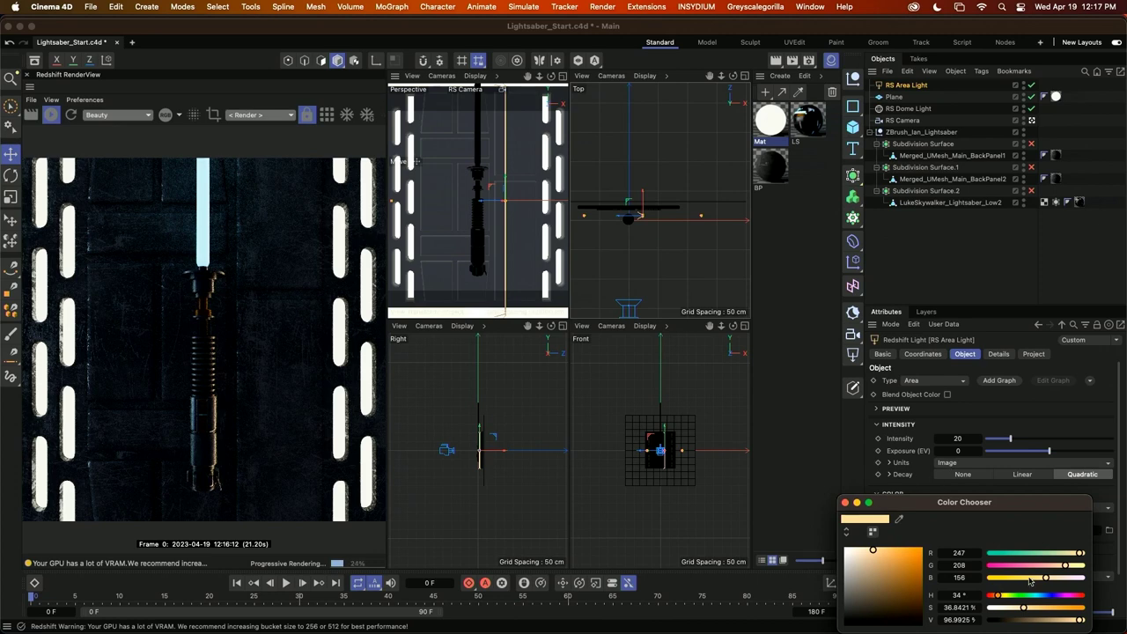
Add a new Redshift area light and set its heading rotation to 180°
{"action": "left_click", "coordinate": [844, 502]}
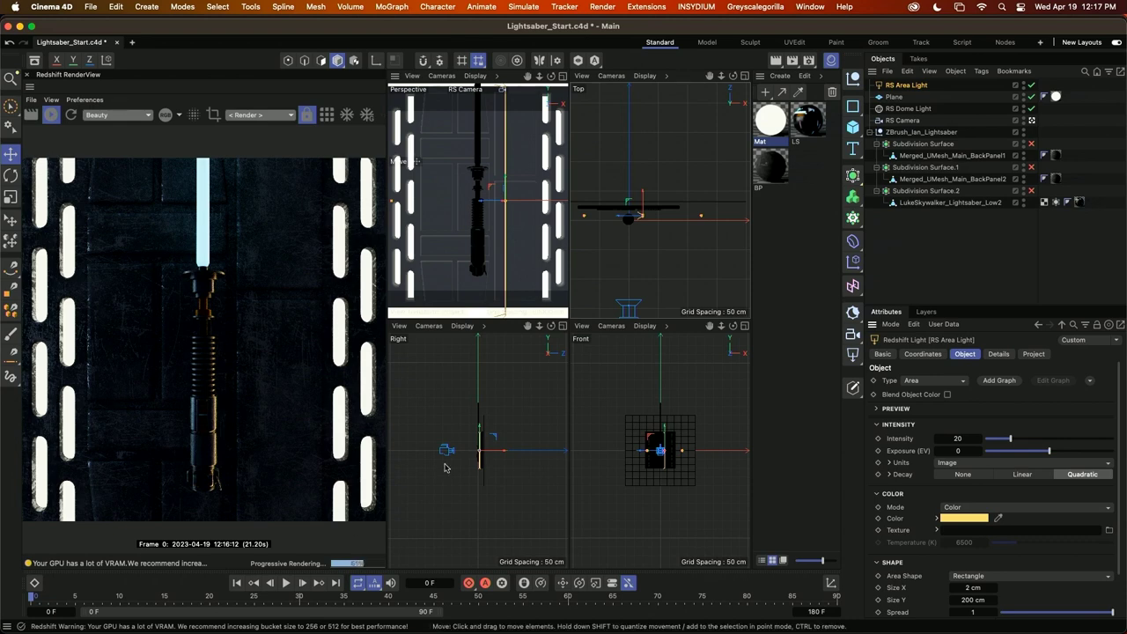
{"action": "left_click", "coordinate": [853, 356]}
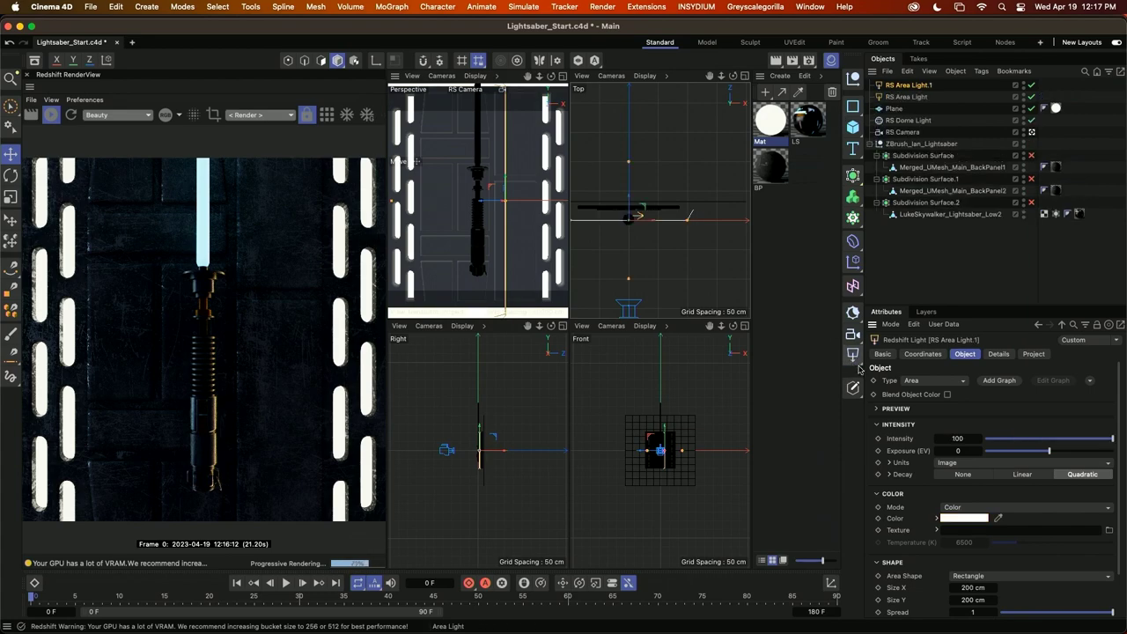
{"action": "left_click", "coordinate": [923, 353]}
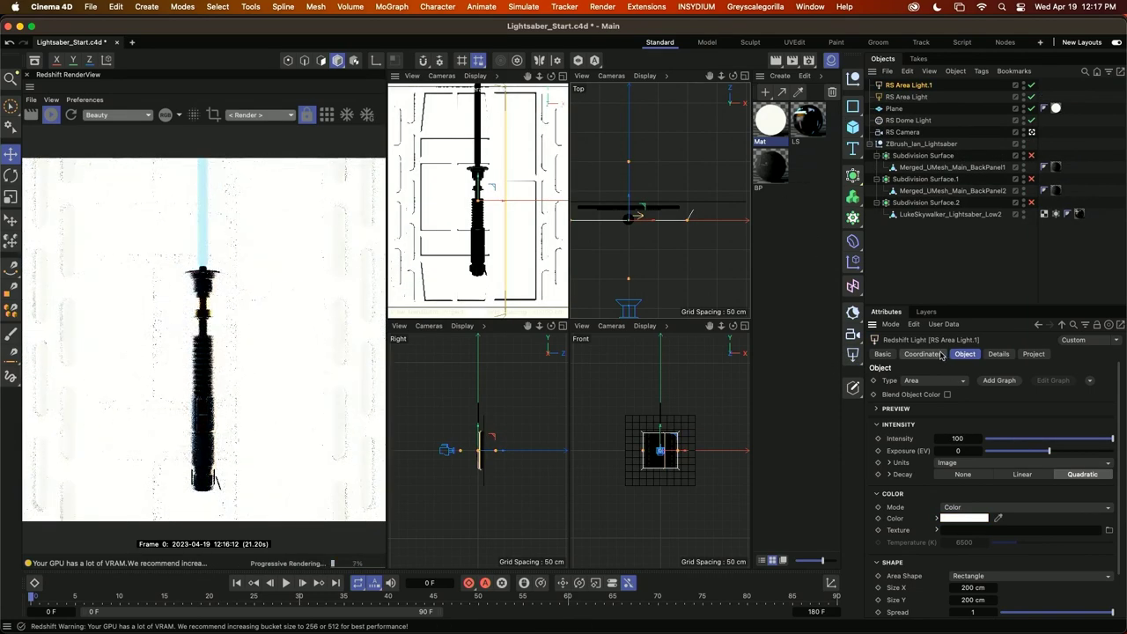
{"action": "left_click", "coordinate": [1012, 408]}
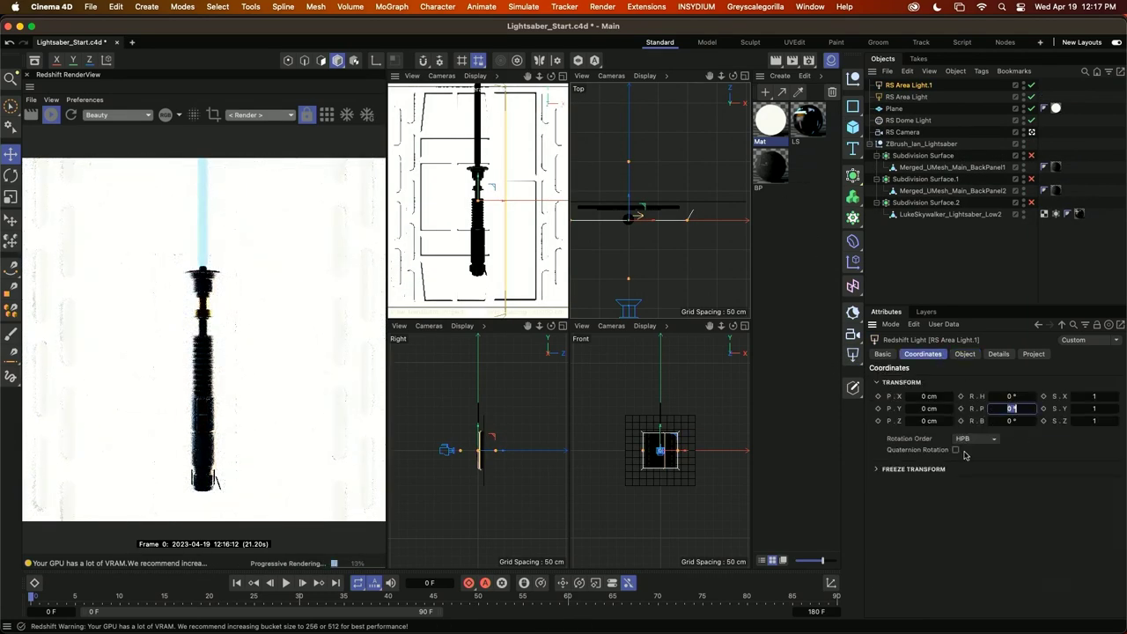
{"action": "left_click", "coordinate": [1013, 397]}
{"action": "type", "text": "180"}
{"action": "key", "text": "Return"}
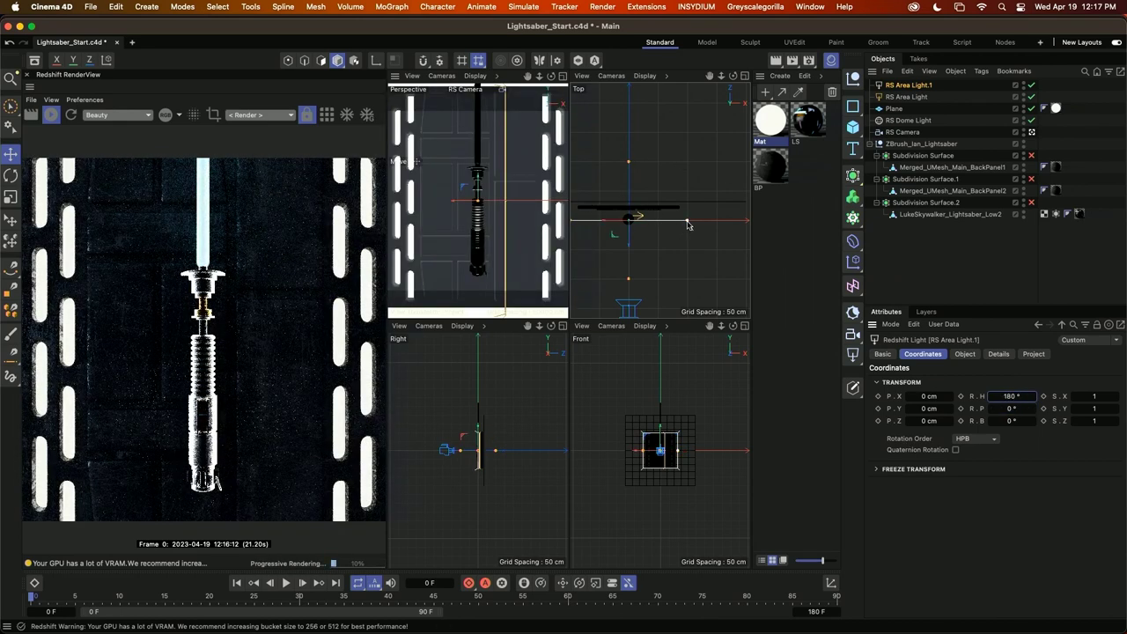
Narrow the new area light to about 23 cm wide at the back panel's left end and place a copy at the right end
{"action": "left_click_drag", "start_coordinate": [686, 220], "coordinate": [567, 223]}
{"action": "key", "text": "super+c"}
{"action": "key", "text": "super+v"}
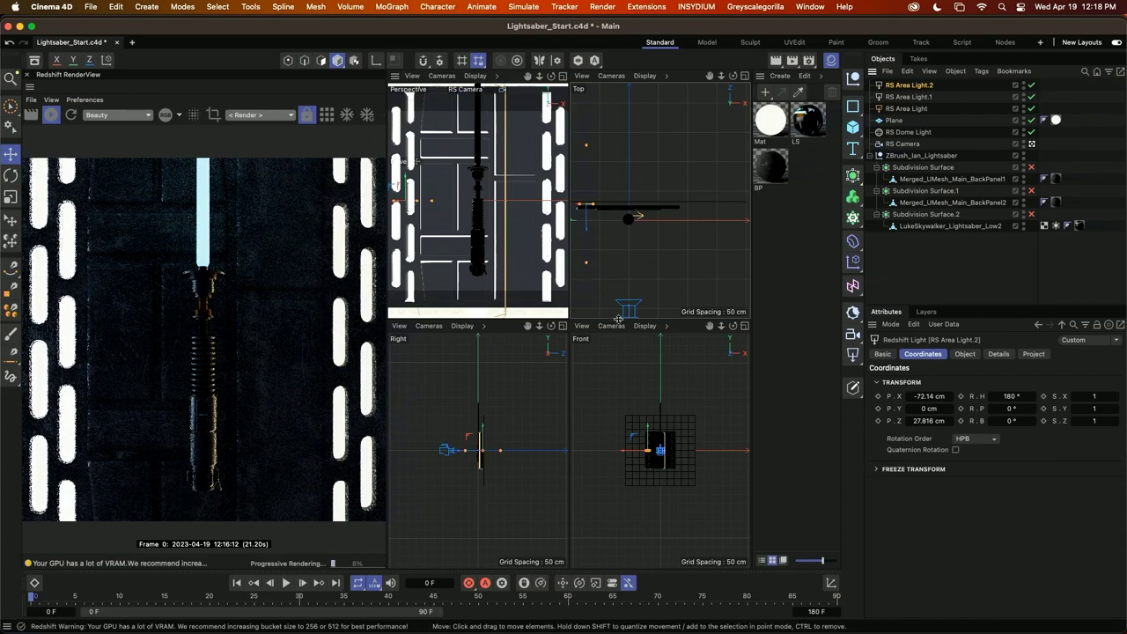
{"action": "middle_click_drag", "start_coordinate": [642, 281], "coordinate": [674, 288], "text": "alt"}
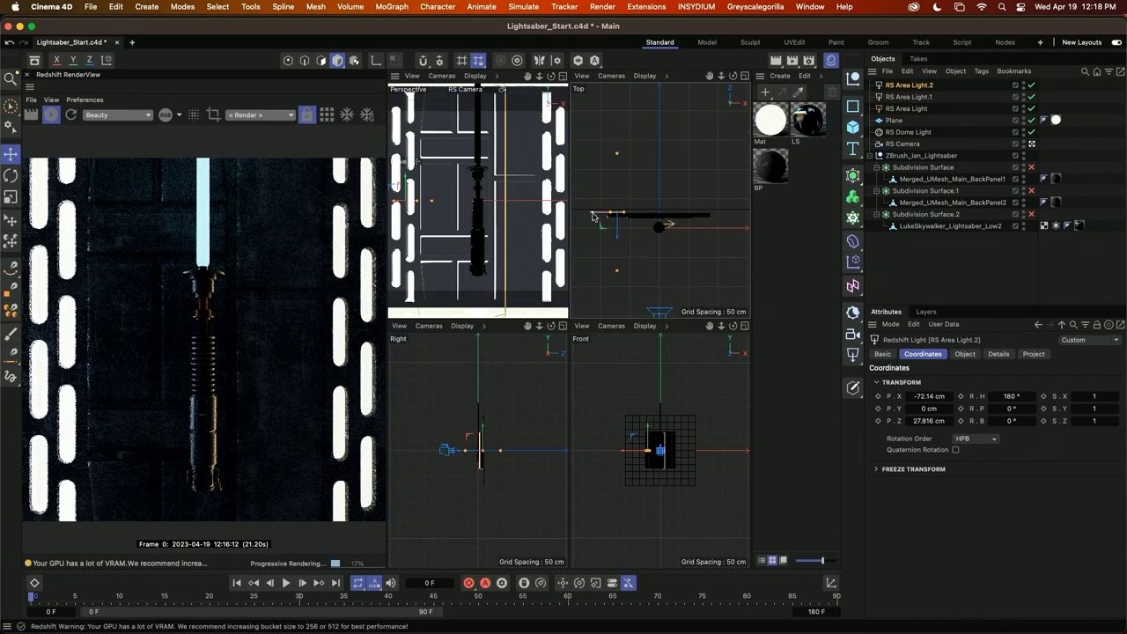
{"action": "left_click_drag", "start_coordinate": [593, 217], "coordinate": [671, 222]}
{"action": "scroll", "coordinate": [669, 220], "scroll_direction": "up", "scroll_amount": 2}
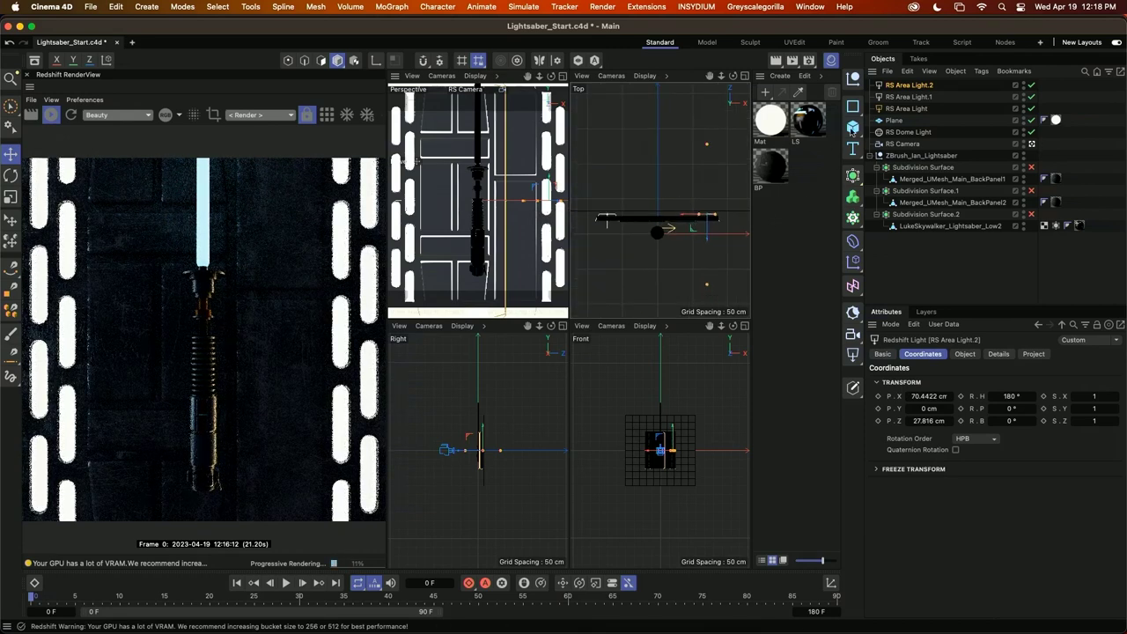
Set the intensity of both panel-edge area lights to 9 and their color to pale yellow, RGB 255, 255, 212
{"action": "left_click", "coordinate": [907, 96], "text": "shift"}
{"action": "left_click", "coordinate": [965, 353]}
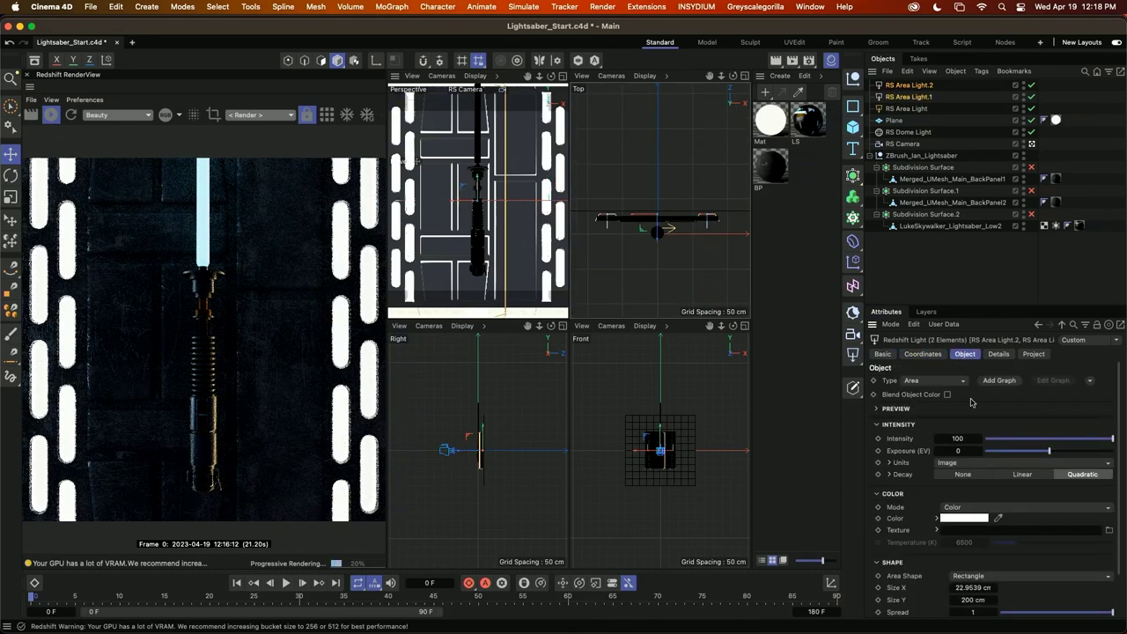
{"action": "left_click", "coordinate": [957, 437]}
{"action": "type", "text": "9"}
{"action": "key", "text": "Return"}
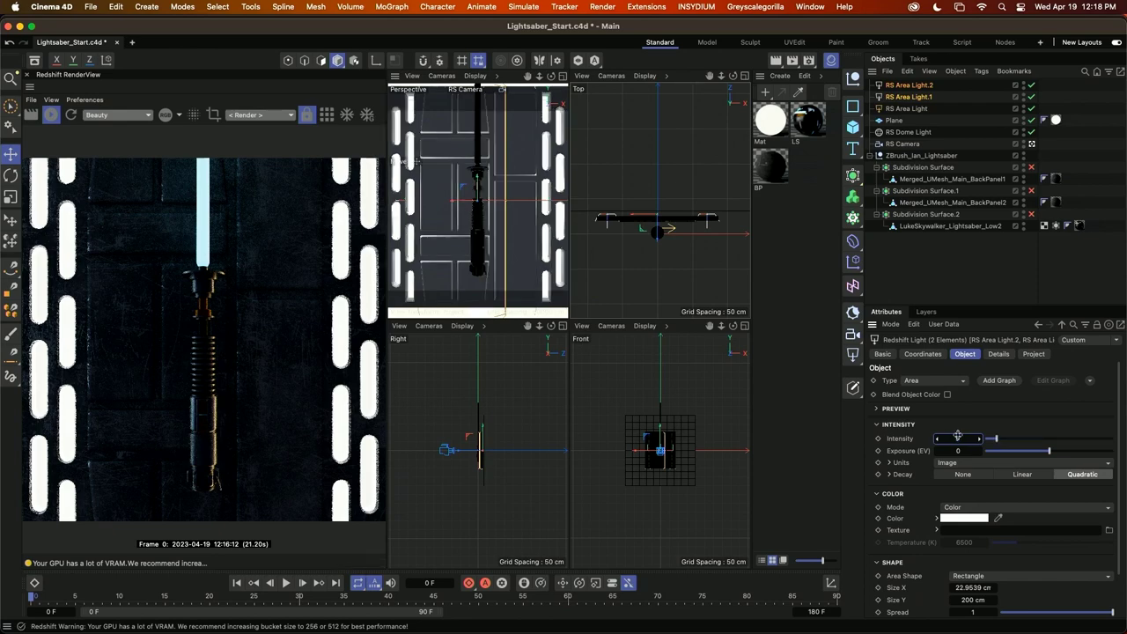
{"action": "left_click", "coordinate": [968, 520]}
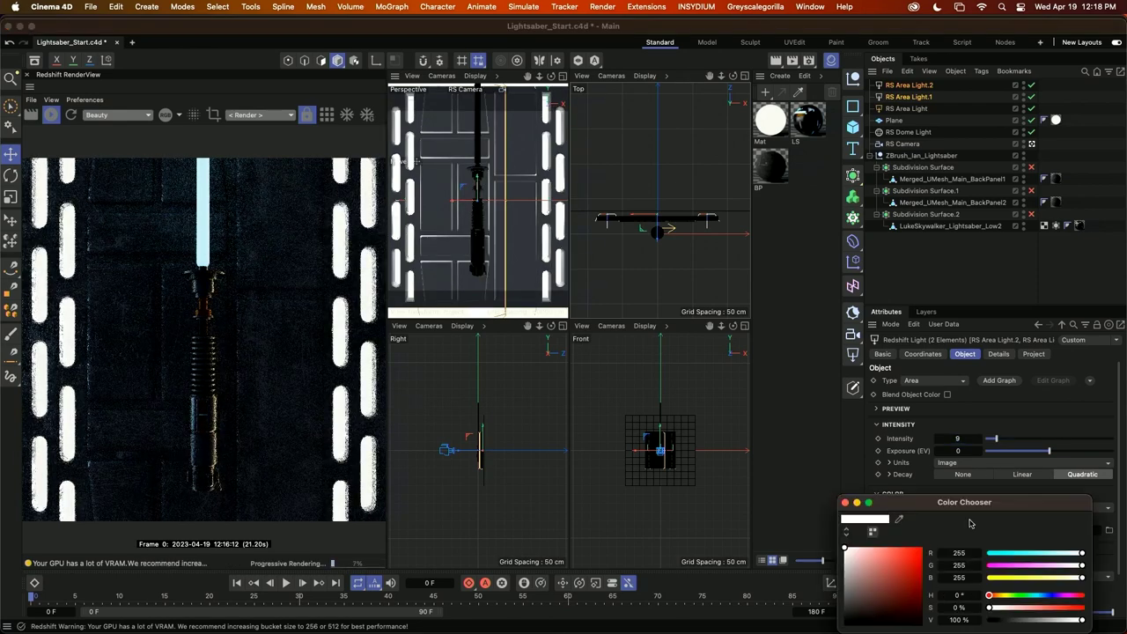
{"action": "left_click", "coordinate": [1066, 578]}
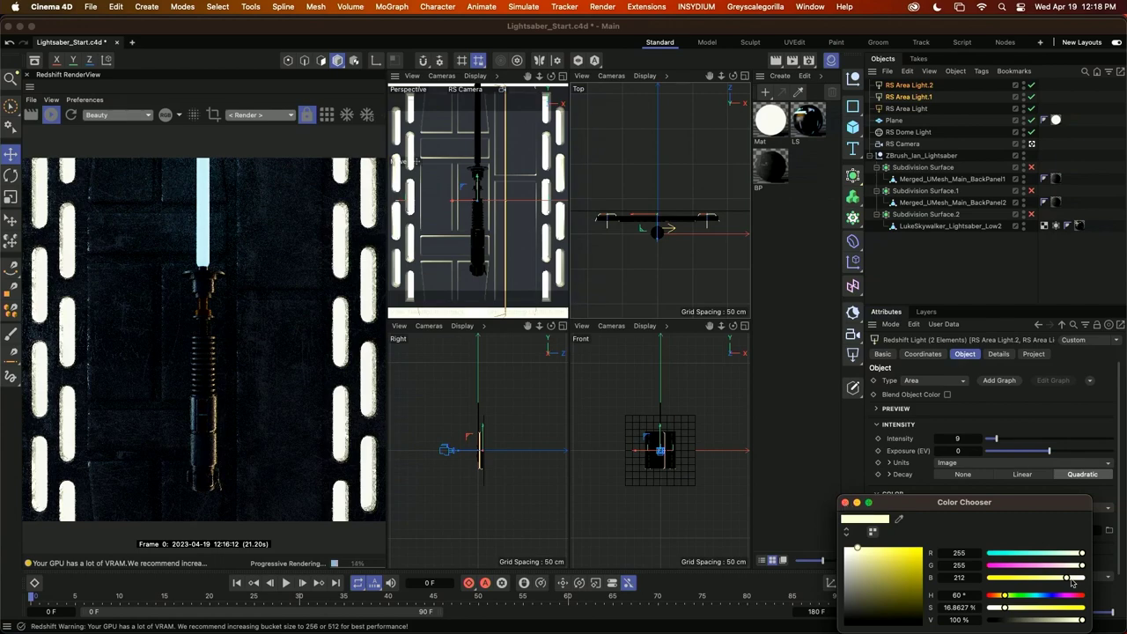
{"action": "left_click", "coordinate": [844, 502]}
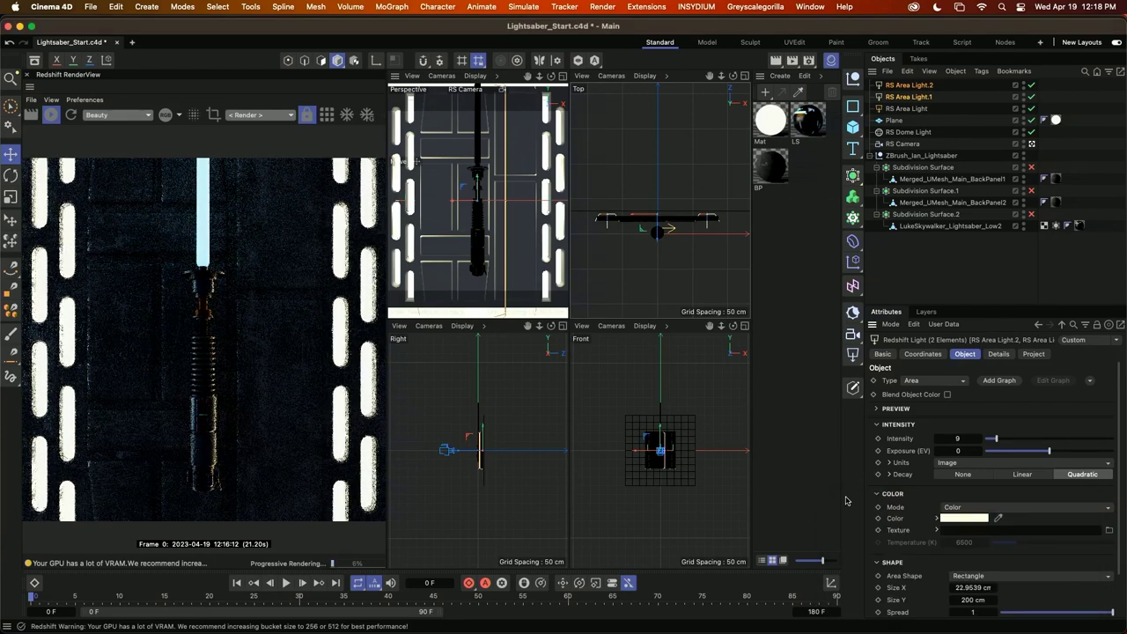
Add another area light, change its area shape to Cylinder, and set Size X and Size Y to 10 cm
{"action": "left_click", "coordinate": [913, 271]}
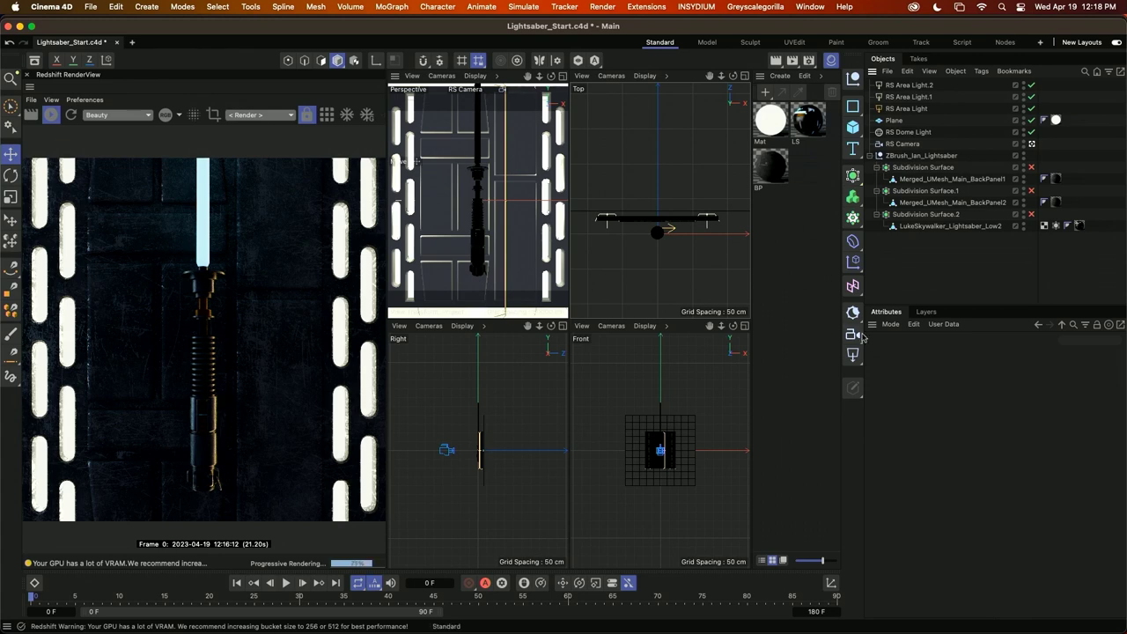
{"action": "left_click", "coordinate": [852, 354]}
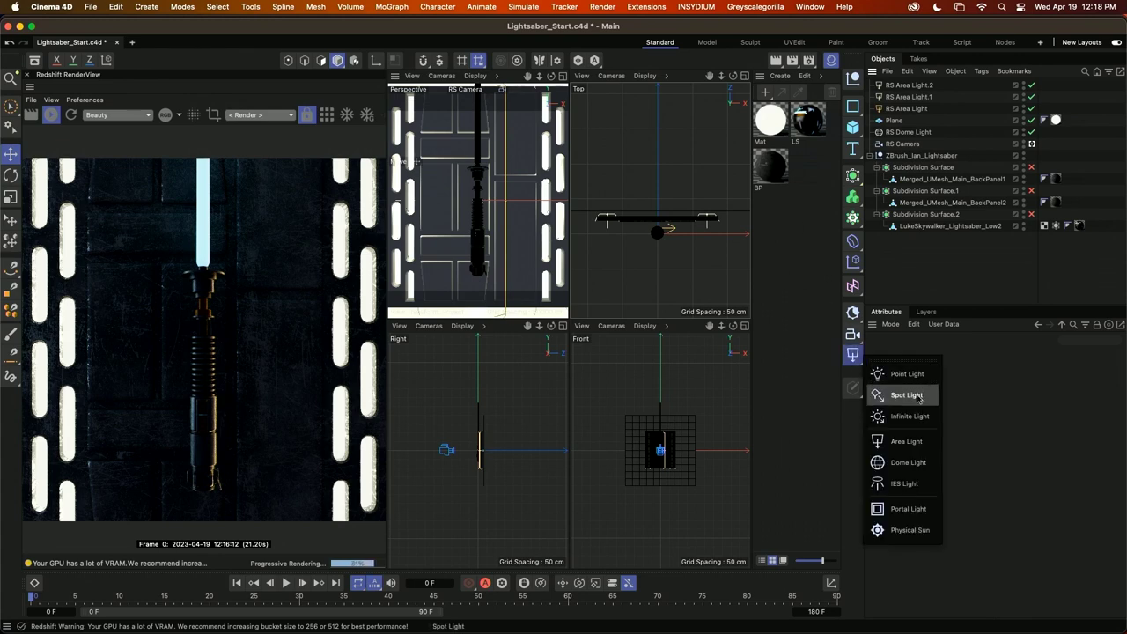
{"action": "left_click", "coordinate": [907, 440]}
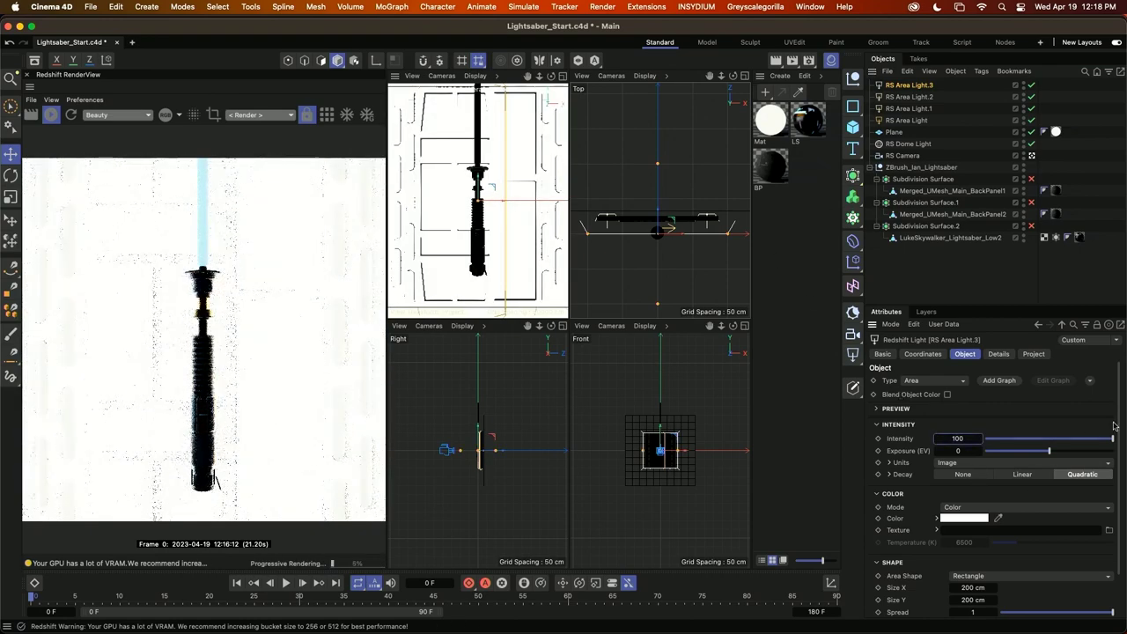
{"action": "scroll", "coordinate": [1025, 493], "scroll_direction": "down", "scroll_amount": 2}
{"action": "left_click", "coordinate": [1002, 527]}
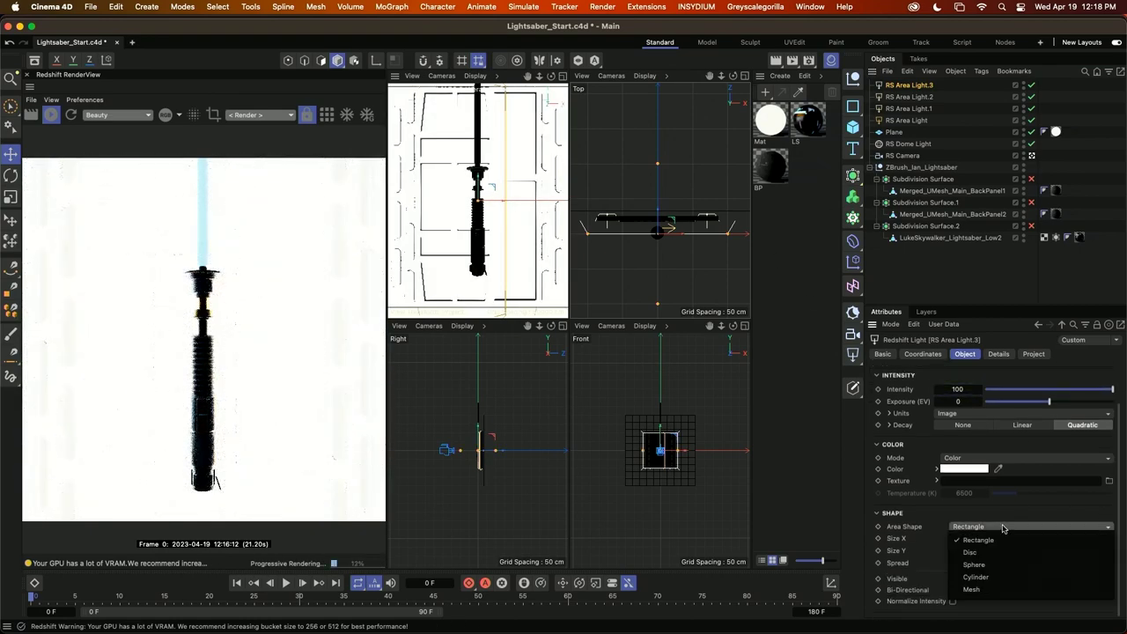
{"action": "left_click", "coordinate": [978, 577]}
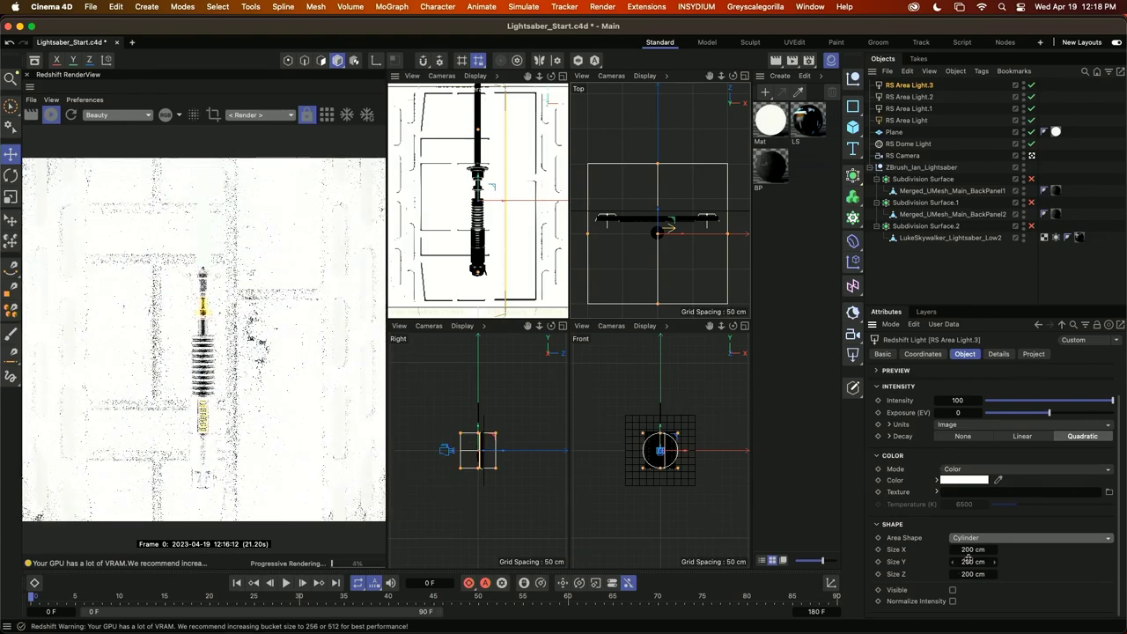
{"action": "left_click", "coordinate": [968, 549]}
{"action": "type", "text": "10"}
{"action": "key", "text": "Tab"}
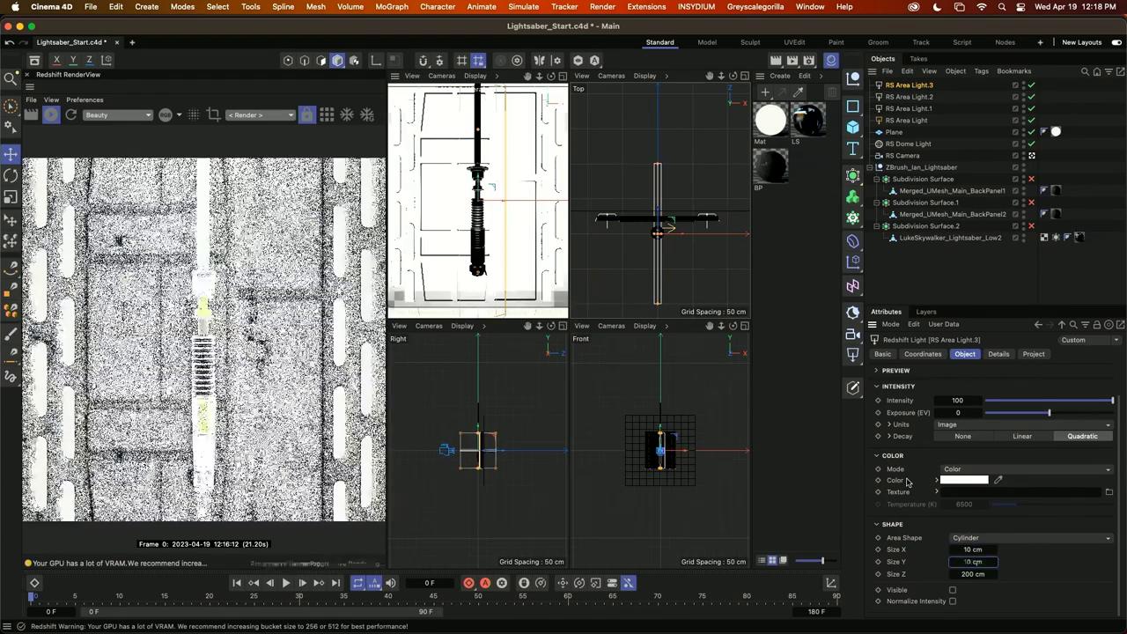
Stand the cylinder light upright with a 90° pitch and set its Size Z to 100 cm
{"action": "left_click", "coordinate": [939, 353]}
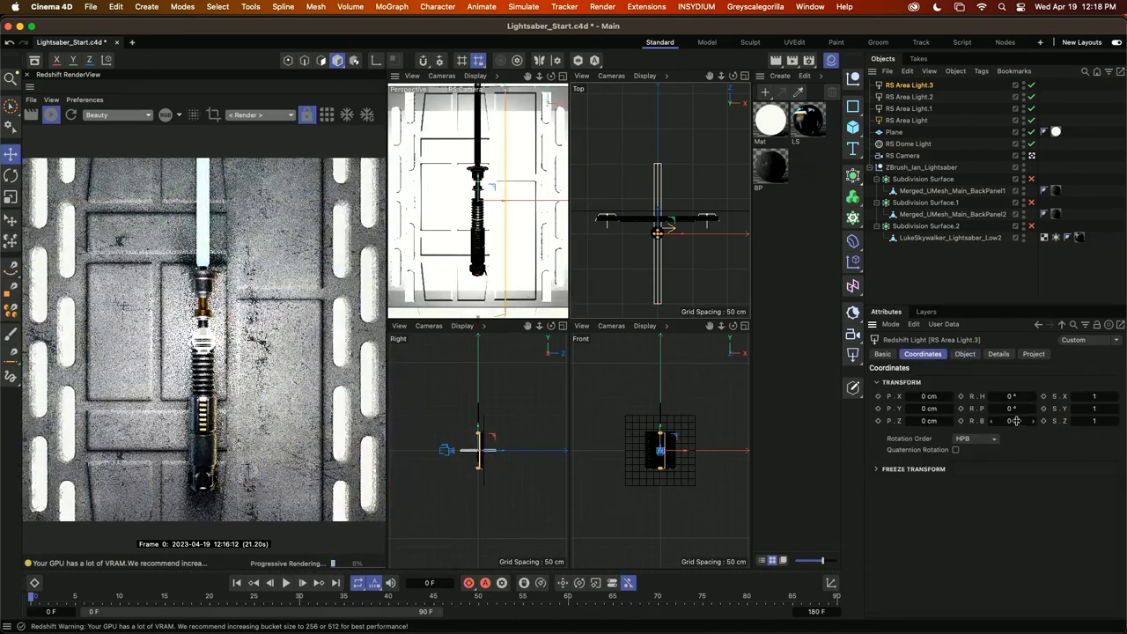
{"action": "left_click_drag", "start_coordinate": [1018, 409], "coordinate": [1018, 408]}
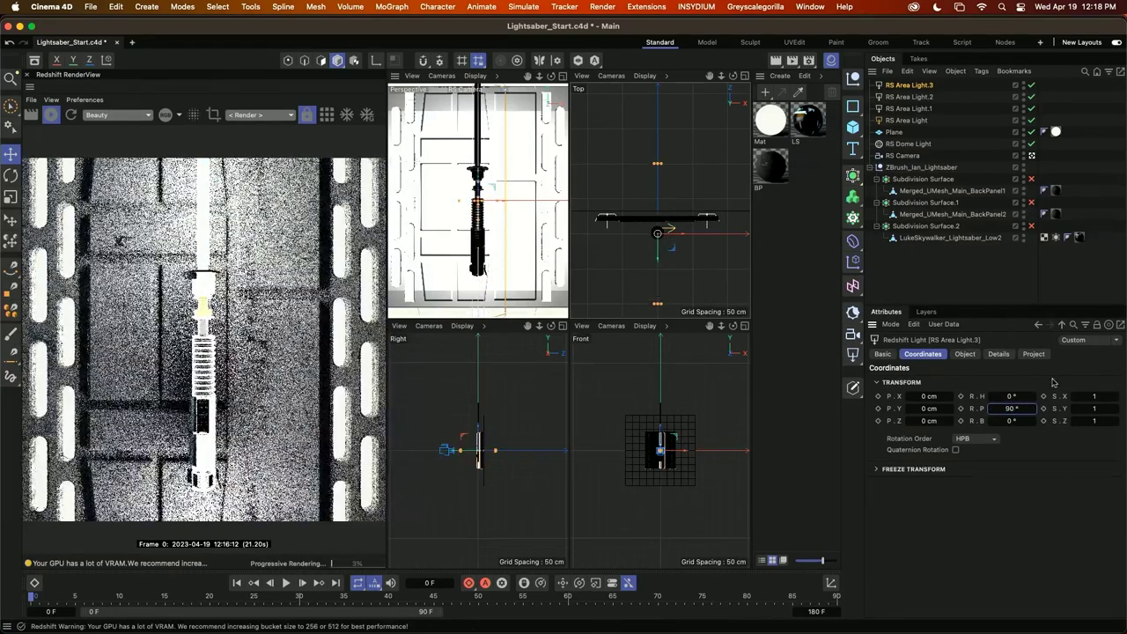
{"action": "left_click", "coordinate": [964, 354]}
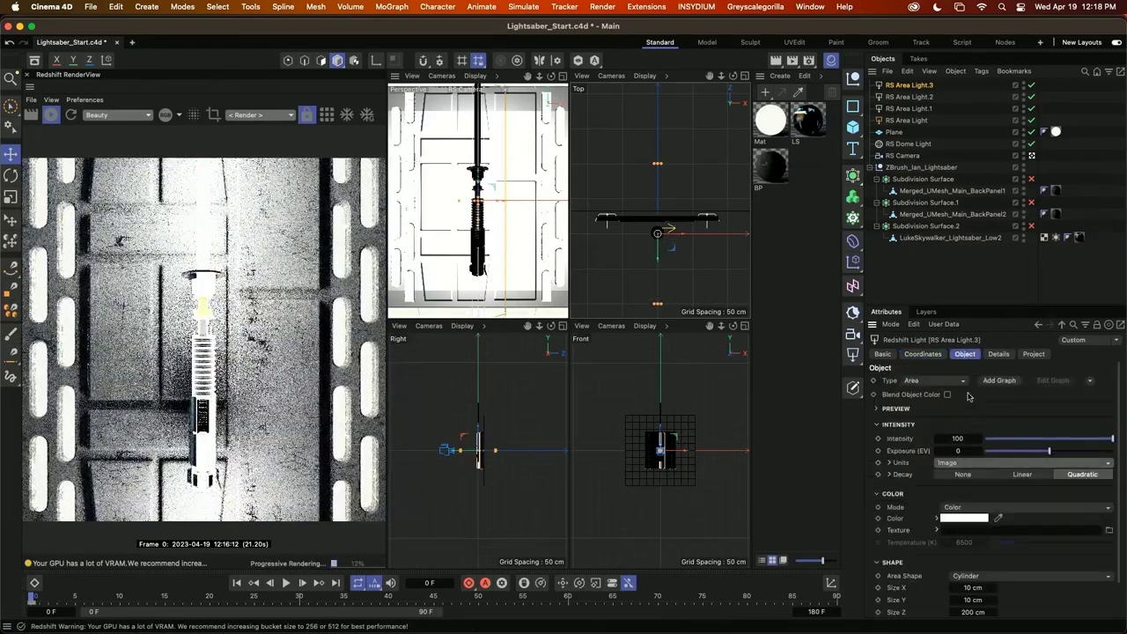
{"action": "left_click", "coordinate": [964, 464]}
{"action": "left_click", "coordinate": [975, 611]}
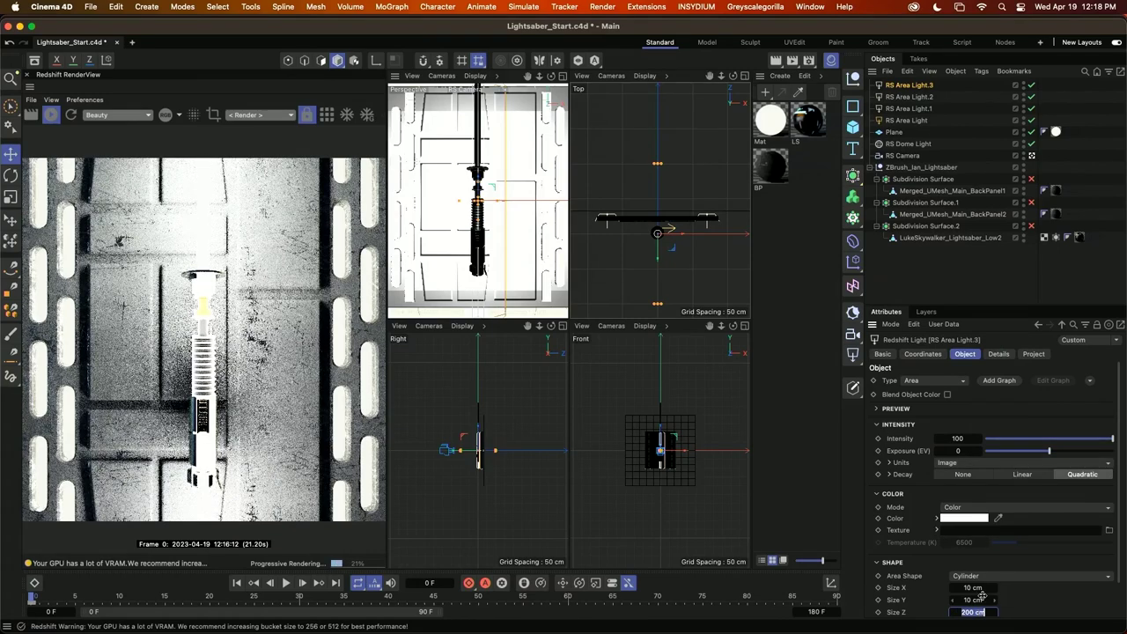
{"action": "type", "text": "100"}
{"action": "key", "text": "Return"}
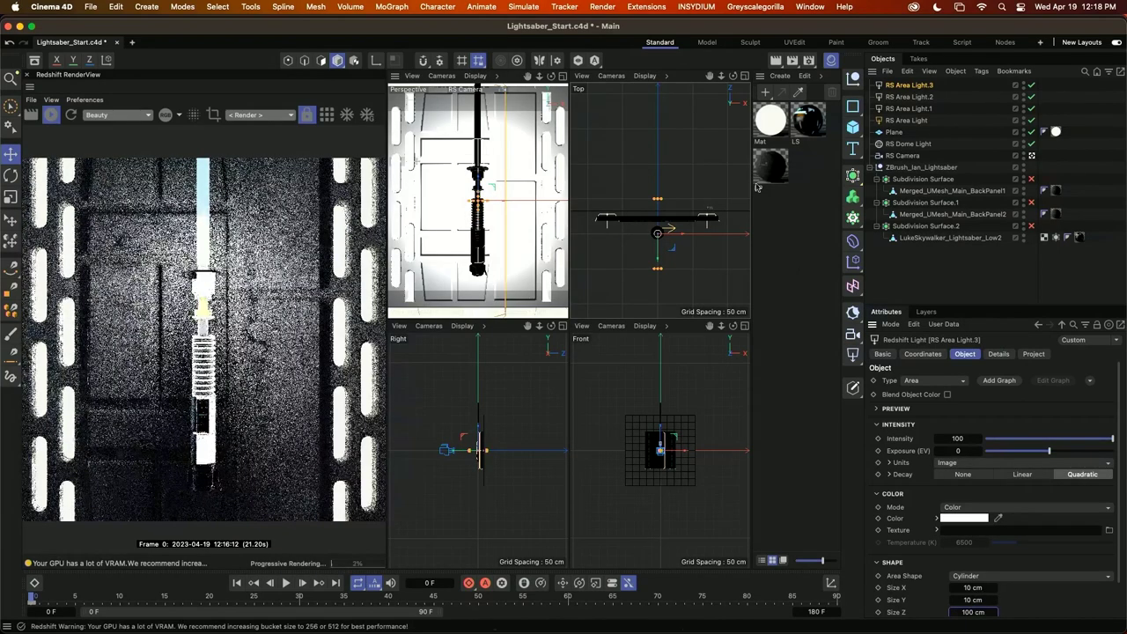
Move the cylinder light up so that it surrounds the lightsaber's blade above the hilt
{"action": "left_click", "coordinate": [678, 242]}
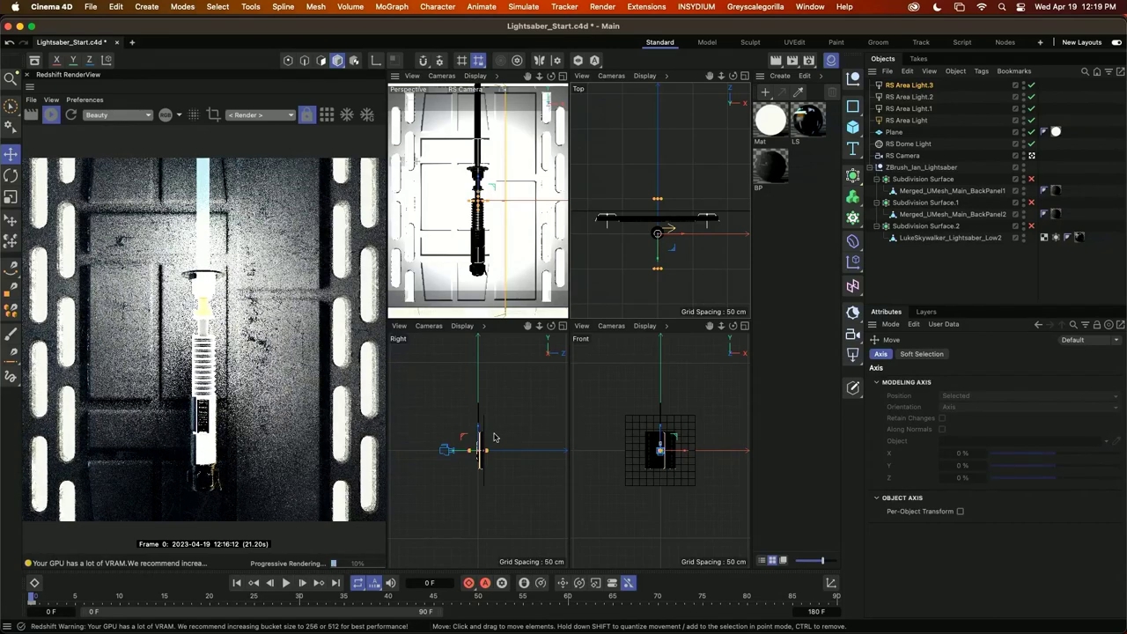
{"action": "right_click_drag", "start_coordinate": [495, 431], "coordinate": [533, 416], "text": "alt"}
{"action": "left_click_drag", "start_coordinate": [438, 467], "coordinate": [456, 427]}
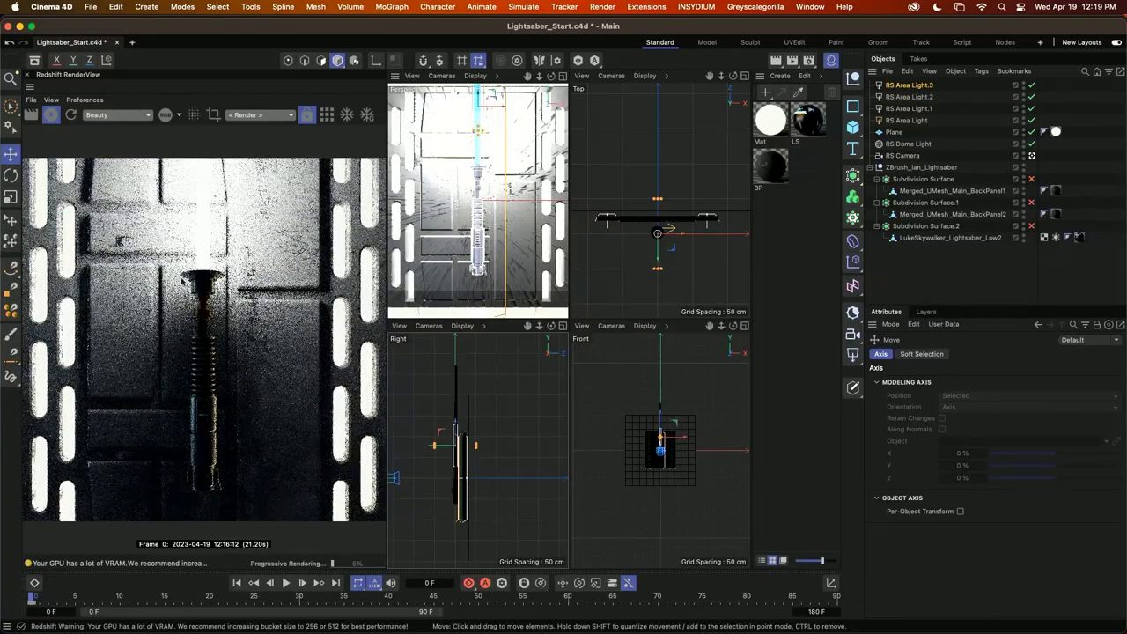
Set the cylinder light's intensity to 15 and its color to light blue, RGB 122, 195, 255
{"action": "left_click", "coordinate": [908, 85]}
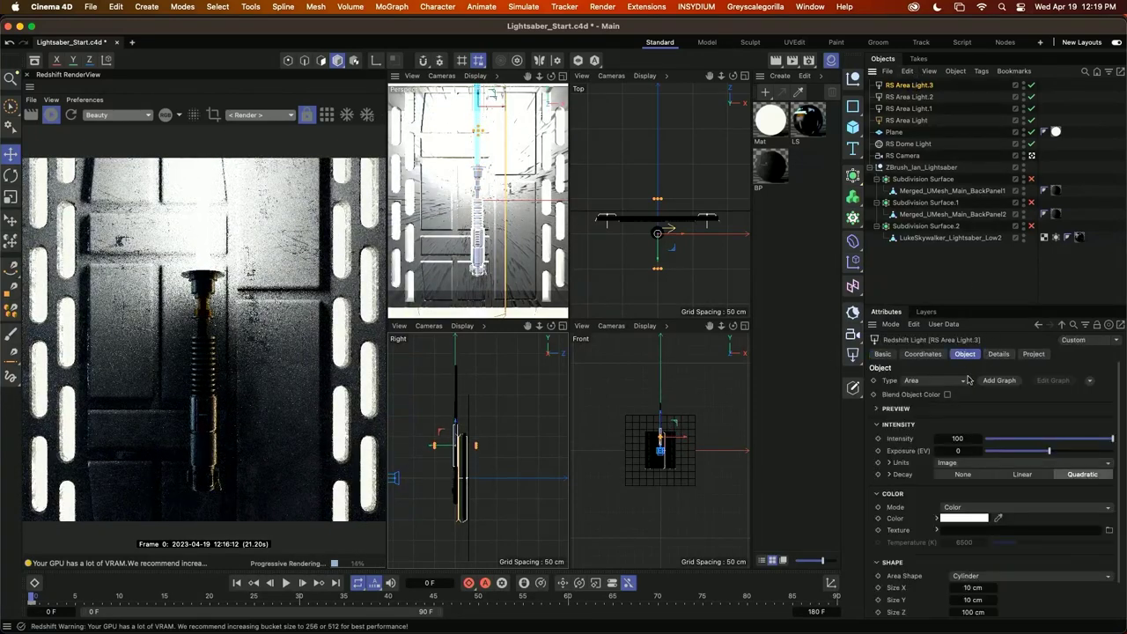
{"action": "left_click", "coordinate": [970, 438]}
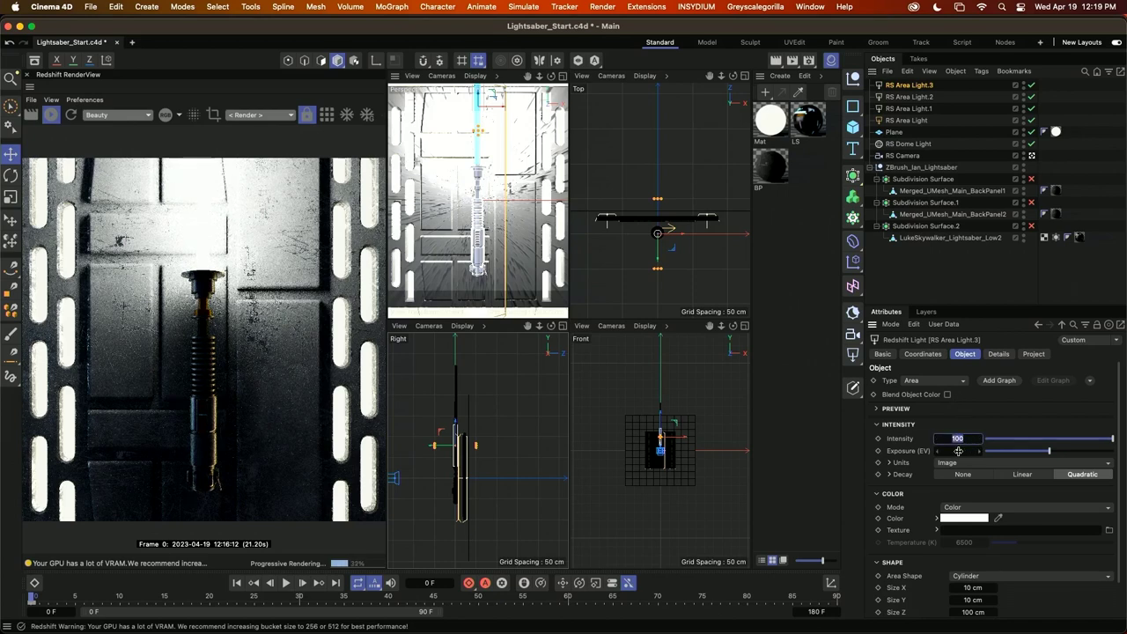
{"action": "type", "text": "15"}
{"action": "key", "text": "Return"}
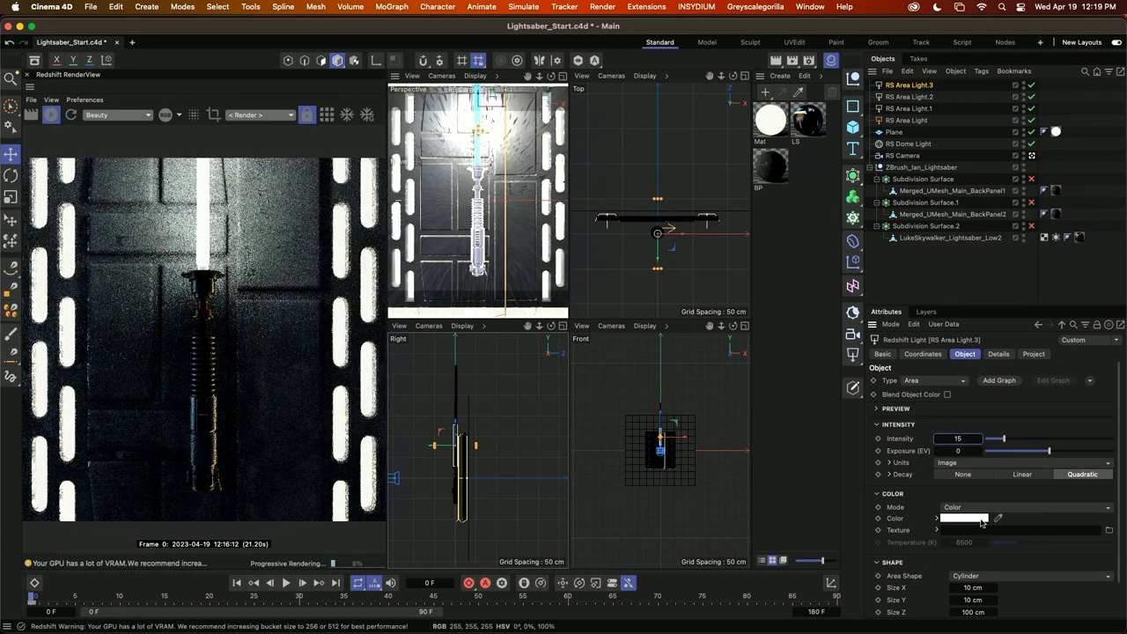
{"action": "left_click", "coordinate": [983, 519]}
{"action": "left_click_drag", "start_coordinate": [1027, 596], "coordinate": [1043, 596]}
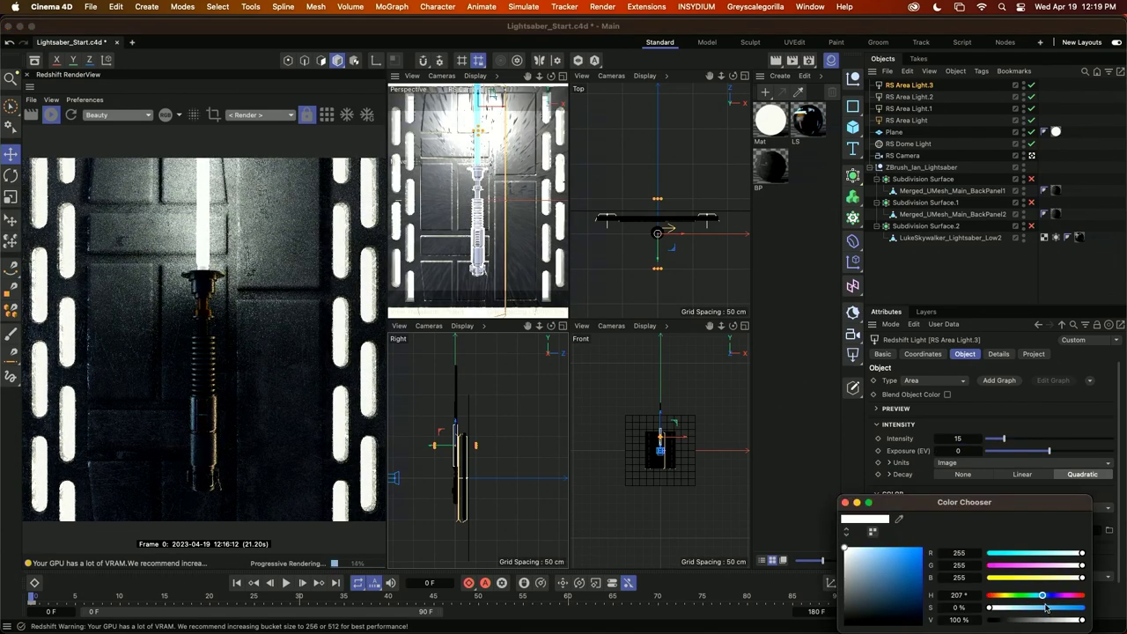
{"action": "left_click", "coordinate": [1045, 607]}
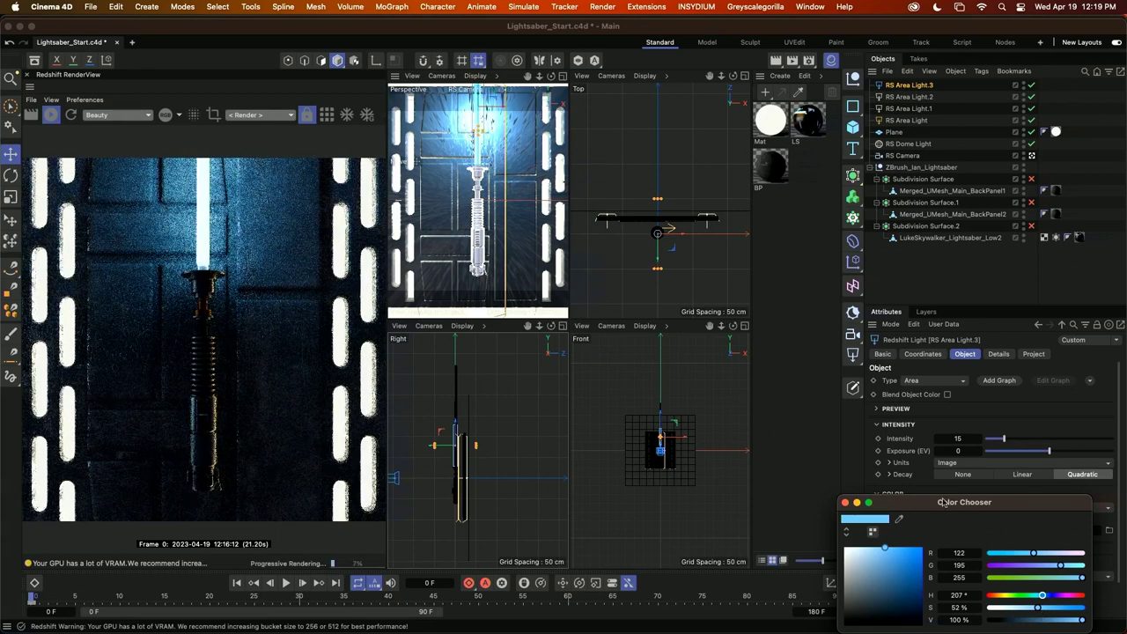
{"action": "left_click", "coordinate": [845, 502]}
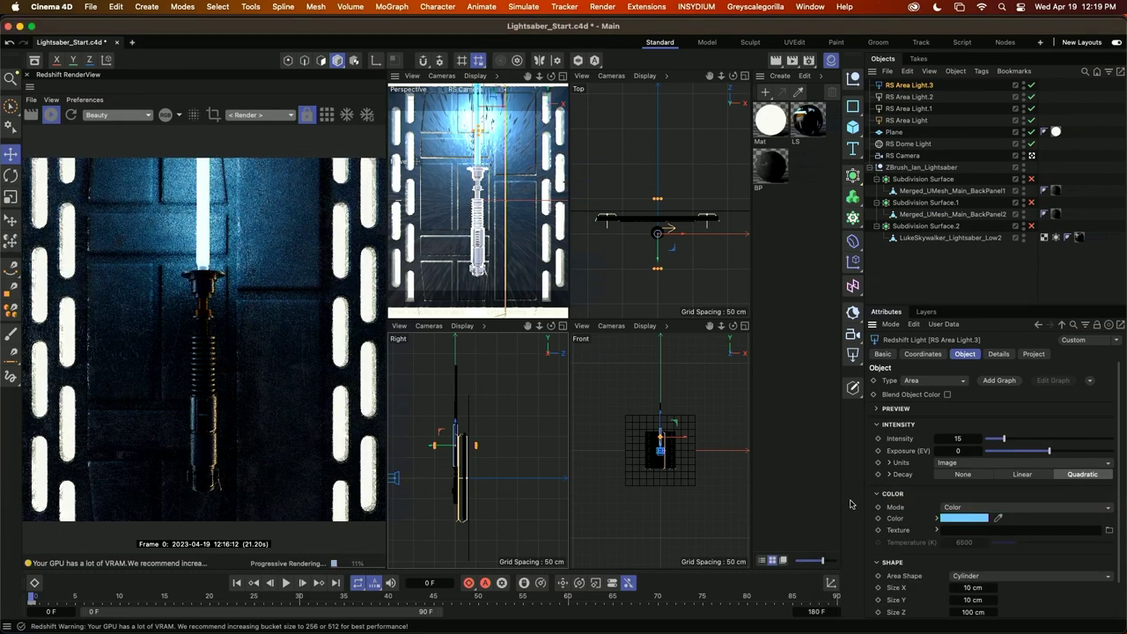
Reduce the cylinder light's intensity to 12
{"action": "left_click", "coordinate": [967, 440]}
{"action": "type", "text": "12"}
{"action": "key", "text": "Return"}
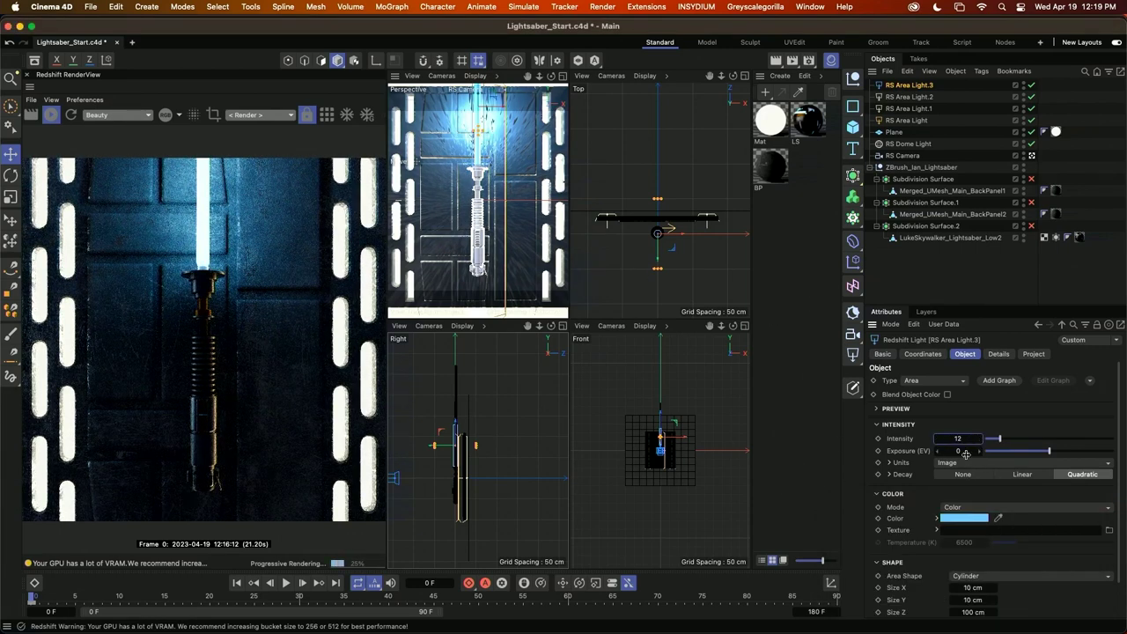
Add a new Redshift area light and rotate its heading to 90° so that it shines sideways
{"action": "left_click", "coordinate": [912, 267]}
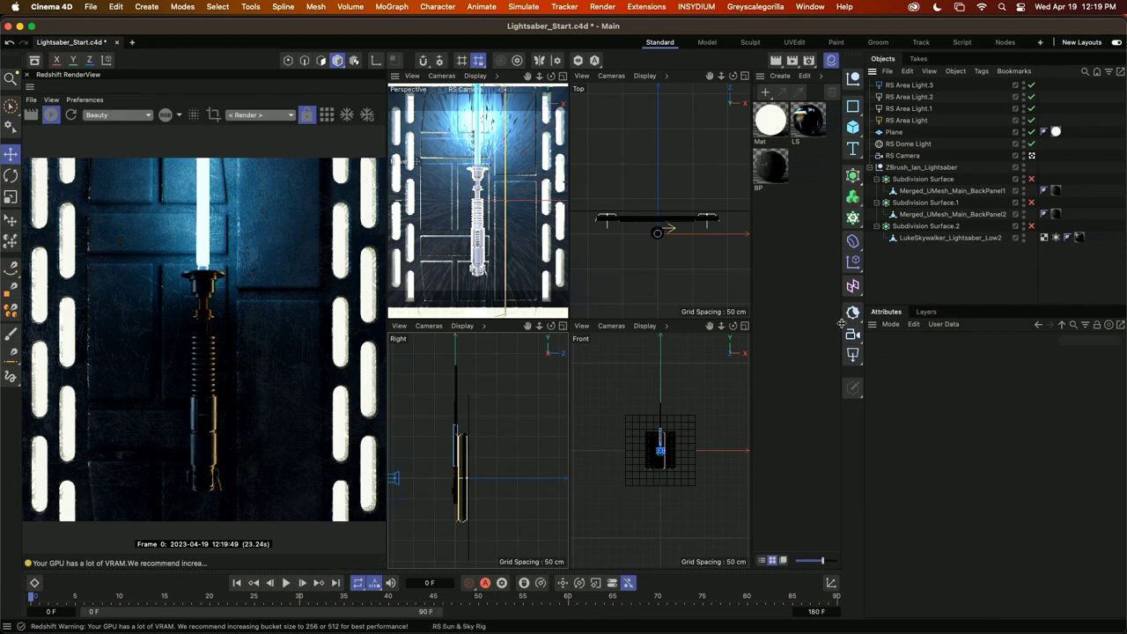
{"action": "left_click", "coordinate": [853, 355]}
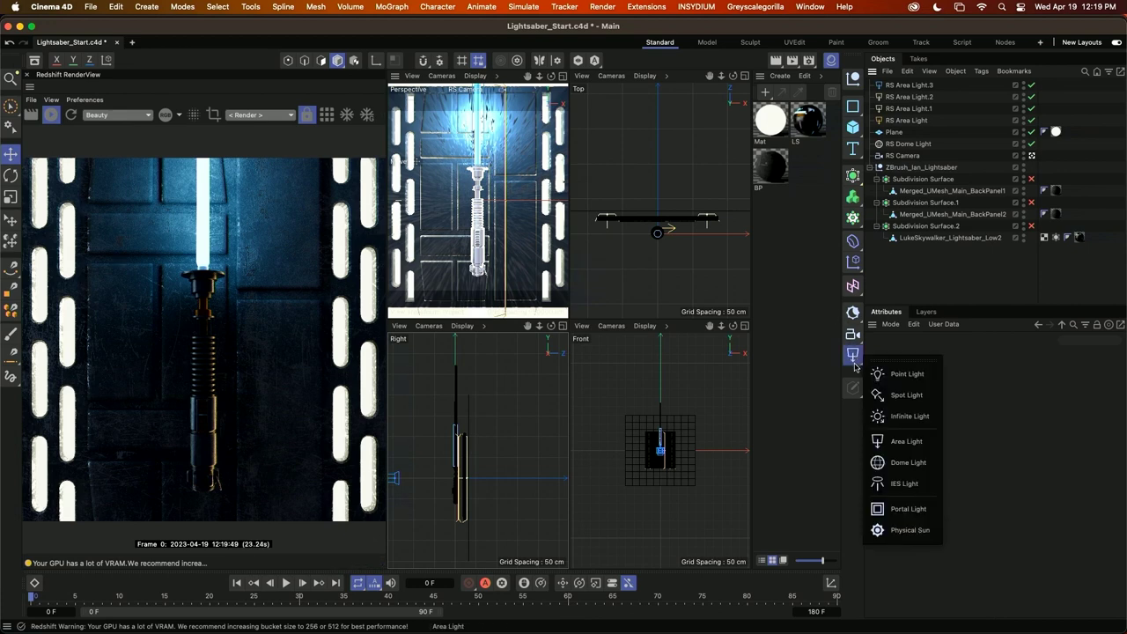
{"action": "left_click", "coordinate": [907, 441]}
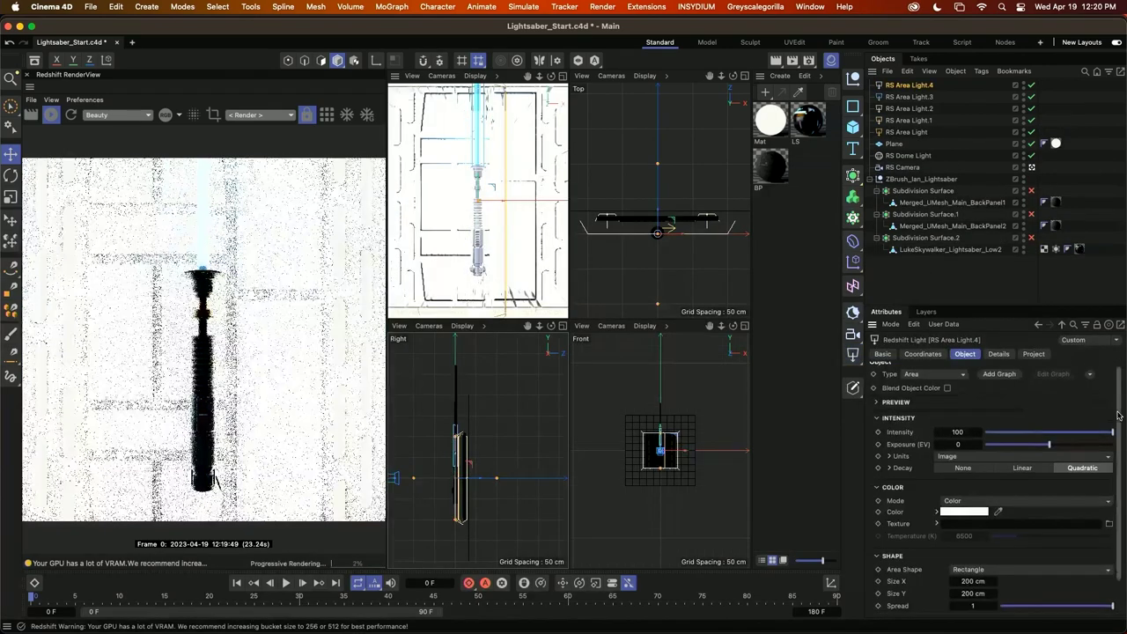
{"action": "left_click", "coordinate": [998, 353]}
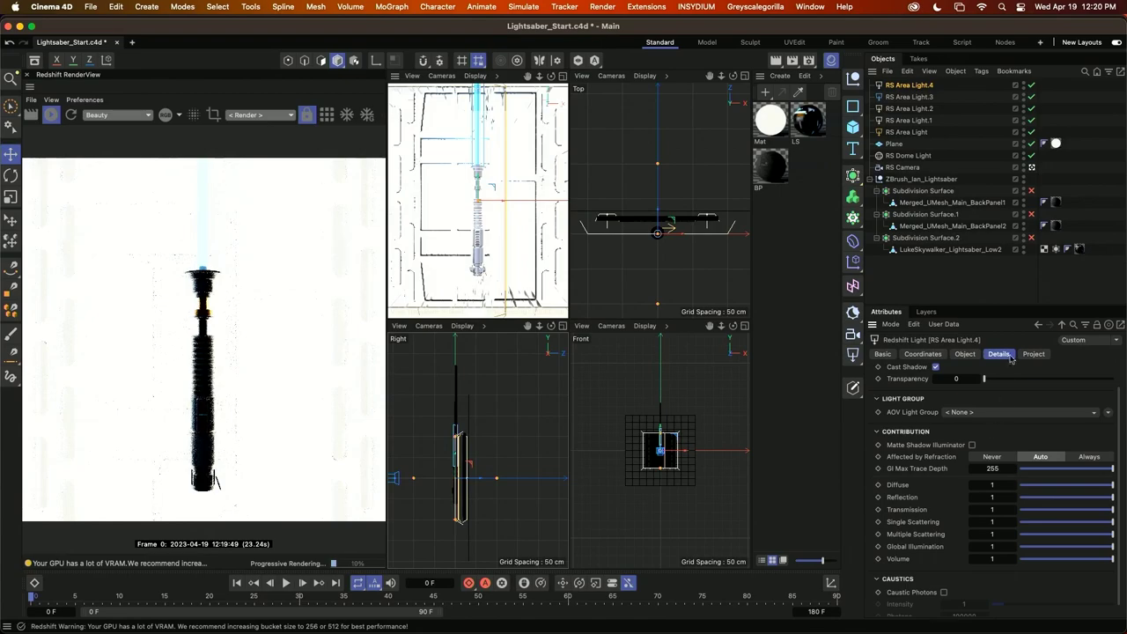
{"action": "left_click", "coordinate": [922, 354]}
{"action": "left_click_drag", "start_coordinate": [1013, 409], "coordinate": [1056, 423]}
{"action": "key", "text": "super+z"}
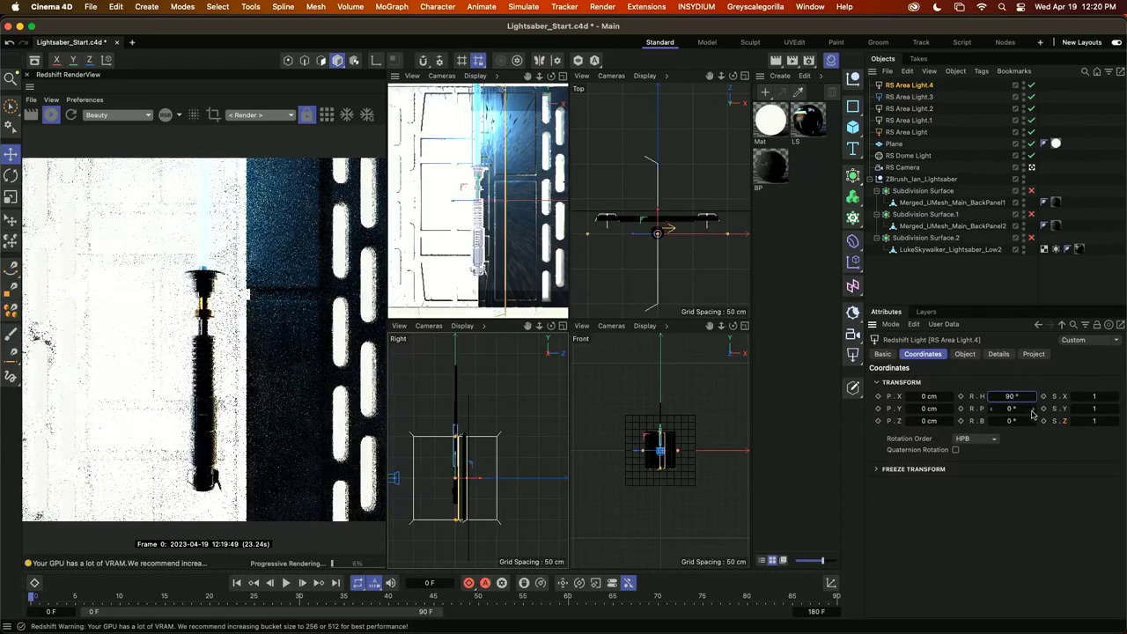
Set the new area light's Size X to 50 cm and Size Y to 10 cm
{"action": "left_click", "coordinate": [965, 354]}
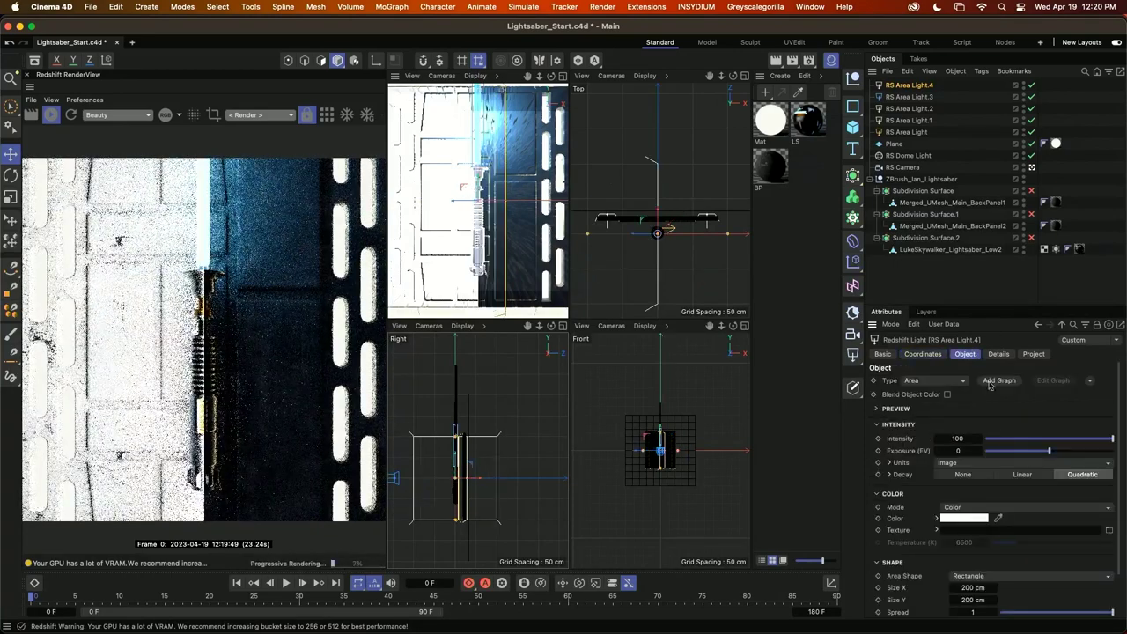
{"action": "left_click", "coordinate": [973, 587]}
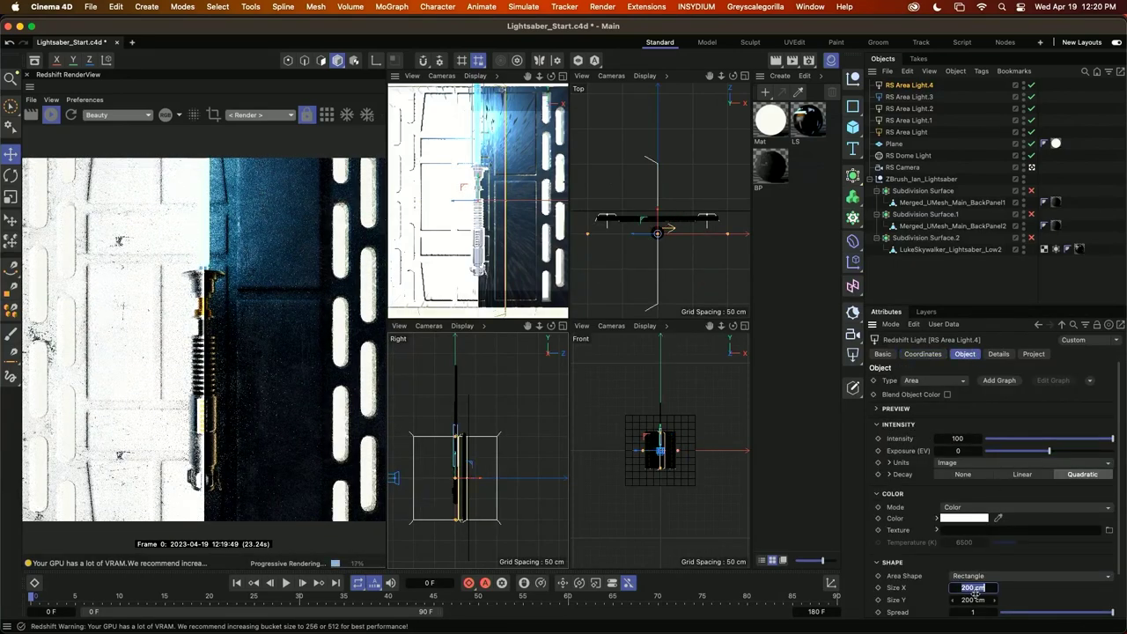
{"action": "type", "text": "50"}
{"action": "left_click", "coordinate": [976, 598]}
{"action": "type", "text": "10"}
{"action": "key", "text": "Return"}
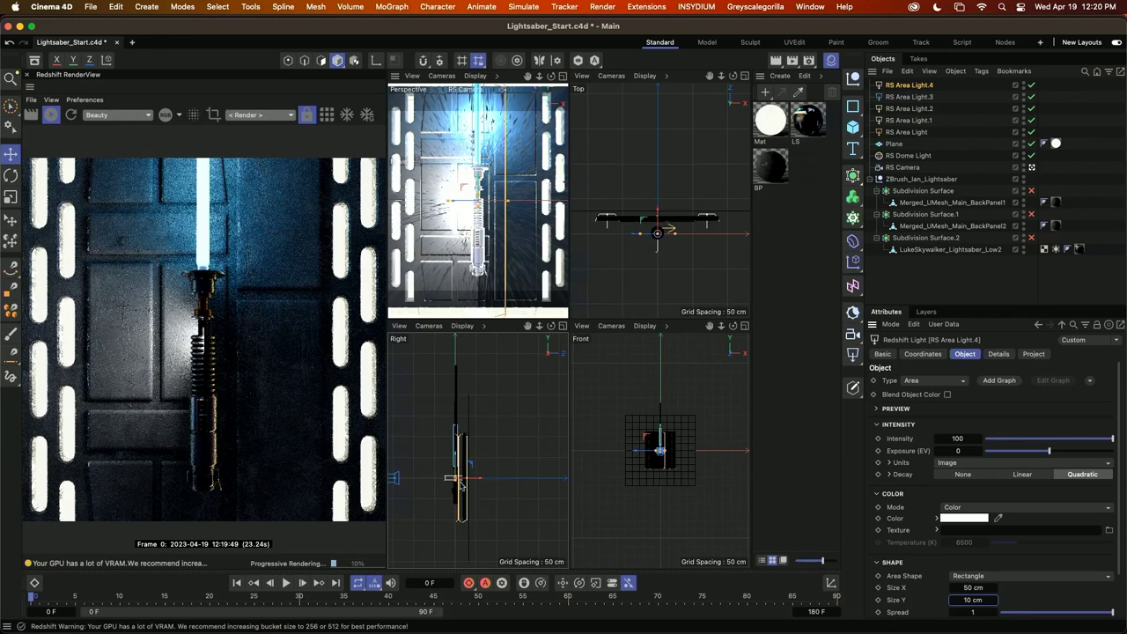
Create a Cloner and place the new area light inside it as its child
{"action": "scroll", "coordinate": [510, 485], "scroll_direction": "up", "scroll_amount": 4}
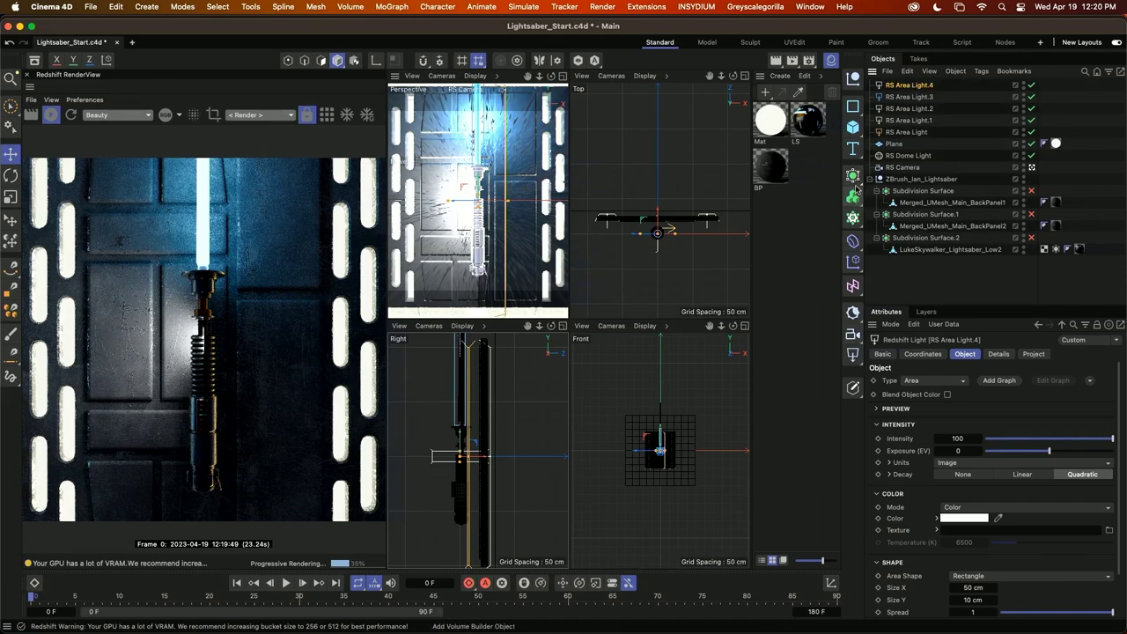
{"action": "left_click", "coordinate": [852, 216]}
{"action": "left_click_drag", "start_coordinate": [903, 97], "coordinate": [898, 86]}
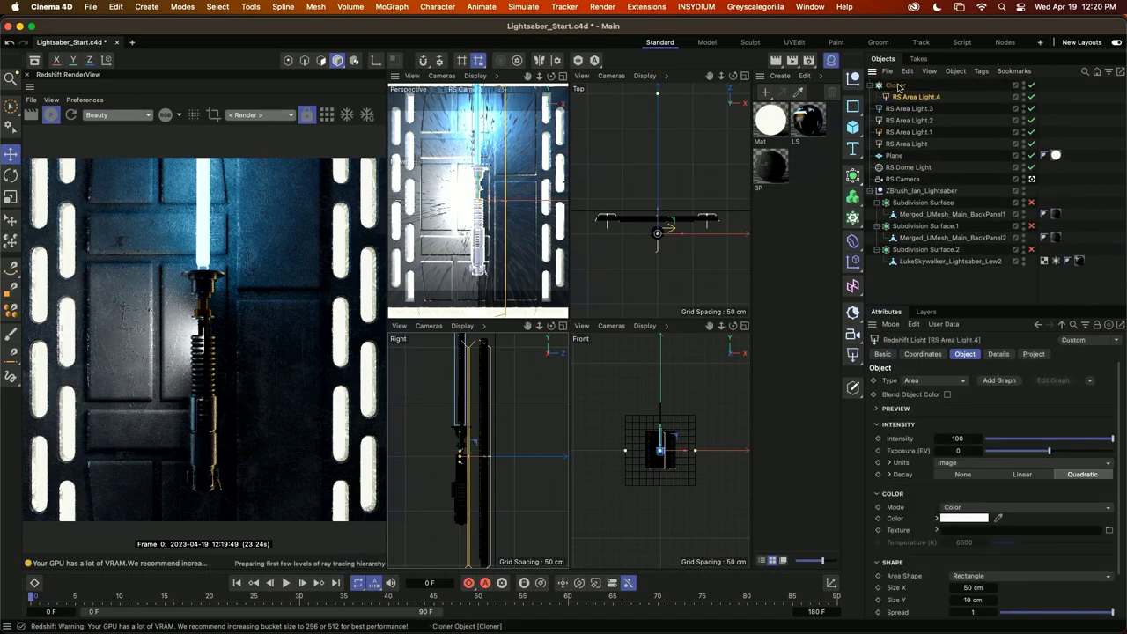
Set the Cloner's grid count to 2, 3, 1 and its vertical per-step size to 37 cm
{"action": "left_click", "coordinate": [896, 85]}
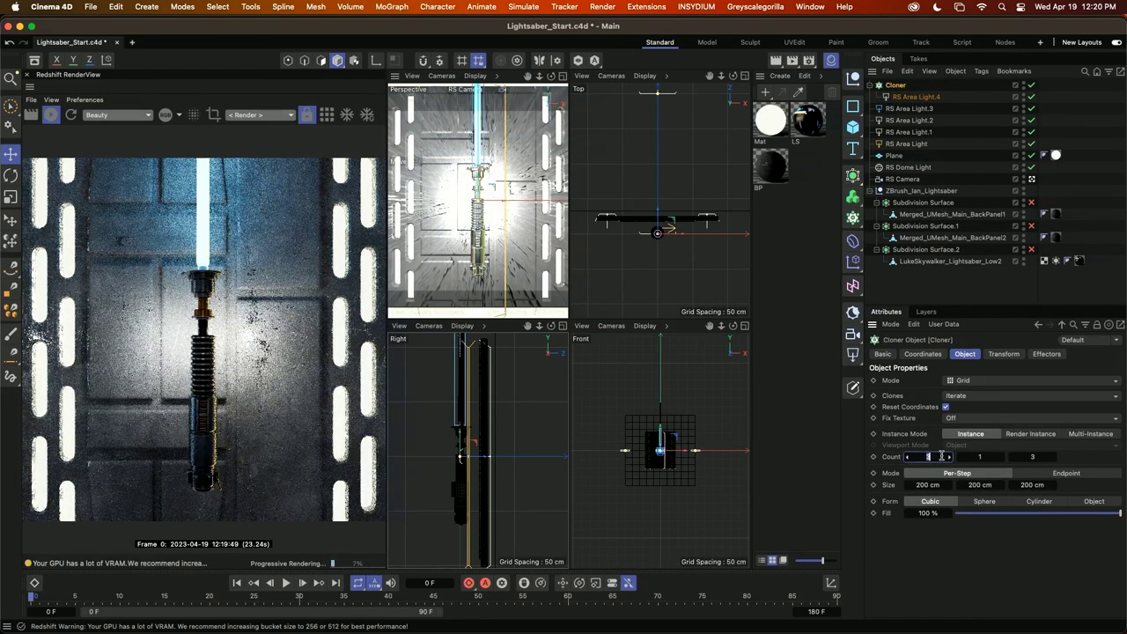
{"action": "type", "text": "2"}
{"action": "left_click", "coordinate": [979, 454]}
{"action": "type", "text": "3"}
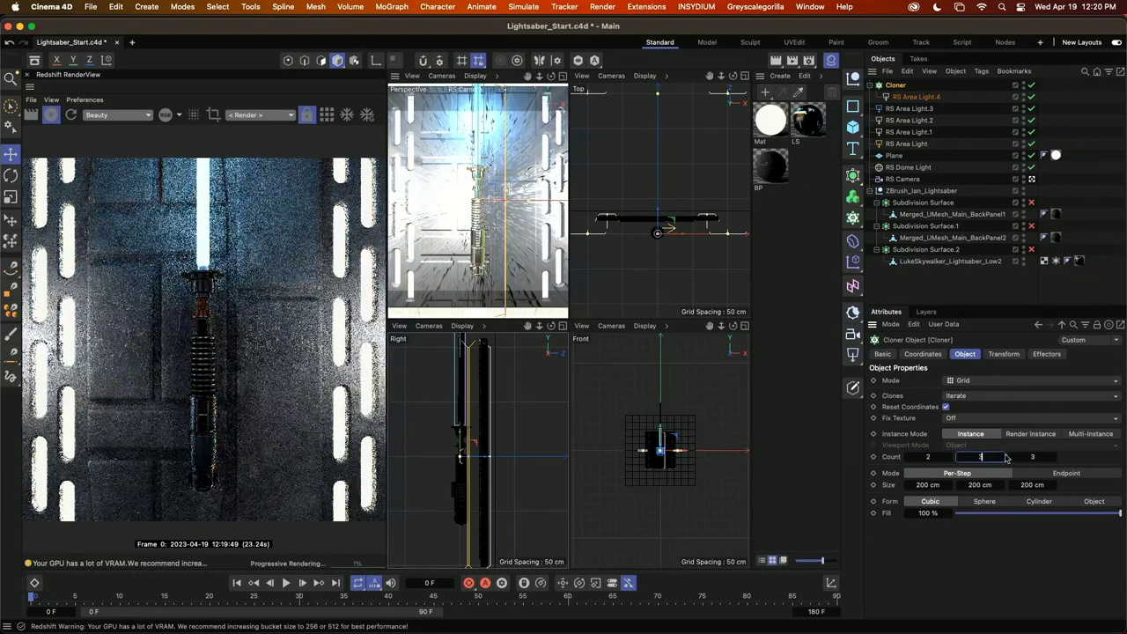
{"action": "left_click", "coordinate": [1027, 454]}
{"action": "type", "text": "1"}
{"action": "left_click_drag", "start_coordinate": [986, 485], "coordinate": [884, 488]}
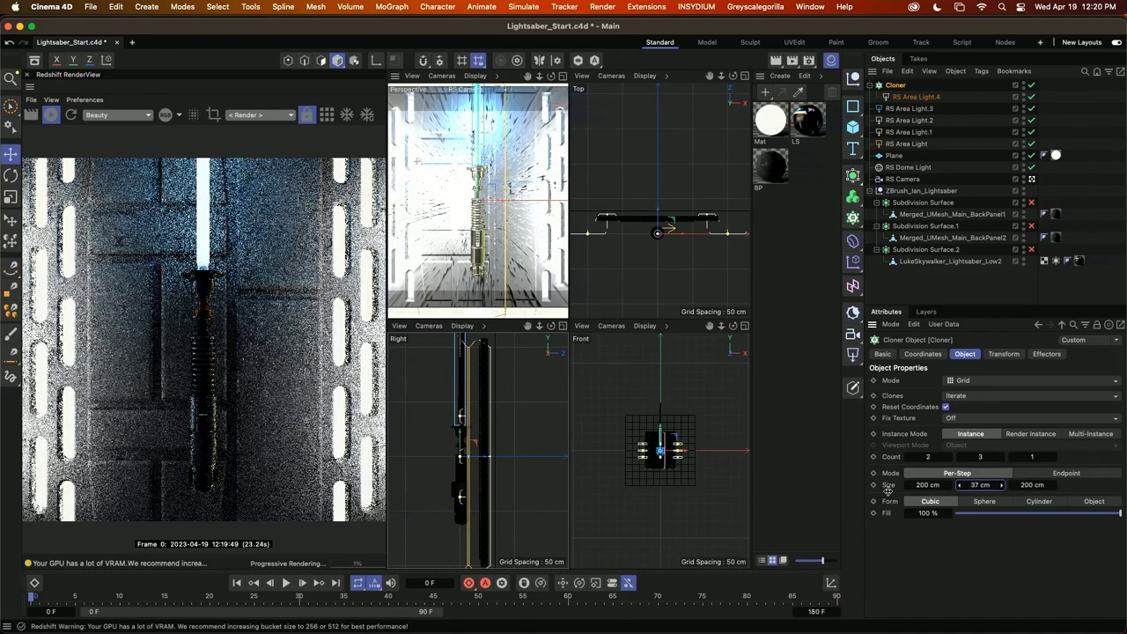
{"action": "scroll", "coordinate": [608, 470], "scroll_direction": "up", "scroll_amount": 4}
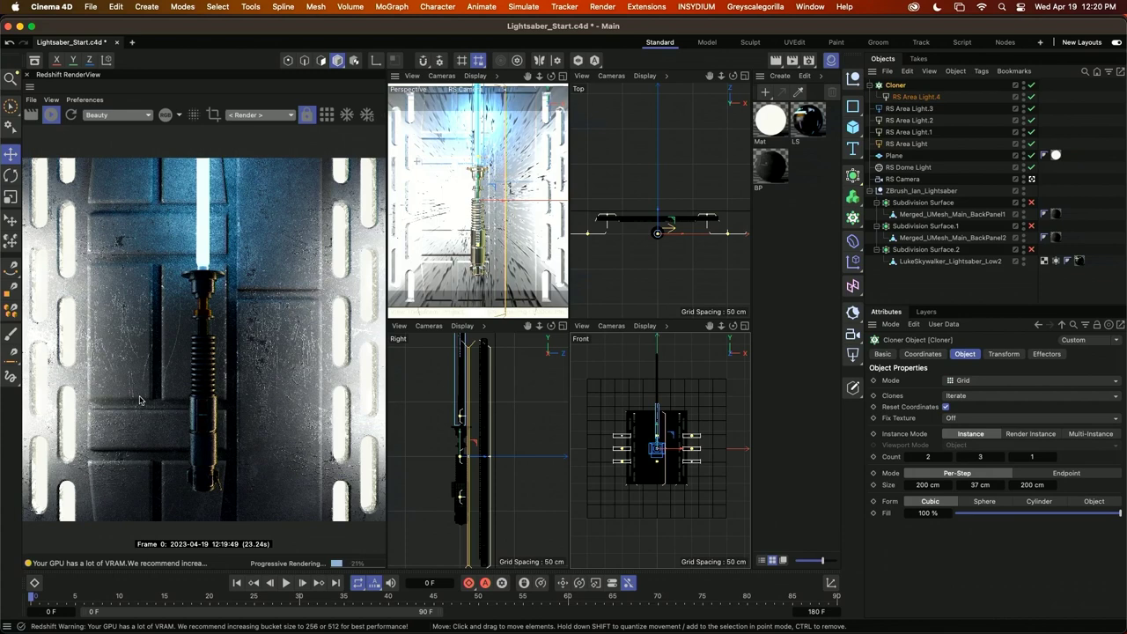
Set the cloned area light's intensity to 9 and tint its color a very pale yellow
{"action": "left_click", "coordinate": [657, 235]}
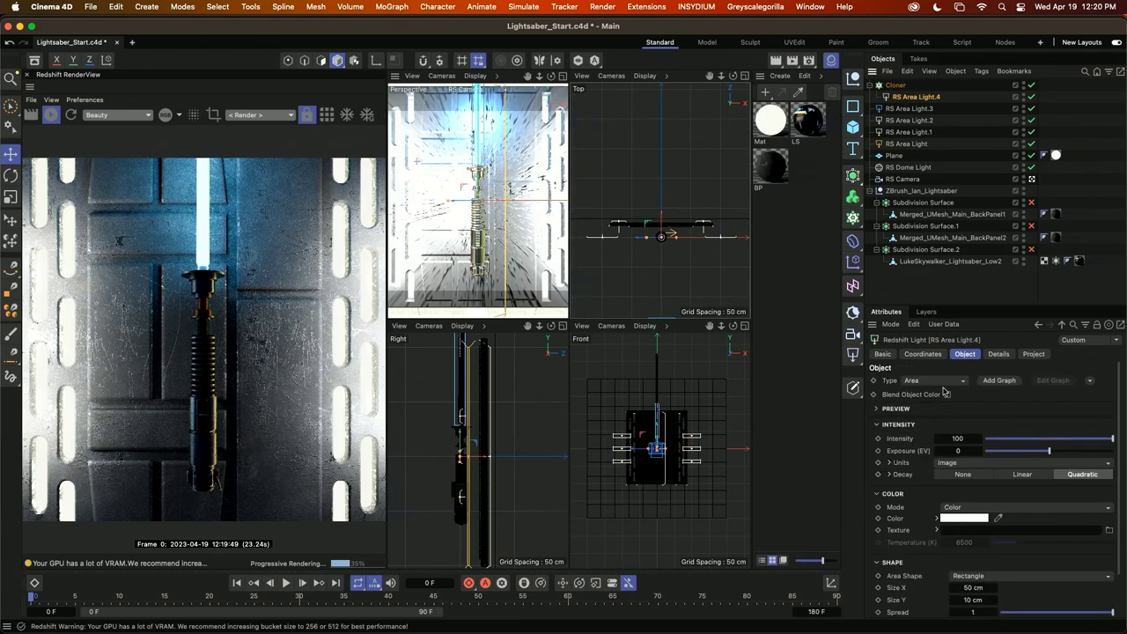
{"action": "double_click", "coordinate": [957, 439]}
{"action": "type", "text": "9"}
{"action": "key", "text": "Return"}
{"action": "left_click", "coordinate": [964, 518]}
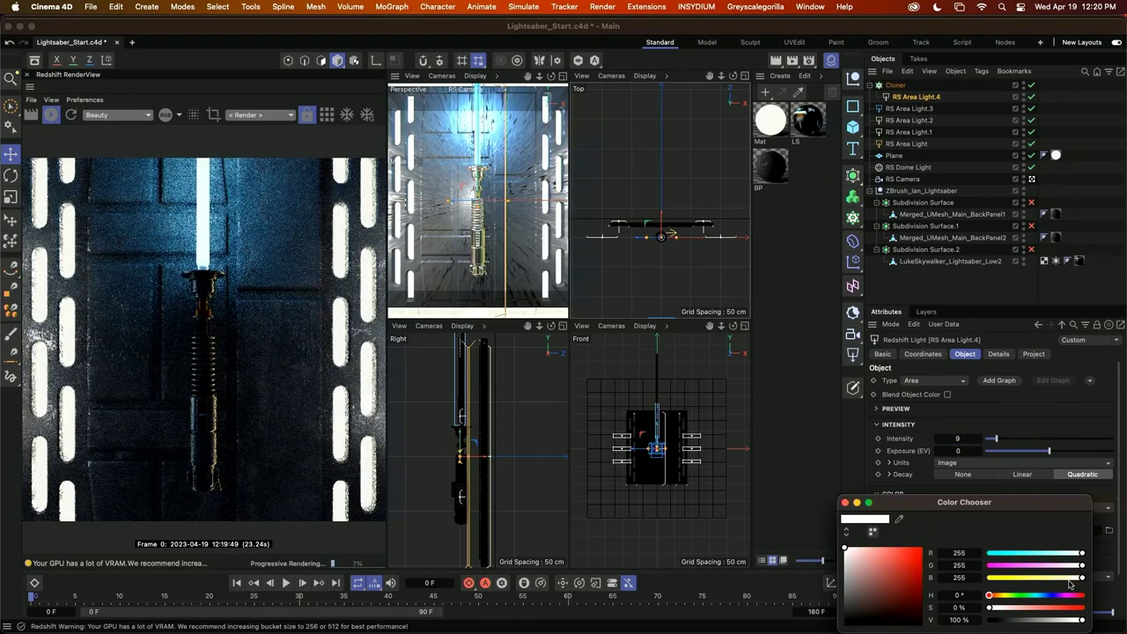
{"action": "left_click", "coordinate": [1070, 581]}
{"action": "left_click", "coordinate": [844, 502]}
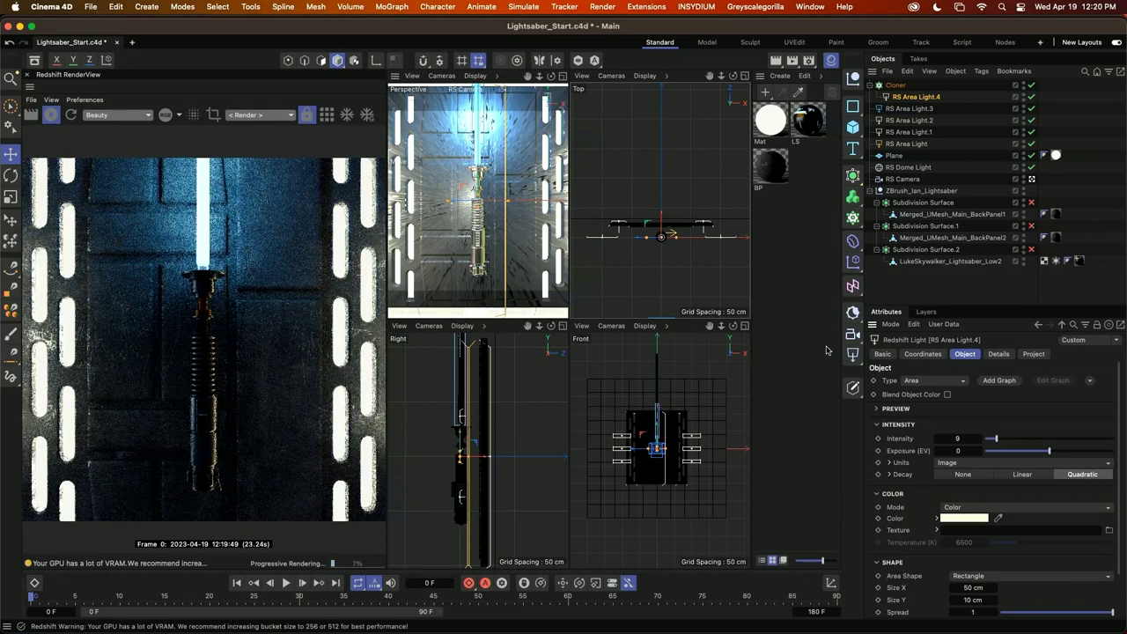
Add a Target effector to the Cloner and move the Cloner back in depth to the panel behind the lightsaber
{"action": "left_click", "coordinate": [895, 85]}
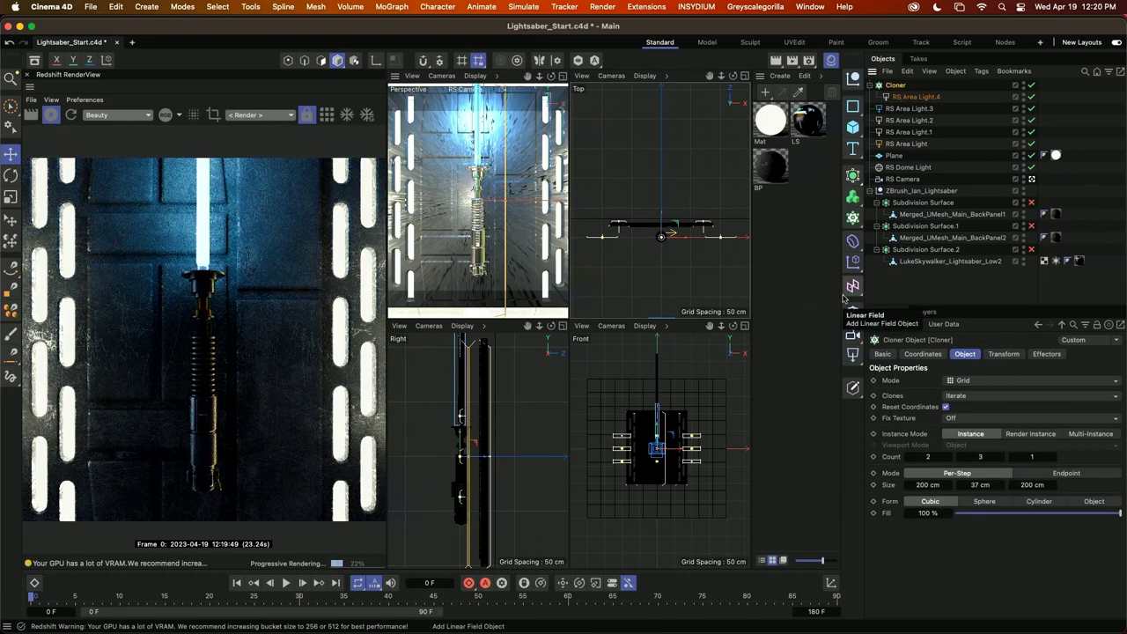
{"action": "left_click", "coordinate": [852, 262]}
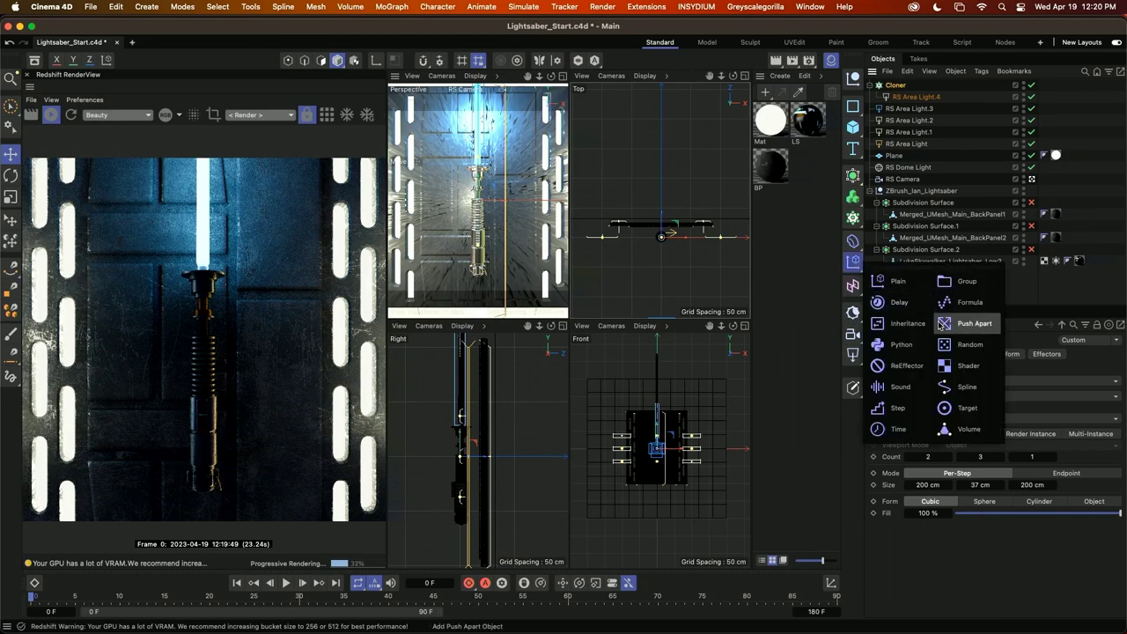
{"action": "left_click", "coordinate": [969, 408]}
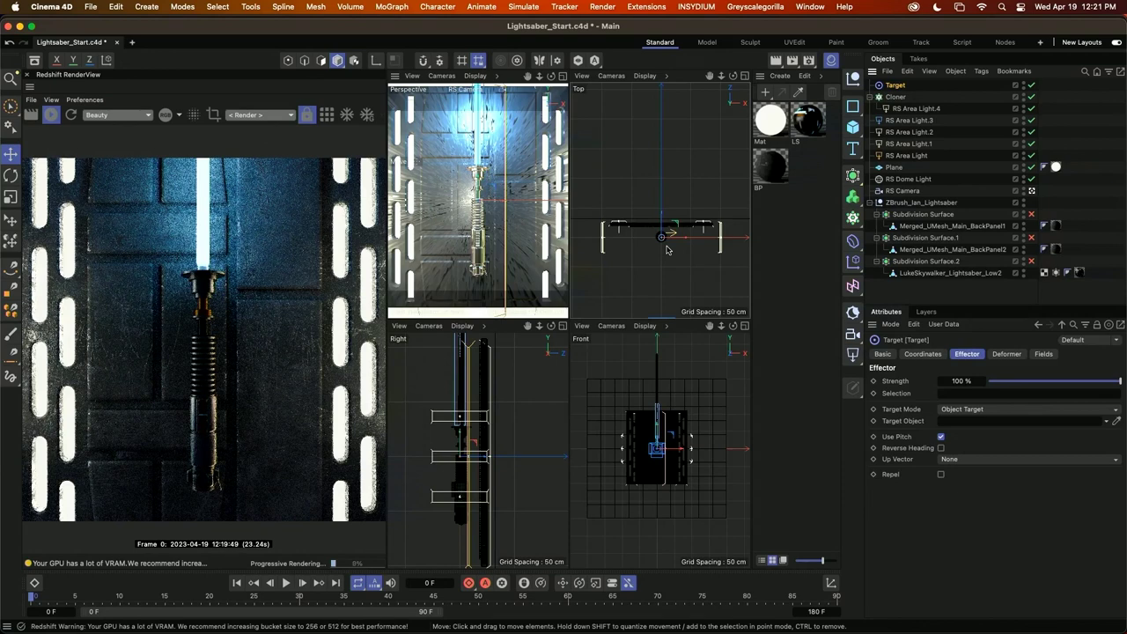
{"action": "left_click", "coordinate": [895, 97]}
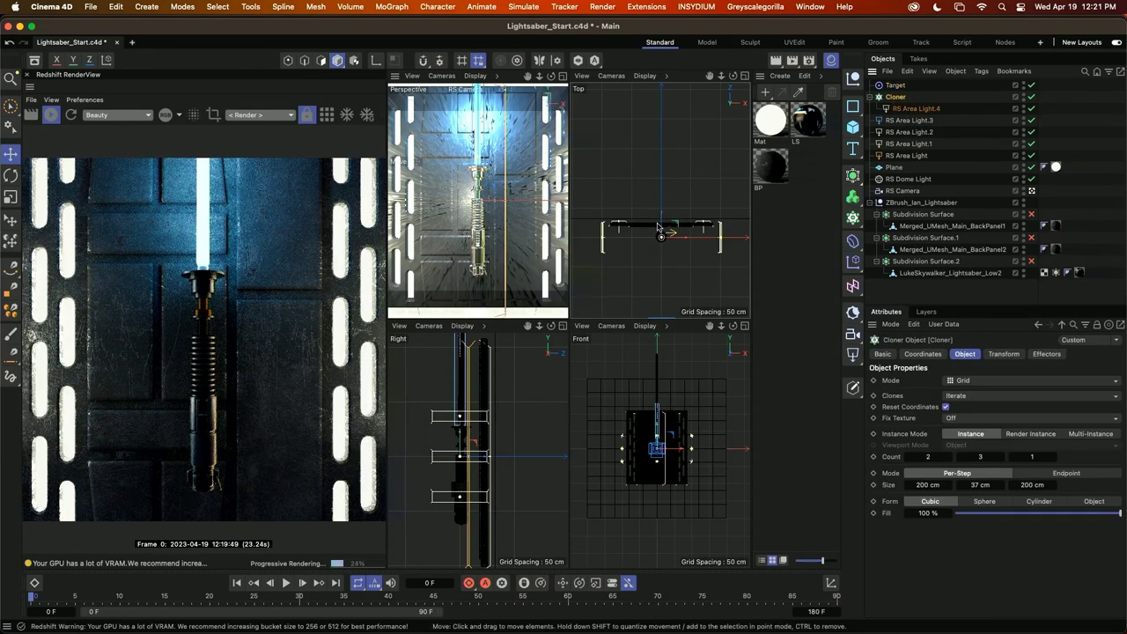
{"action": "mouse_move", "coordinate": [664, 229]}
{"action": "left_mouse_down"}
{"action": "mouse_move", "coordinate": [660, 239]}
{"action": "mouse_move", "coordinate": [664, 196]}
{"action": "mouse_move", "coordinate": [664, 229]}
{"action": "mouse_move", "coordinate": [665, 209]}
{"action": "left_mouse_up"}
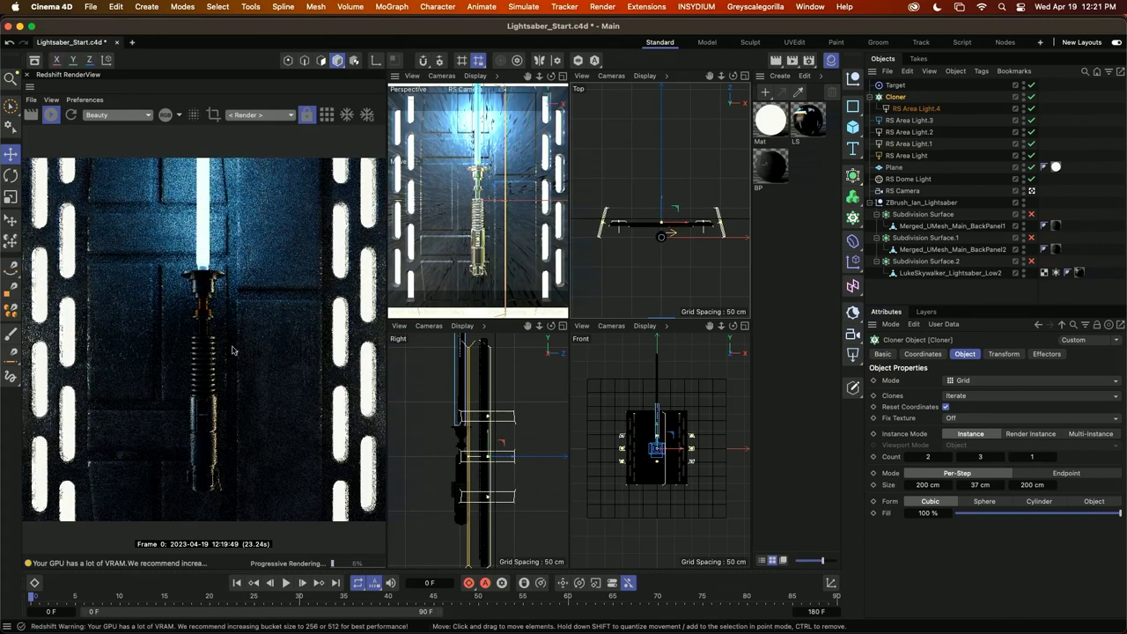
Disable the four area lights outside the Cloner and set the cloned light's spread to 0.1
{"action": "left_click_drag", "start_coordinate": [1033, 123], "coordinate": [1032, 155]}
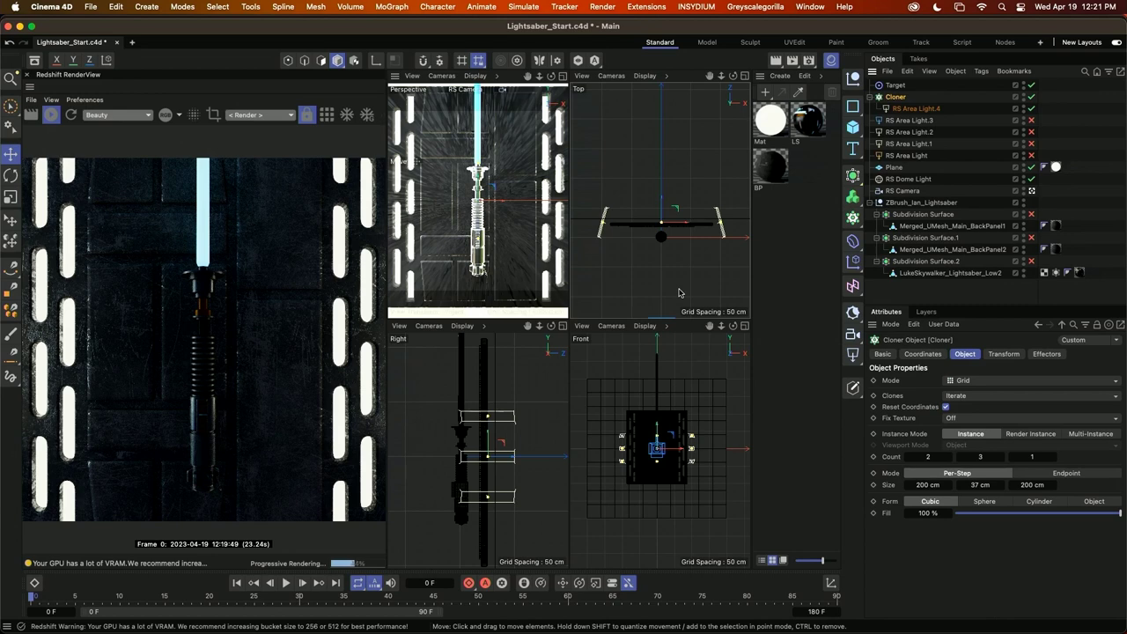
{"action": "left_click", "coordinate": [1002, 354]}
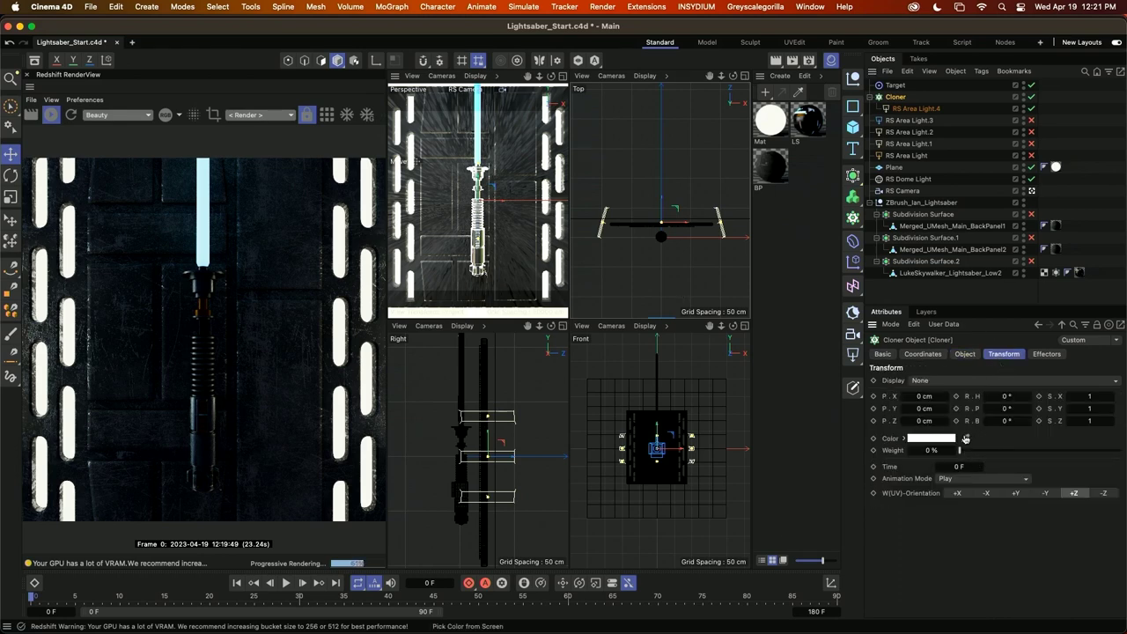
{"action": "left_click", "coordinate": [915, 108]}
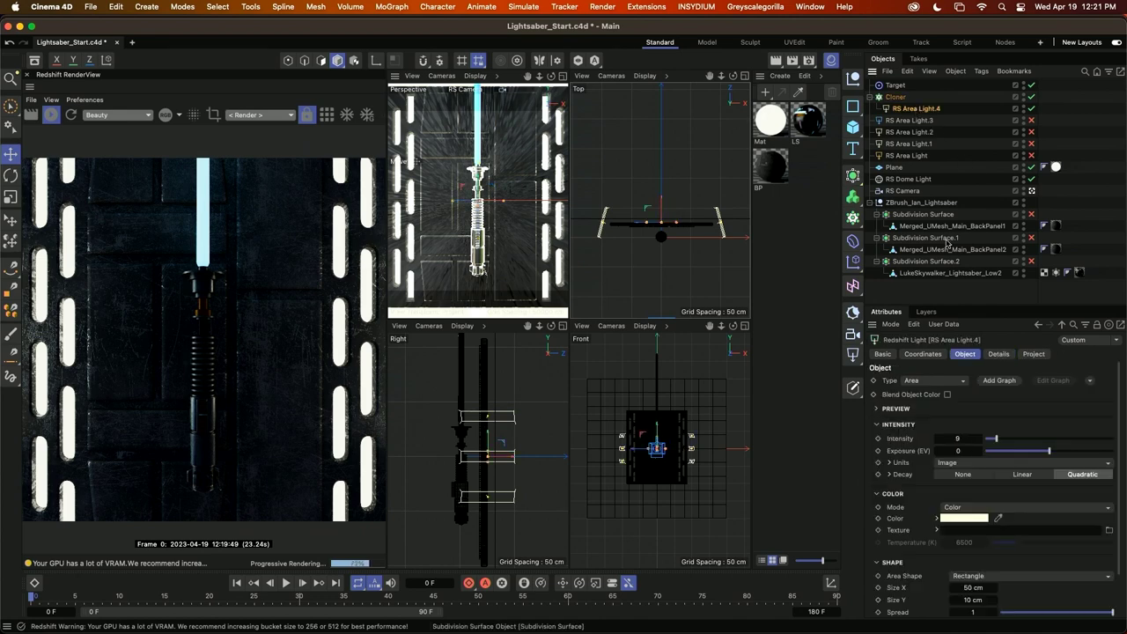
{"action": "left_click", "coordinate": [976, 612]}
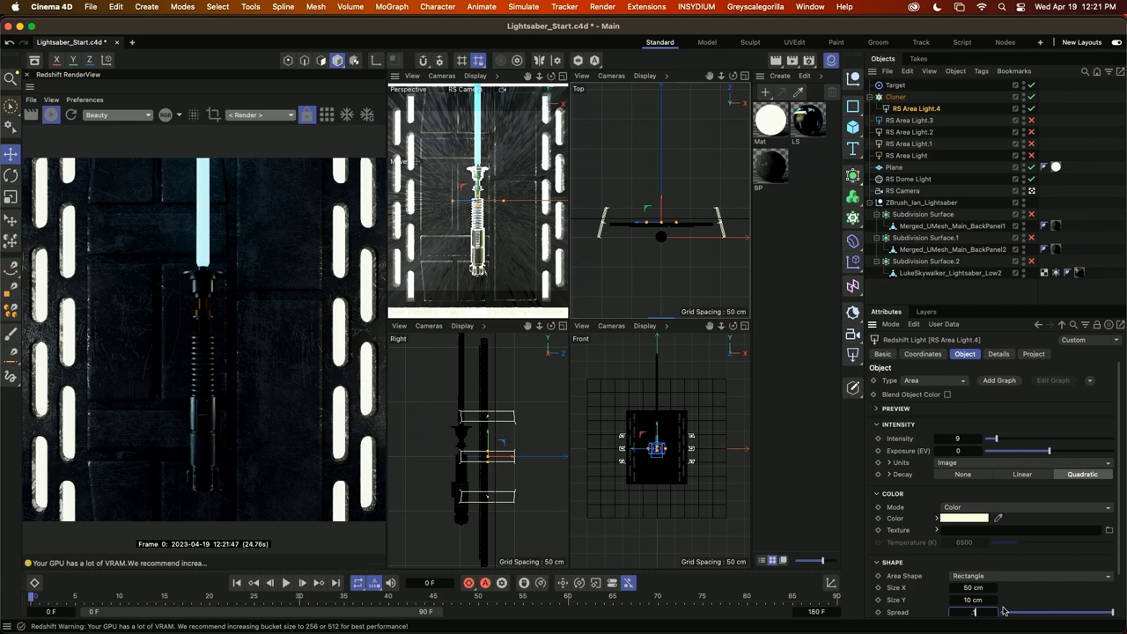
{"action": "key", "text": "Return"}
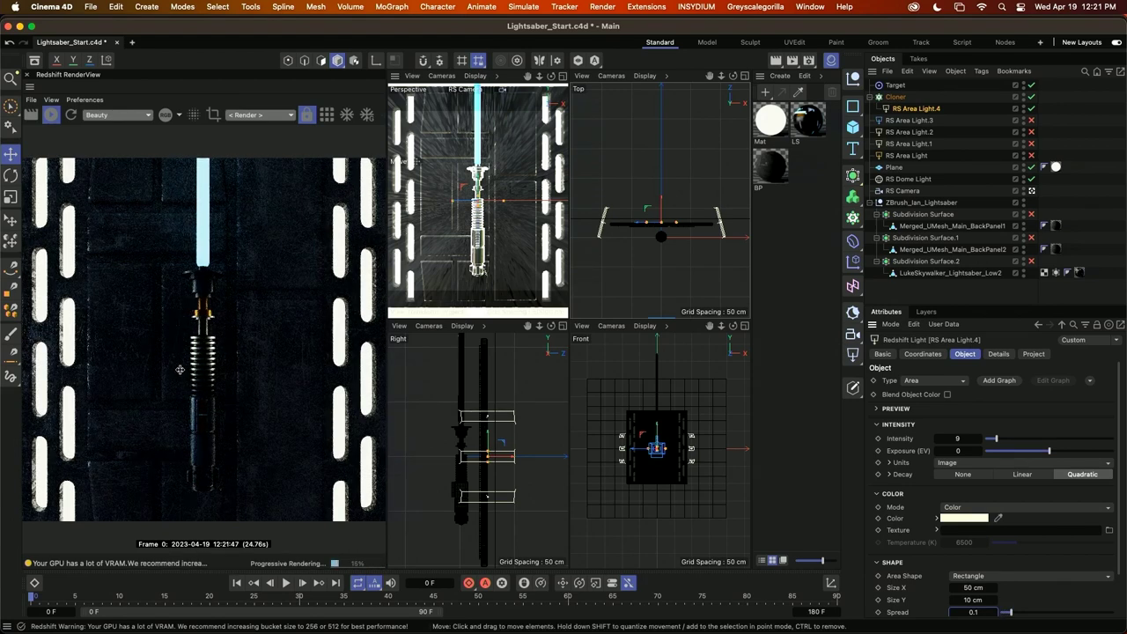
Move the Target effector down along the hilt and enable the four other area lights again
{"action": "left_click", "coordinate": [895, 84]}
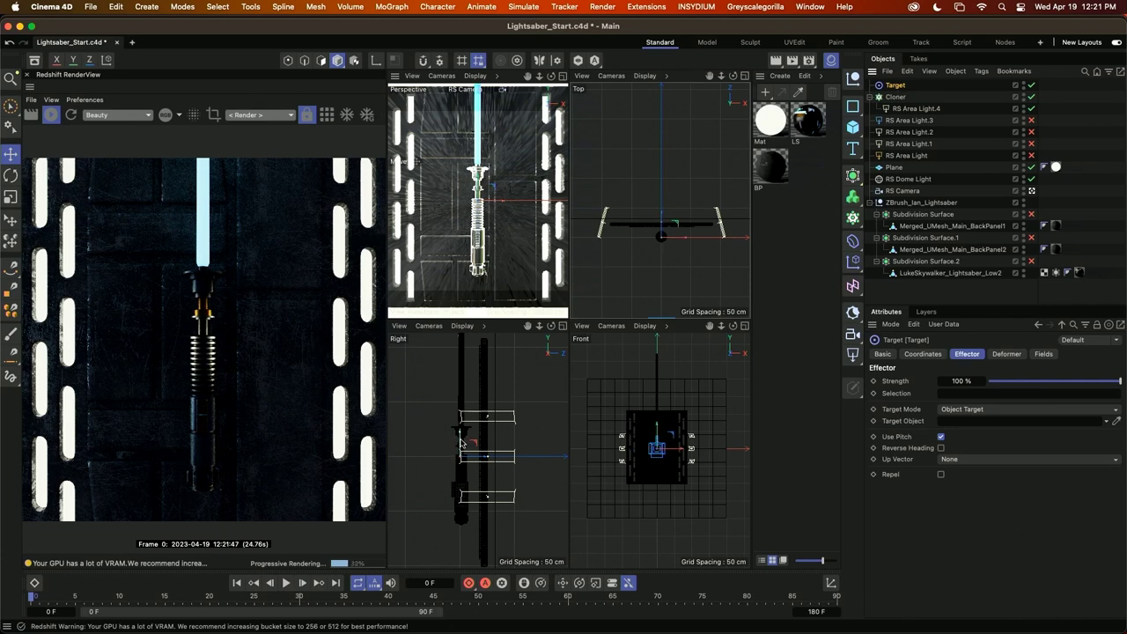
{"action": "mouse_move", "coordinate": [461, 443]}
{"action": "left_mouse_down"}
{"action": "mouse_move", "coordinate": [457, 506]}
{"action": "mouse_move", "coordinate": [468, 415]}
{"action": "mouse_move", "coordinate": [462, 459]}
{"action": "left_mouse_up"}
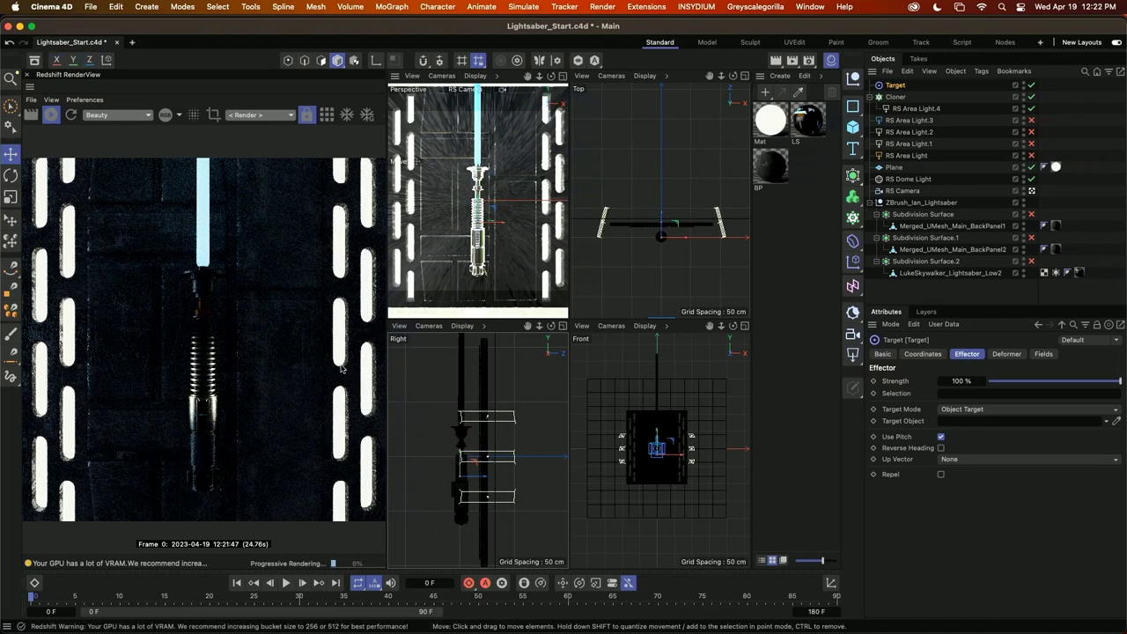
{"action": "left_click_drag", "start_coordinate": [1032, 121], "coordinate": [1033, 154]}
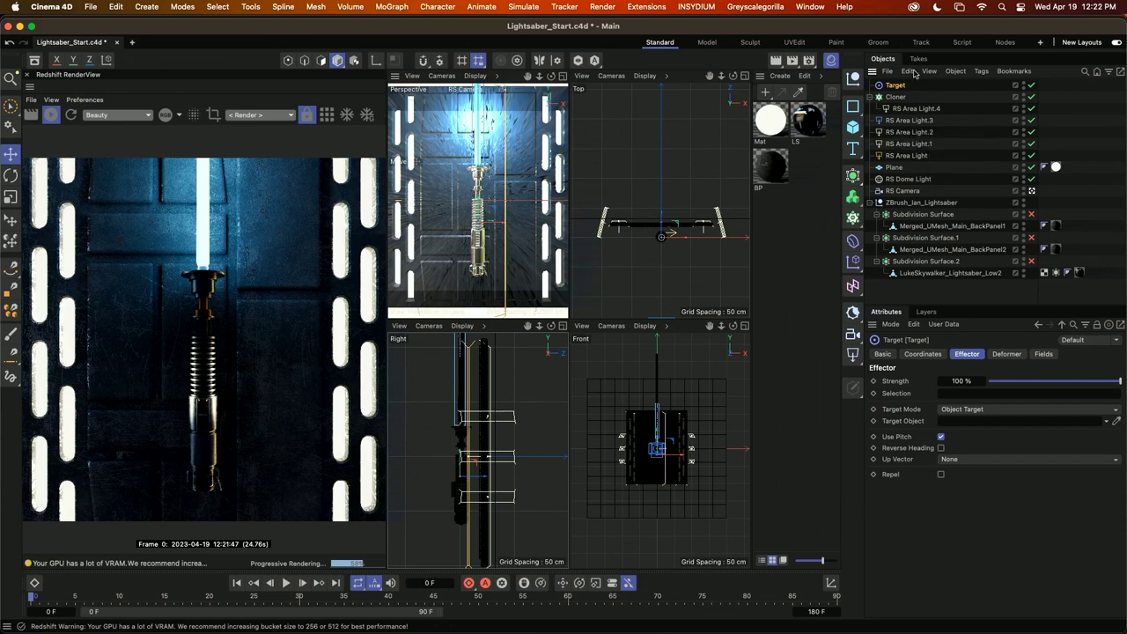
Add another Redshift area light and set its heading rotation to 180°
{"action": "left_click", "coordinate": [850, 355]}
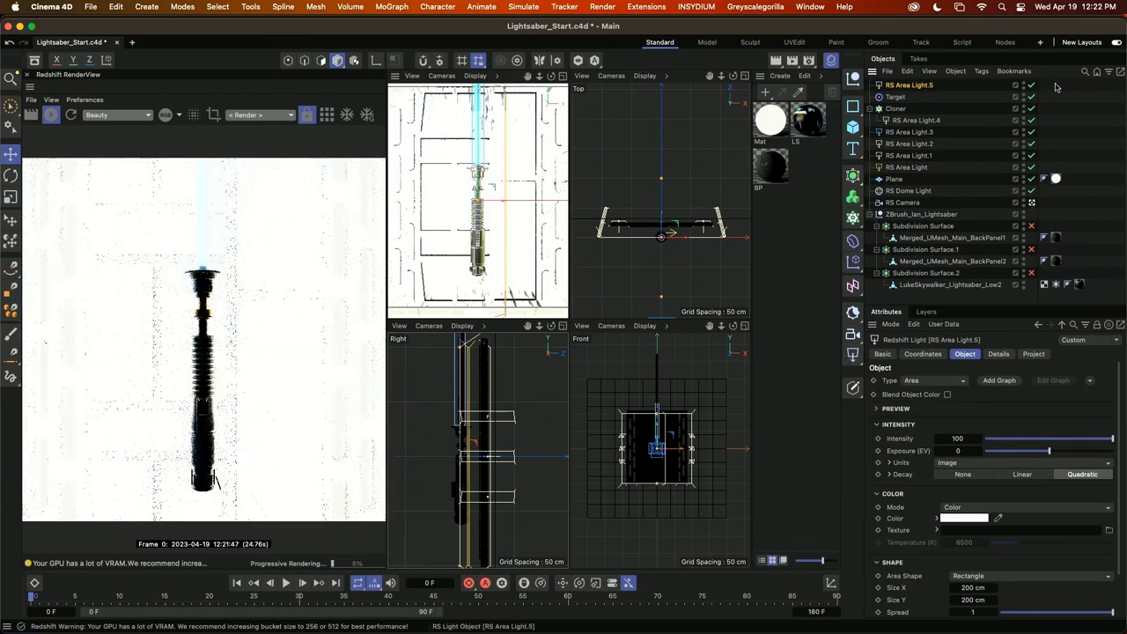
{"action": "left_click", "coordinate": [1031, 84]}
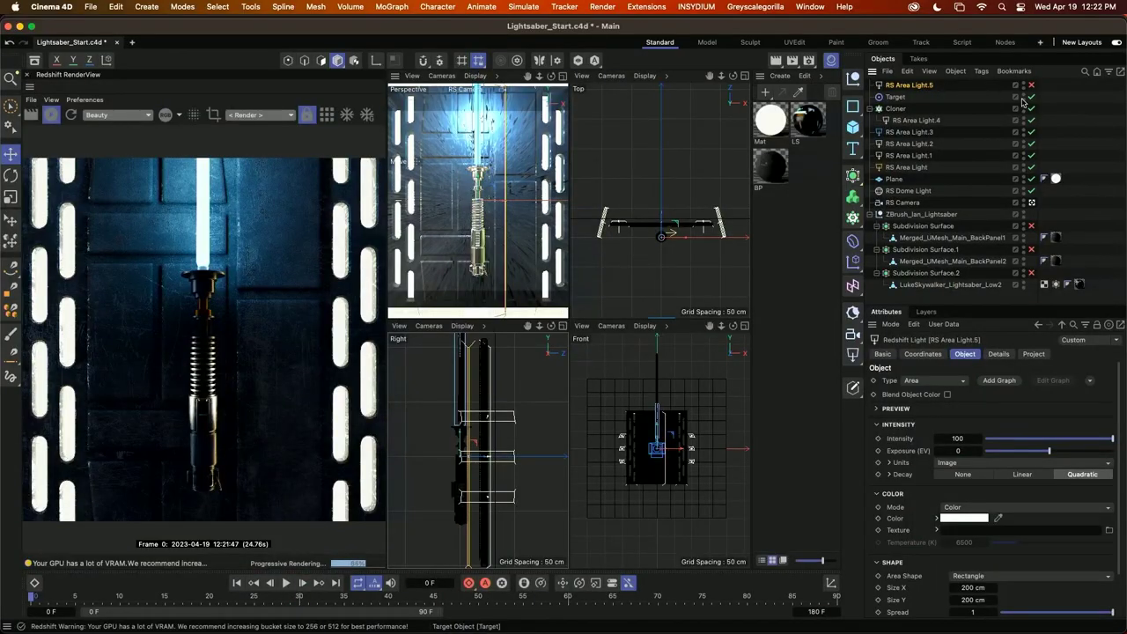
{"action": "left_click", "coordinate": [999, 353]}
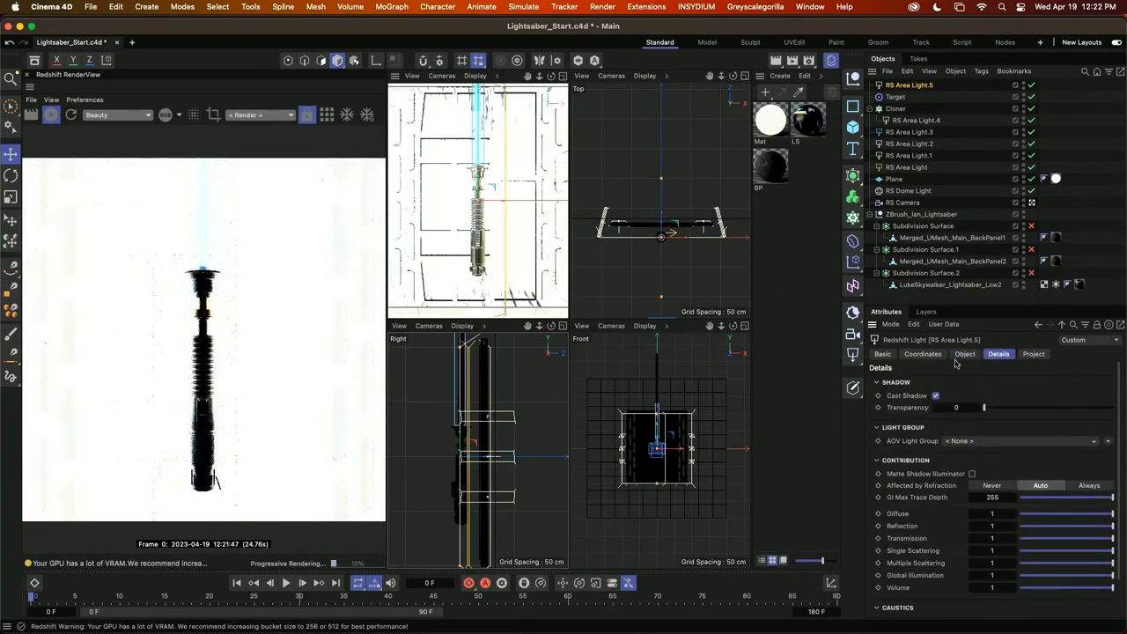
{"action": "left_click", "coordinate": [965, 353]}
{"action": "left_click", "coordinate": [922, 353]}
{"action": "left_click_drag", "start_coordinate": [1007, 403], "coordinate": [1024, 403]}
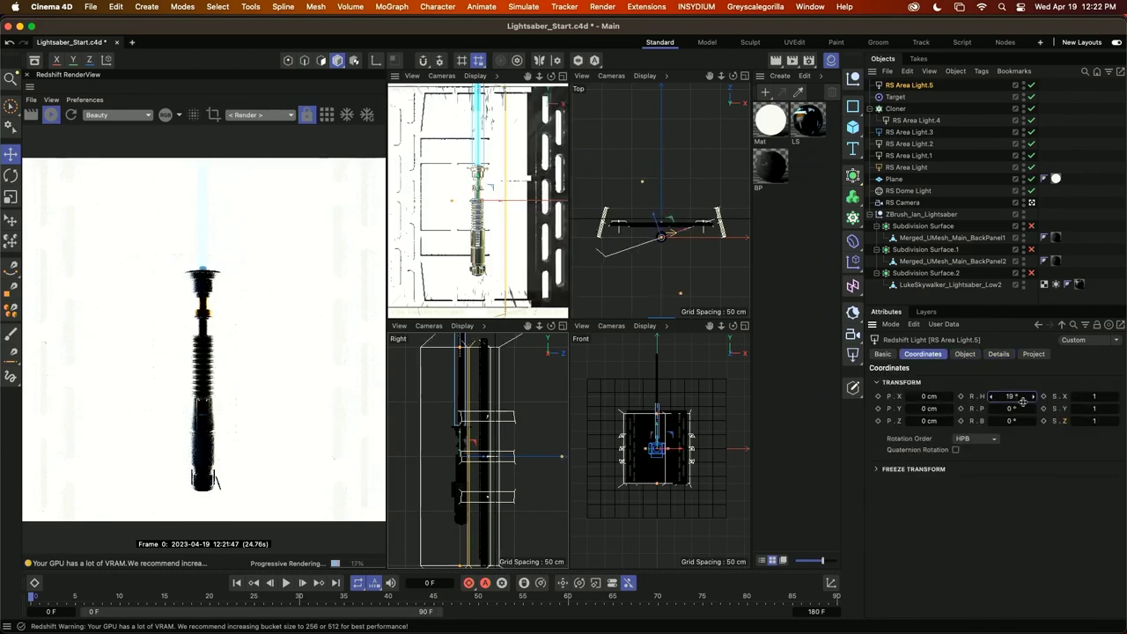
{"action": "left_click", "coordinate": [1024, 402]}
{"action": "type", "text": "180"}
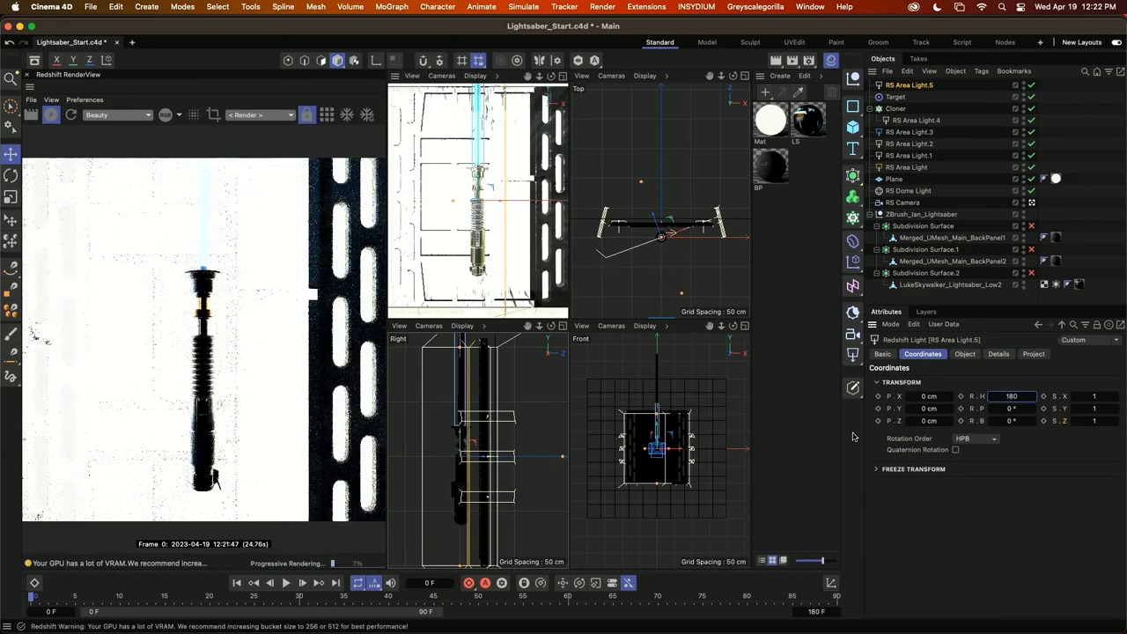
Set the new area light's pitch to -45° and move it to about 36 cm in Y and 31 cm in Z
{"action": "left_click", "coordinate": [1011, 409]}
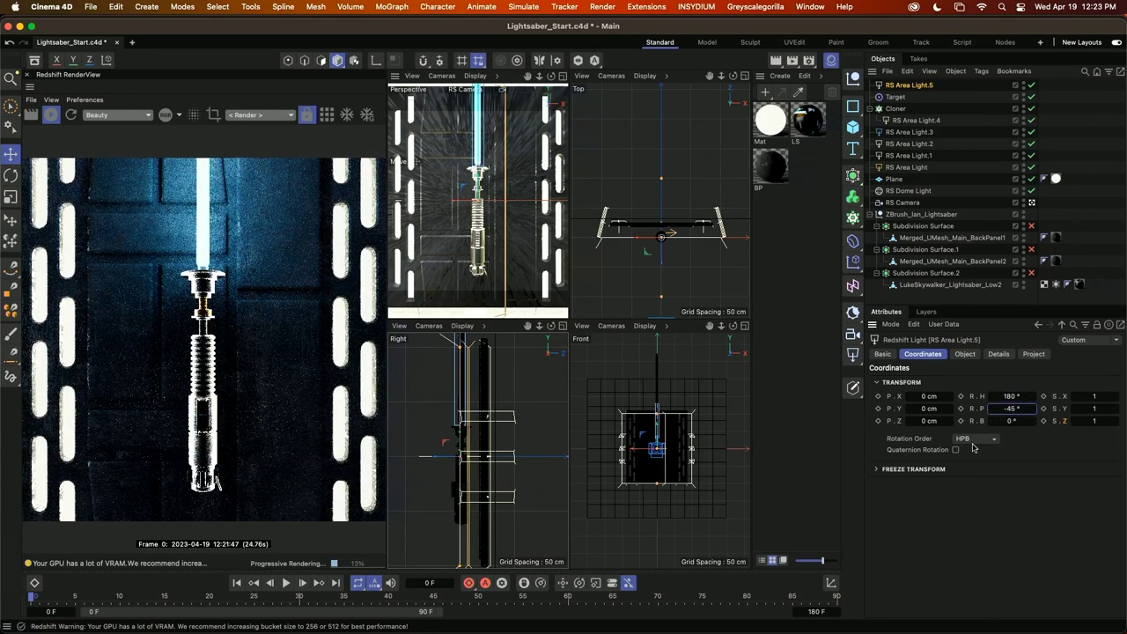
{"action": "type", "text": "-45"}
{"action": "key", "text": "Return"}
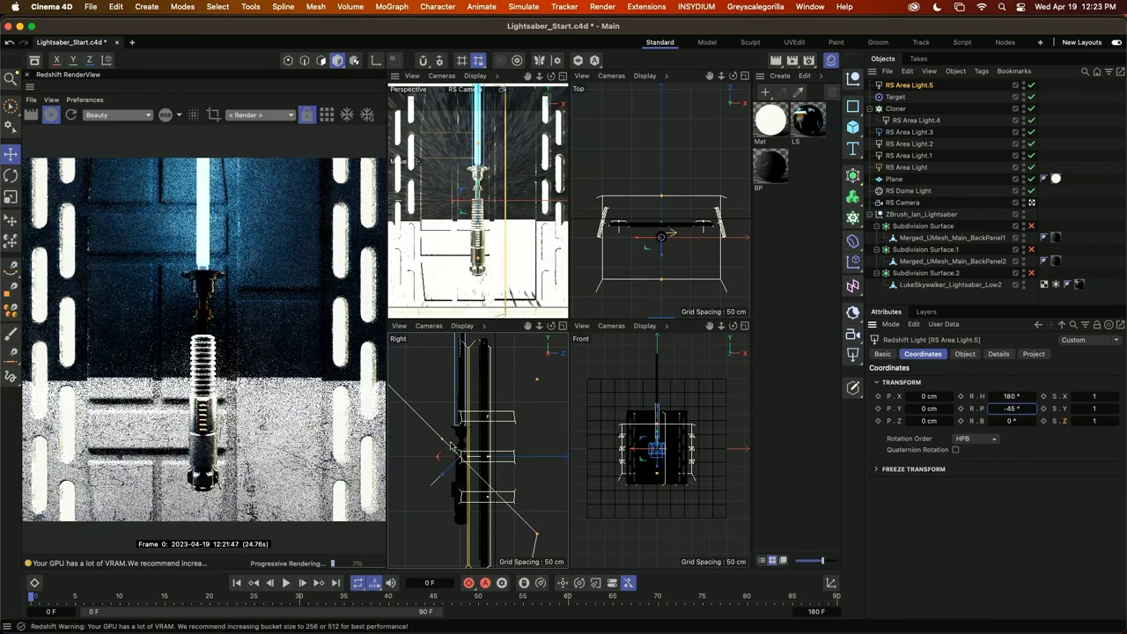
{"action": "left_click_drag", "start_coordinate": [452, 446], "coordinate": [472, 418]}
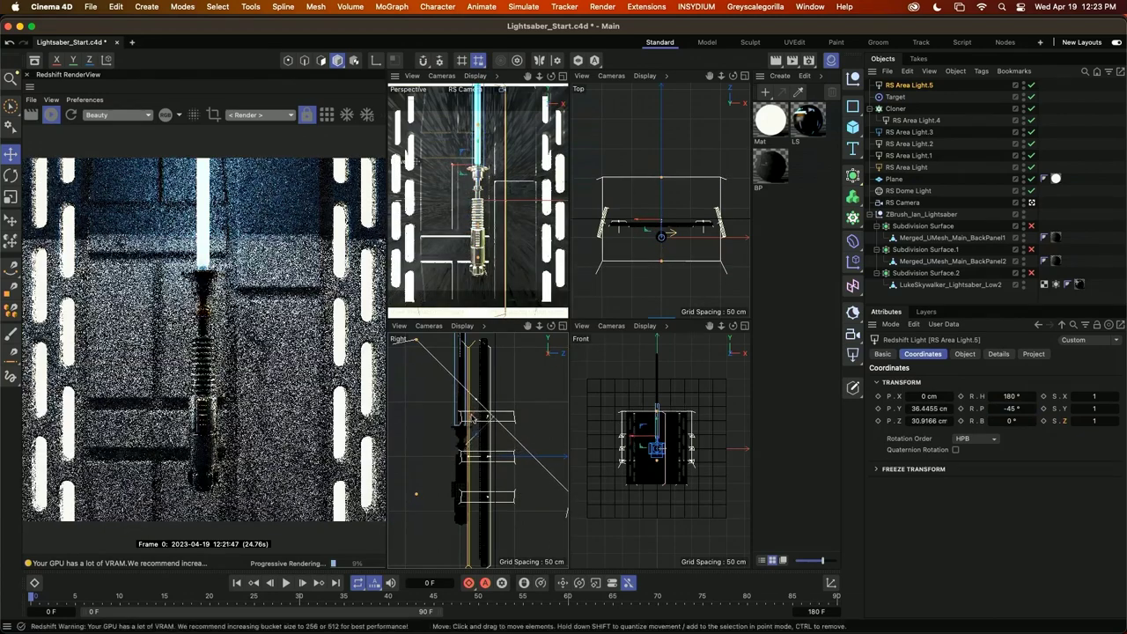
{"action": "scroll", "coordinate": [527, 404], "scroll_direction": "down", "scroll_amount": 3}
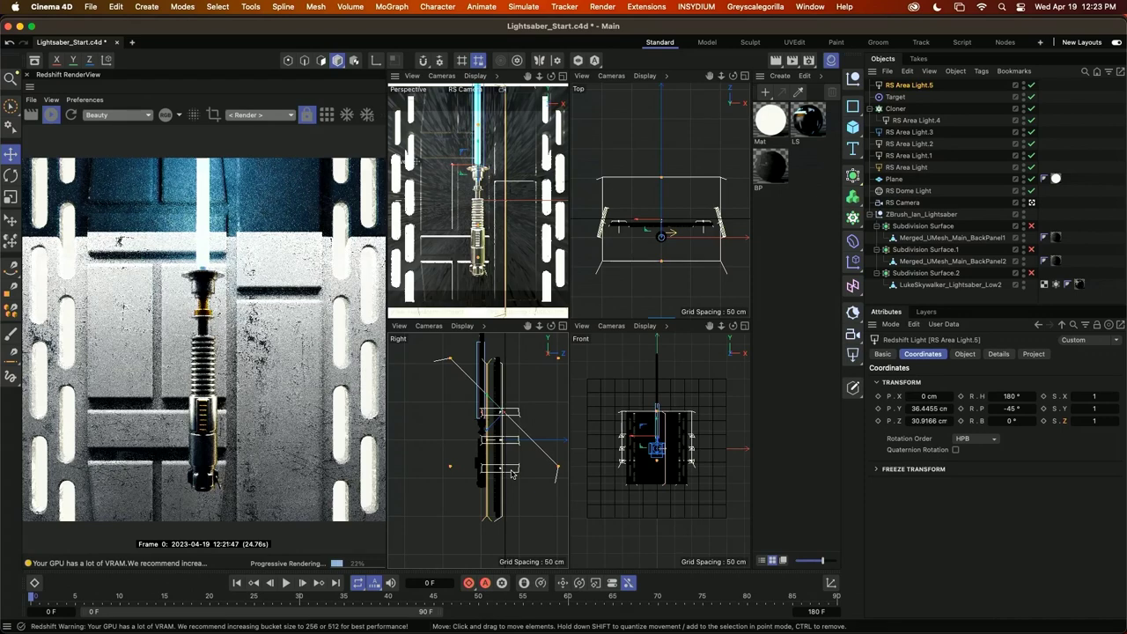
Set the new area light's project mode to Include and add only the lightsaber's Subdivision Surface.2 to its objects
{"action": "left_click", "coordinate": [1033, 353]}
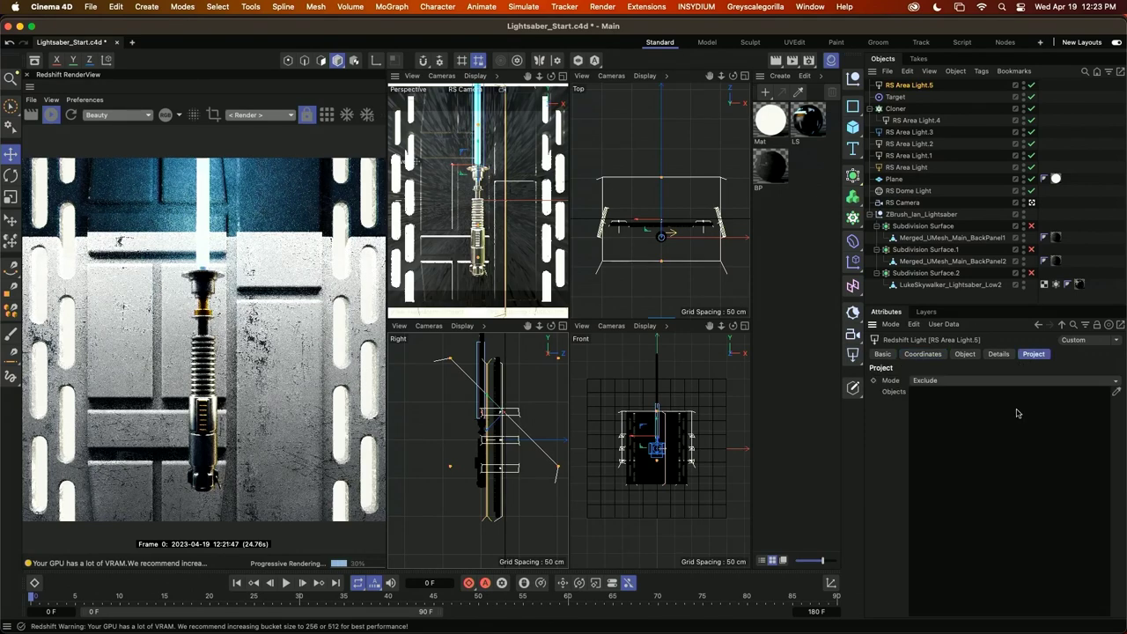
{"action": "left_click", "coordinate": [997, 381]}
{"action": "left_click", "coordinate": [934, 394]}
{"action": "left_click_drag", "start_coordinate": [925, 273], "coordinate": [959, 392]}
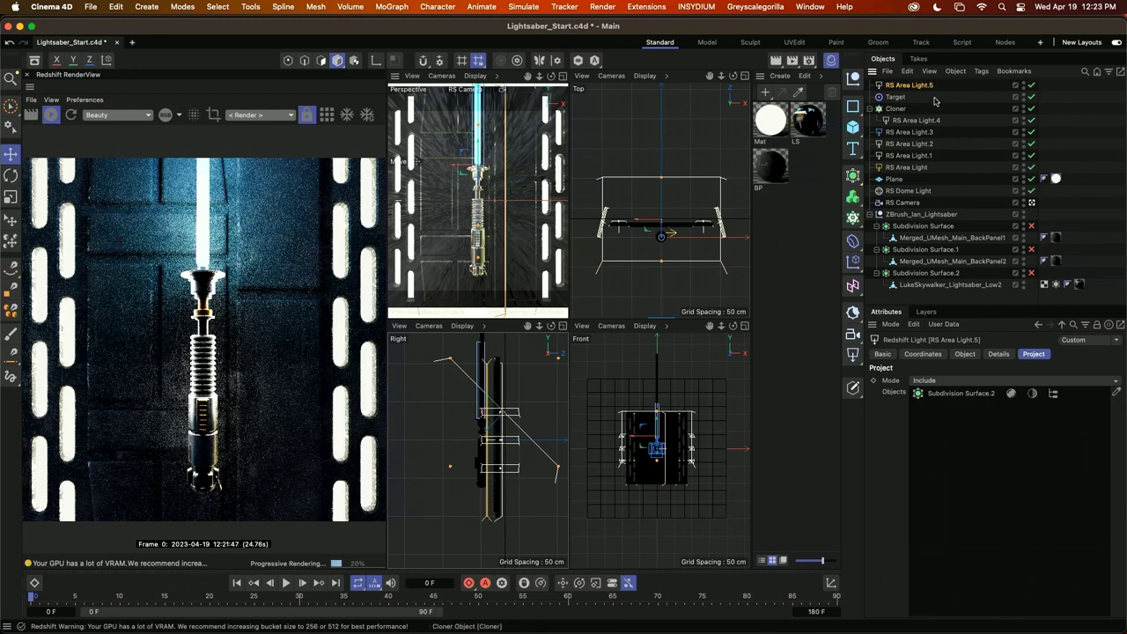
Set the new area light's intensity to 10 and its color to light blue with hue 196° and saturation 52%
{"action": "left_click", "coordinate": [963, 353]}
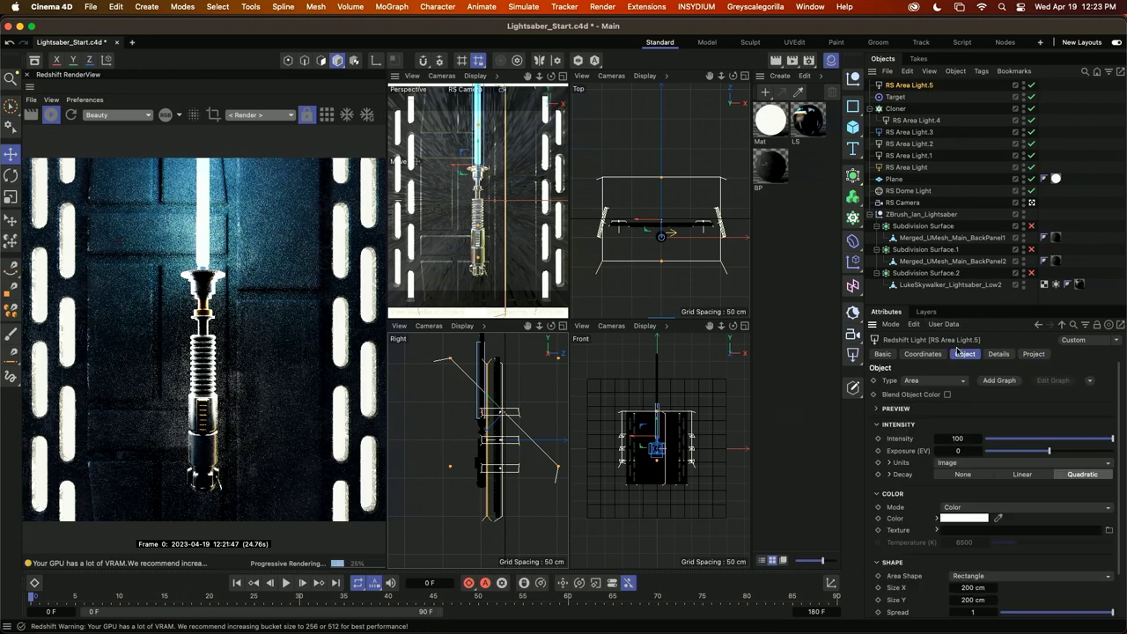
{"action": "left_click", "coordinate": [949, 437]}
{"action": "key", "text": "Return"}
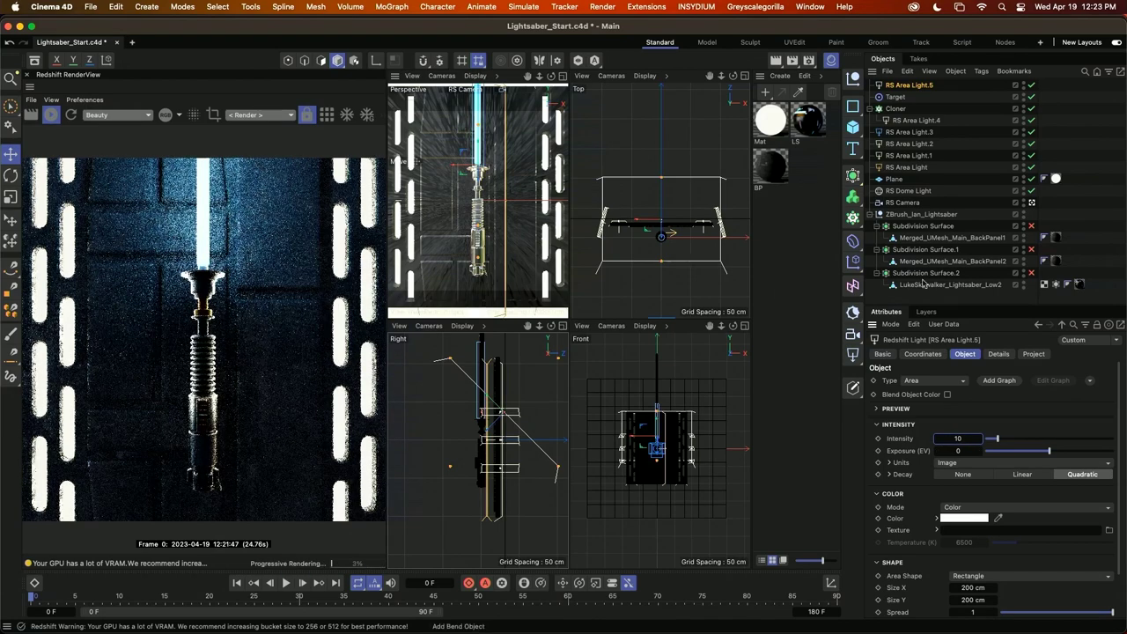
{"action": "left_click", "coordinate": [959, 521]}
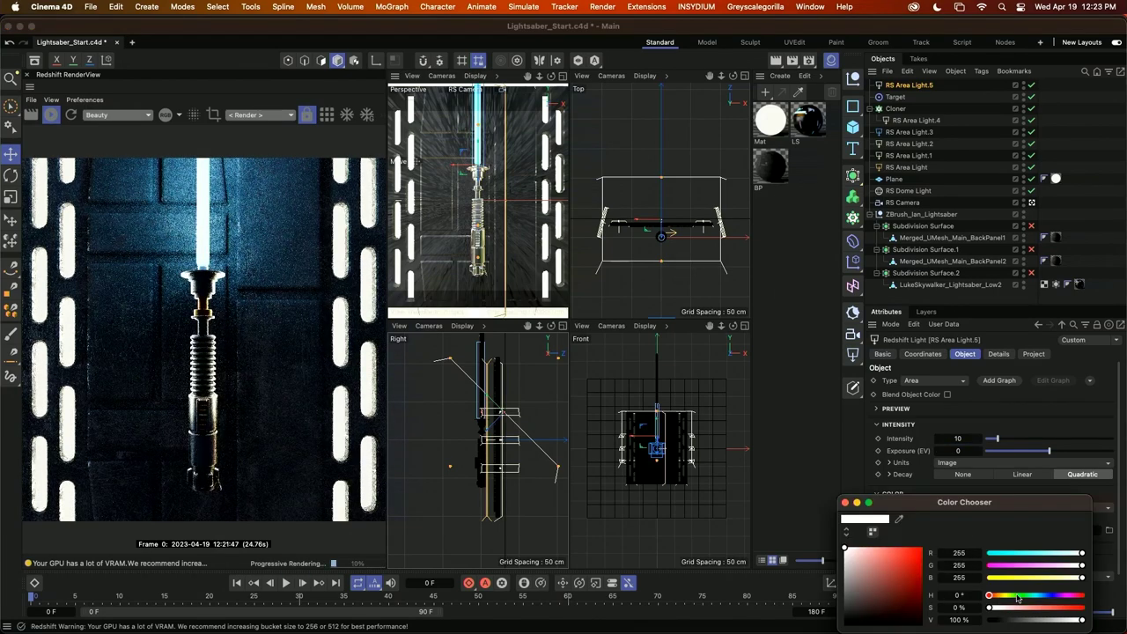
{"action": "left_click", "coordinate": [1039, 597]}
{"action": "left_click", "coordinate": [1037, 607]}
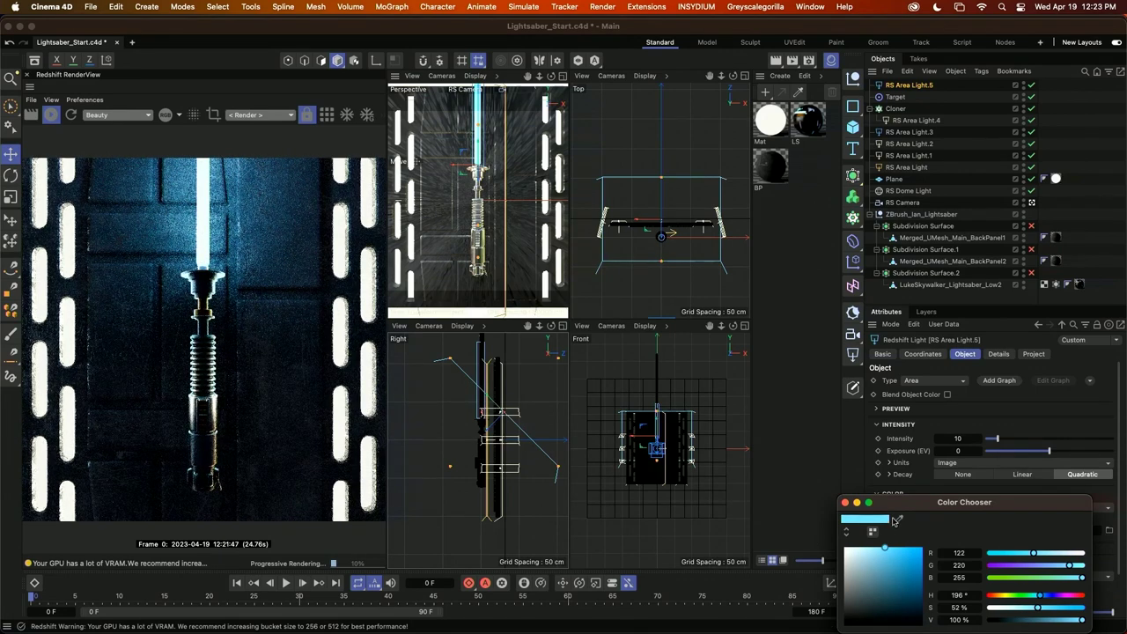
{"action": "left_click", "coordinate": [845, 502]}
Reduce the blue hilt light's intensity to 1
{"action": "double_click", "coordinate": [967, 440]}
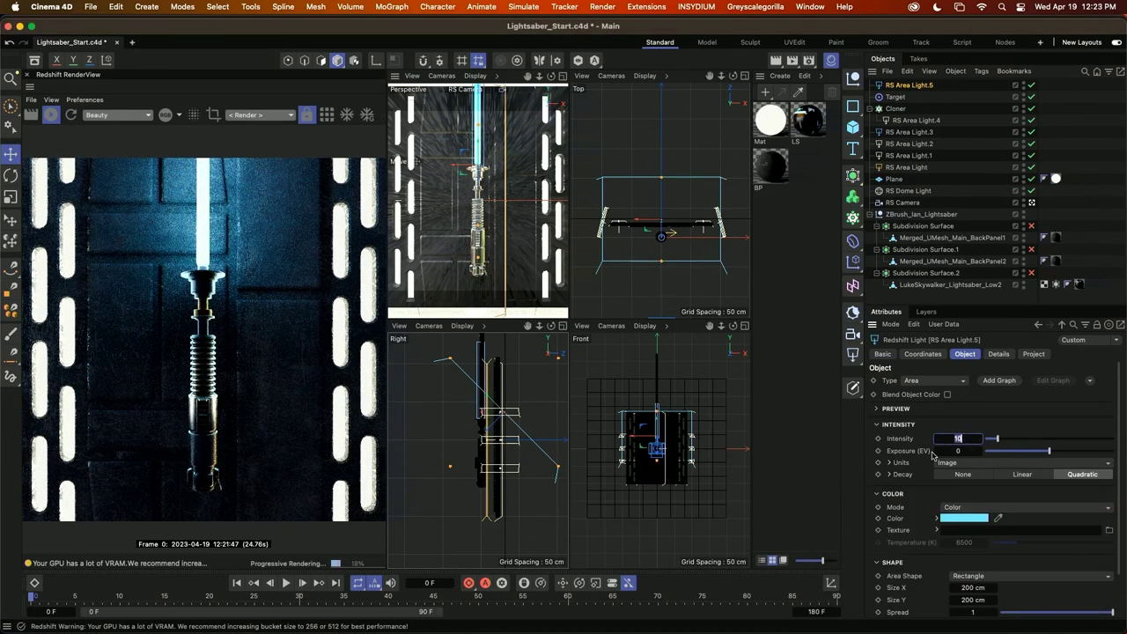
{"action": "type", "text": "1"}
{"action": "key", "text": "Return"}
{"action": "key", "text": "Return"}
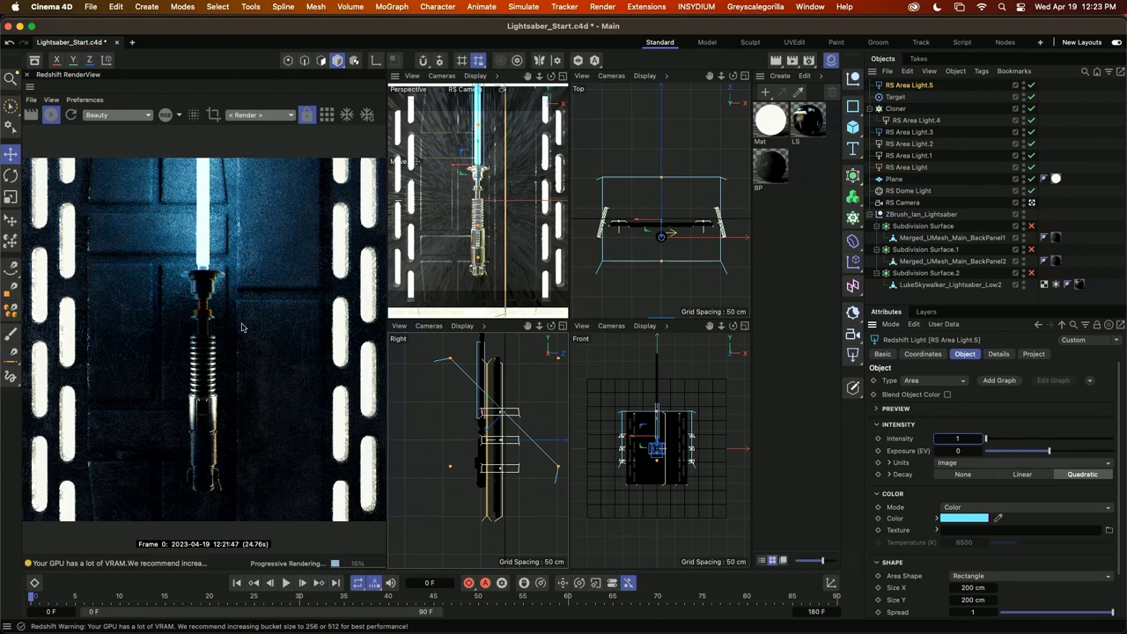
Isolate the blue hilt light, move it slightly down and forward, and re-enable the Cloner and other area lights
{"action": "left_click", "coordinate": [1031, 109]}
{"action": "left_click", "coordinate": [1032, 155]}
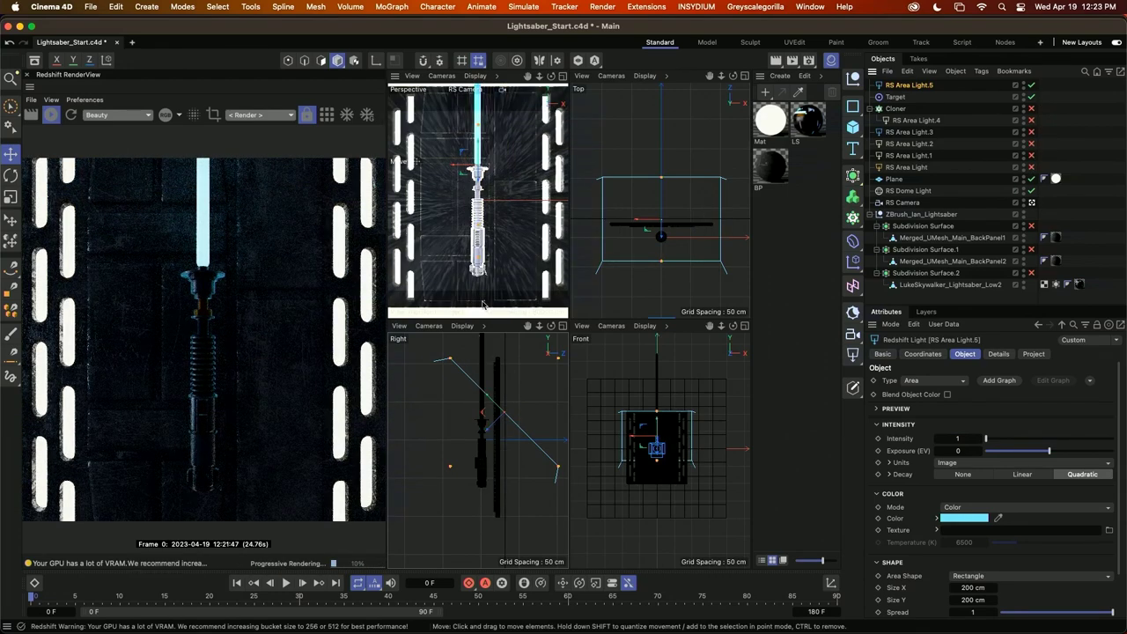
{"action": "mouse_move", "coordinate": [484, 424]}
{"action": "left_mouse_down"}
{"action": "mouse_move", "coordinate": [477, 464]}
{"action": "mouse_move", "coordinate": [477, 421]}
{"action": "mouse_move", "coordinate": [480, 435]}
{"action": "left_mouse_up"}
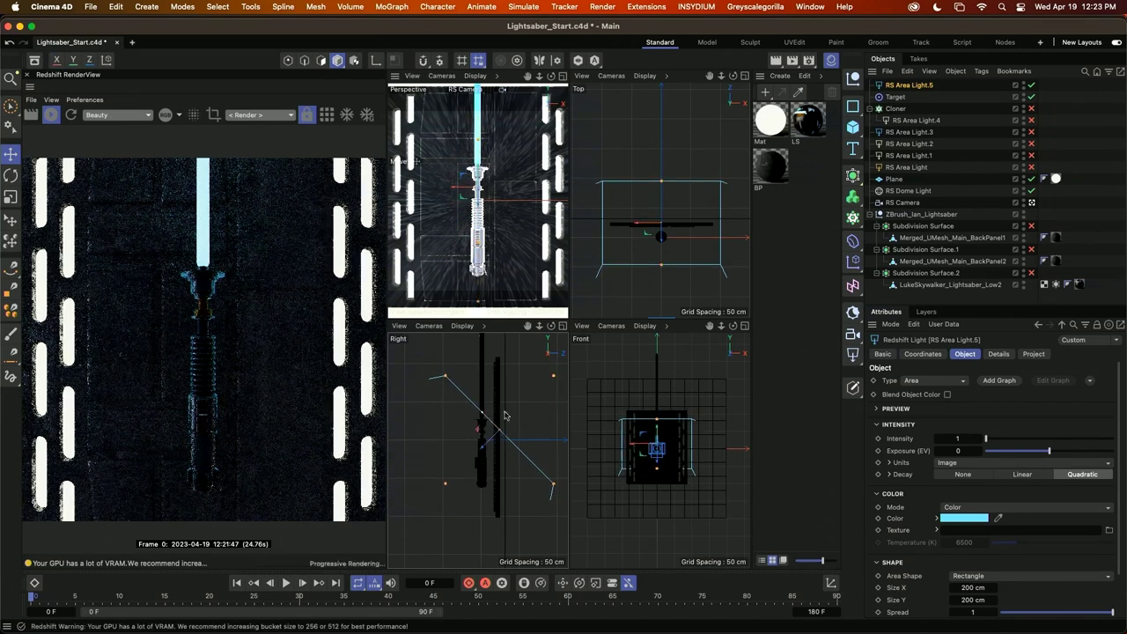
{"action": "left_click_drag", "start_coordinate": [1031, 108], "coordinate": [1032, 166]}
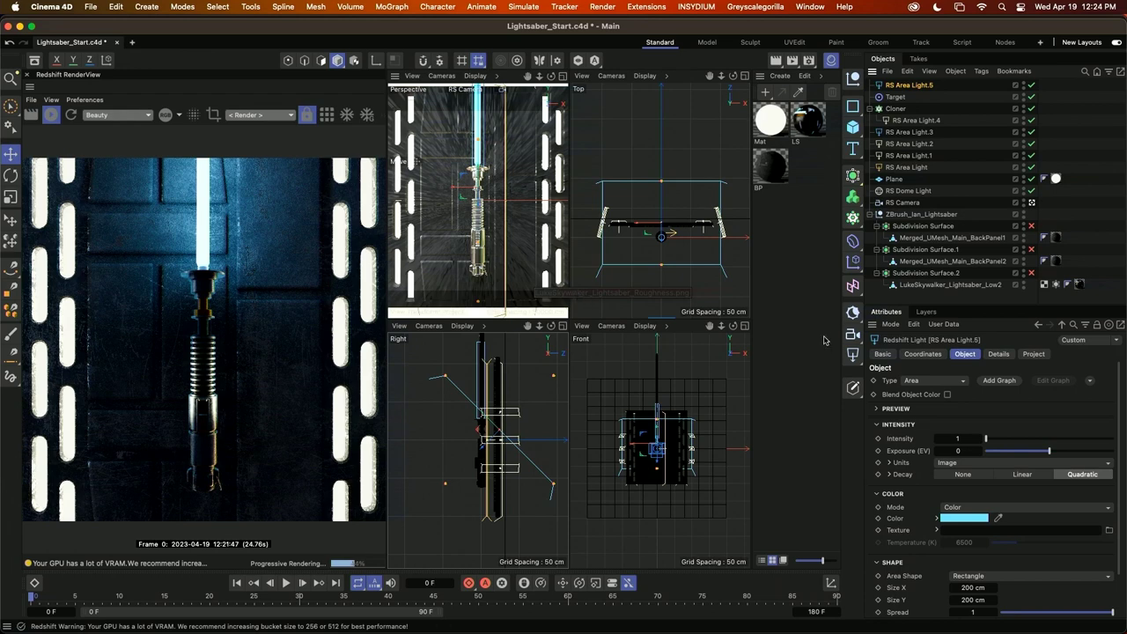
Add an RS Environment object and set the volume contribution of the yellow RS Area Light to 0
{"action": "left_click", "coordinate": [857, 315]}
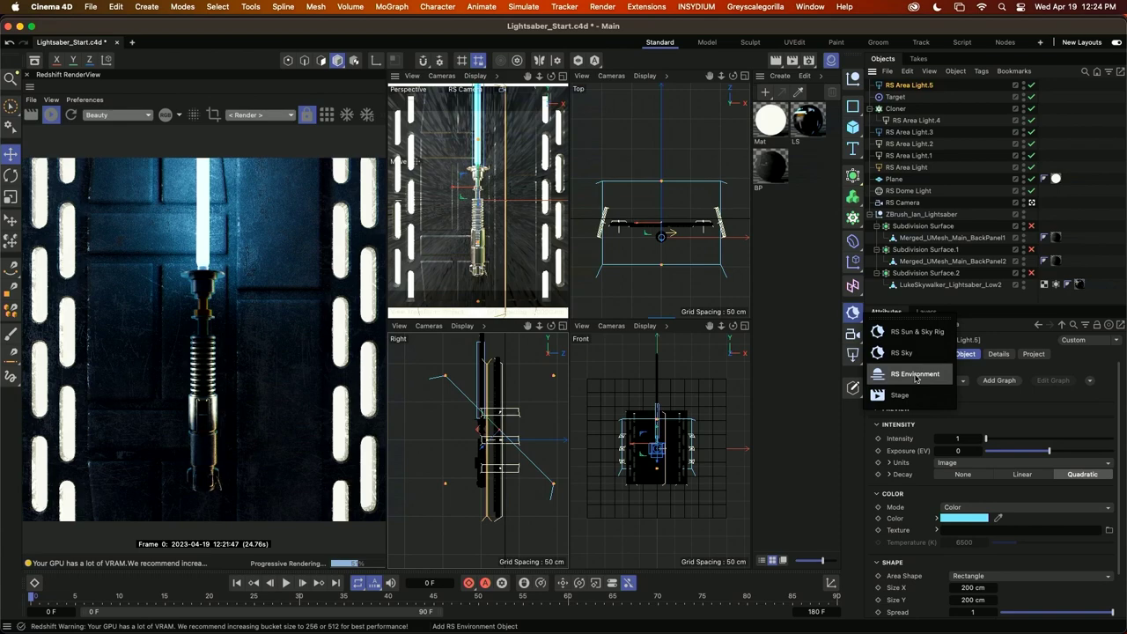
{"action": "left_click", "coordinate": [915, 375]}
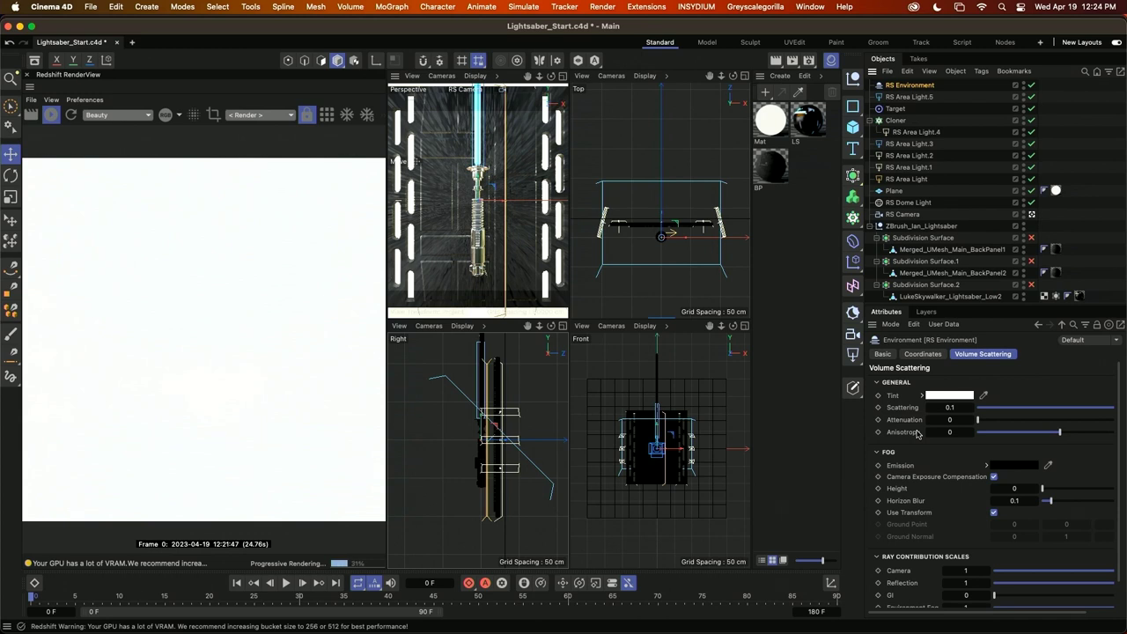
{"action": "left_click", "coordinate": [911, 180]}
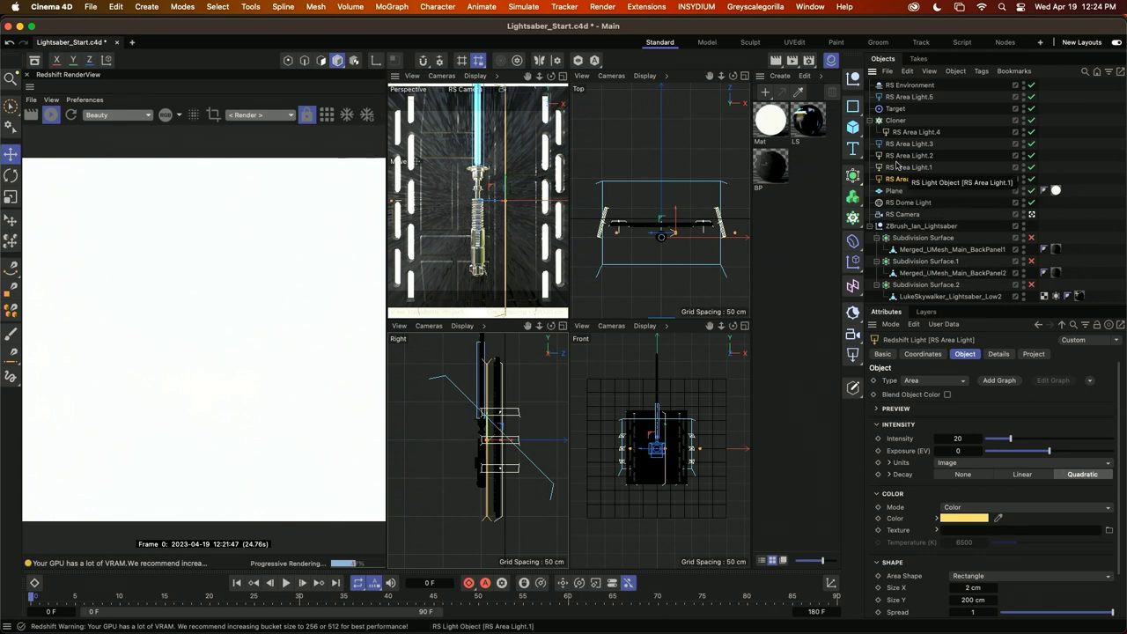
{"action": "left_click", "coordinate": [996, 355]}
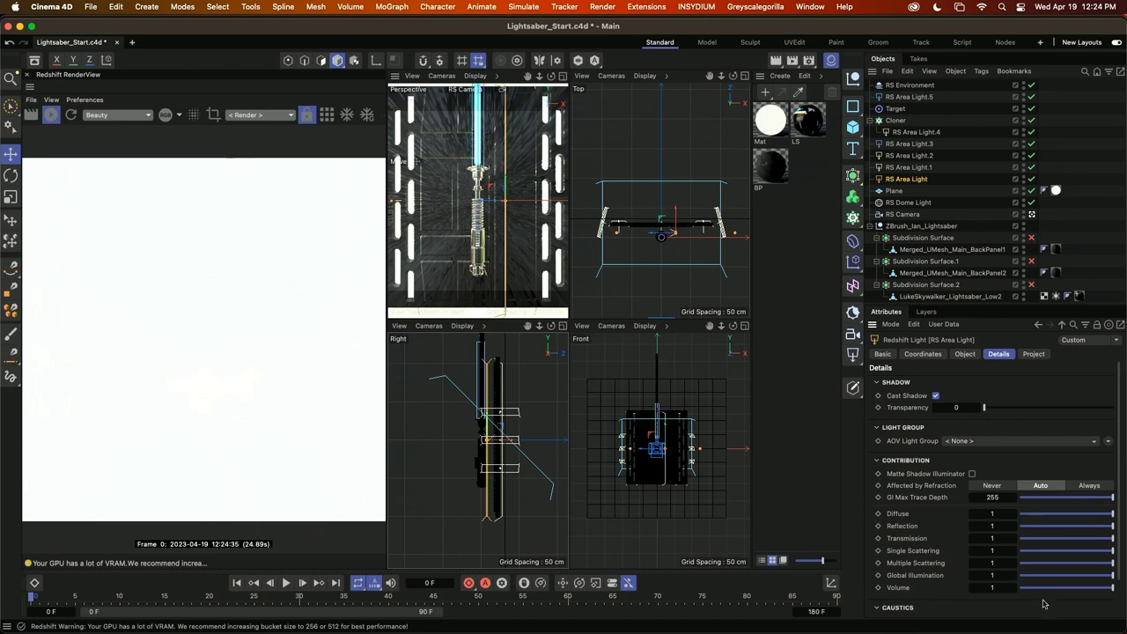
{"action": "left_click_drag", "start_coordinate": [1048, 591], "coordinate": [1016, 588]}
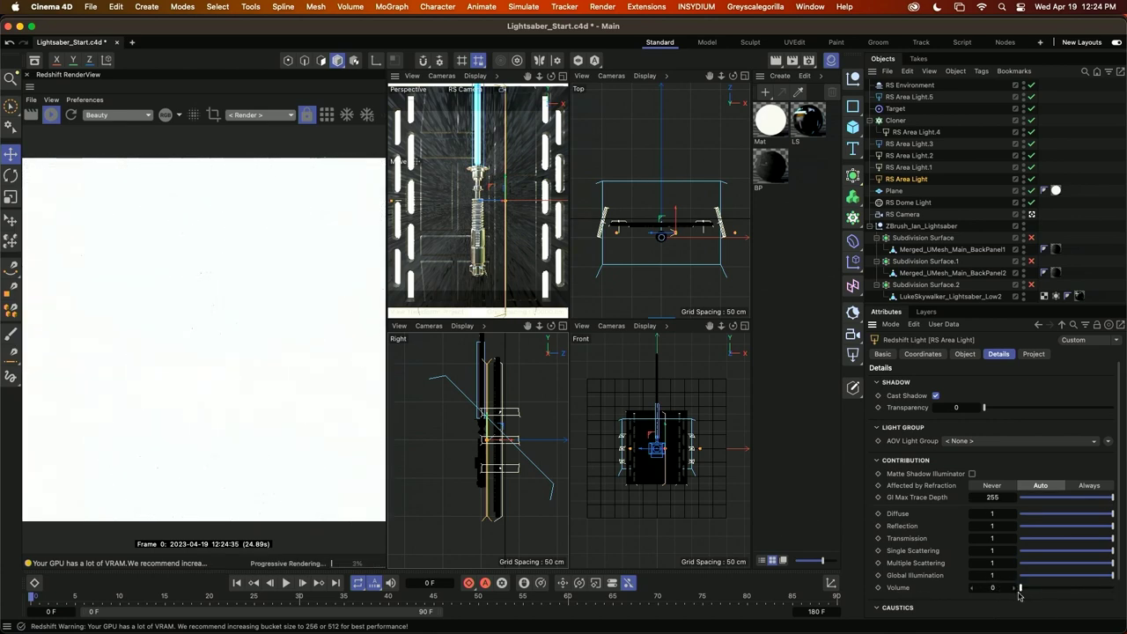
Set the volume contribution of the RS Dome Light and the cloned RS Area Light.4 to 0
{"action": "left_click", "coordinate": [908, 202]}
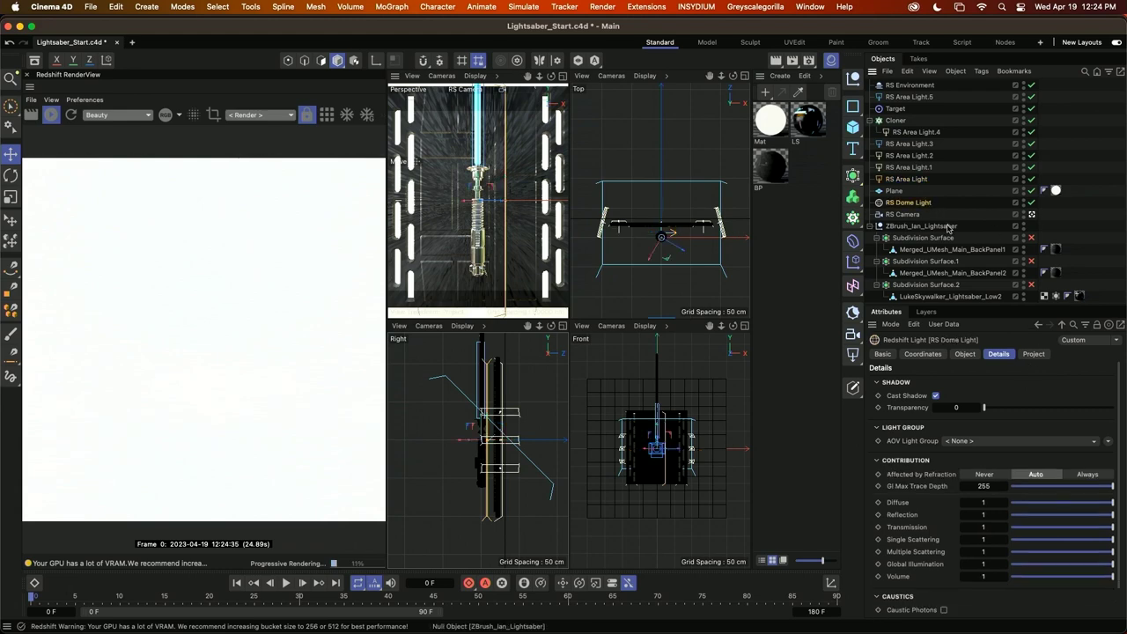
{"action": "left_click_drag", "start_coordinate": [1023, 577], "coordinate": [1012, 577]}
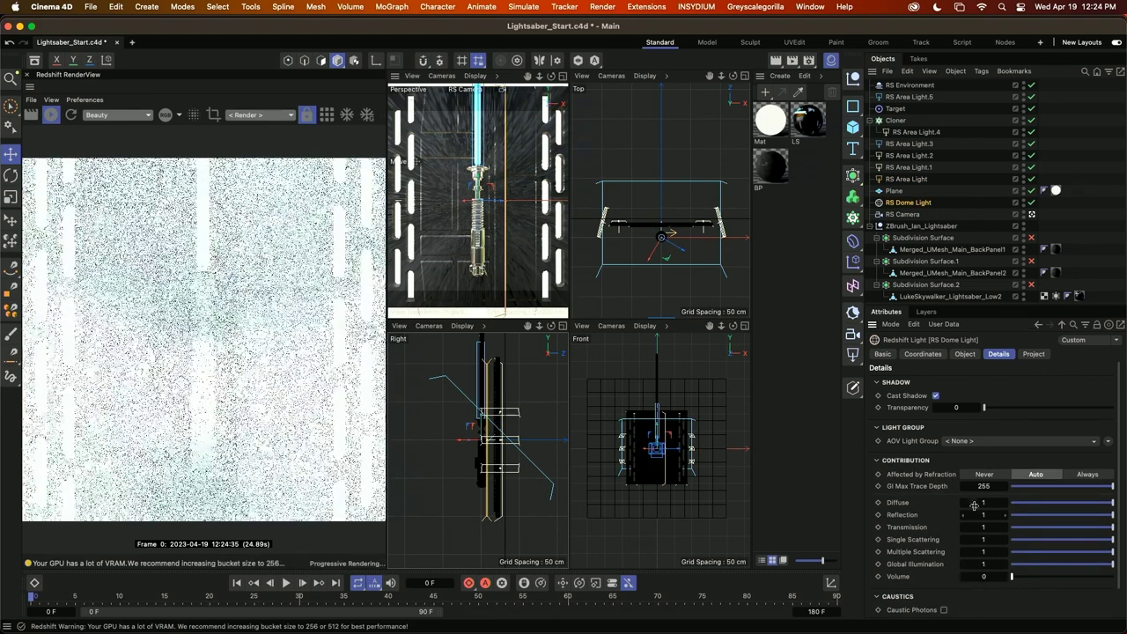
{"action": "left_click", "coordinate": [915, 143]}
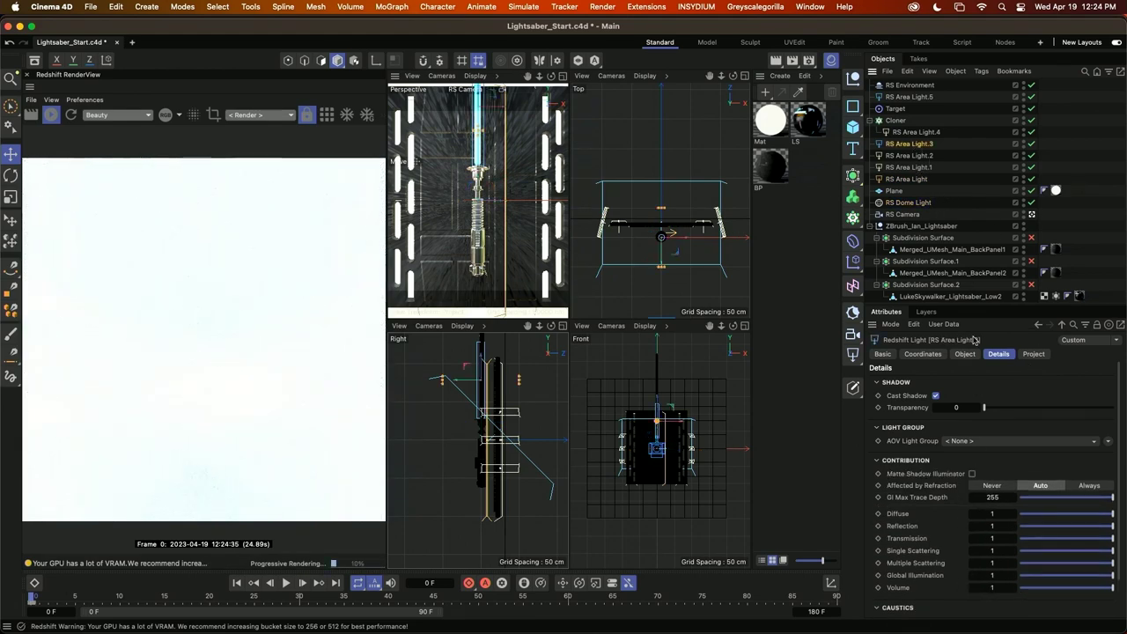
{"action": "left_click", "coordinate": [915, 131]}
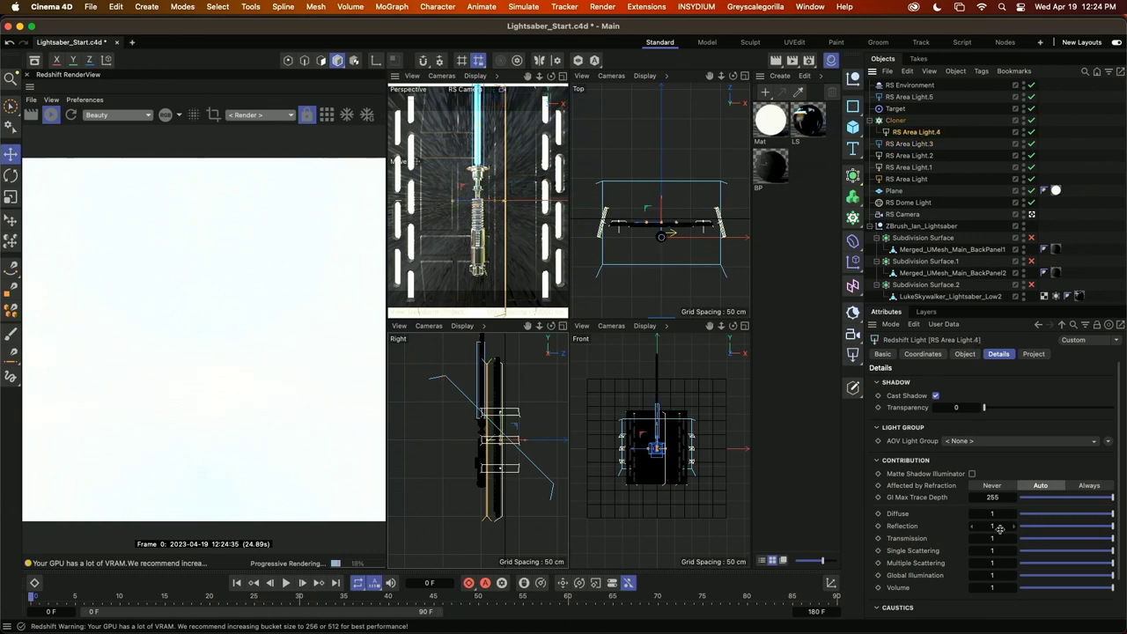
{"action": "left_click_drag", "start_coordinate": [1046, 588], "coordinate": [1015, 587]}
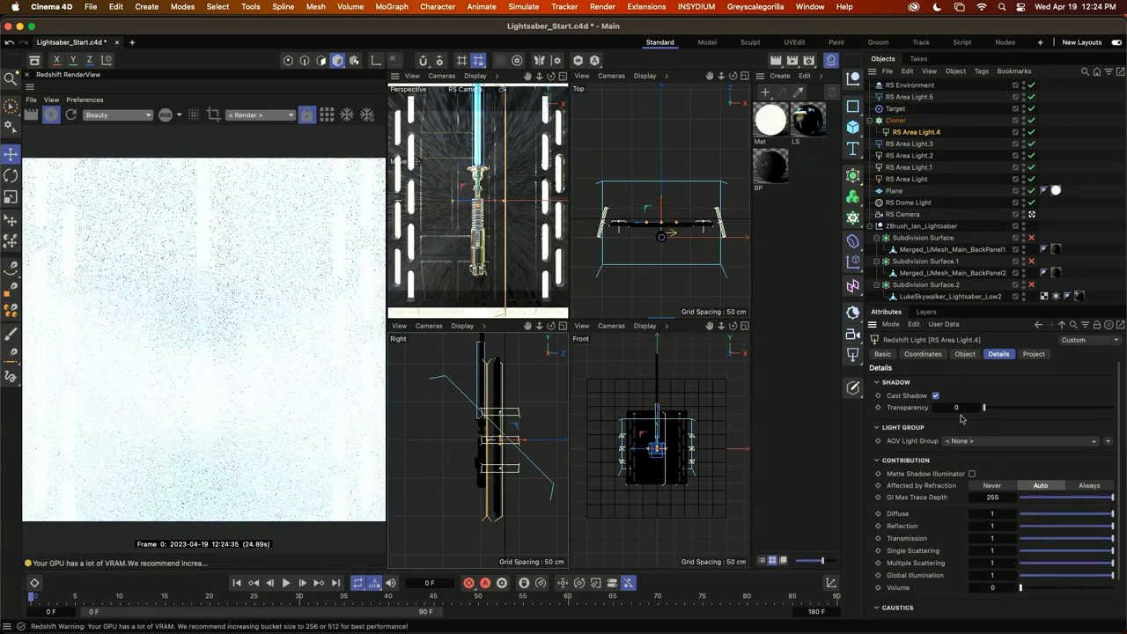
Toggle RS Area Light.5 off and on, and check the volume contribution of RS Area Light.5, RS Area Light.3 and RS Area Light
{"action": "left_click", "coordinate": [1032, 97]}
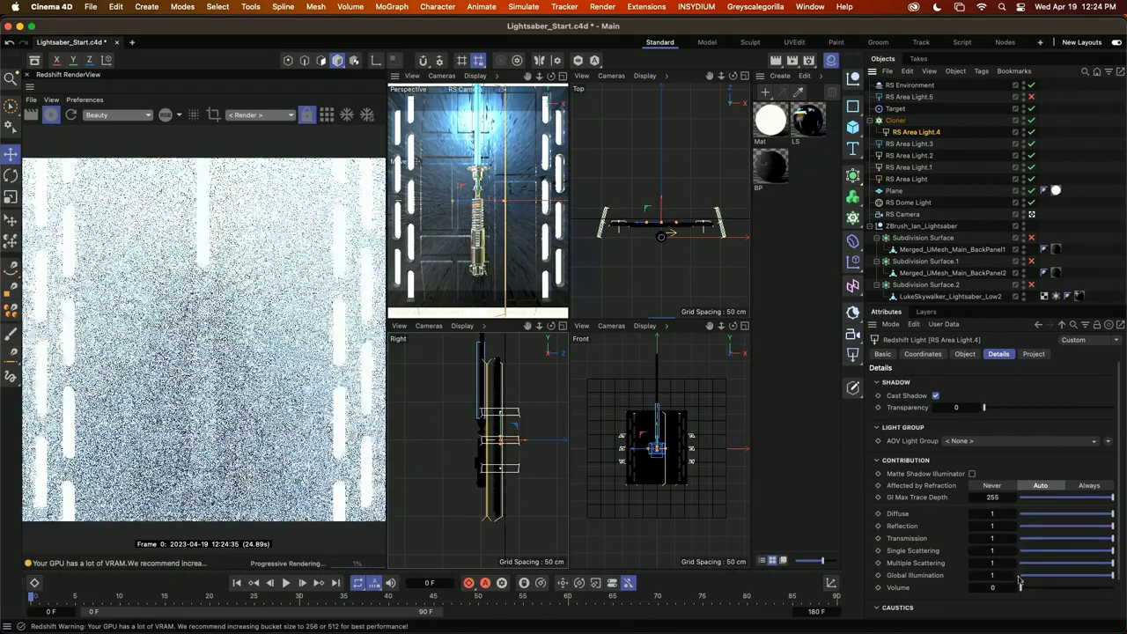
{"action": "left_click", "coordinate": [1031, 97]}
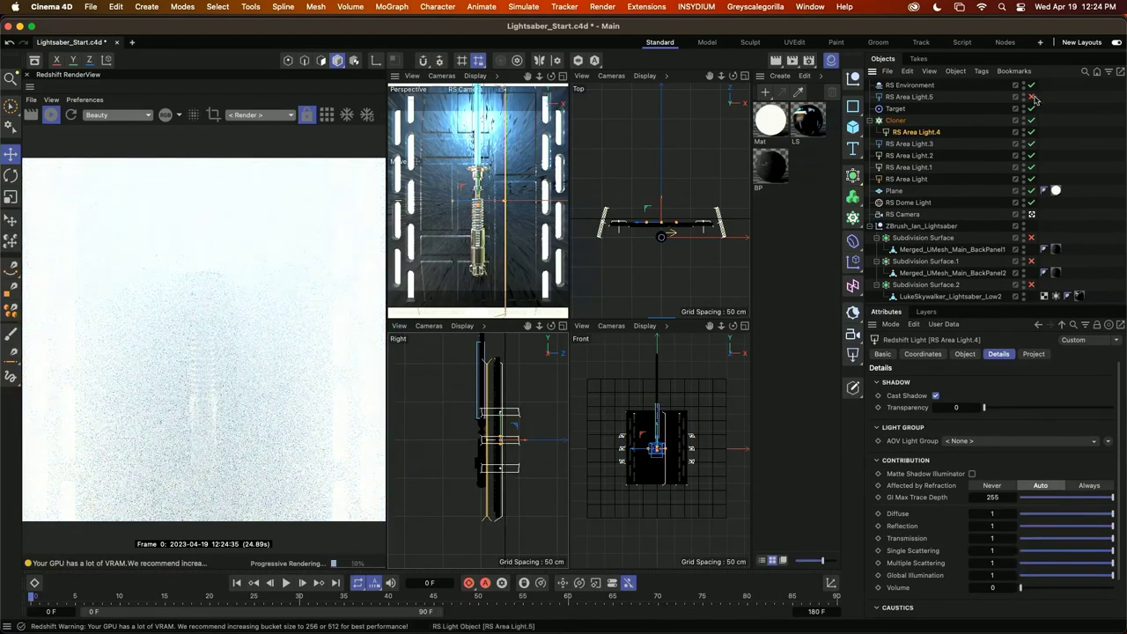
{"action": "left_click", "coordinate": [908, 97]}
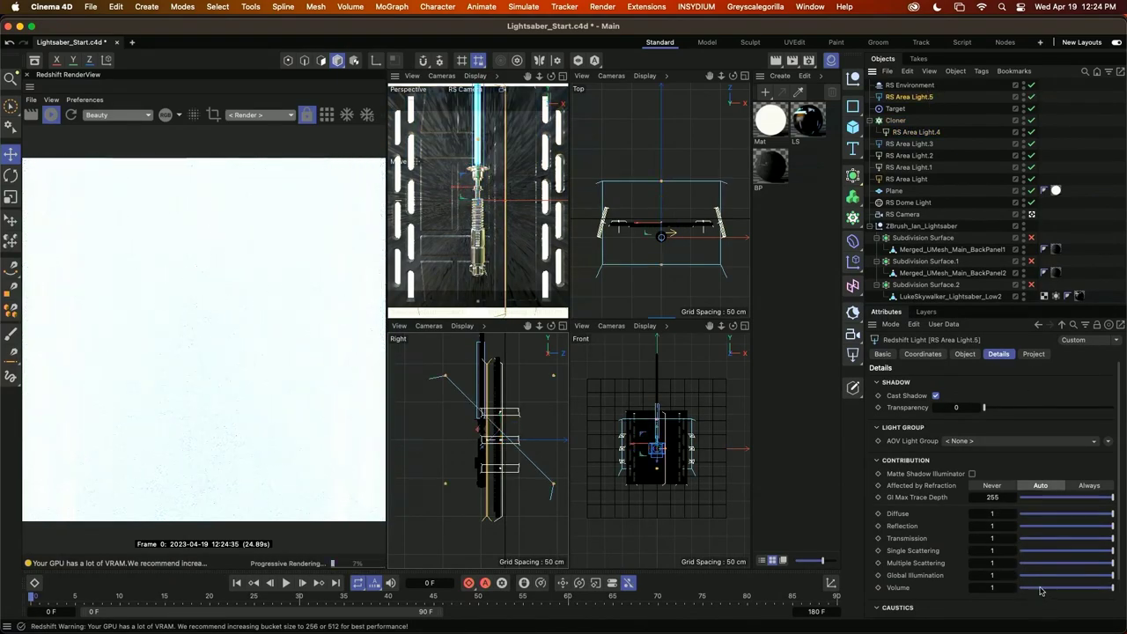
{"action": "left_click", "coordinate": [916, 145]}
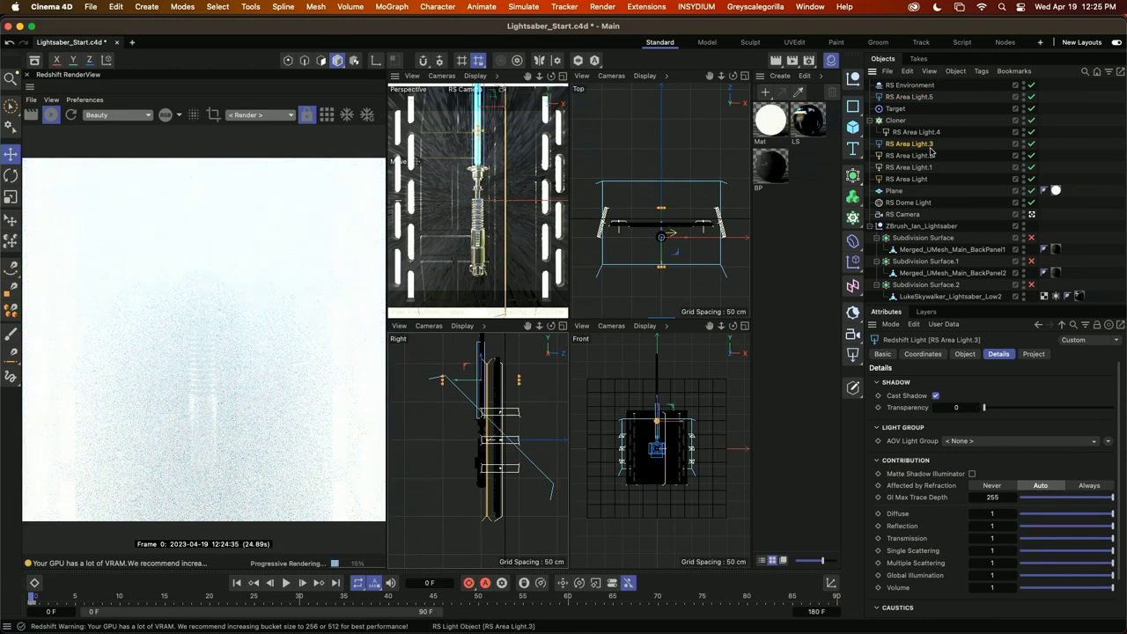
{"action": "left_click", "coordinate": [907, 180]}
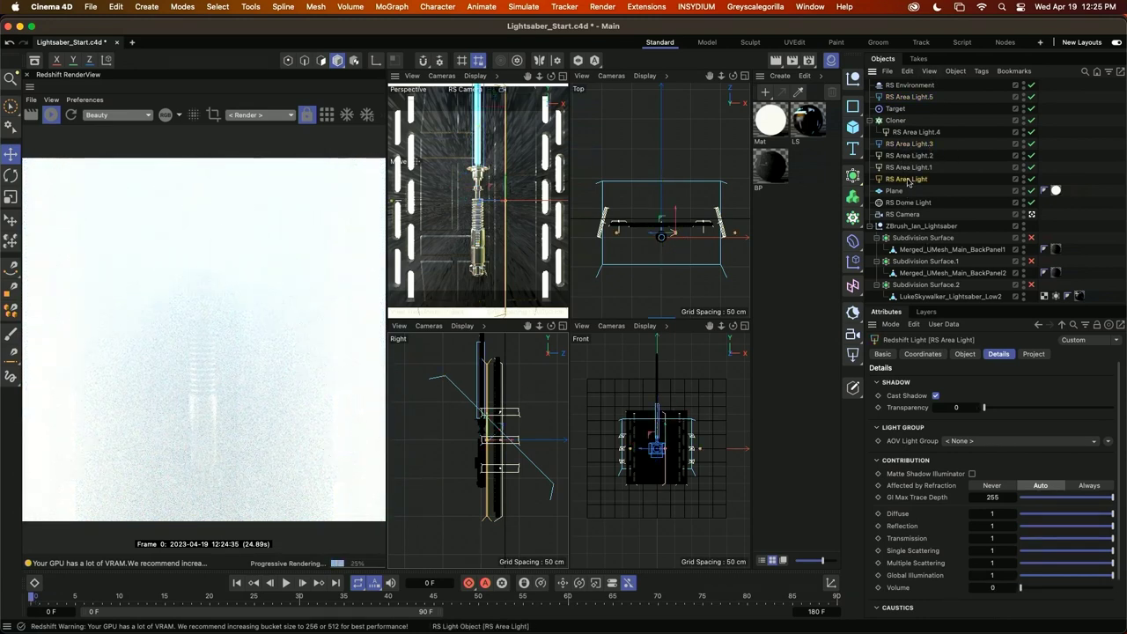
Set the volume contribution of RS Area Light.1 and RS Area Light.2 to 0.005
{"action": "left_click", "coordinate": [907, 167]}
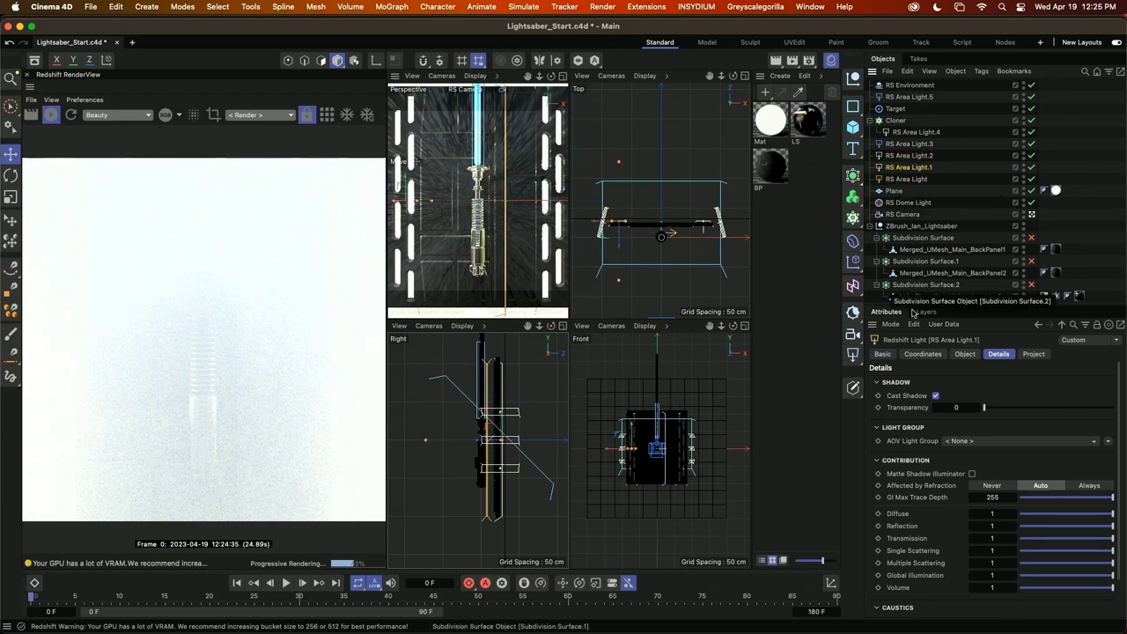
{"action": "left_click", "coordinate": [1000, 586]}
{"action": "left_click", "coordinate": [921, 157], "text": "shift"}
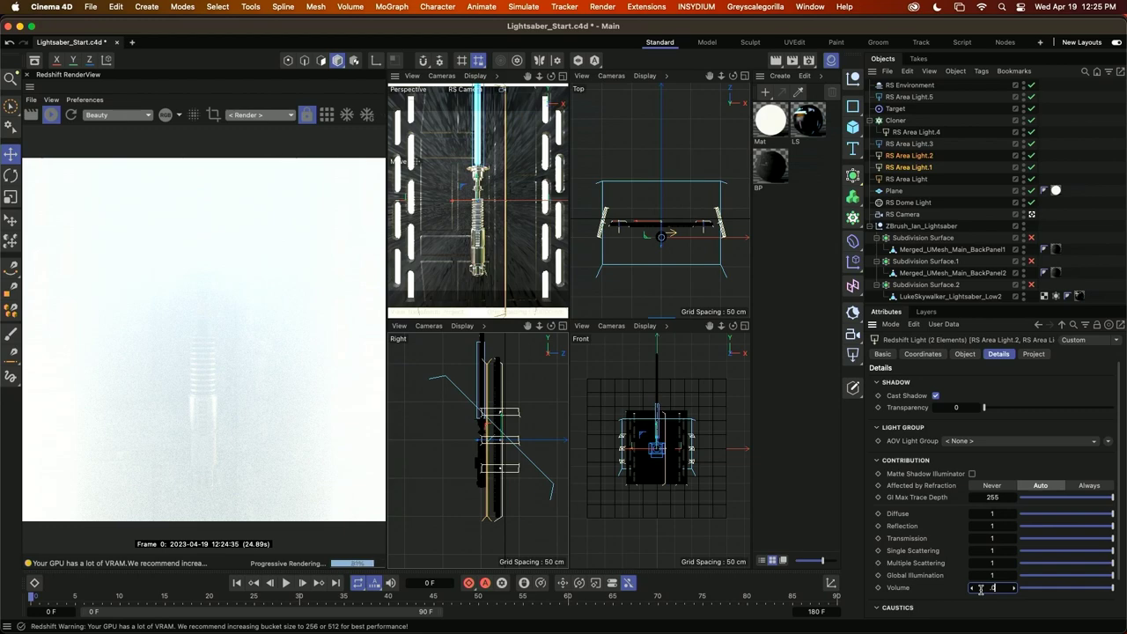
{"action": "left_click", "coordinate": [981, 589]}
{"action": "type", "text": ".005"}
{"action": "key", "text": "Return"}
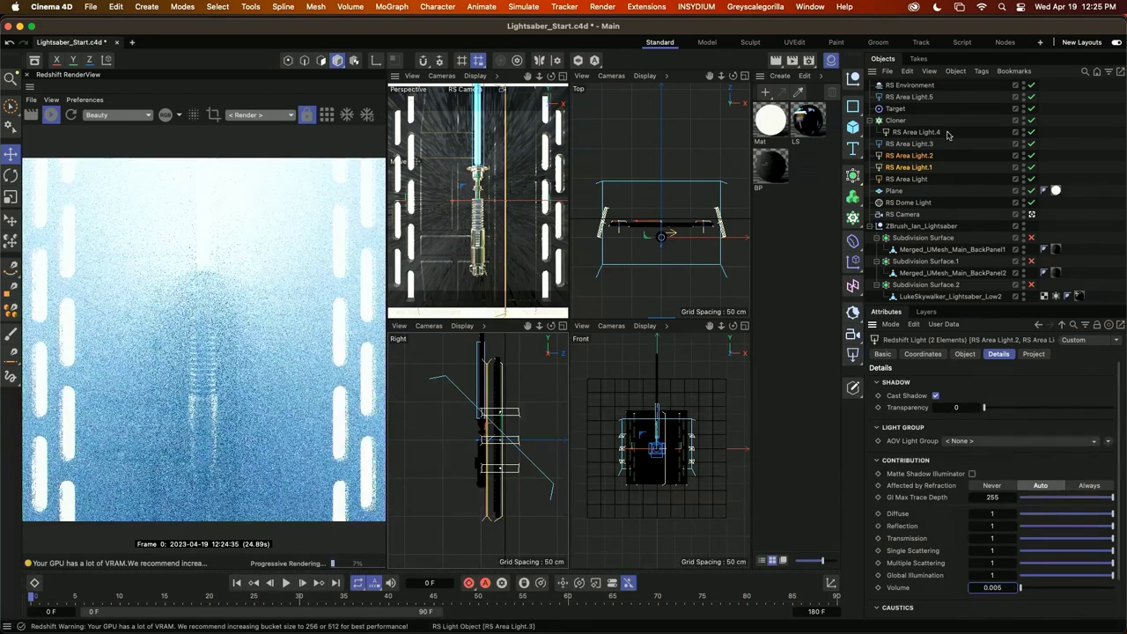
Set the volume contribution of RS Area Light.3 to 0.01
{"action": "left_click", "coordinate": [916, 142]}
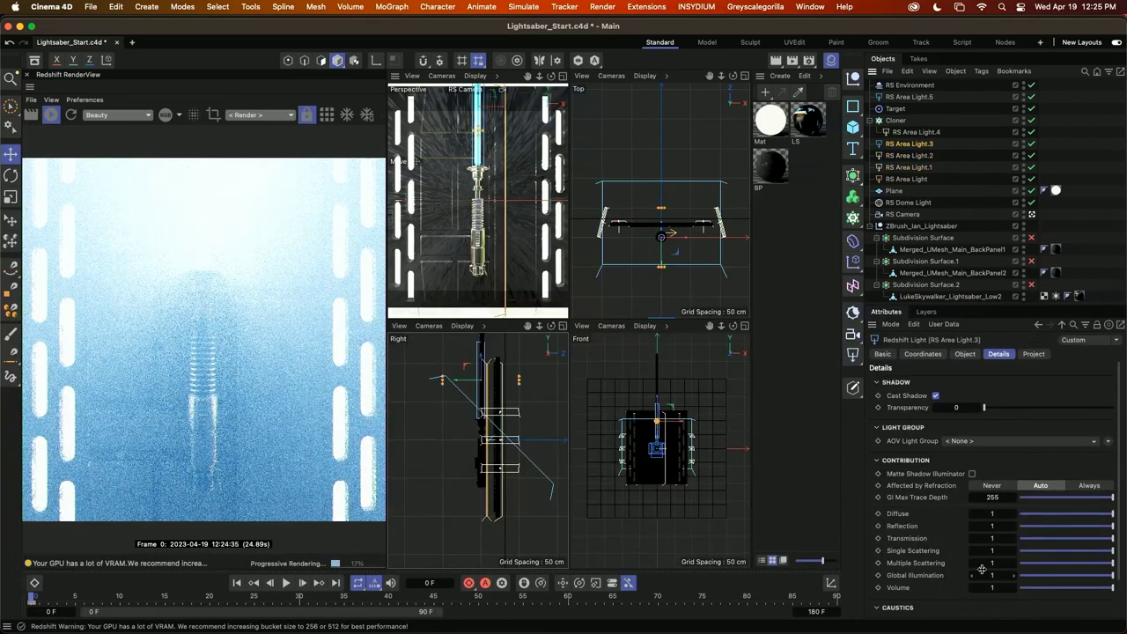
{"action": "type", "text": "0.01"}
{"action": "key", "text": "Return"}
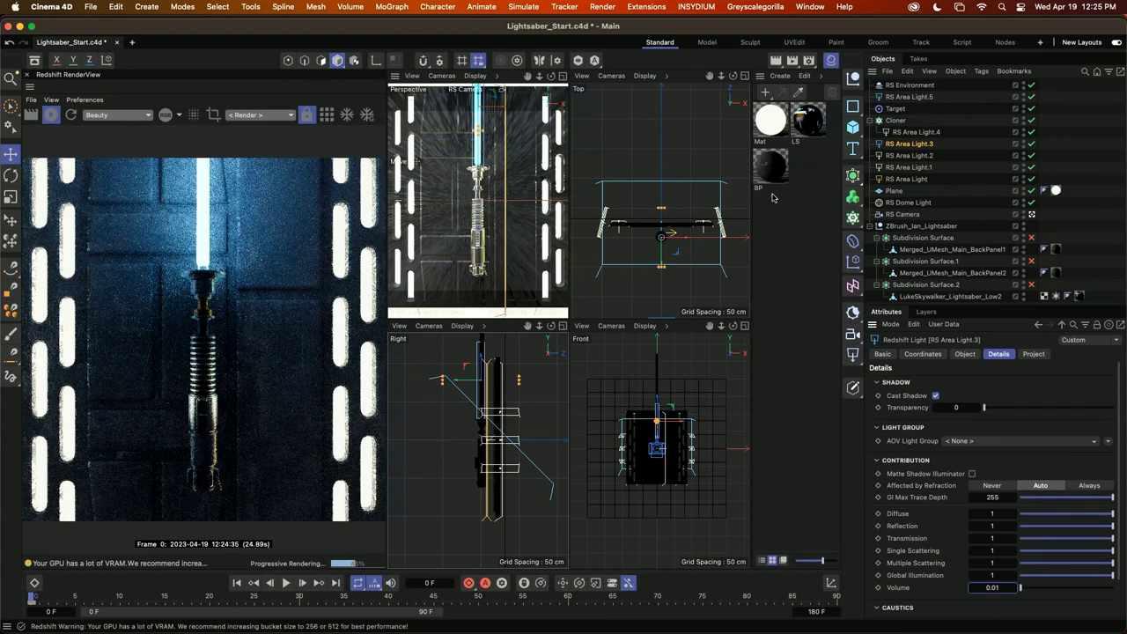
Override the RS Camera's bloom lens effect with a threshold of 2 and refresh the render
{"action": "left_click", "coordinate": [783, 225]}
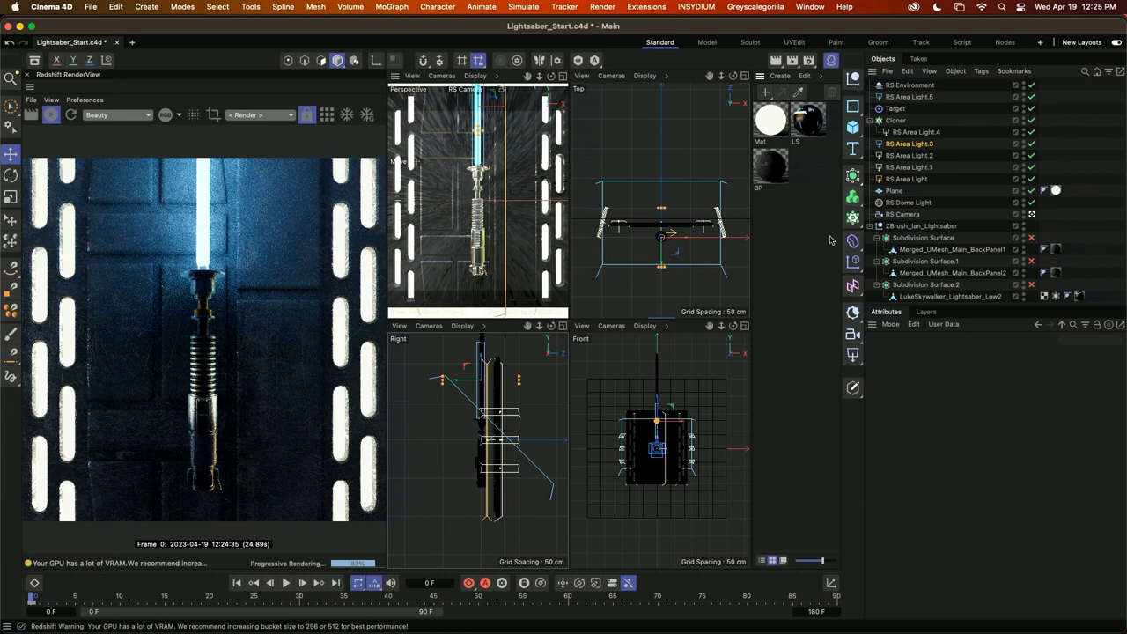
{"action": "left_click", "coordinate": [907, 217]}
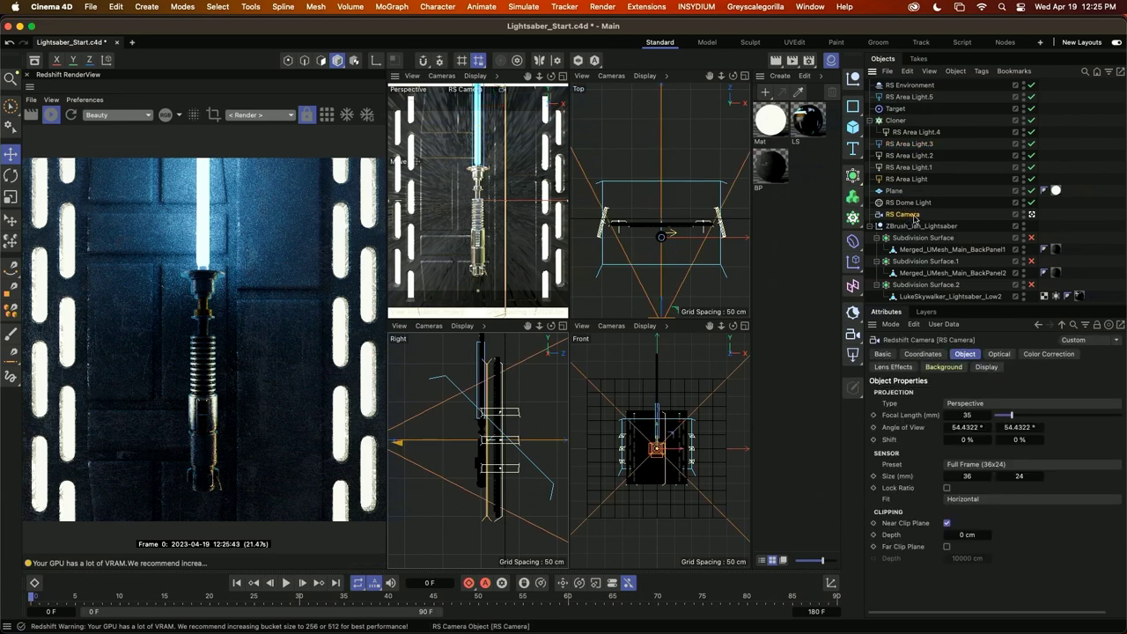
{"action": "left_click", "coordinate": [853, 291]}
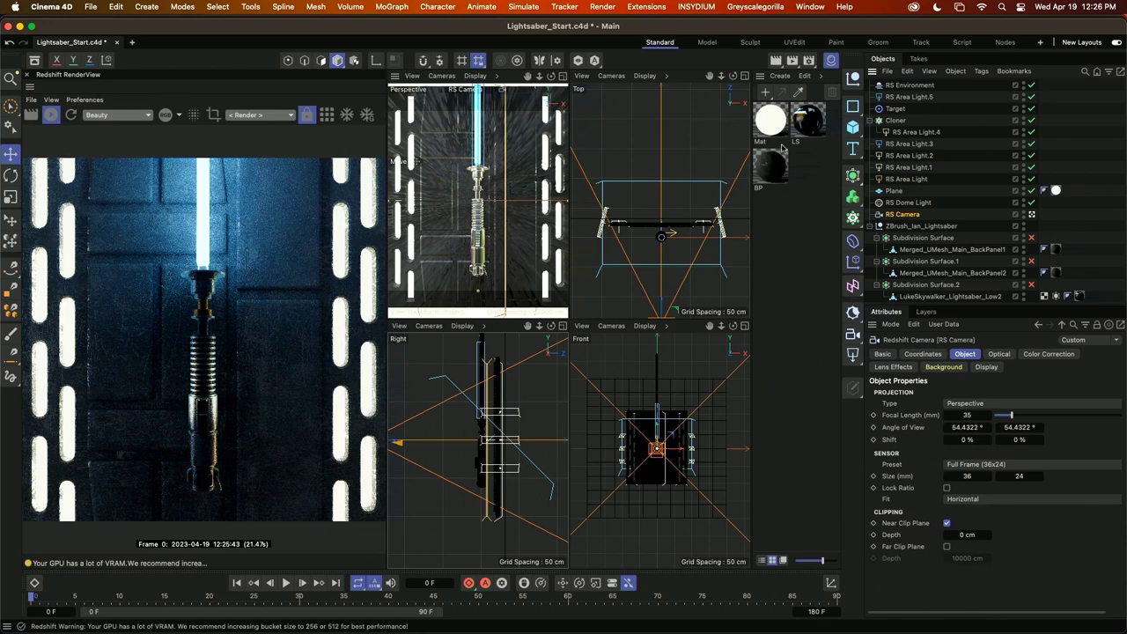
{"action": "left_click", "coordinate": [908, 365]}
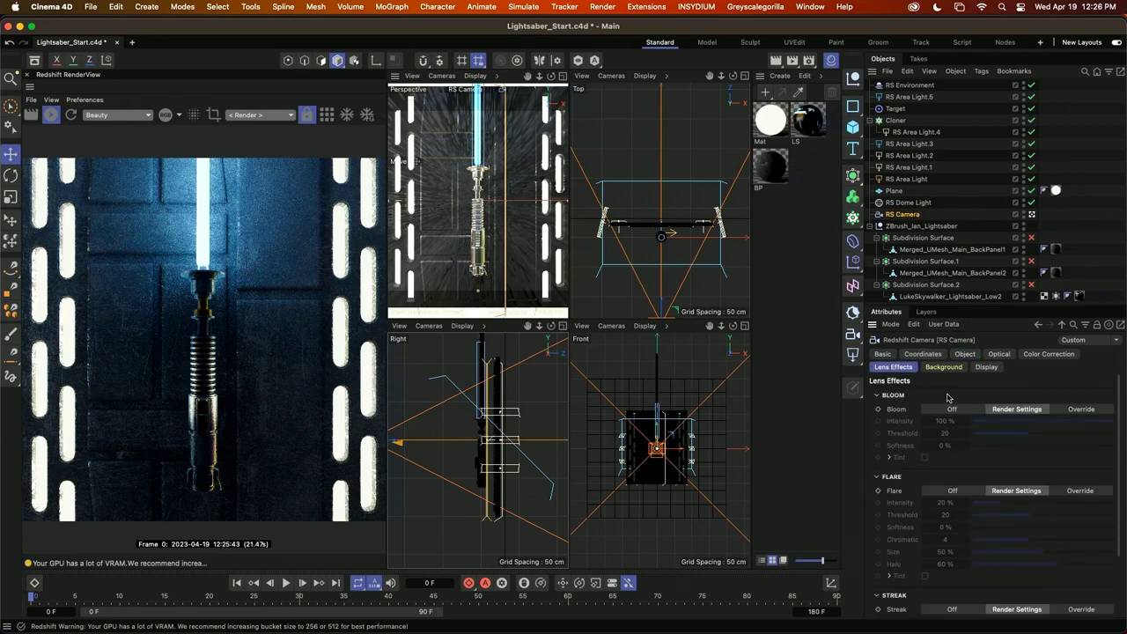
{"action": "left_click", "coordinate": [1078, 411]}
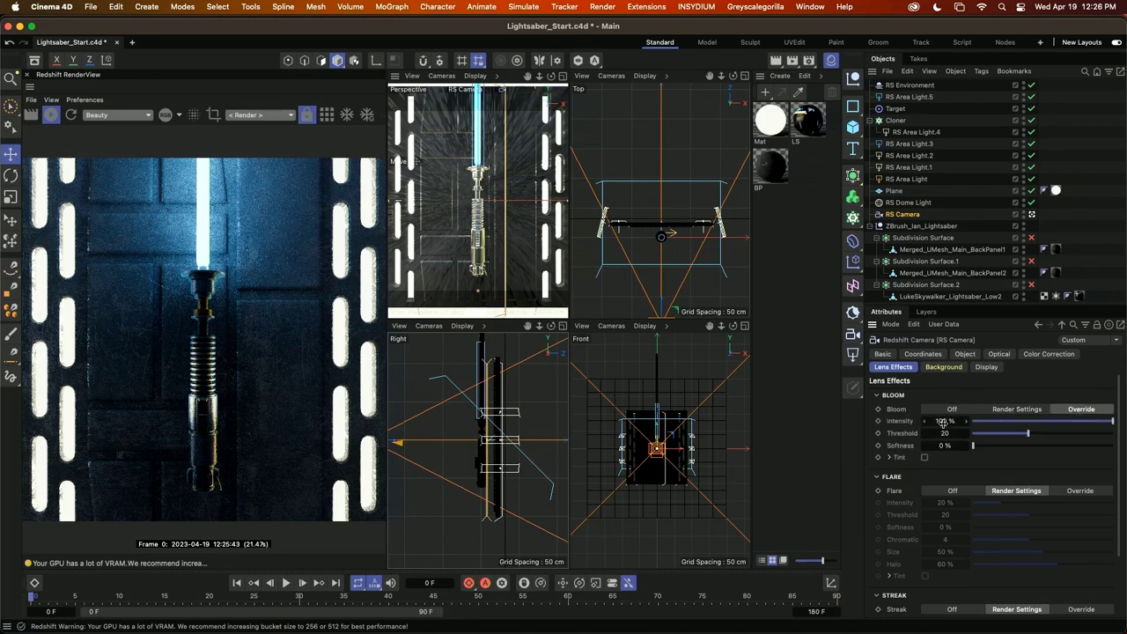
{"action": "left_click", "coordinate": [949, 435]}
{"action": "key", "text": "Return"}
{"action": "left_click", "coordinate": [70, 114]}
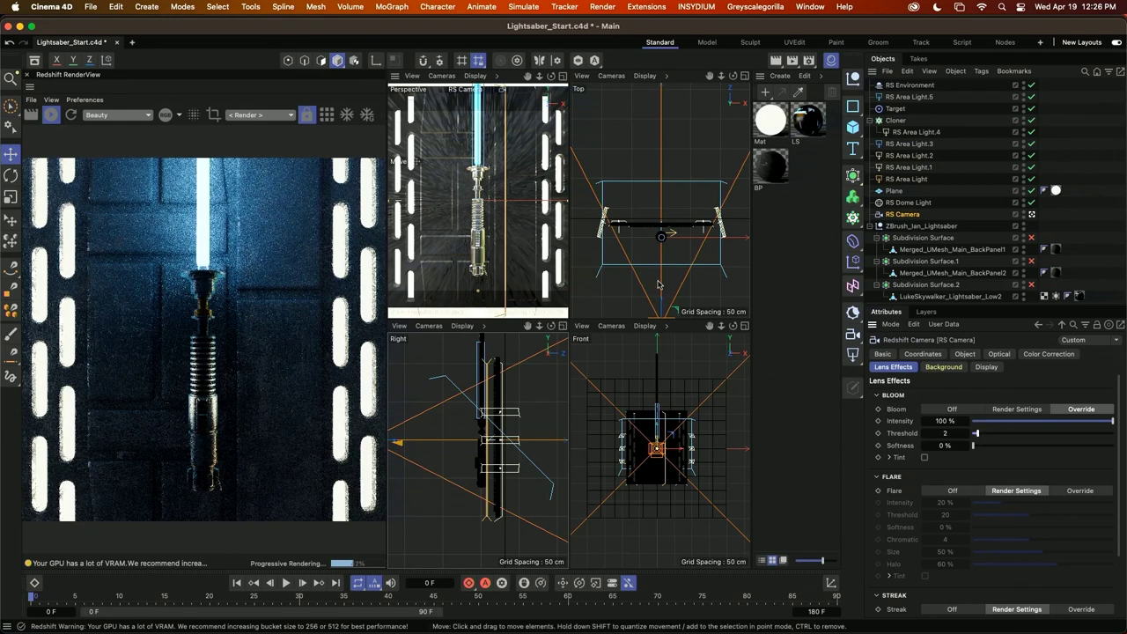
Show the render view's display settings, enable global Bloom, widen the render view and expand the bloom parameters
{"action": "left_click", "coordinate": [84, 100]}
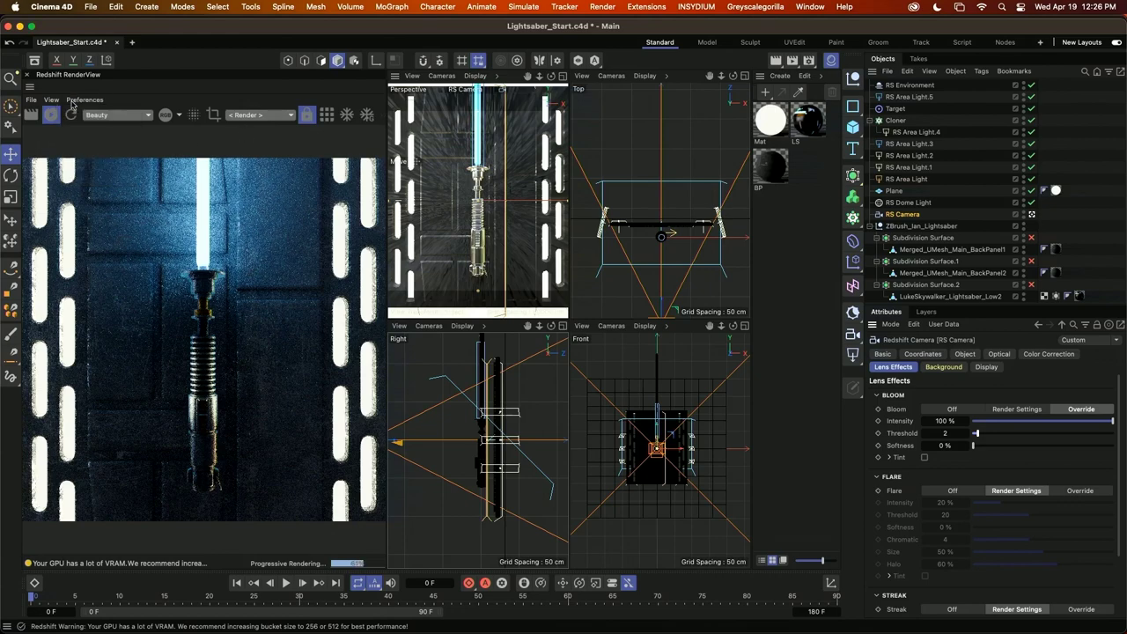
{"action": "mouse_move", "coordinate": [51, 99]}
{"action": "left_click", "coordinate": [75, 124]}
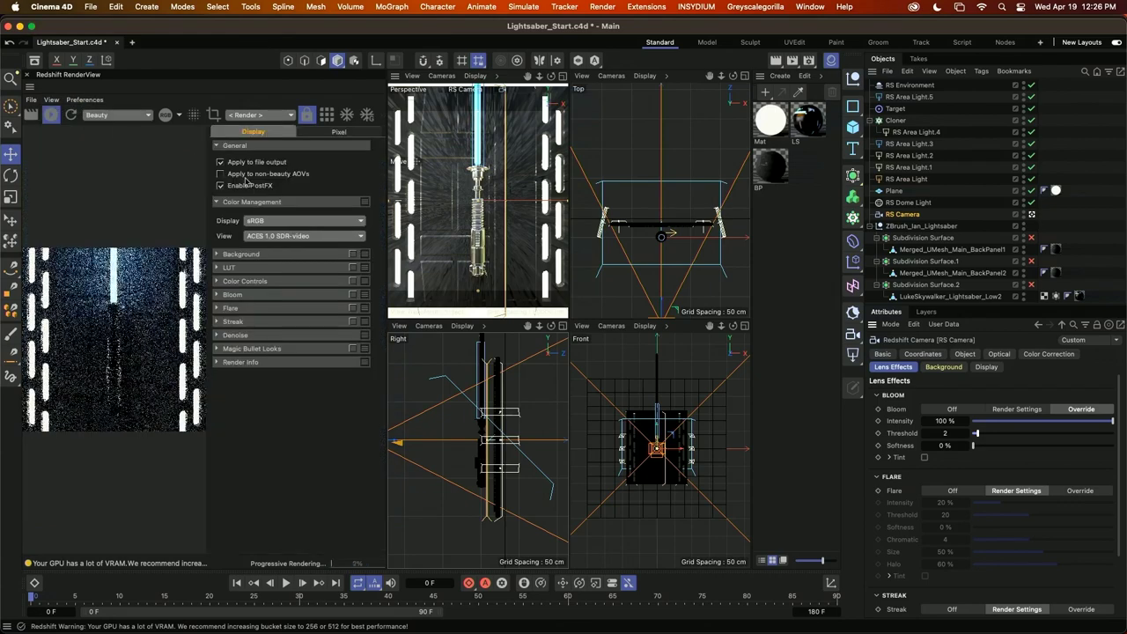
{"action": "left_click", "coordinate": [352, 294]}
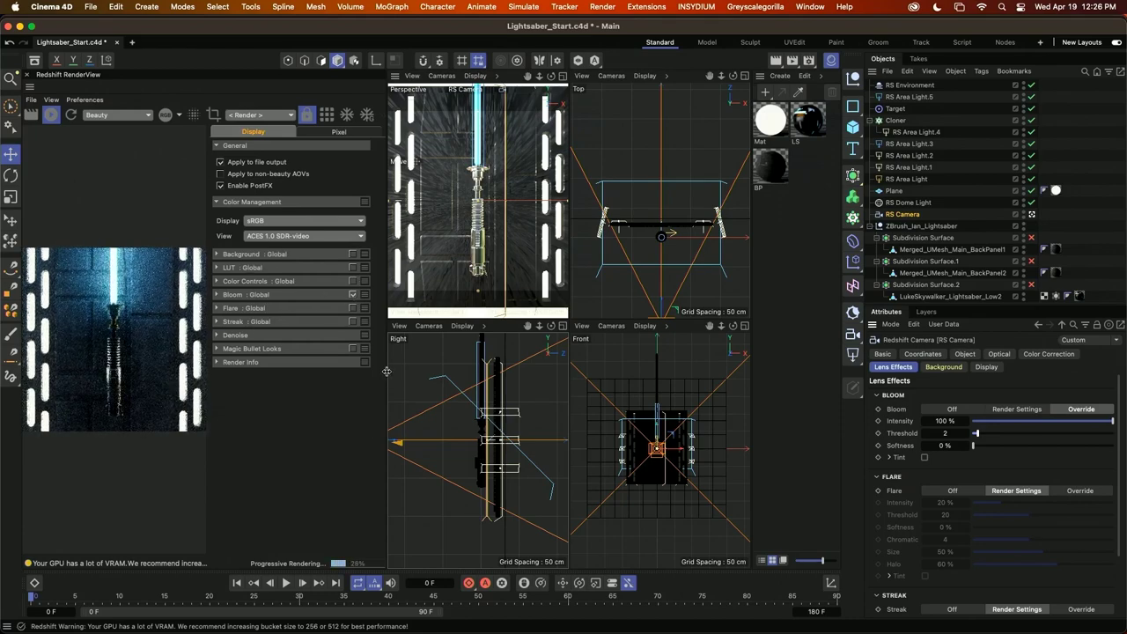
{"action": "left_click_drag", "start_coordinate": [386, 371], "coordinate": [604, 370]}
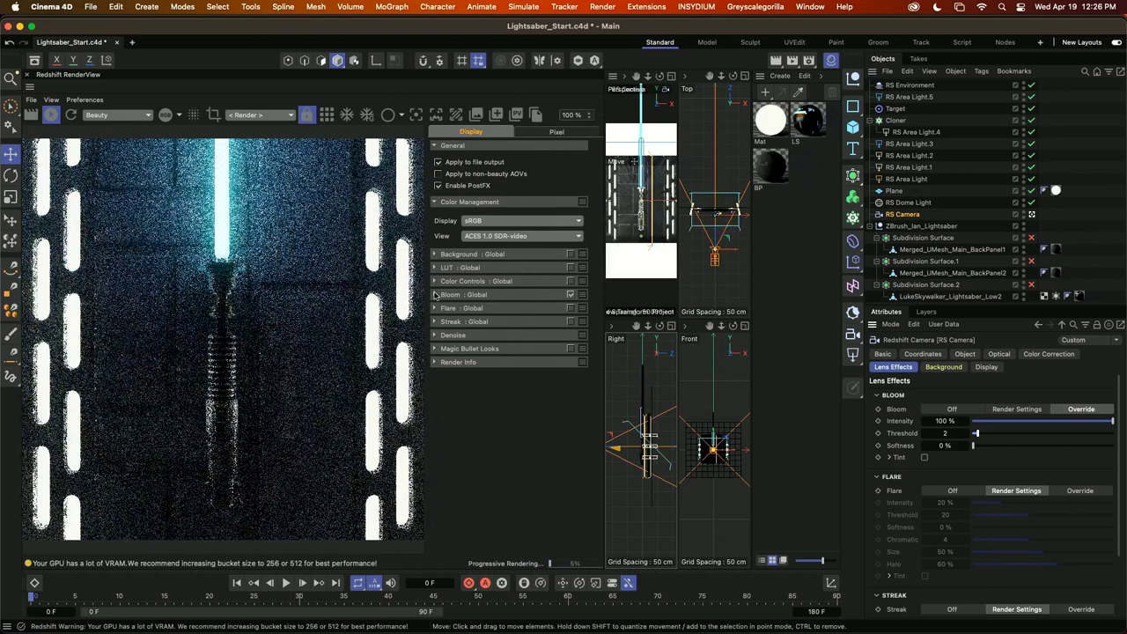
{"action": "left_click", "coordinate": [434, 294]}
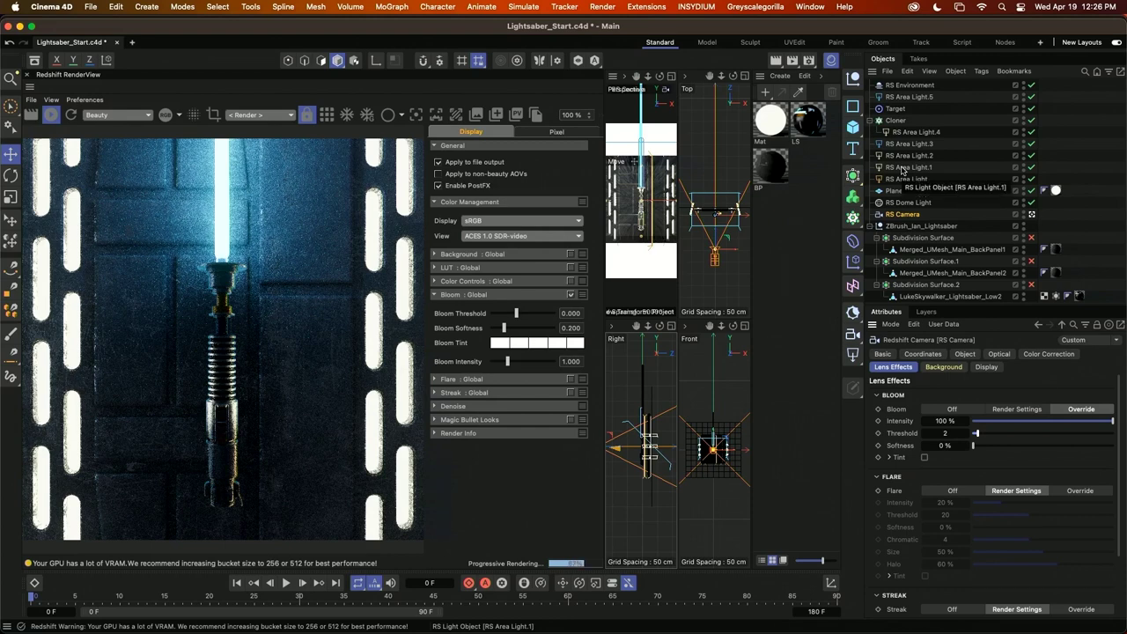
Reduce the intensity of RS Area Light.1 and RS Area Light.2 to 7.99
{"action": "left_click", "coordinate": [920, 156]}
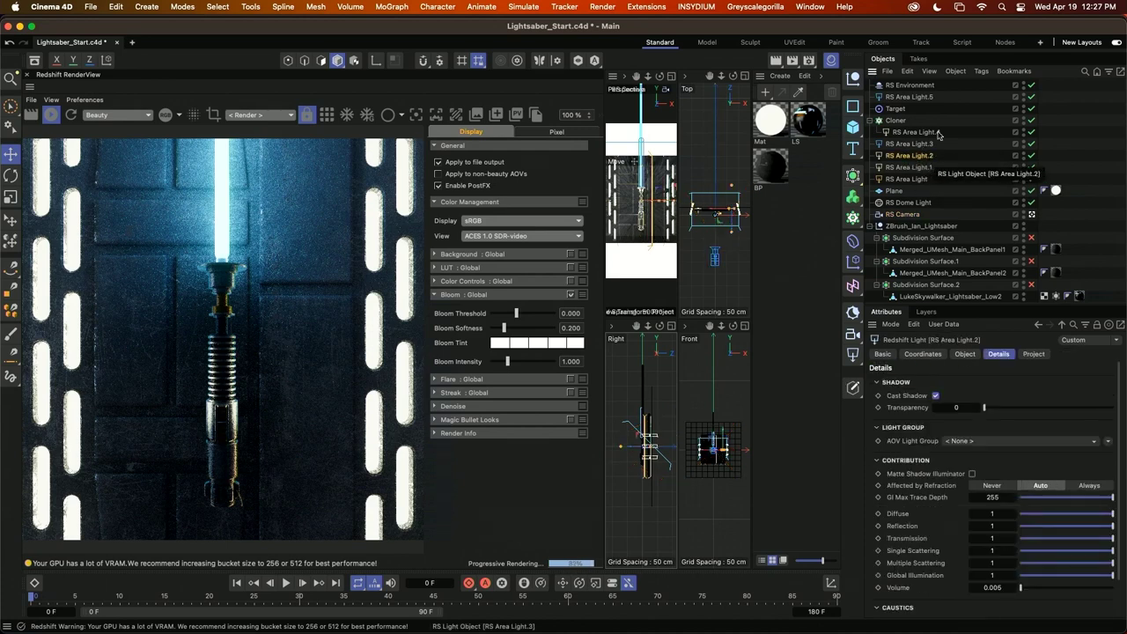
{"action": "left_click", "coordinate": [920, 168], "text": "shift"}
{"action": "left_click", "coordinate": [966, 354]}
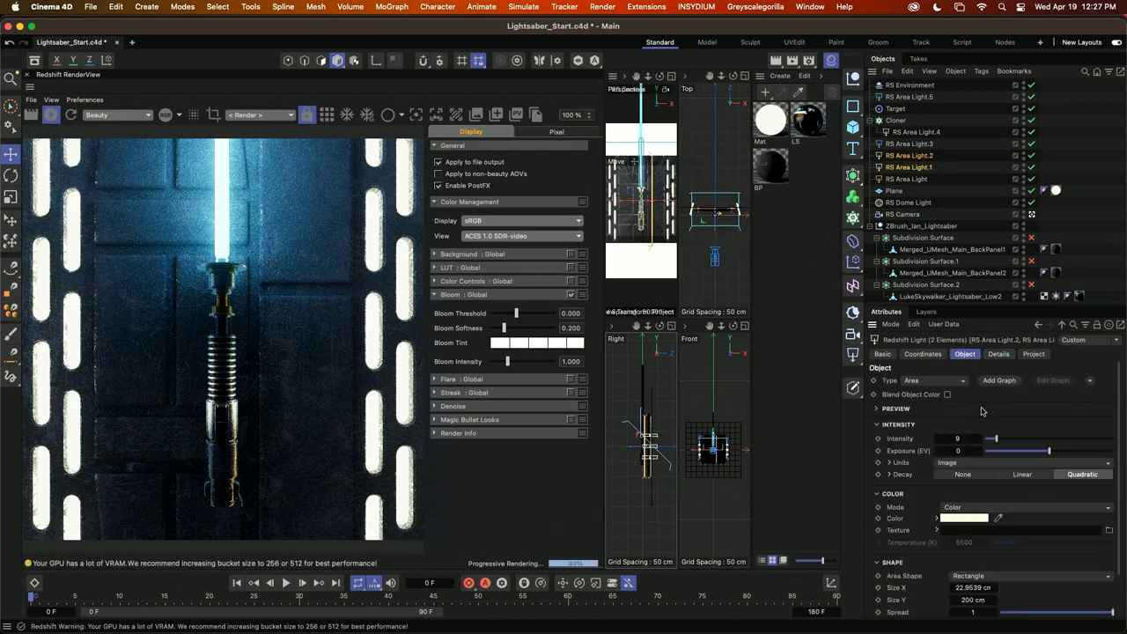
{"action": "mouse_move", "coordinate": [993, 437]}
{"action": "left_mouse_down"}
{"action": "mouse_move", "coordinate": [1049, 443]}
{"action": "mouse_move", "coordinate": [991, 438]}
{"action": "left_mouse_up"}
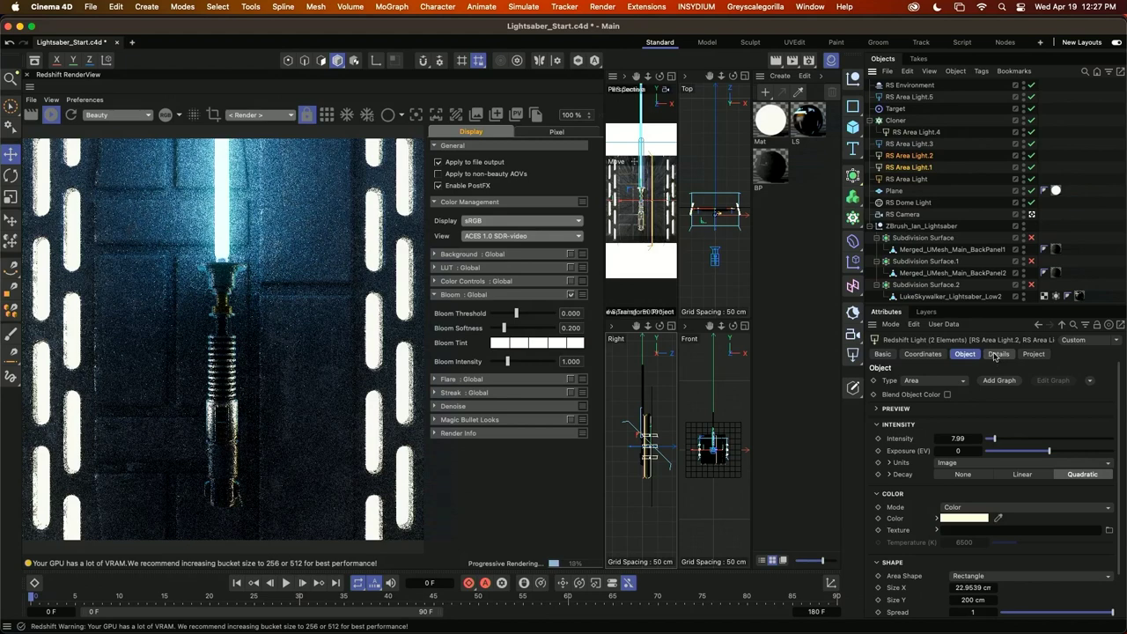
{"action": "scroll", "coordinate": [1116, 412], "scroll_direction": "down", "scroll_amount": 2}
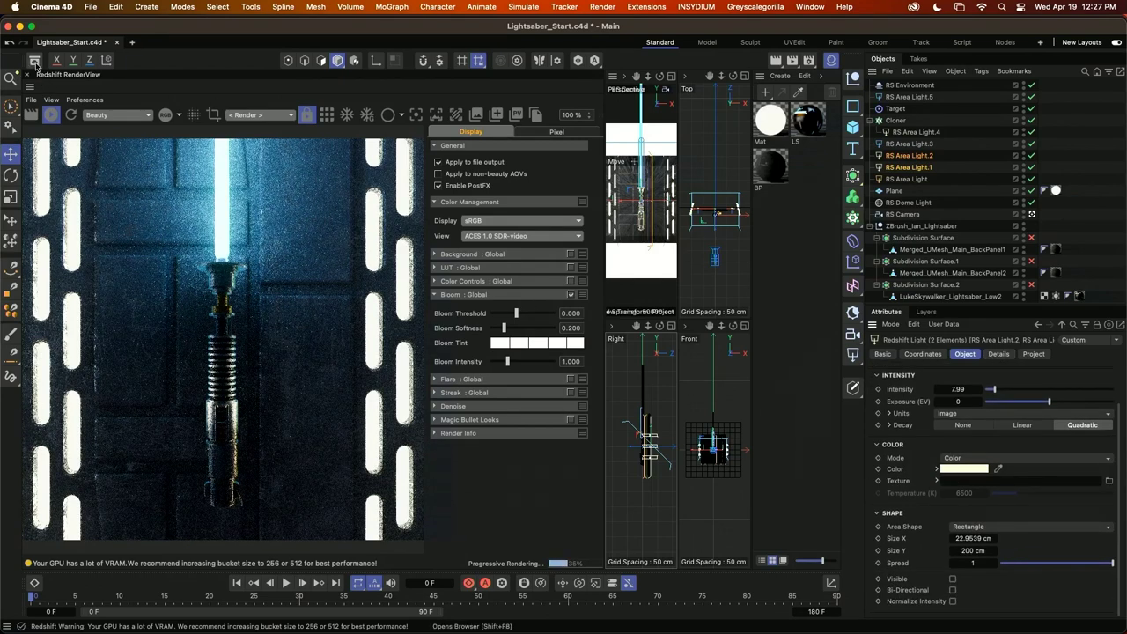
Switch to Finder and assign compact-camcorder-mic-grid.tif from the tex folder as the color texture of RS Area Light.1 and RS Area Light.2
{"action": "mouse_move", "coordinate": [159, 631]}
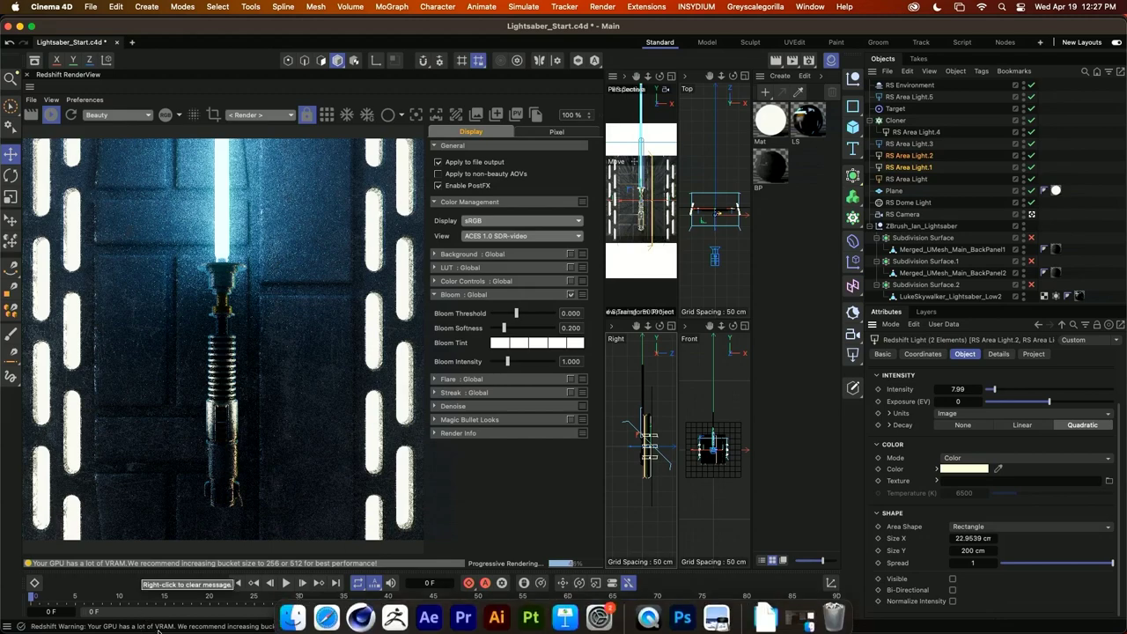
{"action": "left_click", "coordinate": [293, 610]}
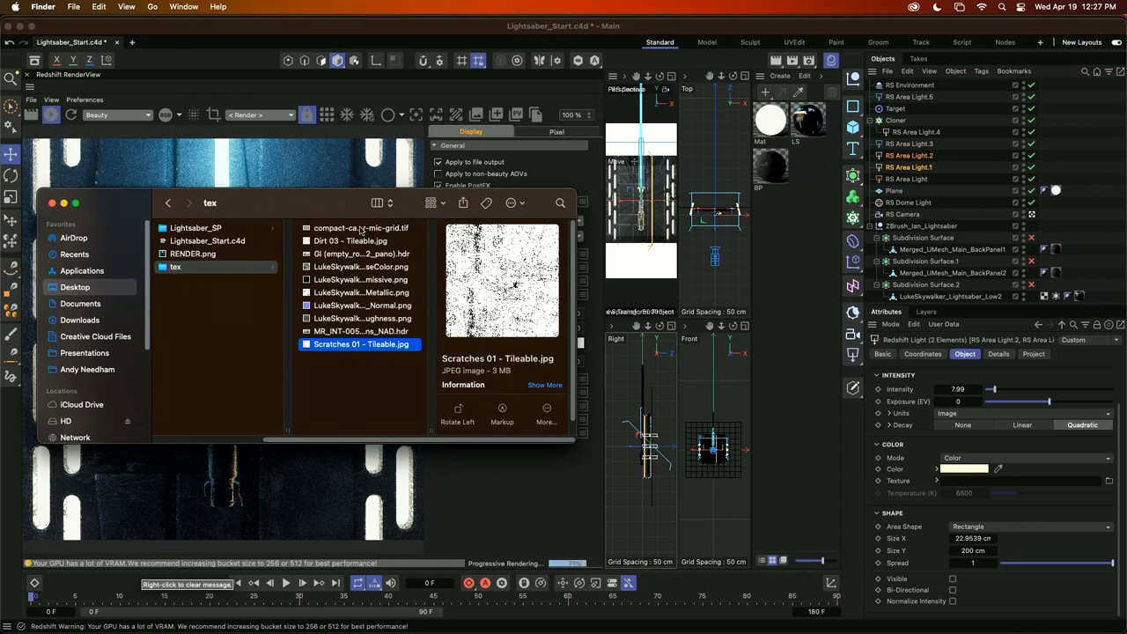
{"action": "double_click", "coordinate": [355, 232]}
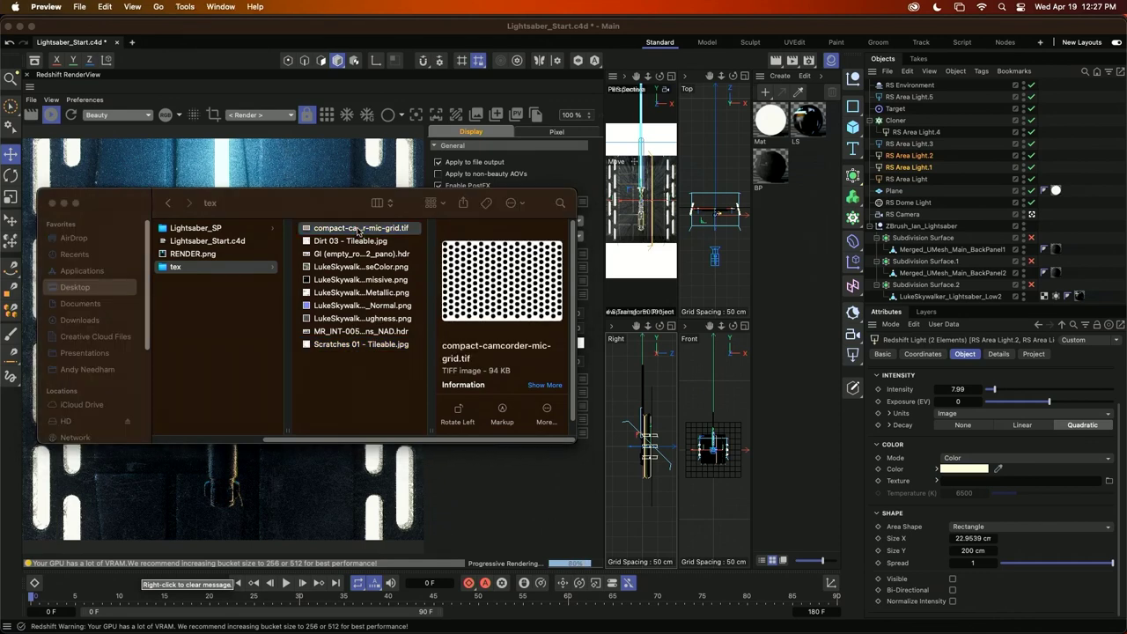
{"action": "left_click", "coordinate": [16, 32]}
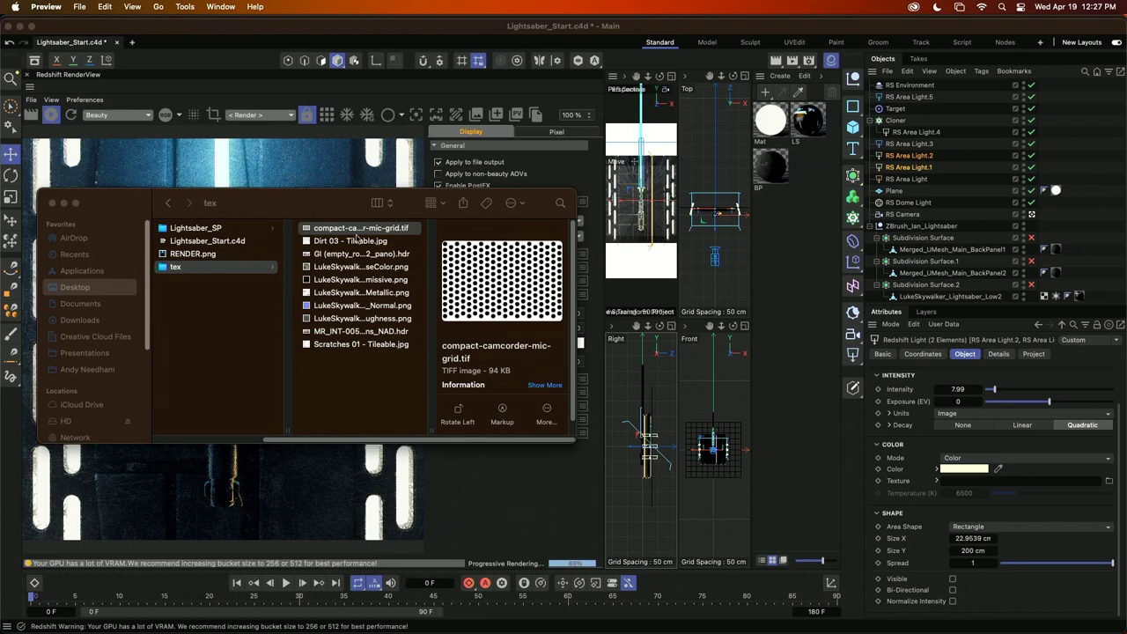
{"action": "left_click_drag", "start_coordinate": [357, 229], "coordinate": [987, 493]}
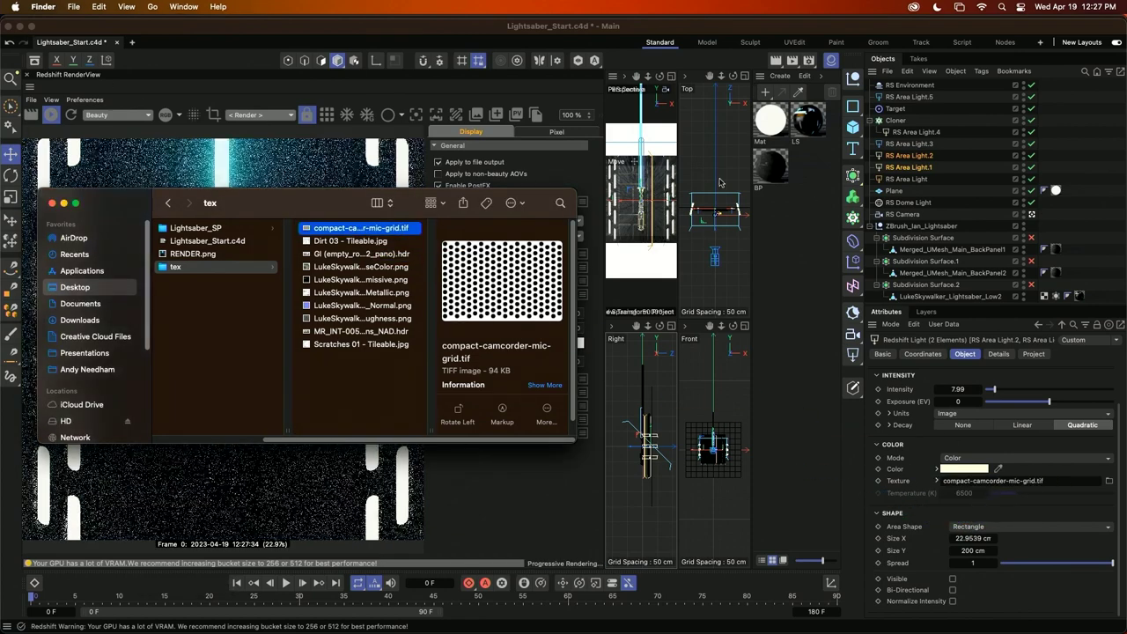
{"action": "left_click", "coordinate": [51, 203]}
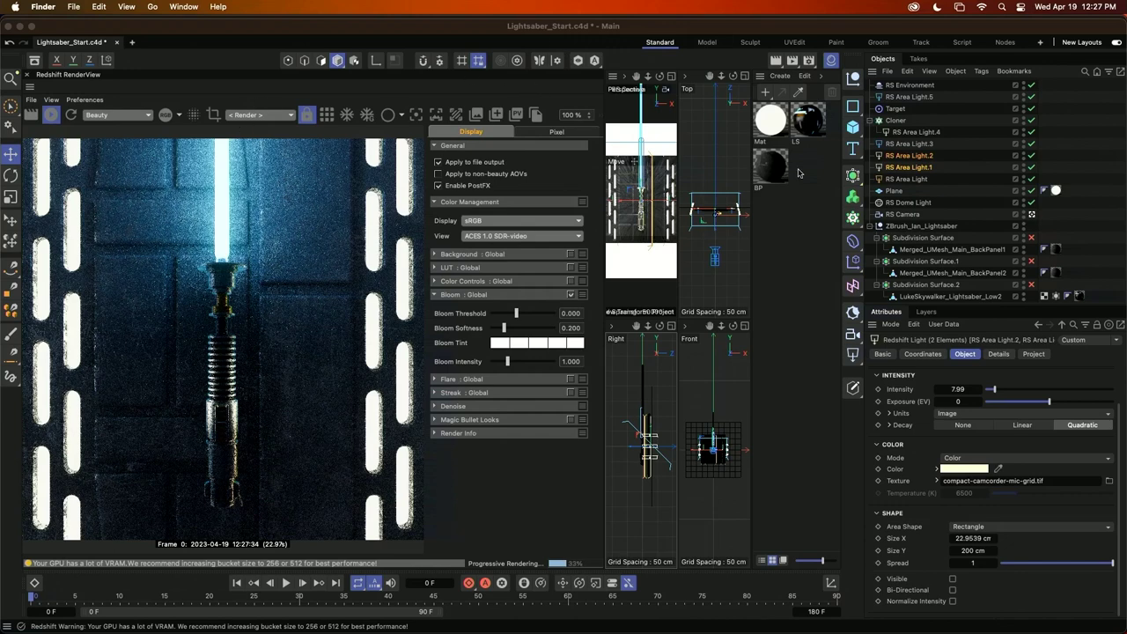
Hide the render view's display settings and open the LS material in the Node Editor
{"action": "left_click", "coordinate": [88, 99]}
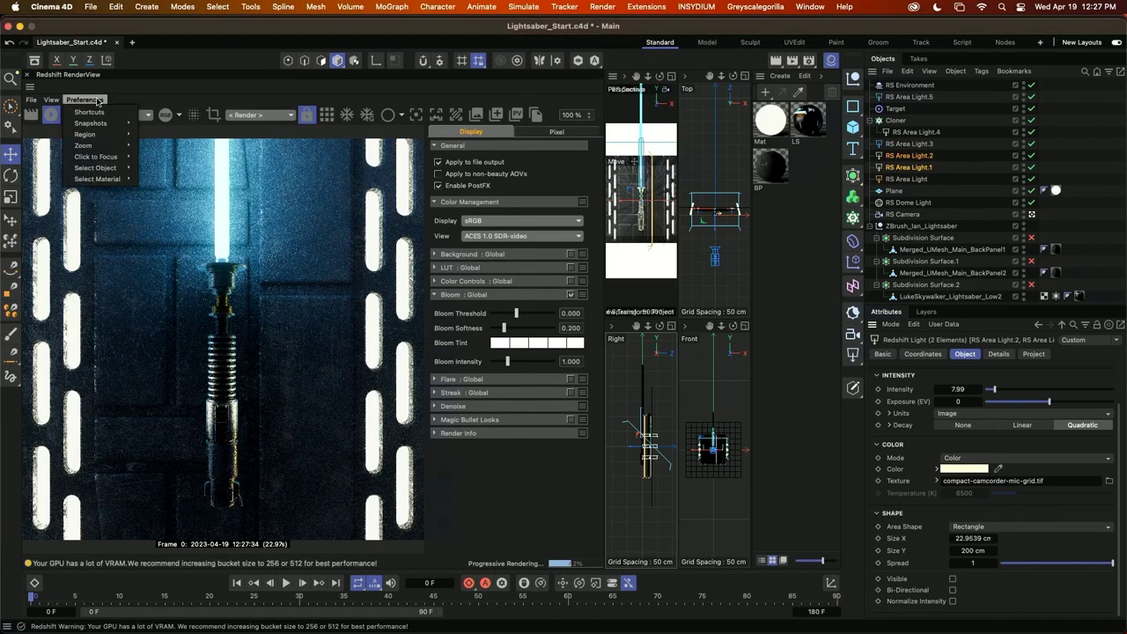
{"action": "left_click", "coordinate": [54, 101]}
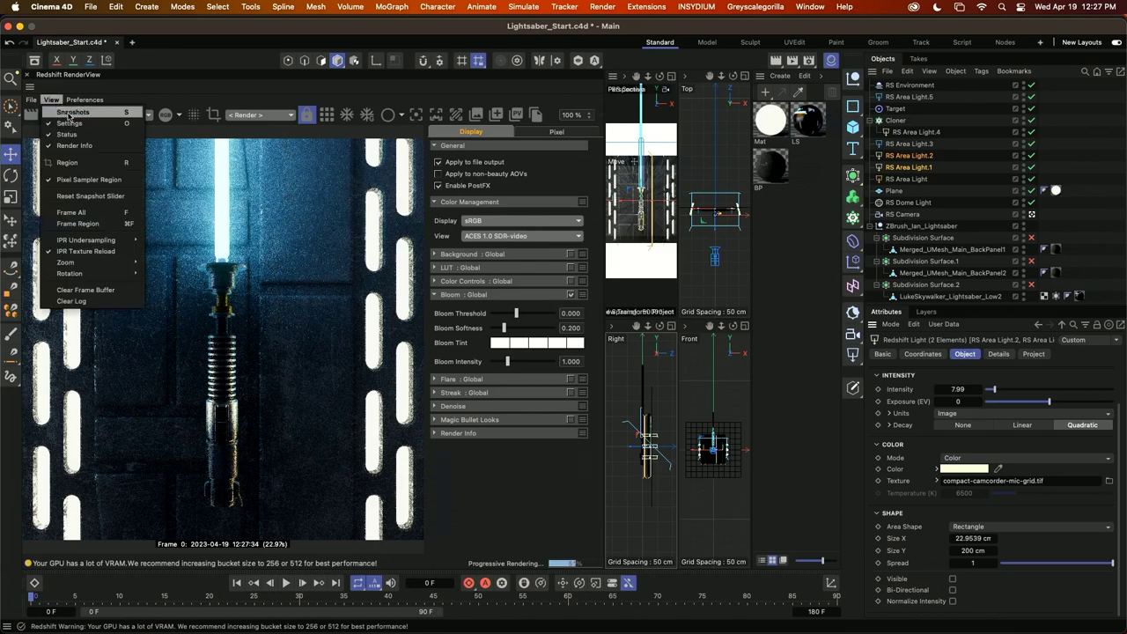
{"action": "left_click", "coordinate": [70, 121]}
{"action": "left_click", "coordinate": [775, 194]}
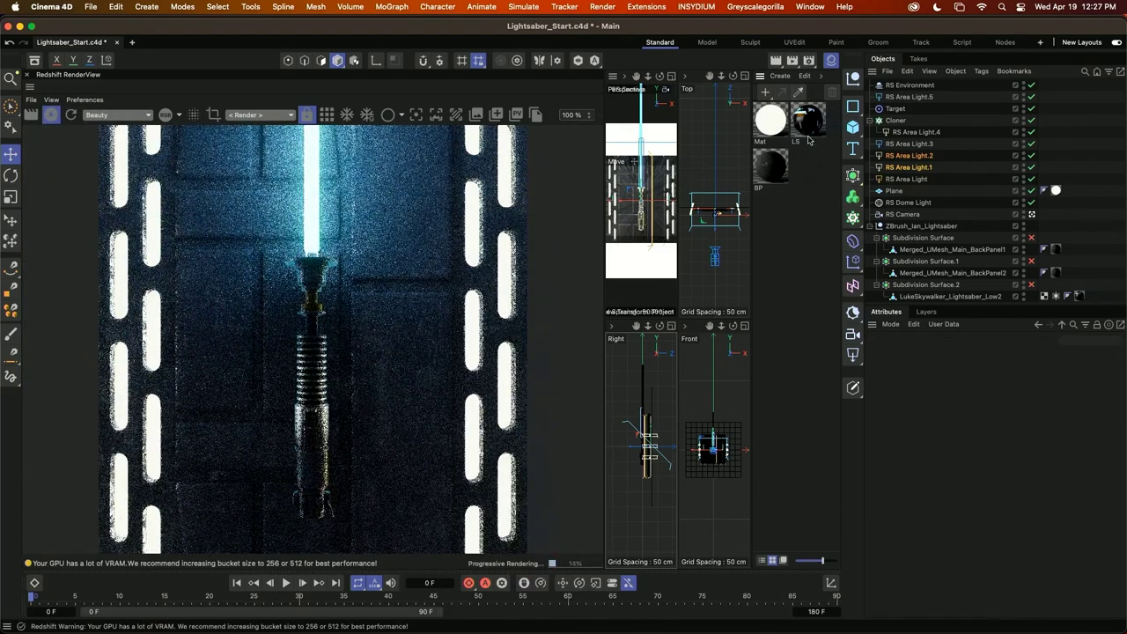
{"action": "double_click", "coordinate": [808, 122]}
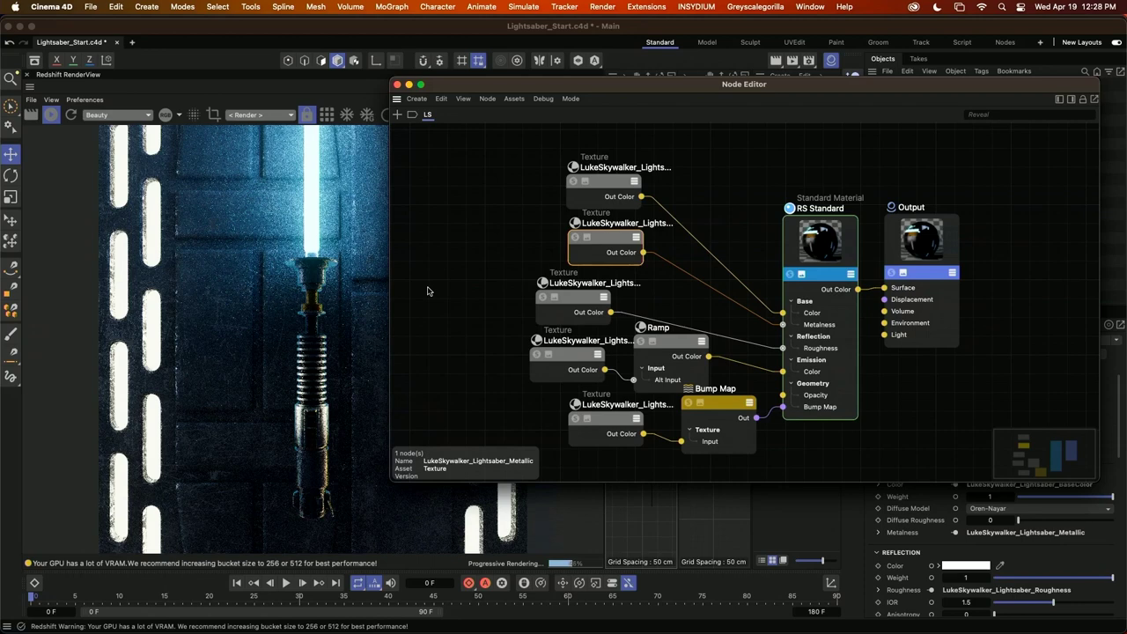
Insert a Color Correct node between the LukeSkywalker_Lightsaber_BaseColor texture and the base color of the RS Standard material
{"action": "left_click_drag", "start_coordinate": [617, 185], "coordinate": [568, 155]}
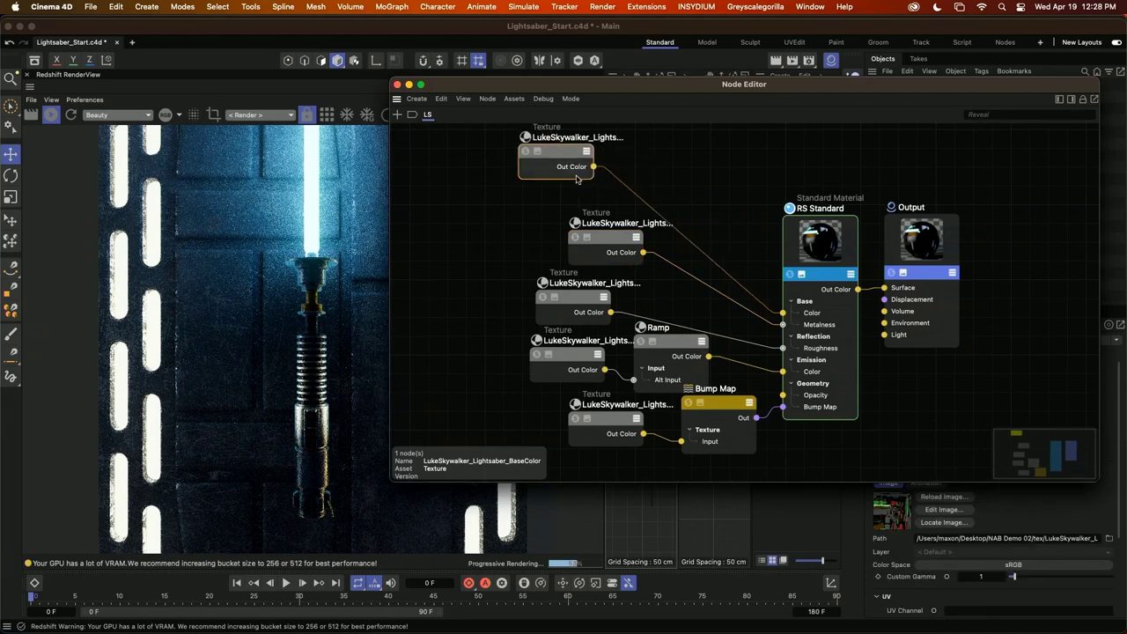
{"action": "double_click", "coordinate": [687, 156]}
{"action": "type", "text": "color"}
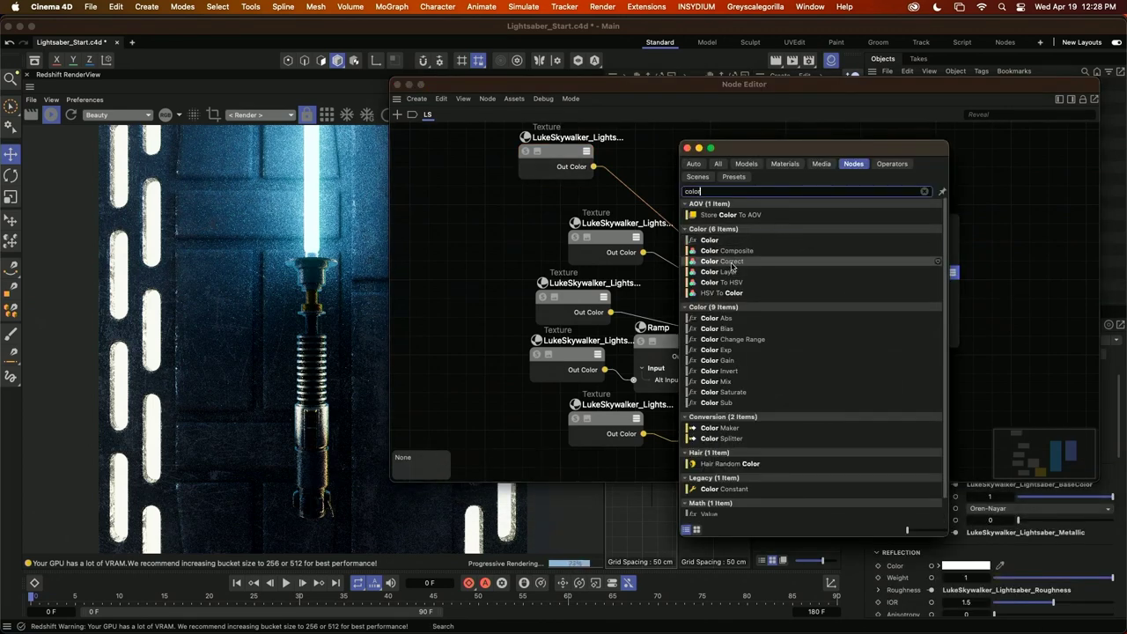
{"action": "left_click_drag", "start_coordinate": [732, 264], "coordinate": [682, 164]}
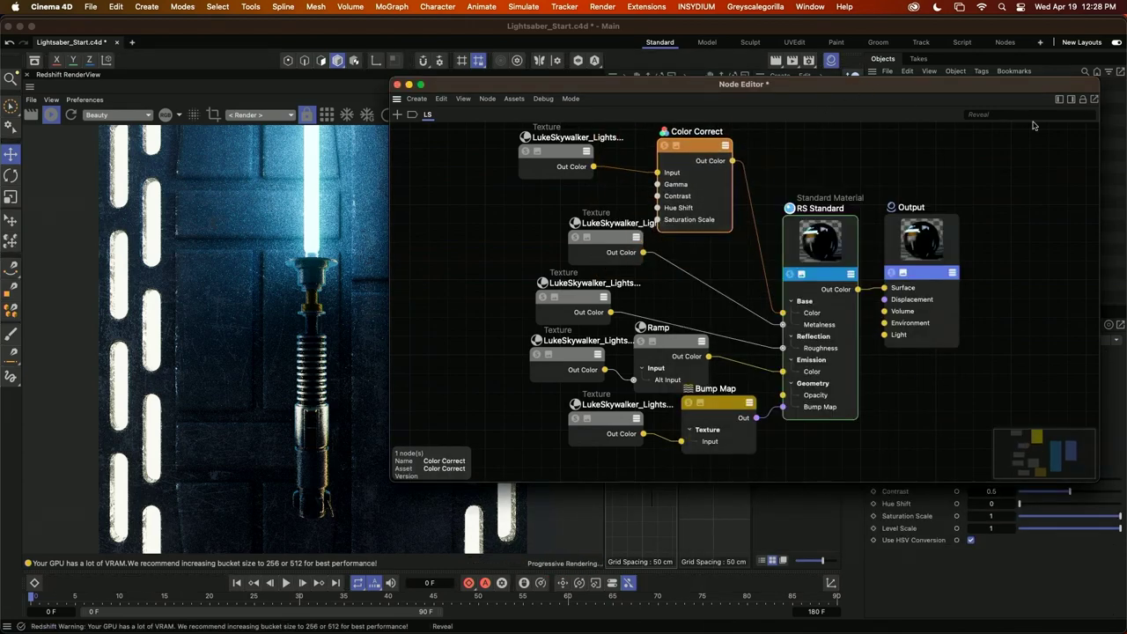
Set the Color Correct node's gamma to 1.3 and close the Node Editor
{"action": "left_click", "coordinate": [1072, 98]}
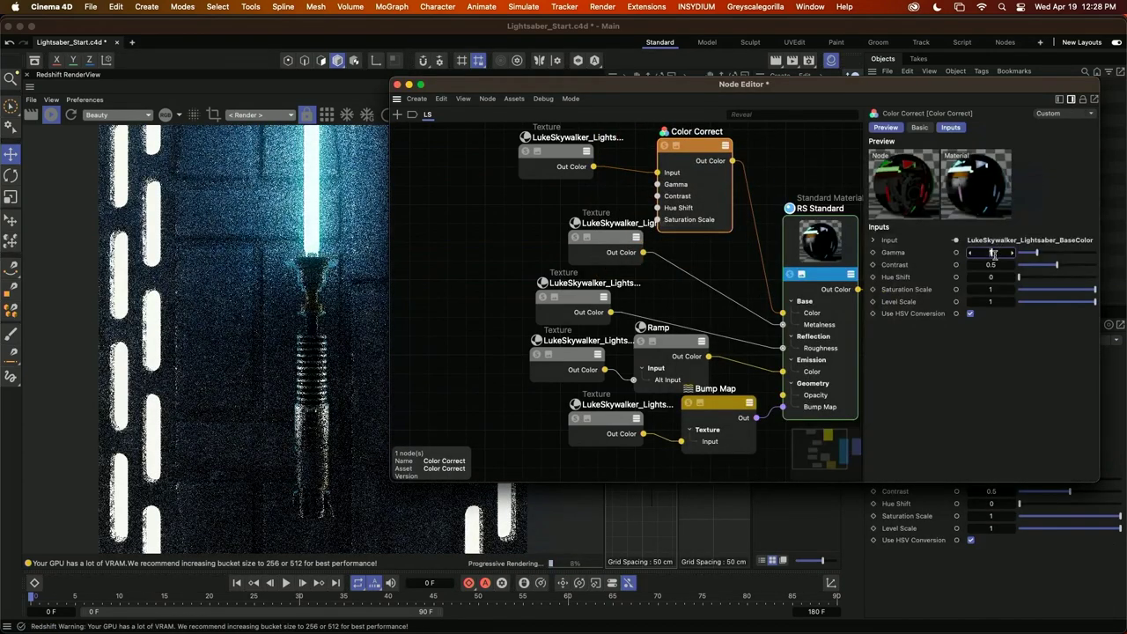
{"action": "type", "text": "1.3"}
{"action": "key", "text": "Return"}
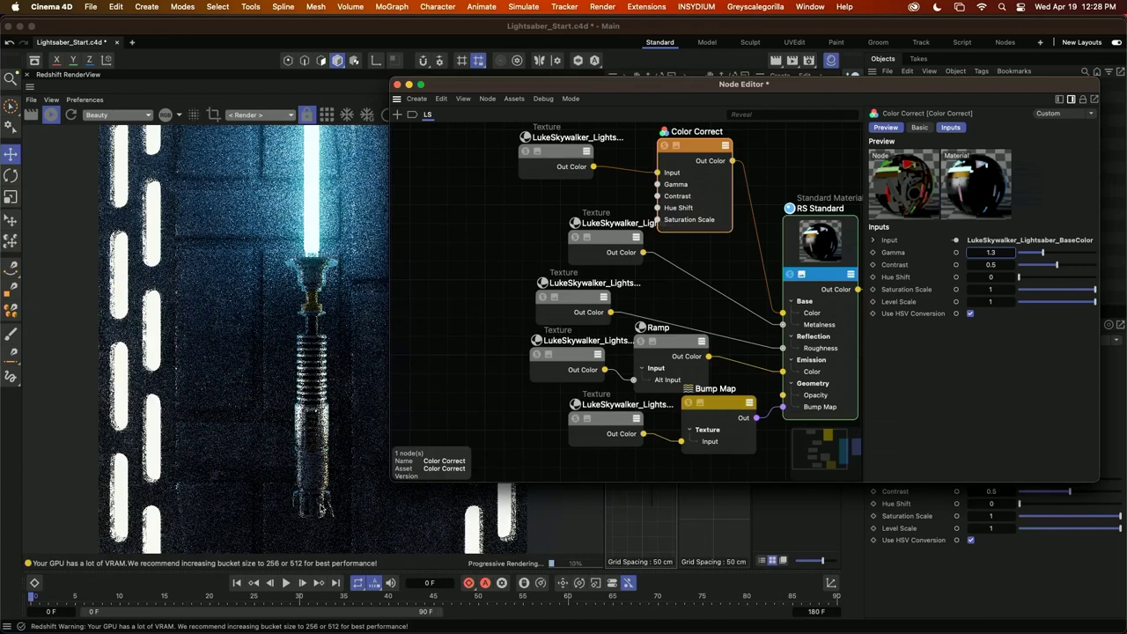
{"action": "left_click", "coordinate": [397, 85]}
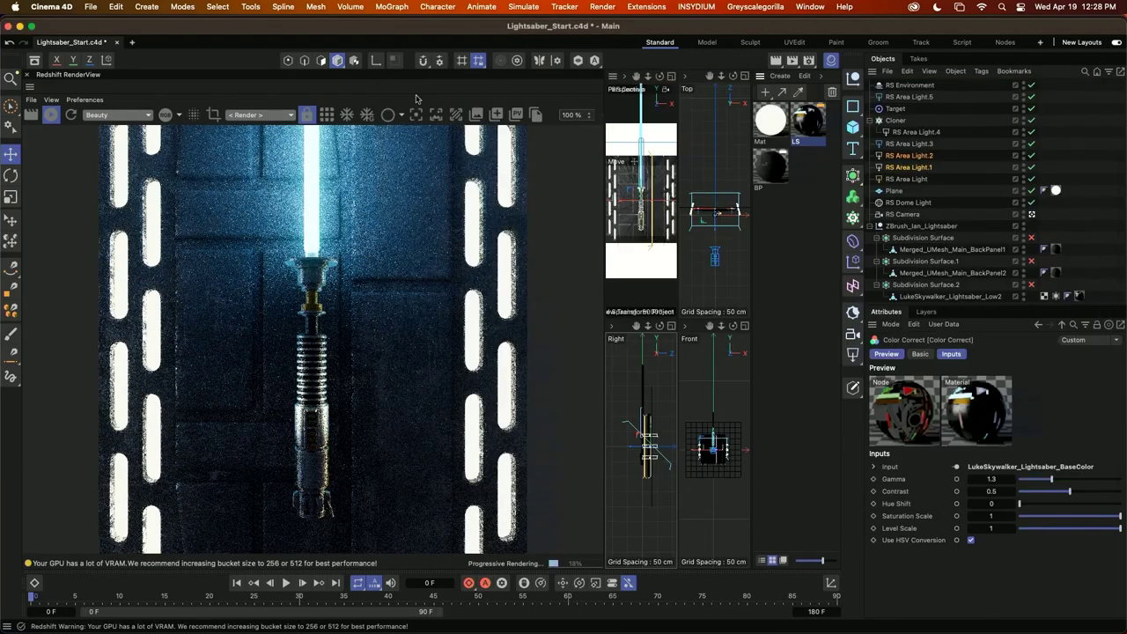
Pick the RS Camera's focus distance on the lightsaber hilt in the perspective view and enable Bokeh
{"action": "left_click", "coordinate": [902, 214]}
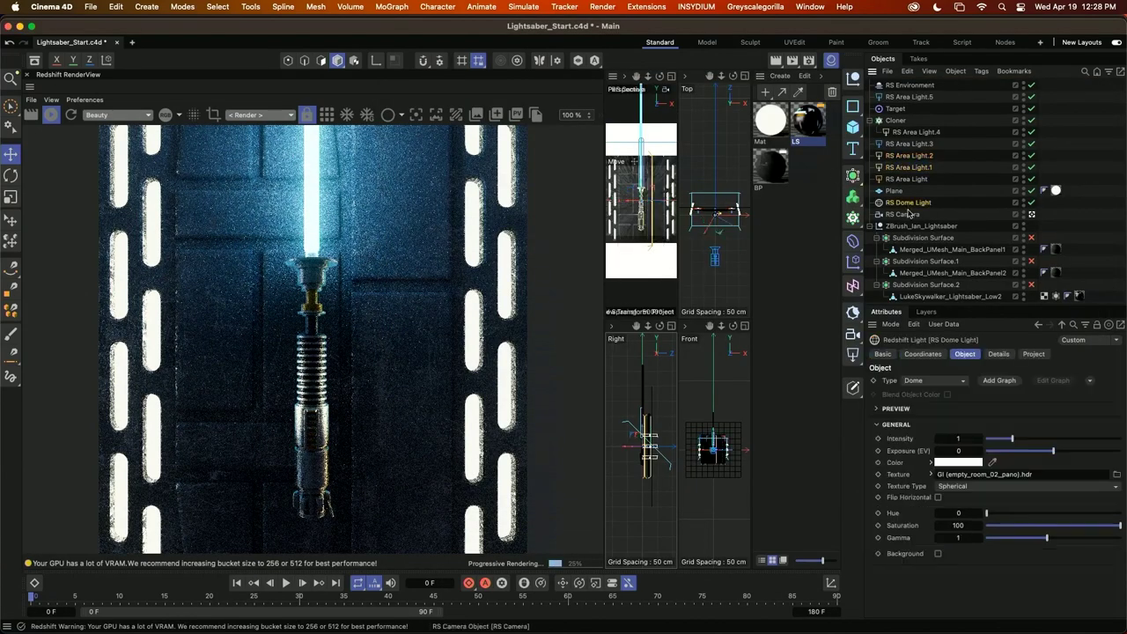
{"action": "left_click", "coordinate": [995, 353]}
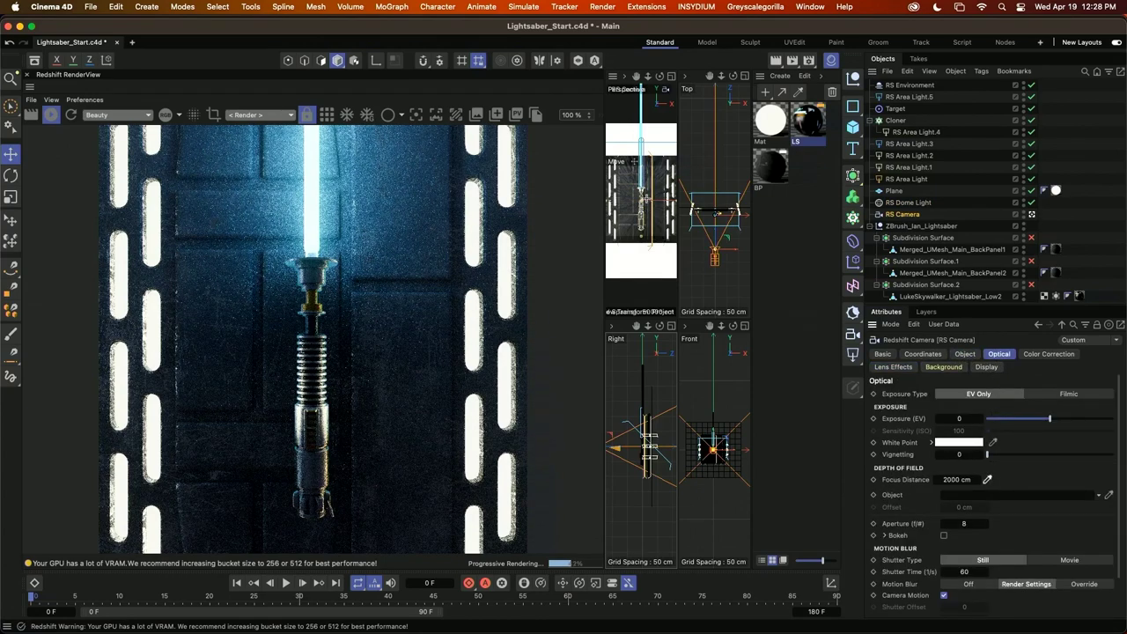
{"action": "left_click", "coordinate": [639, 204]}
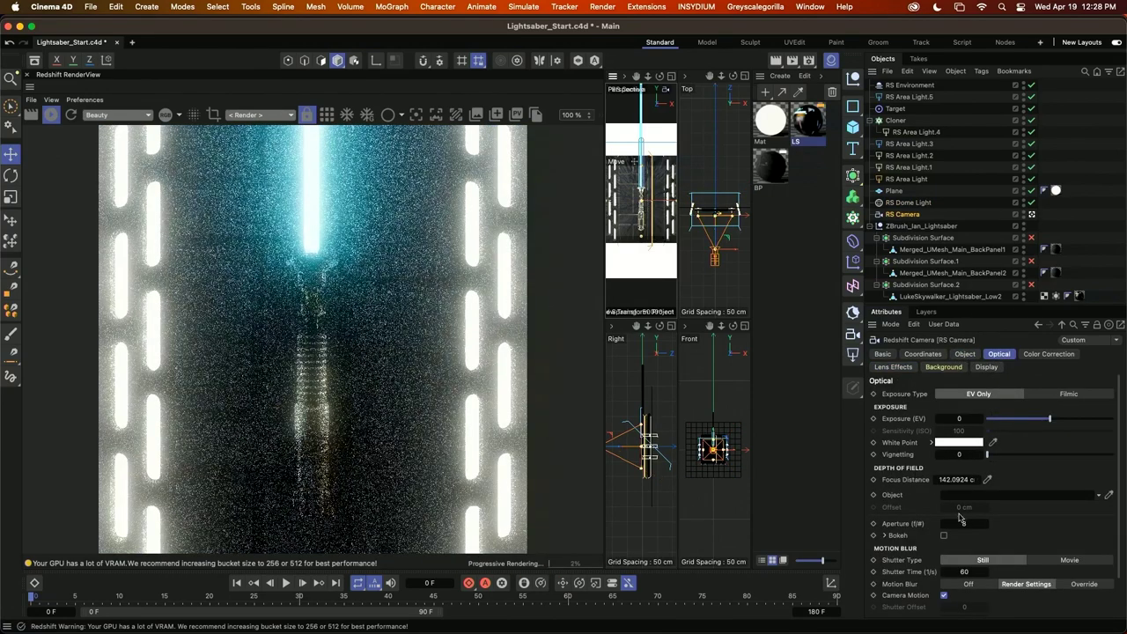
{"action": "left_click", "coordinate": [943, 536]}
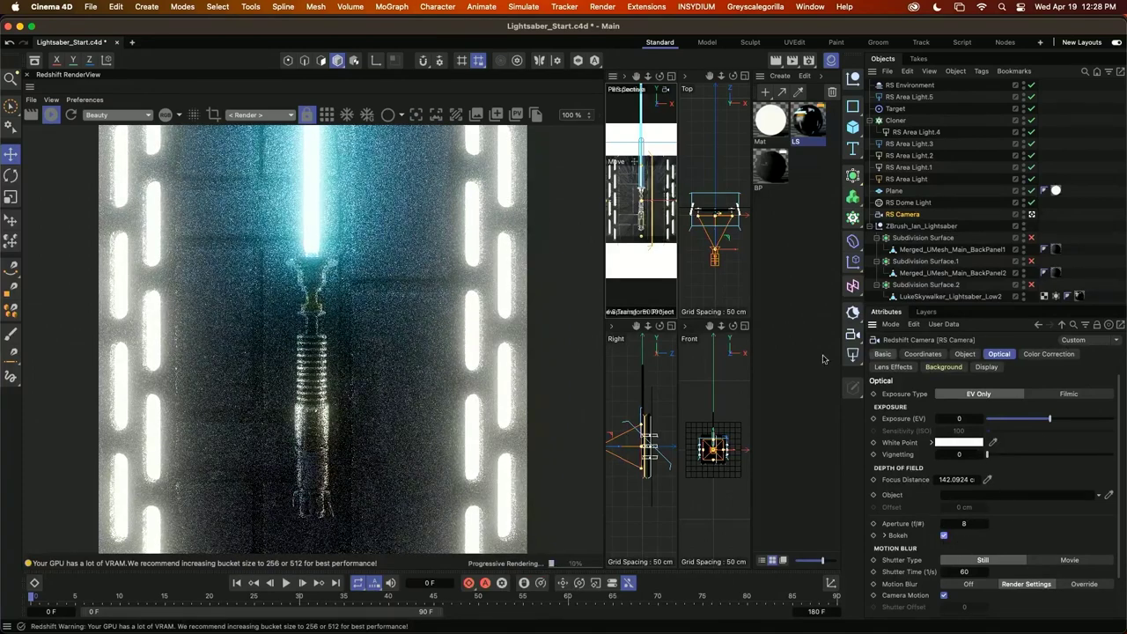
Set the bloom threshold in the RS Camera's lens effects to 4
{"action": "left_click", "coordinate": [85, 99]}
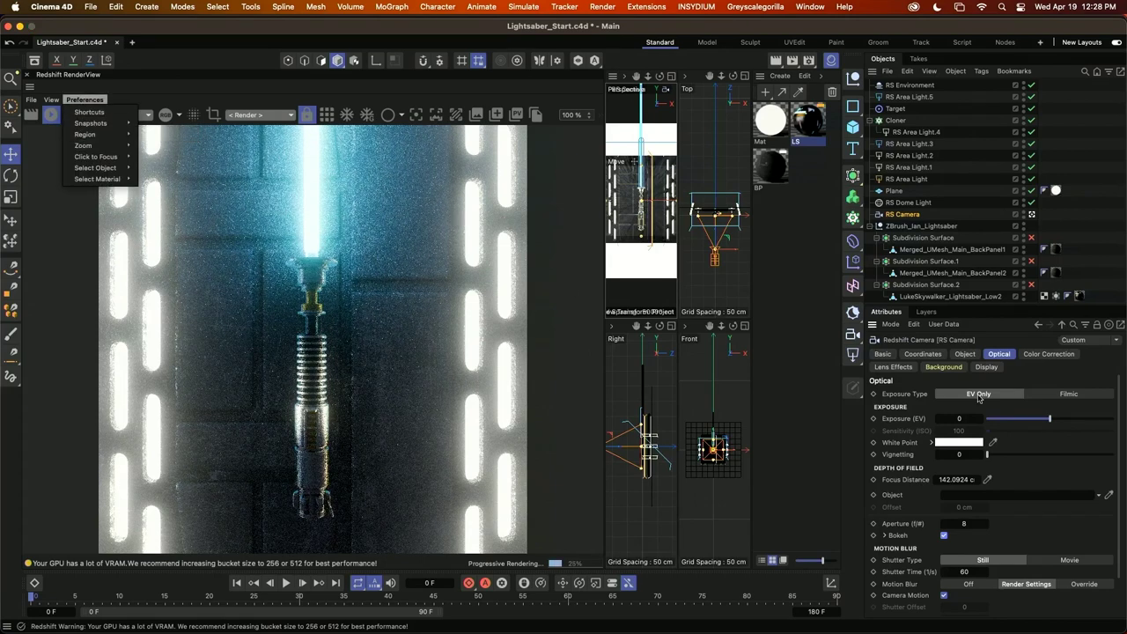
{"action": "left_click", "coordinate": [949, 368]}
{"action": "left_click", "coordinate": [917, 368]}
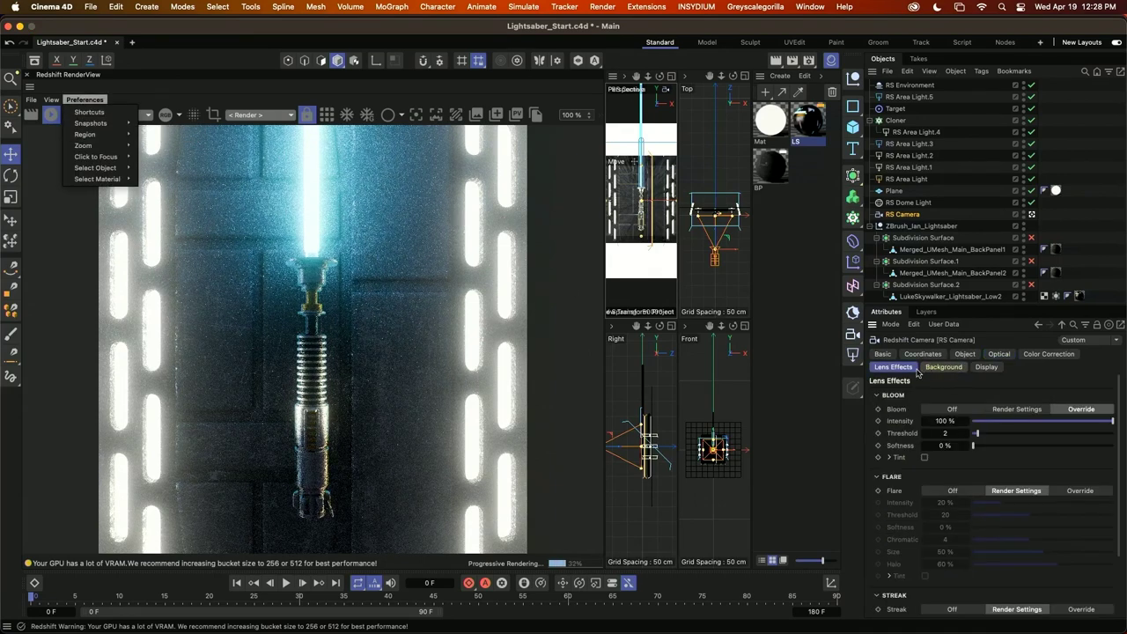
{"action": "left_click", "coordinate": [946, 432]}
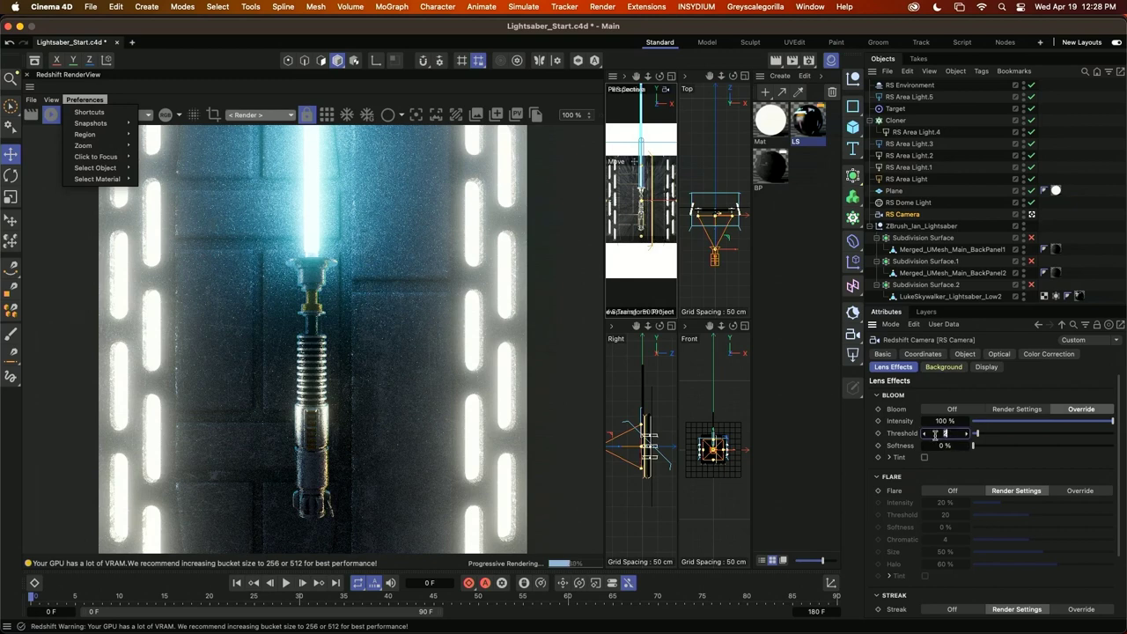
{"action": "type", "text": "4"}
{"action": "key", "text": "Return"}
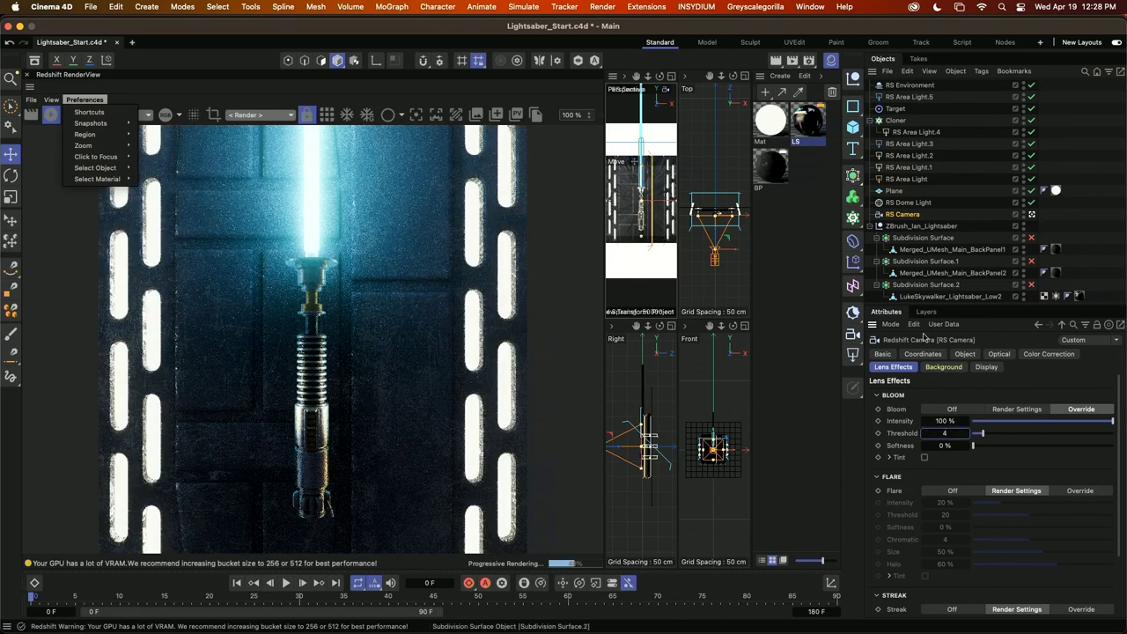
Set the RS Camera's aperture to f/4 in its optical settings
{"action": "left_click", "coordinate": [965, 353]}
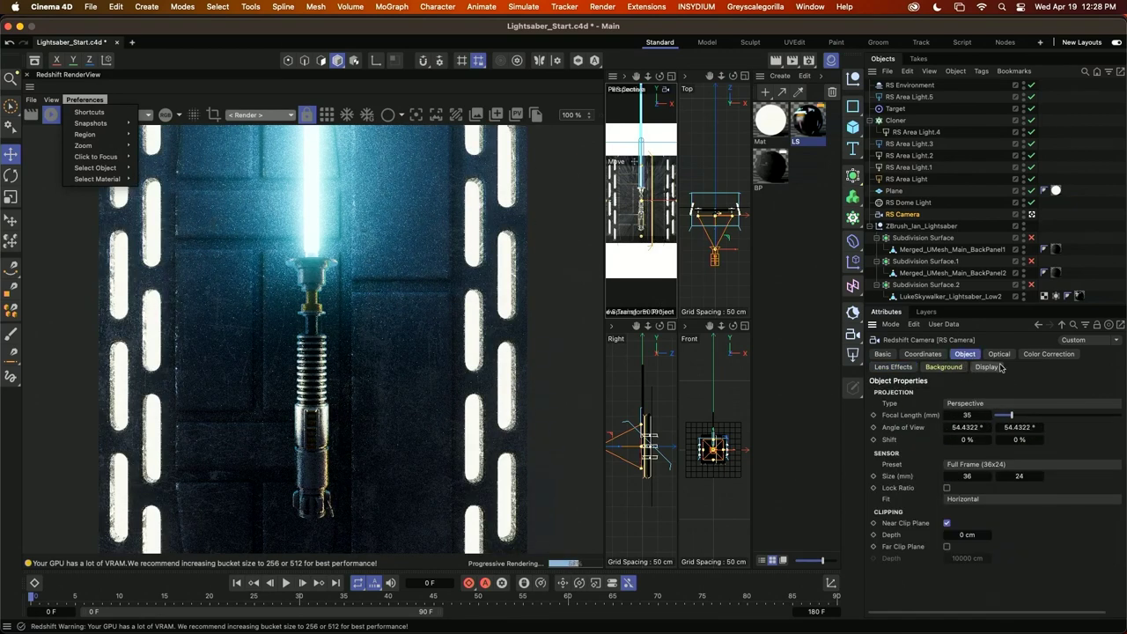
{"action": "left_click", "coordinate": [998, 353]}
{"action": "left_click", "coordinate": [964, 526]}
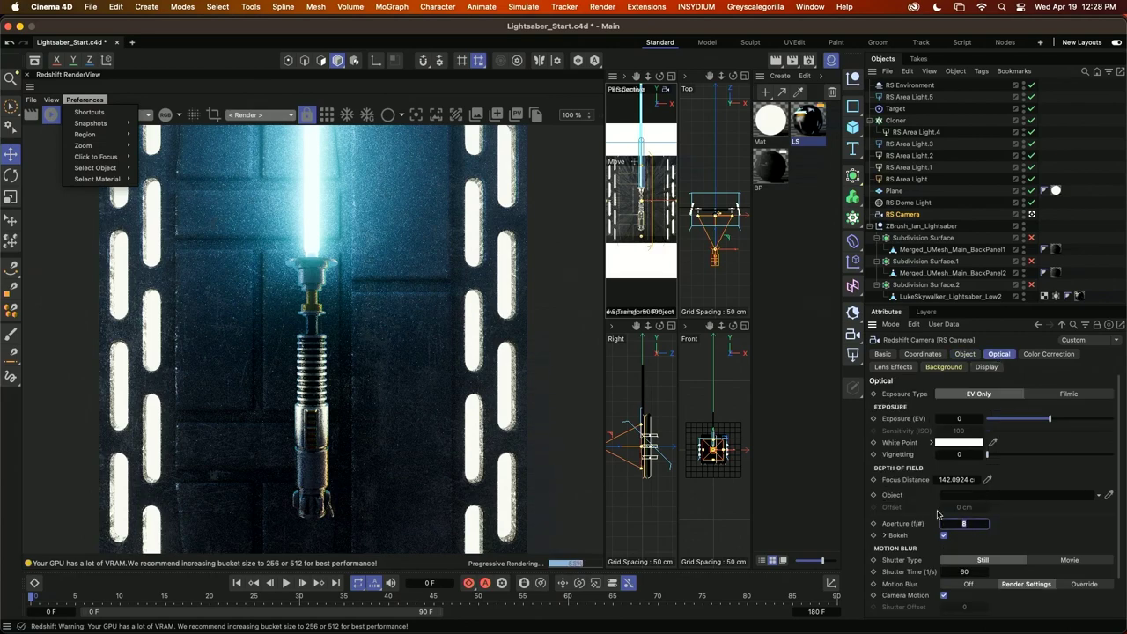
{"action": "type", "text": "4"}
{"action": "key", "text": "Return"}
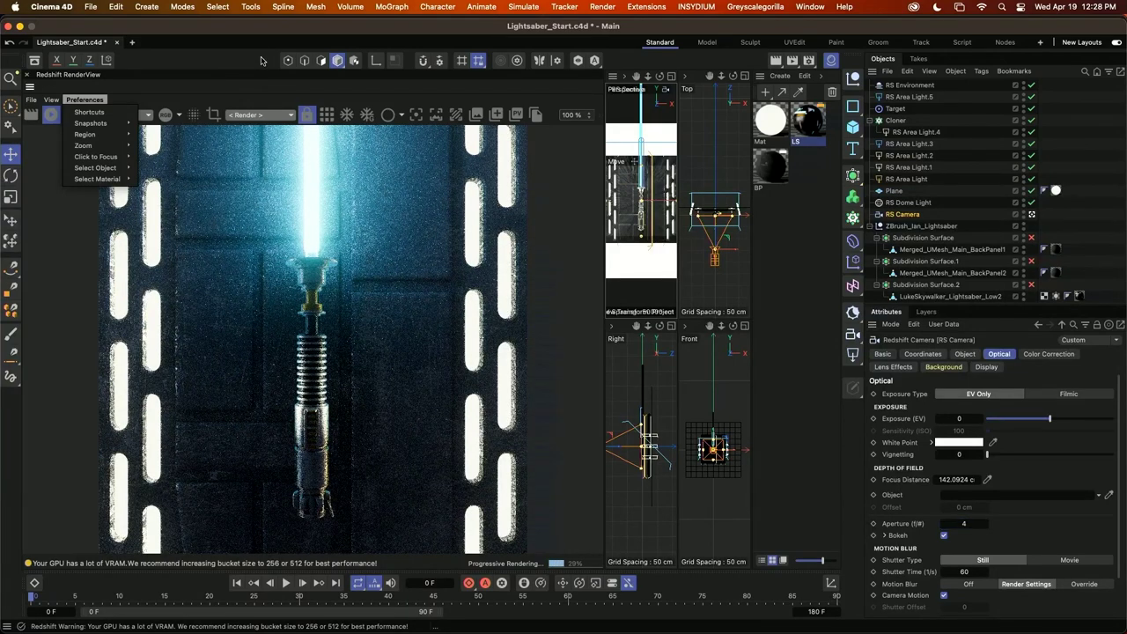
Show the render view's display settings, enable the global LUT and choose AgfaColor_Futura_II_100 as the LUT file
{"action": "left_click", "coordinate": [97, 253]}
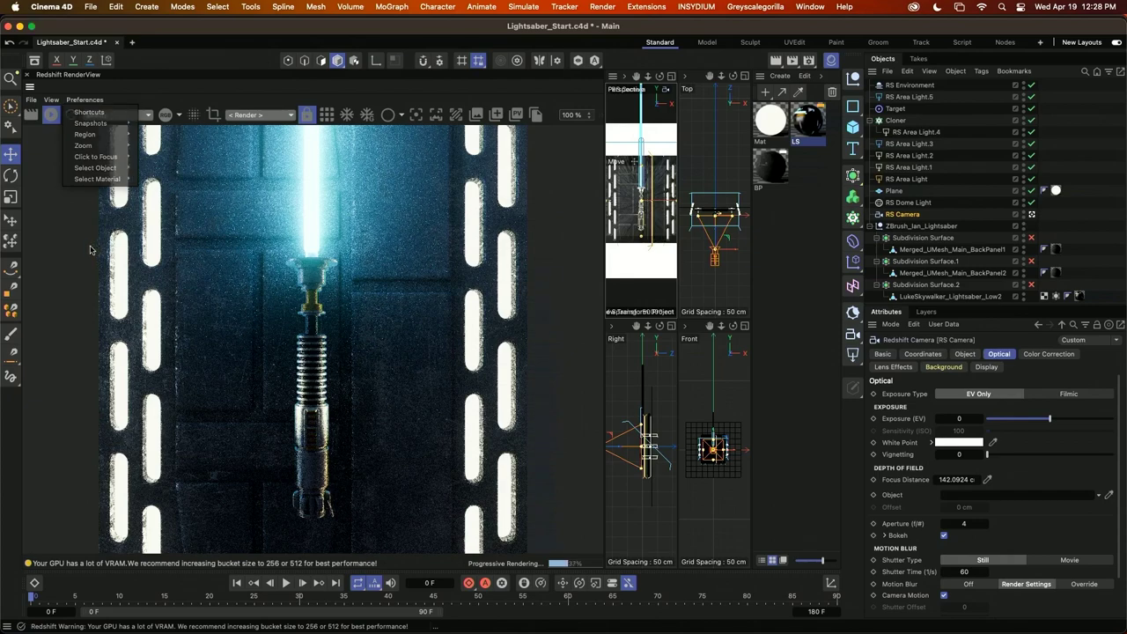
{"action": "left_click", "coordinate": [84, 102]}
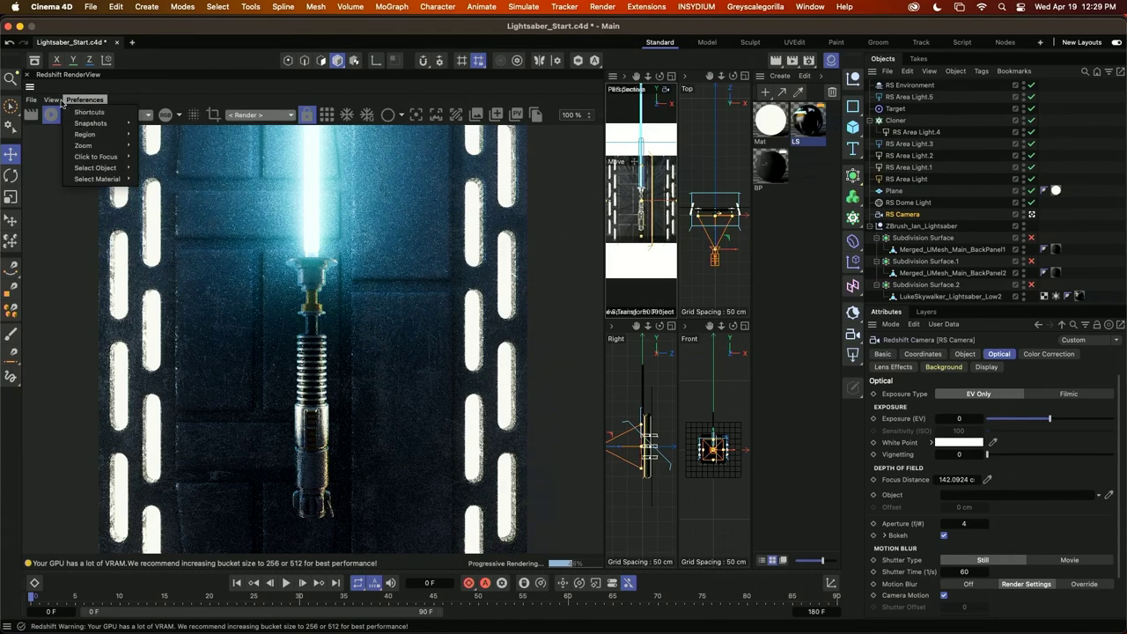
{"action": "left_click", "coordinate": [51, 99]}
{"action": "left_click", "coordinate": [72, 123]}
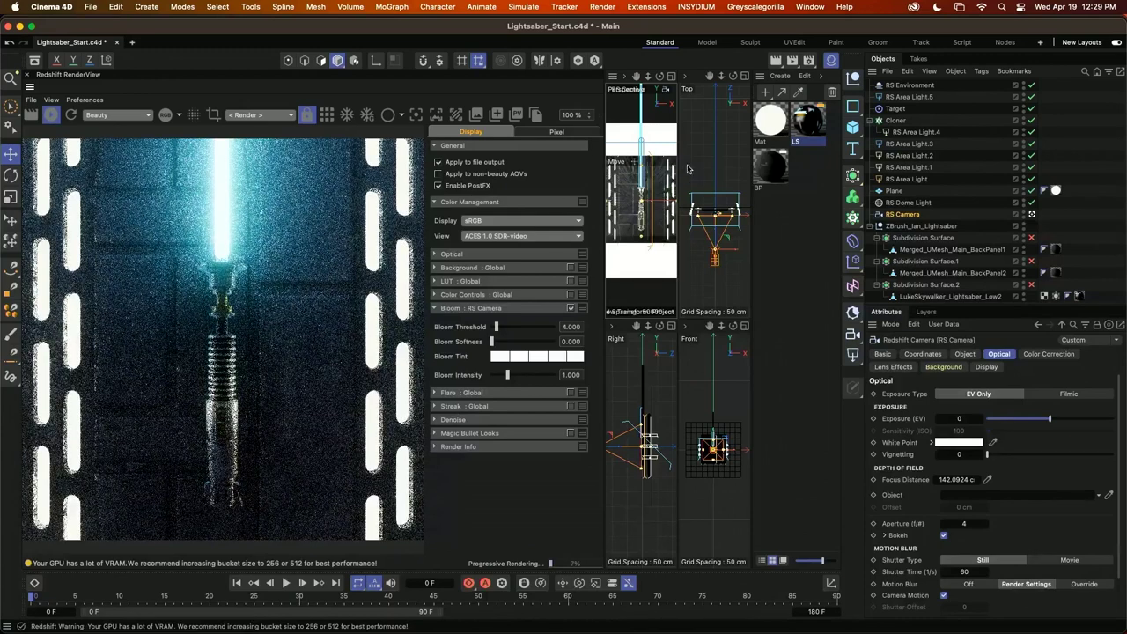
{"action": "left_click", "coordinate": [434, 281]}
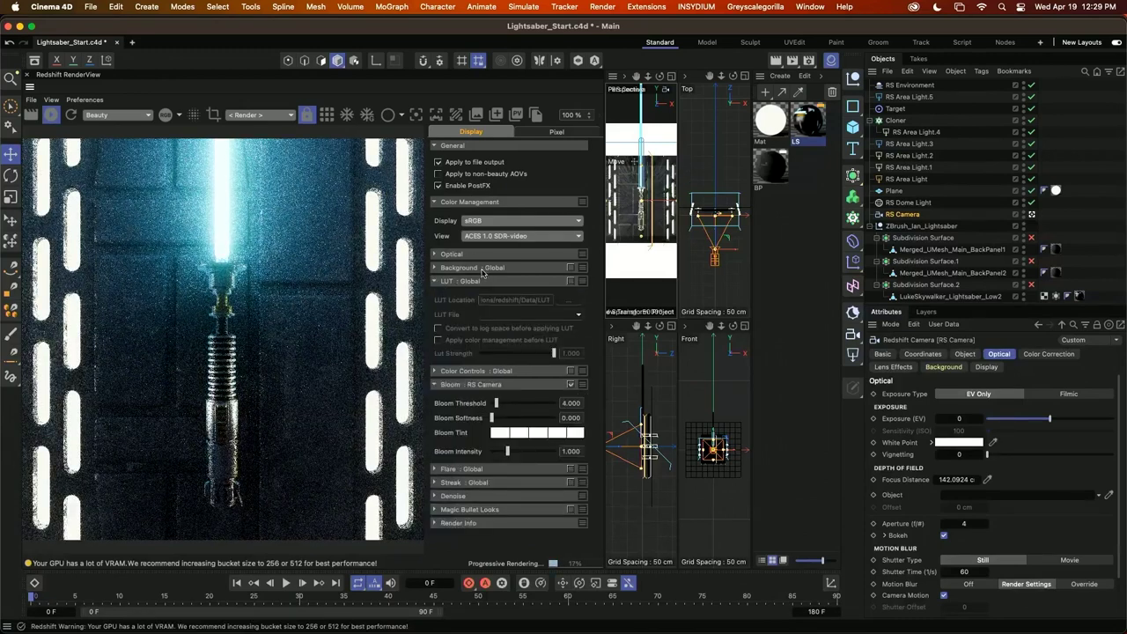
{"action": "left_click", "coordinate": [570, 282]}
{"action": "left_click", "coordinate": [577, 314]}
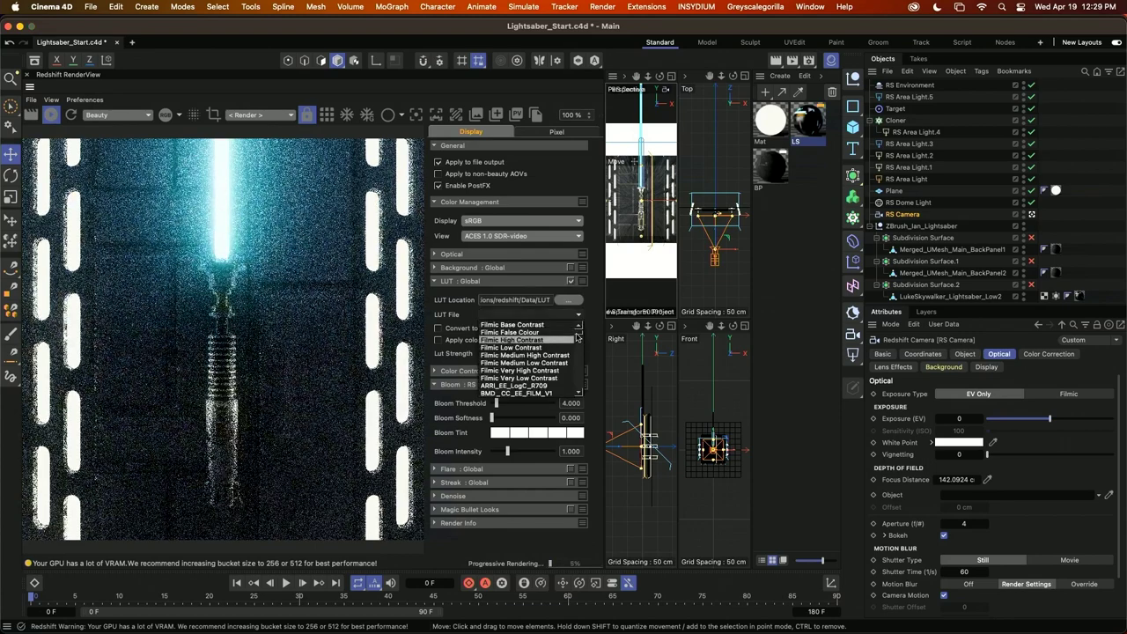
{"action": "scroll", "coordinate": [579, 339], "scroll_direction": "down", "scroll_amount": 3}
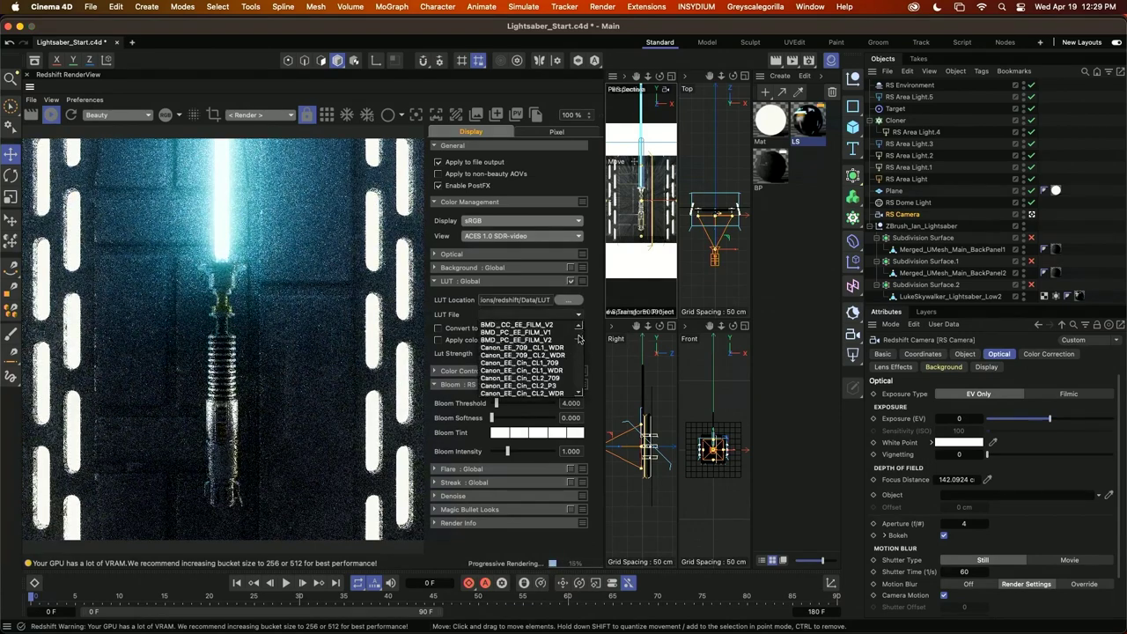
{"action": "scroll", "coordinate": [577, 341], "scroll_direction": "down", "scroll_amount": 5}
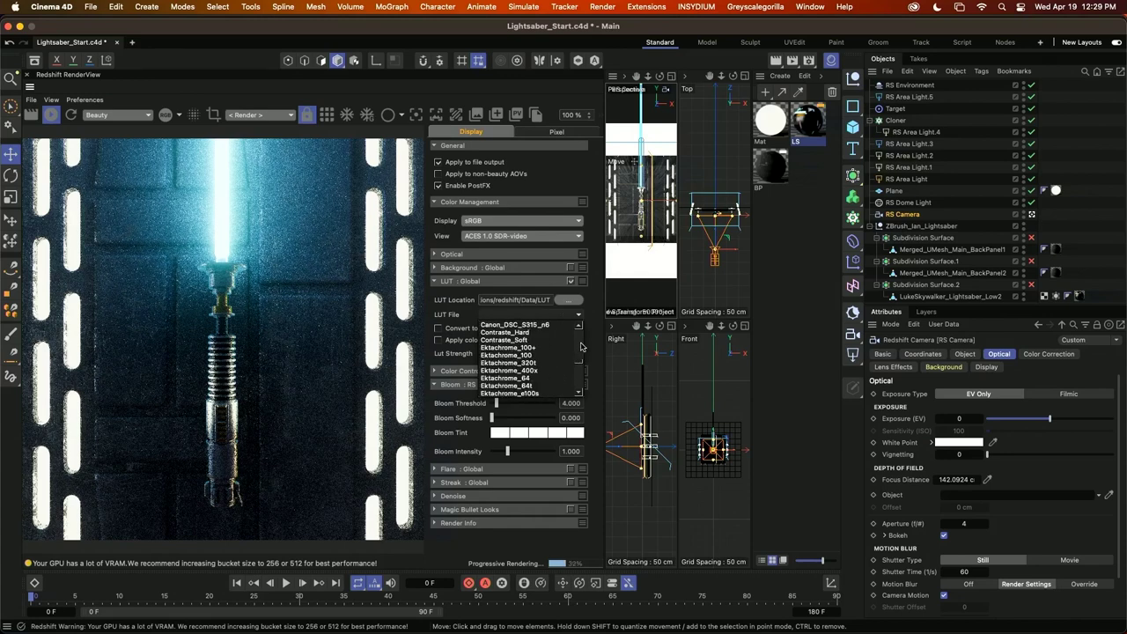
{"action": "left_click_drag", "start_coordinate": [579, 365], "coordinate": [581, 355]}
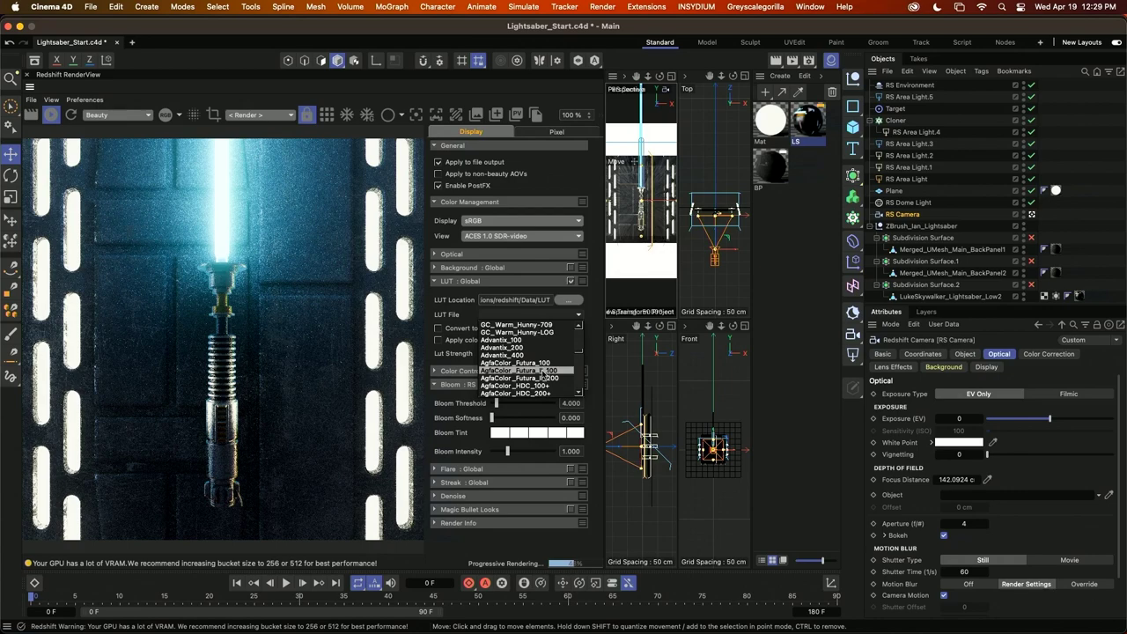
{"action": "left_click", "coordinate": [543, 371]}
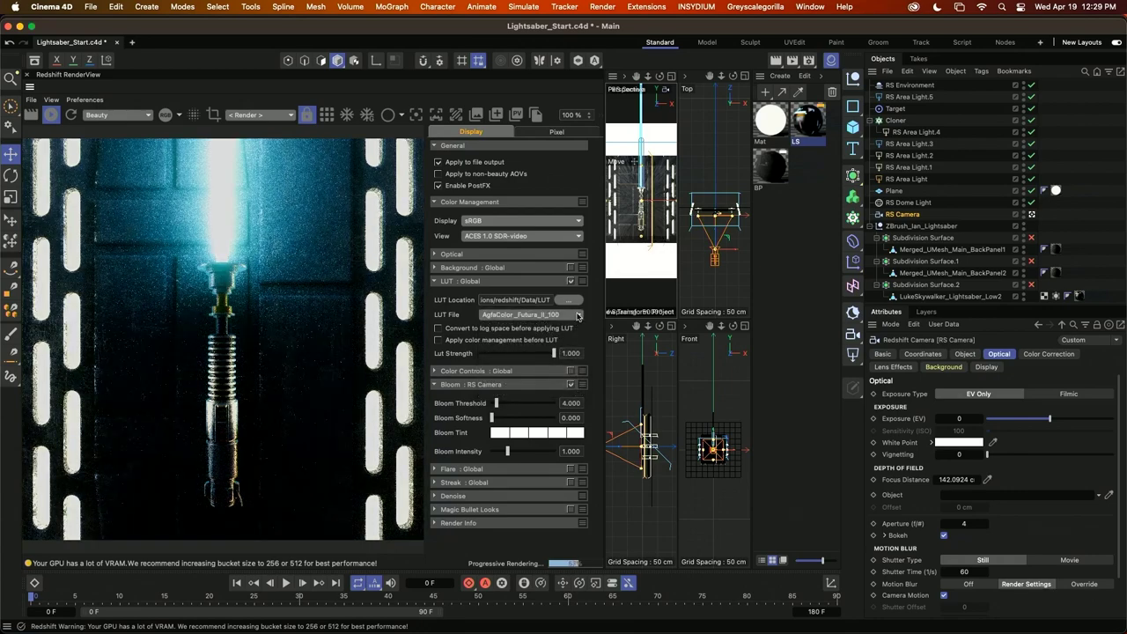
Try the AgfaColor_Futura_100 LUT on the render and switch back to AgfaColor_Futura_II_100
{"action": "left_click", "coordinate": [579, 315]}
{"action": "left_click", "coordinate": [569, 344]}
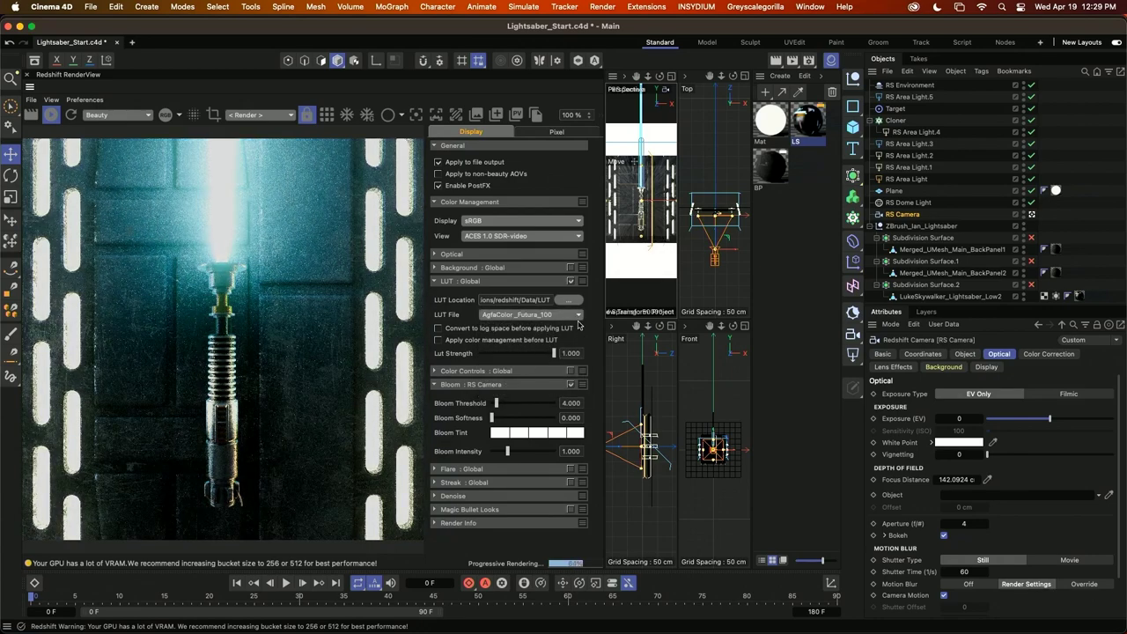
{"action": "left_click", "coordinate": [577, 316]}
{"action": "left_click", "coordinate": [547, 368]}
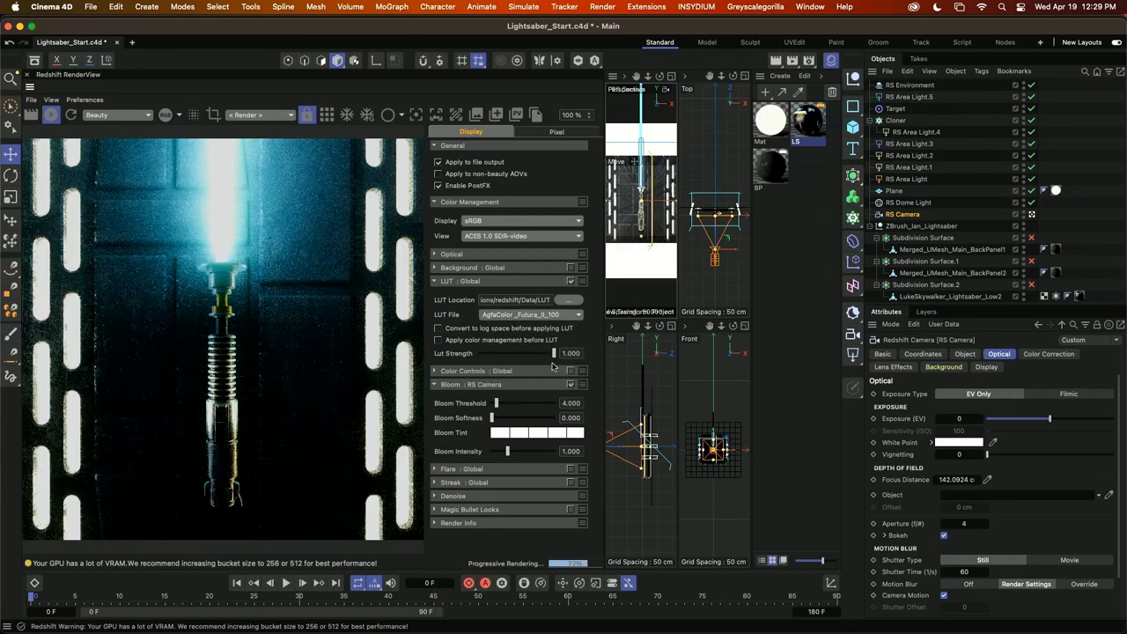
Reduce the global LUT strength to 0.5
{"action": "left_click_drag", "start_coordinate": [552, 354], "coordinate": [661, 391]}
{"action": "left_click_drag", "start_coordinate": [553, 353], "coordinate": [516, 354]}
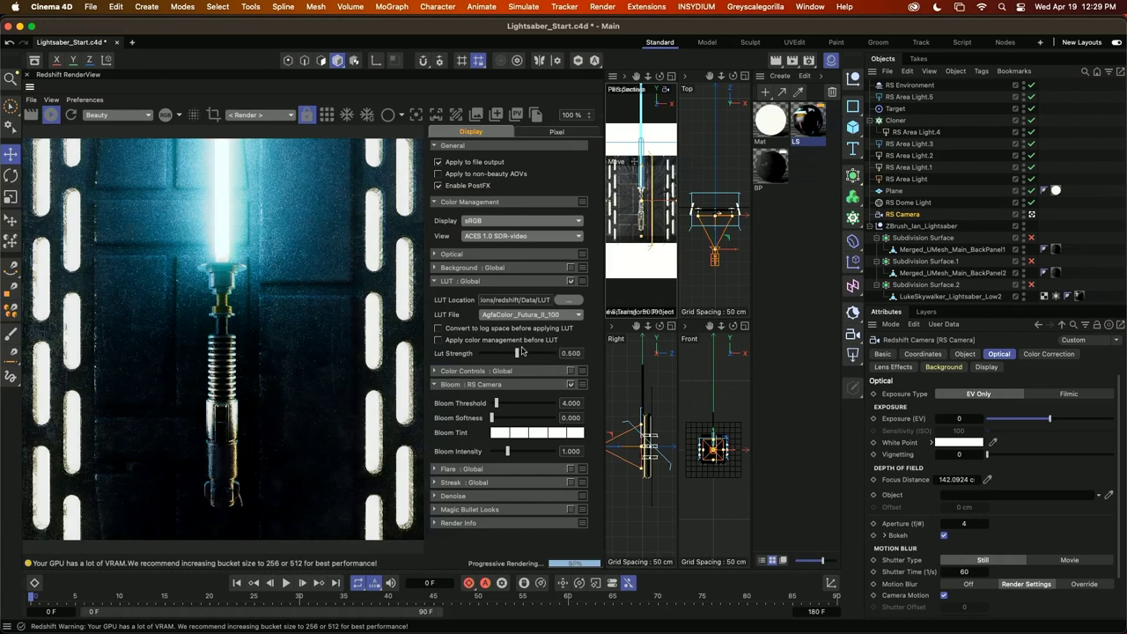
Set the optical vignetting to about 3.495 and hide the render view's display settings
{"action": "left_click", "coordinate": [447, 255]}
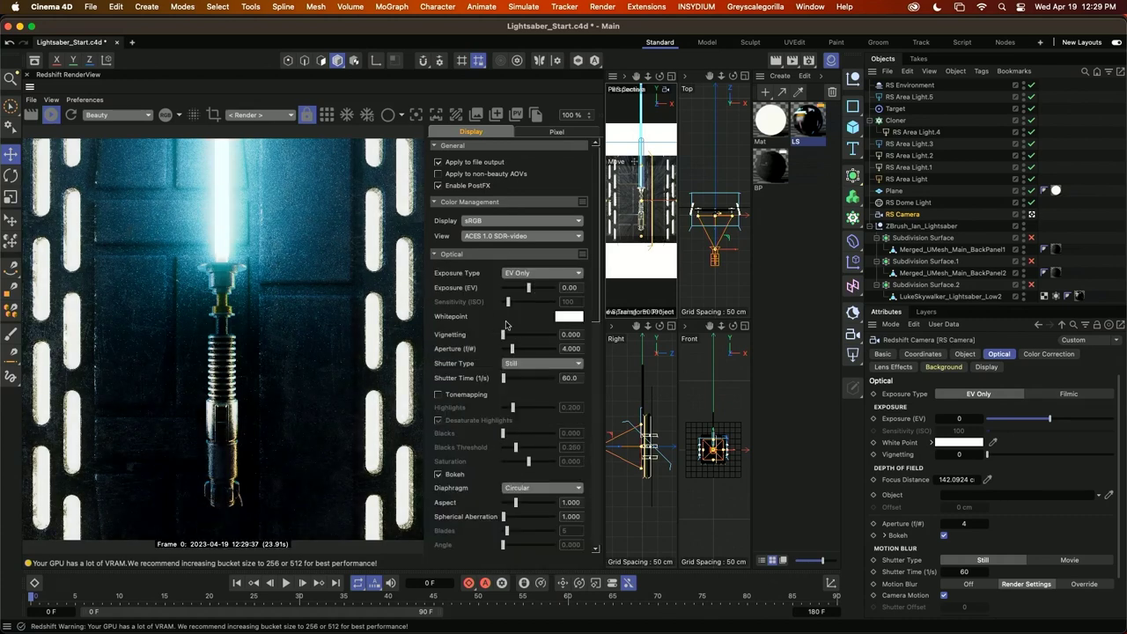
{"action": "left_click_drag", "start_coordinate": [501, 337], "coordinate": [508, 337]}
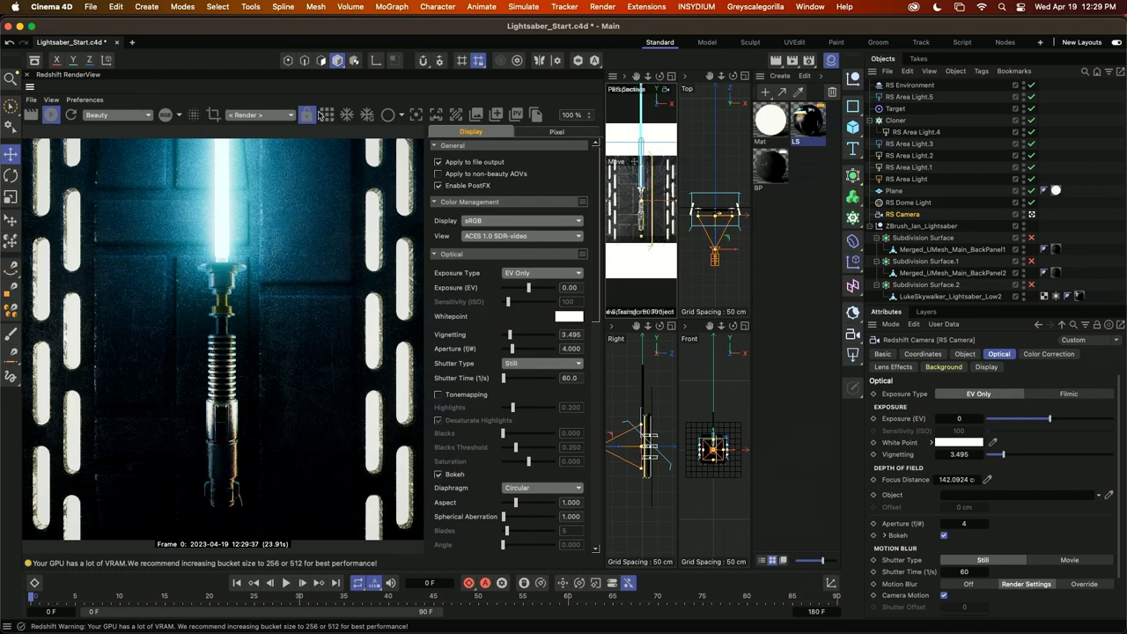
{"action": "left_click", "coordinate": [52, 99]}
{"action": "left_click", "coordinate": [69, 123]}
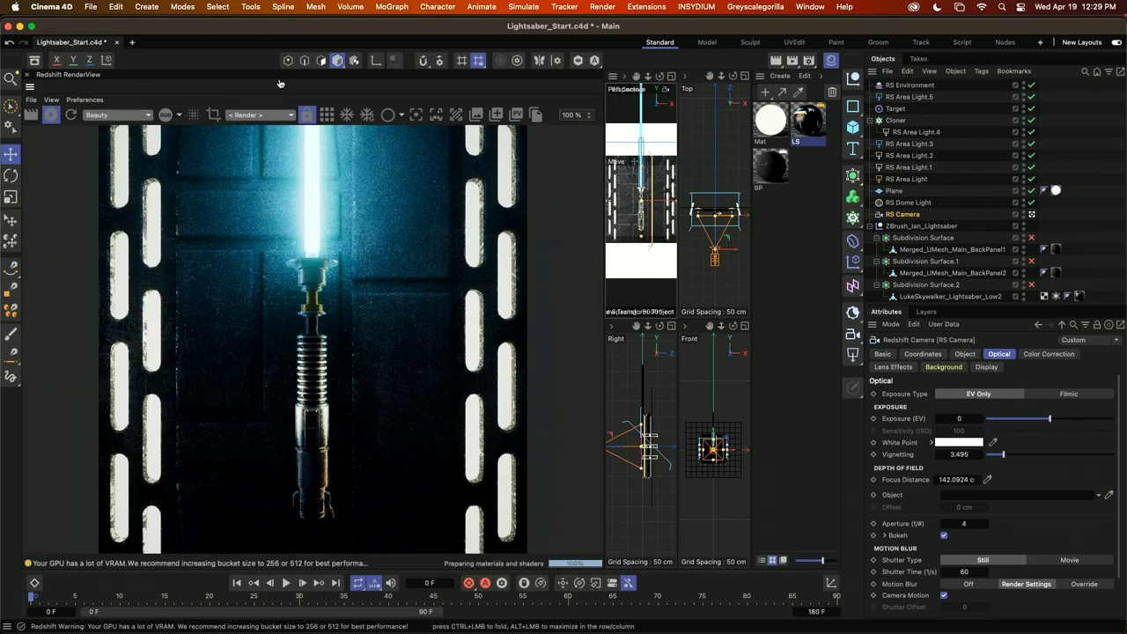